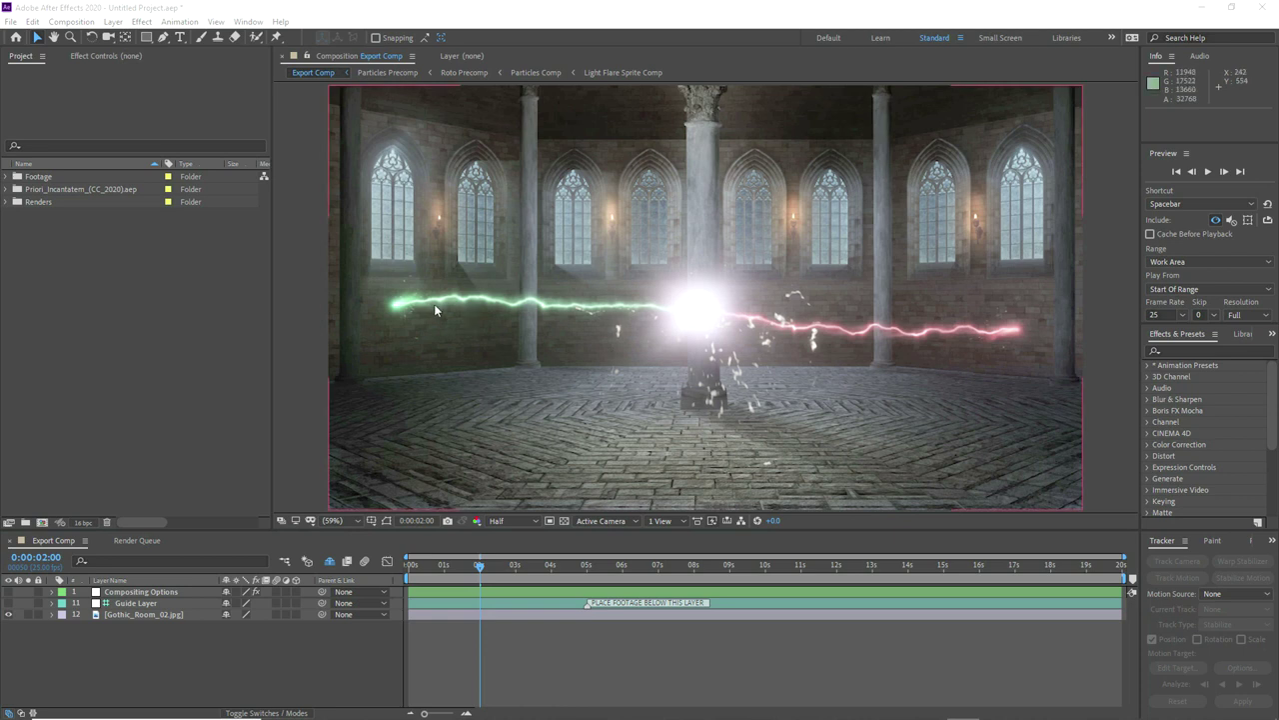
Step: Set the project's color depth to 32 bits per channel (float)
{"action": "left_click", "coordinate": [63, 522]}
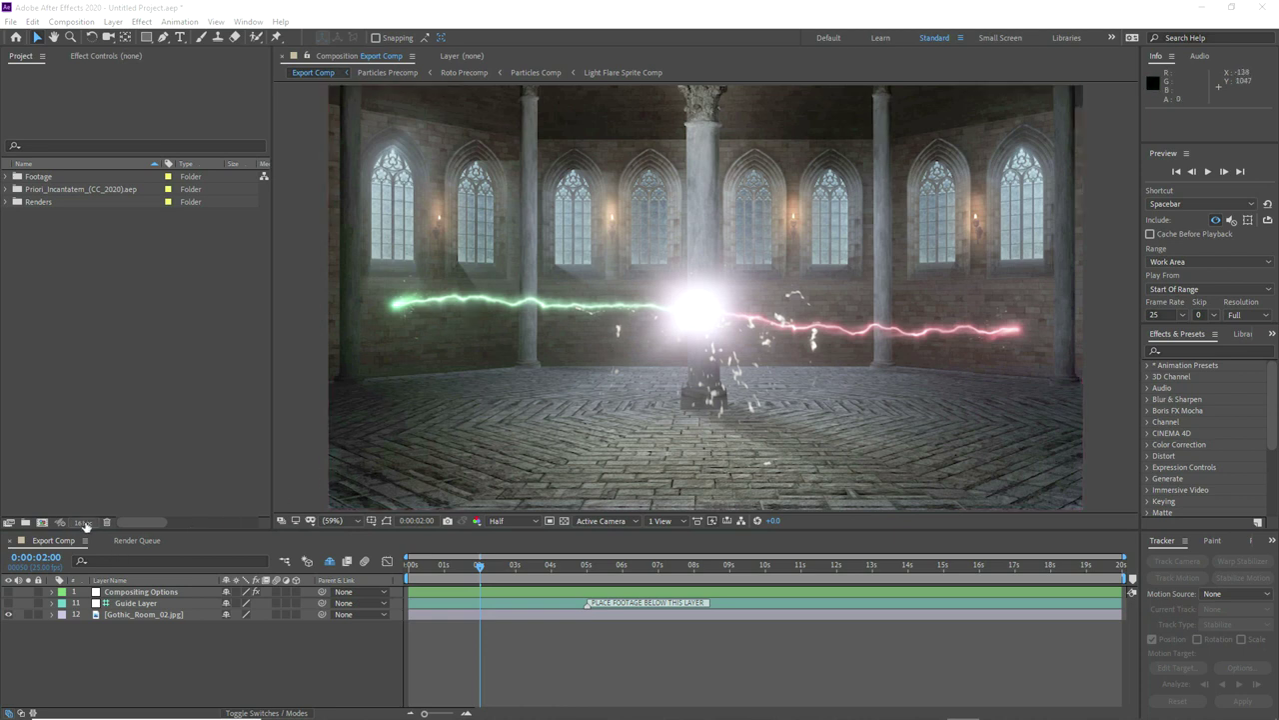
{"action": "left_click", "coordinate": [568, 437]}
{"action": "left_click", "coordinate": [600, 481]}
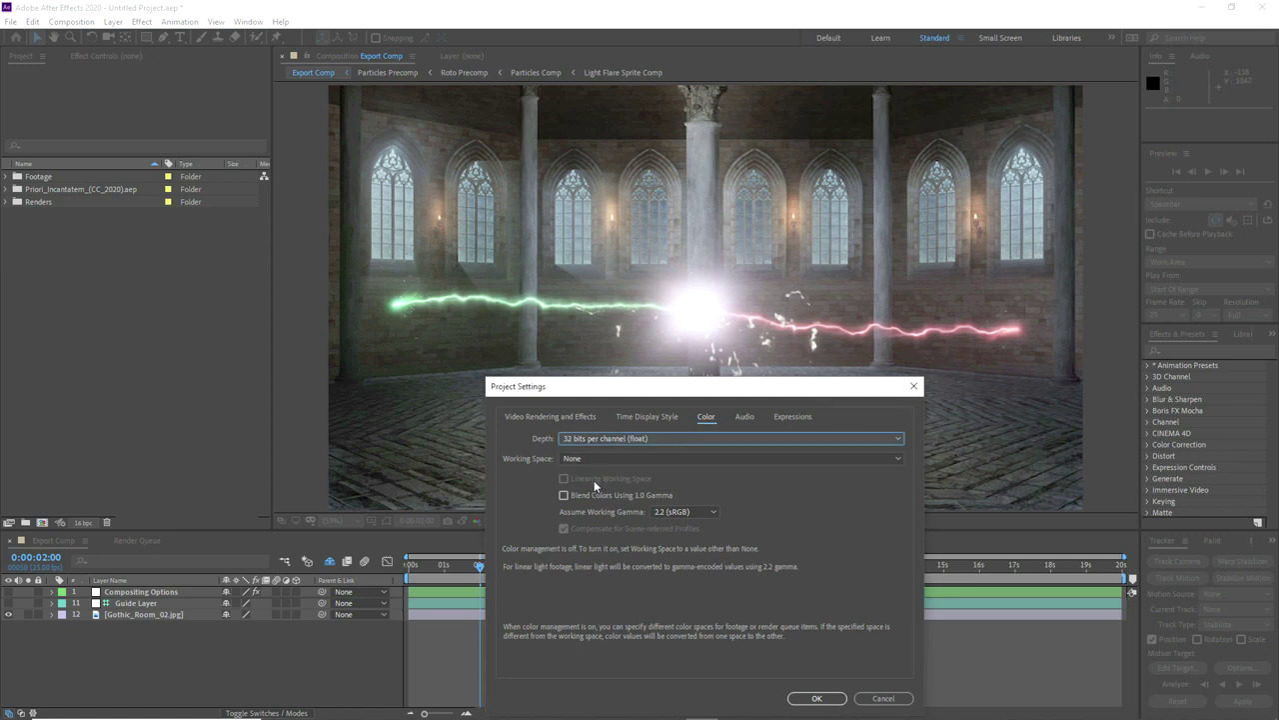
{"action": "left_click", "coordinate": [817, 698]}
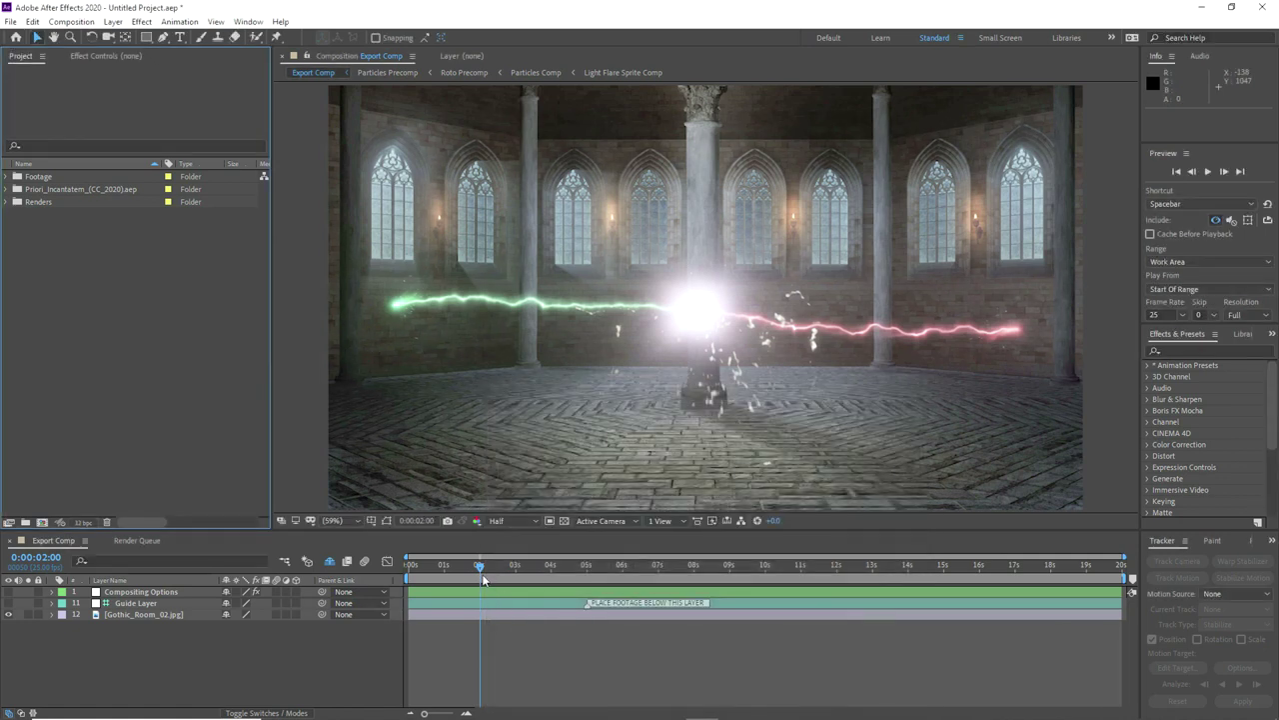
Step: Change the project's color depth back to 16 bits per channel
{"action": "left_click", "coordinate": [82, 521]}
{"action": "left_click", "coordinate": [617, 436]}
{"action": "left_click", "coordinate": [601, 467]}
{"action": "left_click", "coordinate": [817, 698]}
Step: Switch the project's color depth to 32 bits per channel (float) once more
{"action": "left_click", "coordinate": [82, 521]}
{"action": "left_click", "coordinate": [606, 440]}
{"action": "left_click", "coordinate": [648, 483]}
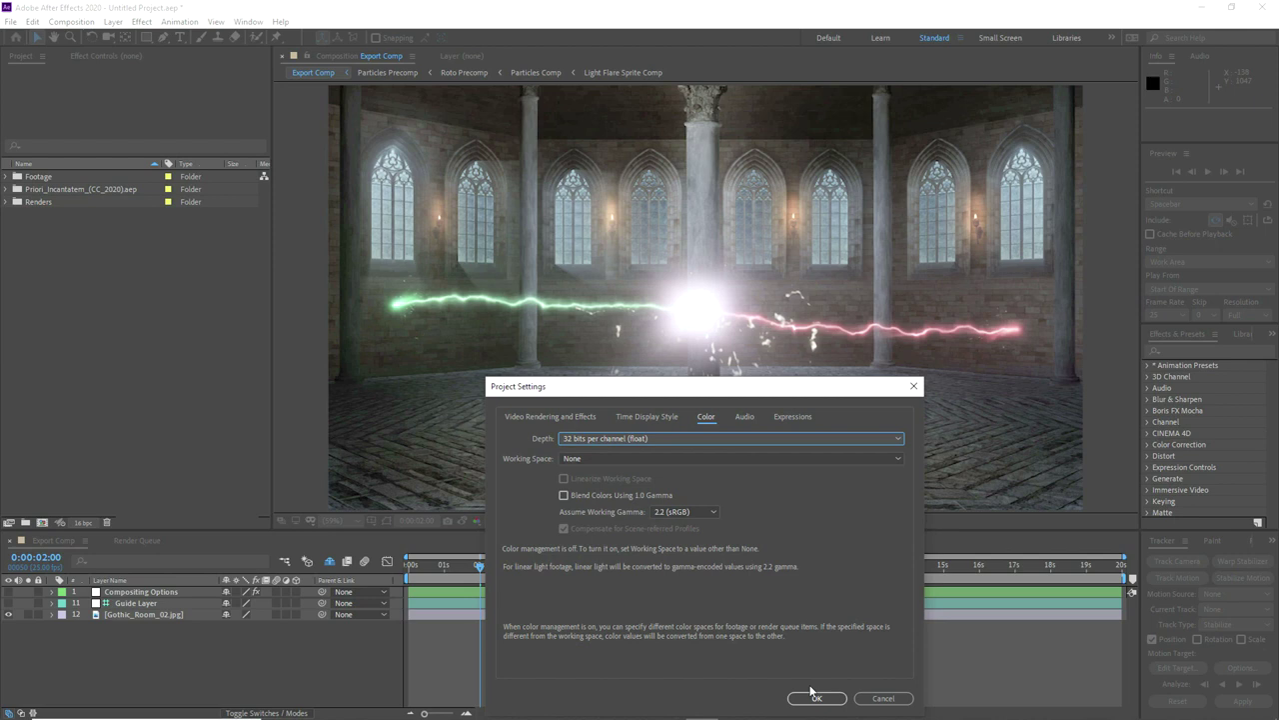
{"action": "left_click", "coordinate": [815, 698]}
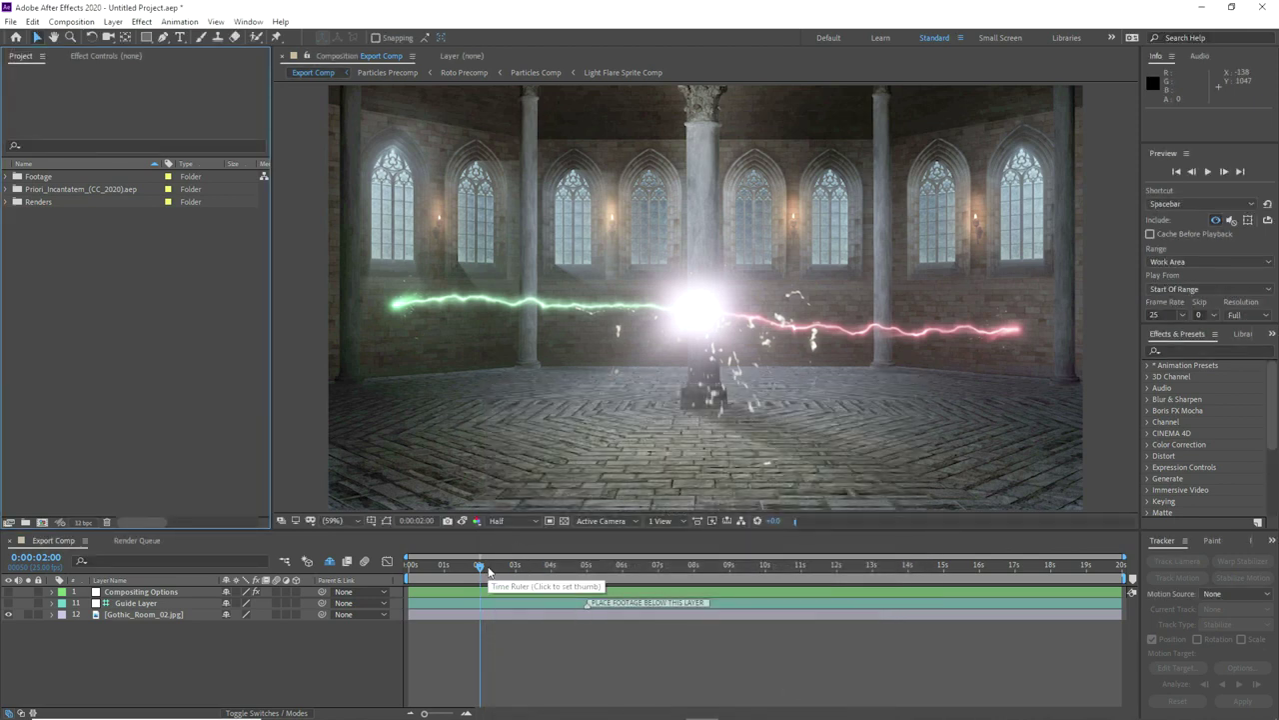
Step: Examine the beams and central impact glow close up at the two-second frame, comparing them with the stored snapshot
{"action": "left_click", "coordinate": [482, 567]}
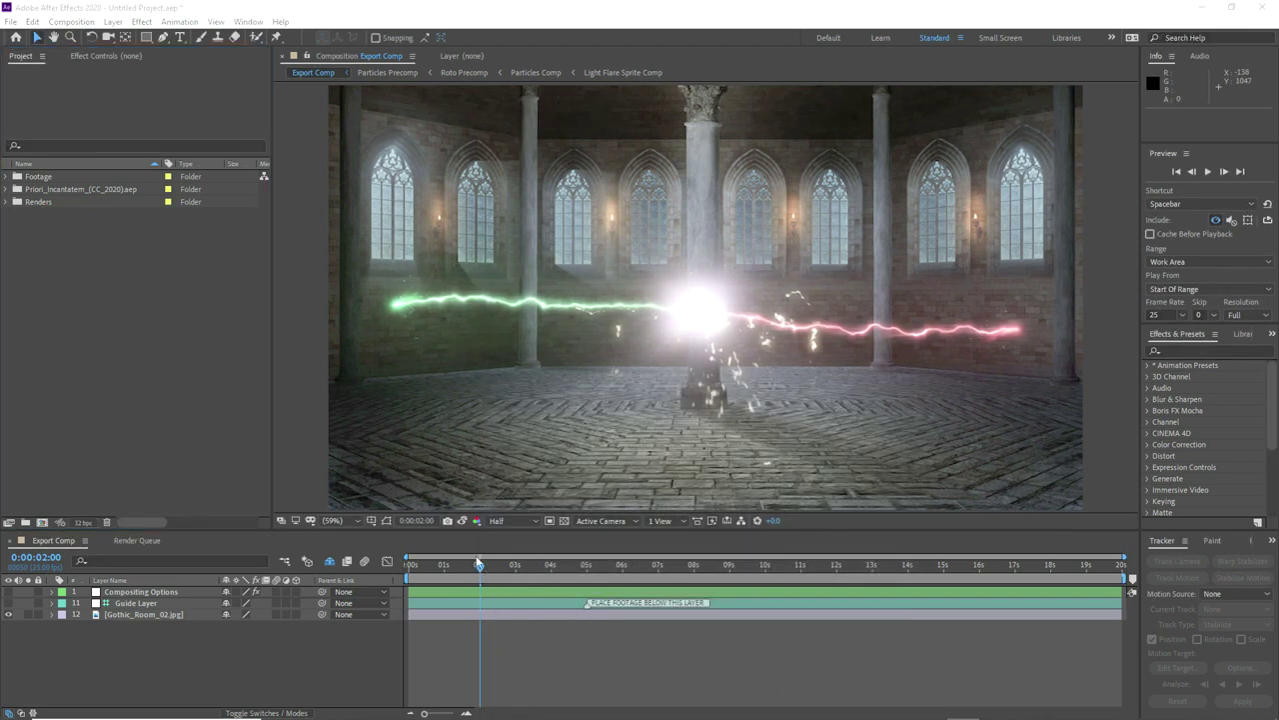
{"action": "scroll", "coordinate": [712, 330], "scroll_direction": "up", "scroll_amount": 1}
{"action": "left_click_drag", "start_coordinate": [717, 319], "coordinate": [650, 264]}
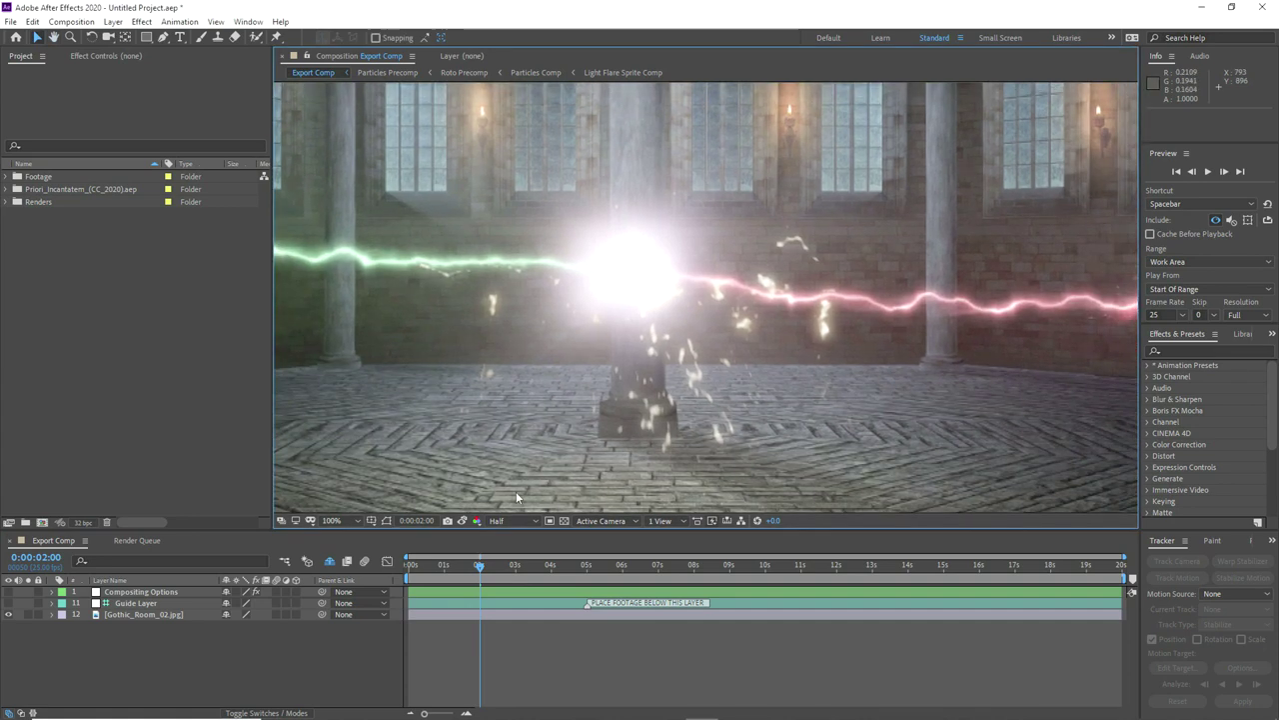
{"action": "left_click", "coordinate": [461, 523]}
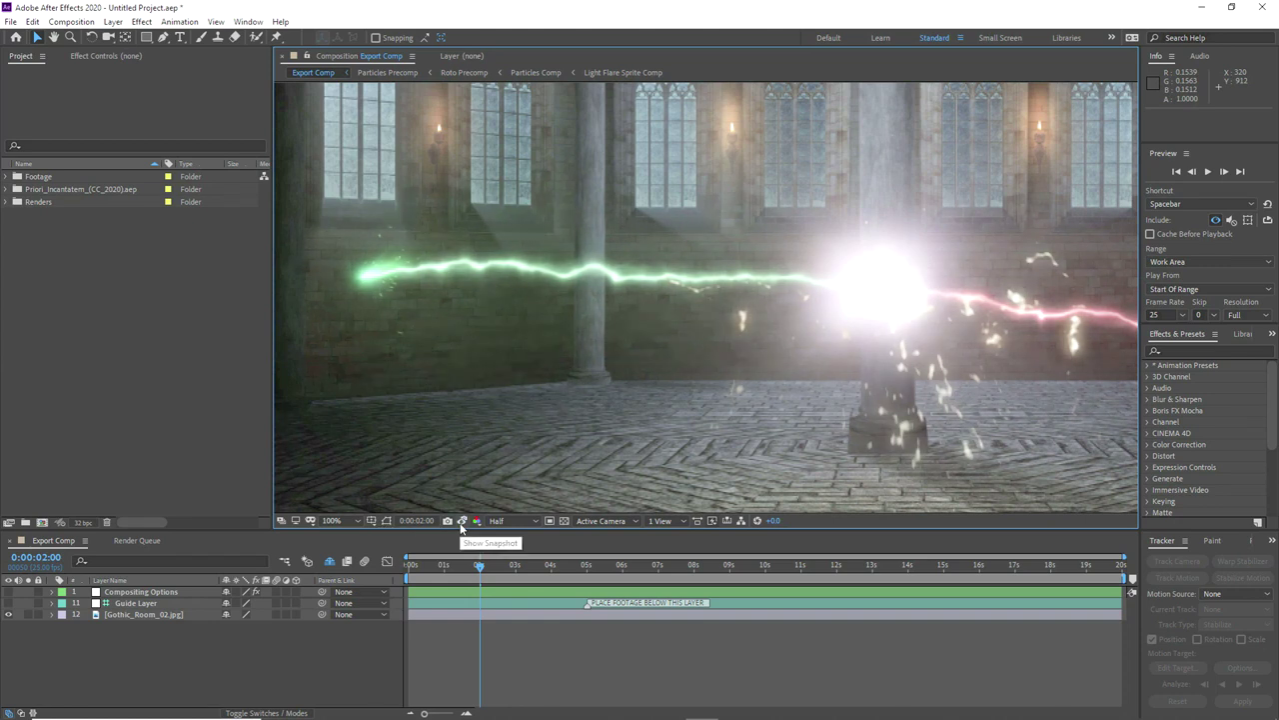
{"action": "left_click", "coordinate": [348, 518]}
{"action": "left_click", "coordinate": [339, 286]}
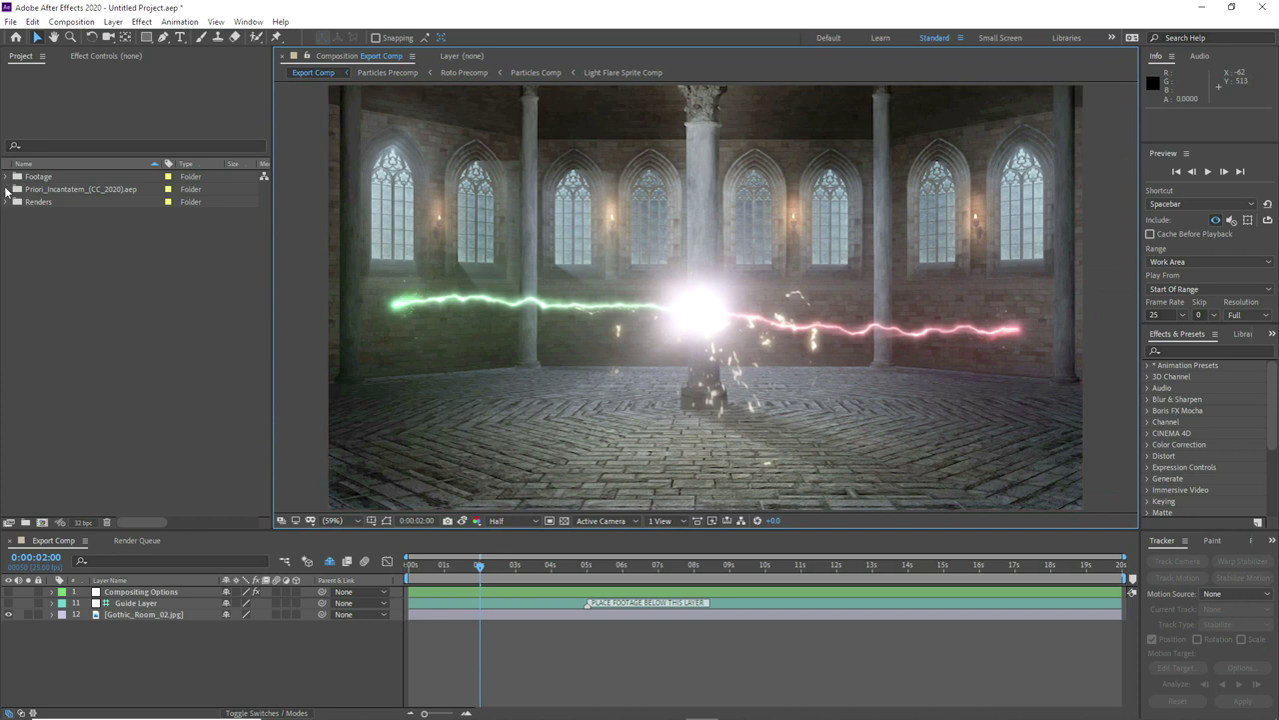
Step: Open Particles Comp from the Comps folder of Priori_Incantatem_(CC_2020).aep and collapse the project folder
{"action": "left_click", "coordinate": [7, 189]}
{"action": "left_click", "coordinate": [19, 213]}
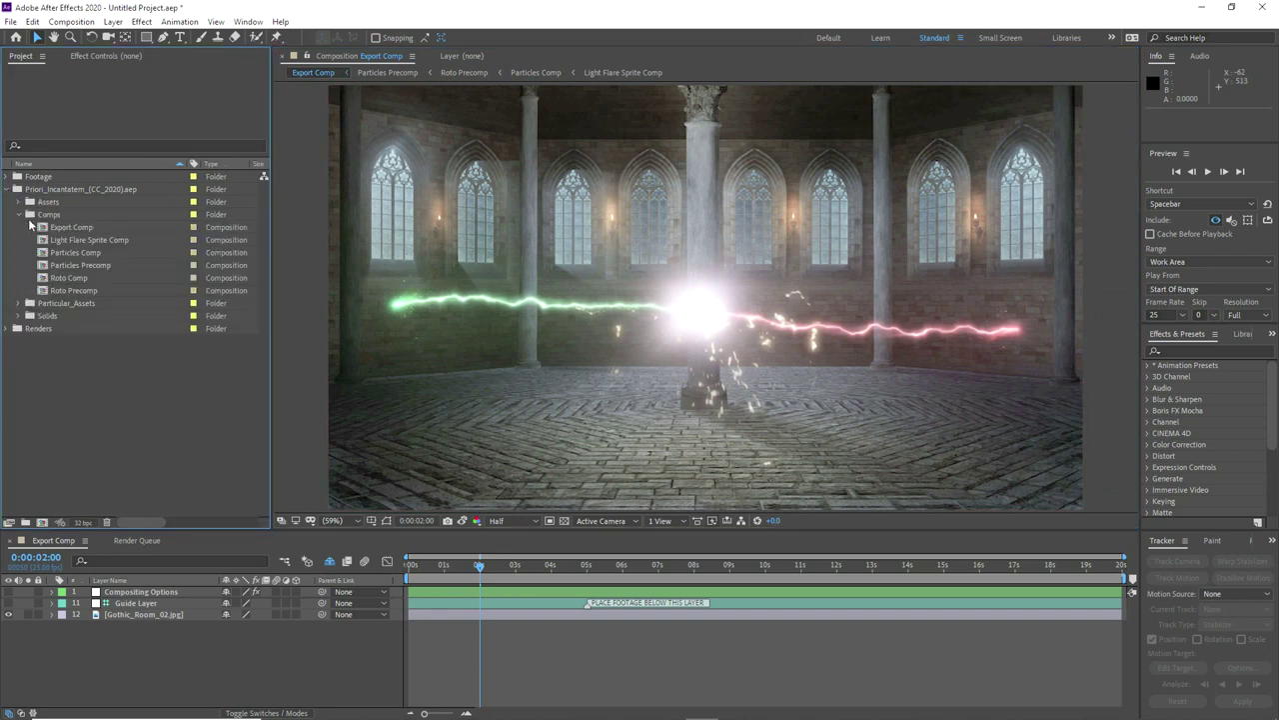
{"action": "left_click", "coordinate": [76, 253]}
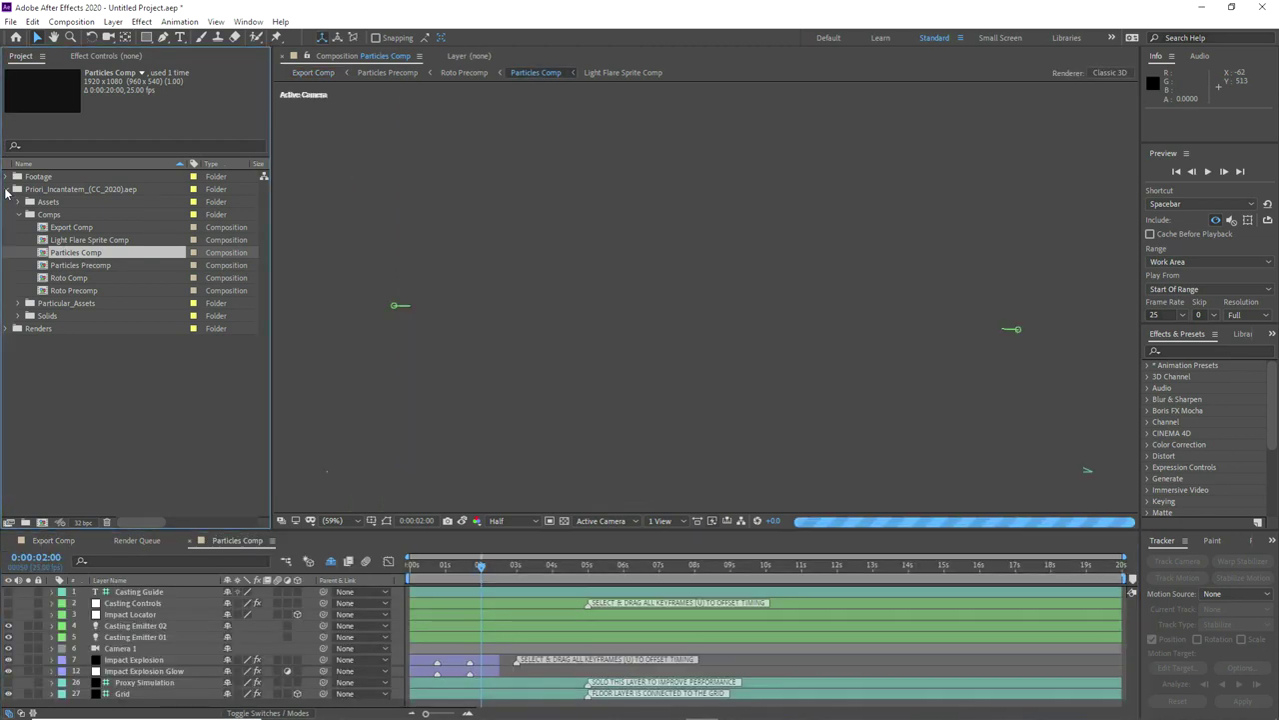
{"action": "left_click", "coordinate": [7, 189]}
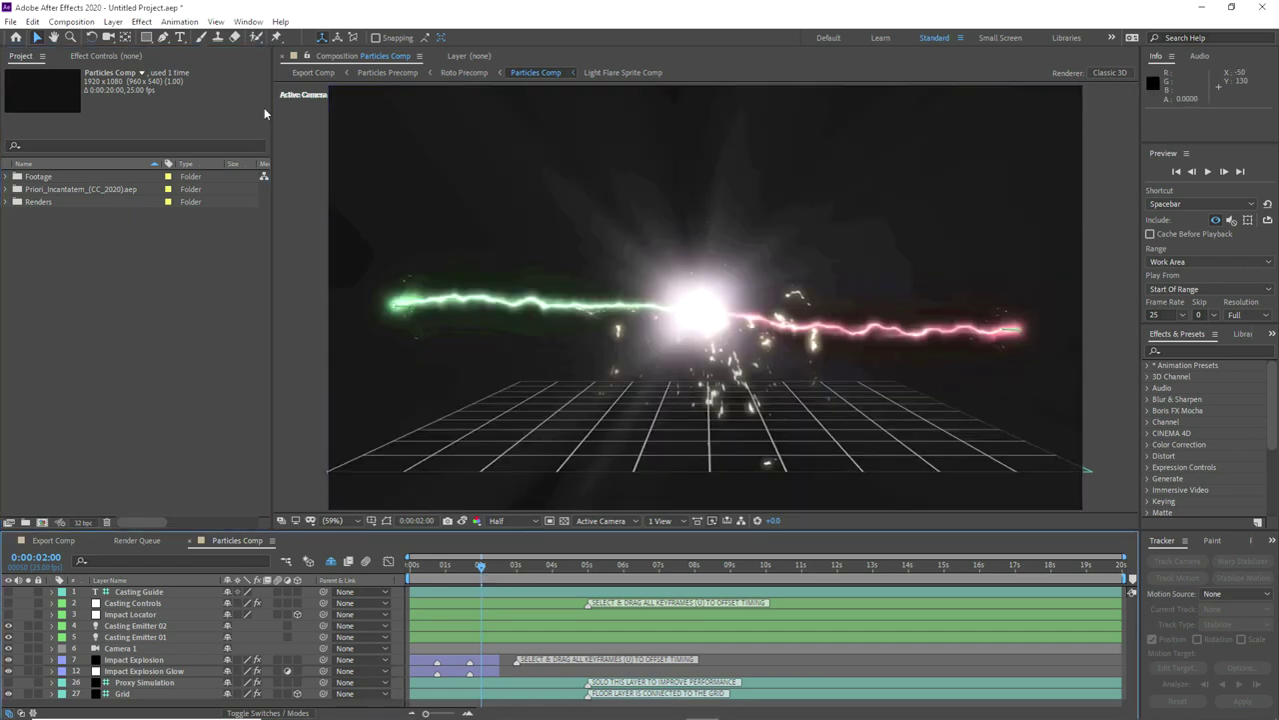
Step: Orbit Camera 1 around the beam impact to show its depth, and undo the camera adjustment
{"action": "left_click", "coordinate": [108, 36]}
{"action": "left_click_drag", "start_coordinate": [772, 262], "coordinate": [718, 259]}
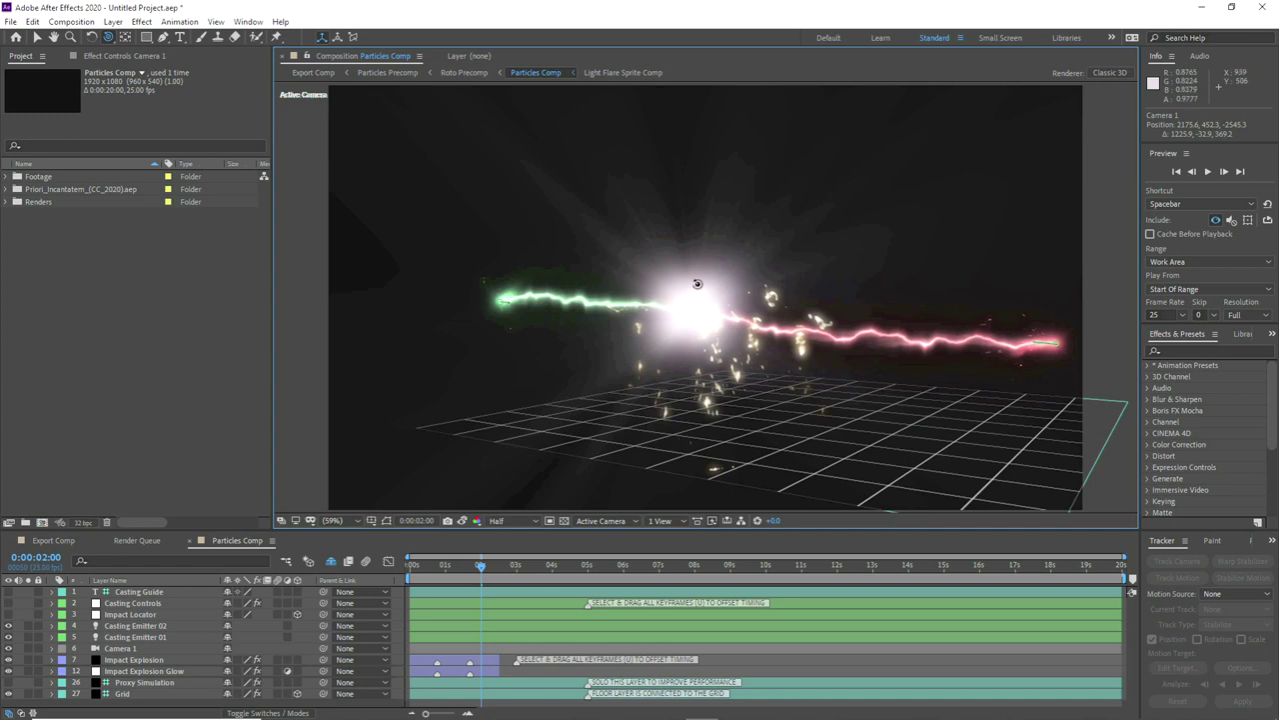
{"action": "key", "text": "ctrl+z"}
{"action": "key", "text": "ctrl+z"}
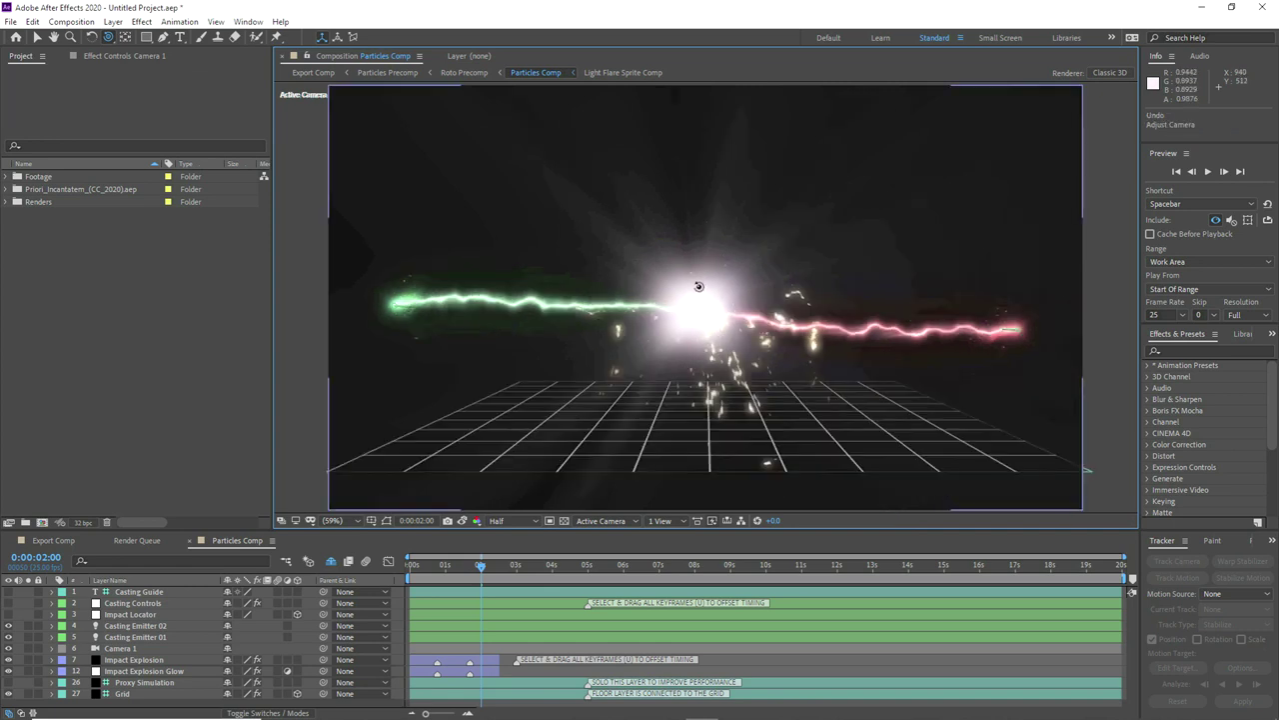
{"action": "key", "text": "v"}
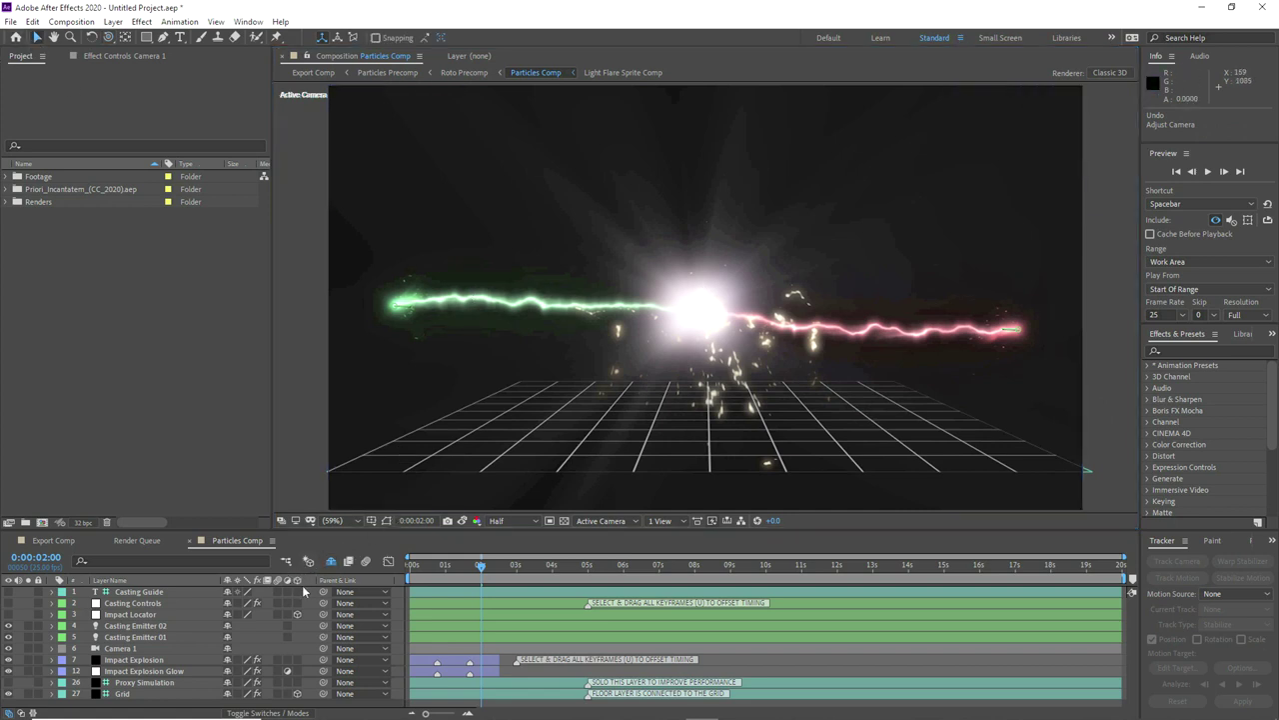
Step: Review the Casting Guide overview text and the effect settings of the Casting Controls and Grid layers
{"action": "left_click", "coordinate": [9, 593]}
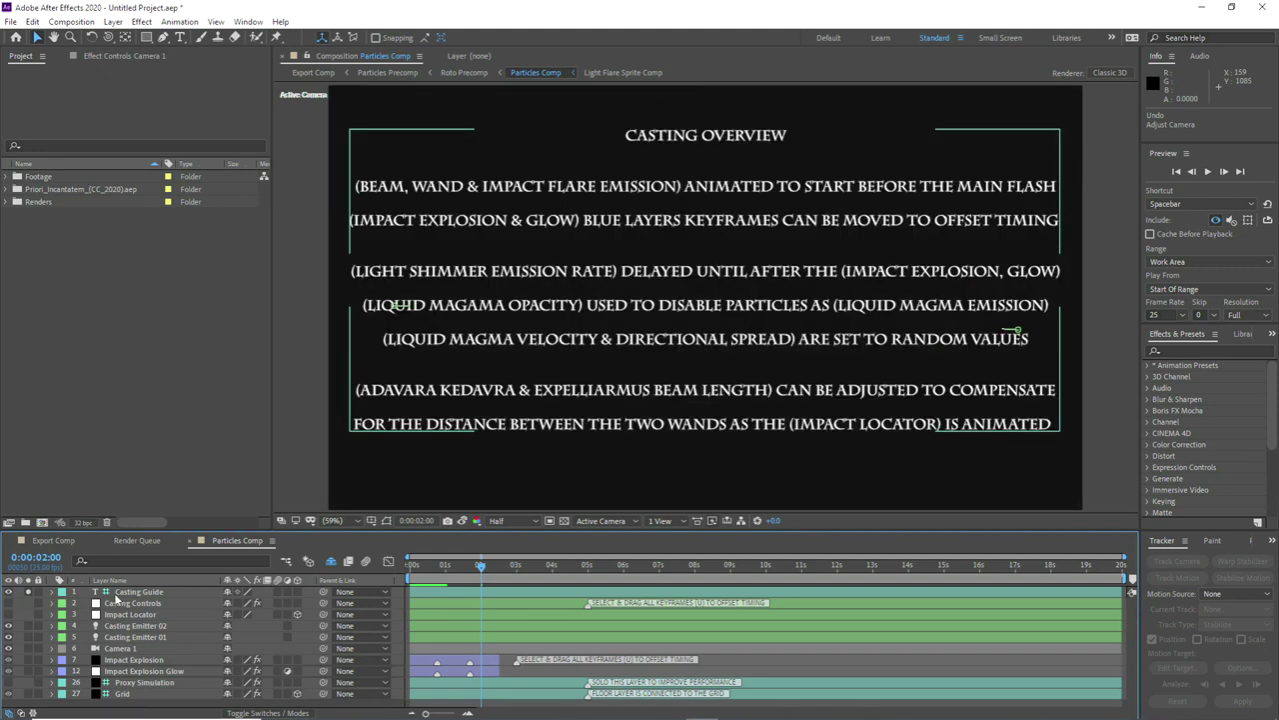
{"action": "left_click", "coordinate": [128, 593]}
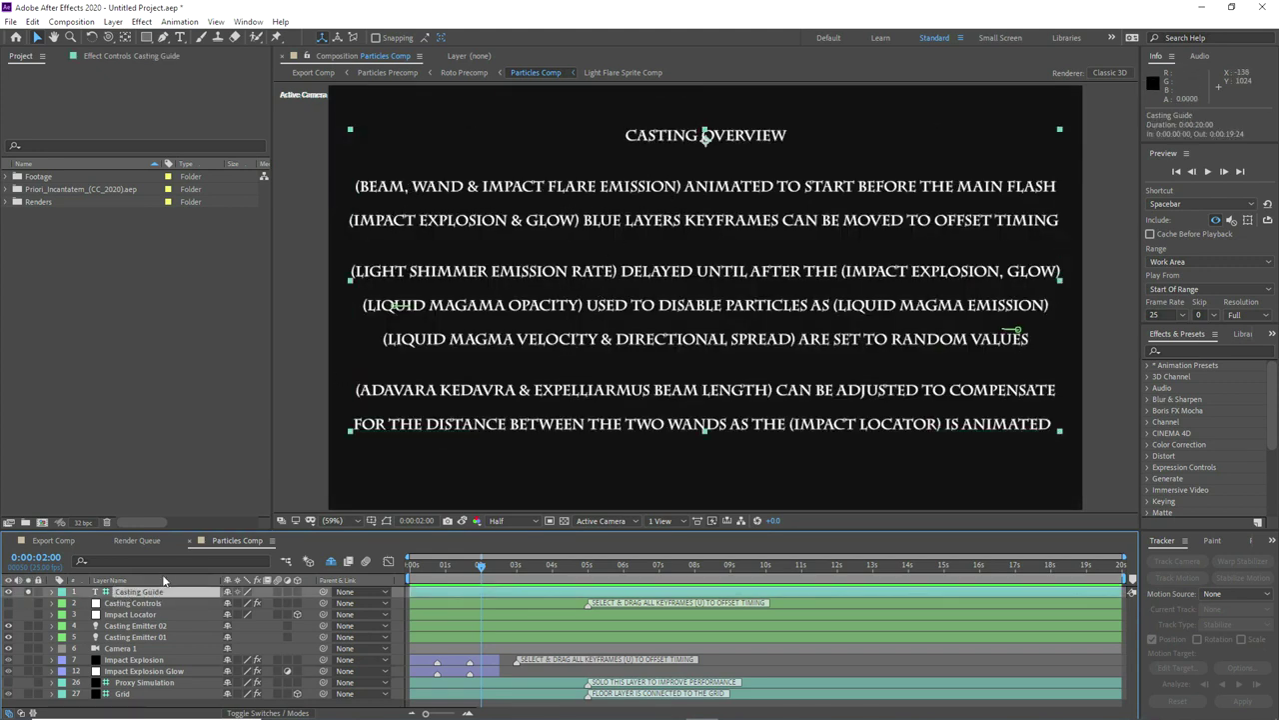
{"action": "left_click", "coordinate": [133, 604]}
{"action": "left_click", "coordinate": [130, 56]}
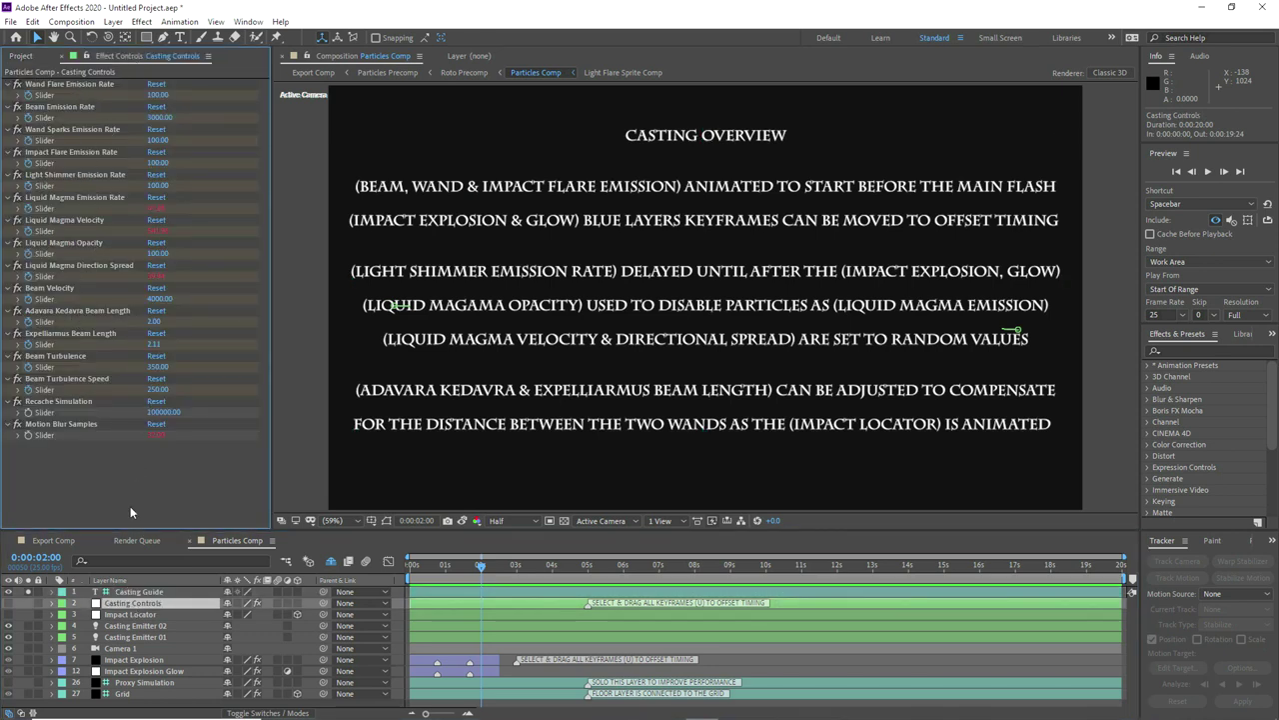
{"action": "left_click", "coordinate": [9, 592]}
{"action": "left_click", "coordinate": [125, 693]}
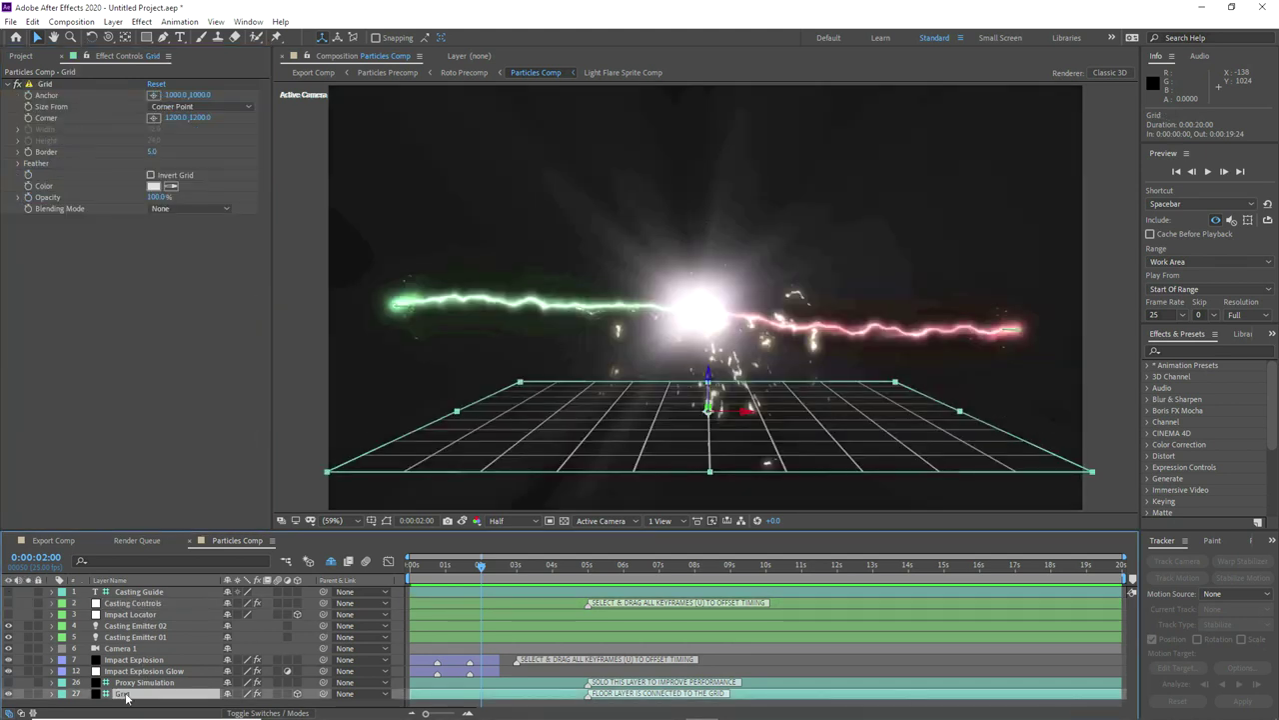
{"action": "left_click", "coordinate": [133, 602]}
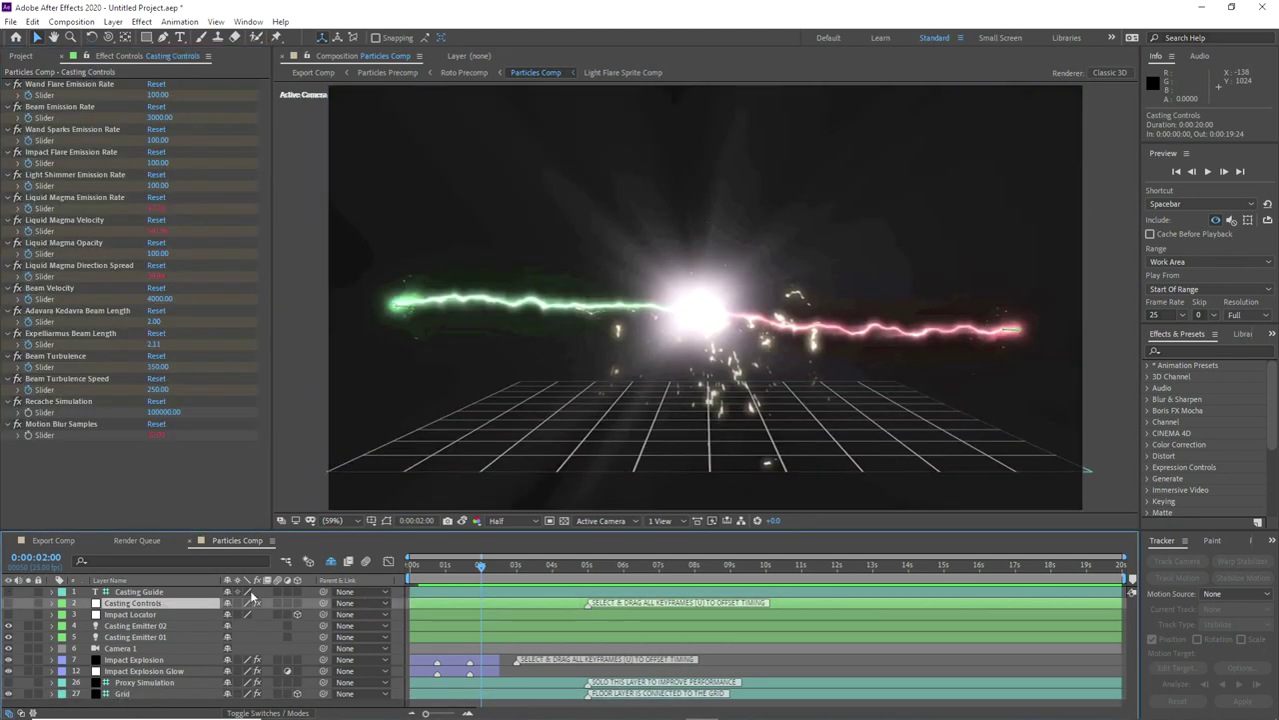
Step: Reveal the shy layers in Particles Comp and enlarge the timeline to look through the full layer list
{"action": "left_click", "coordinate": [330, 563]}
{"action": "left_click_drag", "start_coordinate": [326, 530], "coordinate": [332, 485]}
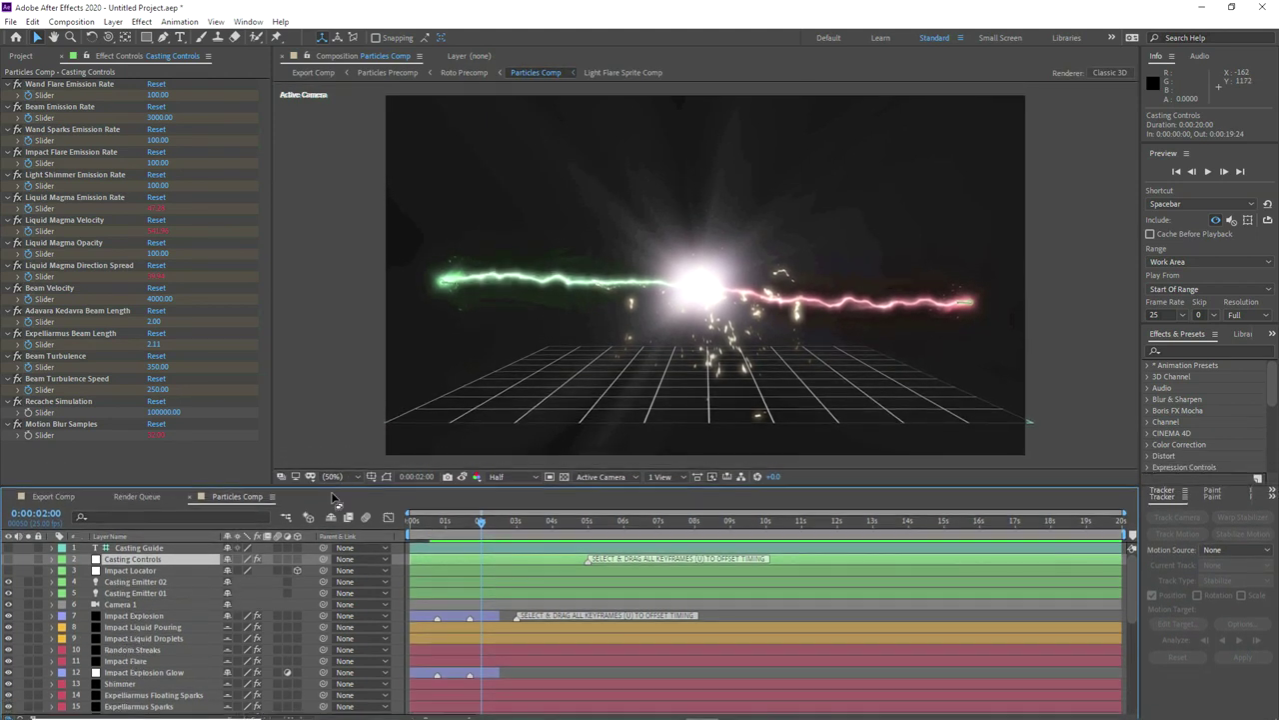
{"action": "scroll", "coordinate": [131, 639], "scroll_direction": "down", "scroll_amount": 6}
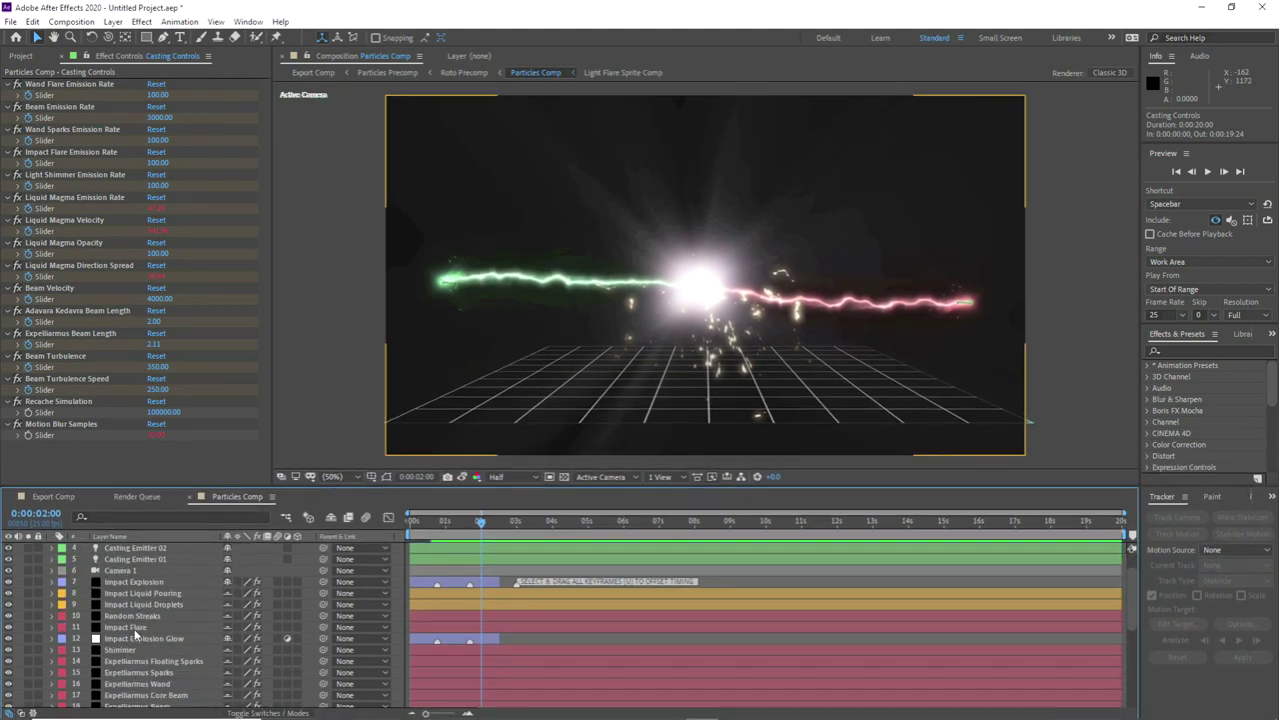
{"action": "scroll", "coordinate": [126, 630], "scroll_direction": "up", "scroll_amount": 1}
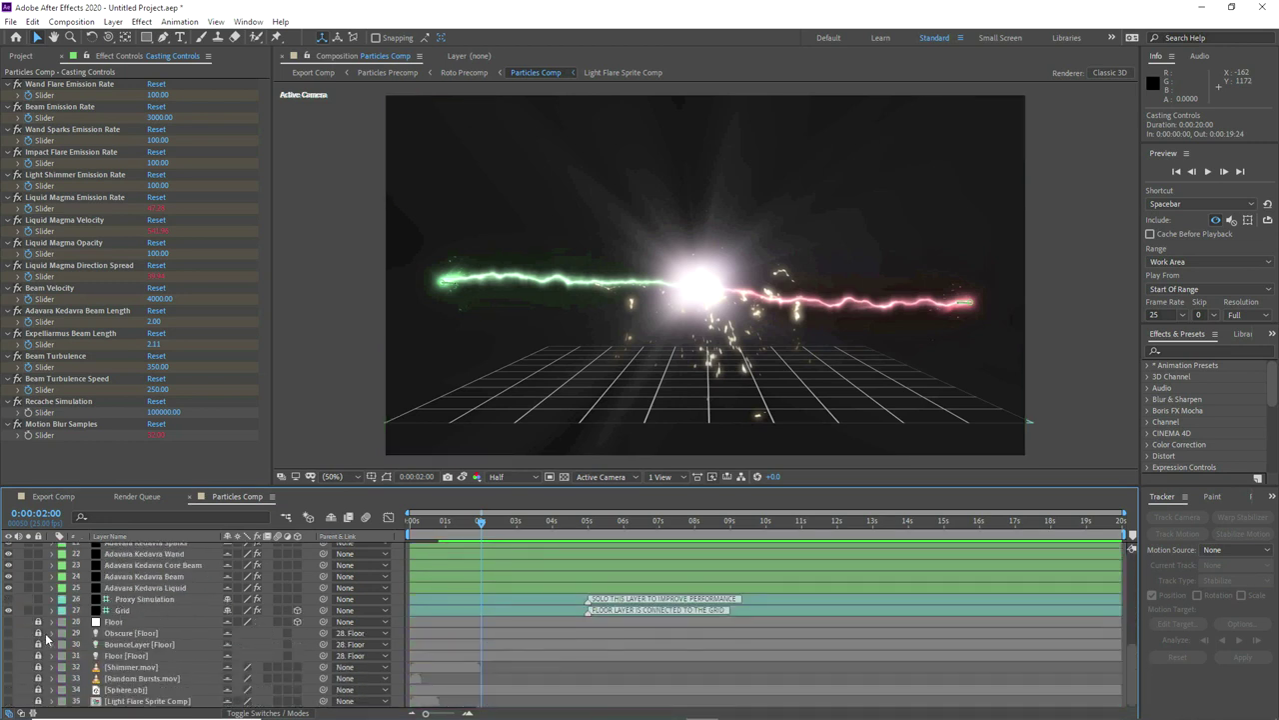
Step: Solo the Grid and Adavara Kedavra Wand layers to isolate the green wand flare
{"action": "left_click", "coordinate": [28, 644]}
{"action": "scroll", "coordinate": [37, 645], "scroll_direction": "up", "scroll_amount": 1}
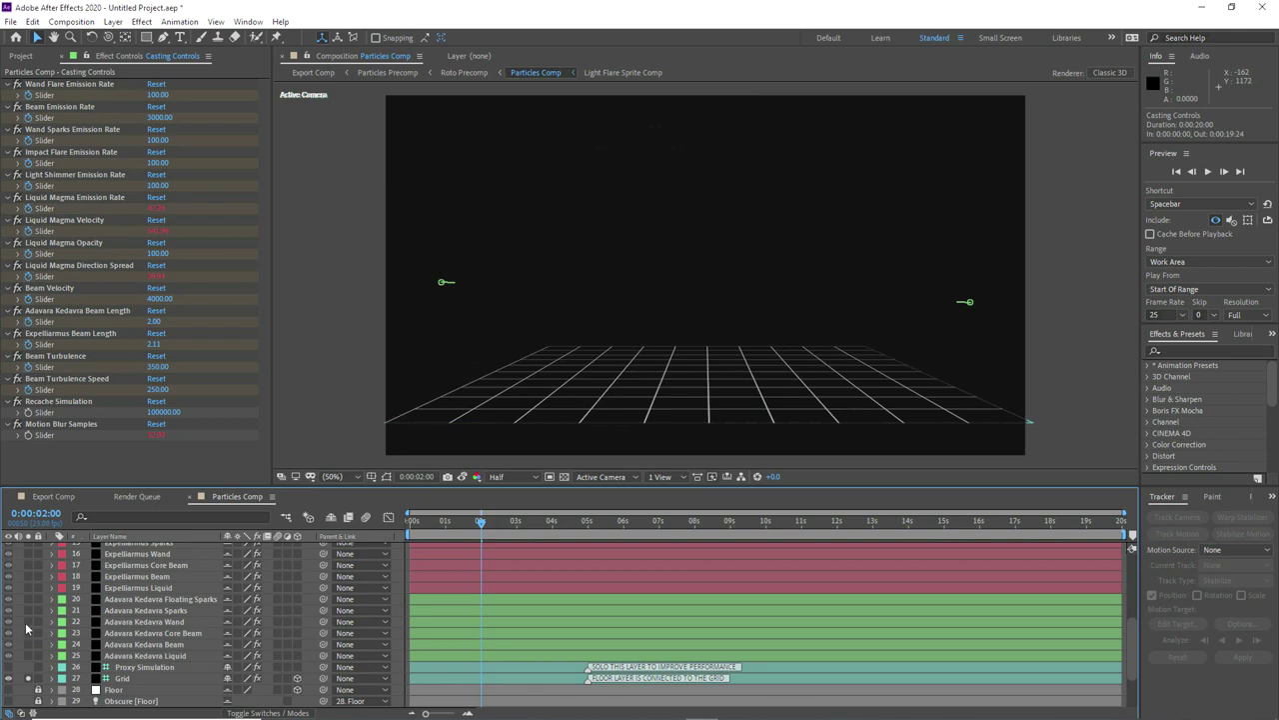
{"action": "left_click", "coordinate": [28, 621]}
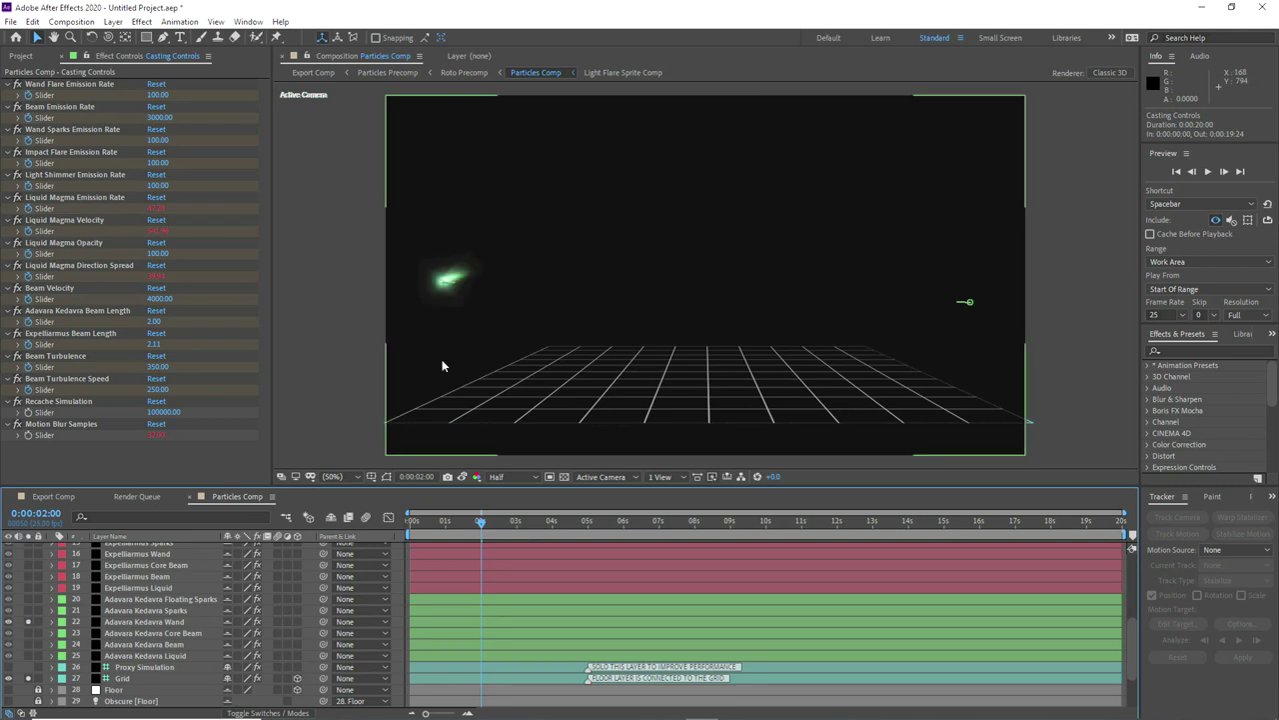
{"action": "key", "text": "slash"}
{"action": "left_click_drag", "start_coordinate": [451, 286], "coordinate": [766, 263]}
{"action": "scroll", "coordinate": [429, 311], "scroll_direction": "up", "scroll_amount": 1}
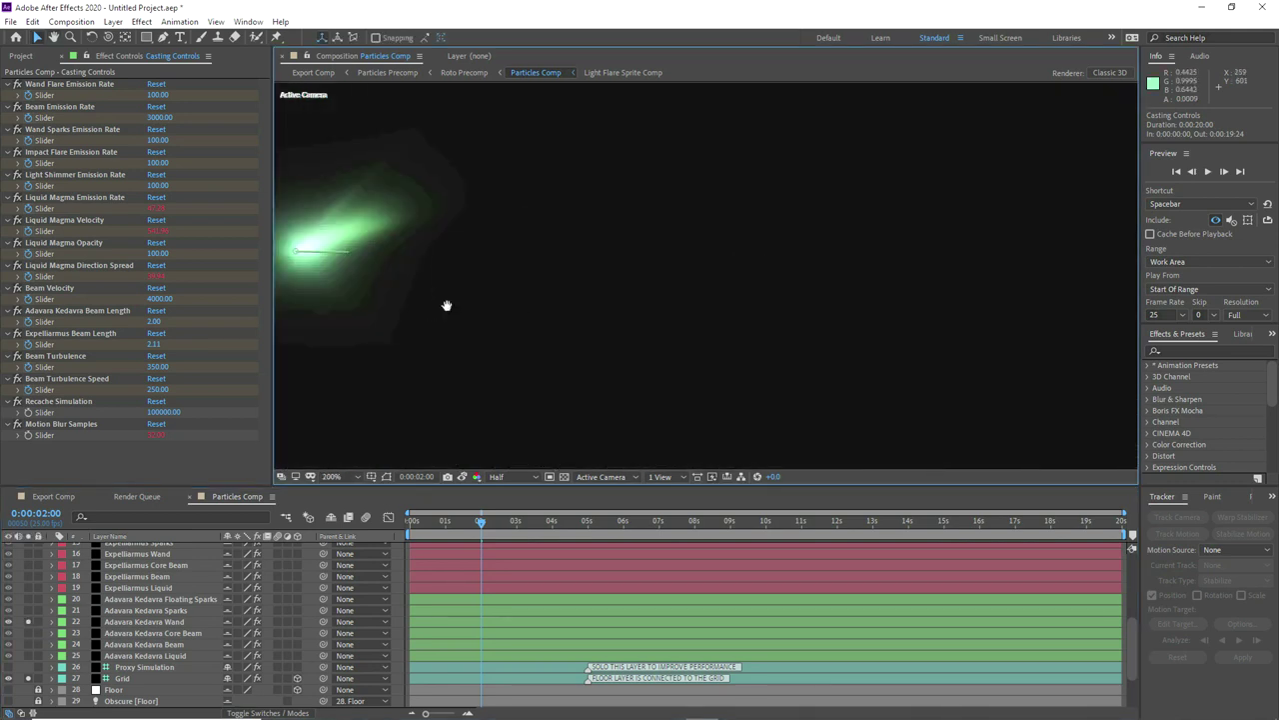
{"action": "left_click_drag", "start_coordinate": [429, 310], "coordinate": [557, 328]}
{"action": "key", "text": "v"}
Step: Also solo the Adavara Kedavra Sparks, Floating Sparks, Core Beam, Beam and Liquid layers
{"action": "left_click", "coordinate": [28, 612]}
{"action": "left_click", "coordinate": [28, 599]}
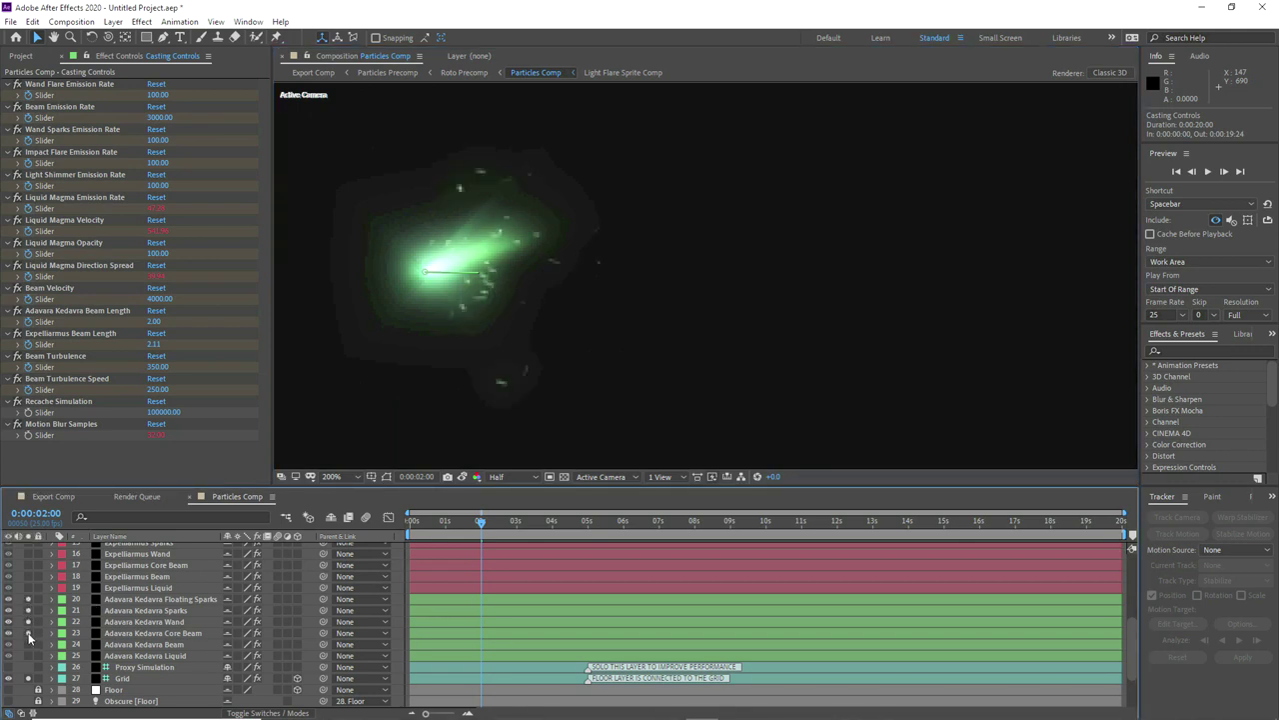
{"action": "left_click", "coordinate": [28, 633]}
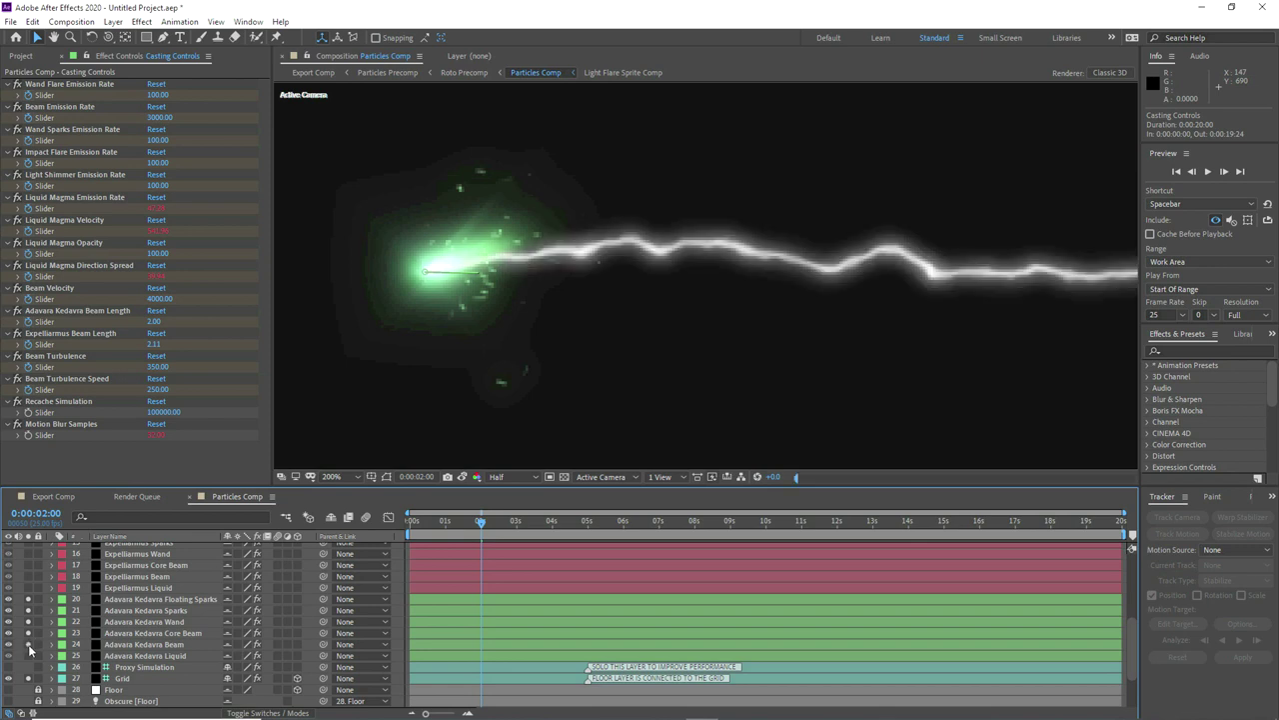
{"action": "left_click", "coordinate": [28, 645]}
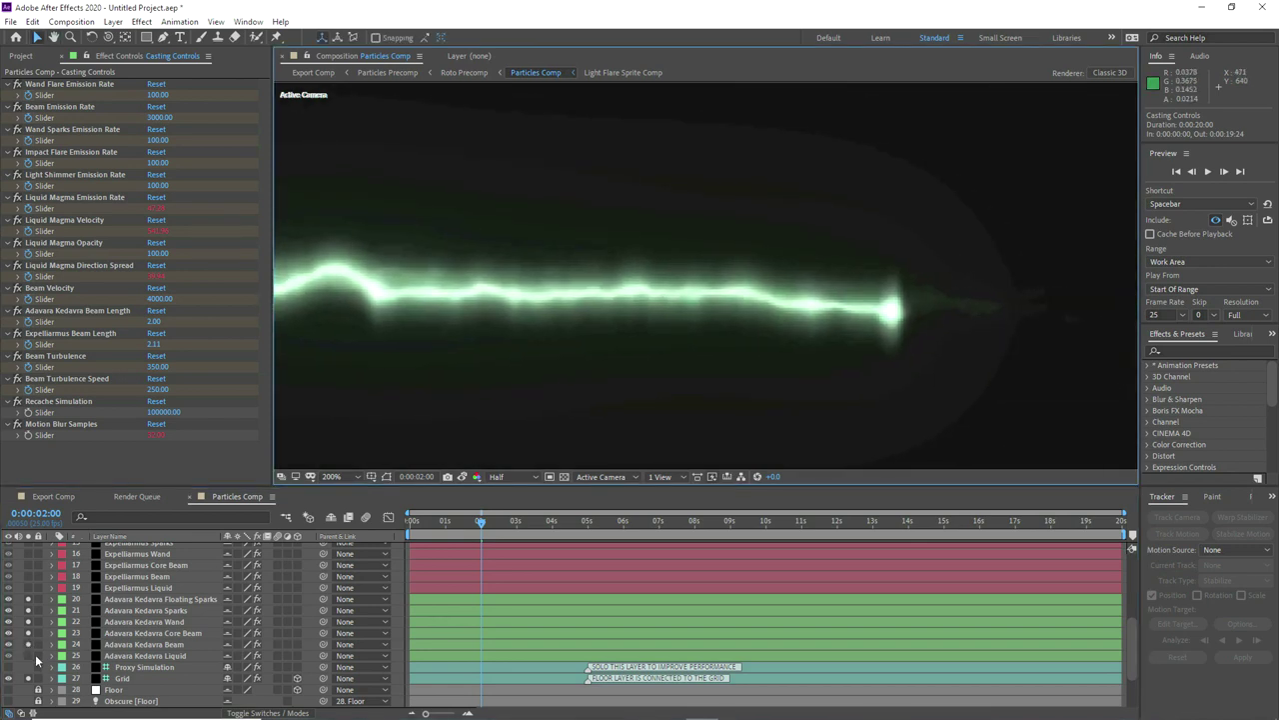
{"action": "left_click", "coordinate": [28, 656]}
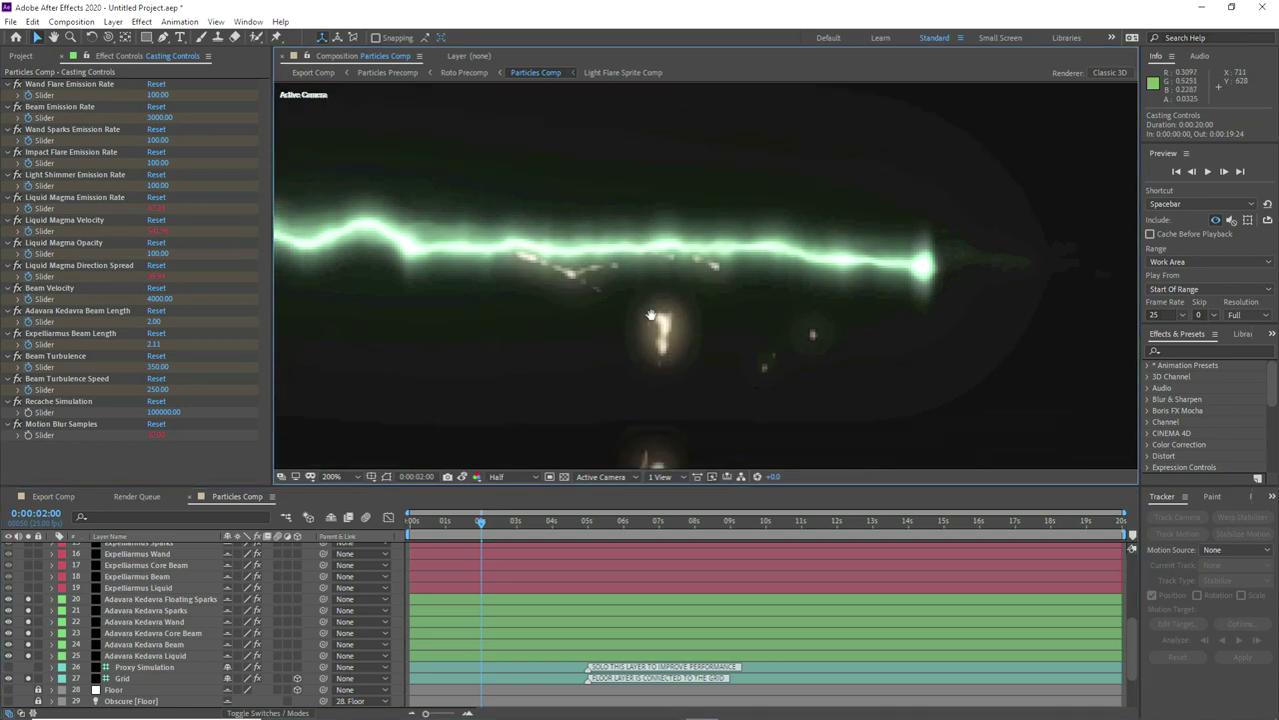
Step: Add the Shimmer, Impact Flare, Random Streaks, Impact Liquid Droplets and Impact Liquid Pouring layers to the soloed set
{"action": "scroll", "coordinate": [659, 306], "scroll_direction": "down", "scroll_amount": 1}
{"action": "left_click_drag", "start_coordinate": [631, 289], "coordinate": [489, 317]}
{"action": "scroll", "coordinate": [179, 558], "scroll_direction": "up", "scroll_amount": 3}
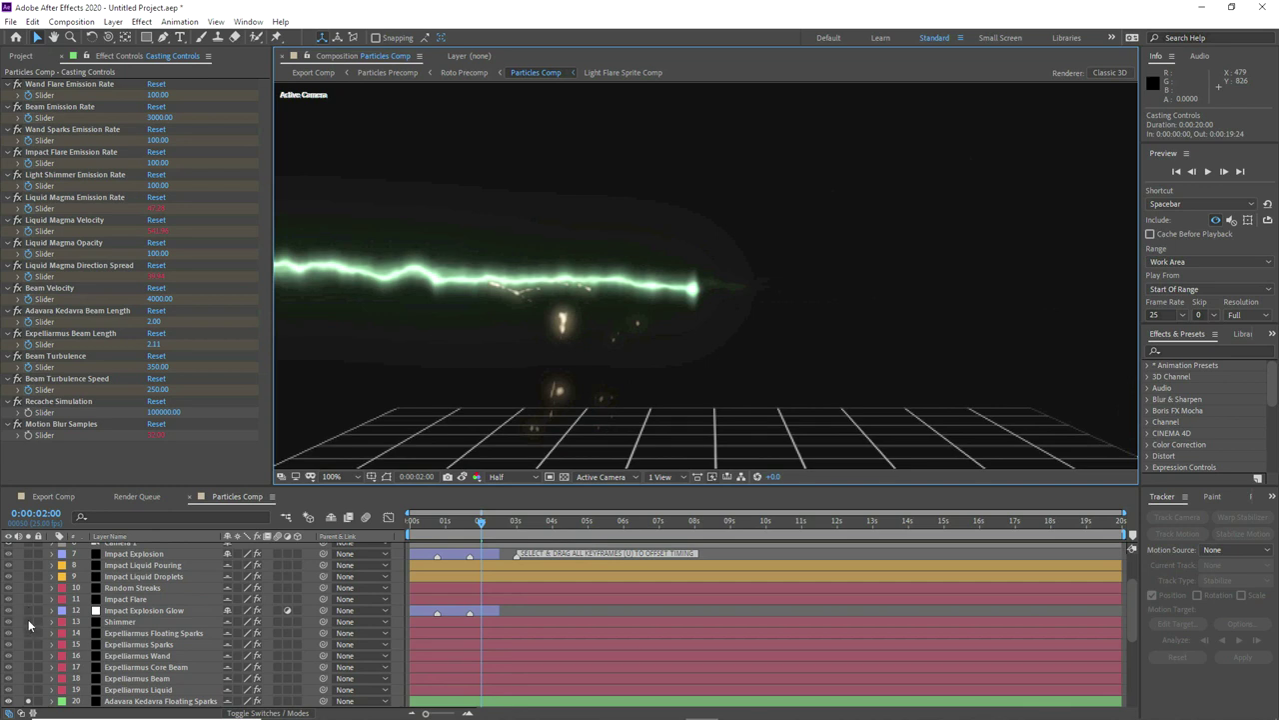
{"action": "left_click", "coordinate": [29, 623]}
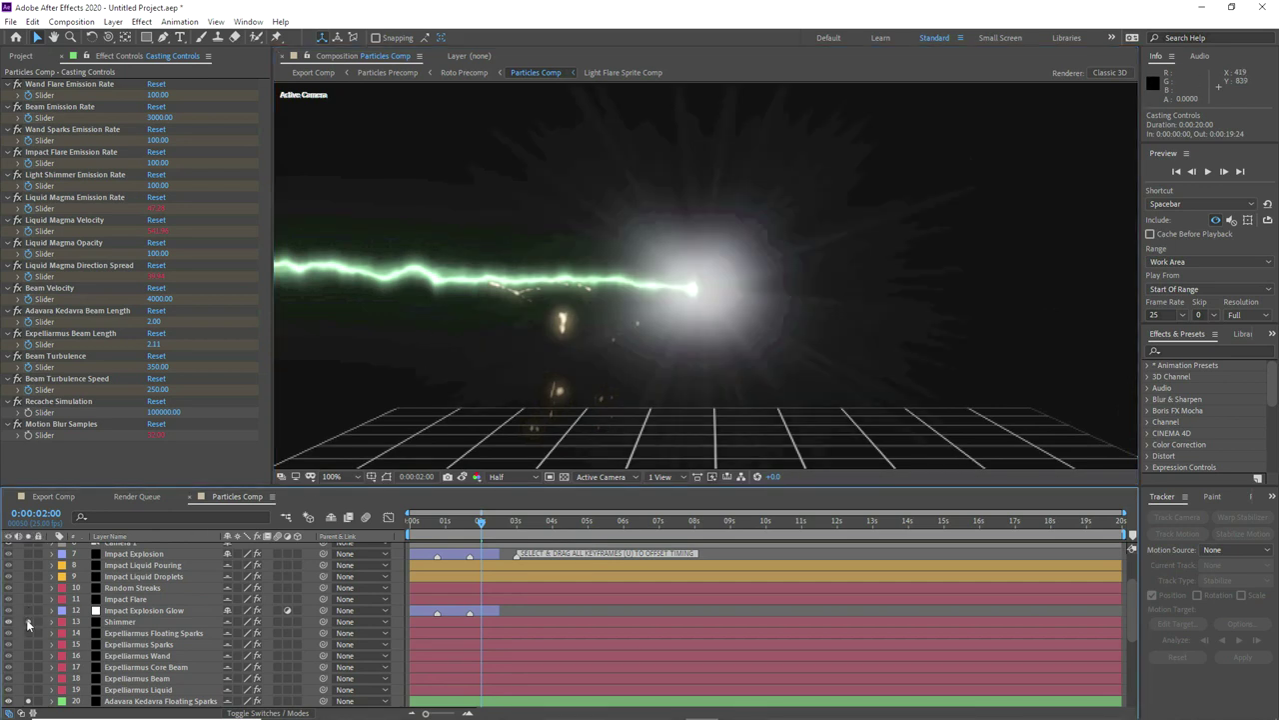
{"action": "left_click", "coordinate": [29, 600]}
{"action": "left_click", "coordinate": [29, 587]}
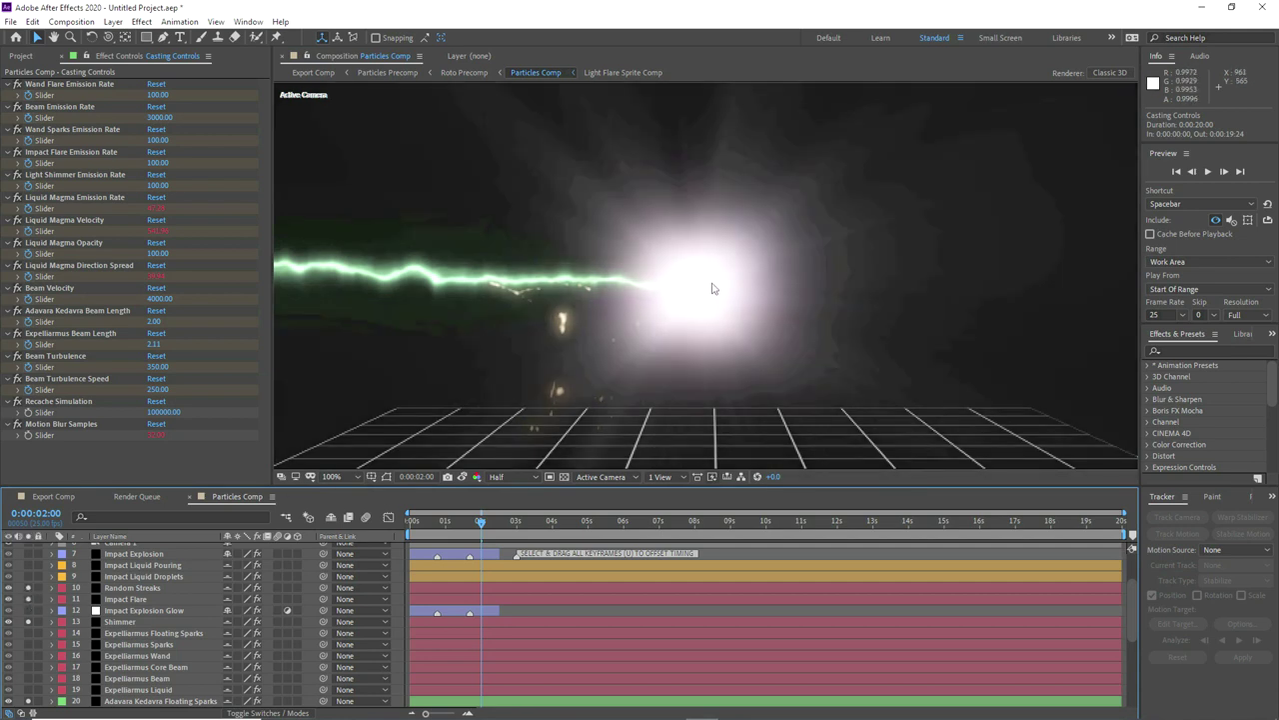
{"action": "left_click", "coordinate": [29, 577]}
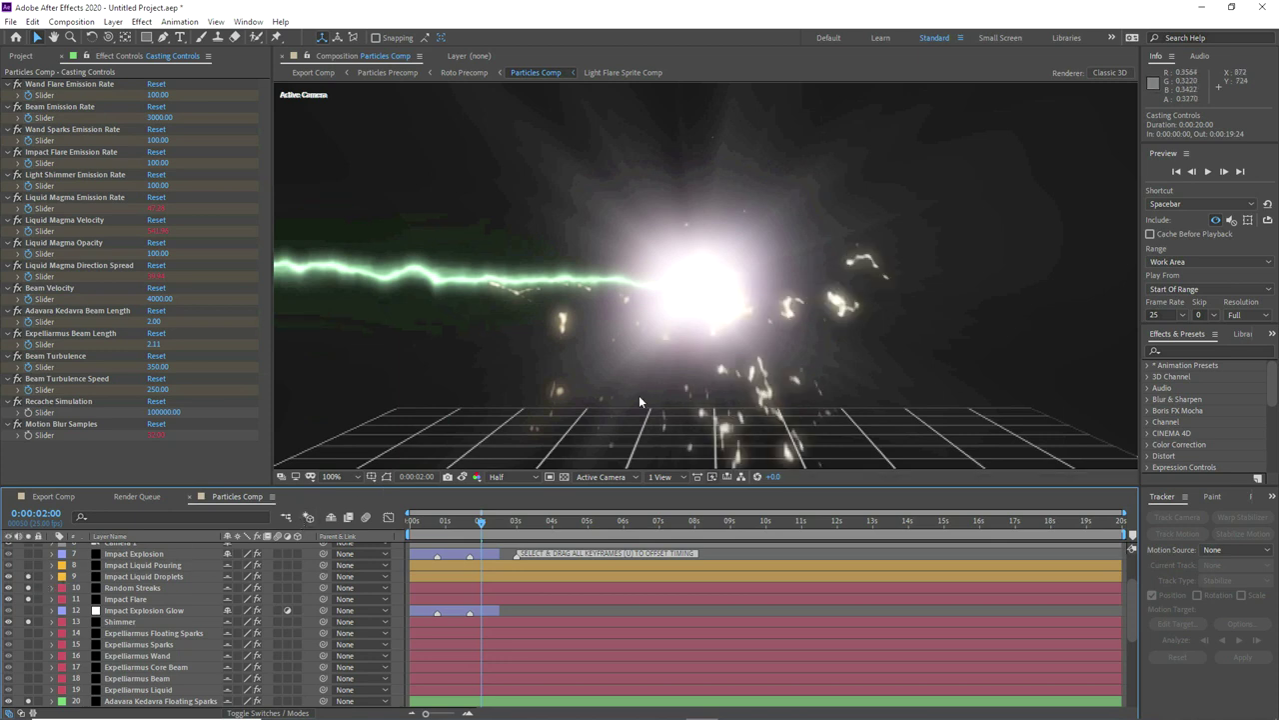
{"action": "left_click", "coordinate": [28, 565]}
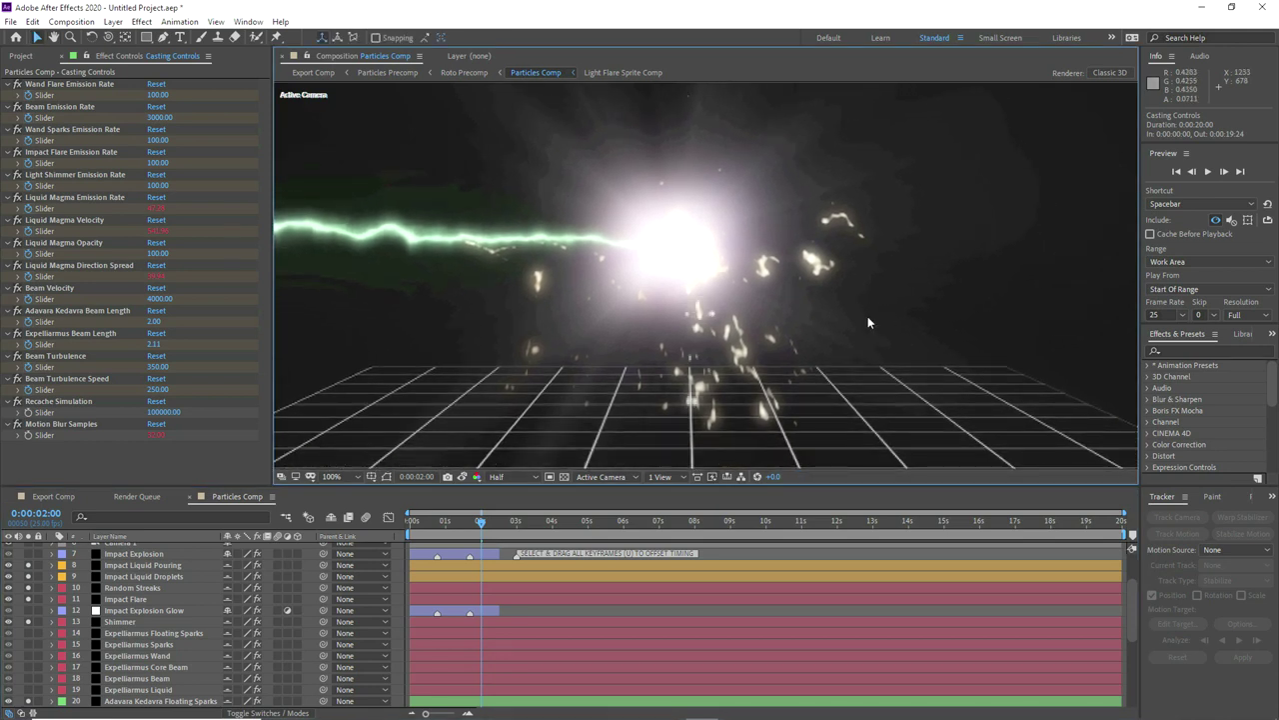
Step: Also solo the Expelliarmus Wand, Sparks, Floating Sparks, Core Beam, Beam and Liquid layers to view the red wand's side
{"action": "left_click_drag", "start_coordinate": [753, 302], "coordinate": [571, 322]}
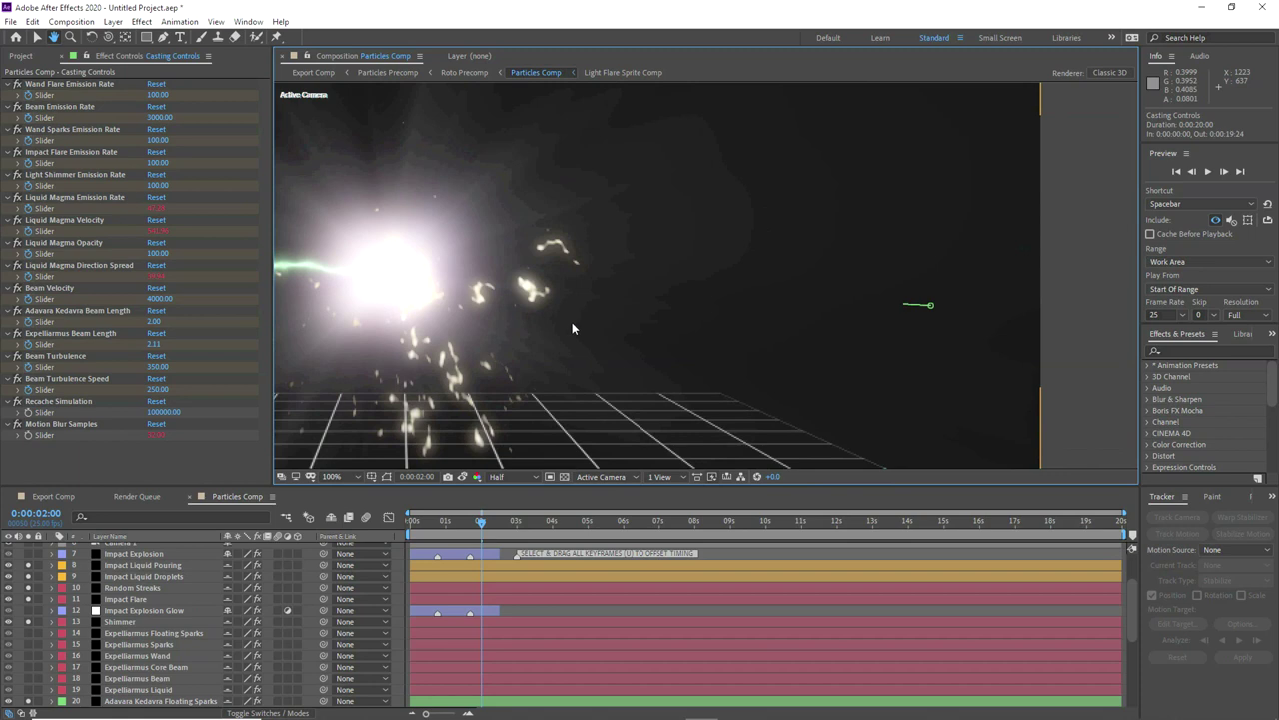
{"action": "left_click", "coordinate": [28, 656]}
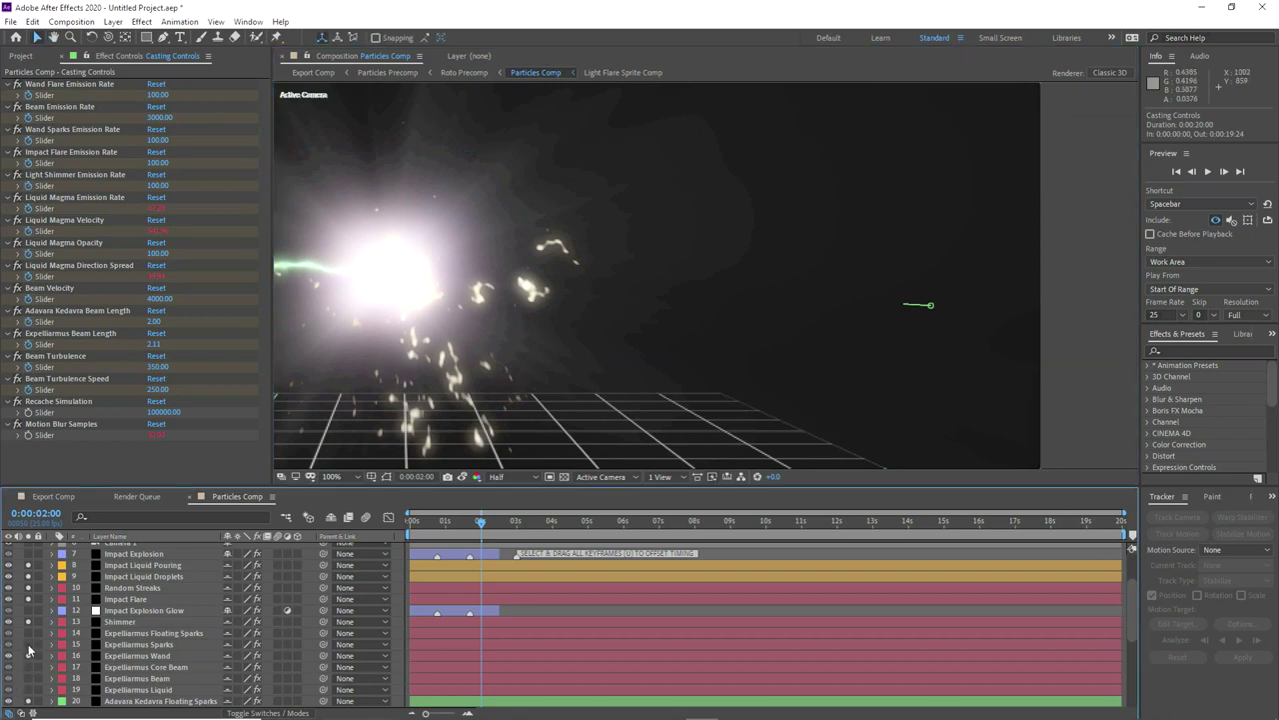
{"action": "left_click", "coordinate": [28, 644]}
{"action": "left_click", "coordinate": [28, 634]}
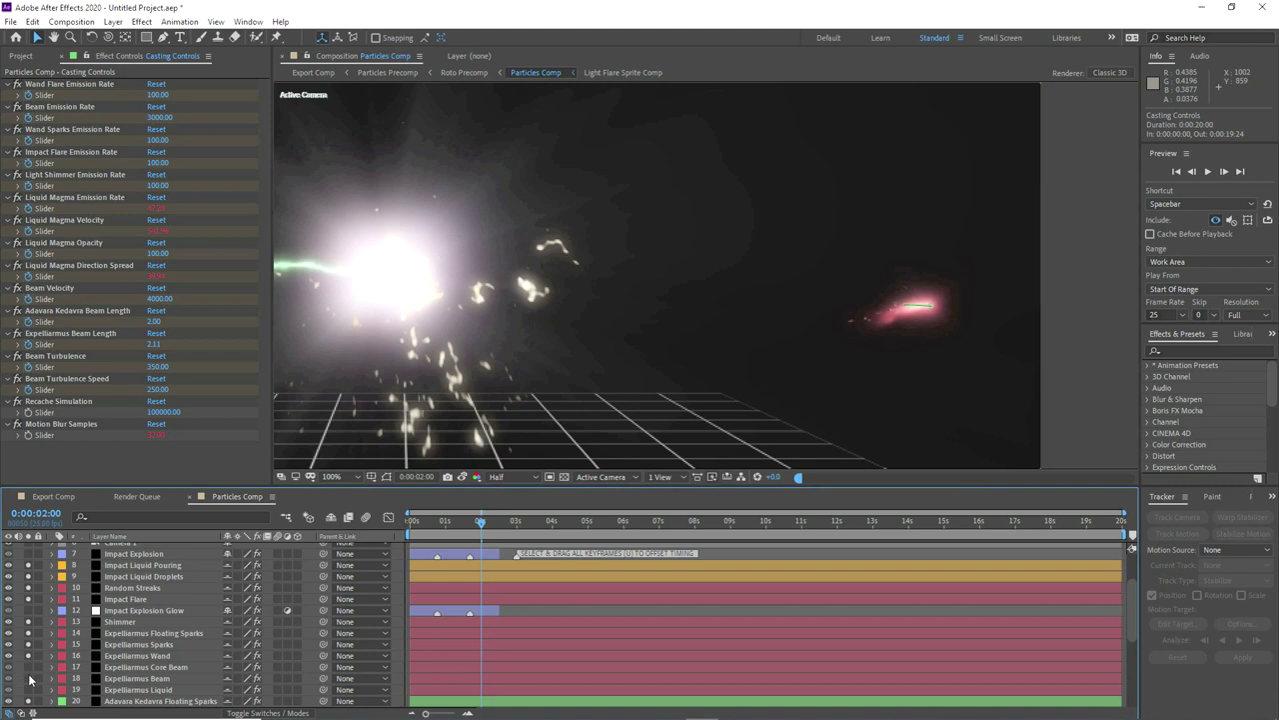
{"action": "left_click", "coordinate": [29, 678]}
{"action": "left_click", "coordinate": [29, 690]}
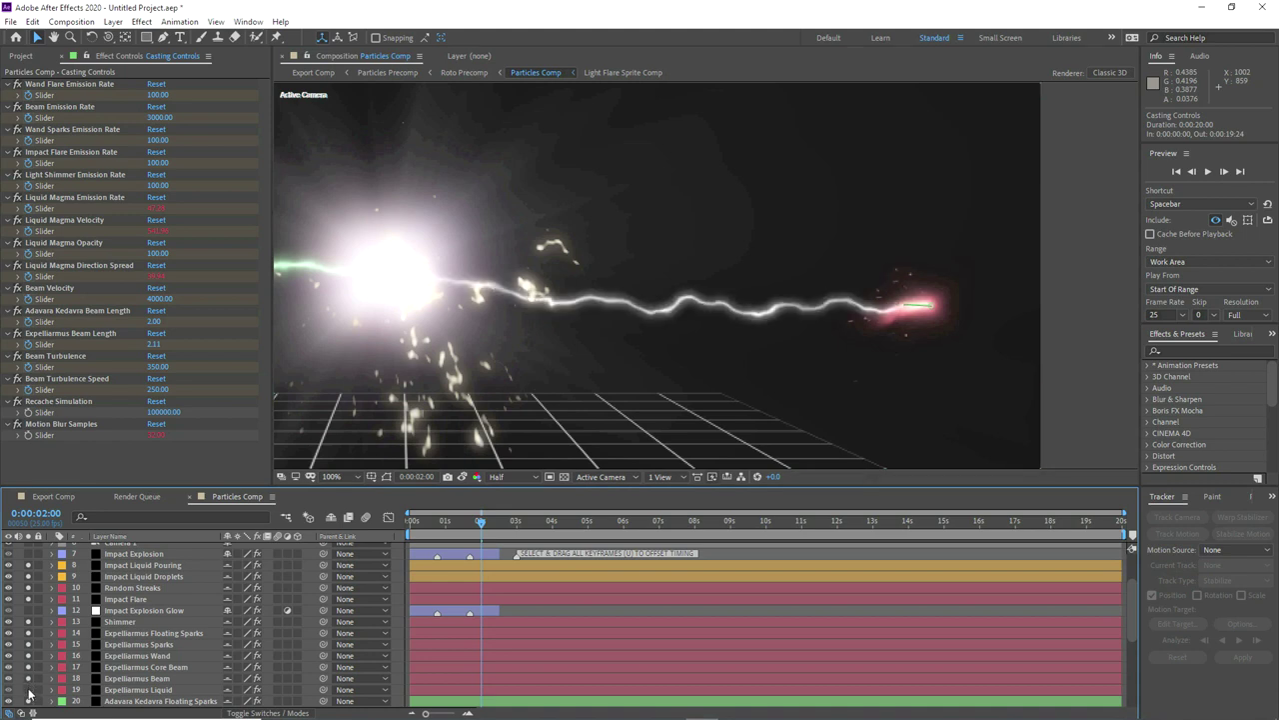
{"action": "left_click_drag", "start_coordinate": [419, 379], "coordinate": [655, 369]}
Step: Unsolo all effect layers except the Grid, and solo only the Adavara Kedavra Core Beam and Expelliarmus Core Beam layers
{"action": "left_click_drag", "start_coordinate": [28, 566], "coordinate": [31, 681]}
{"action": "scroll", "coordinate": [29, 650], "scroll_direction": "down", "scroll_amount": 2}
{"action": "left_click", "coordinate": [29, 689]}
{"action": "left_click", "coordinate": [29, 666]}
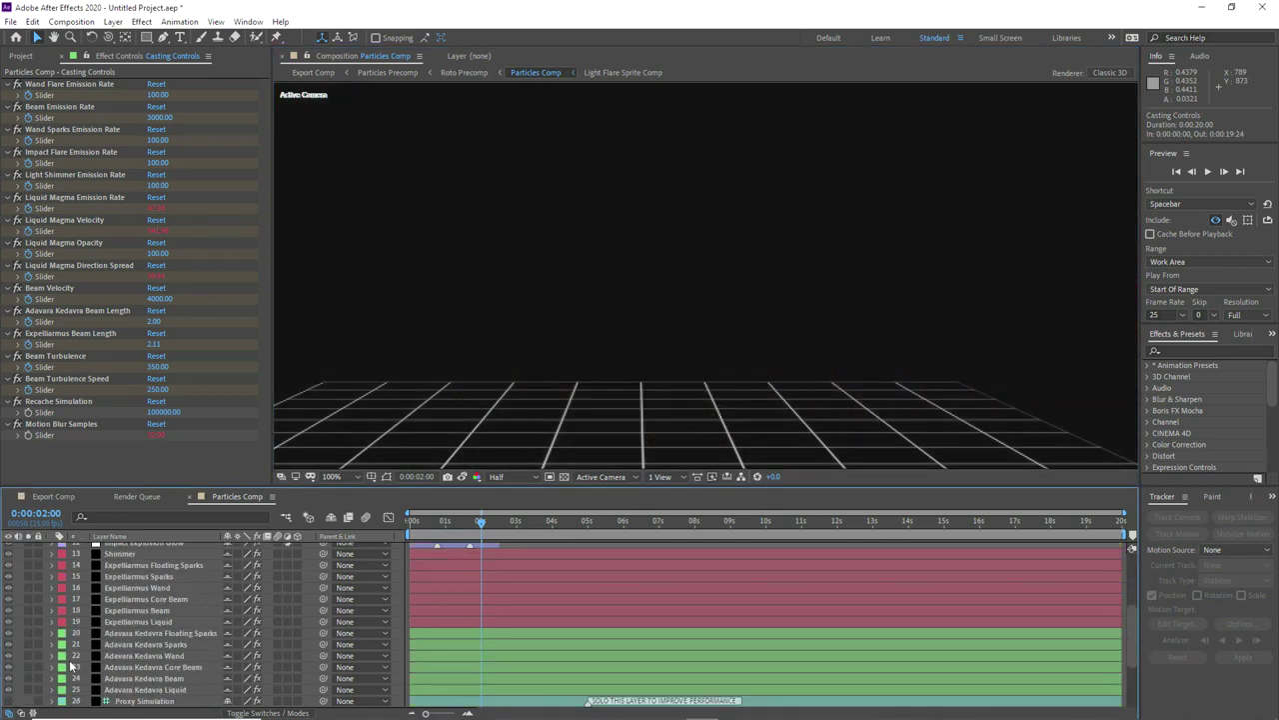
{"action": "left_click", "coordinate": [29, 666]}
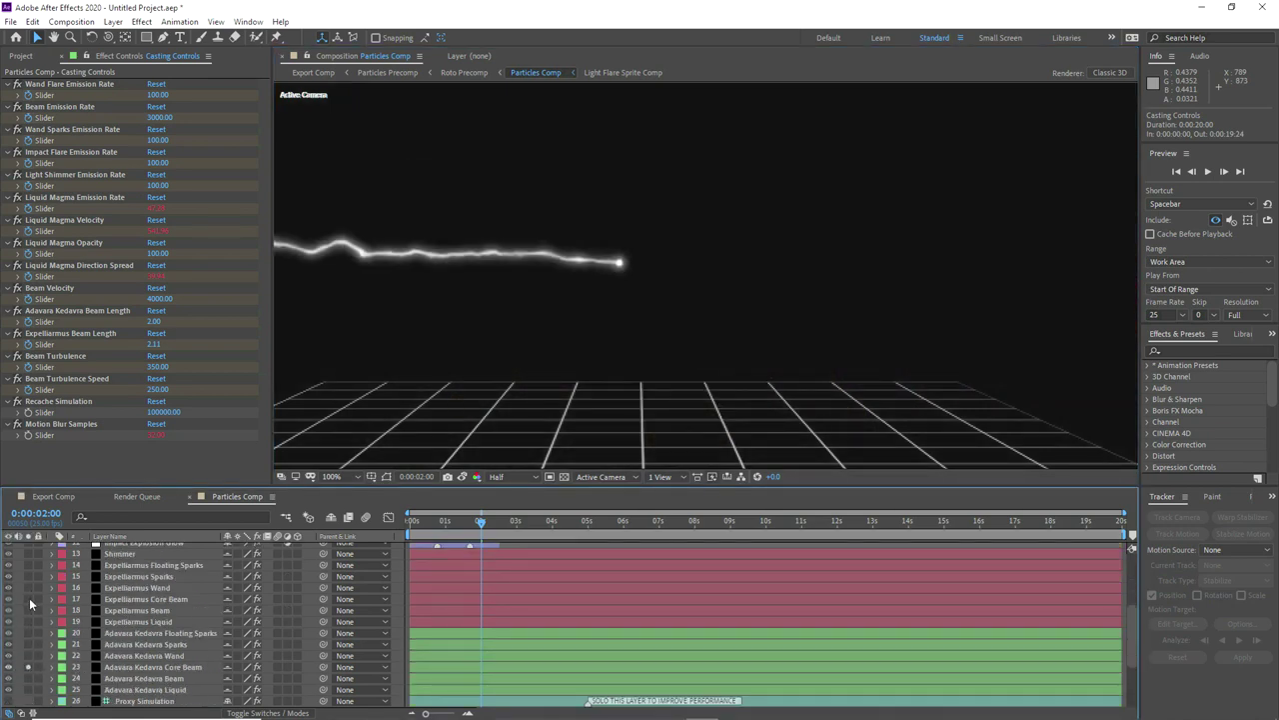
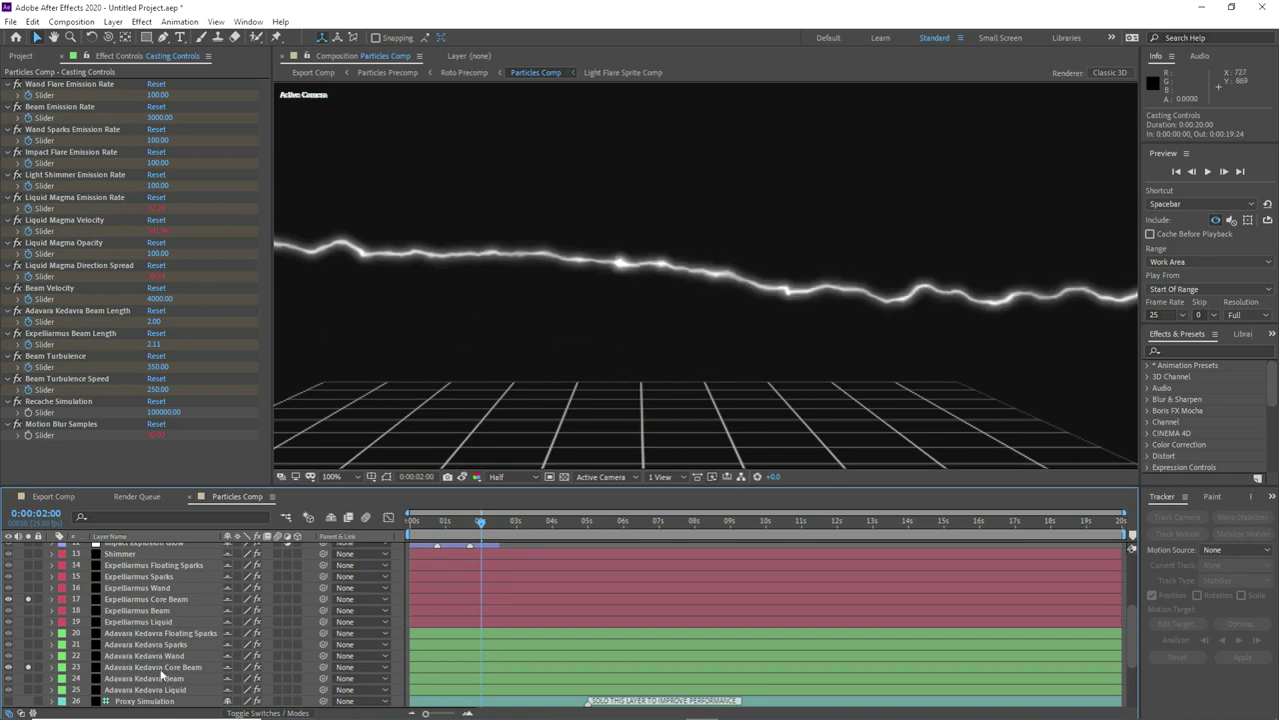
Step: Turn off the shy switch on both Core Beam layers and hide the remaining shy layers in the timeline
{"action": "left_click", "coordinate": [160, 667]}
{"action": "left_click", "coordinate": [160, 599], "text": "ctrl"}
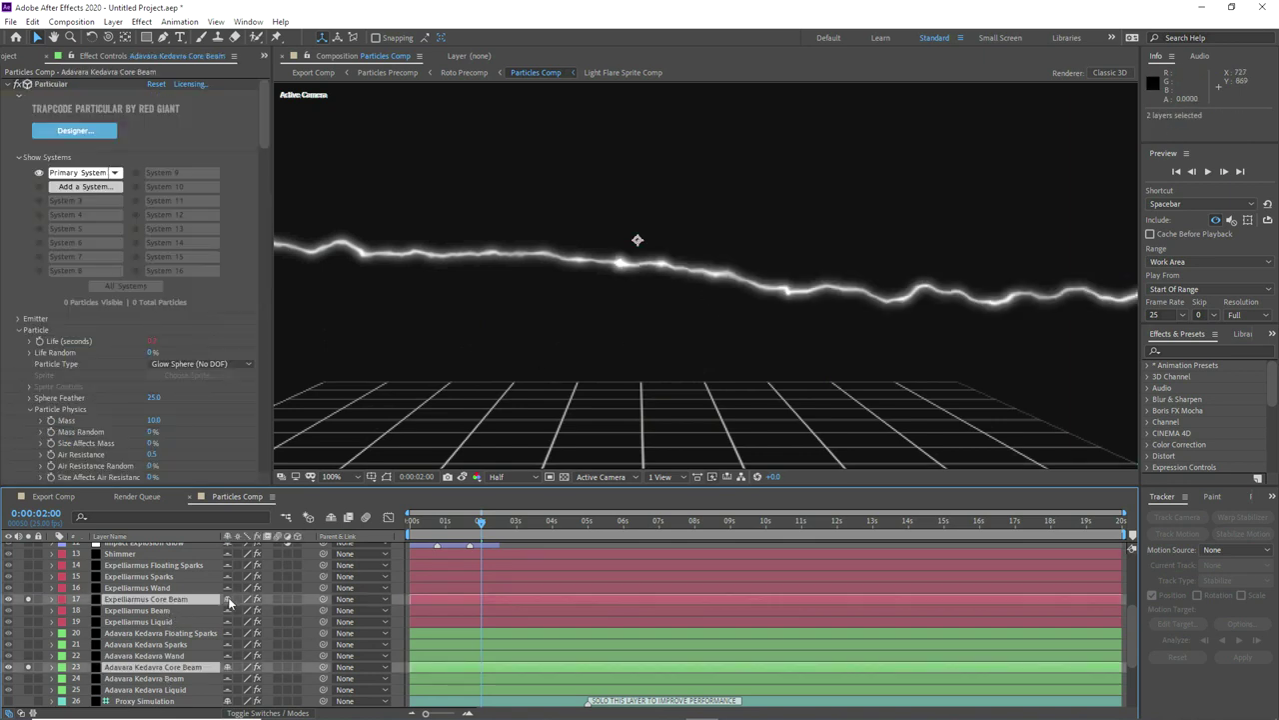
{"action": "left_click", "coordinate": [331, 518]}
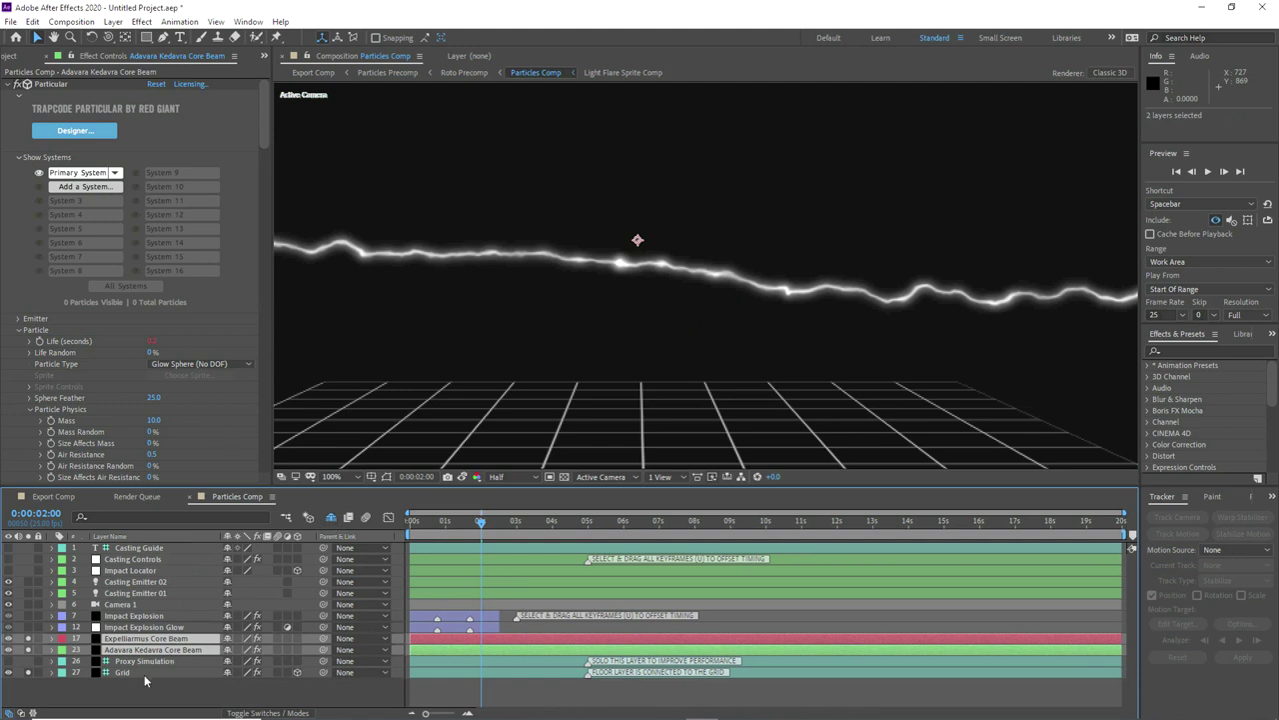
Step: In the Expelliarmus Core Beam's Particular rendering settings, turn Motion Blur off and set Particle Amount to 25%
{"action": "left_click", "coordinate": [140, 637]}
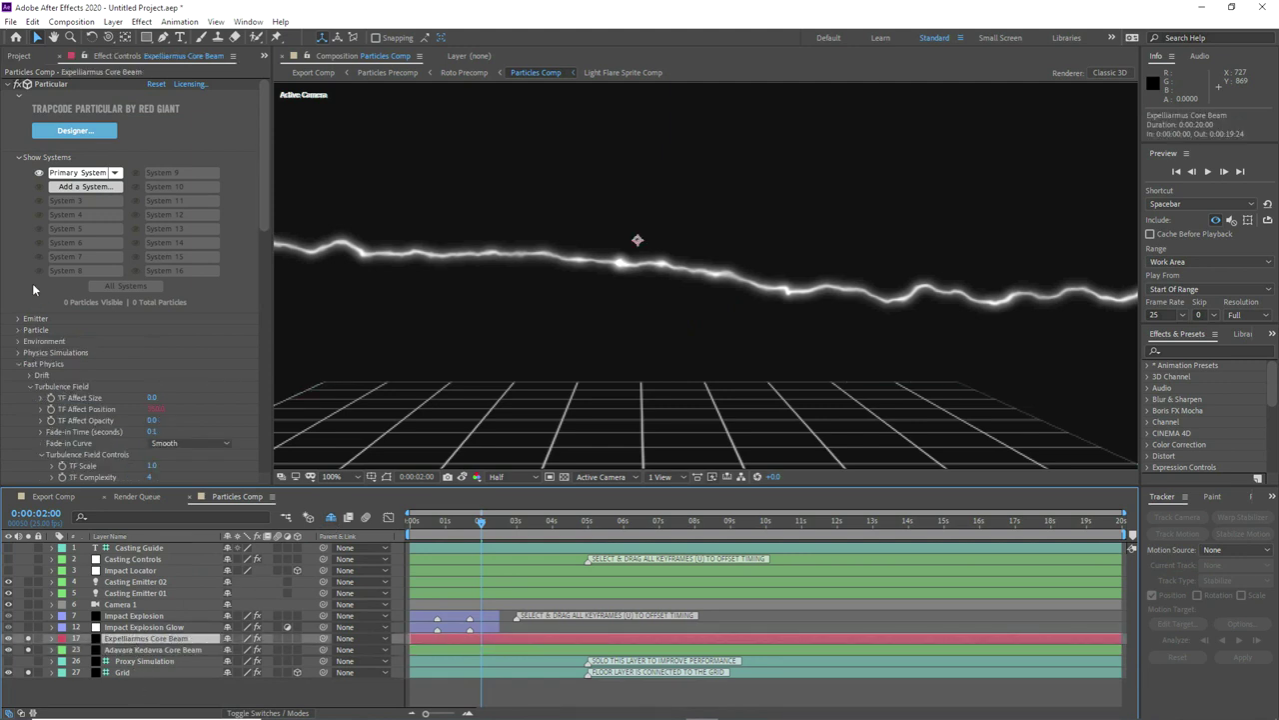
{"action": "left_click", "coordinate": [16, 364]}
{"action": "left_click", "coordinate": [17, 409]}
{"action": "scroll", "coordinate": [100, 390], "scroll_direction": "down", "scroll_amount": 3}
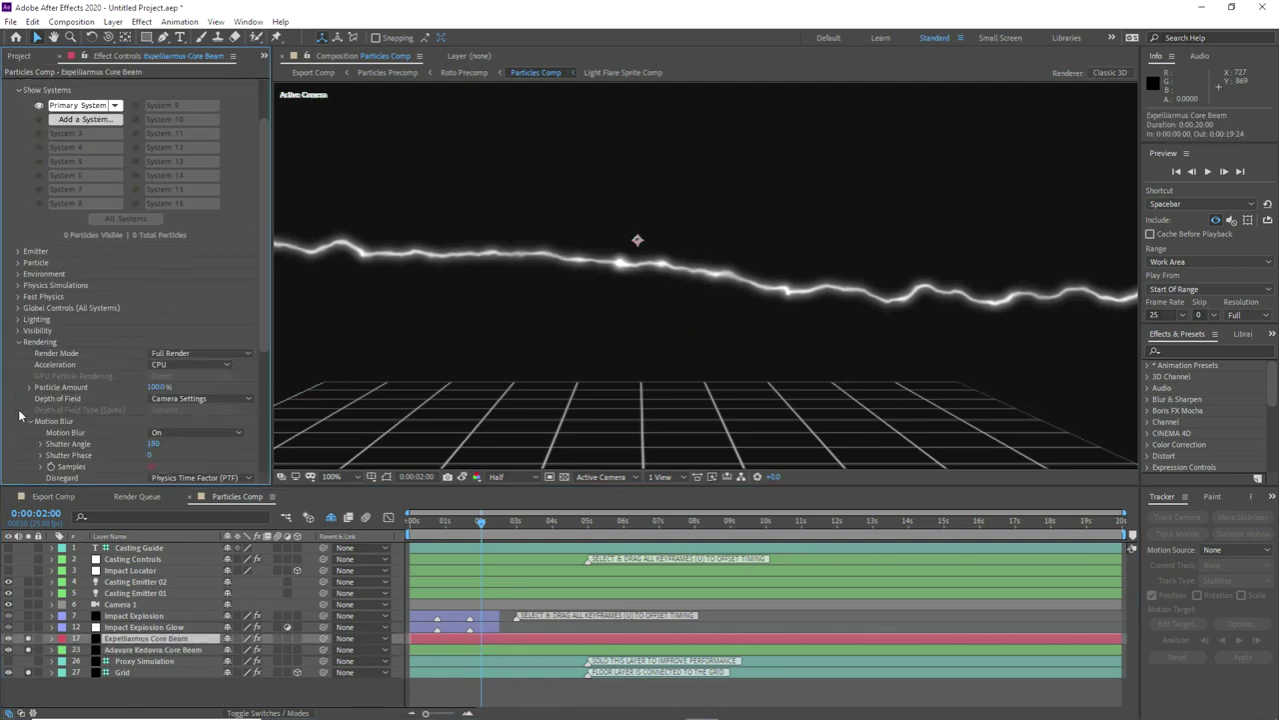
{"action": "left_click", "coordinate": [162, 375]}
{"action": "left_click", "coordinate": [165, 381]}
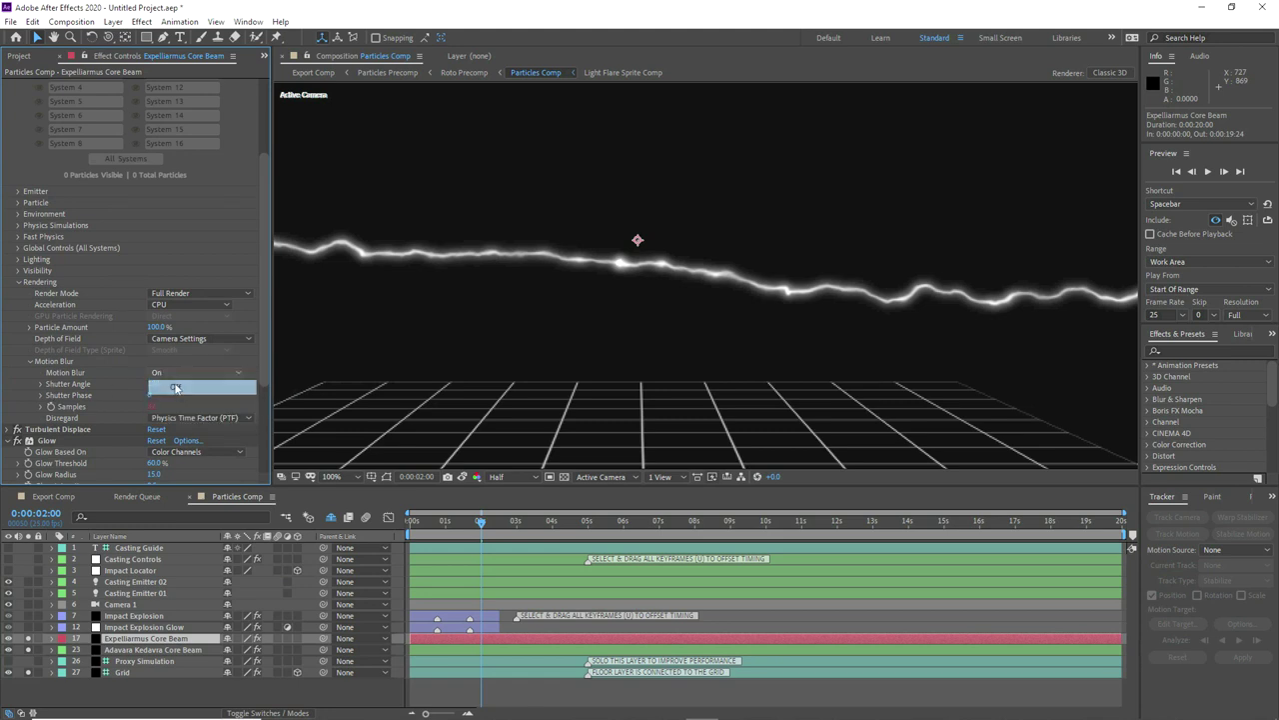
{"action": "left_click", "coordinate": [157, 327]}
{"action": "type", "text": "25"}
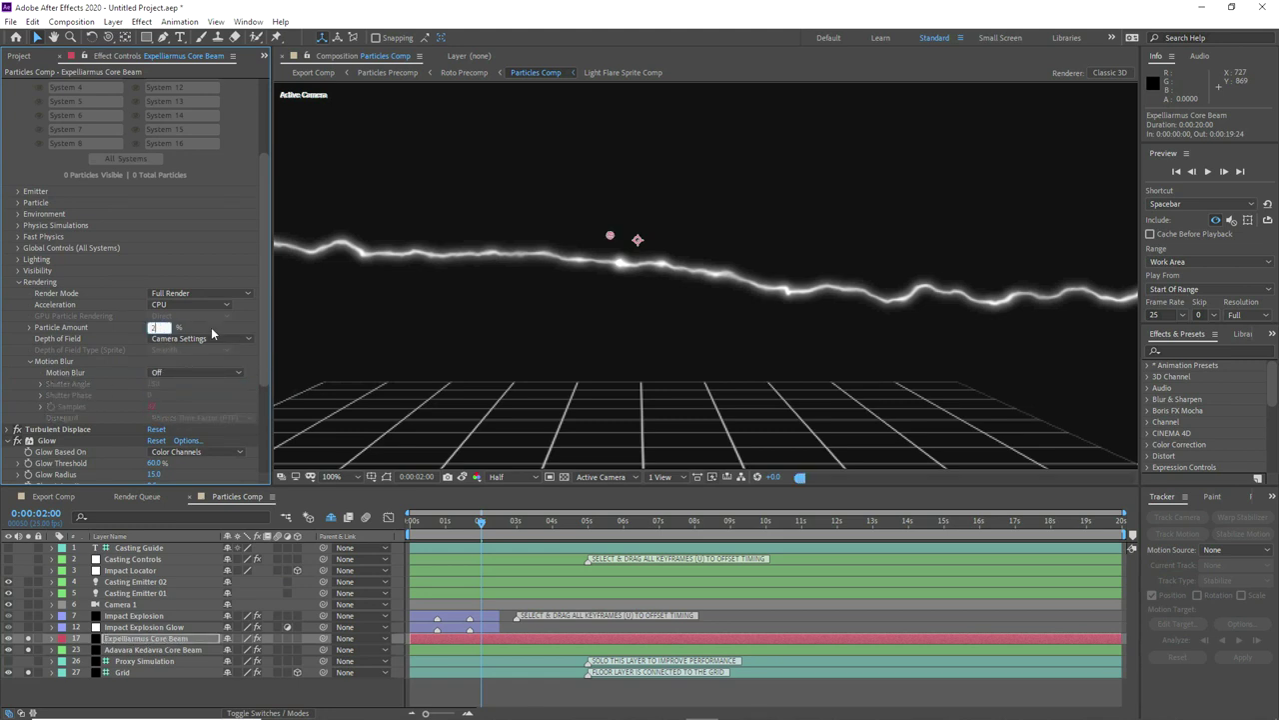
Step: In the Adavara Kedavra Core Beam's Particular rendering settings, turn Motion Blur off and set Particle Amount to 25%
{"action": "left_click", "coordinate": [136, 652]}
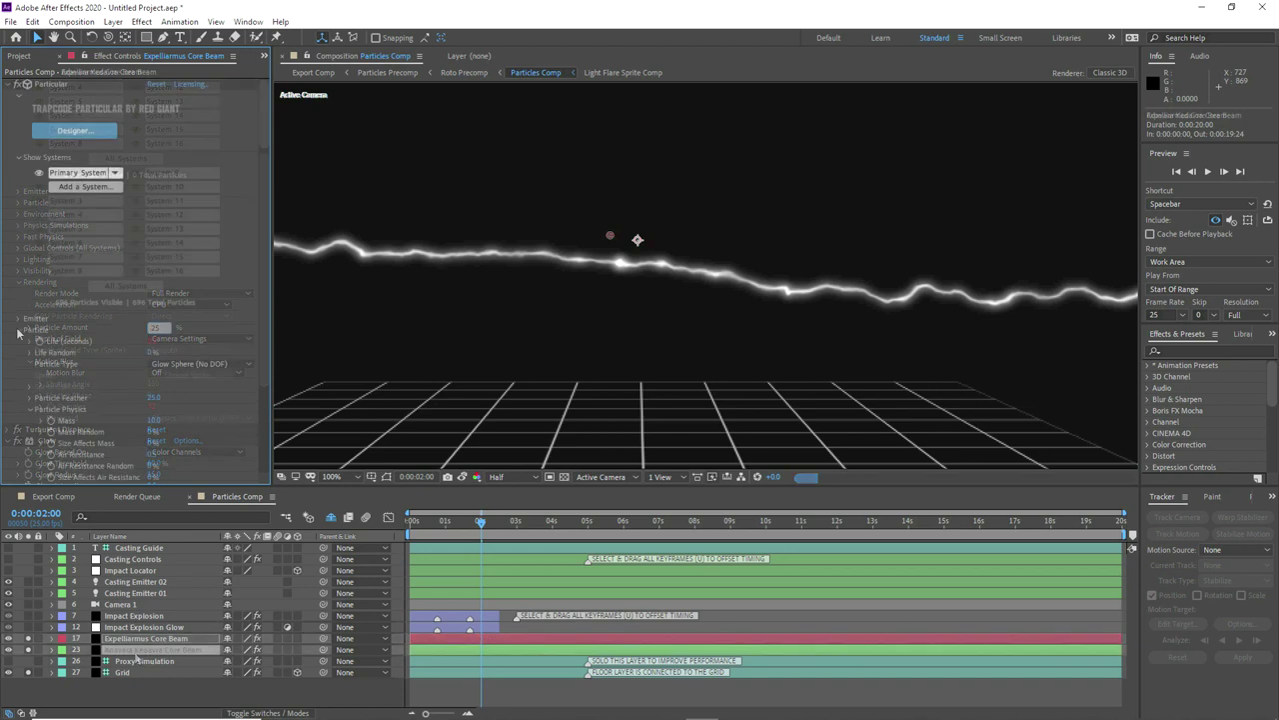
{"action": "left_click", "coordinate": [18, 410]}
{"action": "scroll", "coordinate": [18, 413], "scroll_direction": "down", "scroll_amount": 2}
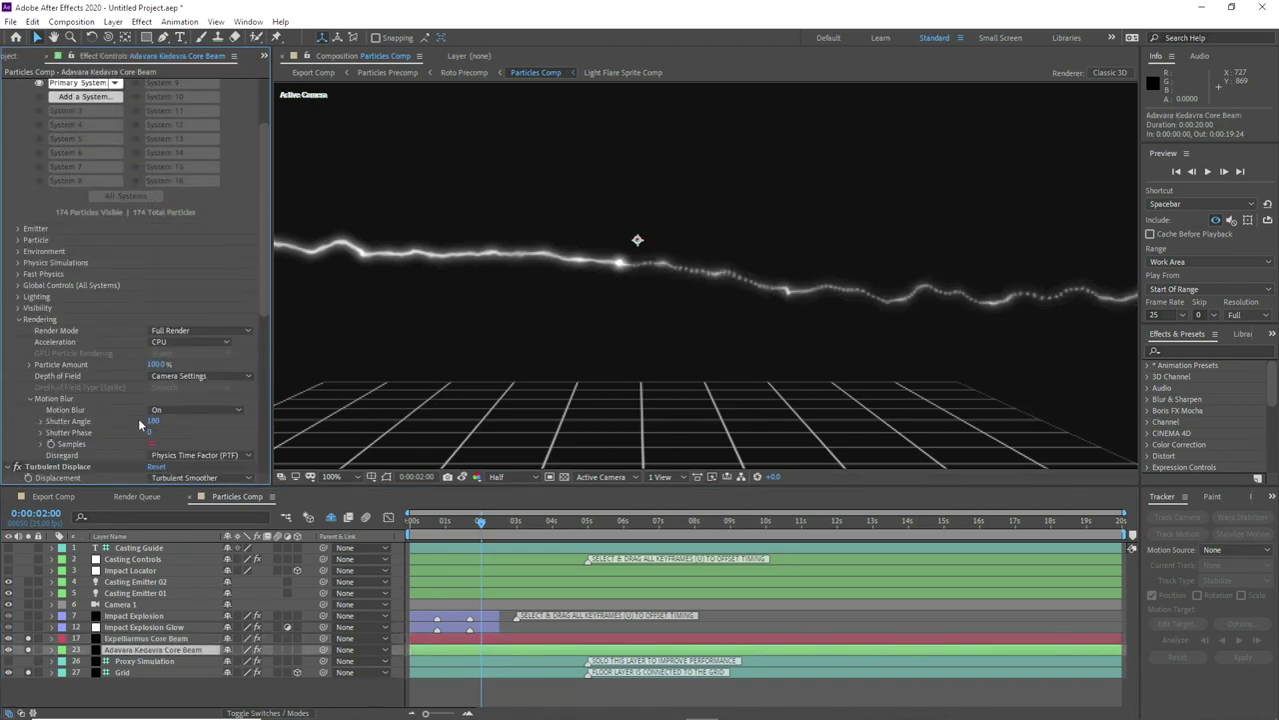
{"action": "left_click", "coordinate": [195, 409]}
{"action": "left_click", "coordinate": [160, 454]}
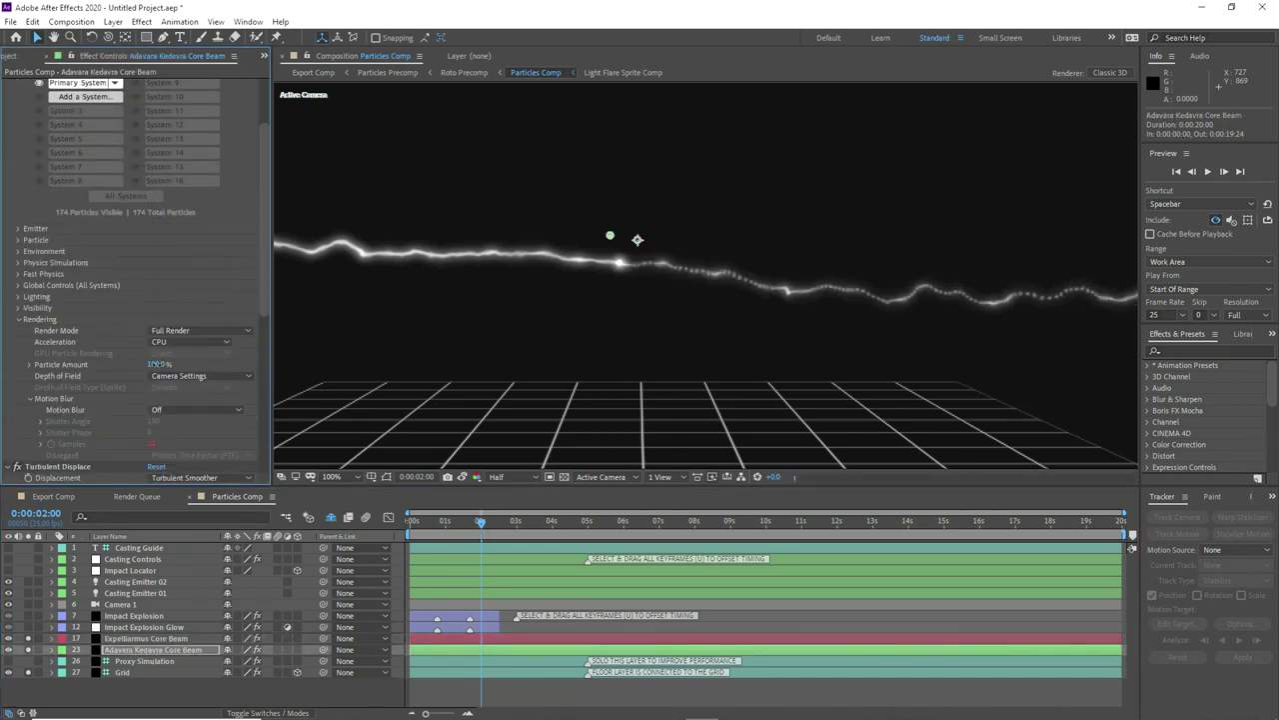
{"action": "left_click", "coordinate": [160, 365]}
{"action": "type", "text": "25"}
{"action": "key", "text": "Return"}
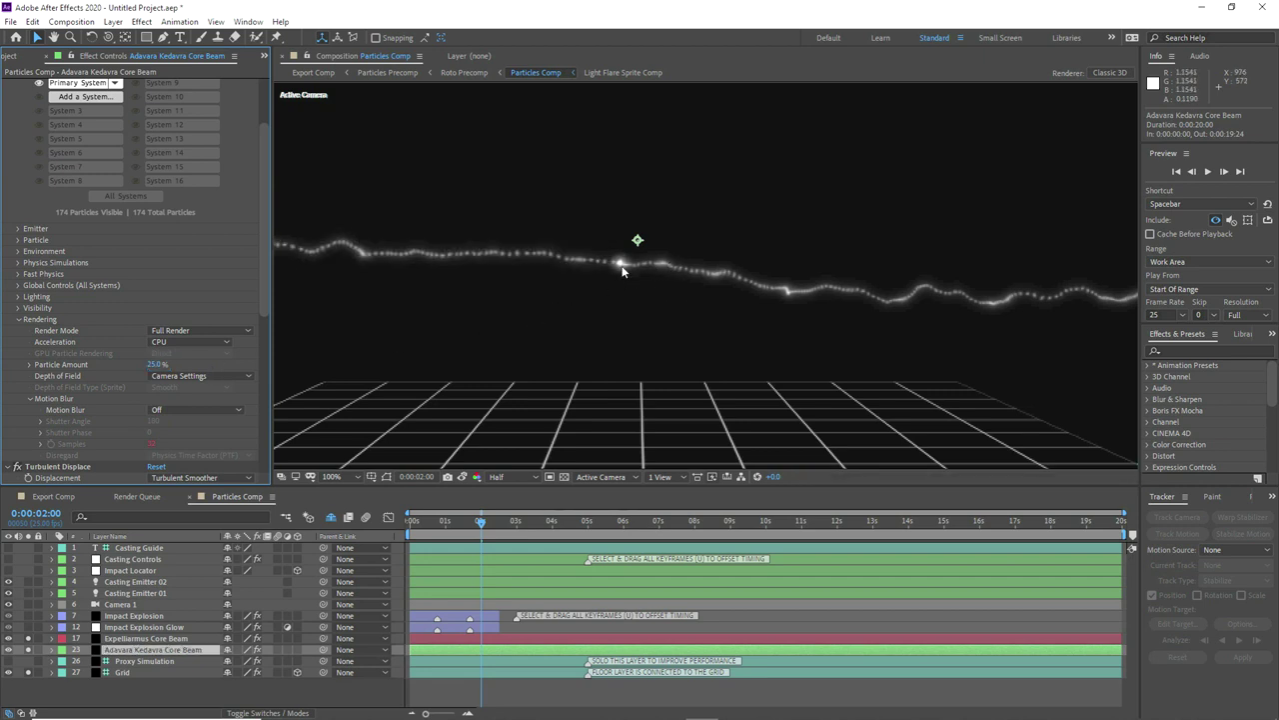
Step: Enlarge the composition view, orbit the camera to inspect the beams in 3D, and undo the camera move
{"action": "scroll", "coordinate": [611, 298], "scroll_direction": "down", "scroll_amount": 2}
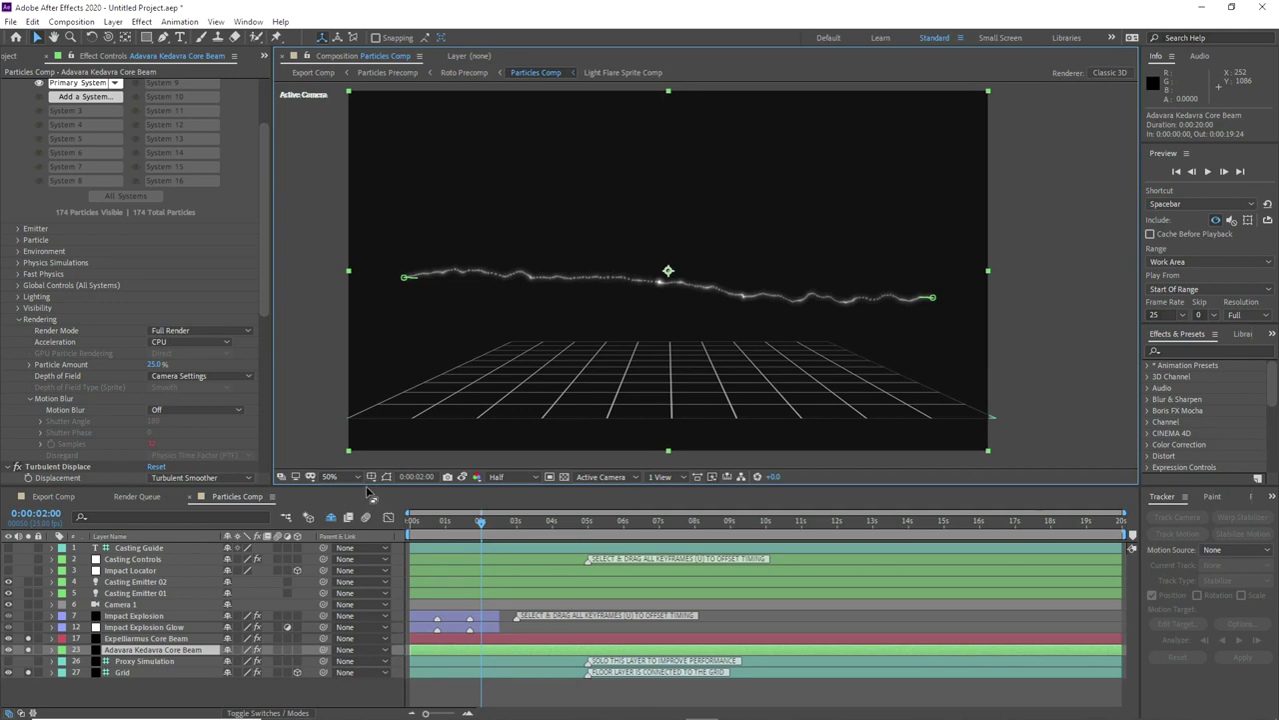
{"action": "left_click_drag", "start_coordinate": [369, 489], "coordinate": [365, 536]}
{"action": "left_click", "coordinate": [334, 520]}
{"action": "left_click", "coordinate": [341, 300]}
{"action": "left_click", "coordinate": [109, 37]}
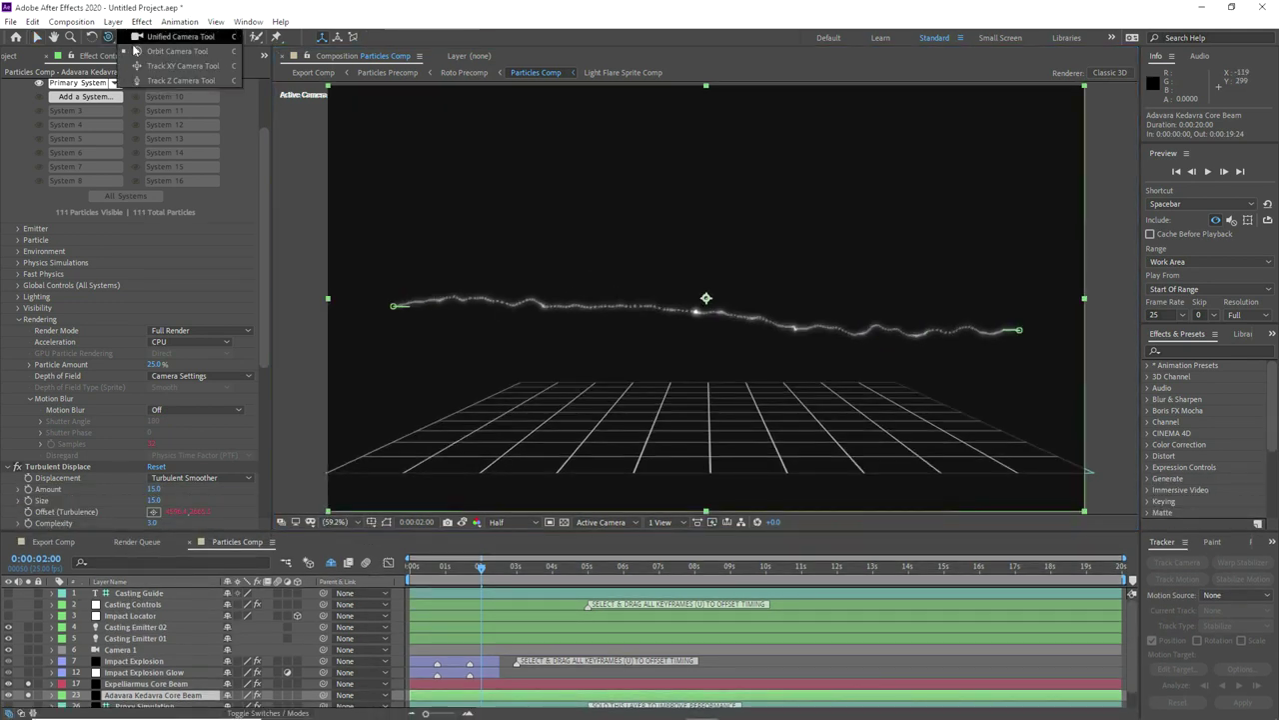
{"action": "left_click_drag", "start_coordinate": [731, 234], "coordinate": [670, 235]}
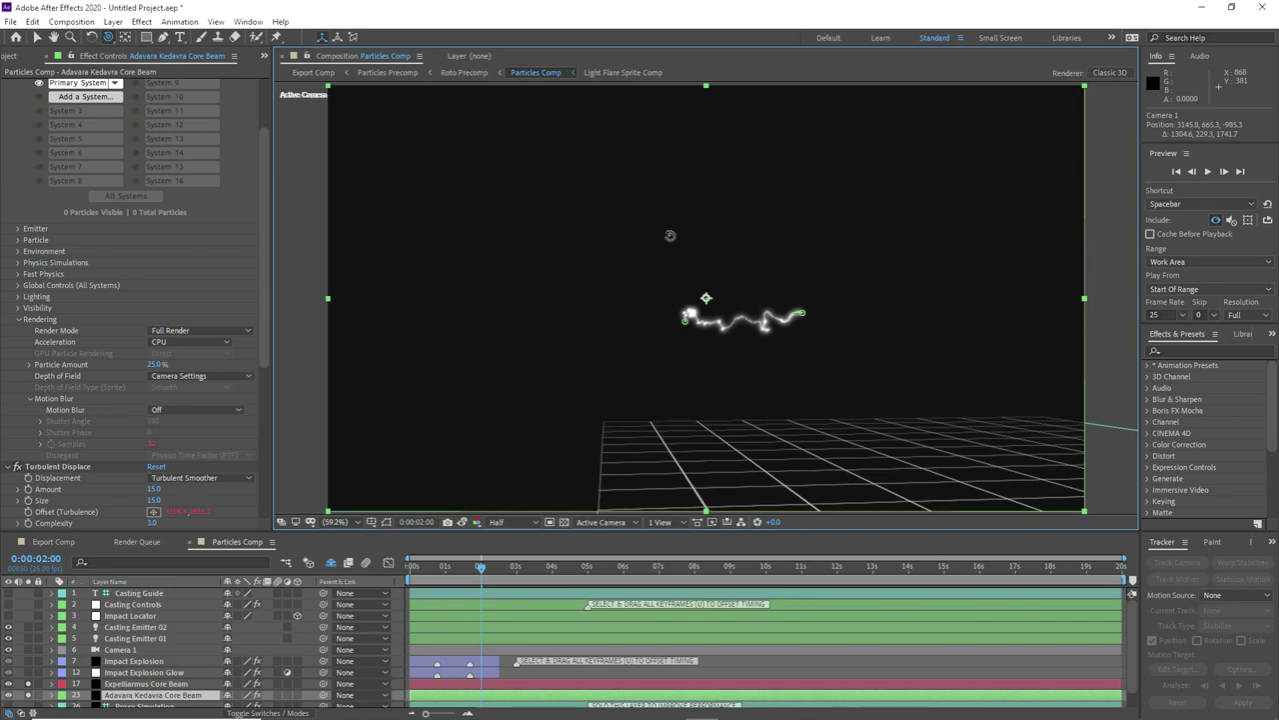
{"action": "key", "text": "ctrl+z"}
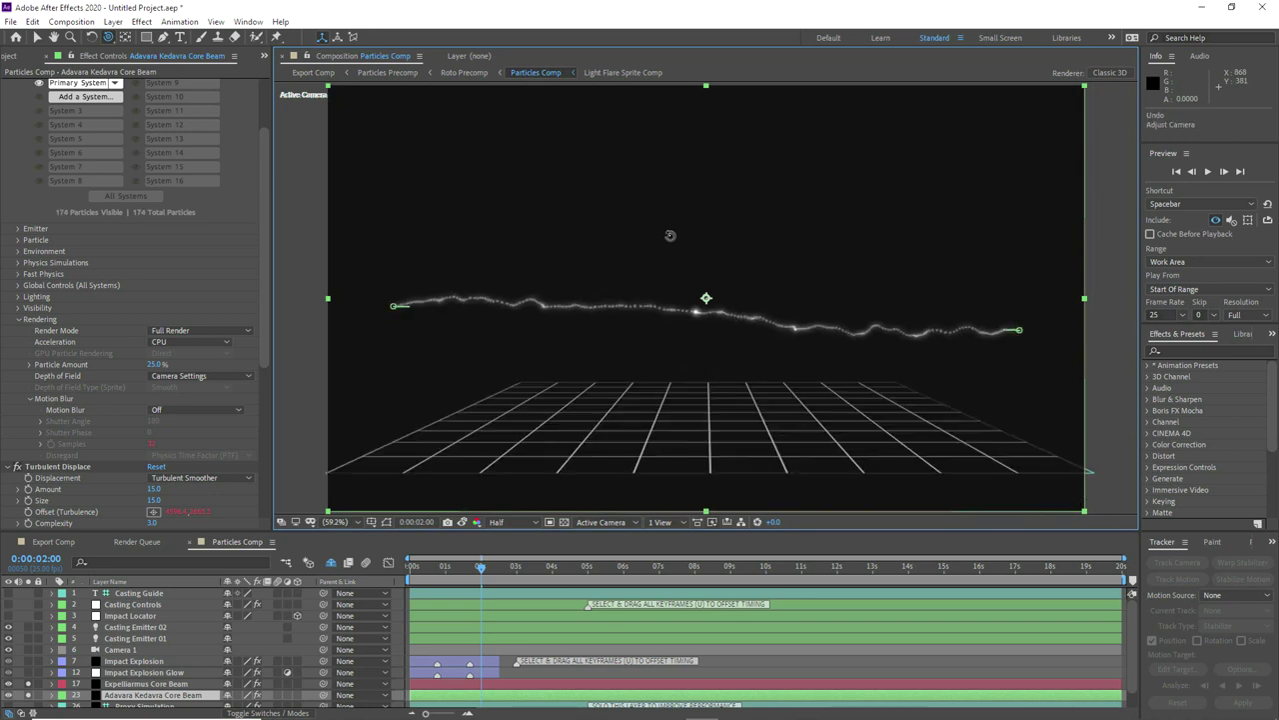
Step: Import Dueling_Seq_Plate_v001.mov into the project and create a new composition from it
{"action": "left_click", "coordinate": [19, 320]}
{"action": "left_click", "coordinate": [132, 605]}
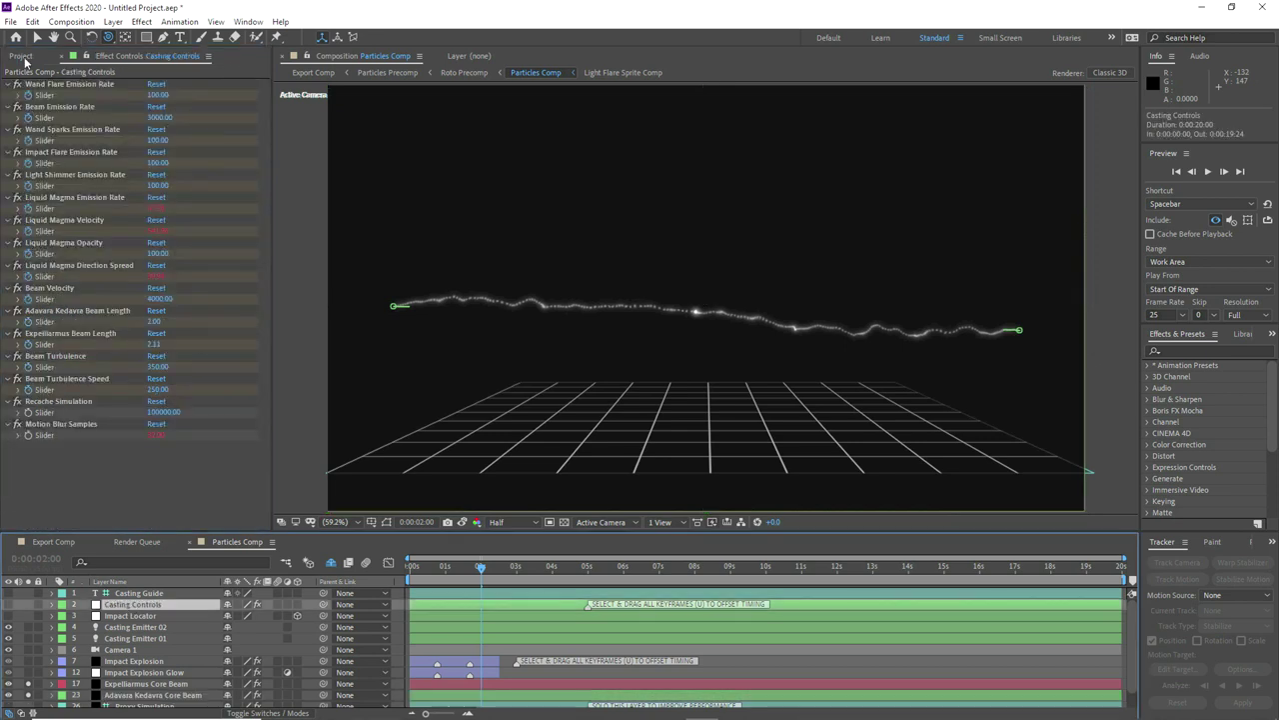
{"action": "left_click", "coordinate": [21, 56]}
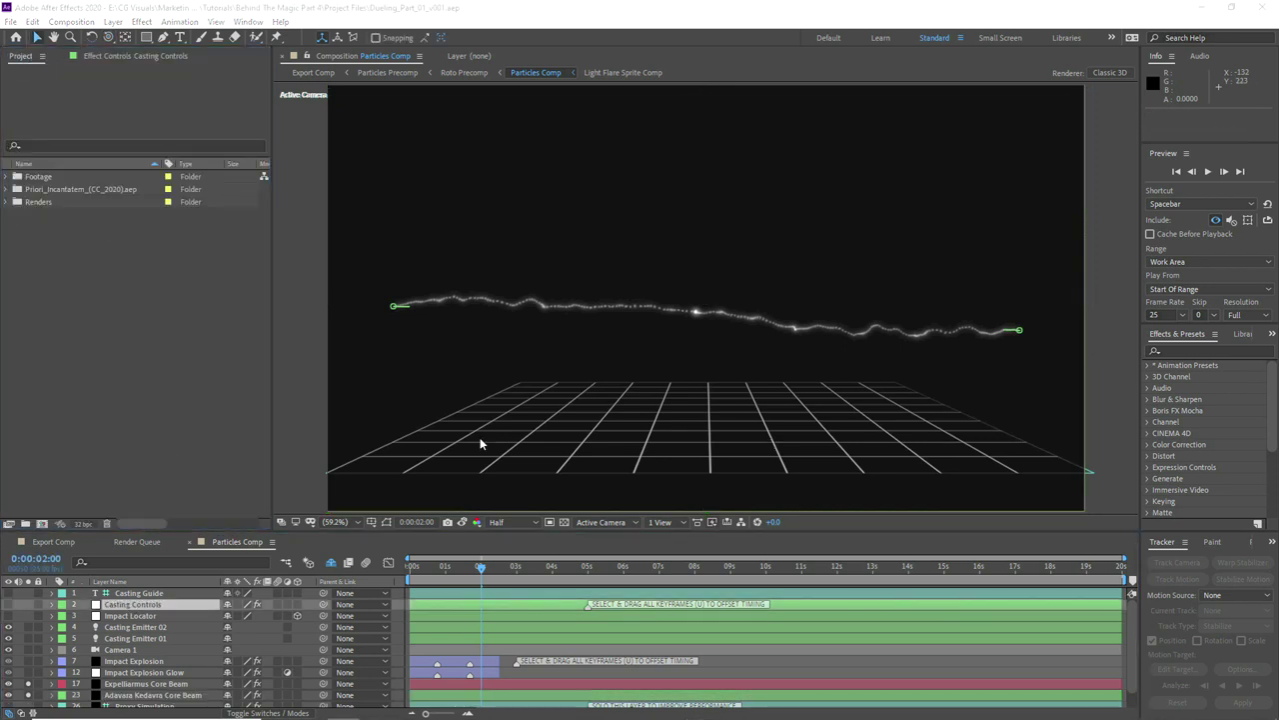
{"action": "left_click_drag", "start_coordinate": [480, 439], "coordinate": [88, 329]}
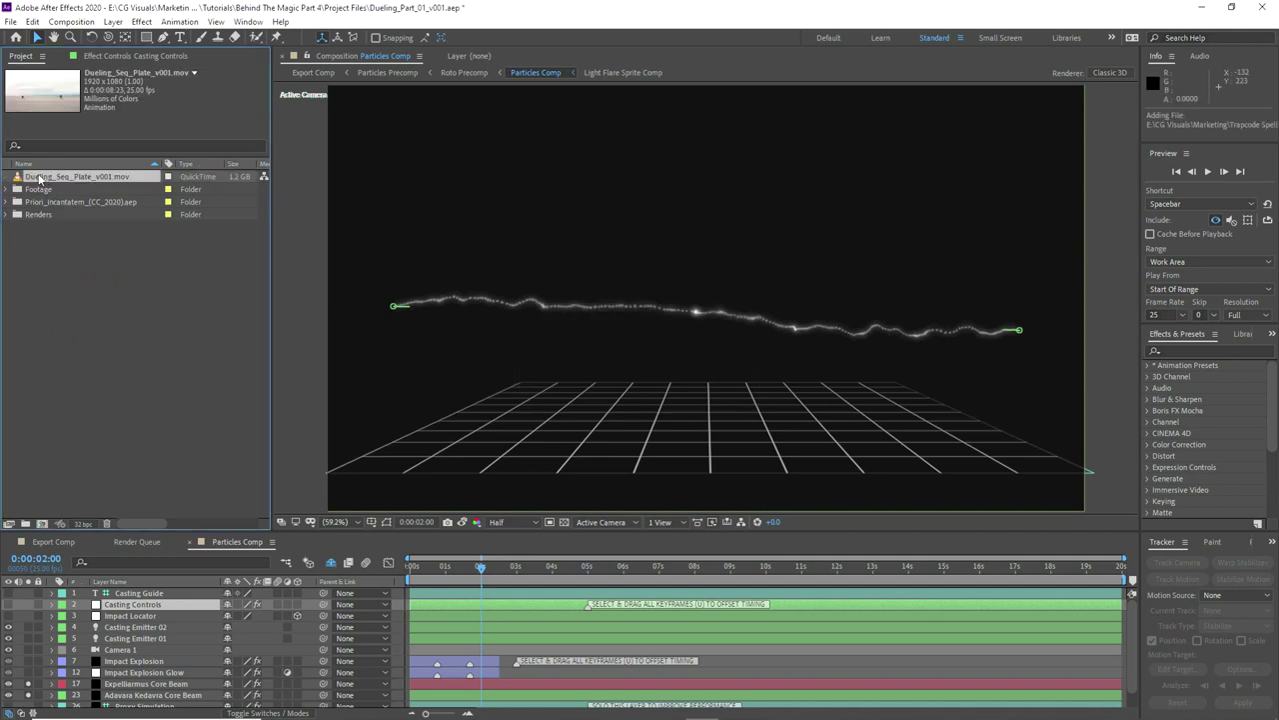
{"action": "left_click_drag", "start_coordinate": [43, 178], "coordinate": [42, 523]}
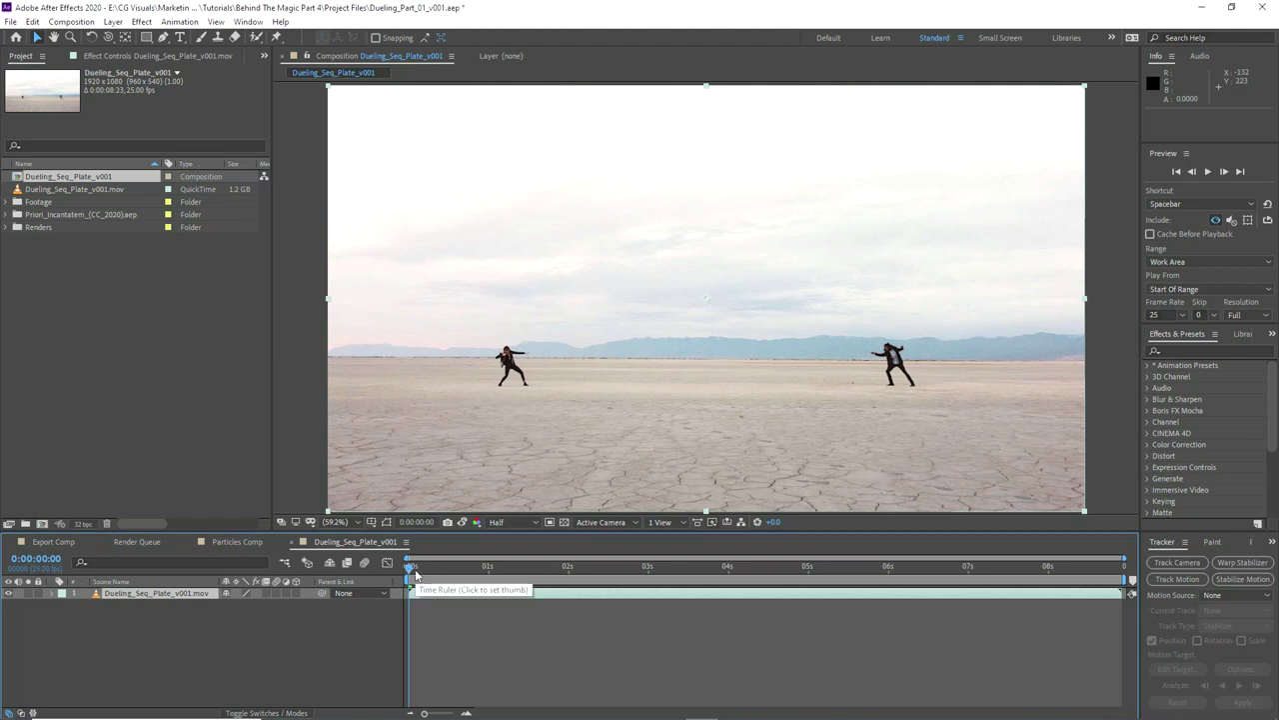
Step: Scrub the dueling plate to the shot's intended end and set the composition's duration to 0:00:03:23
{"action": "left_click_drag", "start_coordinate": [412, 572], "coordinate": [722, 577]}
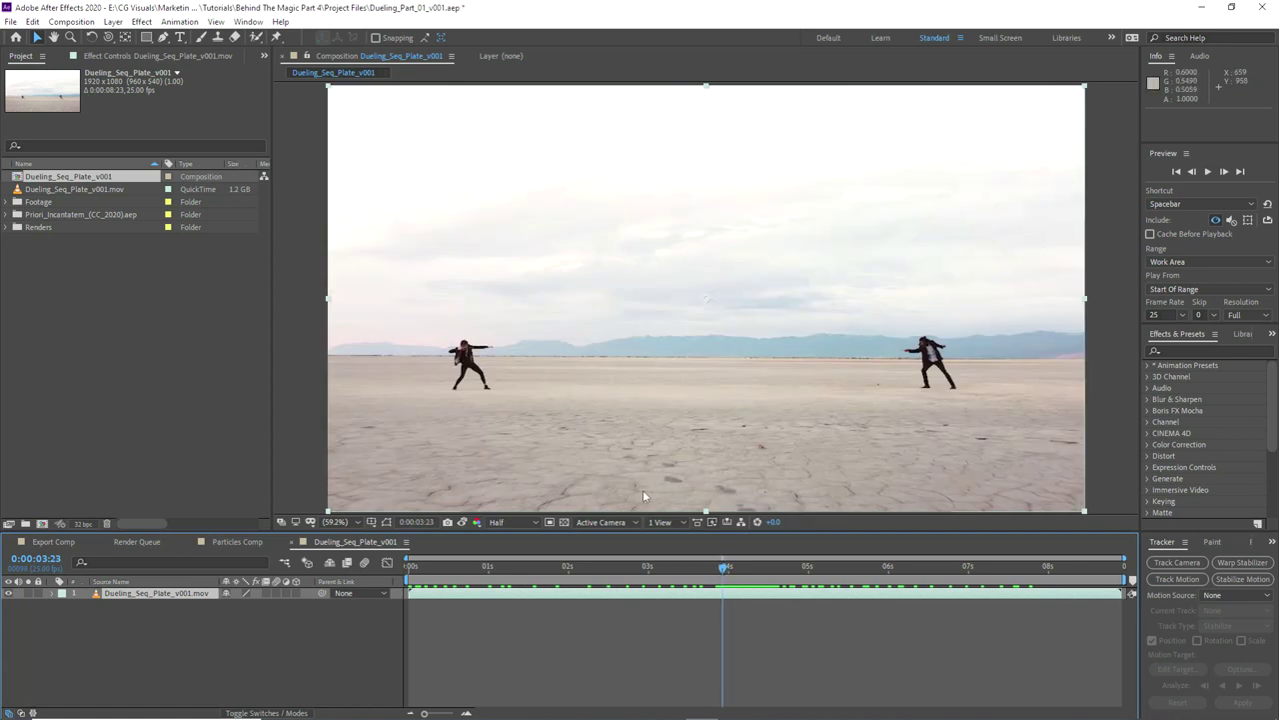
{"action": "left_click", "coordinate": [71, 21]}
{"action": "left_click", "coordinate": [100, 48]}
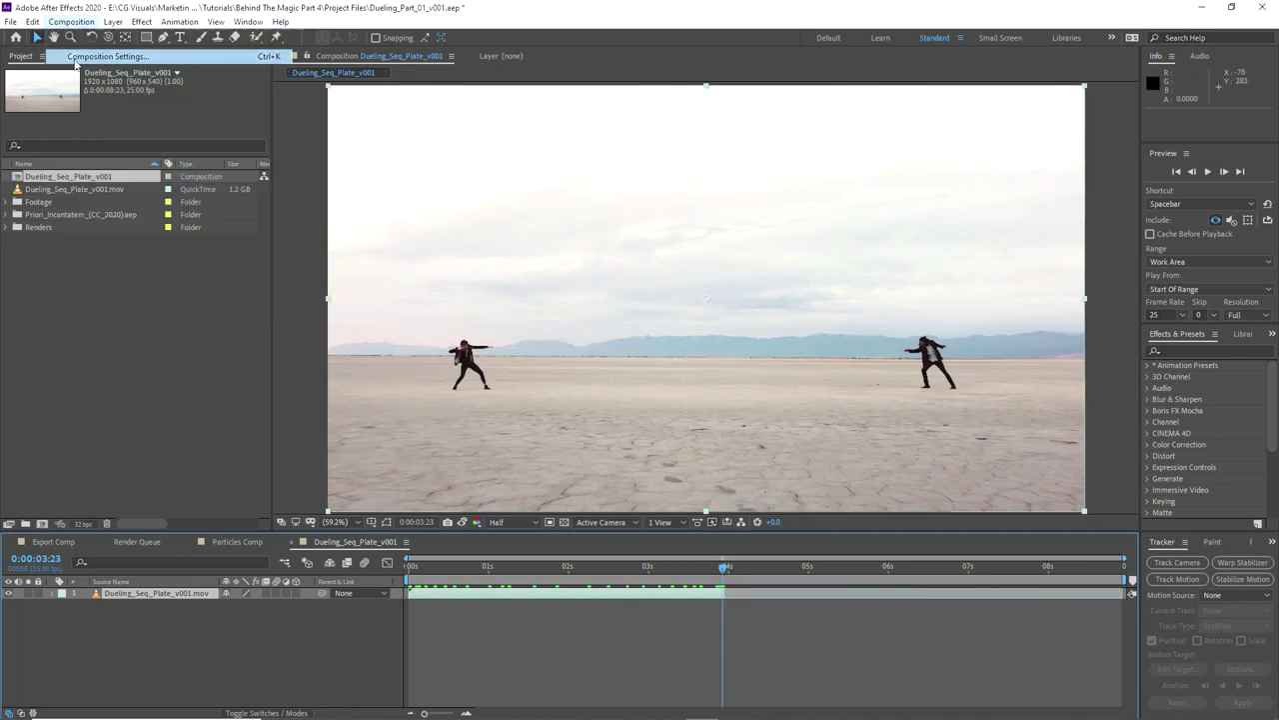
{"action": "left_click", "coordinate": [472, 438]}
{"action": "type", "text": "323"}
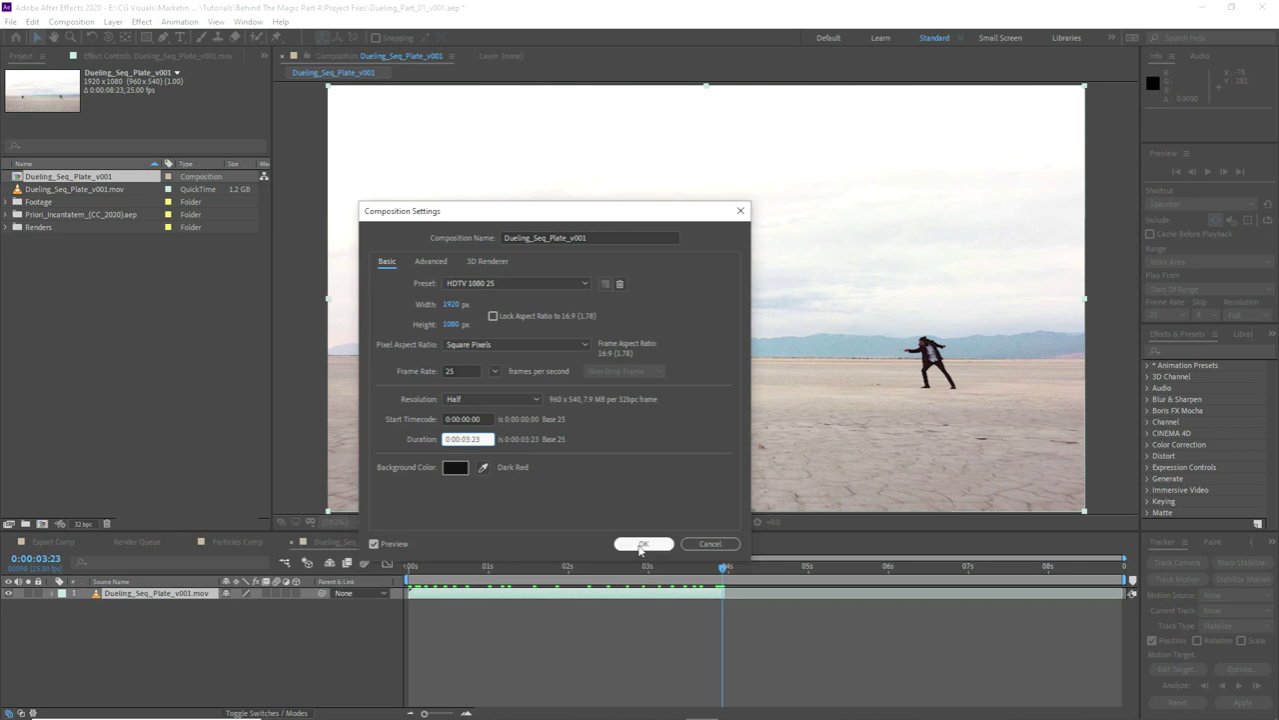
{"action": "left_click", "coordinate": [643, 542]}
Step: Run the 3D Camera Tracker on the plate with a specified horizontal angle of view of 24 and Detailed Analysis enabled
{"action": "left_click_drag", "start_coordinate": [1114, 568], "coordinate": [383, 566]}
{"action": "left_click", "coordinate": [1177, 562]}
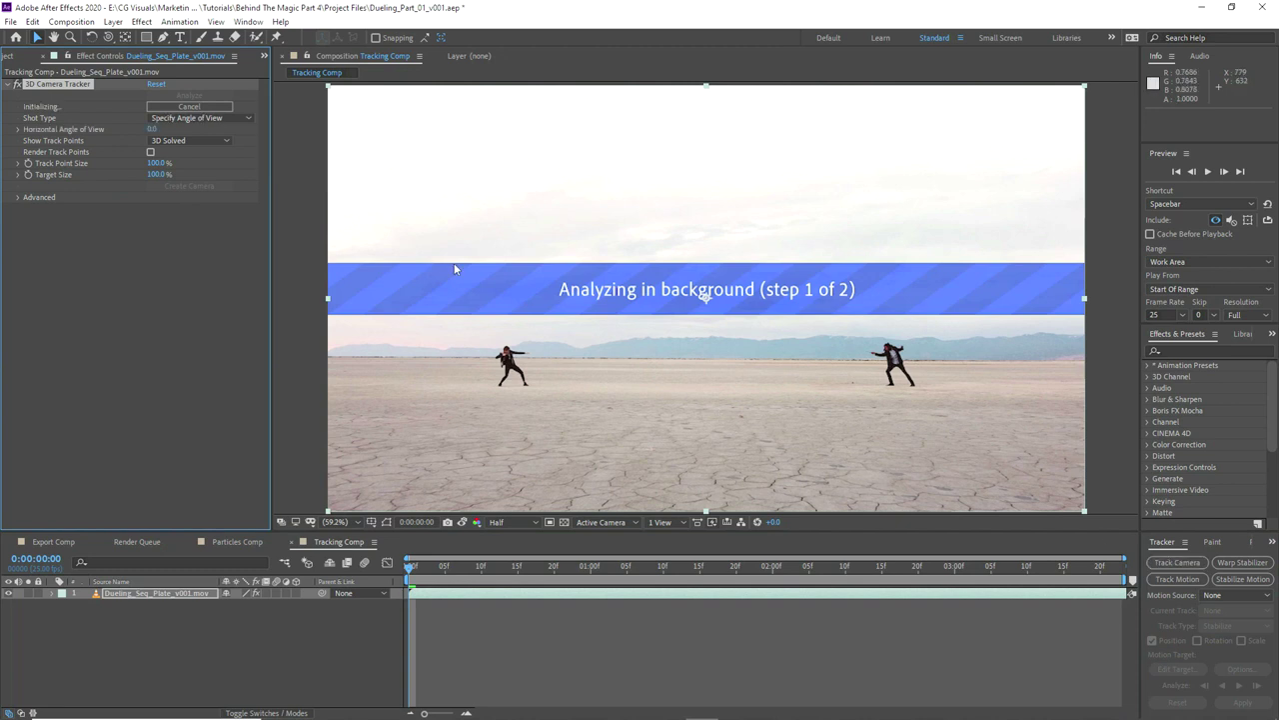
{"action": "left_click", "coordinate": [153, 129]}
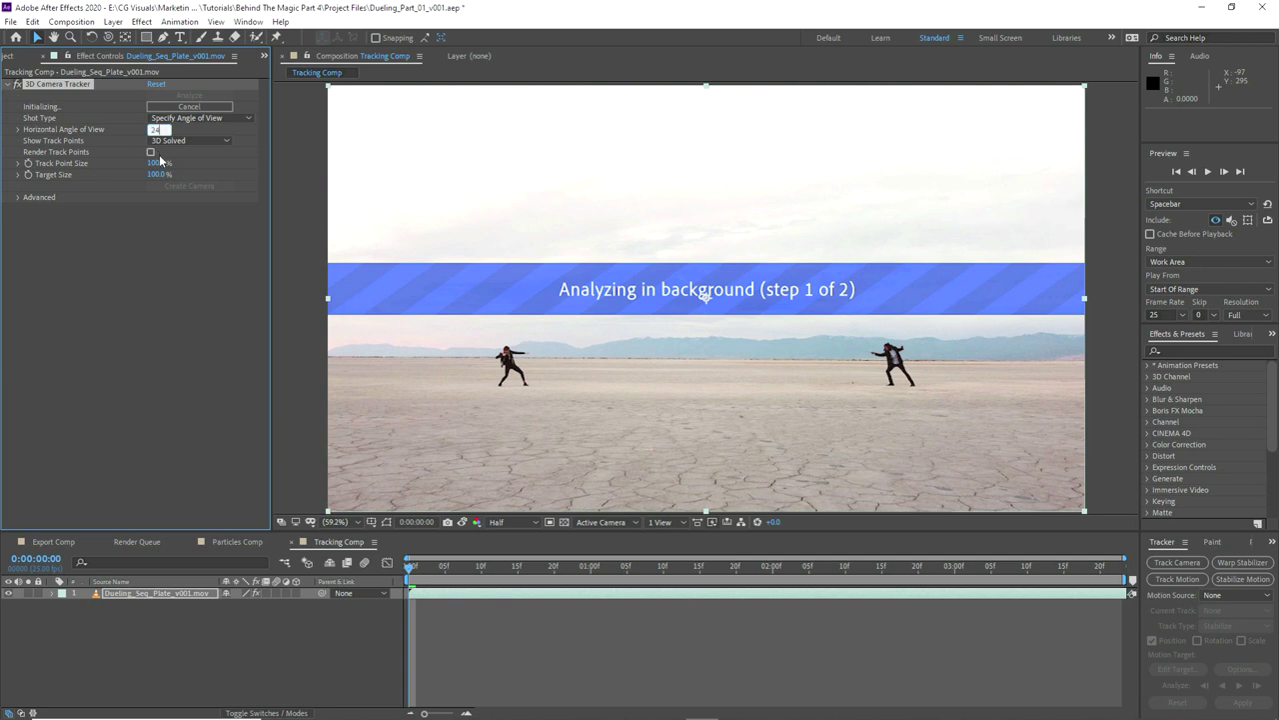
{"action": "left_click", "coordinate": [145, 236]}
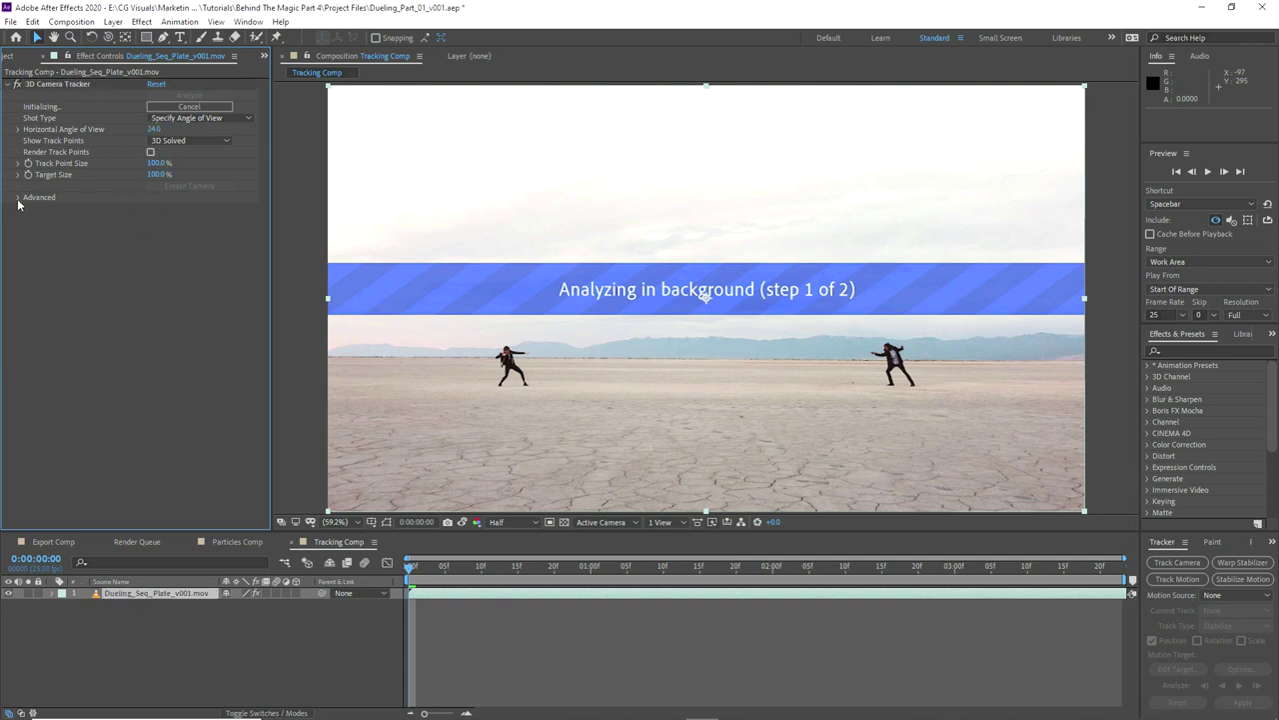
{"action": "left_click", "coordinate": [18, 198]}
{"action": "left_click", "coordinate": [150, 242]}
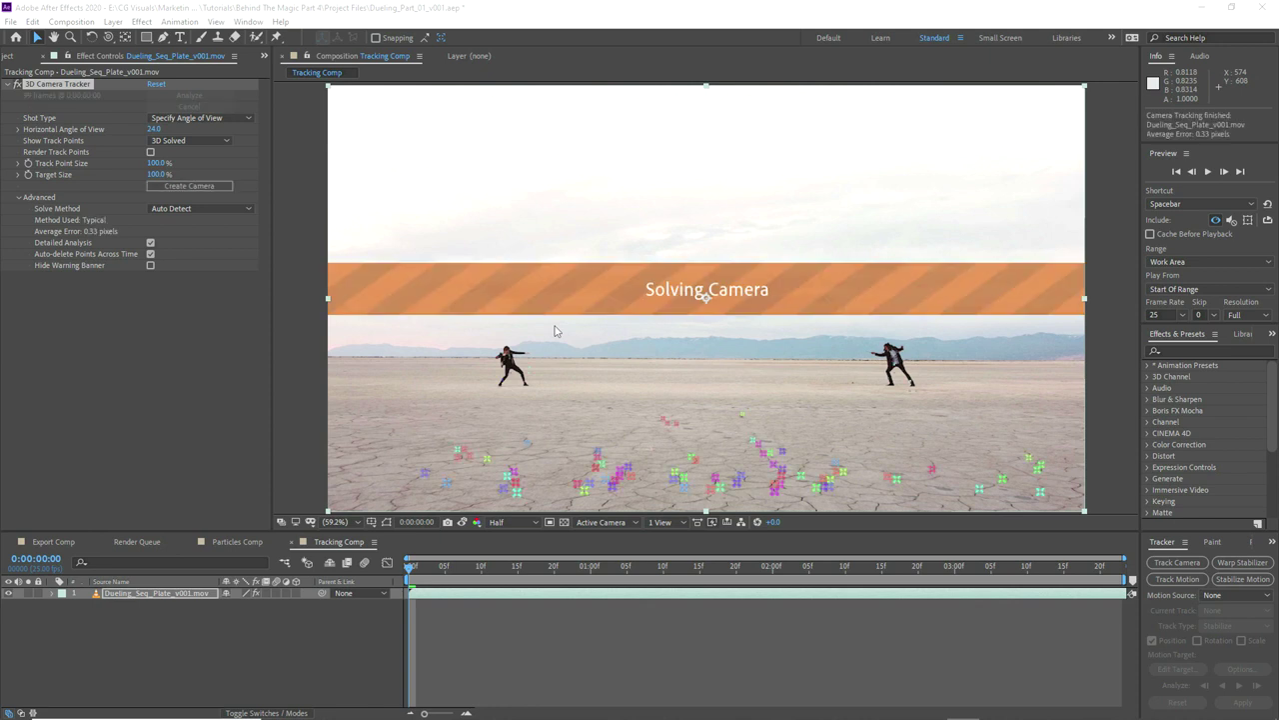
Step: At 0:00:03:22, set the ground plane and origin from the three track points at both duelists' feet and the ground between them
{"action": "left_click_drag", "start_coordinate": [410, 571], "coordinate": [1116, 565]}
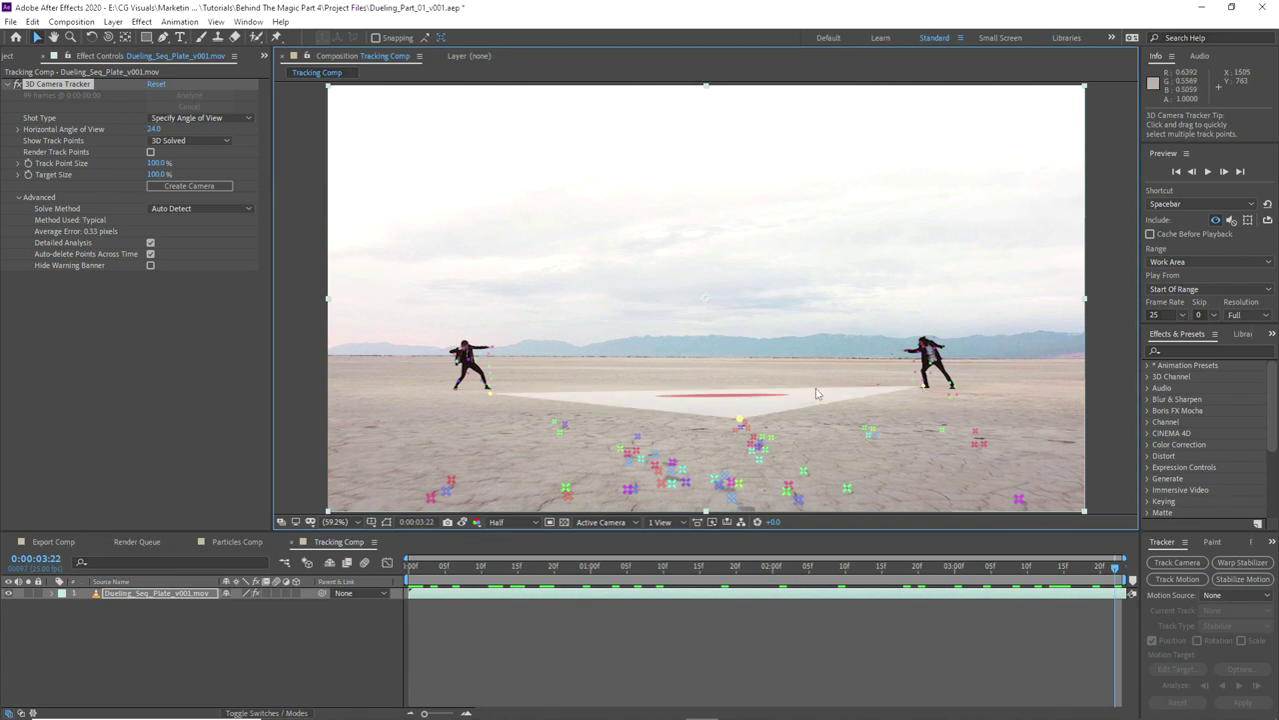
{"action": "right_click", "coordinate": [718, 392]}
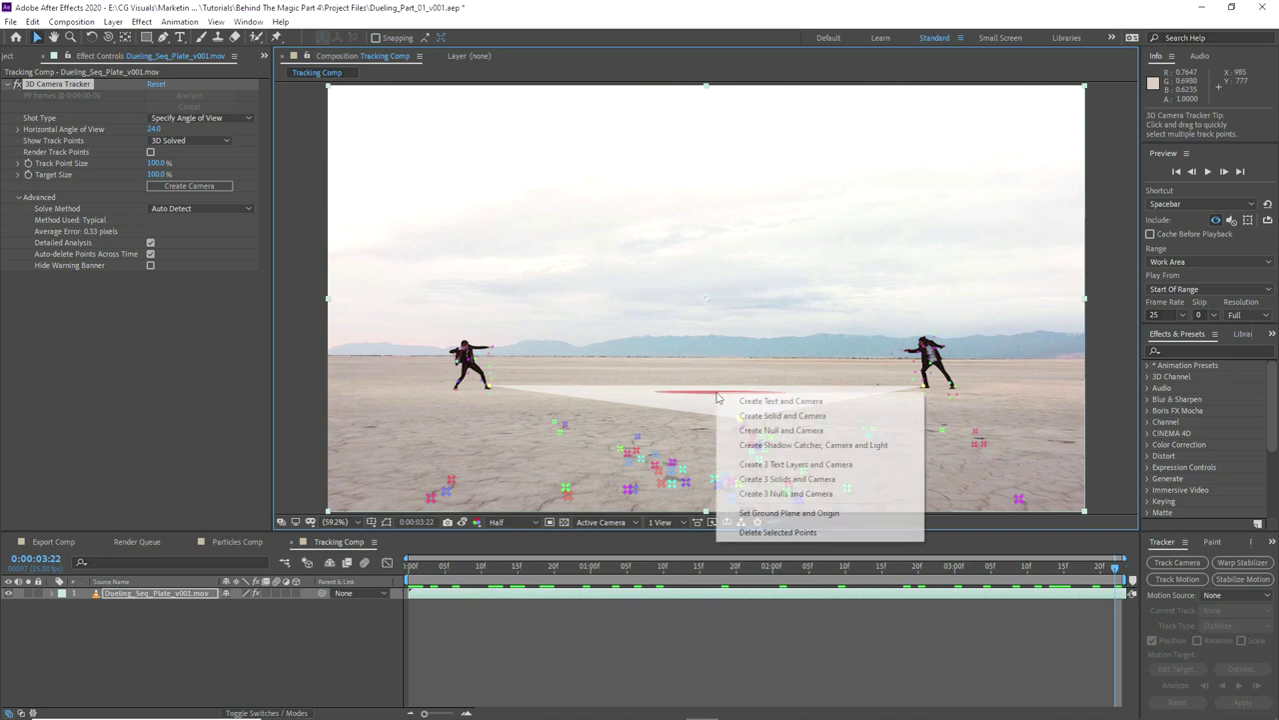
{"action": "left_click", "coordinate": [775, 514]}
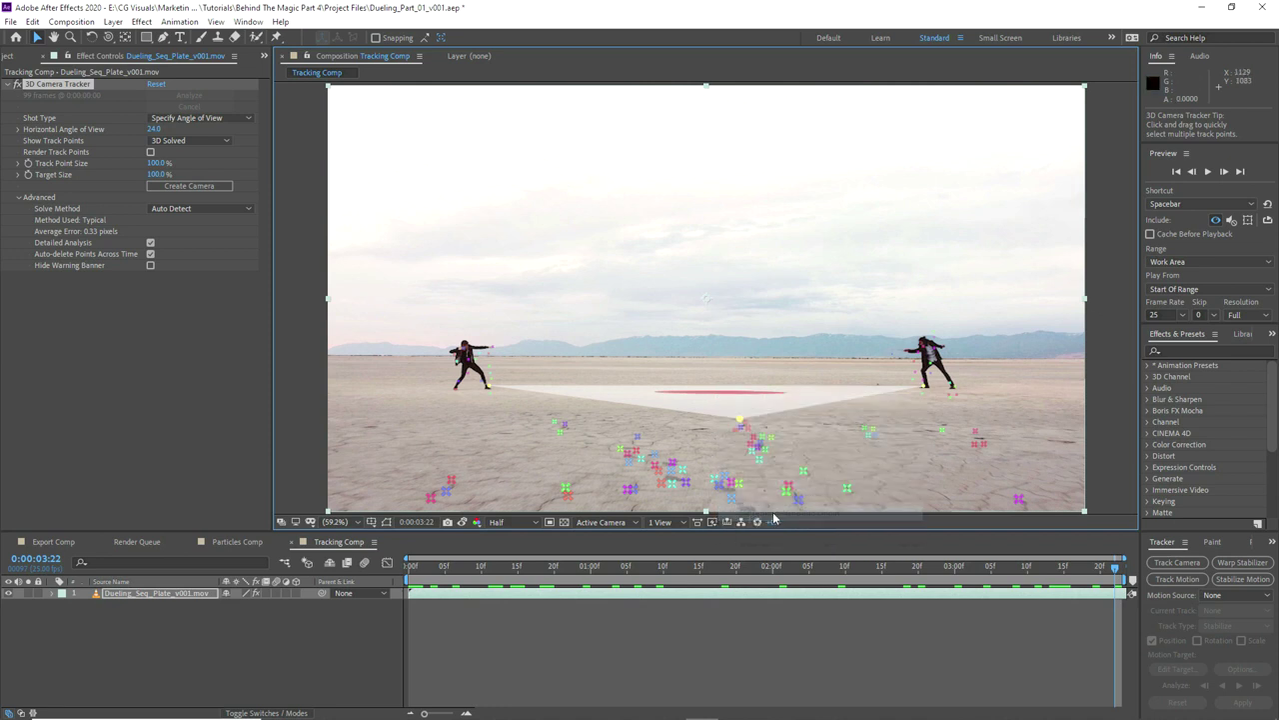
Step: Create a track solid and camera from the defined ground plane and check the solid's position values
{"action": "right_click", "coordinate": [704, 394]}
{"action": "left_click", "coordinate": [774, 422]}
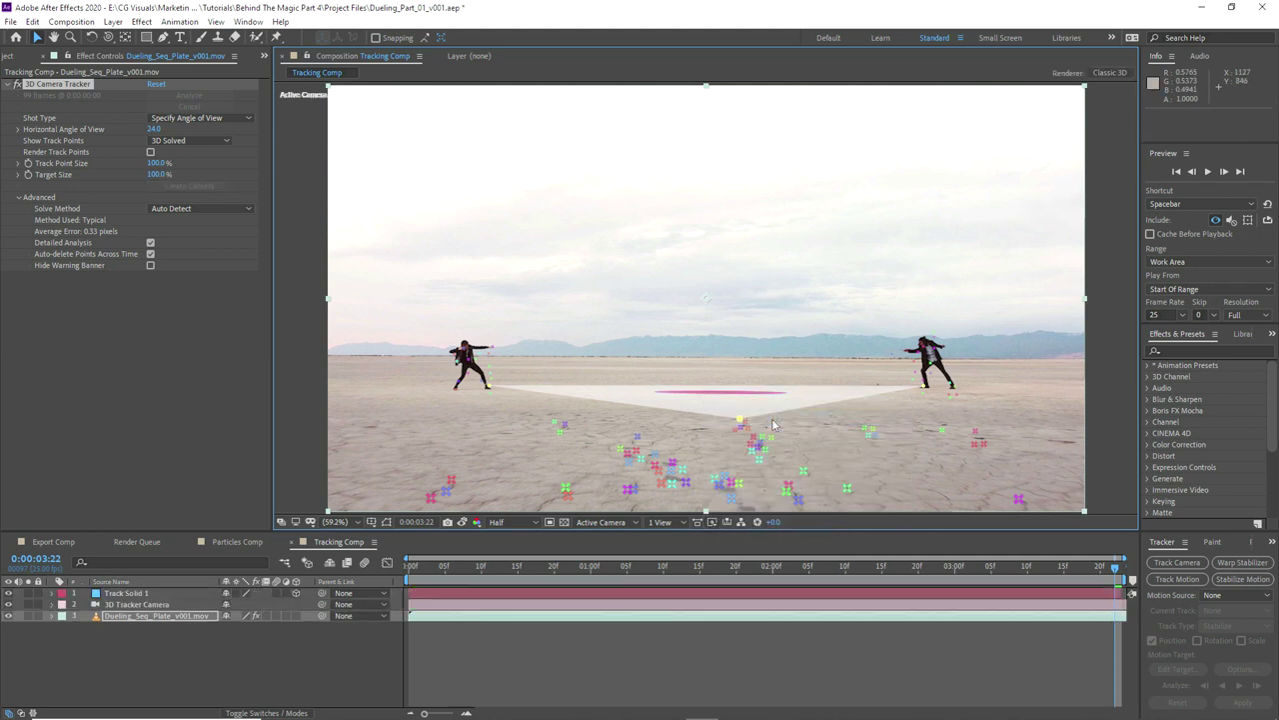
{"action": "left_click", "coordinate": [111, 594]}
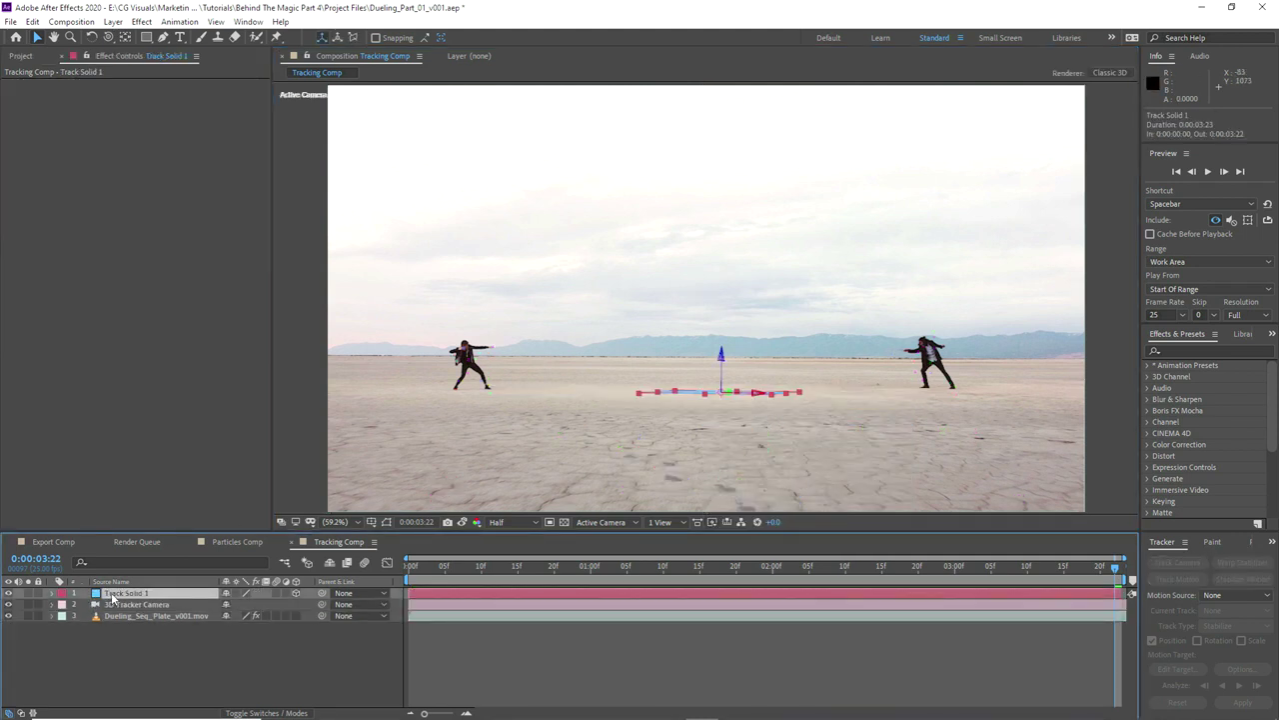
{"action": "key", "text": "p"}
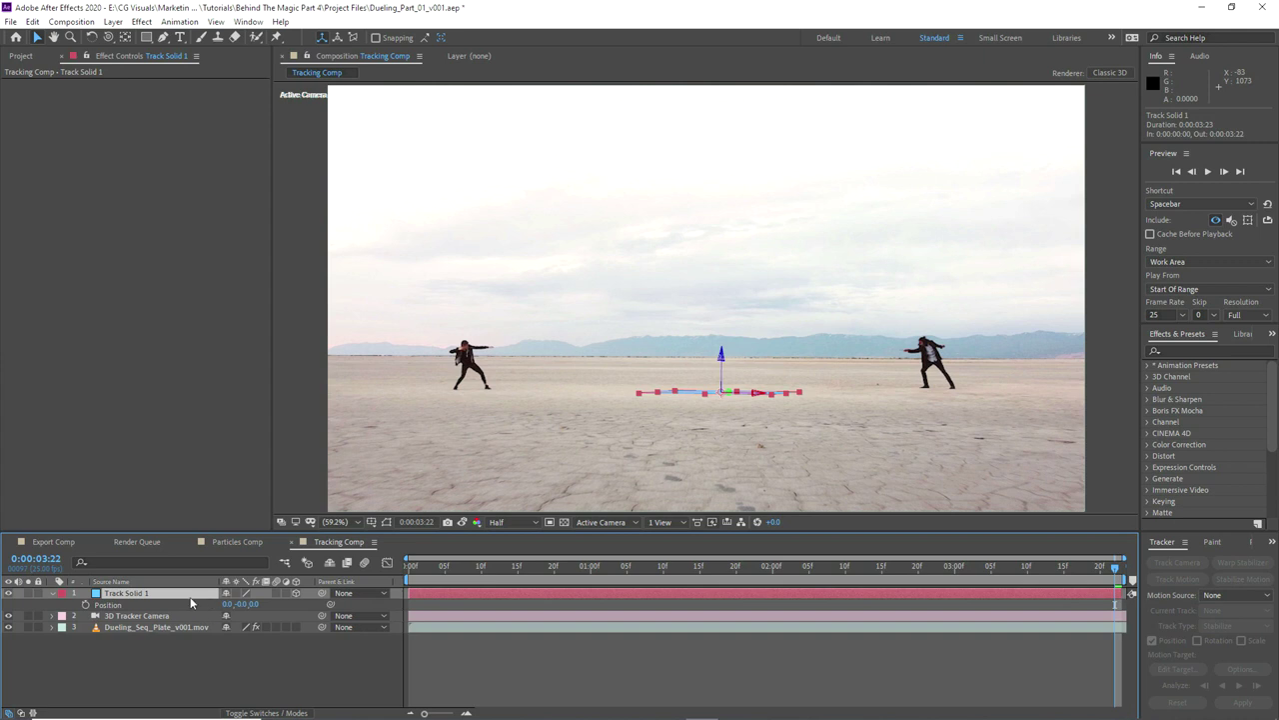
{"action": "key", "text": "p"}
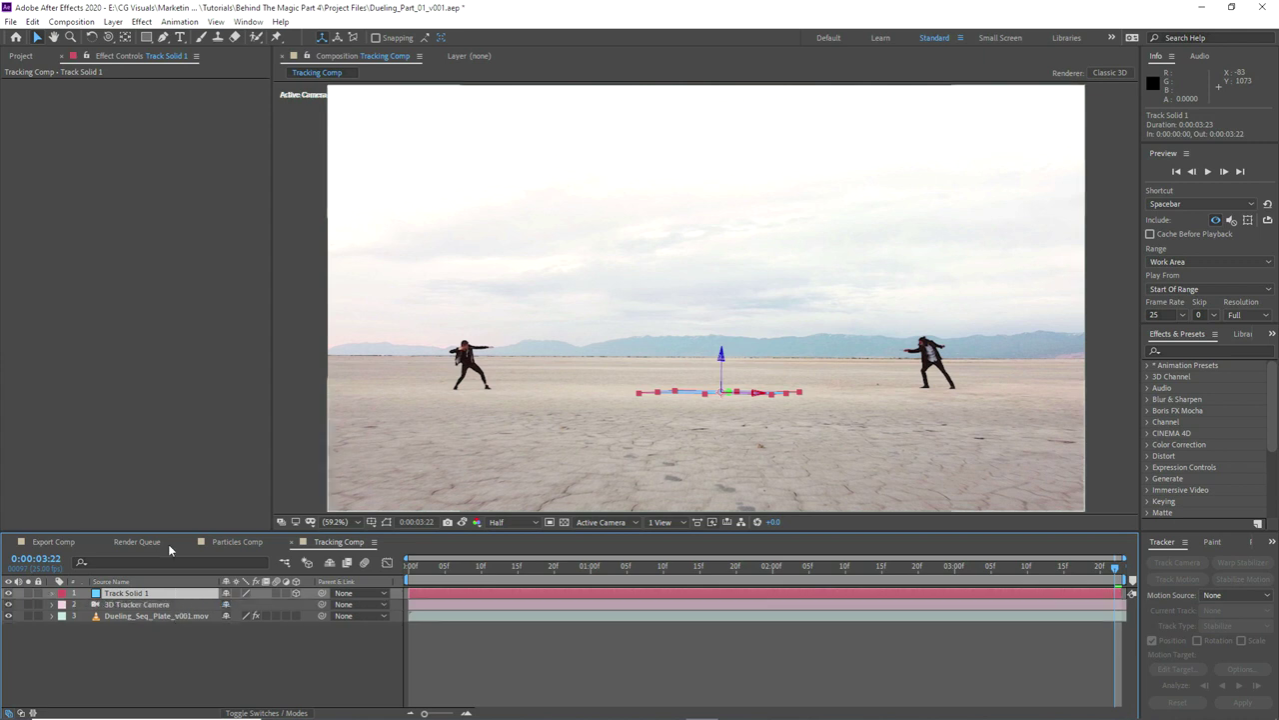
Step: Rotate Track Solid 1 to orientation 270, 0, 346 so it lines up between the duelists, and scale it to 252%
{"action": "left_click", "coordinate": [91, 37]}
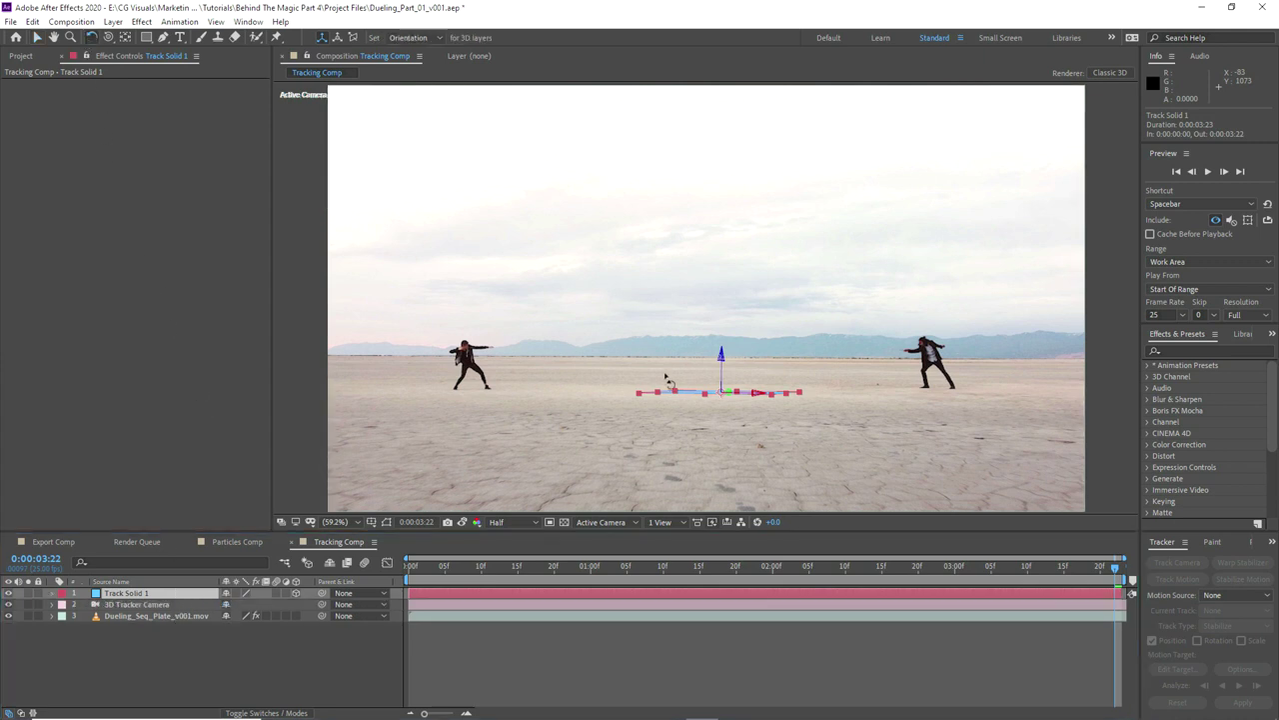
{"action": "scroll", "coordinate": [689, 370], "scroll_direction": "up", "scroll_amount": 2}
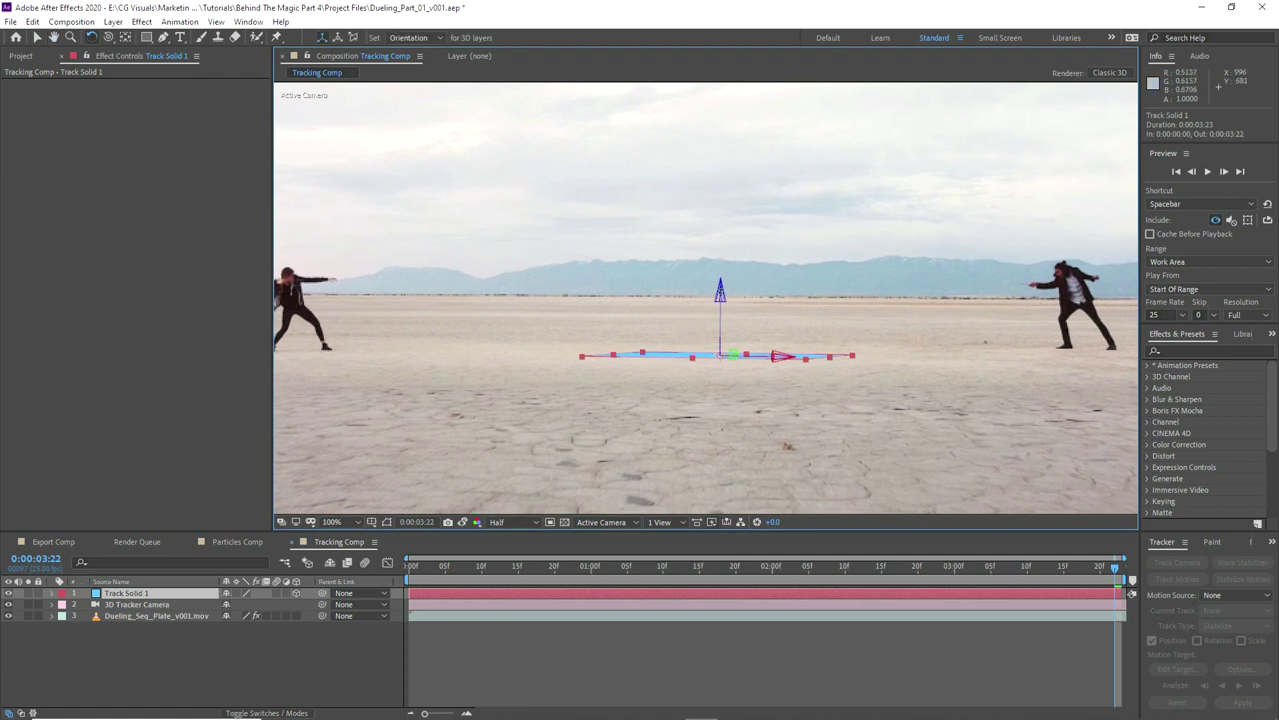
{"action": "left_click_drag", "start_coordinate": [722, 294], "coordinate": [731, 300]}
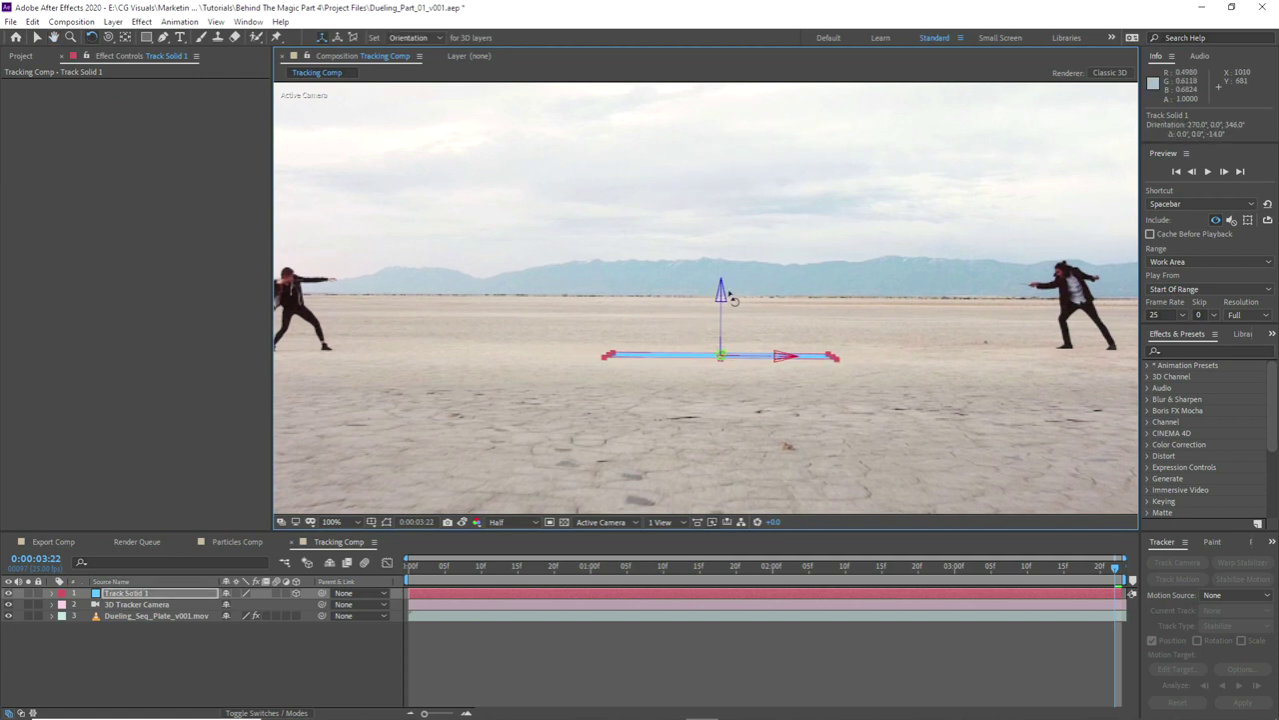
{"action": "key", "text": "s"}
{"action": "left_click_drag", "start_coordinate": [245, 605], "coordinate": [336, 603]}
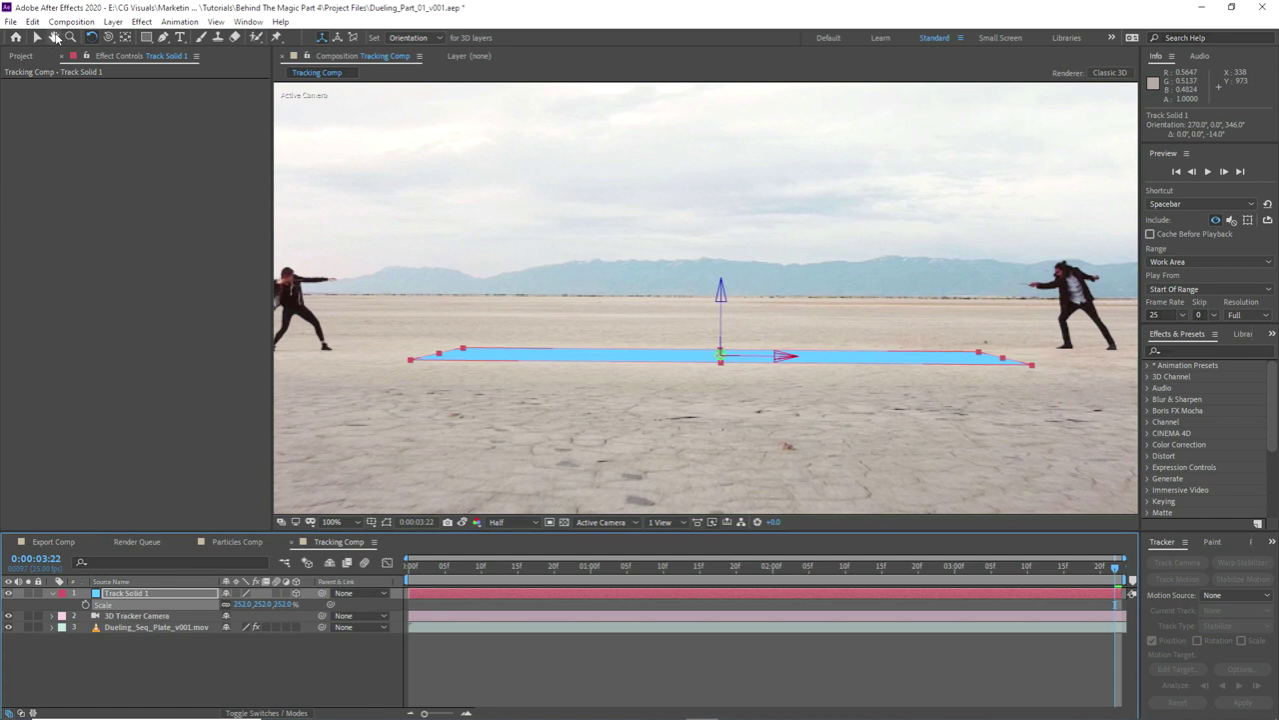
{"action": "left_click", "coordinate": [37, 37]}
{"action": "key", "text": "p"}
Step: Copy the unparented 3D Tracker Camera into Particles Comp above Camera 1 and check how the casting emitters line up
{"action": "left_click", "coordinate": [140, 616]}
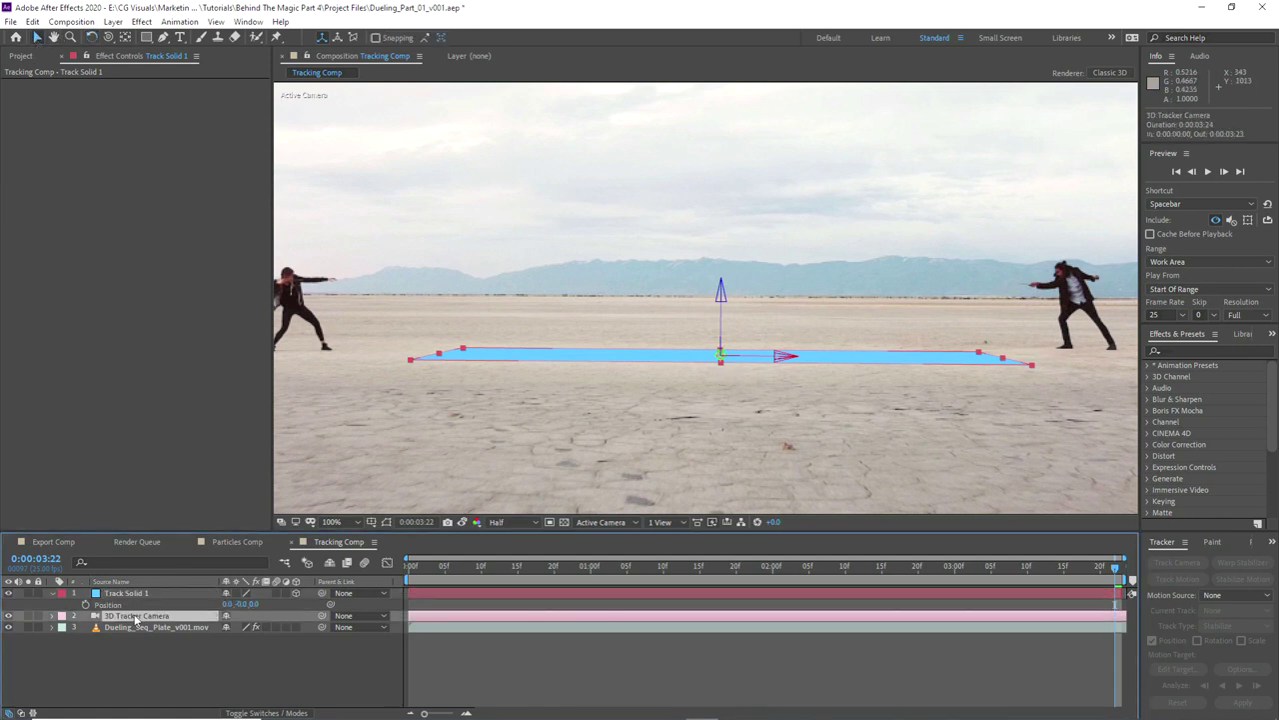
{"action": "key", "text": "ctrl+c"}
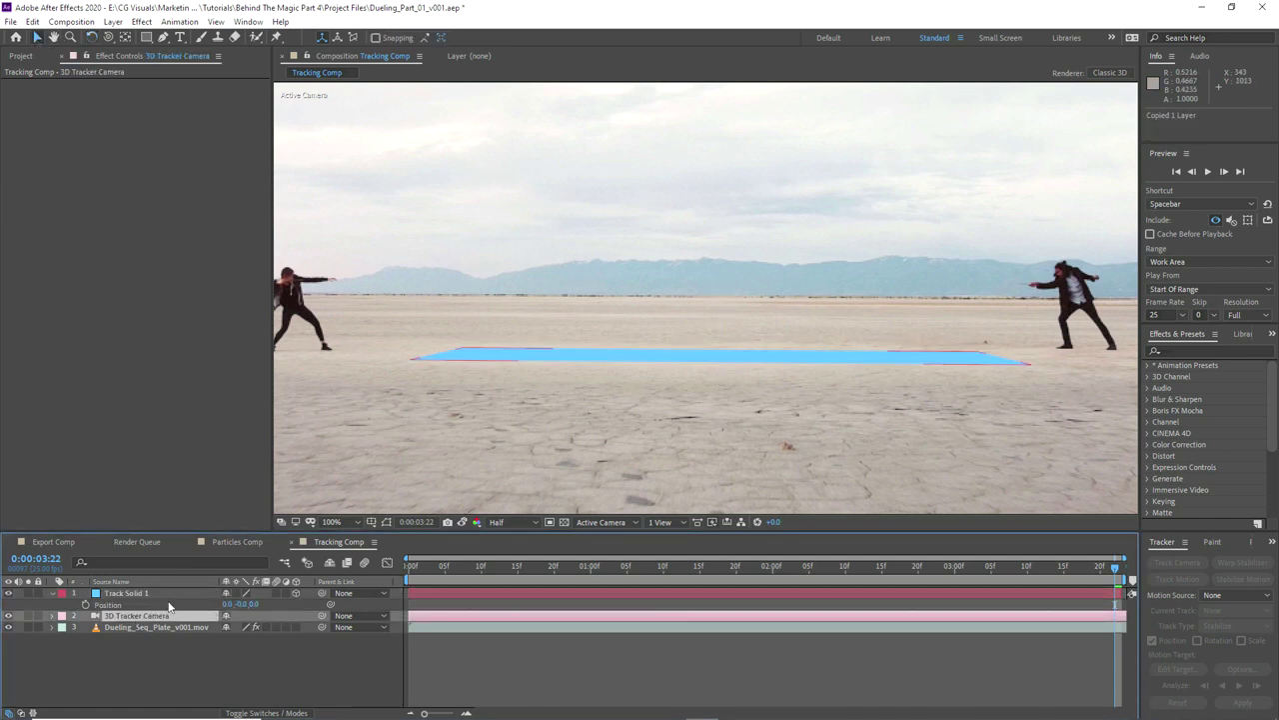
{"action": "left_click", "coordinate": [236, 541]}
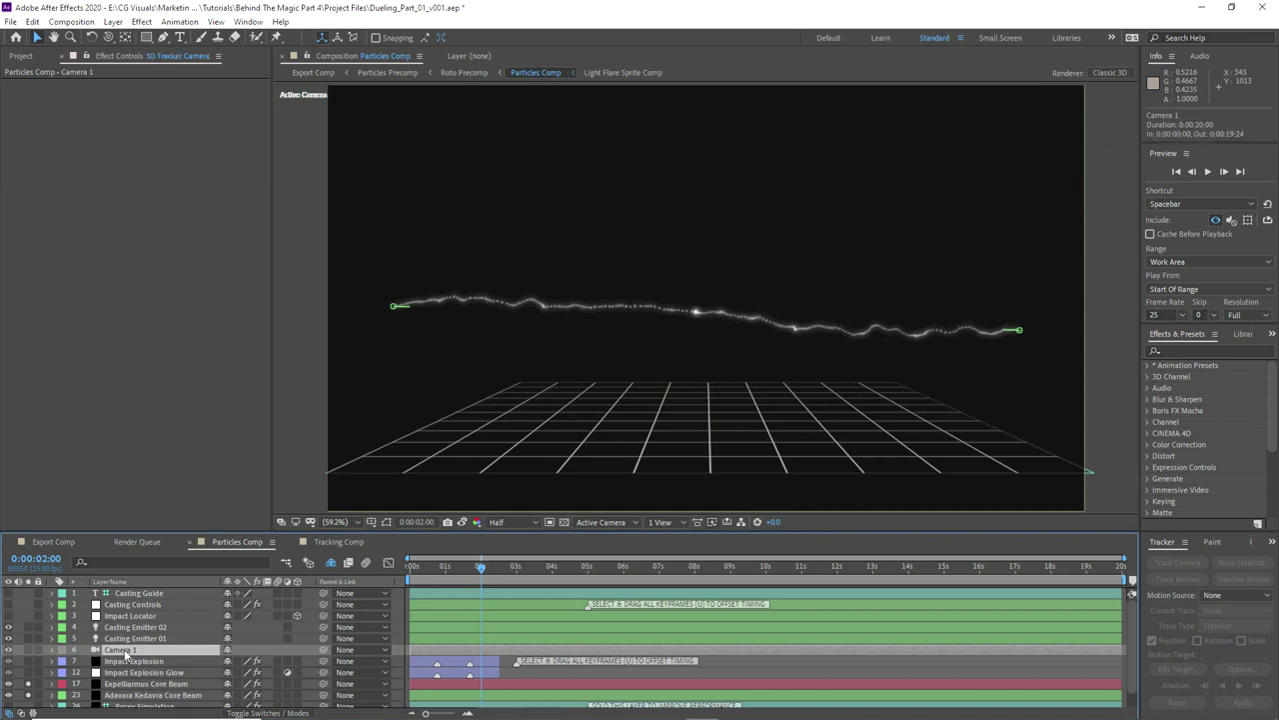
{"action": "key", "text": "ctrl+v"}
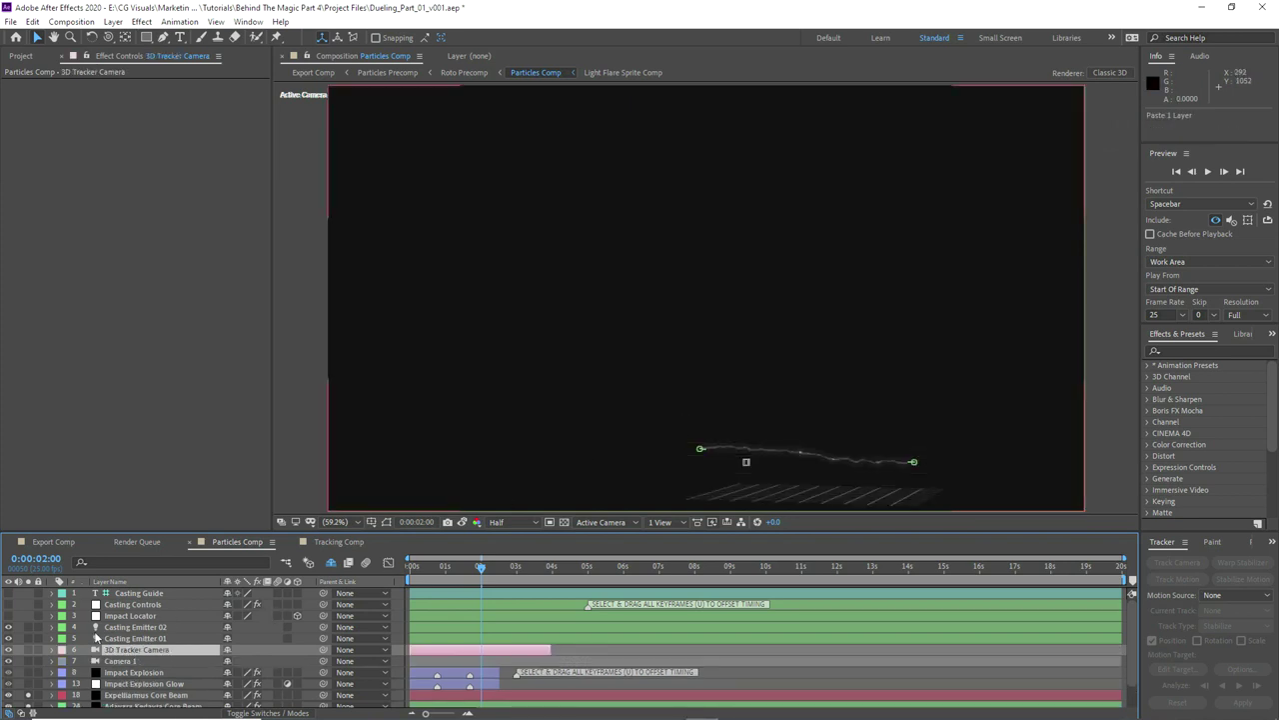
{"action": "left_click", "coordinate": [127, 627]}
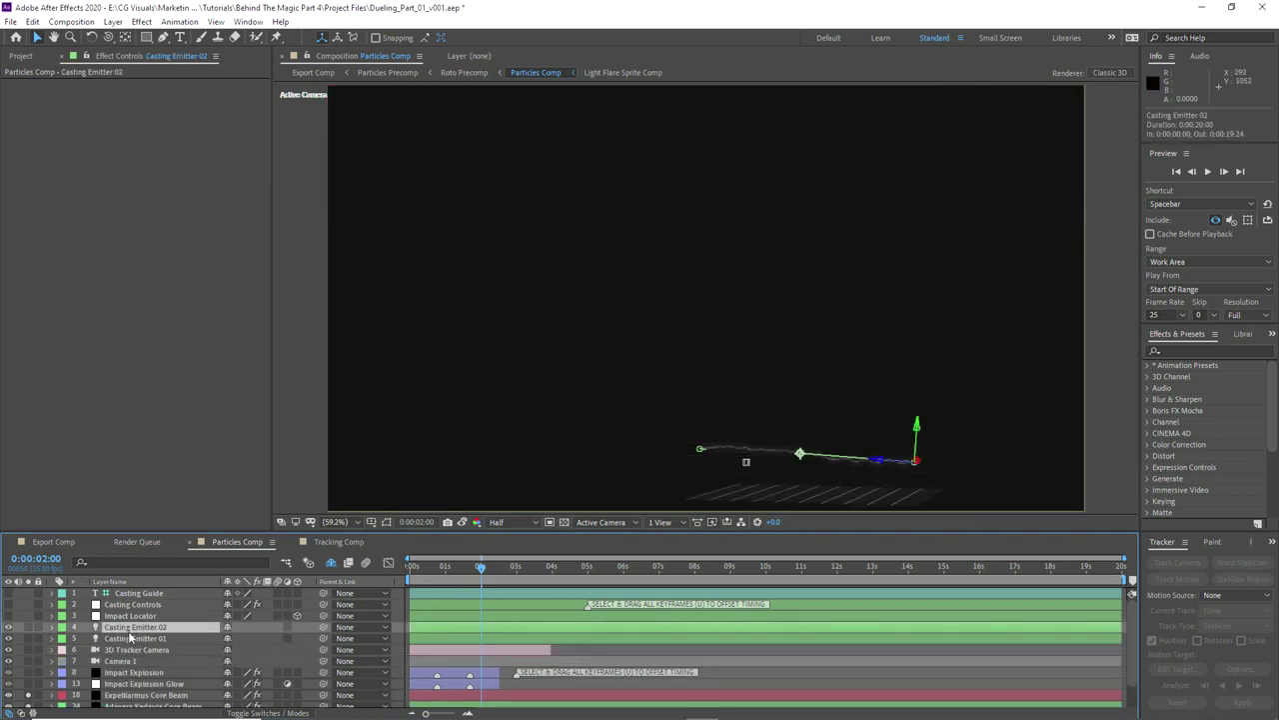
{"action": "left_click", "coordinate": [130, 638], "text": "shift"}
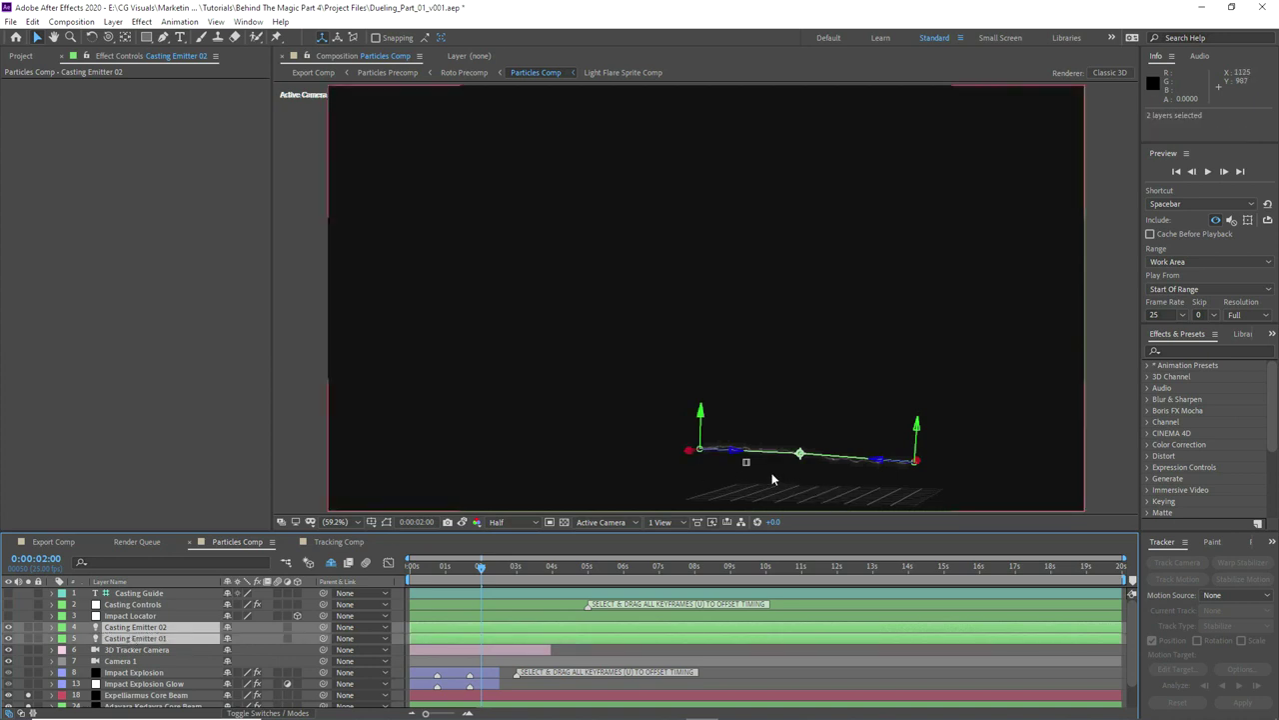
{"action": "left_click", "coordinate": [135, 649]}
Step: In Tracking Comp, parent the 3D Tracker Camera to Track Solid 1
{"action": "left_click", "coordinate": [334, 540]}
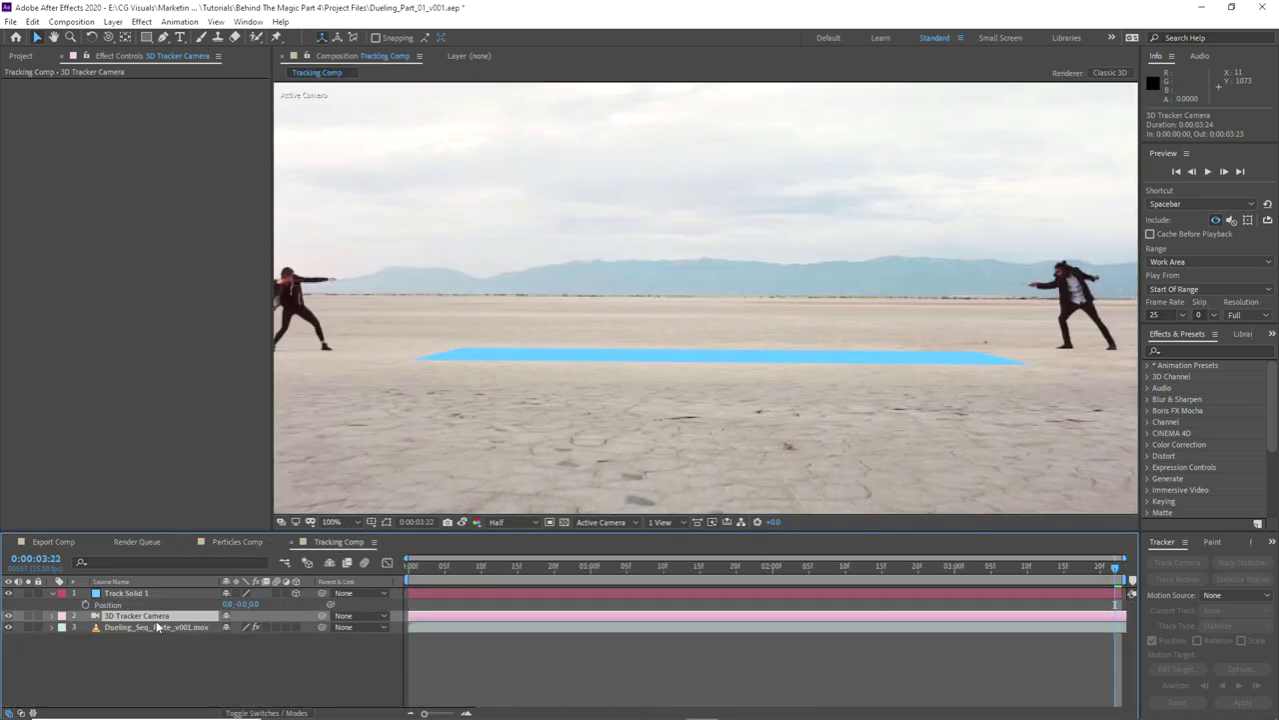
{"action": "left_click", "coordinate": [350, 620]}
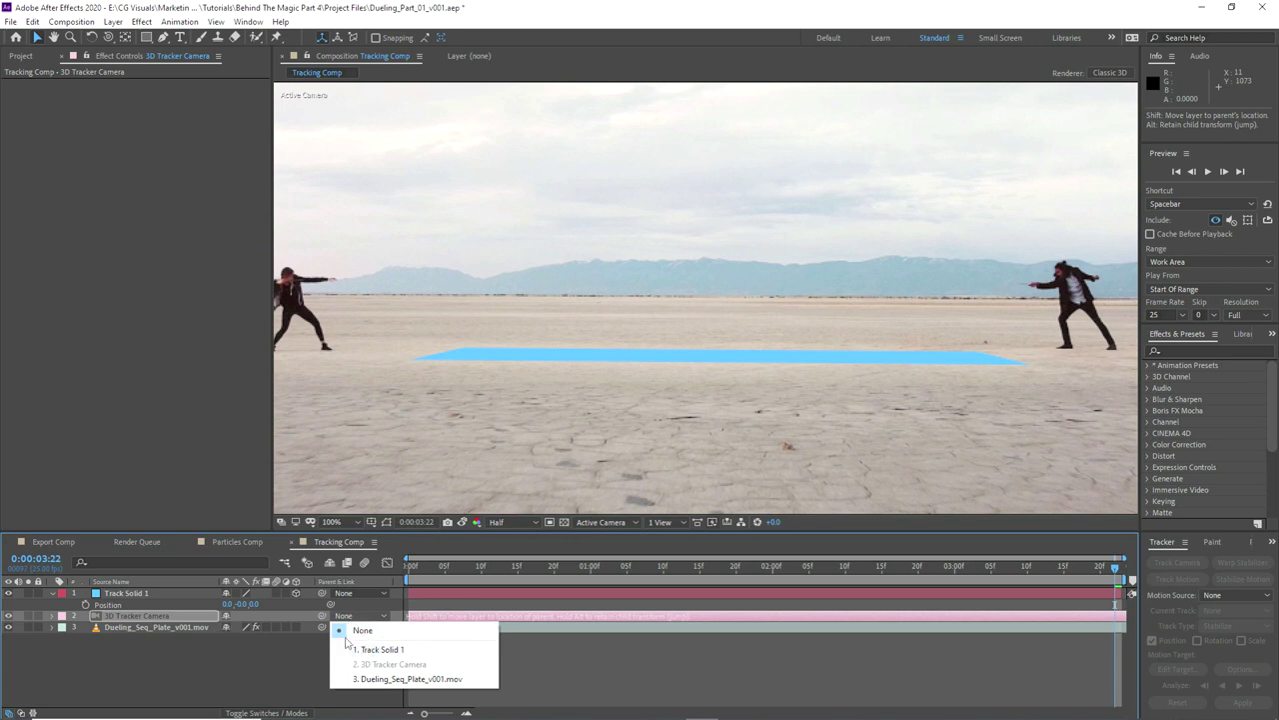
{"action": "left_click", "coordinate": [320, 614]}
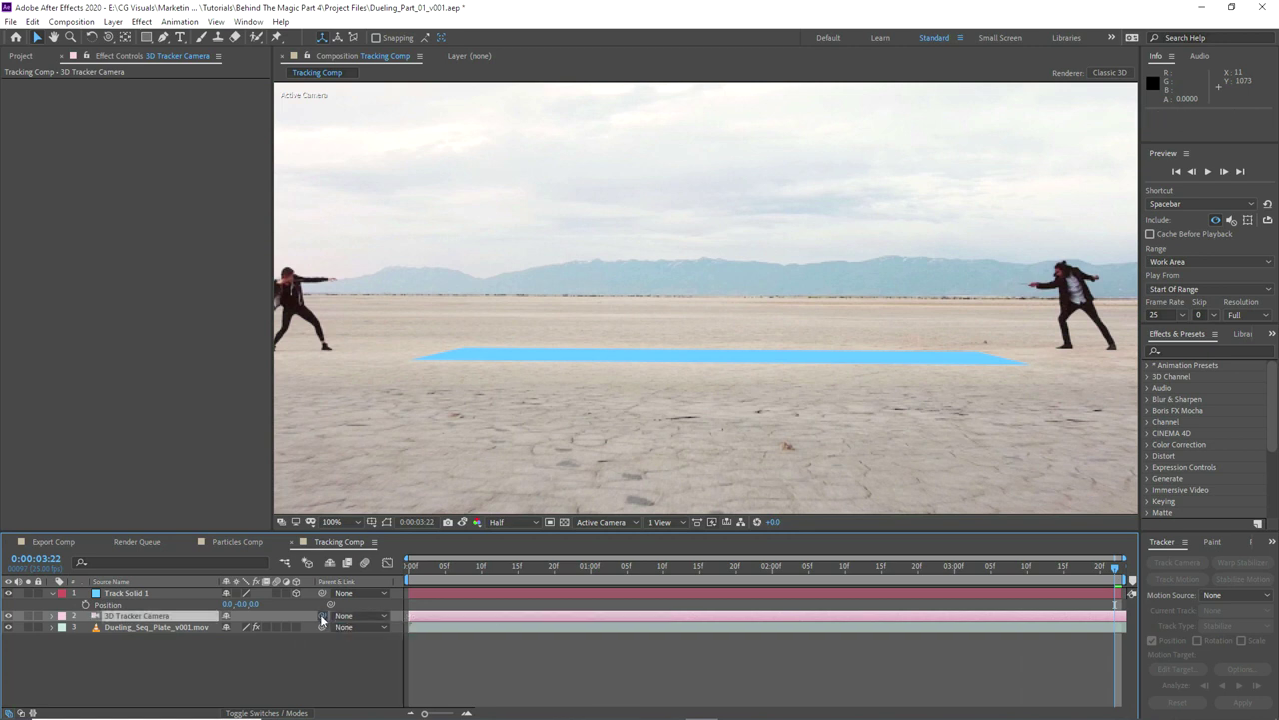
{"action": "left_click_drag", "start_coordinate": [320, 614], "coordinate": [160, 598]}
{"action": "left_click", "coordinate": [360, 615]}
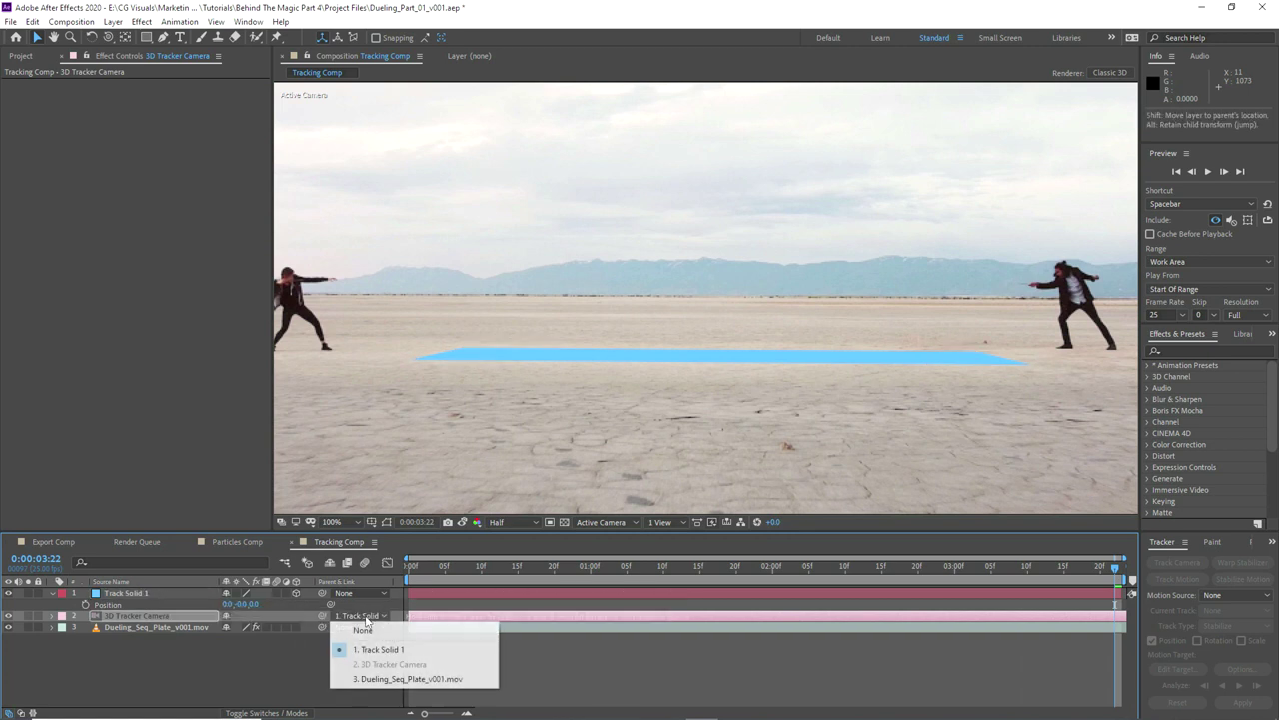
Step: Set Track Solid 1's position to 960, 540, 0 and check the composition's dimensions in its settings
{"action": "left_click", "coordinate": [141, 597]}
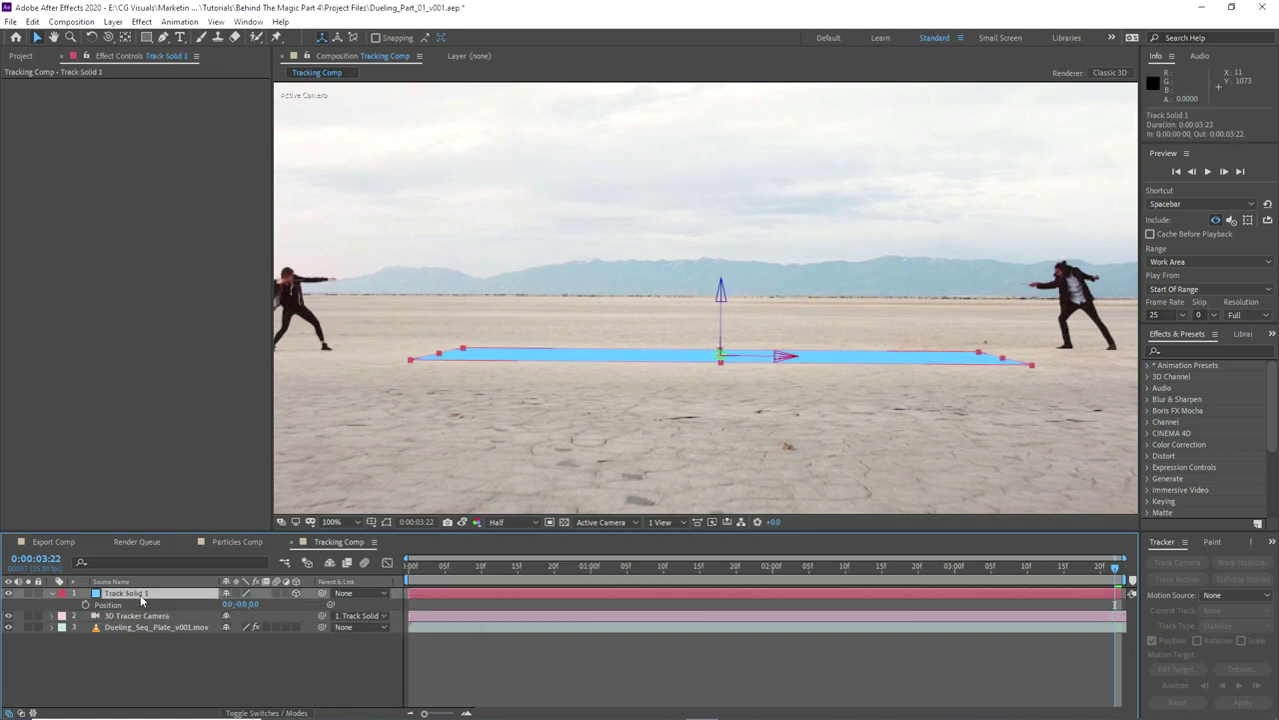
{"action": "left_click", "coordinate": [229, 604]}
{"action": "left_click", "coordinate": [252, 611]}
{"action": "left_click", "coordinate": [250, 604]}
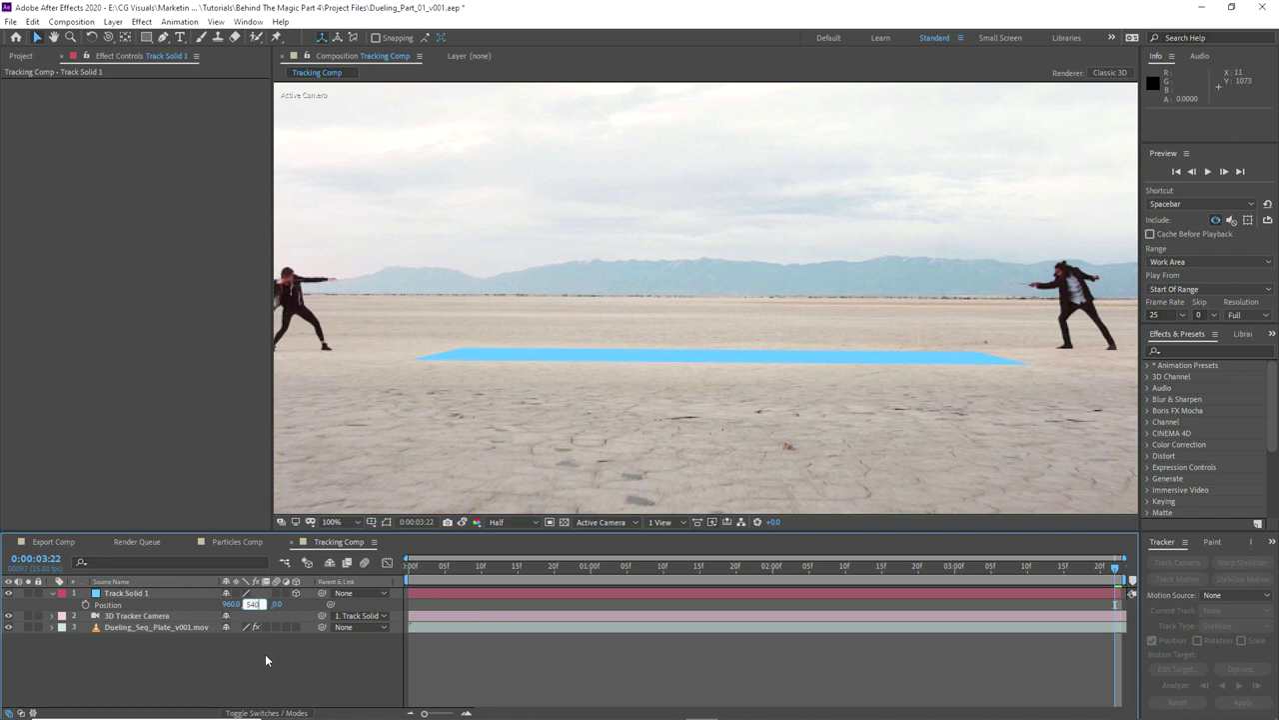
{"action": "left_click", "coordinate": [247, 652]}
{"action": "left_click", "coordinate": [71, 21]}
{"action": "left_click", "coordinate": [100, 51]}
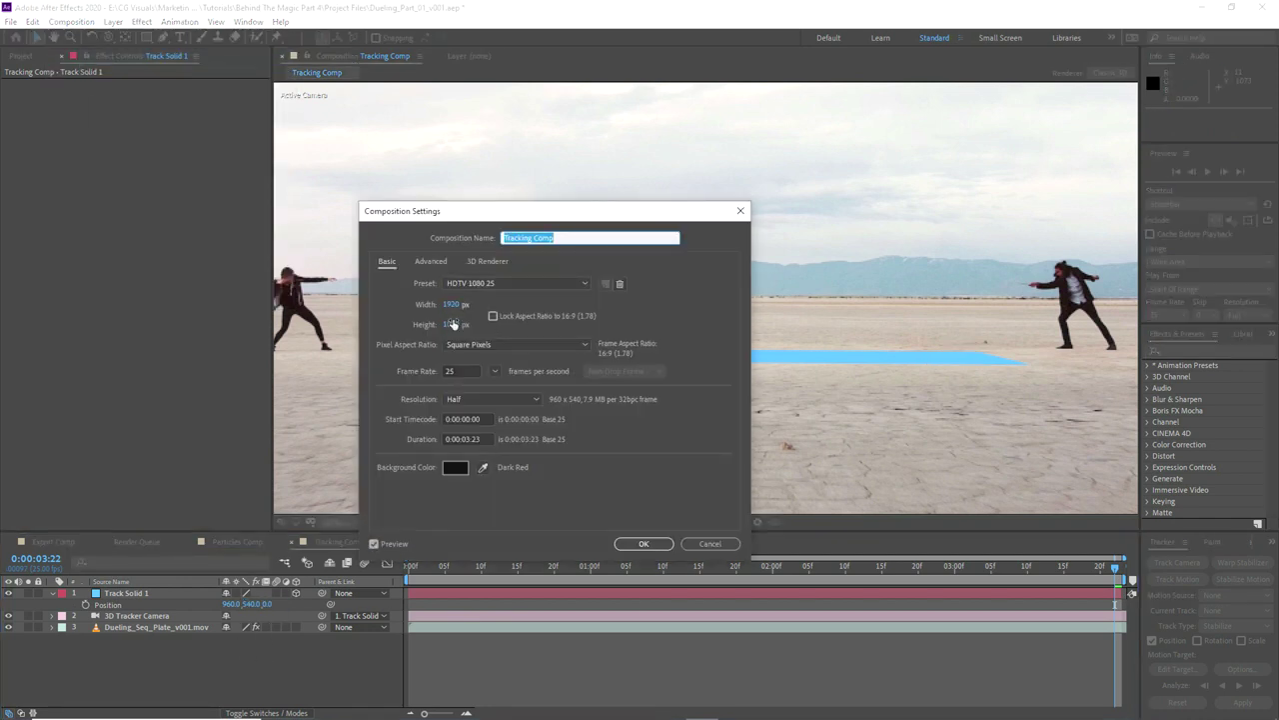
{"action": "left_click", "coordinate": [699, 543]}
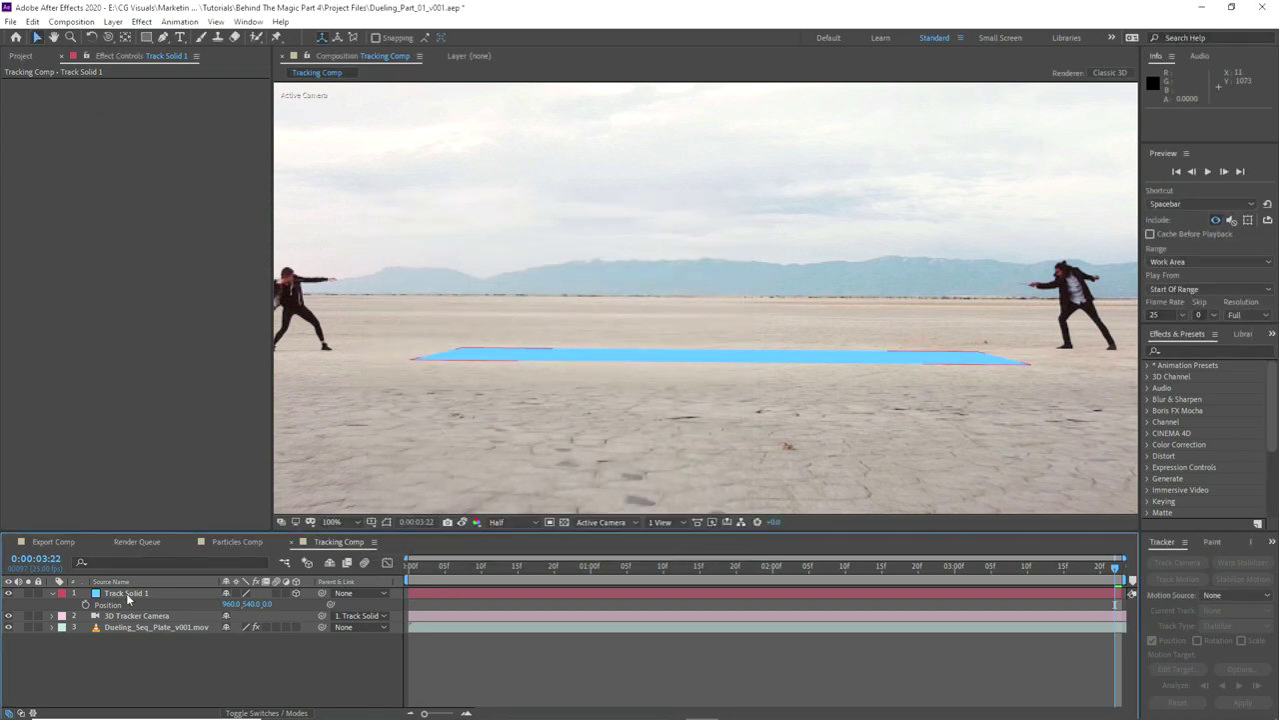
Step: Enter a new Z orientation for Track Solid 1 and keep it as the 3D Tracker Camera's parent
{"action": "left_click", "coordinate": [127, 594]}
{"action": "key", "text": "r"}
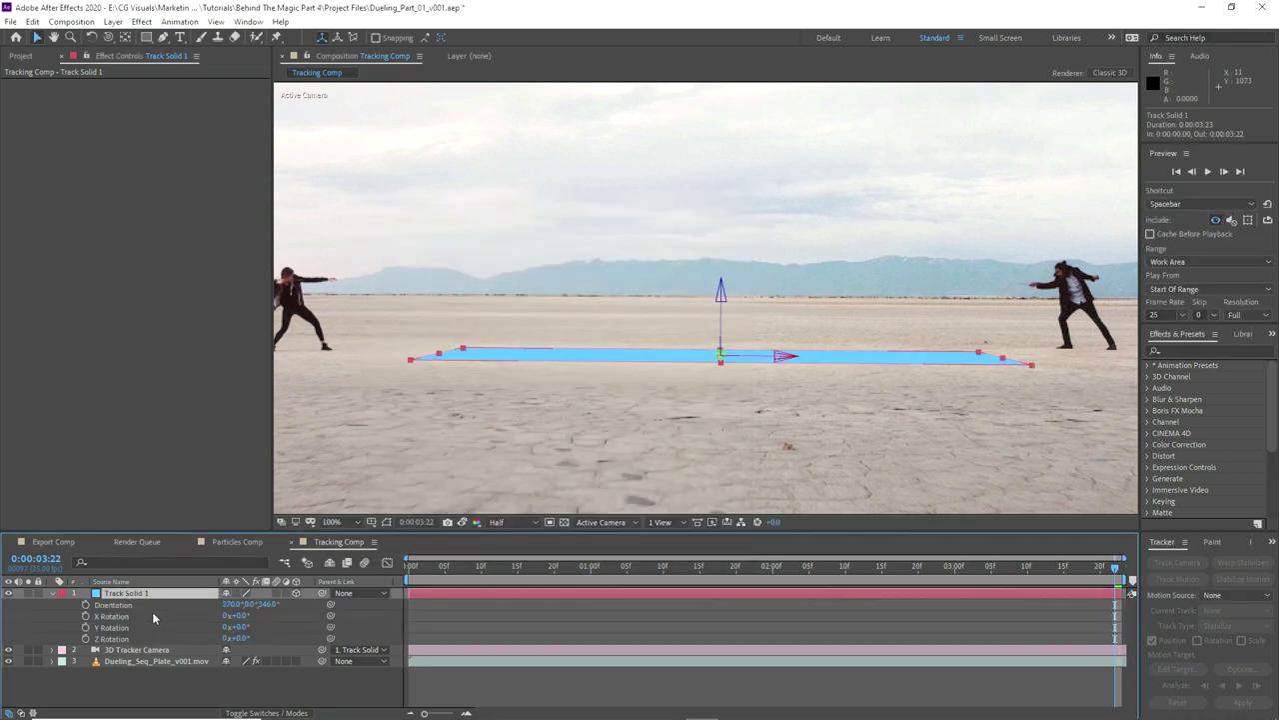
{"action": "left_click", "coordinate": [266, 606]}
{"action": "key", "text": "Return"}
{"action": "left_click", "coordinate": [53, 593]}
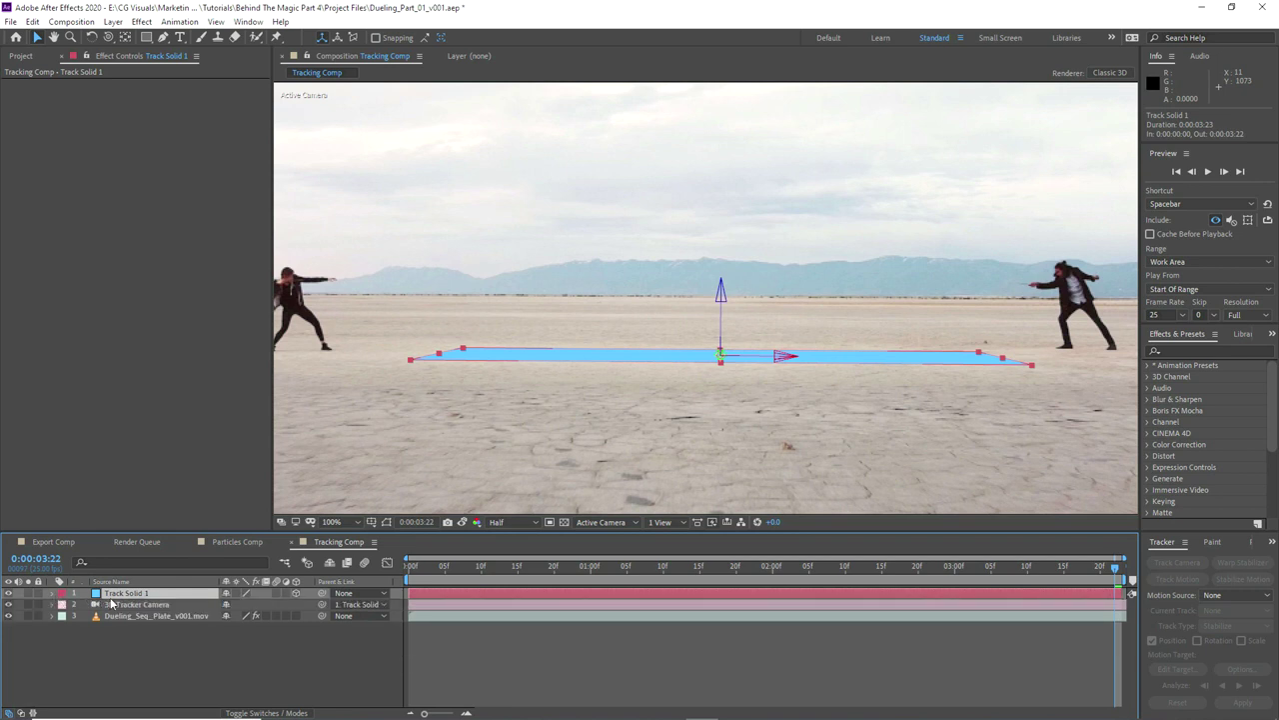
{"action": "left_click", "coordinate": [358, 604]}
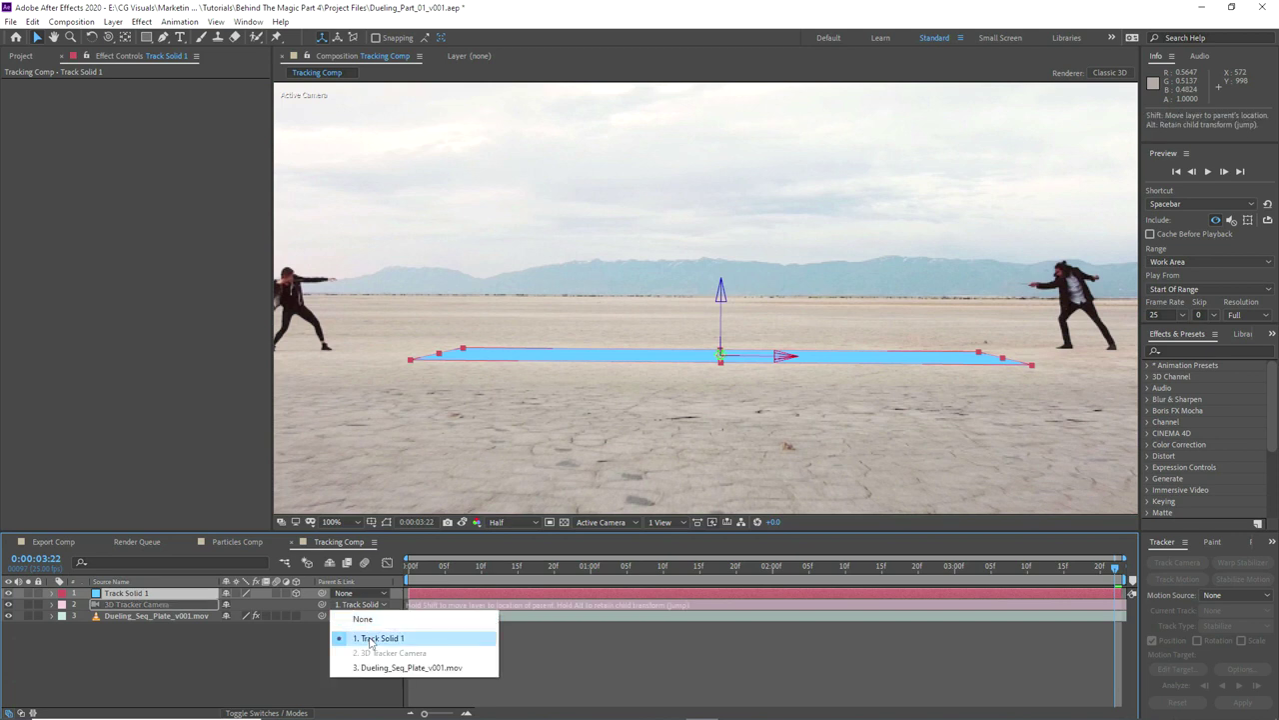
{"action": "left_click", "coordinate": [369, 640]}
Step: Copy the parented 3D Tracker Camera into Particles Comp and delete the tracker camera pasted there before
{"action": "left_click", "coordinate": [166, 605]}
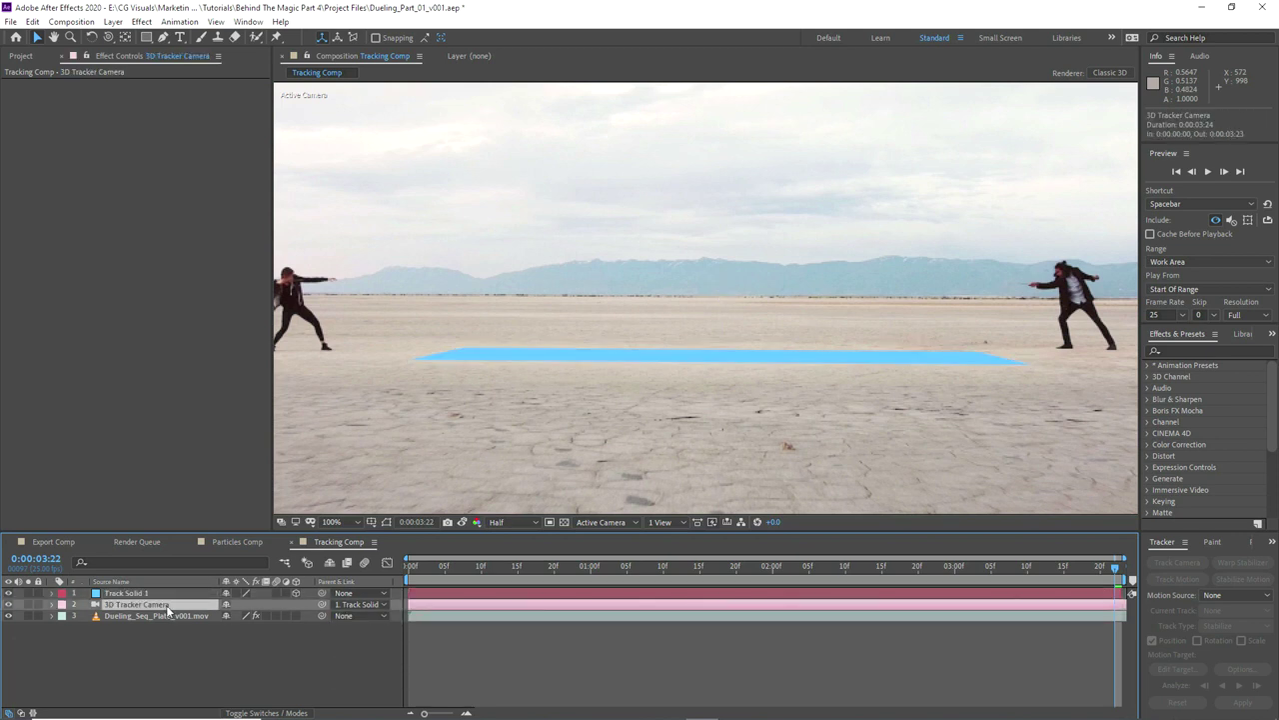
{"action": "key", "text": "ctrl+c"}
{"action": "left_click", "coordinate": [233, 542]}
{"action": "key", "text": "ctrl+v"}
{"action": "left_click", "coordinate": [133, 653]}
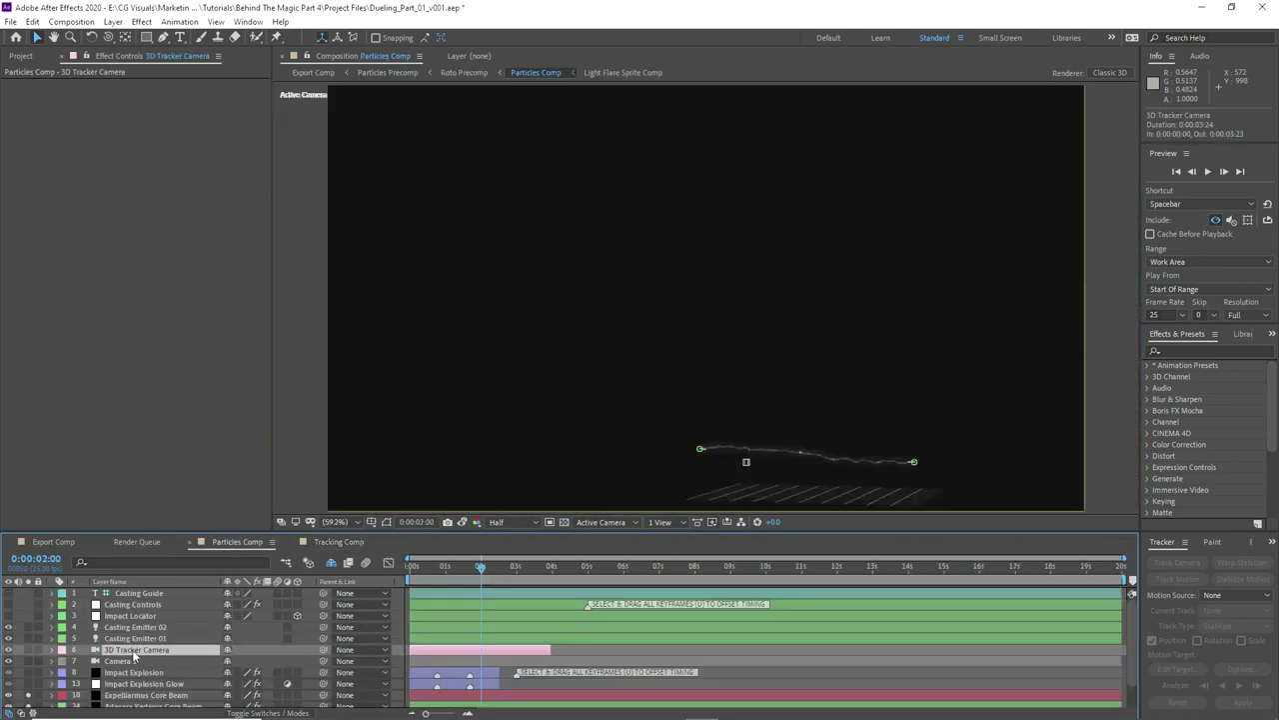
{"action": "key", "text": "ctrl+v"}
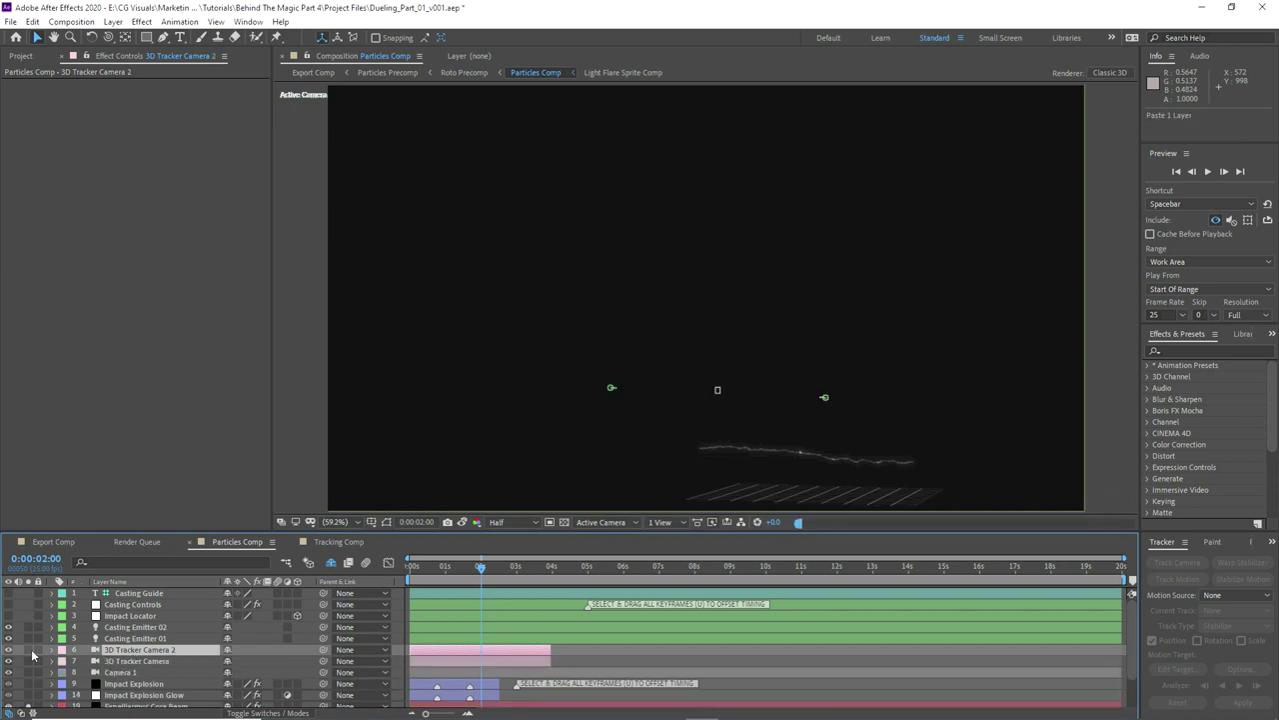
{"action": "left_click", "coordinate": [124, 660]}
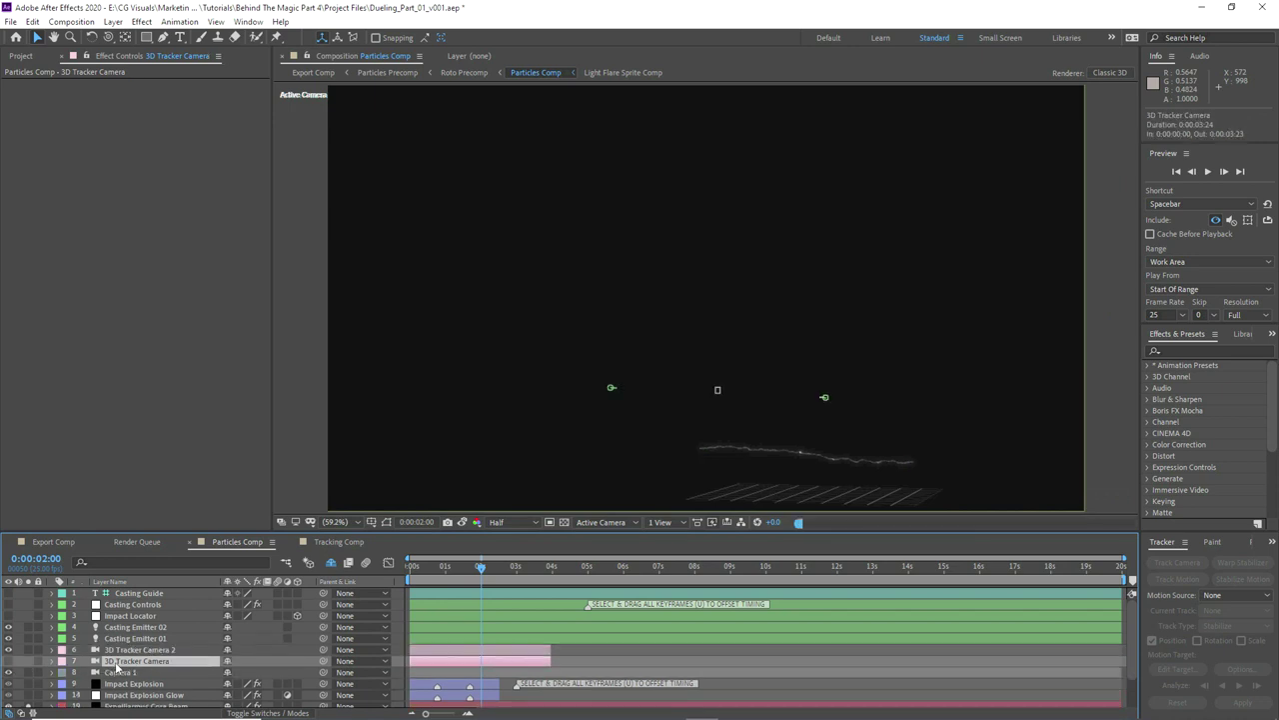
{"action": "key", "text": "Delete"}
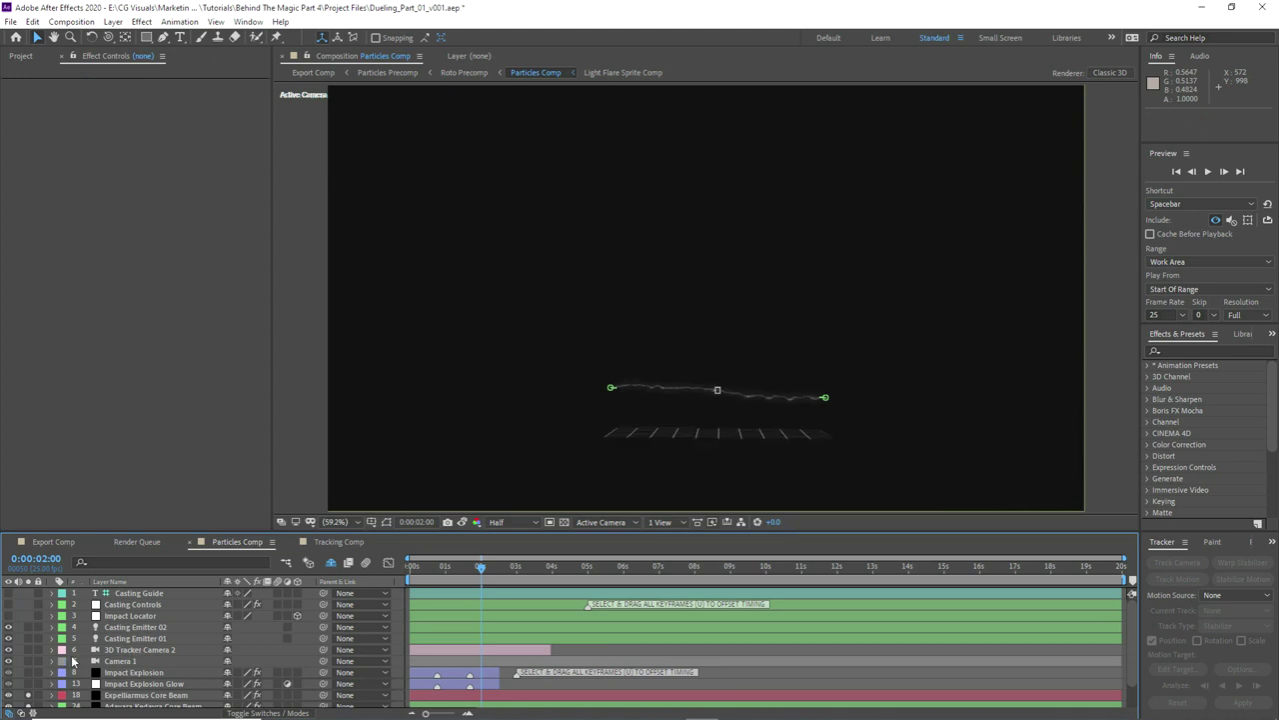
Step: Copy Dueling_Seq_Plate_v001.mov from Tracking Comp into Particles Comp and place it below the Grid layer
{"action": "scroll", "coordinate": [125, 645], "scroll_direction": "down", "scroll_amount": 1}
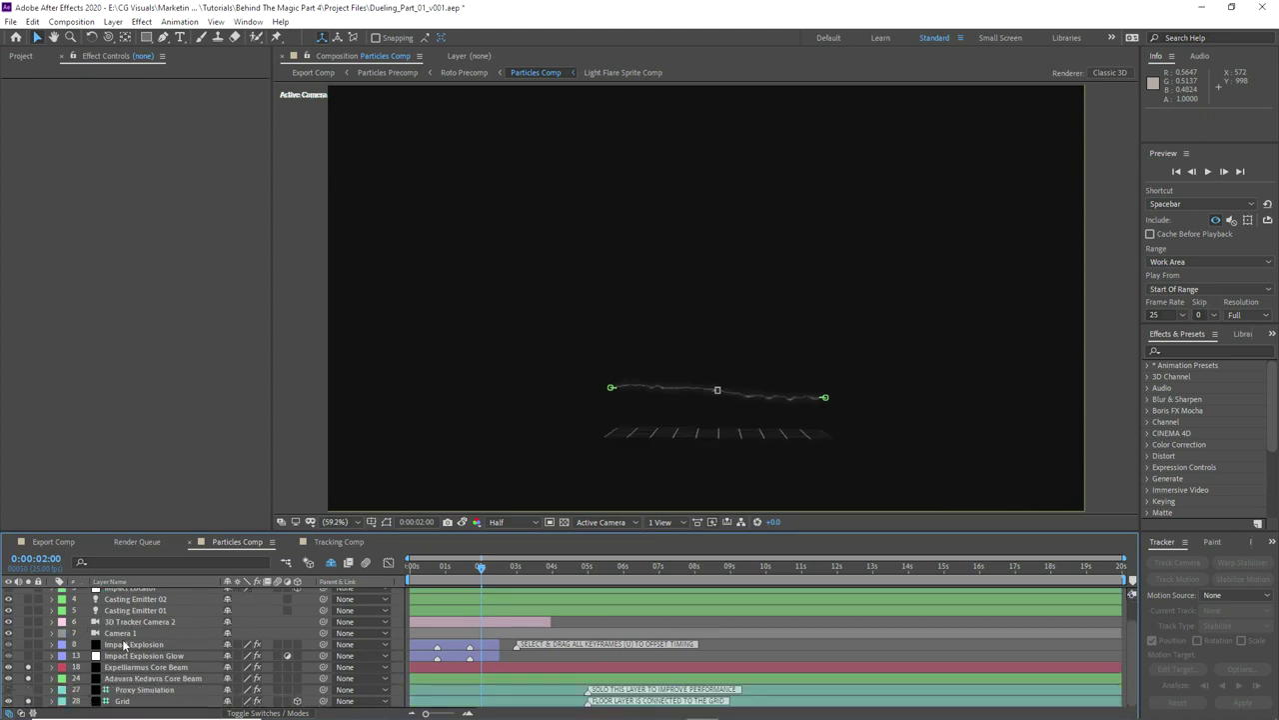
{"action": "left_click", "coordinate": [335, 544]}
{"action": "left_click", "coordinate": [172, 616]}
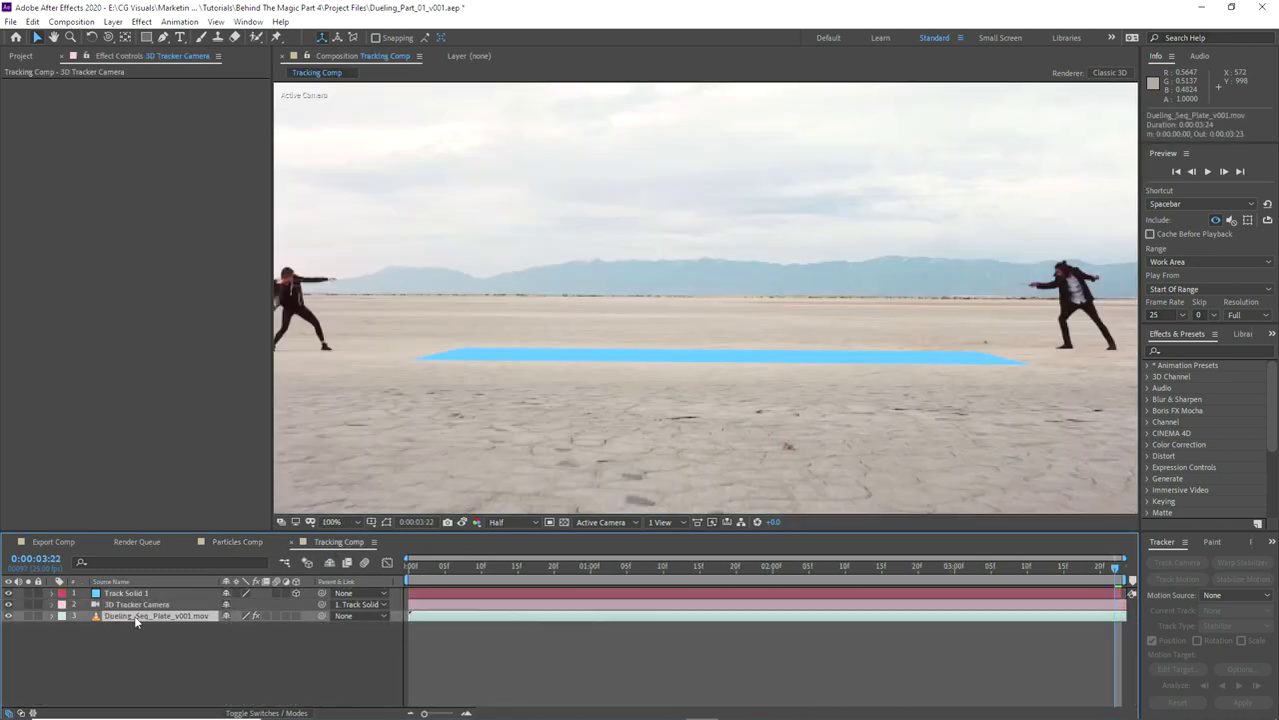
{"action": "key", "text": "ctrl+c"}
{"action": "left_click", "coordinate": [231, 543]}
{"action": "left_click", "coordinate": [124, 700]}
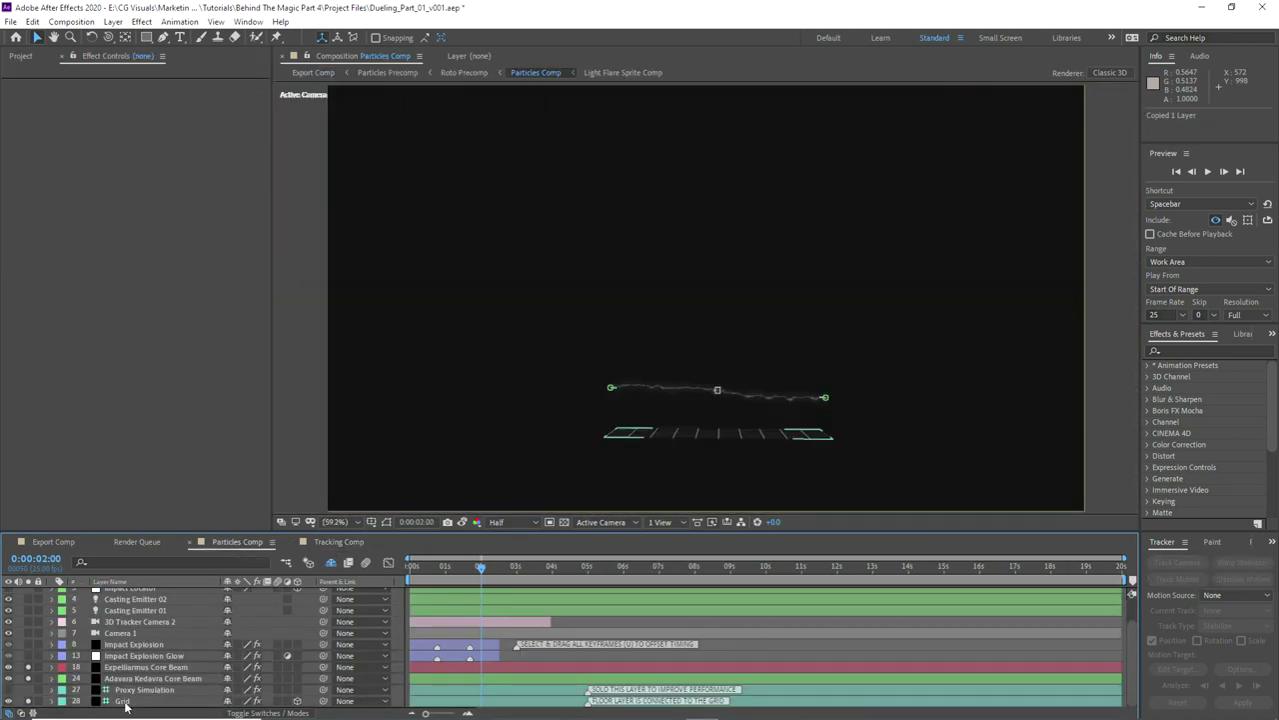
{"action": "key", "text": "ctrl+v"}
{"action": "scroll", "coordinate": [120, 701], "scroll_direction": "down", "scroll_amount": 1}
{"action": "left_click_drag", "start_coordinate": [120, 691], "coordinate": [120, 706]}
Step: Apply Curves to the plate in Particles Comp and pull down the RGB curve's white point and midtones to darken it
{"action": "right_click", "coordinate": [117, 701]}
{"action": "mouse_move", "coordinate": [150, 530]}
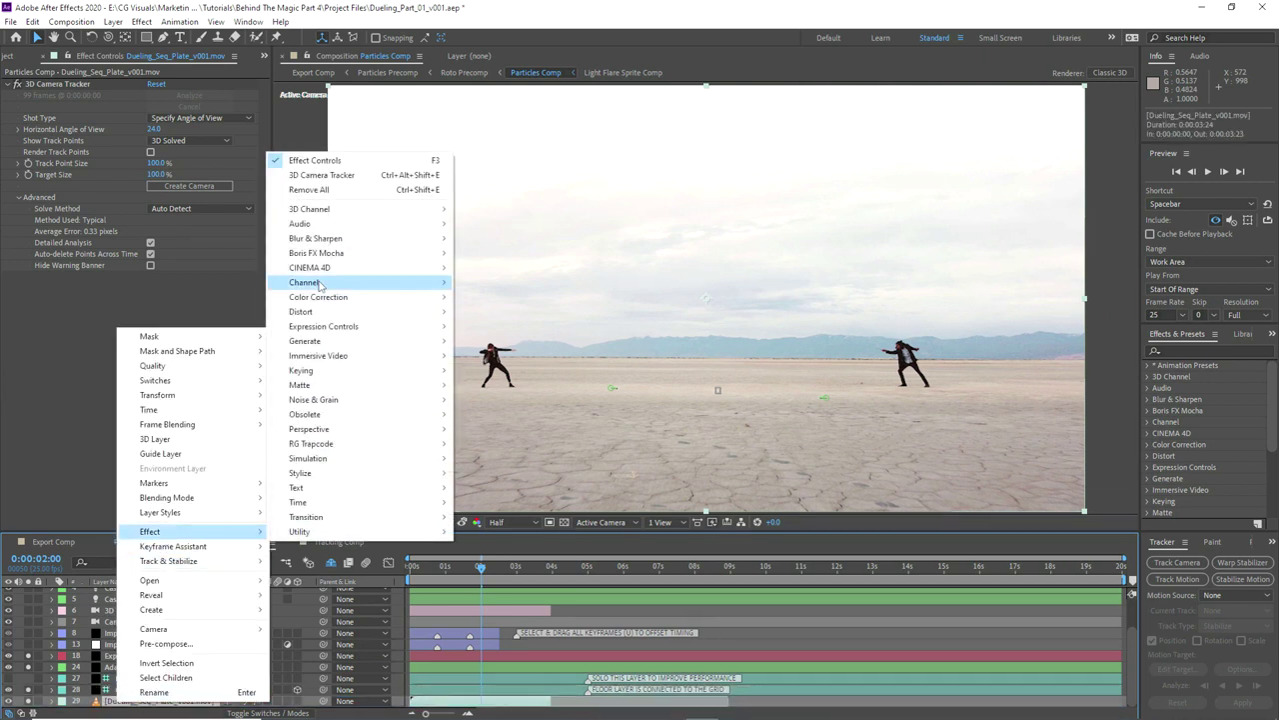
{"action": "mouse_move", "coordinate": [318, 297]}
{"action": "left_click", "coordinate": [485, 474]}
{"action": "left_click_drag", "start_coordinate": [135, 379], "coordinate": [140, 437]}
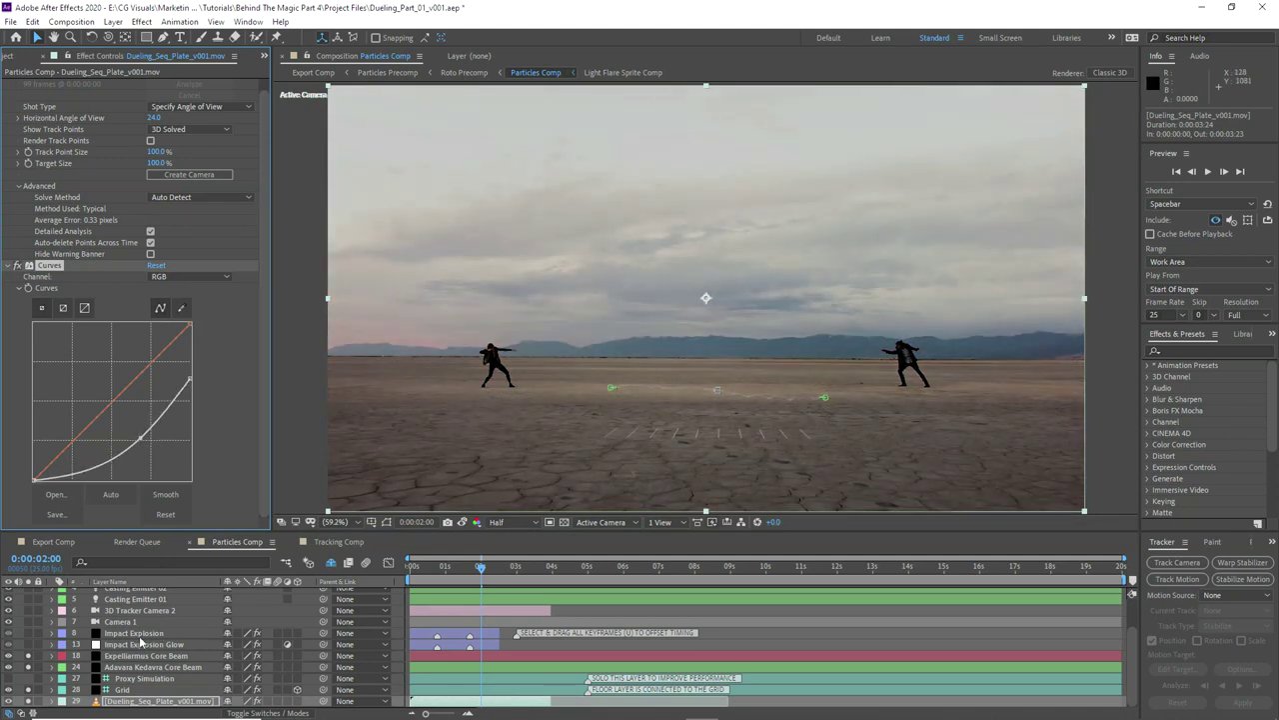
Step: Try moving the Impact Locator with its position keyframes, both Casting Emitters and the Grid back to about Z 10834, and undo the move
{"action": "scroll", "coordinate": [115, 656], "scroll_direction": "up", "scroll_amount": 3}
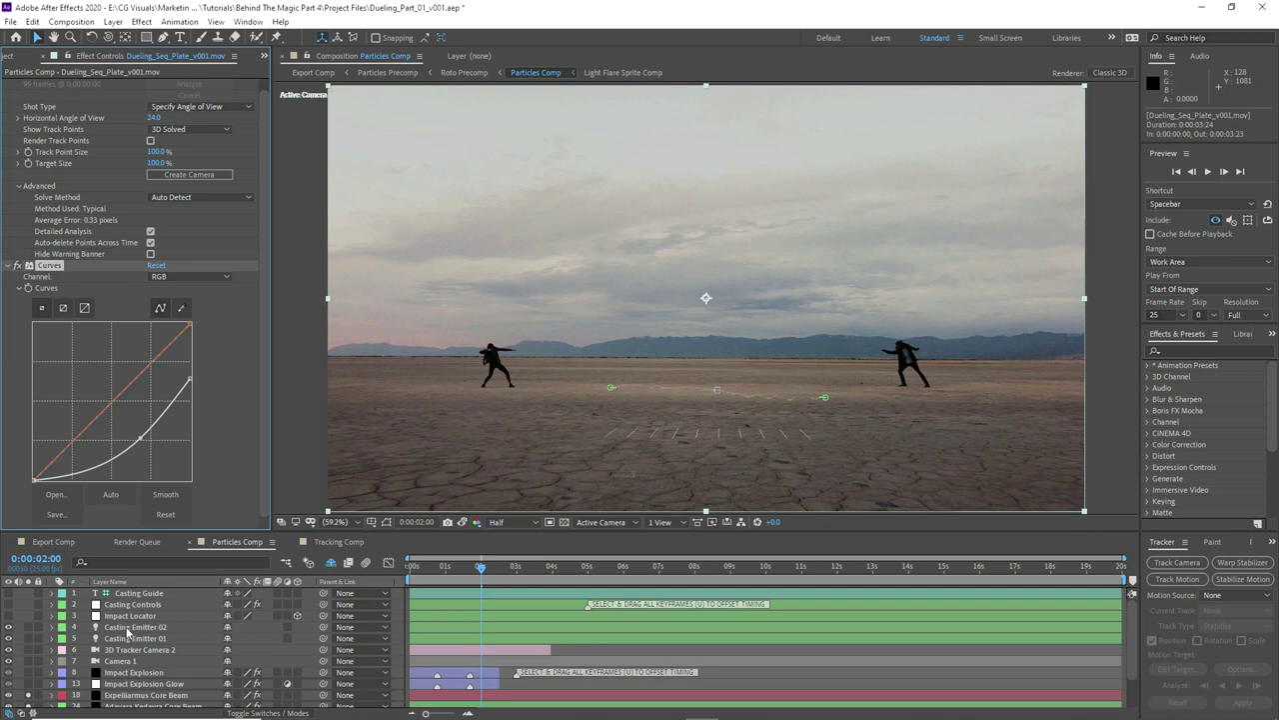
{"action": "left_click", "coordinate": [130, 615]}
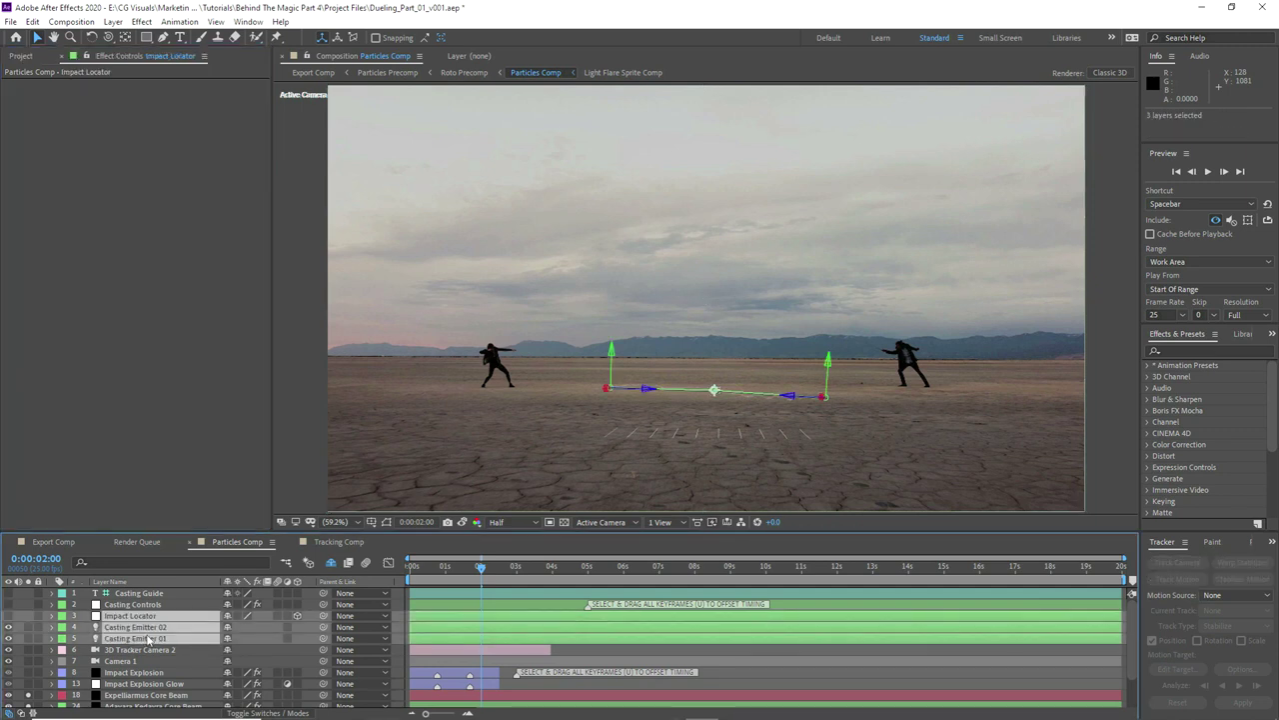
{"action": "key", "text": "p"}
{"action": "key", "text": "j"}
{"action": "left_click_drag", "start_coordinate": [436, 624], "coordinate": [760, 680]}
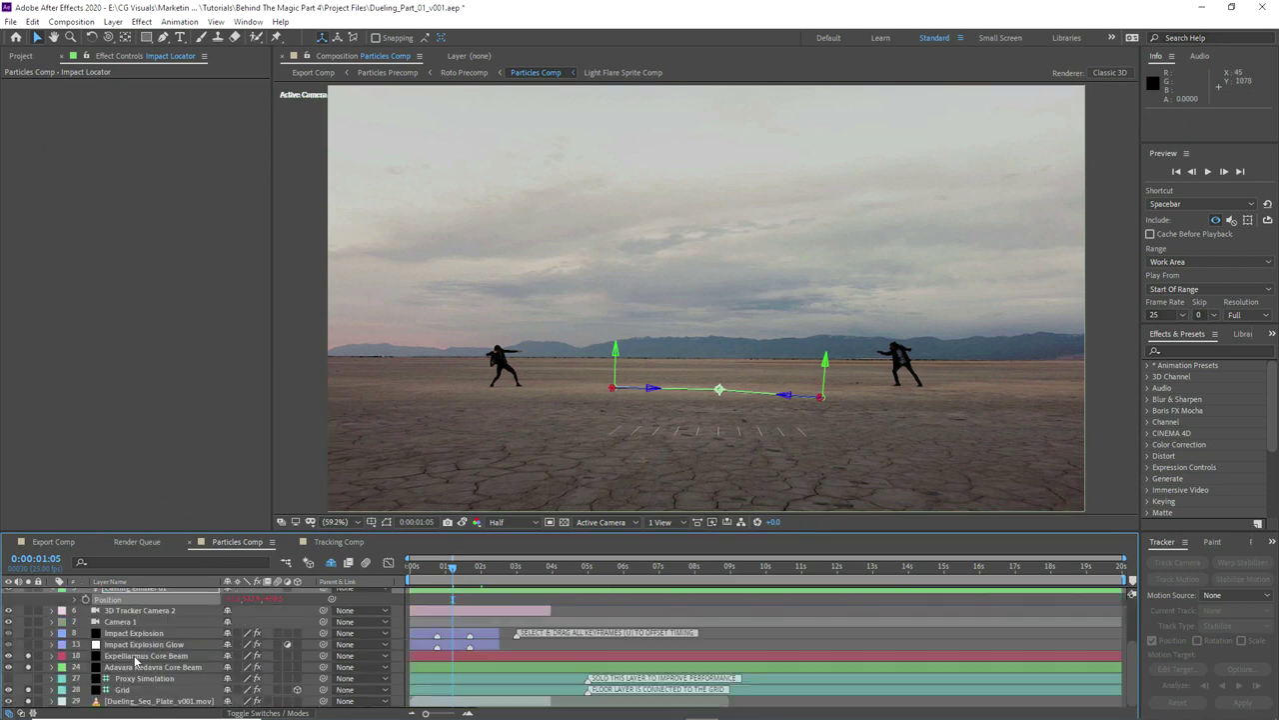
{"action": "left_click", "coordinate": [676, 430], "text": "shift"}
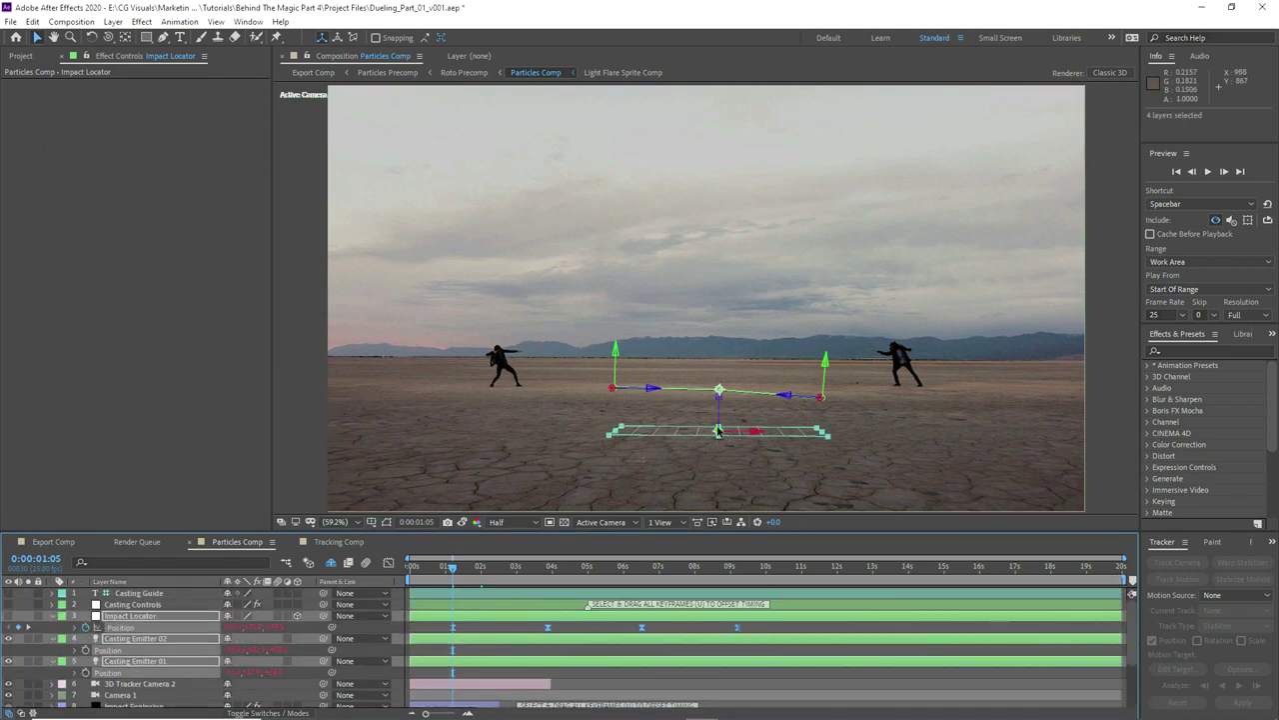
{"action": "left_click_drag", "start_coordinate": [718, 432], "coordinate": [1233, 6]}
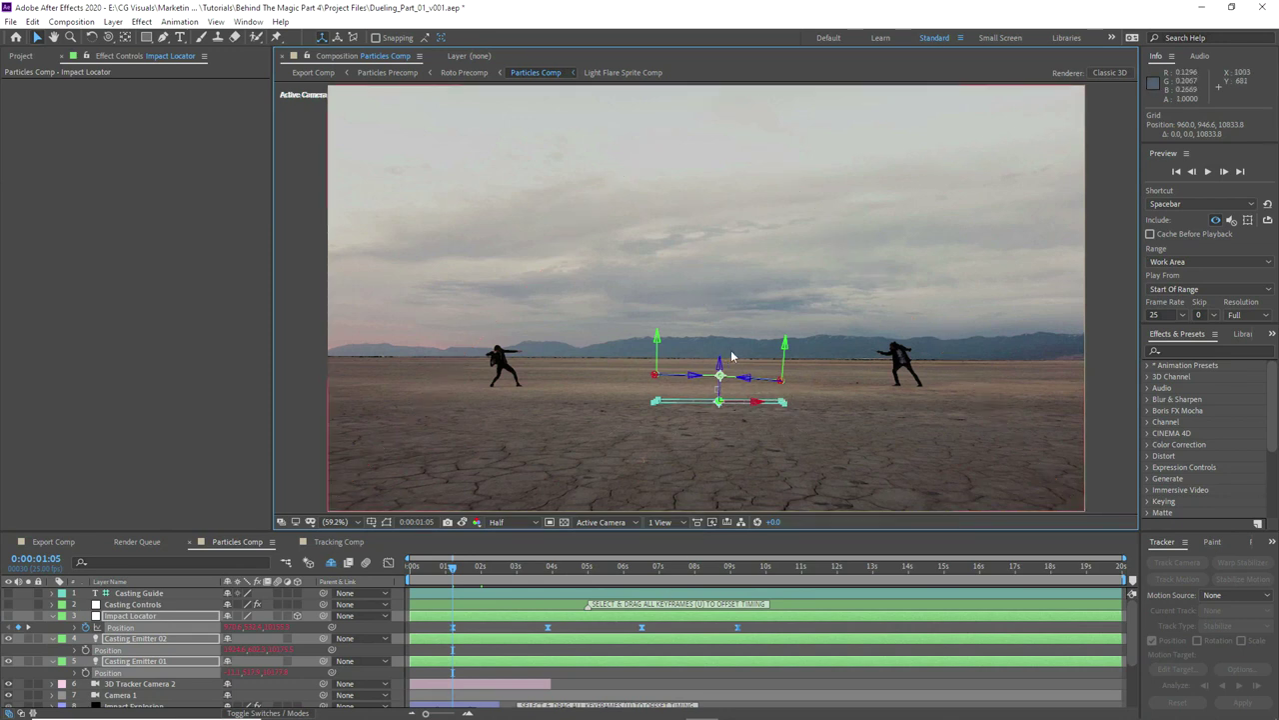
{"action": "key", "text": "ctrl+z"}
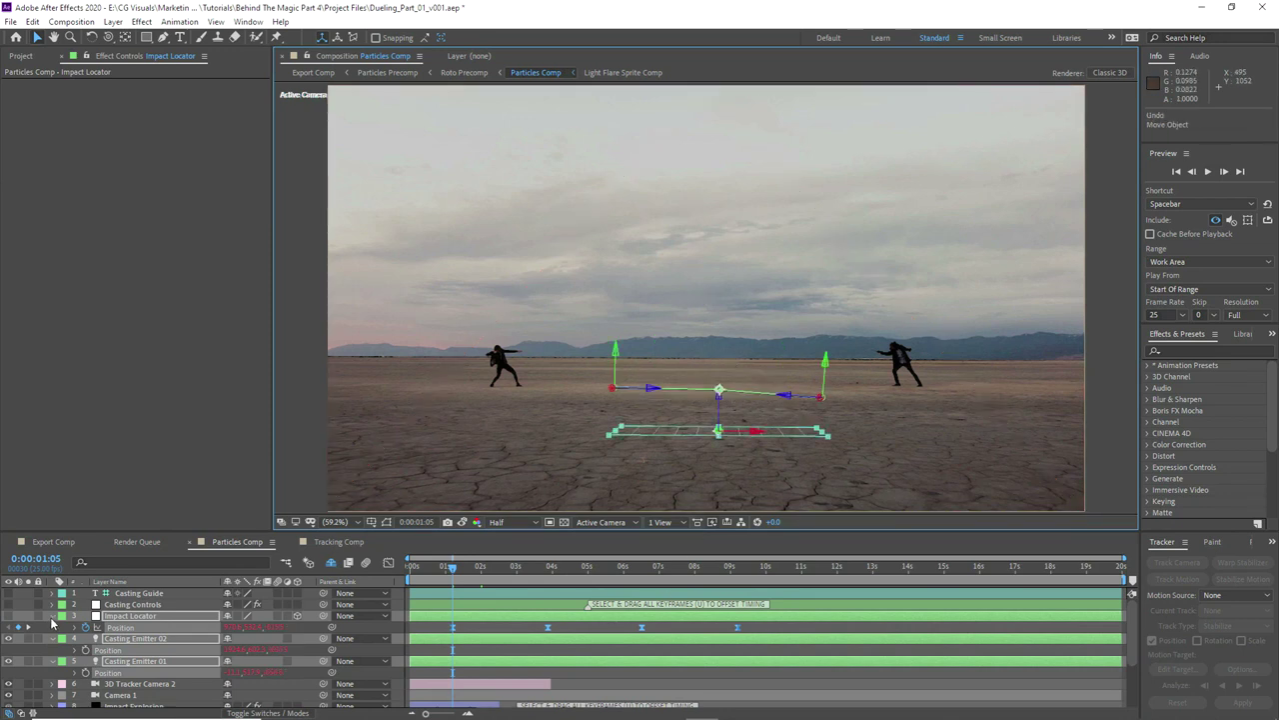
{"action": "left_click", "coordinate": [52, 616]}
Step: Create a black solid named Ref Plane directly above 3D Tracker Camera 2 and make it a 3D layer
{"action": "left_click", "coordinate": [112, 652]}
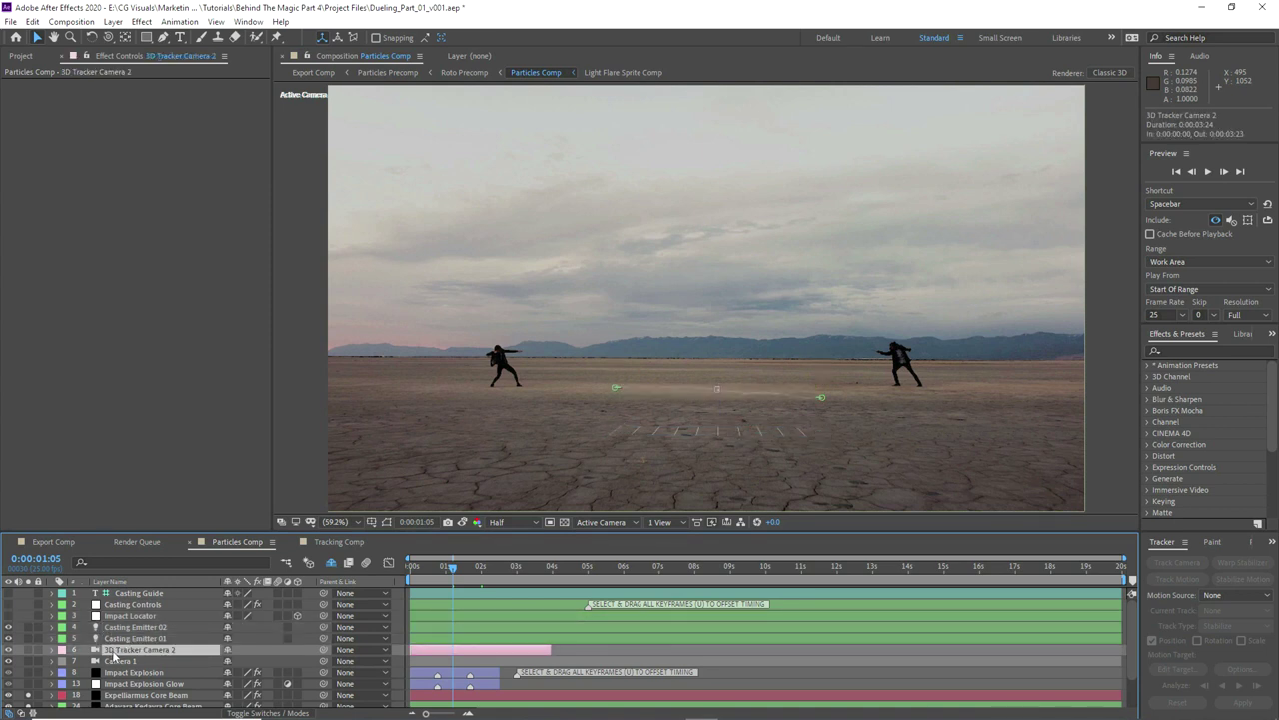
{"action": "left_click", "coordinate": [113, 22]}
{"action": "mouse_move", "coordinate": [150, 37]}
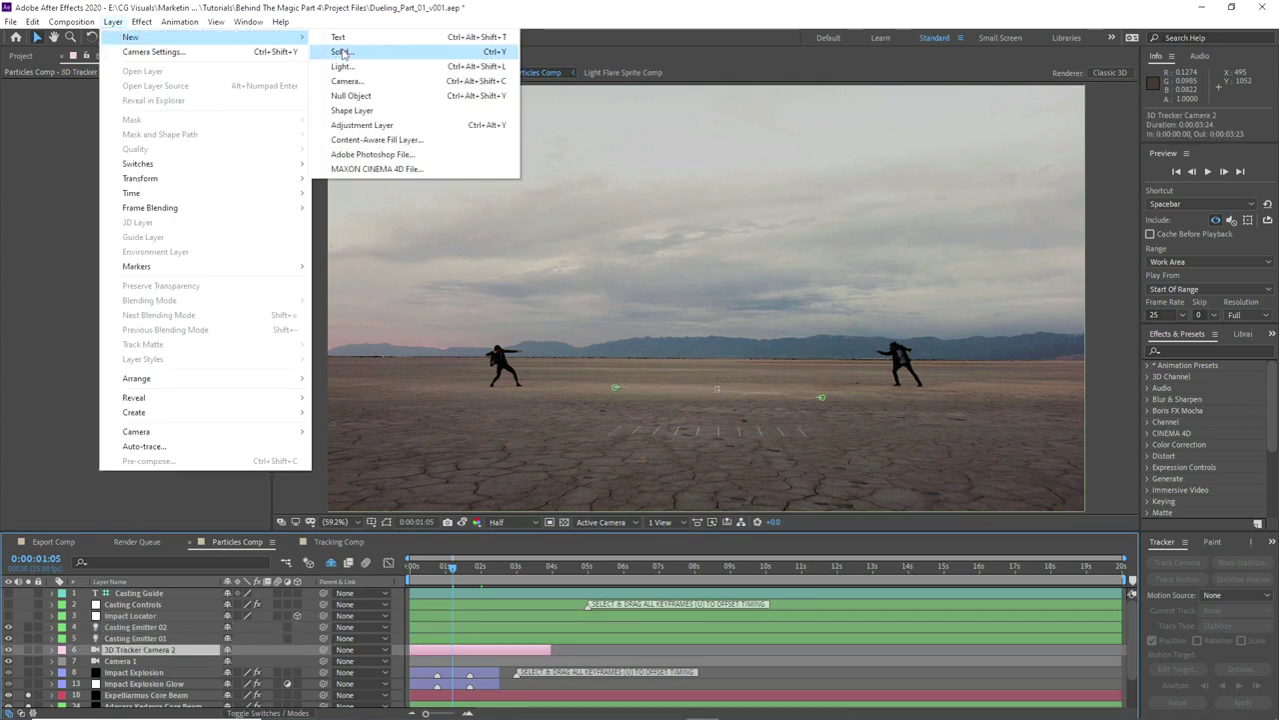
{"action": "left_click", "coordinate": [340, 54]}
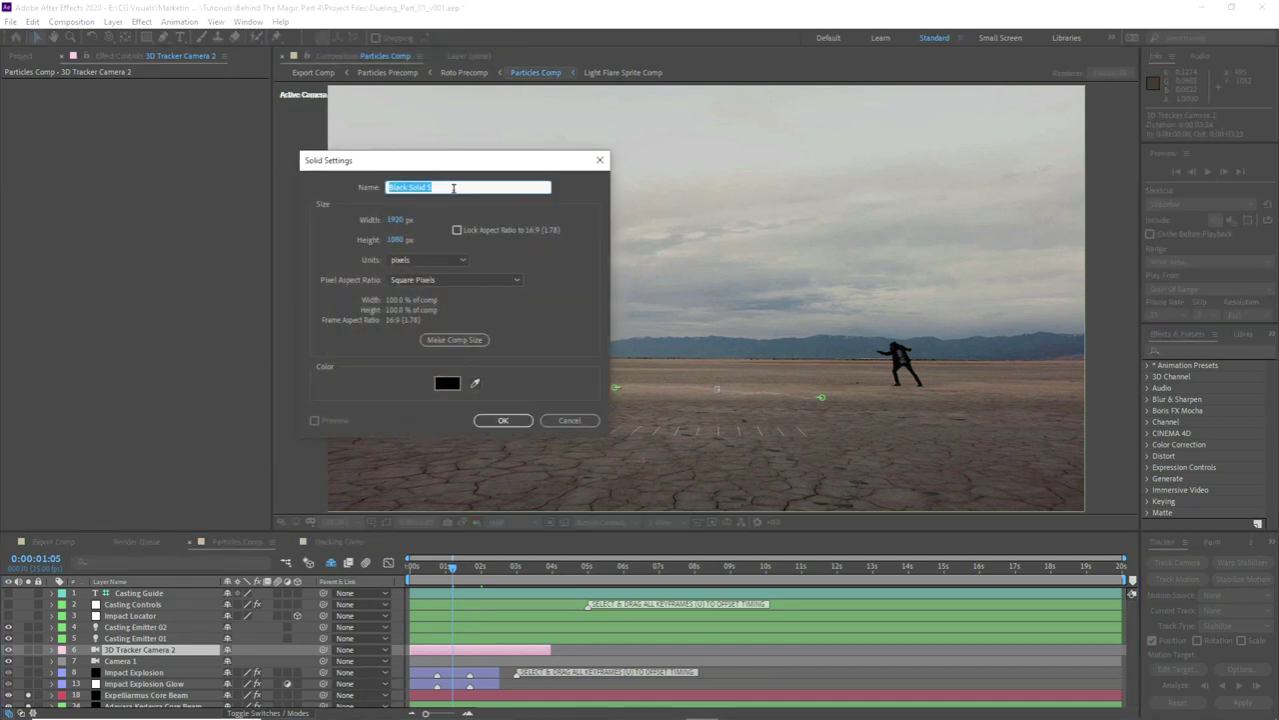
{"action": "type", "text": "Ref Plane"}
{"action": "left_click", "coordinate": [502, 420]}
{"action": "left_click", "coordinate": [297, 651]}
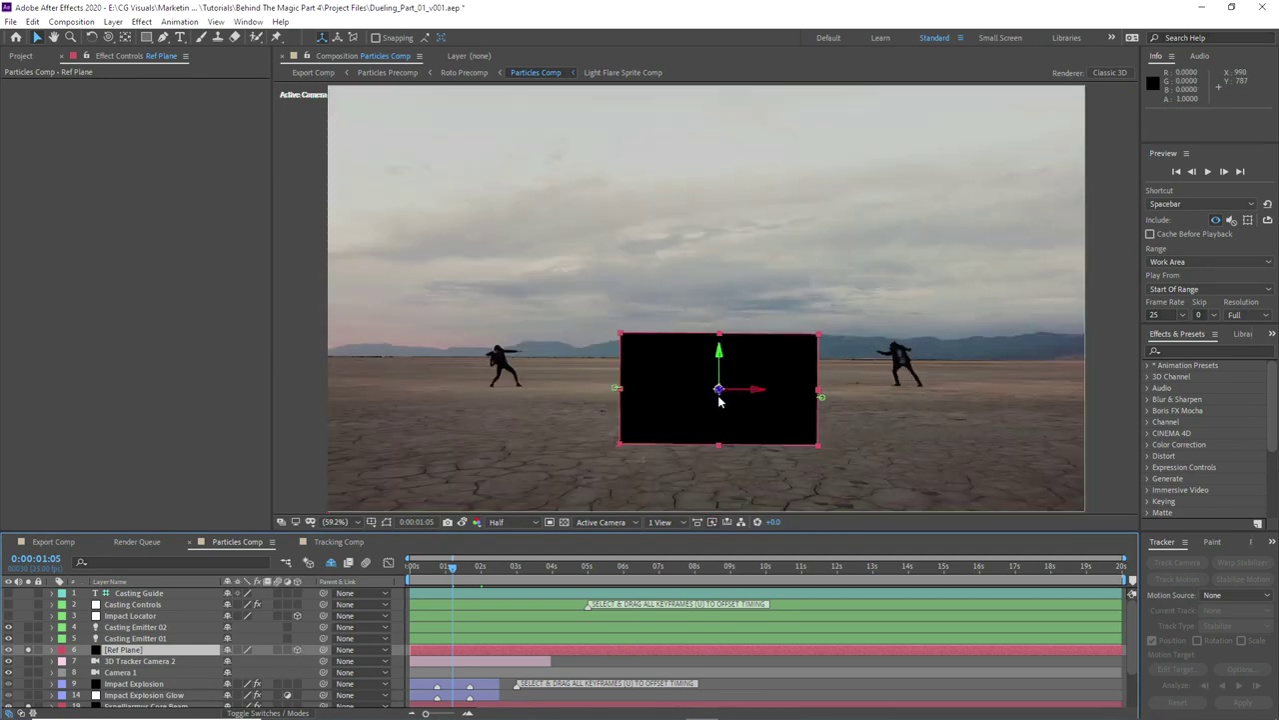
Step: Lower the opacity of the Ref Plane layer to 25%
{"action": "left_click", "coordinate": [120, 651]}
{"action": "key", "text": "t"}
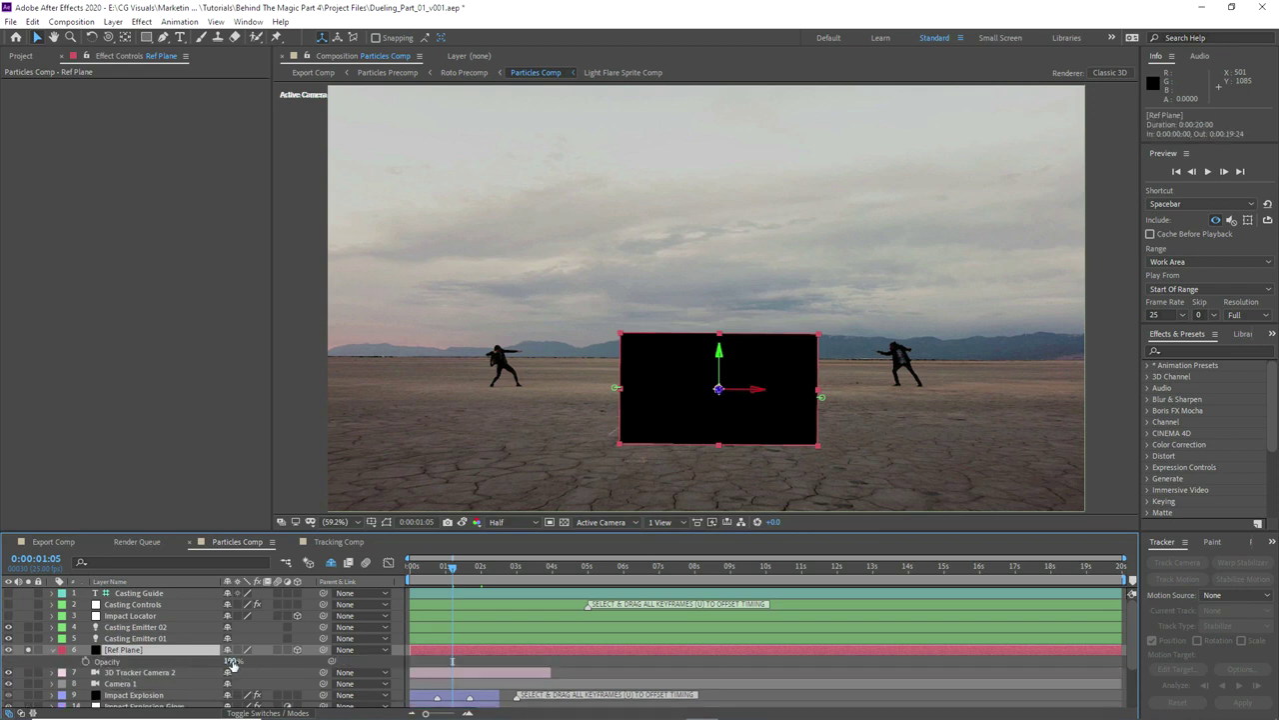
{"action": "left_click_drag", "start_coordinate": [227, 660], "coordinate": [149, 660]}
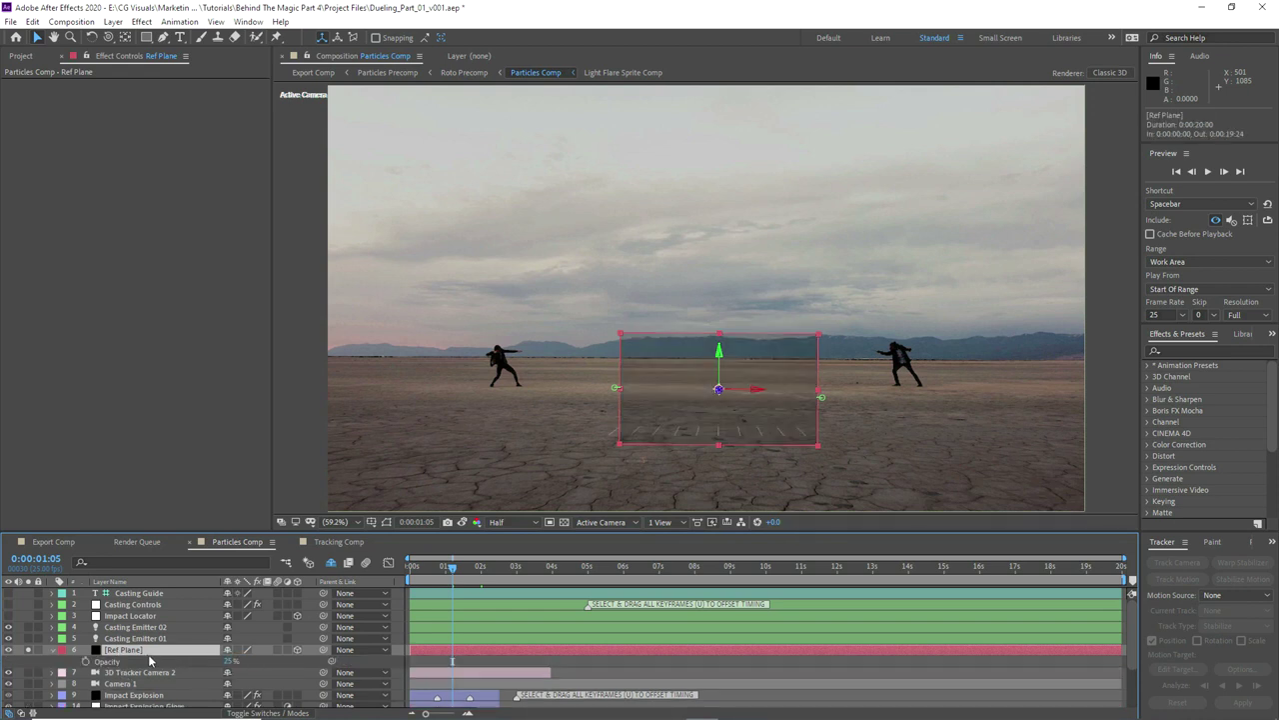
Step: Parent 3D Tracker Camera 2 to Ref Plane and scale Ref Plane down uniformly to 33%
{"action": "left_click", "coordinate": [138, 675]}
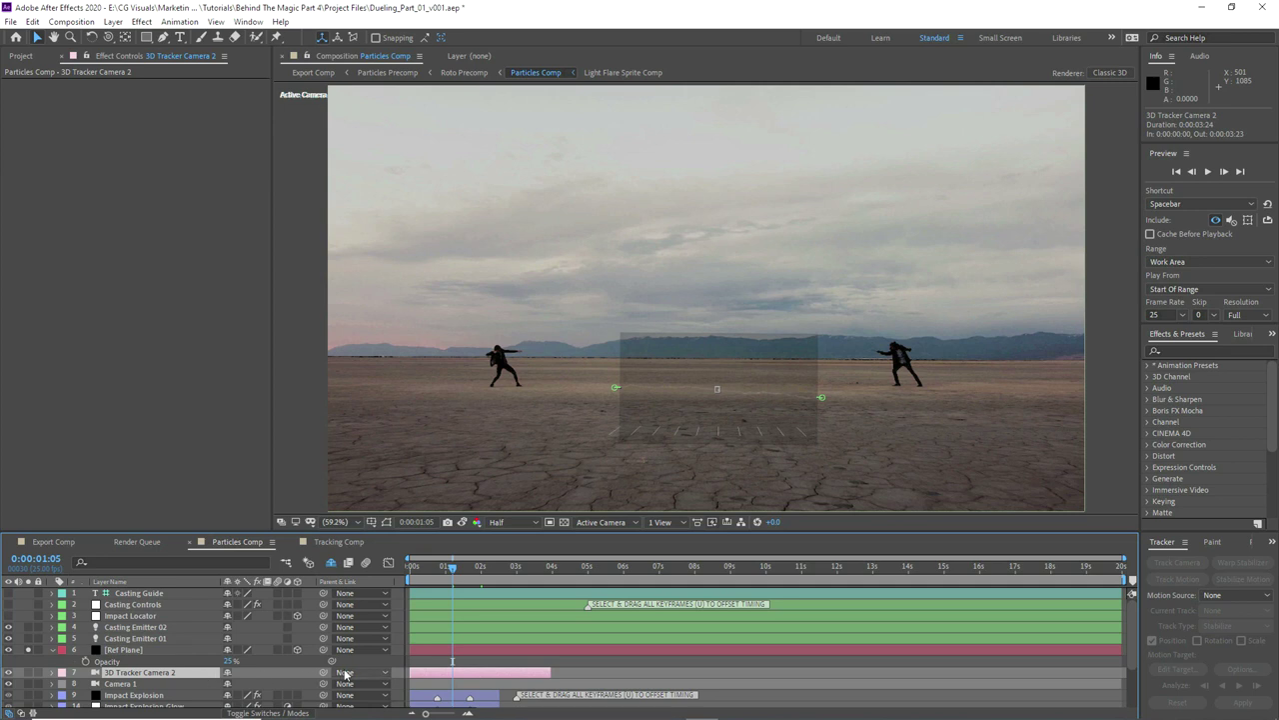
{"action": "left_click_drag", "start_coordinate": [324, 677], "coordinate": [131, 648]}
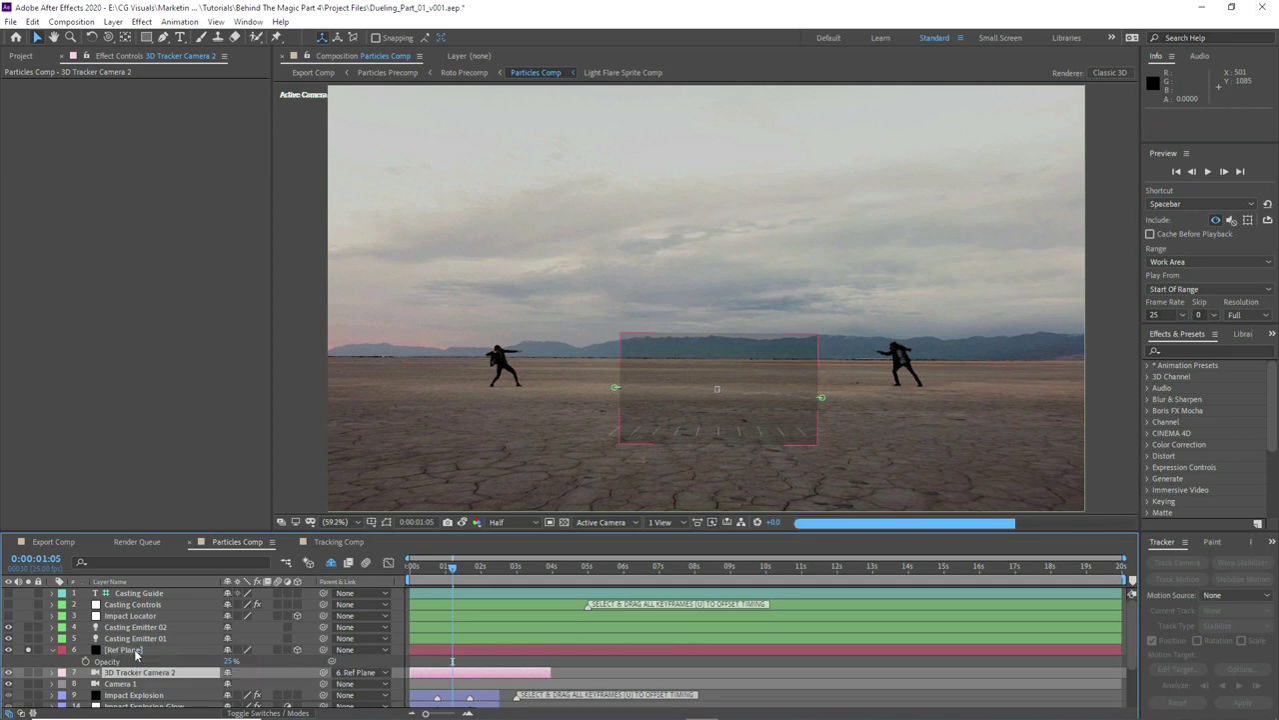
{"action": "left_click", "coordinate": [134, 649]}
{"action": "key", "text": "s"}
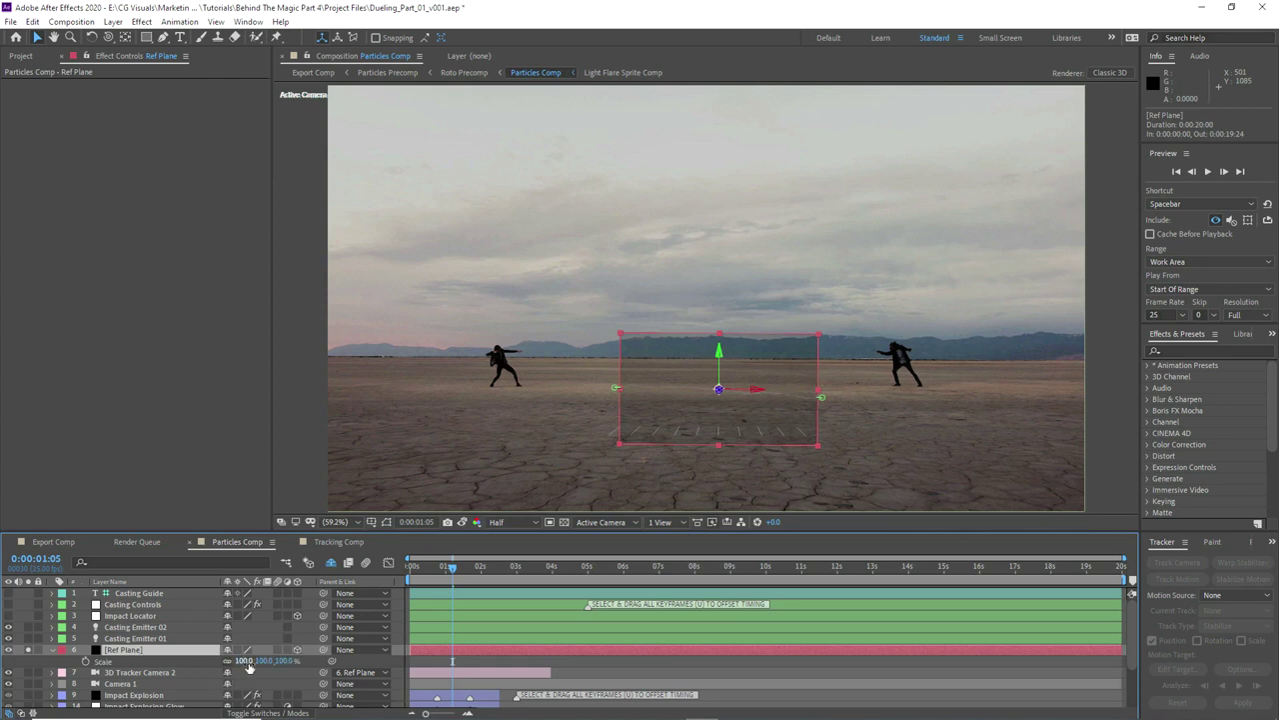
{"action": "left_click_drag", "start_coordinate": [245, 661], "coordinate": [202, 664]}
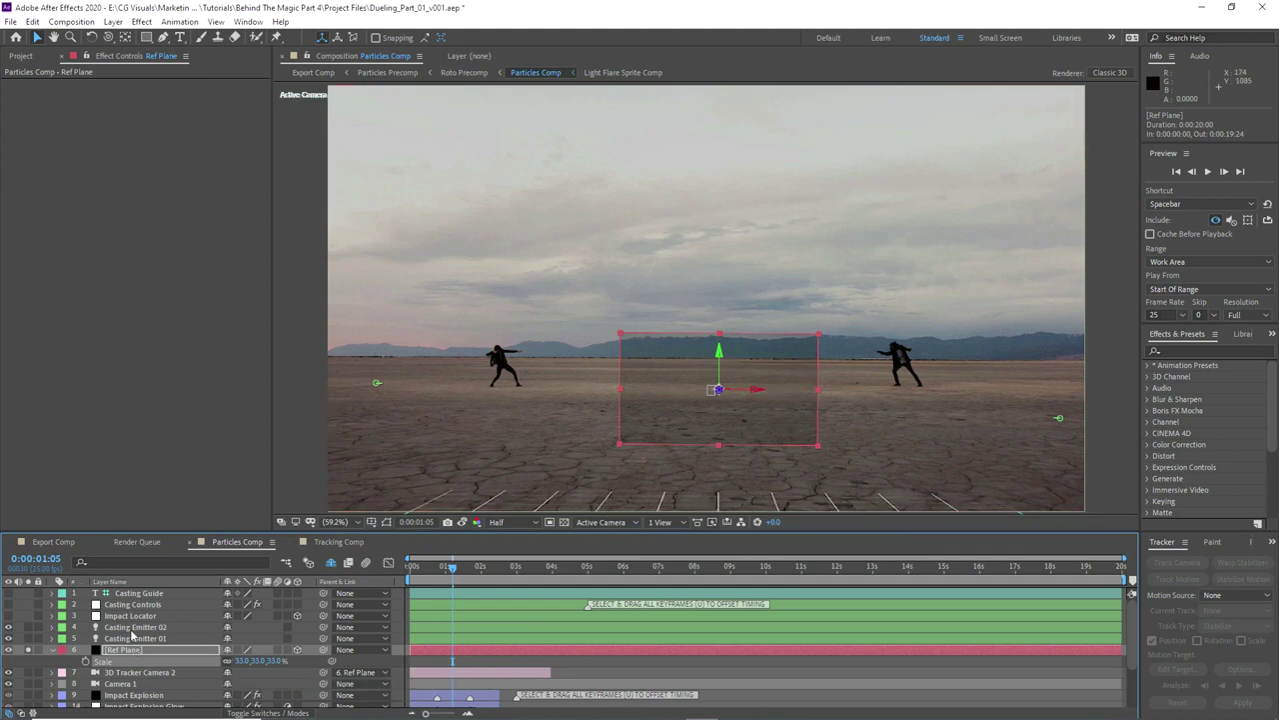
Step: Reveal the Position properties of the Grid and Impact Locator and select all of the Impact Locator's position keyframes
{"action": "left_click", "coordinate": [127, 616]}
{"action": "left_click", "coordinate": [128, 638], "text": "shift"}
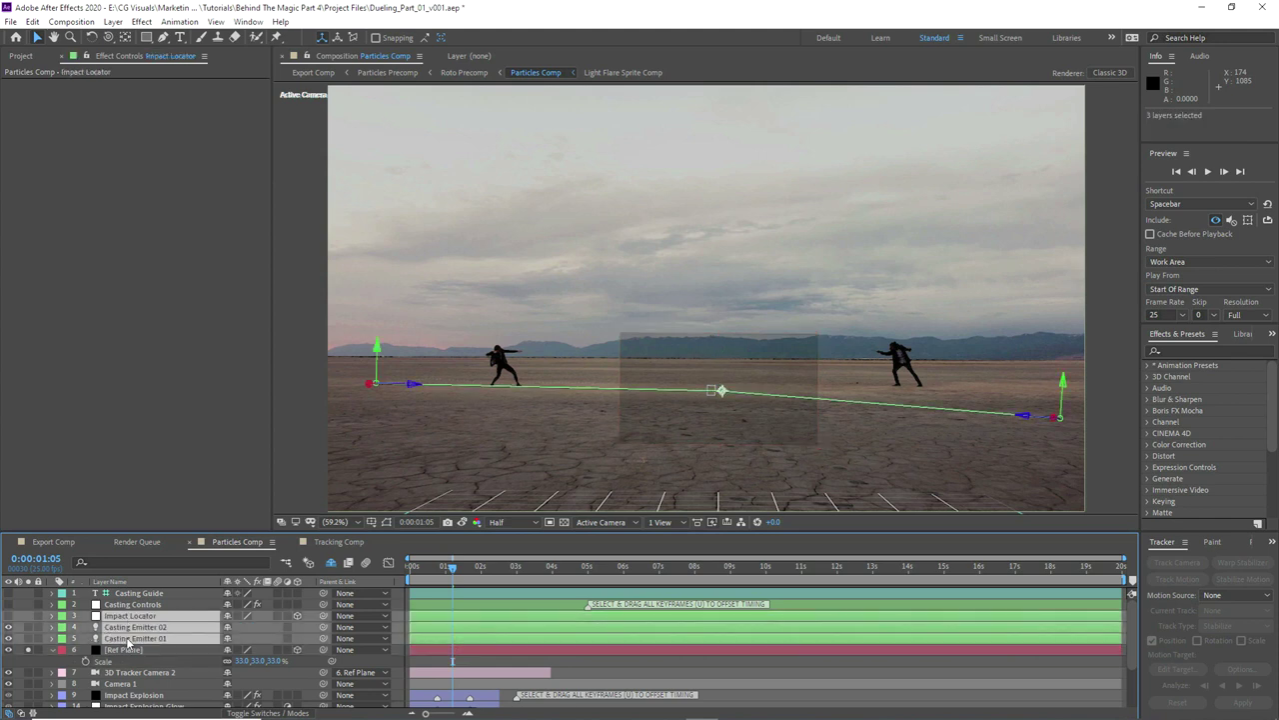
{"action": "scroll", "coordinate": [138, 647], "scroll_direction": "down", "scroll_amount": 2}
{"action": "left_click", "coordinate": [126, 690]}
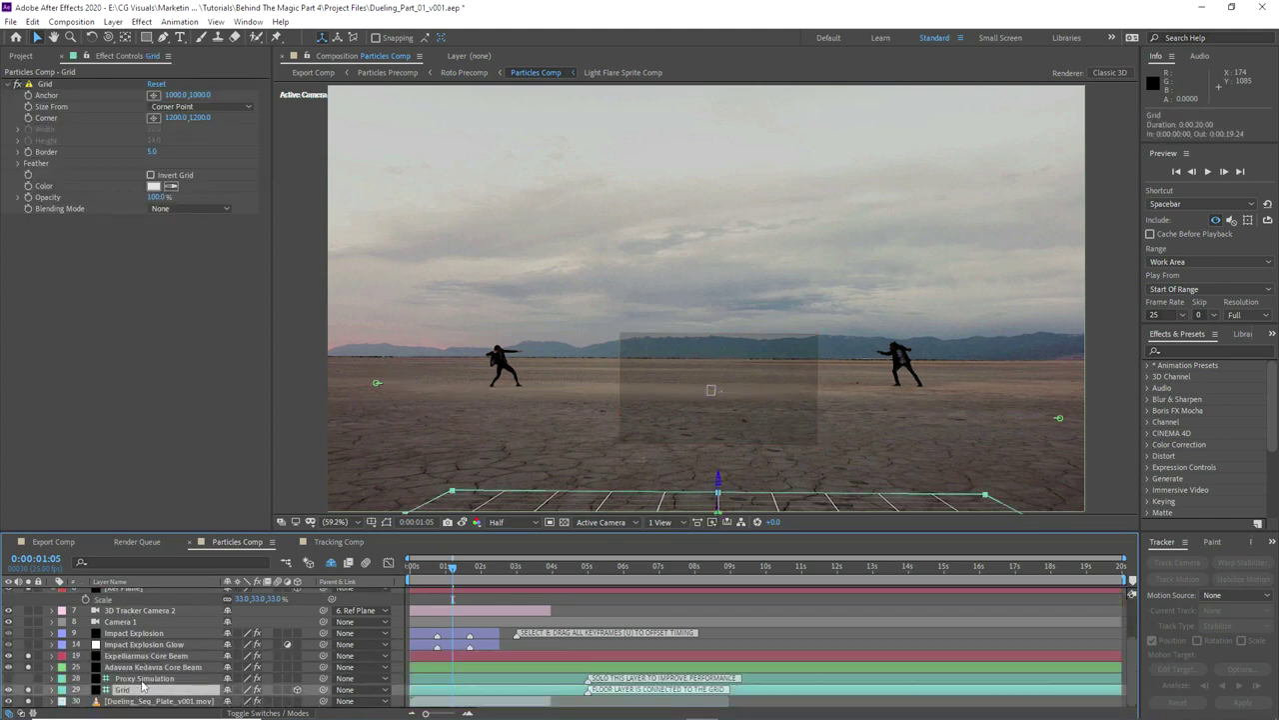
{"action": "key", "text": "p"}
{"action": "scroll", "coordinate": [145, 685], "scroll_direction": "up", "scroll_amount": 3}
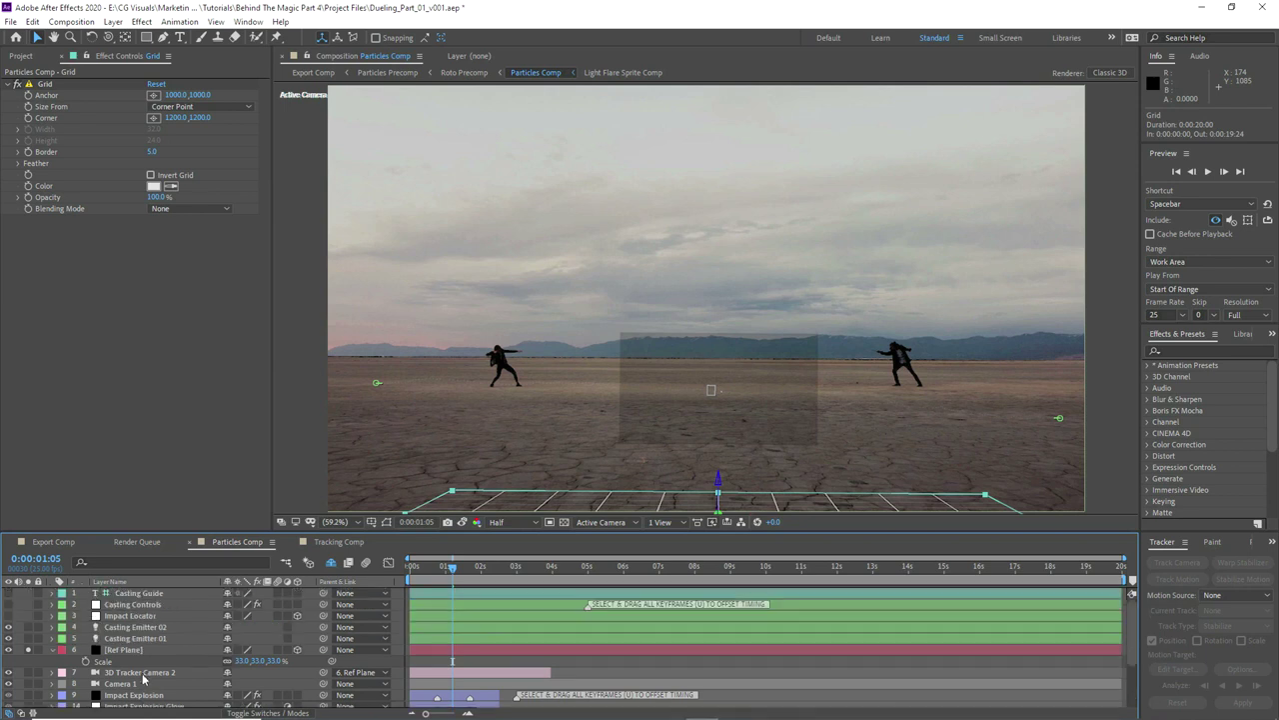
{"action": "left_click", "coordinate": [137, 617]}
{"action": "key", "text": "p"}
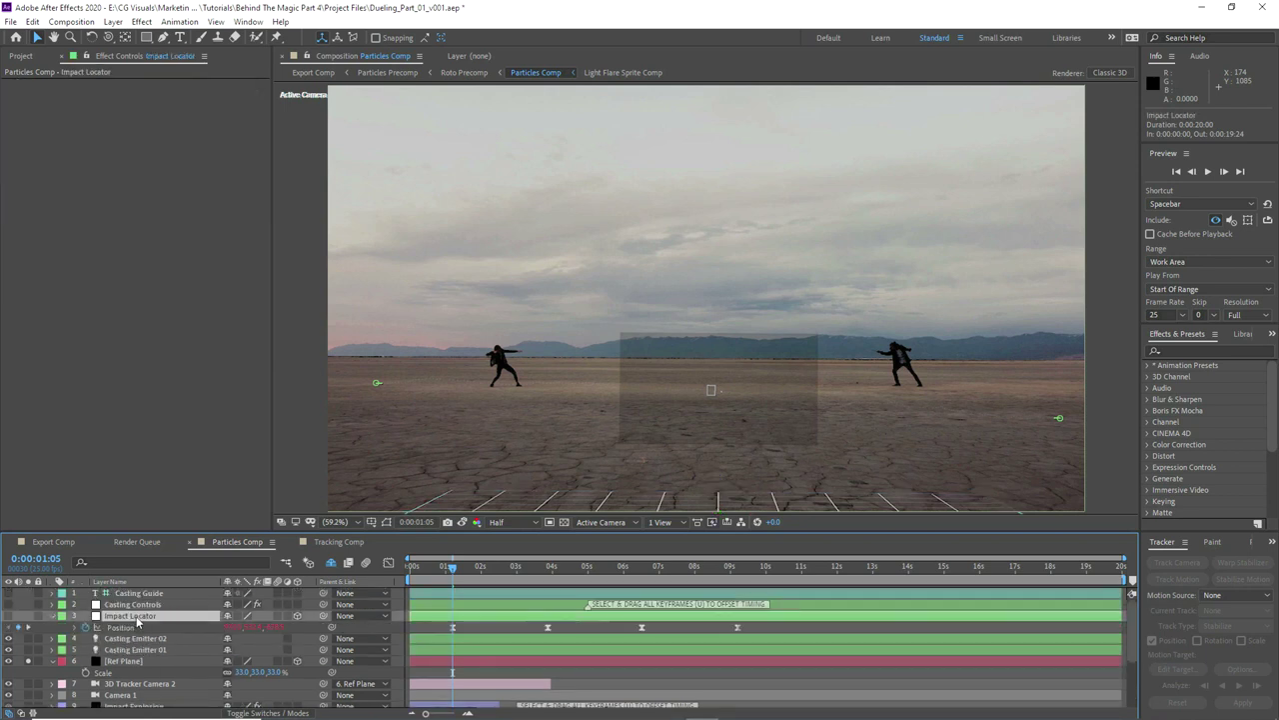
{"action": "left_click_drag", "start_coordinate": [435, 627], "coordinate": [796, 648]}
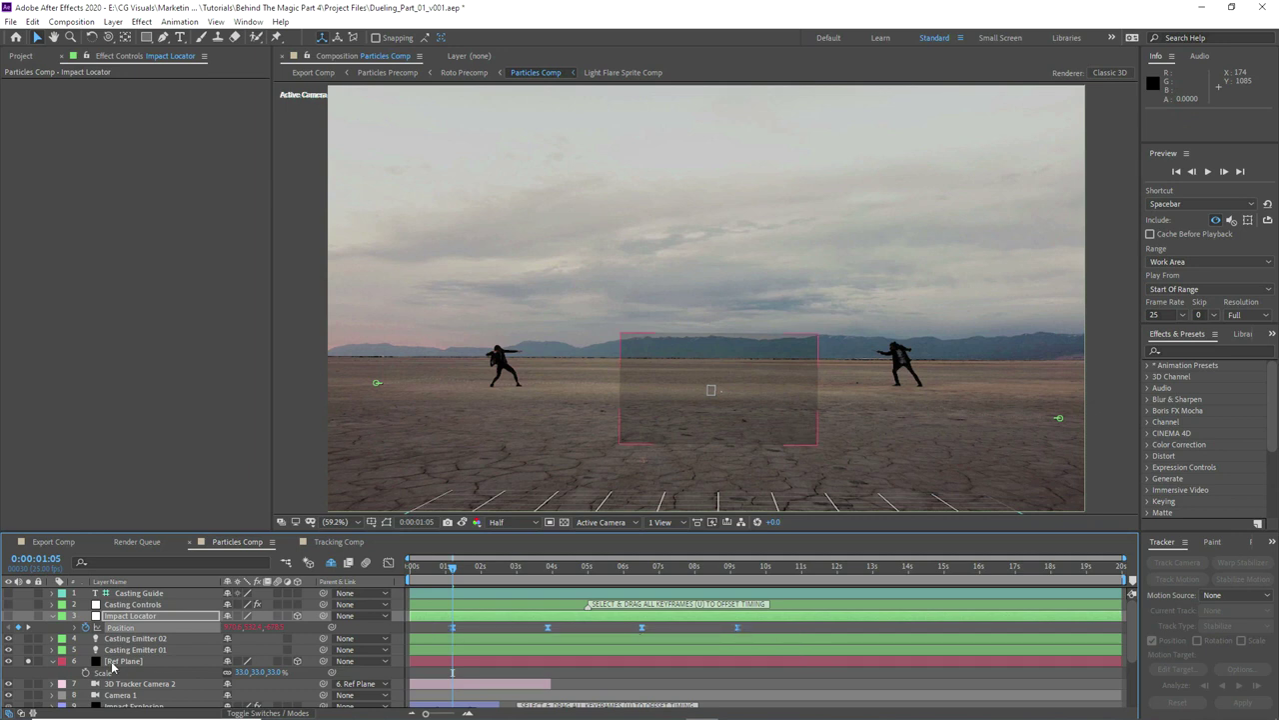
Step: Add both Casting Emitters and the Grid to the selection and push the group back in depth to a Grid Z position of 19043
{"action": "left_click", "coordinate": [126, 649], "text": "shift"}
{"action": "scroll", "coordinate": [126, 665], "scroll_direction": "down", "scroll_amount": 3}
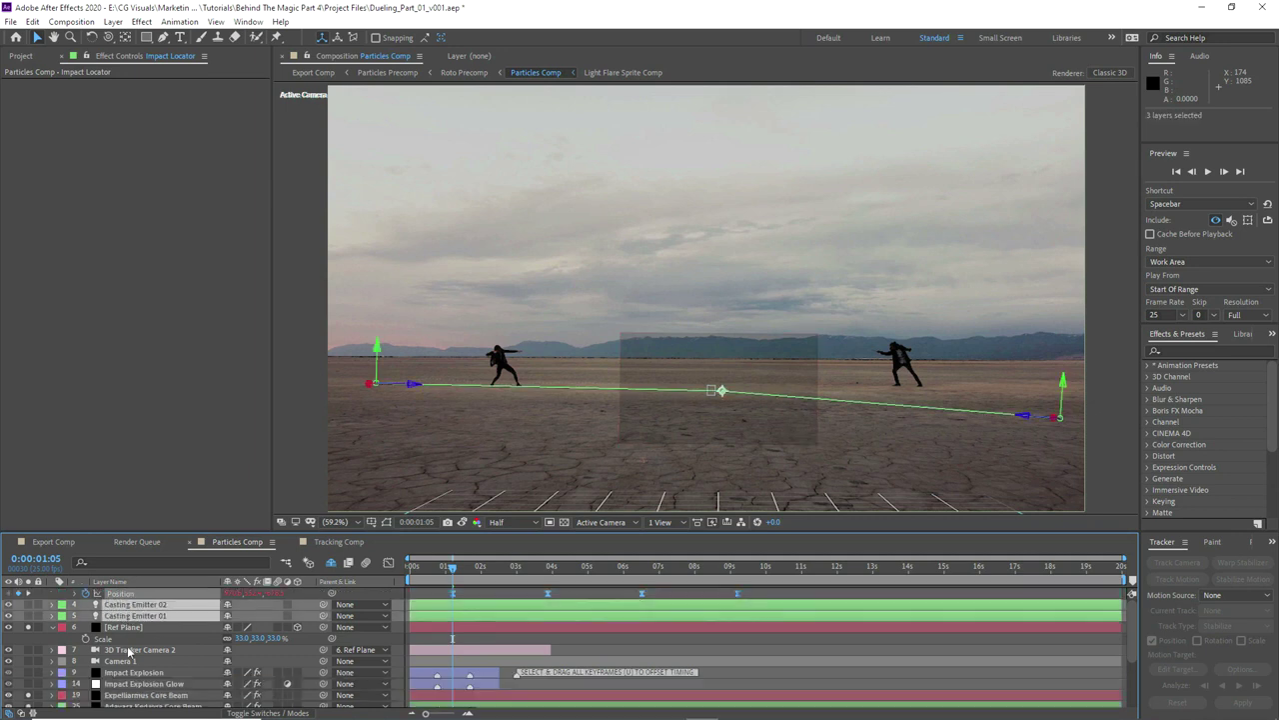
{"action": "left_click", "coordinate": [124, 678], "text": "shift"}
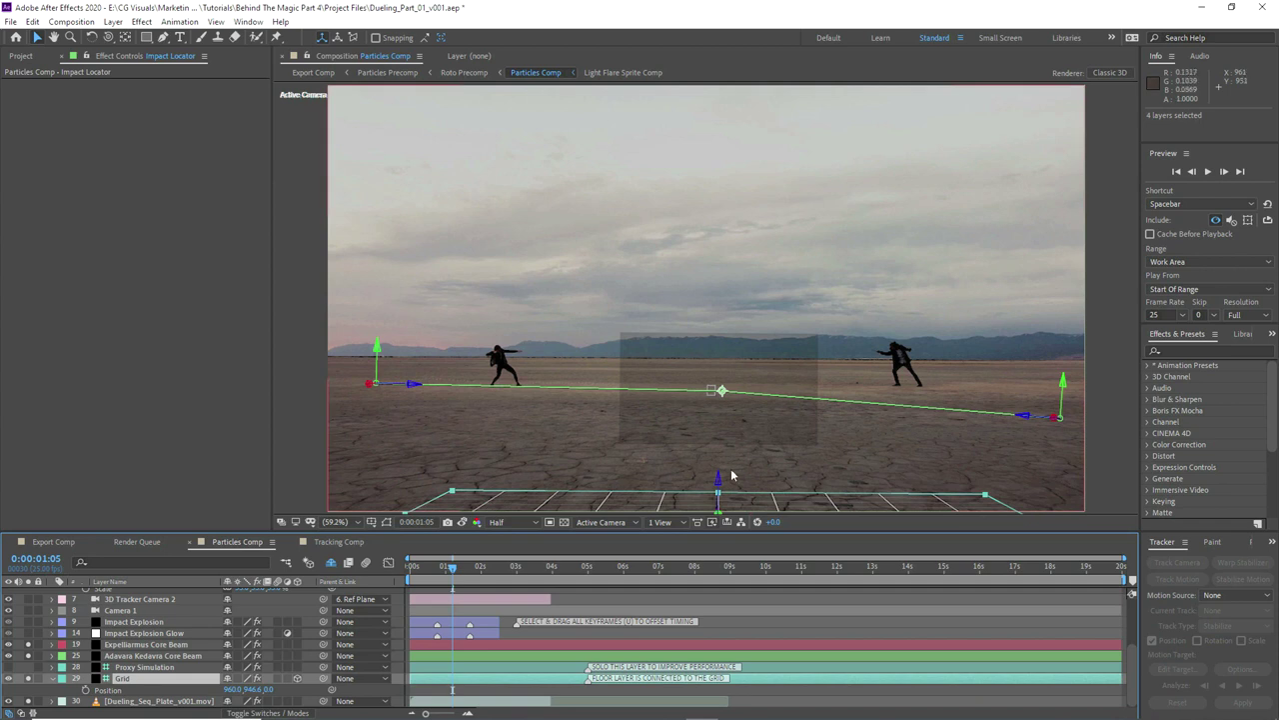
{"action": "scroll", "coordinate": [731, 444], "scroll_direction": "down", "scroll_amount": 2}
{"action": "key", "text": "v"}
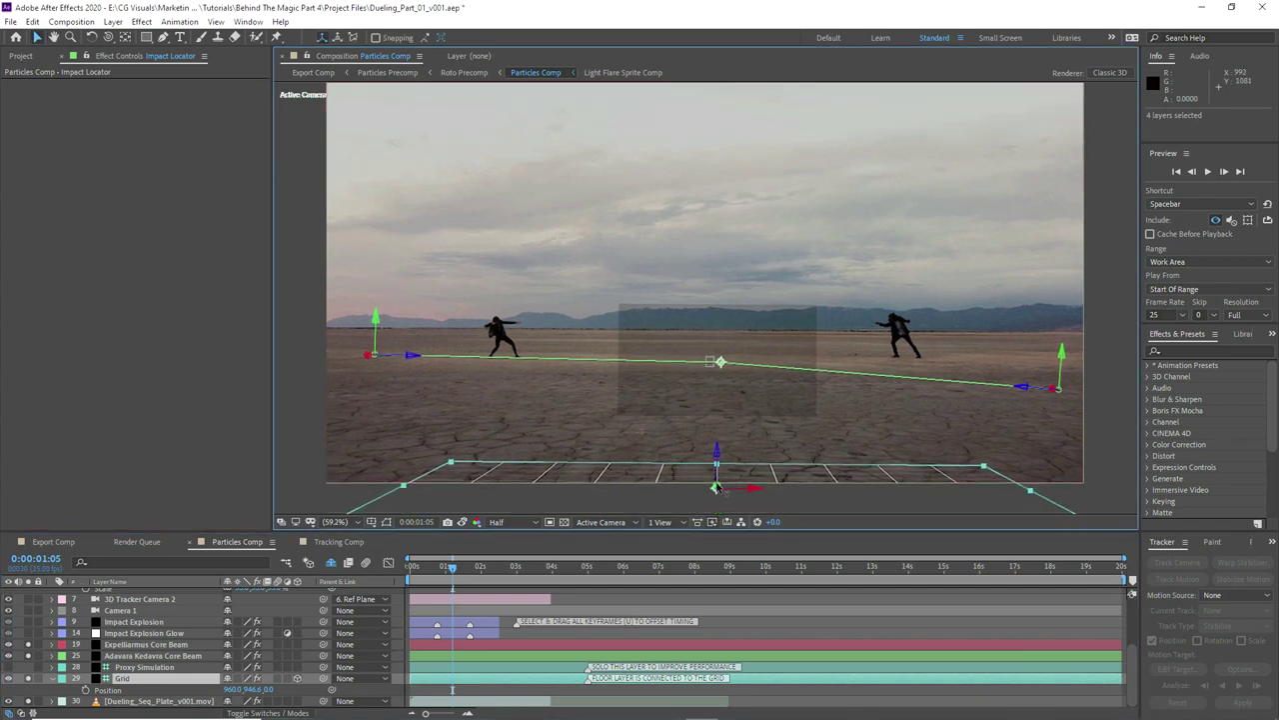
{"action": "left_click_drag", "start_coordinate": [717, 488], "coordinate": [812, 118]}
{"action": "key", "text": "h"}
{"action": "left_click_drag", "start_coordinate": [769, 338], "coordinate": [756, 379]}
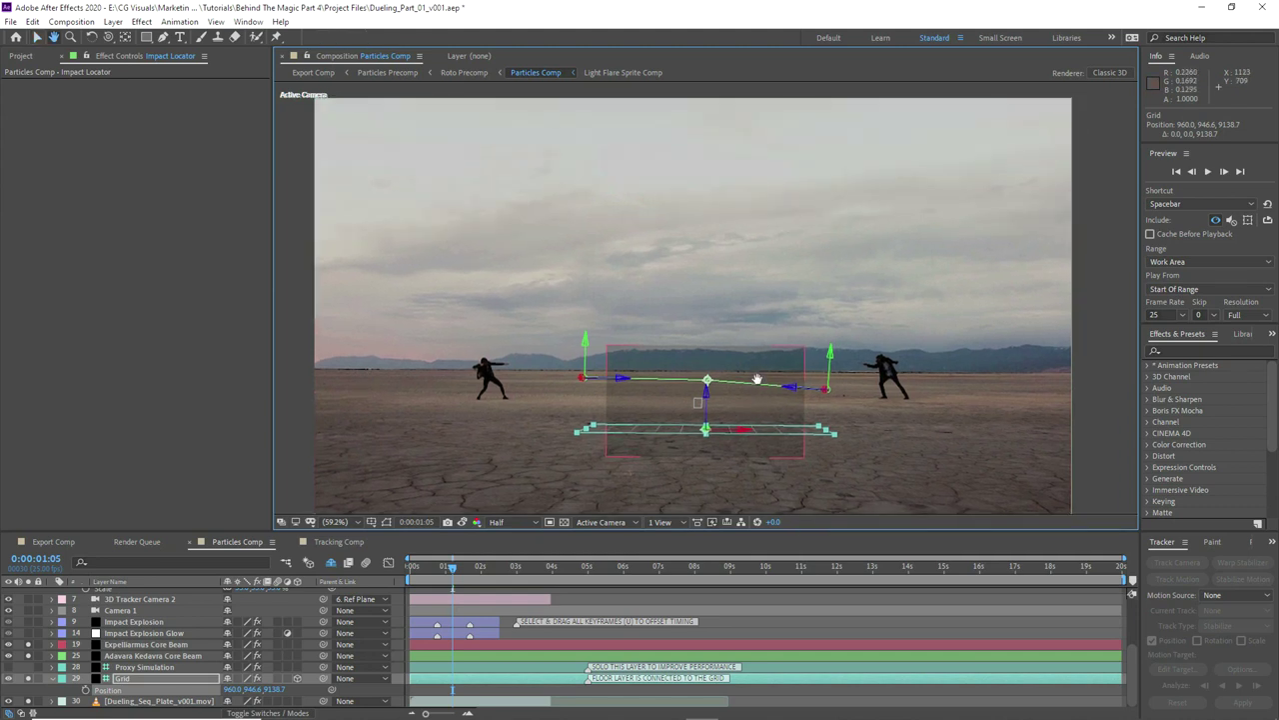
{"action": "key", "text": "v"}
{"action": "left_click_drag", "start_coordinate": [706, 430], "coordinate": [709, 395]}
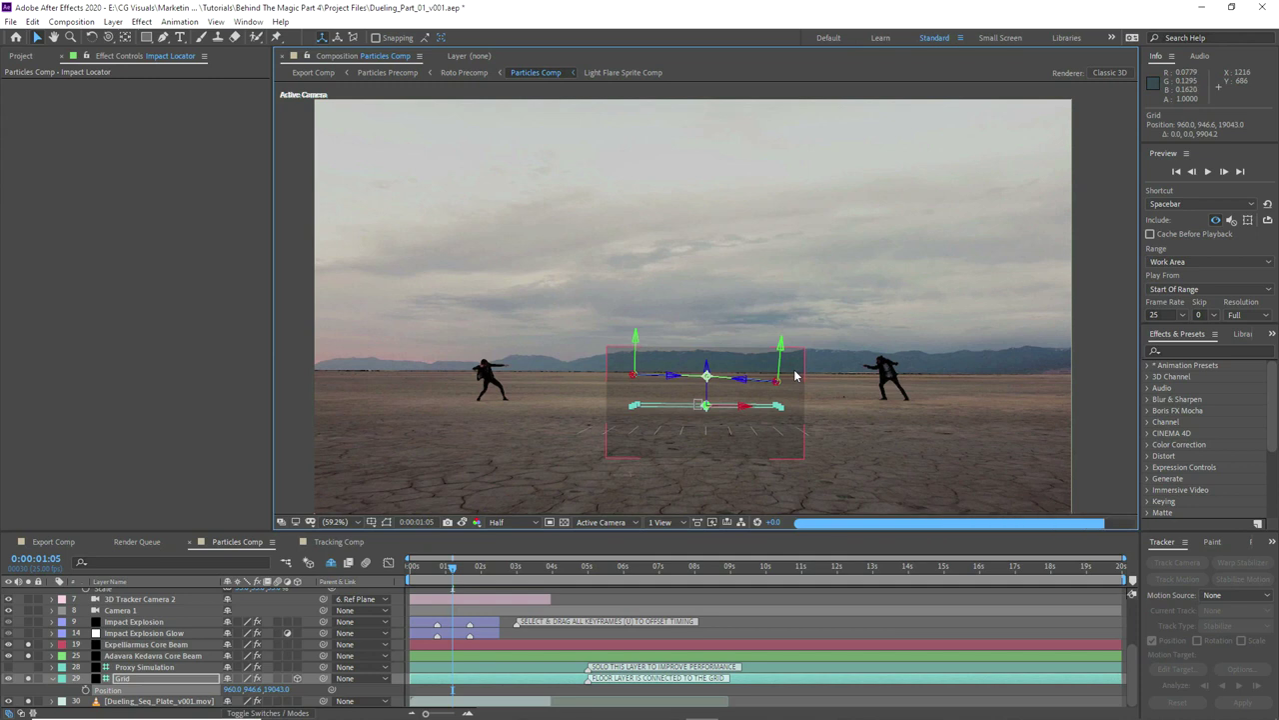
Step: Scale the Grid down to 196%, scrub through the shot to check it, and set the Grid's Y position to 540
{"action": "left_click", "coordinate": [52, 679]}
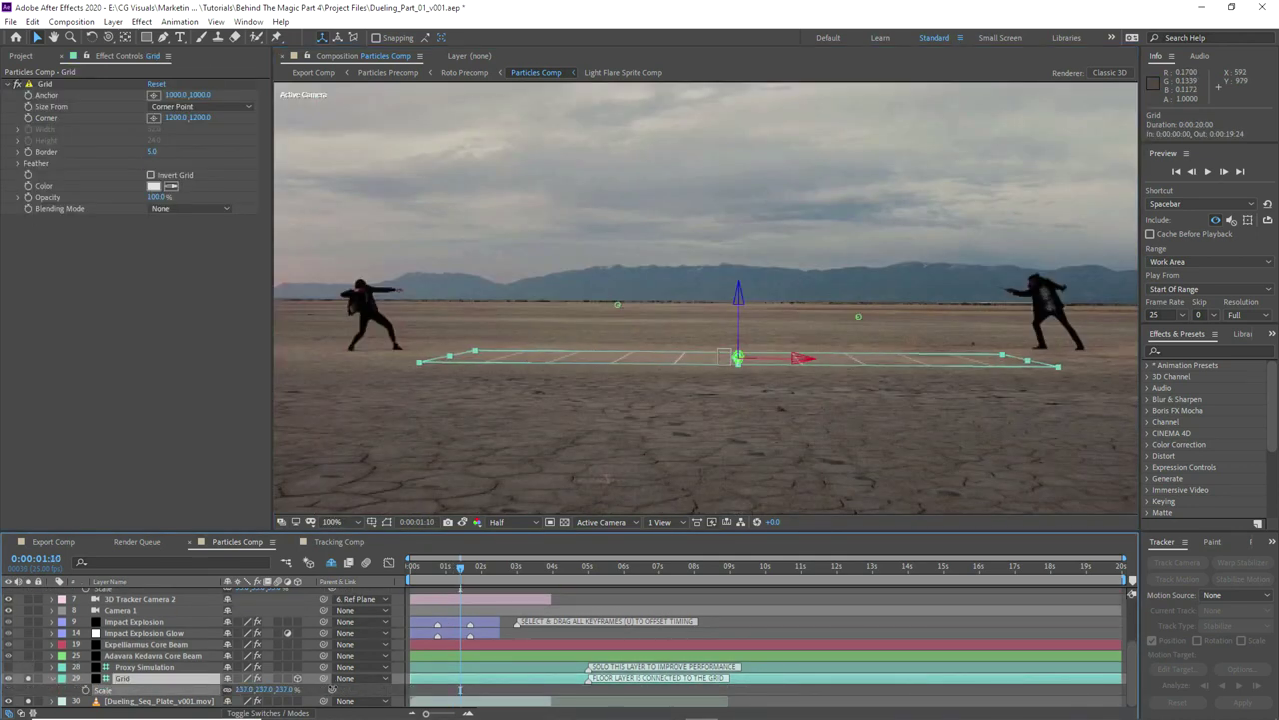
{"action": "left_click_drag", "start_coordinate": [332, 689], "coordinate": [291, 689]}
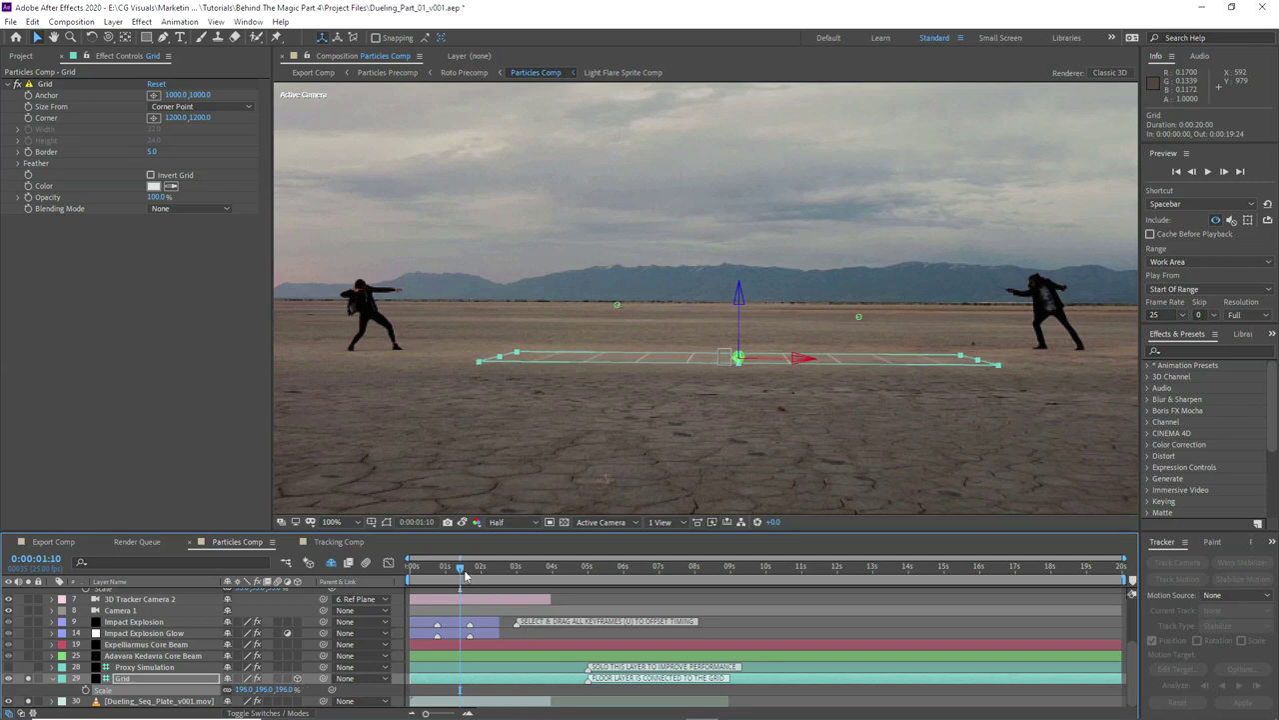
{"action": "mouse_move", "coordinate": [459, 569]}
{"action": "left_mouse_down"}
{"action": "mouse_move", "coordinate": [515, 575]}
{"action": "mouse_move", "coordinate": [458, 580]}
{"action": "mouse_move", "coordinate": [480, 582]}
{"action": "left_mouse_up"}
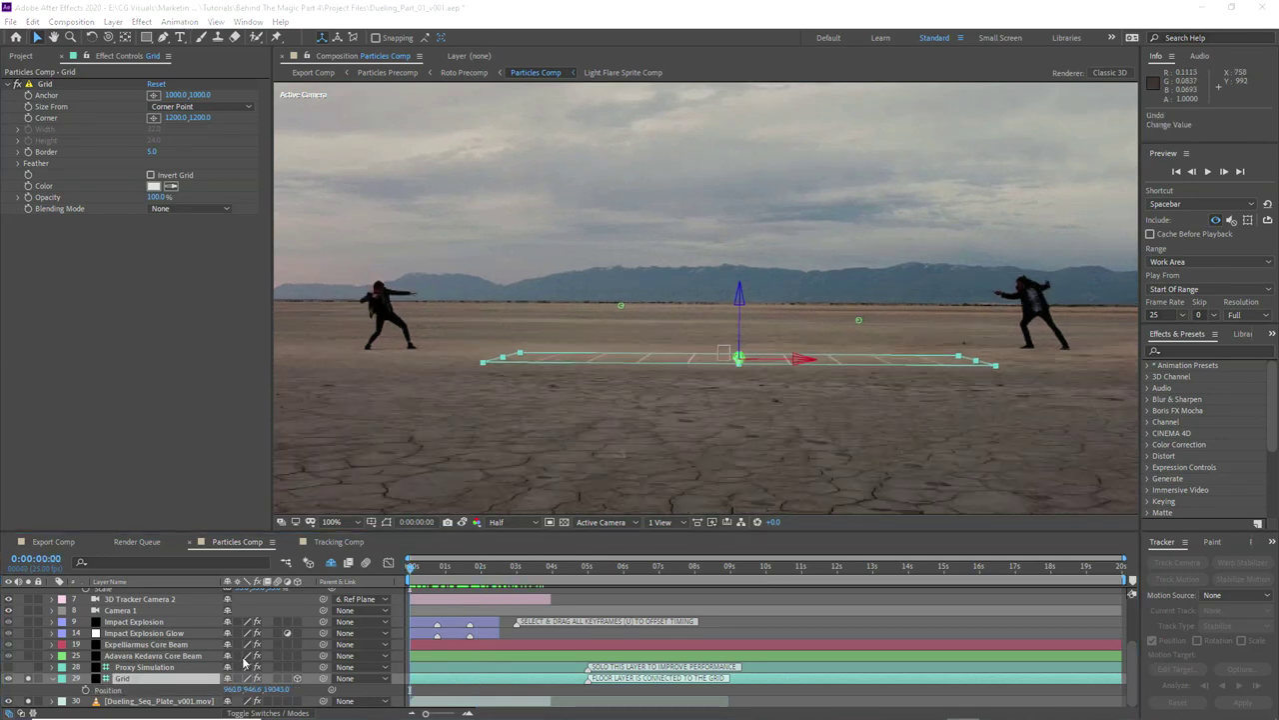
{"action": "left_click", "coordinate": [250, 690]}
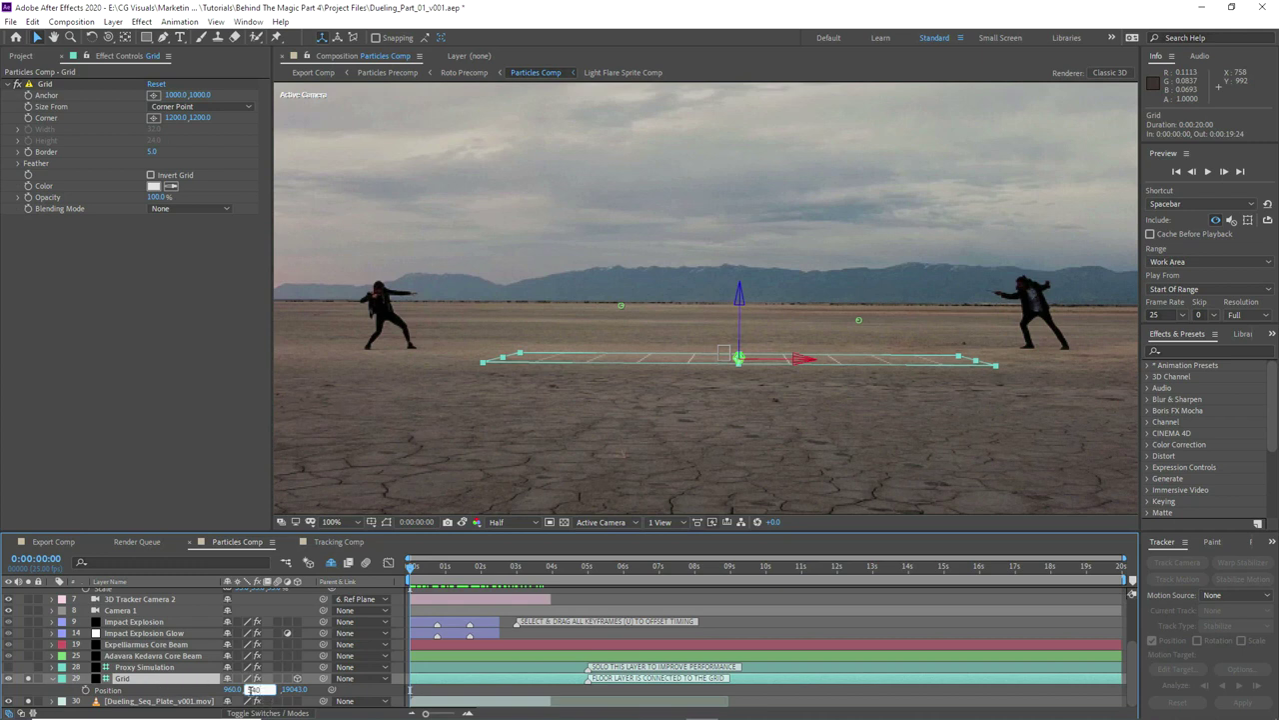
Step: Select the Impact Locator with all its position keyframes, both Casting Emitters and the Grid, and pull them forward to a Grid Z of 7933
{"action": "scroll", "coordinate": [140, 625], "scroll_direction": "up", "scroll_amount": 1}
{"action": "left_click", "coordinate": [130, 611]}
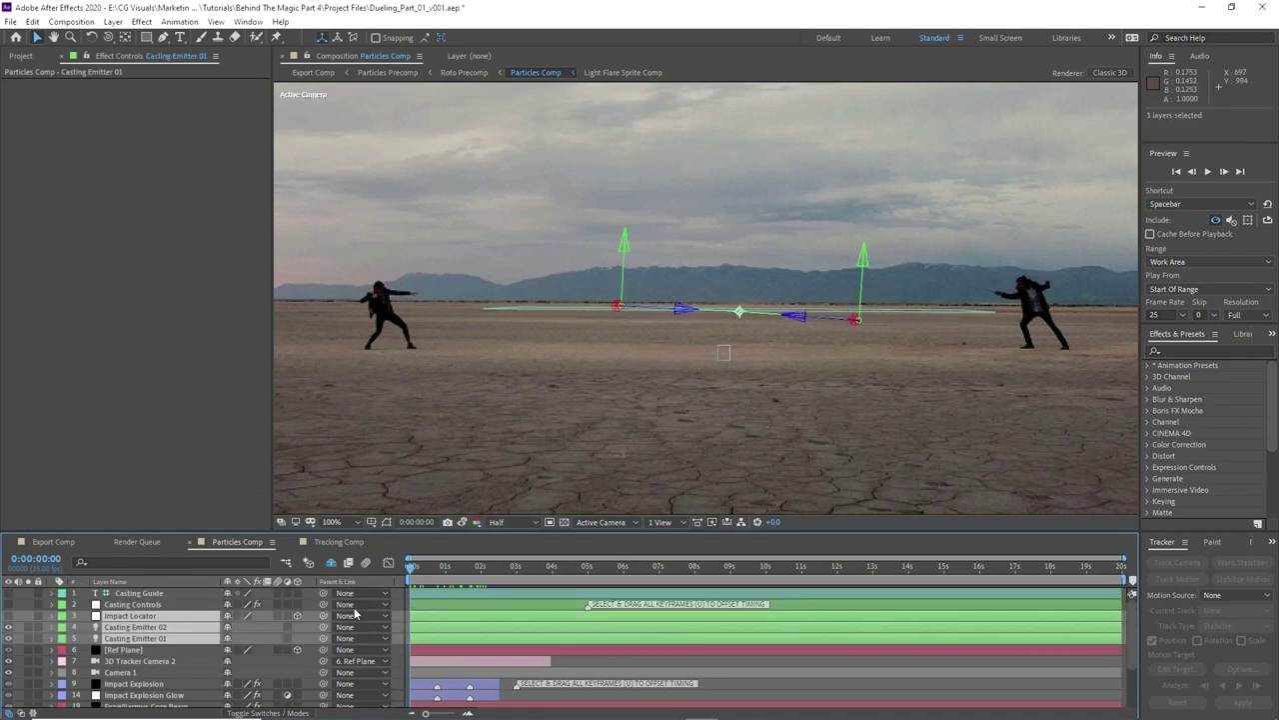
{"action": "key", "text": "p"}
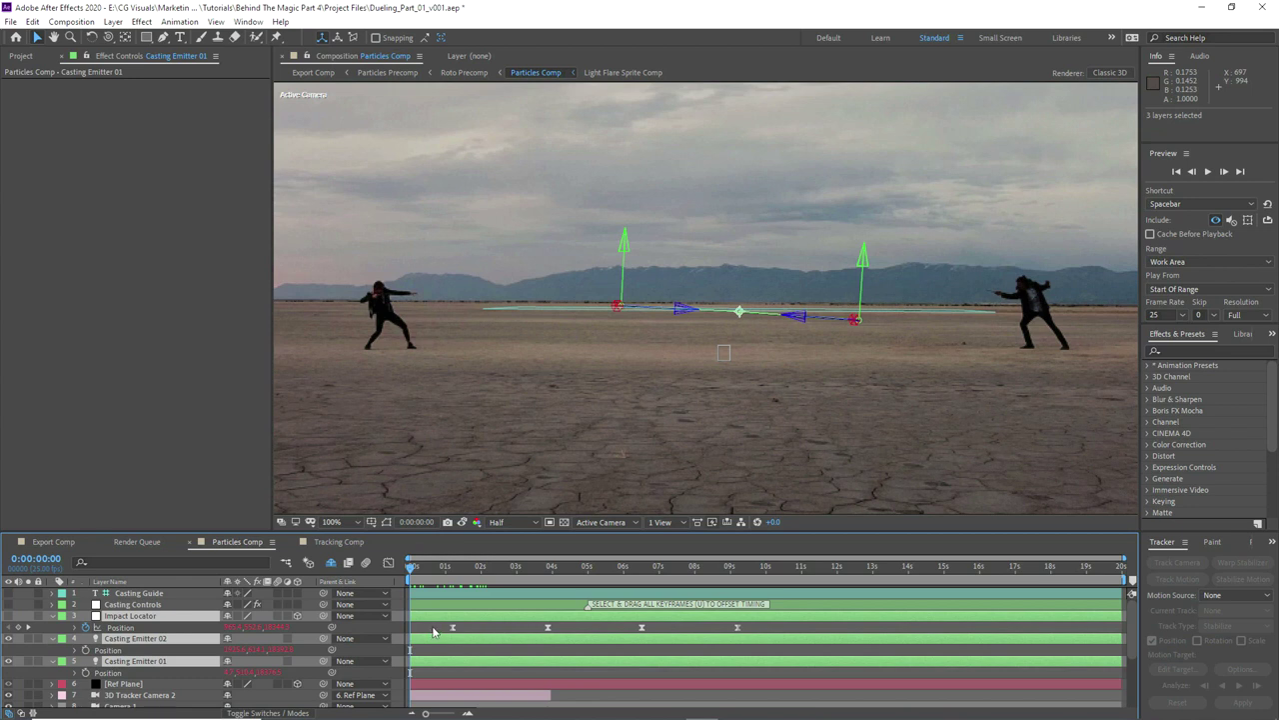
{"action": "left_click_drag", "start_coordinate": [433, 631], "coordinate": [753, 661]}
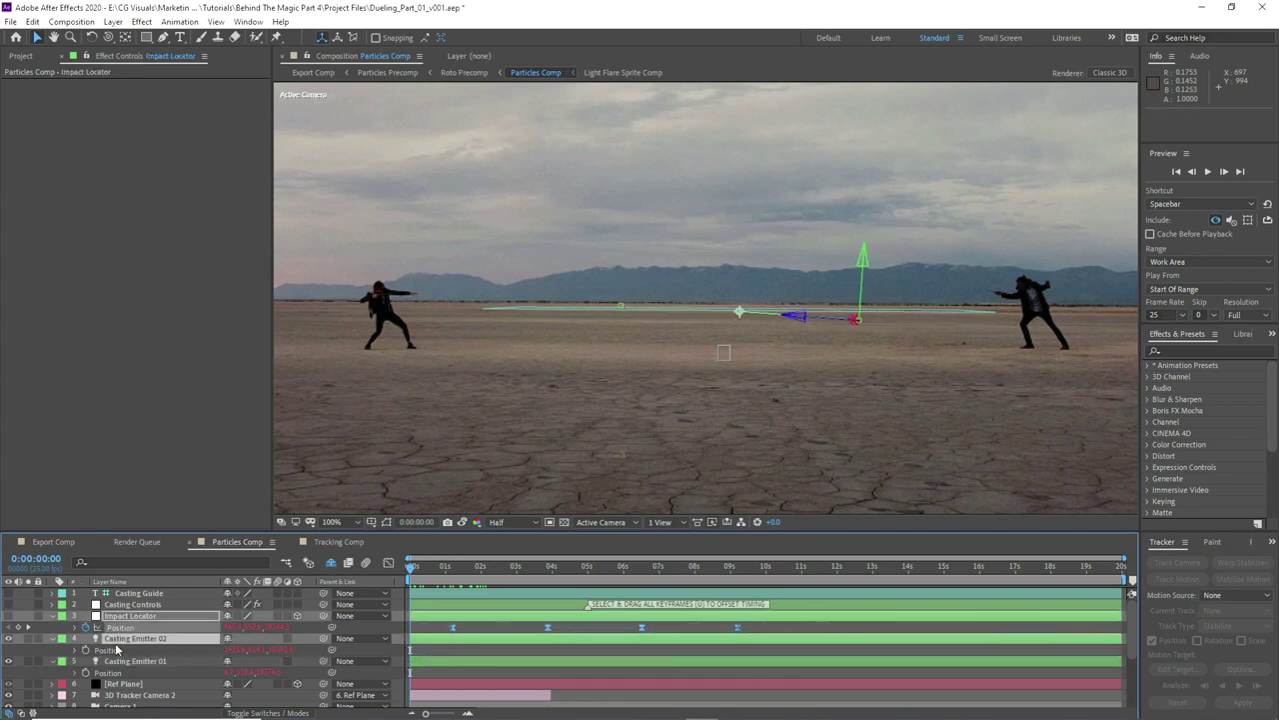
{"action": "left_click", "coordinate": [118, 662], "text": "ctrl"}
{"action": "scroll", "coordinate": [126, 670], "scroll_direction": "down", "scroll_amount": 3}
{"action": "left_click", "coordinate": [130, 679], "text": "ctrl"}
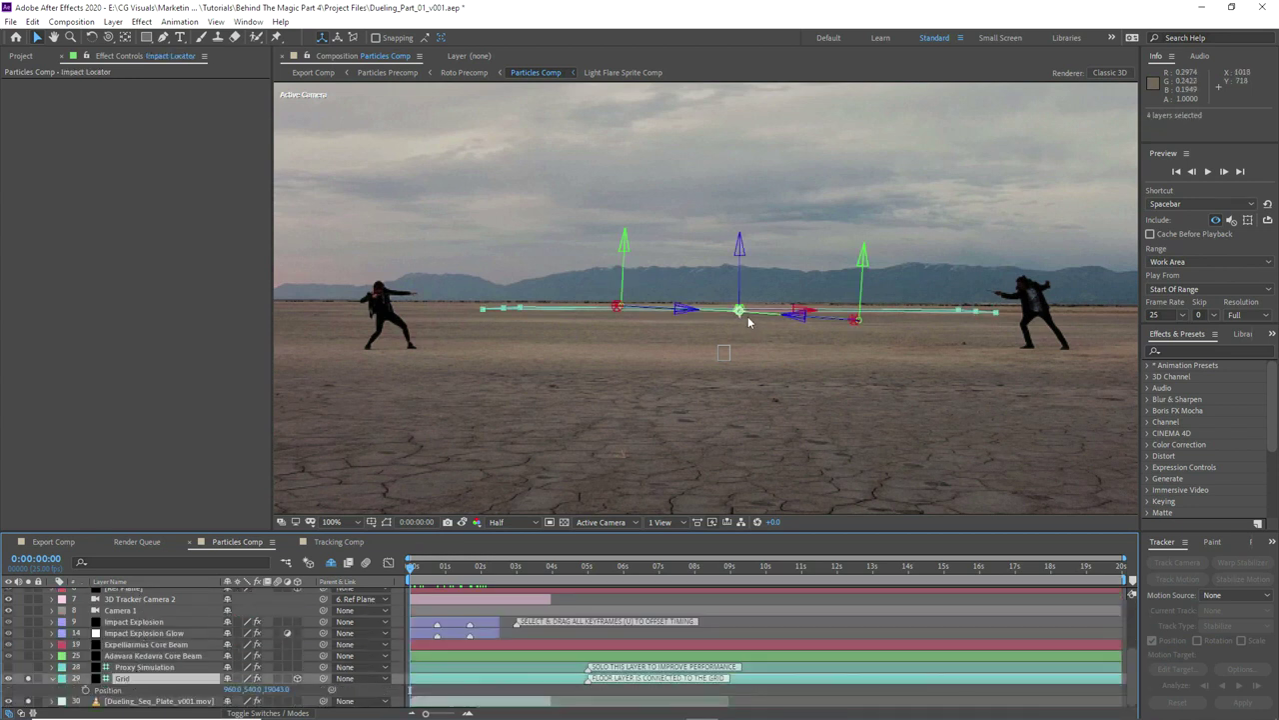
{"action": "left_click_drag", "start_coordinate": [741, 312], "coordinate": [683, 367]}
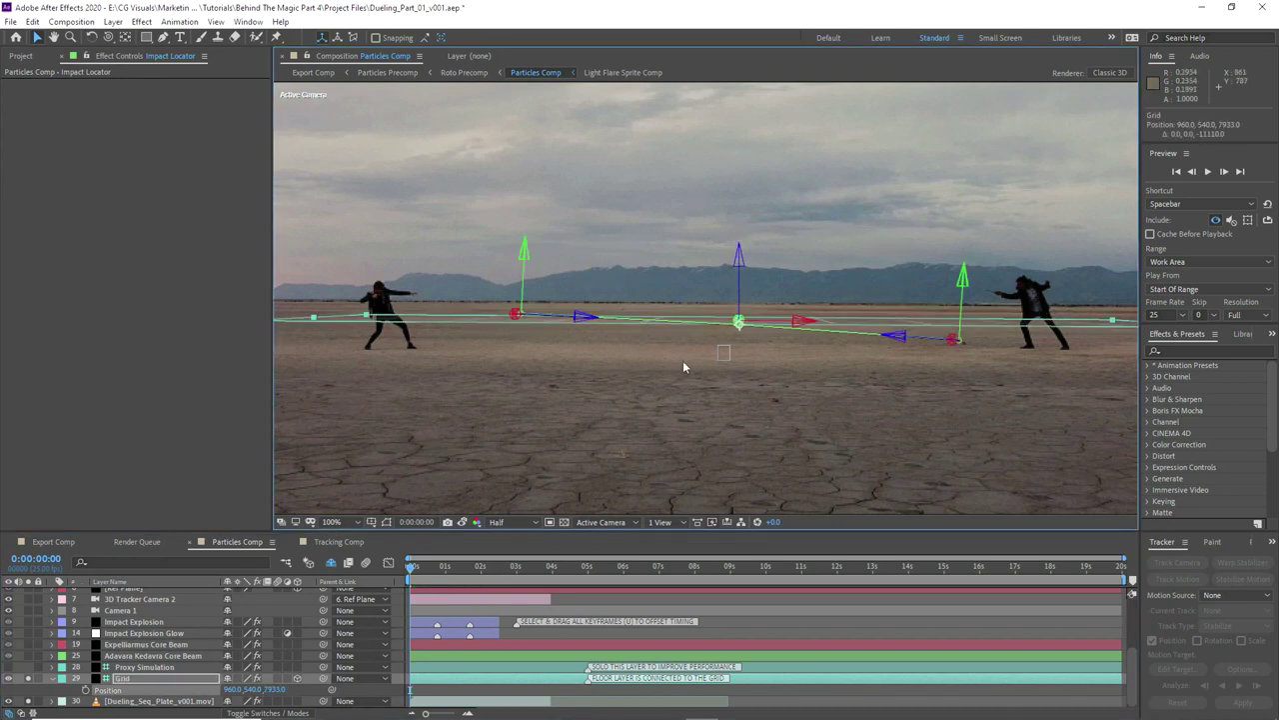
Step: Pull the Impact Locator, both Casting Emitters and the Grid further forward in depth to a Grid Z of 893
{"action": "left_click_drag", "start_coordinate": [738, 322], "coordinate": [597, 469]}
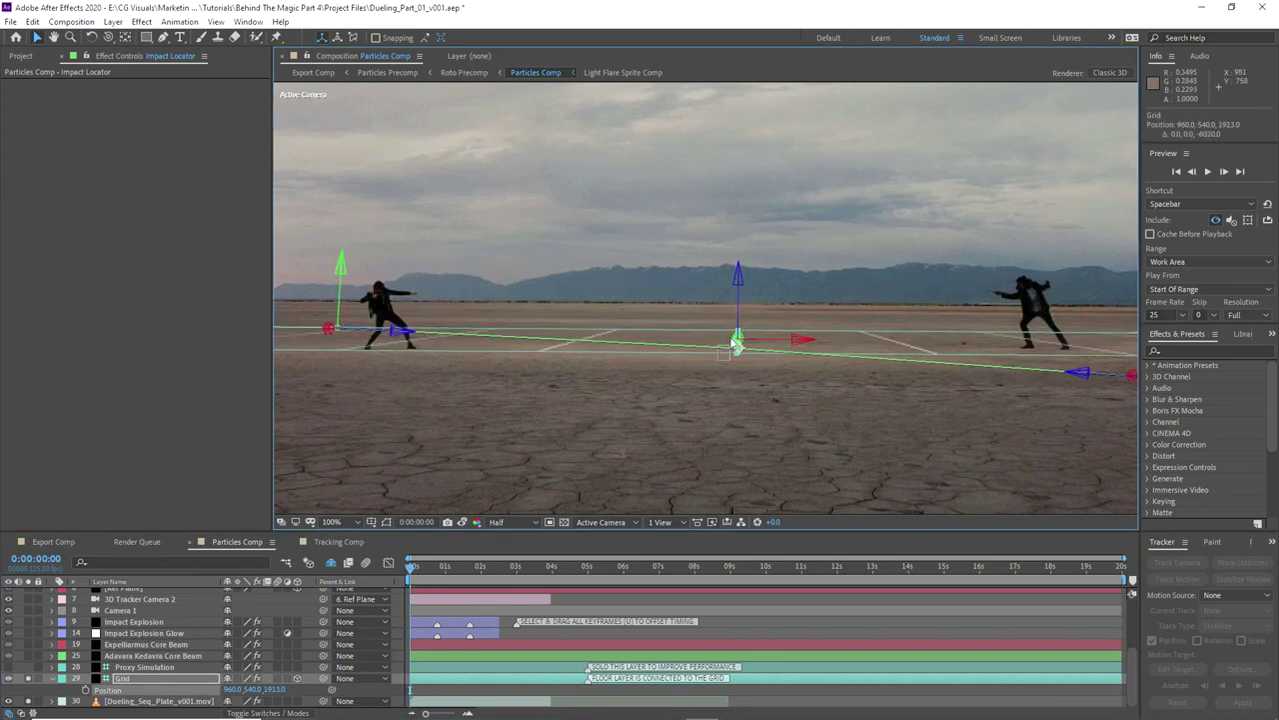
{"action": "left_click_drag", "start_coordinate": [739, 342], "coordinate": [686, 405]}
{"action": "mouse_move", "coordinate": [412, 567]}
{"action": "left_mouse_down"}
{"action": "mouse_move", "coordinate": [471, 566]}
{"action": "mouse_move", "coordinate": [391, 574]}
{"action": "left_mouse_up"}
Step: Scale the Ref Plane down to 53.9% so the tracked camera matches the duelists' spacing
{"action": "scroll", "coordinate": [156, 623], "scroll_direction": "up", "scroll_amount": 1}
{"action": "left_click", "coordinate": [138, 632]}
{"action": "left_click", "coordinate": [134, 623]}
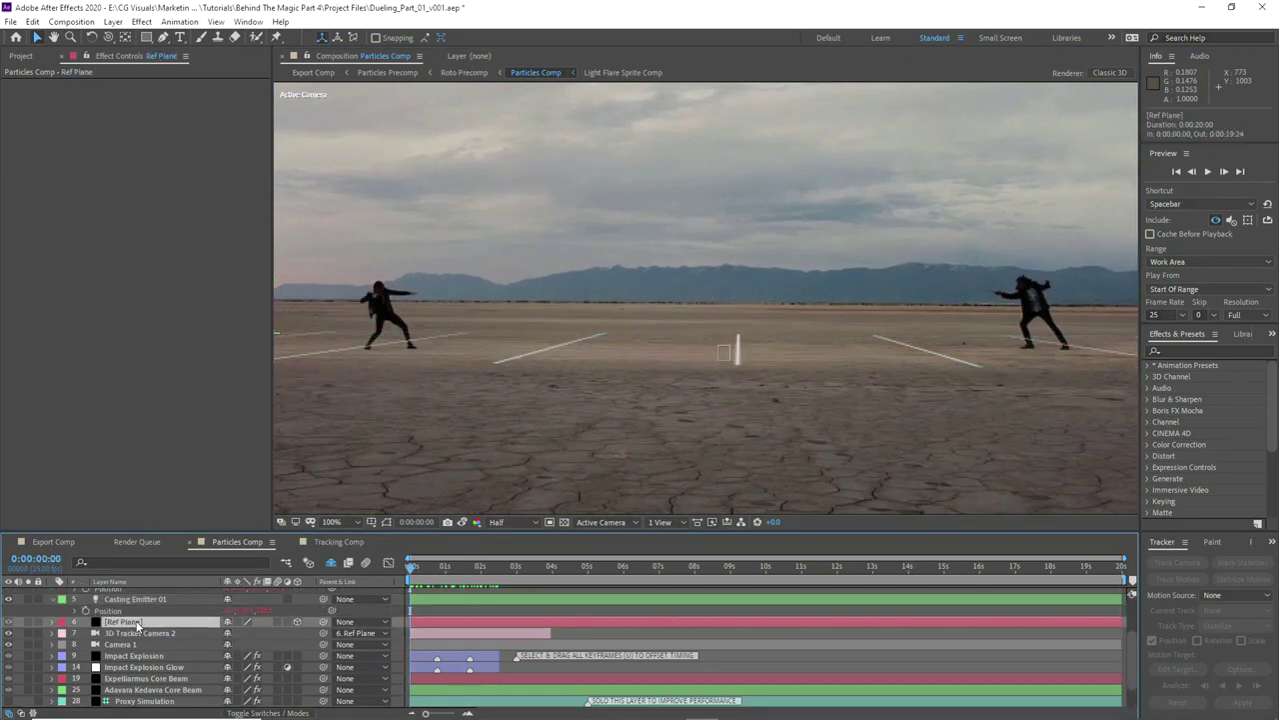
{"action": "key", "text": "s"}
{"action": "left_click_drag", "start_coordinate": [262, 633], "coordinate": [373, 621]}
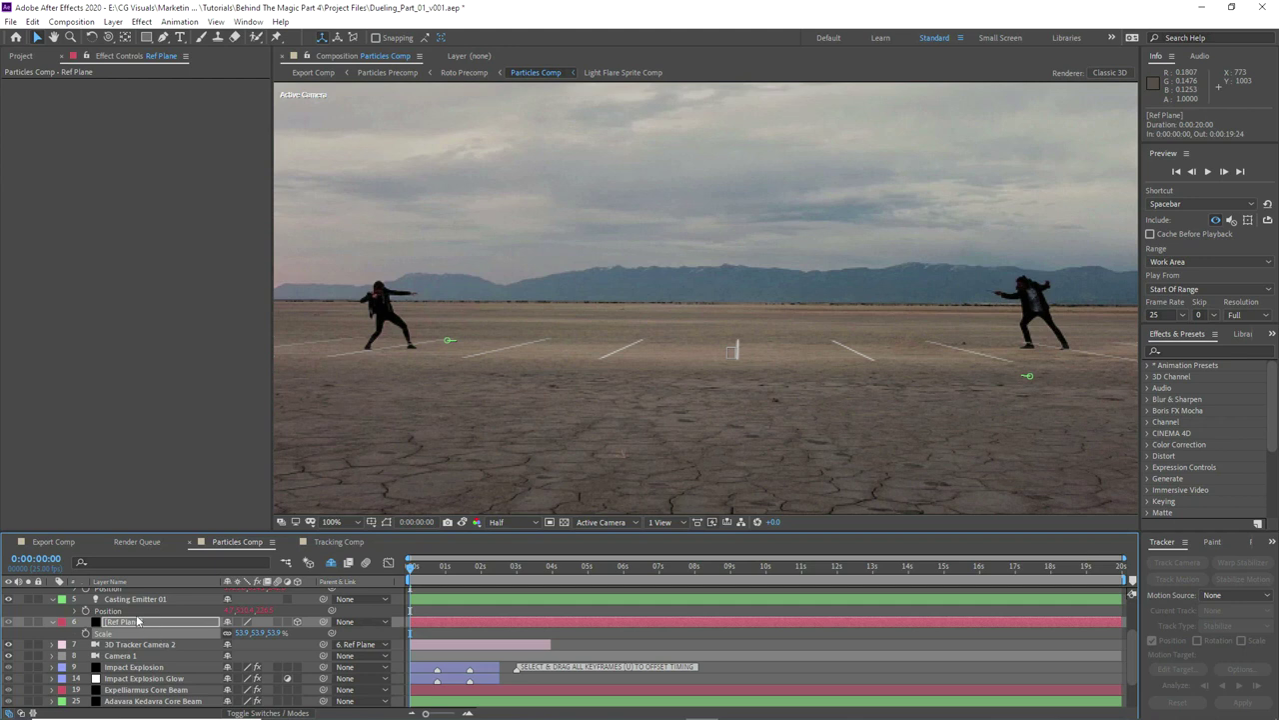
Step: Scrub through the shot, select both Casting Emitters and the Impact Locator, and raise them to a Casting Emitter 02 Y position of 454.9
{"action": "scroll", "coordinate": [138, 621], "scroll_direction": "up", "scroll_amount": 1}
{"action": "left_click", "coordinate": [135, 633], "text": "ctrl"}
{"action": "left_click", "coordinate": [135, 610], "text": "ctrl"}
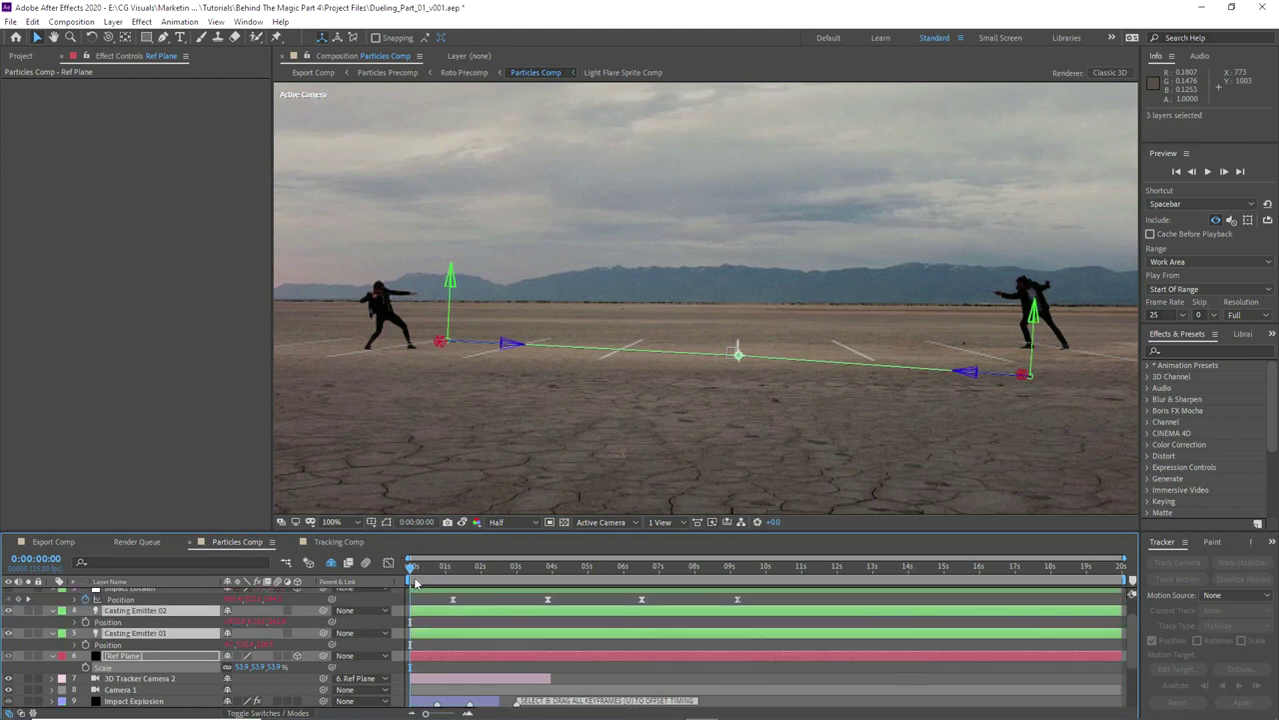
{"action": "key", "text": "space"}
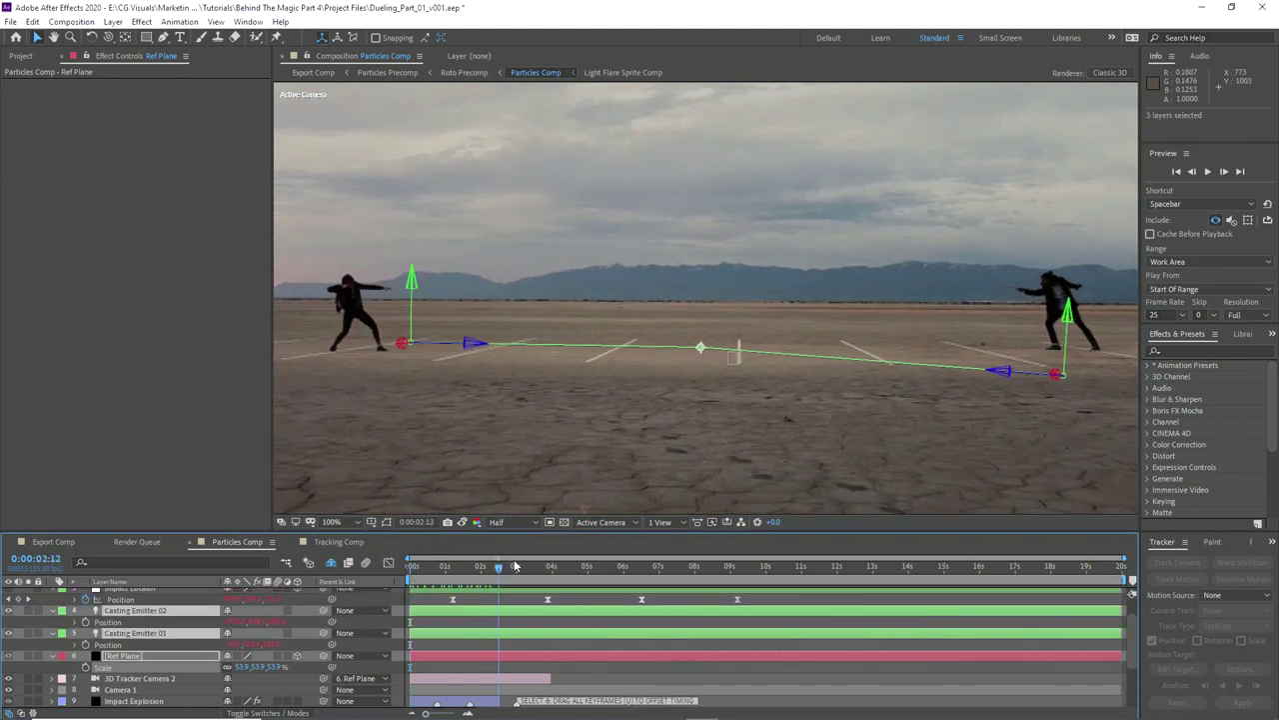
{"action": "left_click_drag", "start_coordinate": [474, 571], "coordinate": [400, 578]}
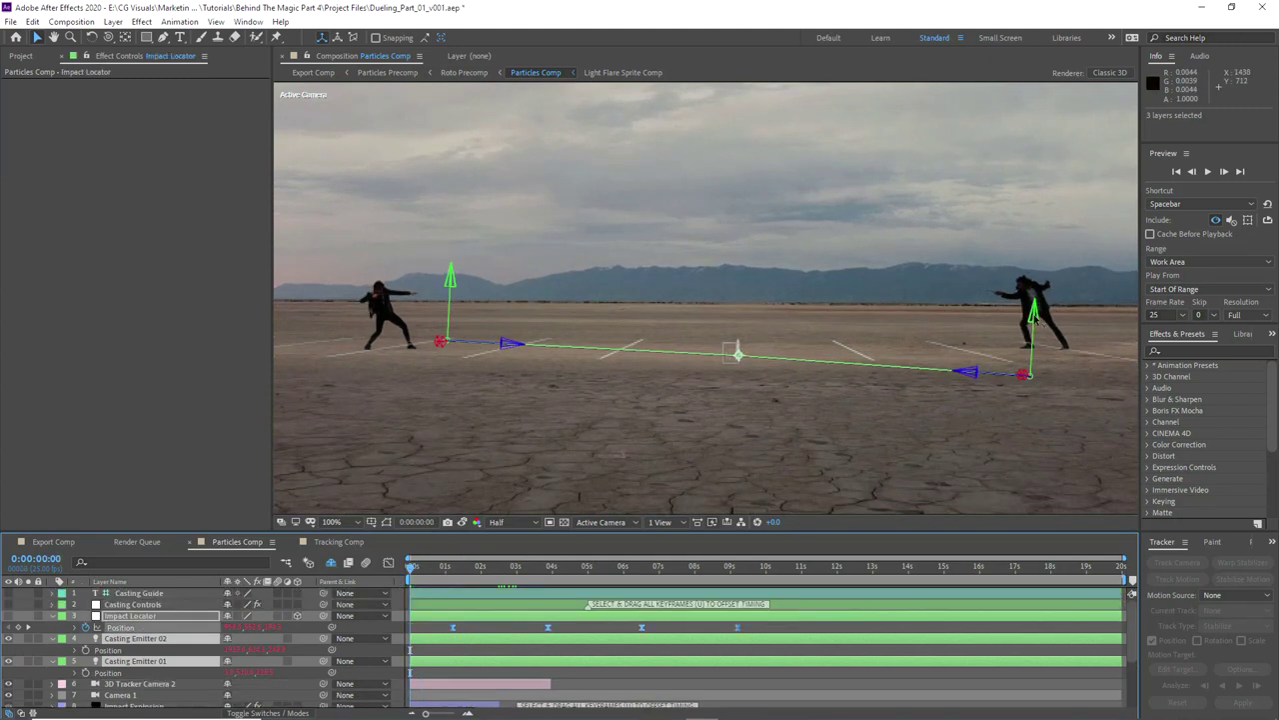
{"action": "left_click_drag", "start_coordinate": [1033, 314], "coordinate": [1020, 220]}
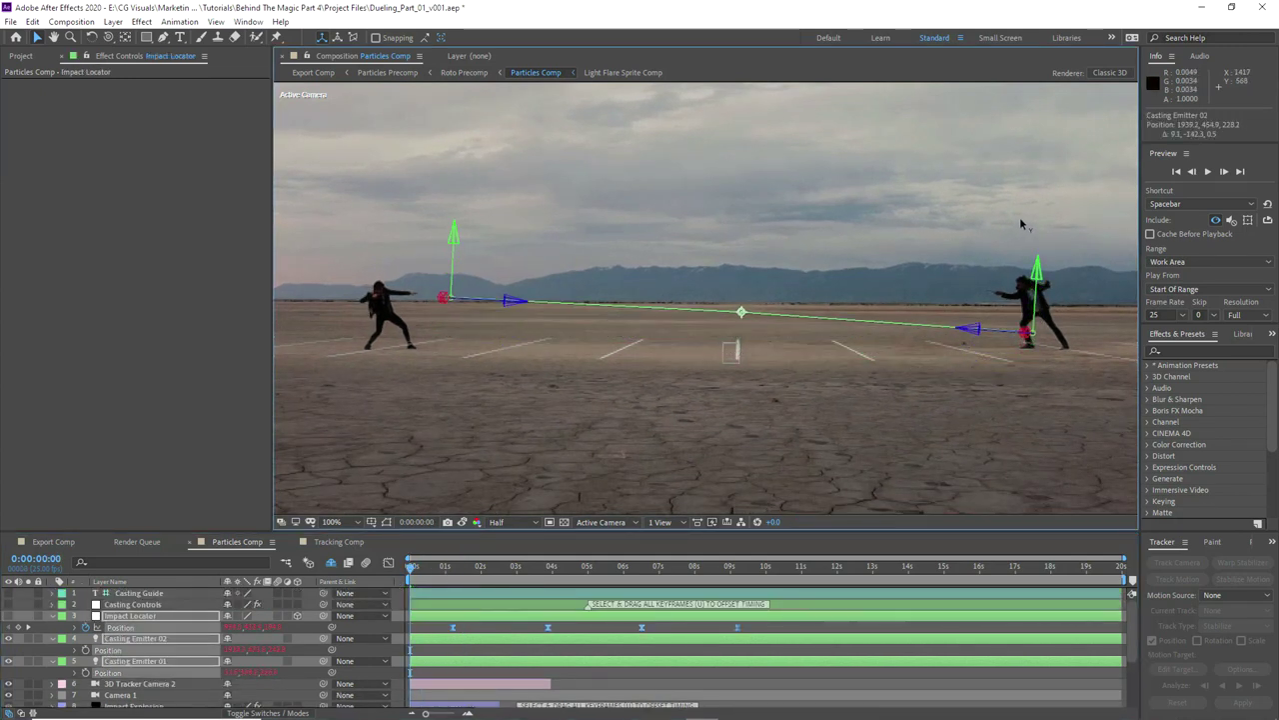
Step: Move the Impact Locator between the duelists to 842.0, 355.3, 194.9 at 0:00:01:05
{"action": "left_click", "coordinate": [140, 605]}
{"action": "left_click", "coordinate": [142, 615]}
{"action": "left_click", "coordinate": [452, 567]}
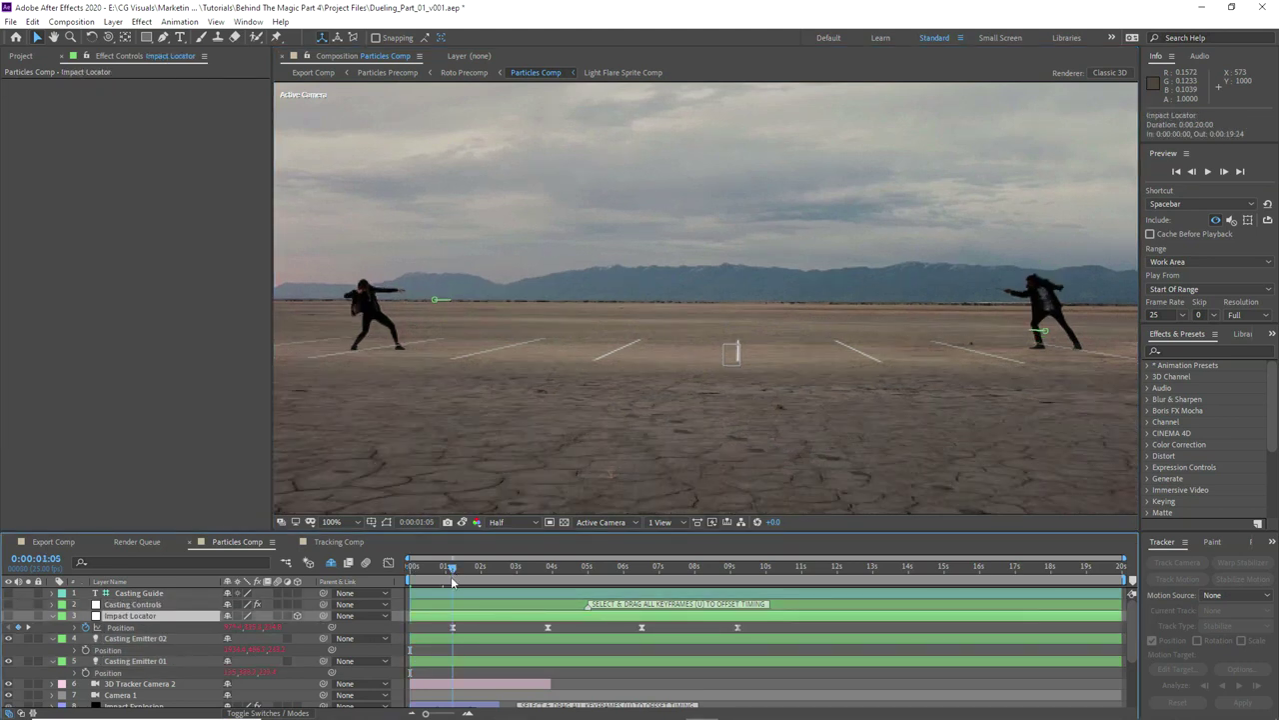
{"action": "left_click_drag", "start_coordinate": [760, 329], "coordinate": [720, 314]}
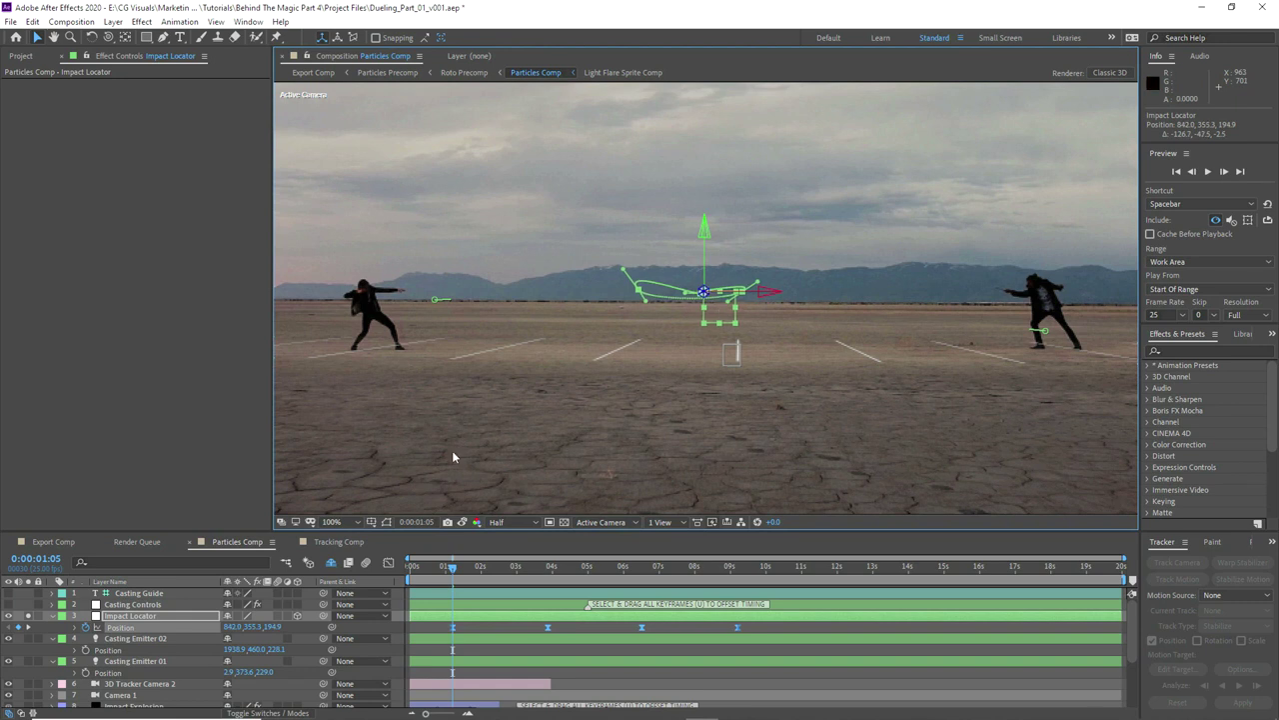
Step: Place Casting Emitter 01 at the left duelist's outstretched hand and Casting Emitter 02 at the right duelist's hand
{"action": "left_click", "coordinate": [132, 663]}
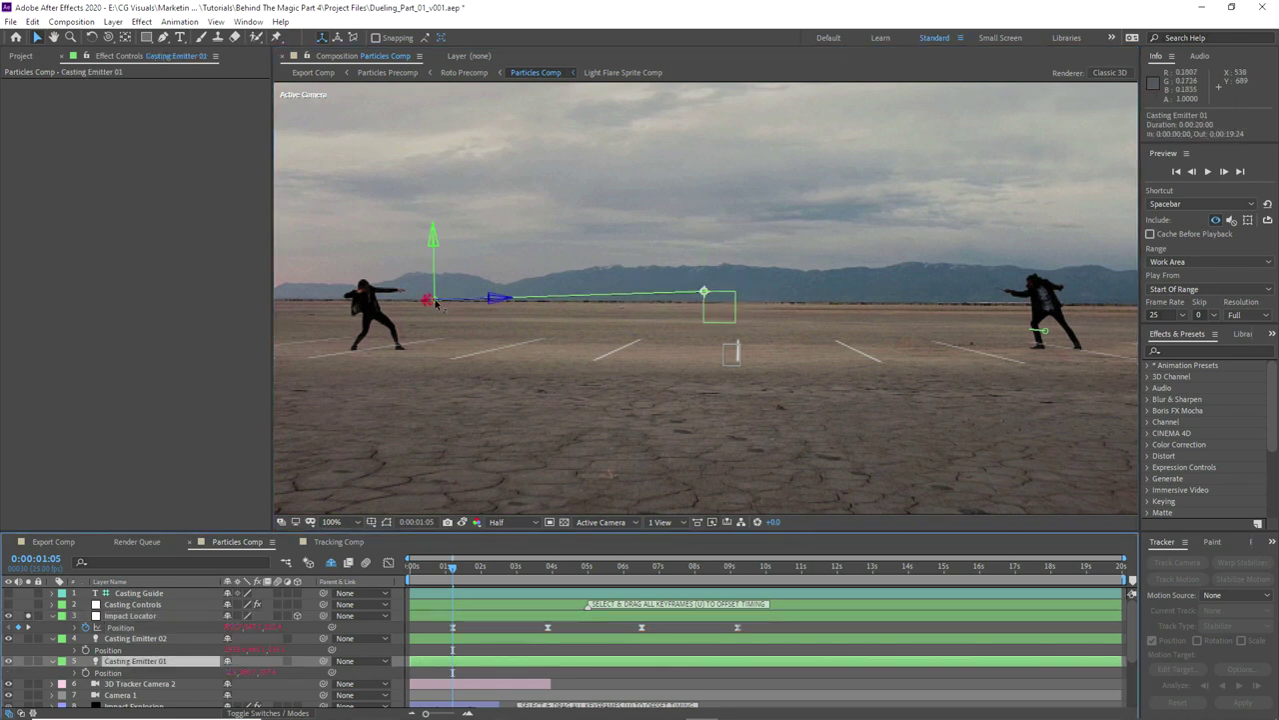
{"action": "left_click_drag", "start_coordinate": [436, 307], "coordinate": [390, 295]}
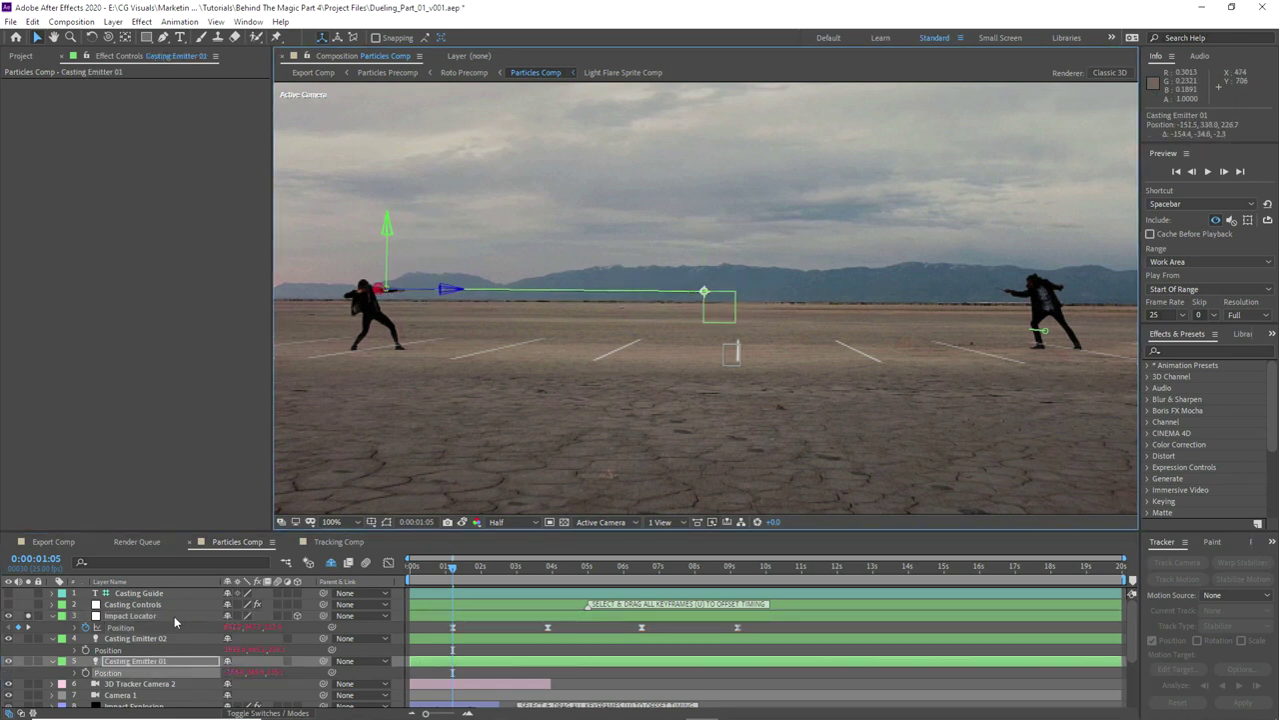
{"action": "left_click", "coordinate": [146, 639]}
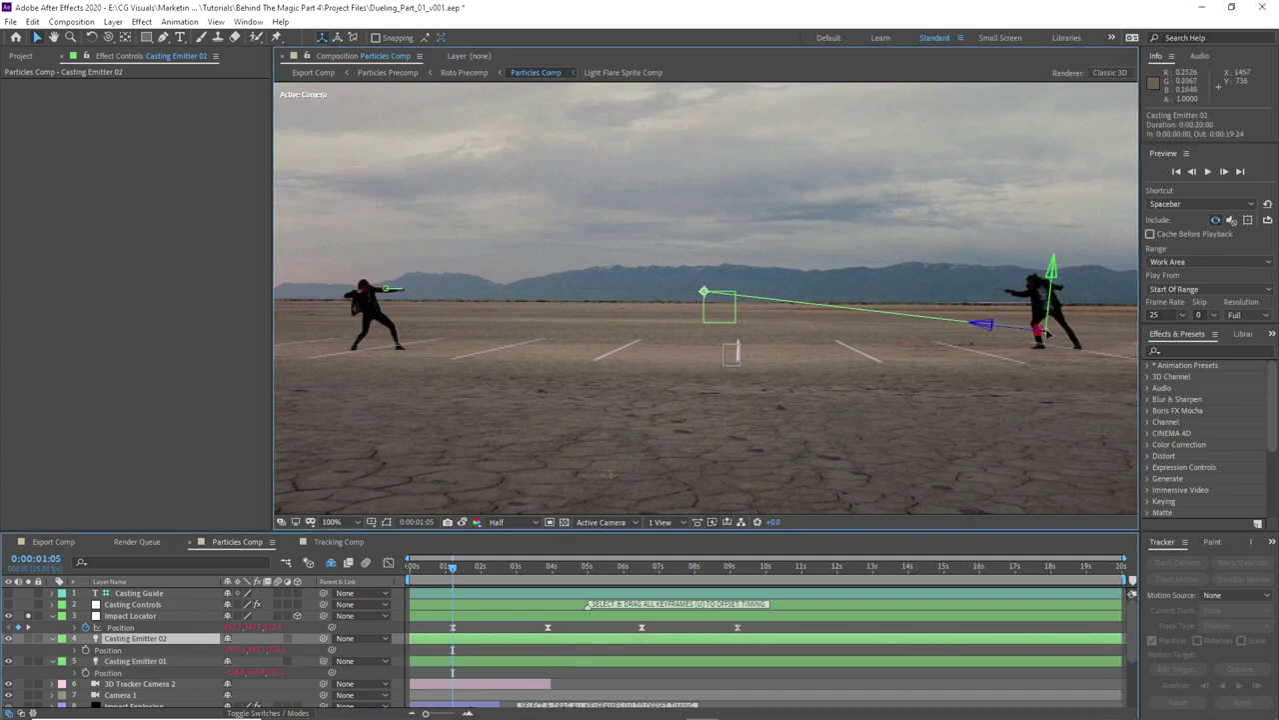
{"action": "left_click_drag", "start_coordinate": [1046, 332], "coordinate": [1000, 290]}
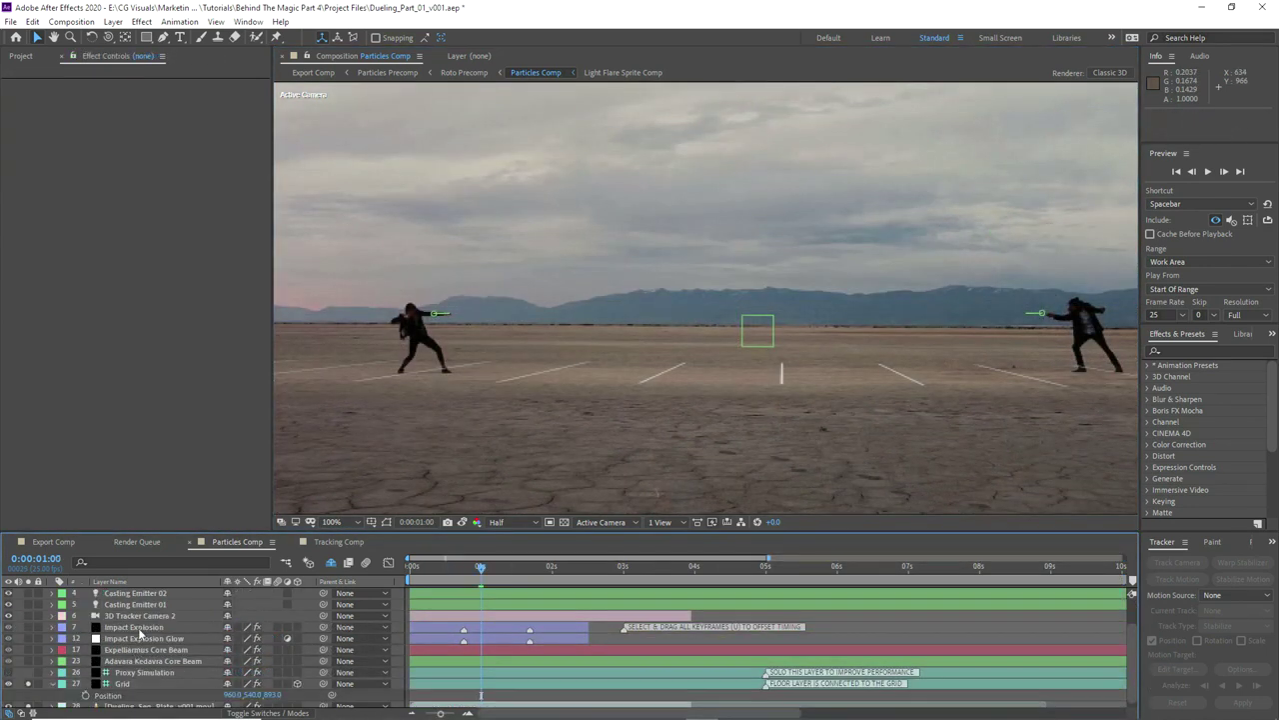
Step: Shift the 3D Tracker Camera 2 and Dueling_Seq_Plate_v001.mov layers together so both start at 0:00:01:00
{"action": "left_click", "coordinate": [140, 611]}
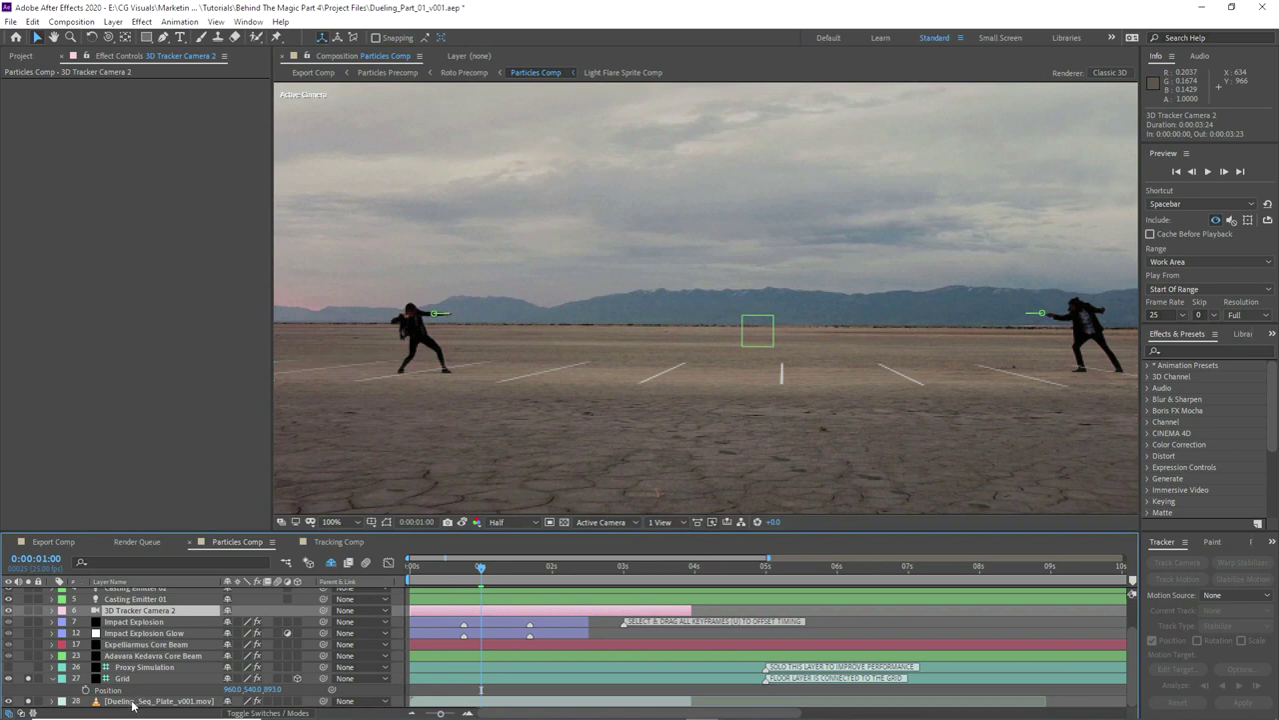
{"action": "left_click", "coordinate": [132, 702], "text": "ctrl"}
{"action": "left_click_drag", "start_coordinate": [447, 615], "coordinate": [506, 611]}
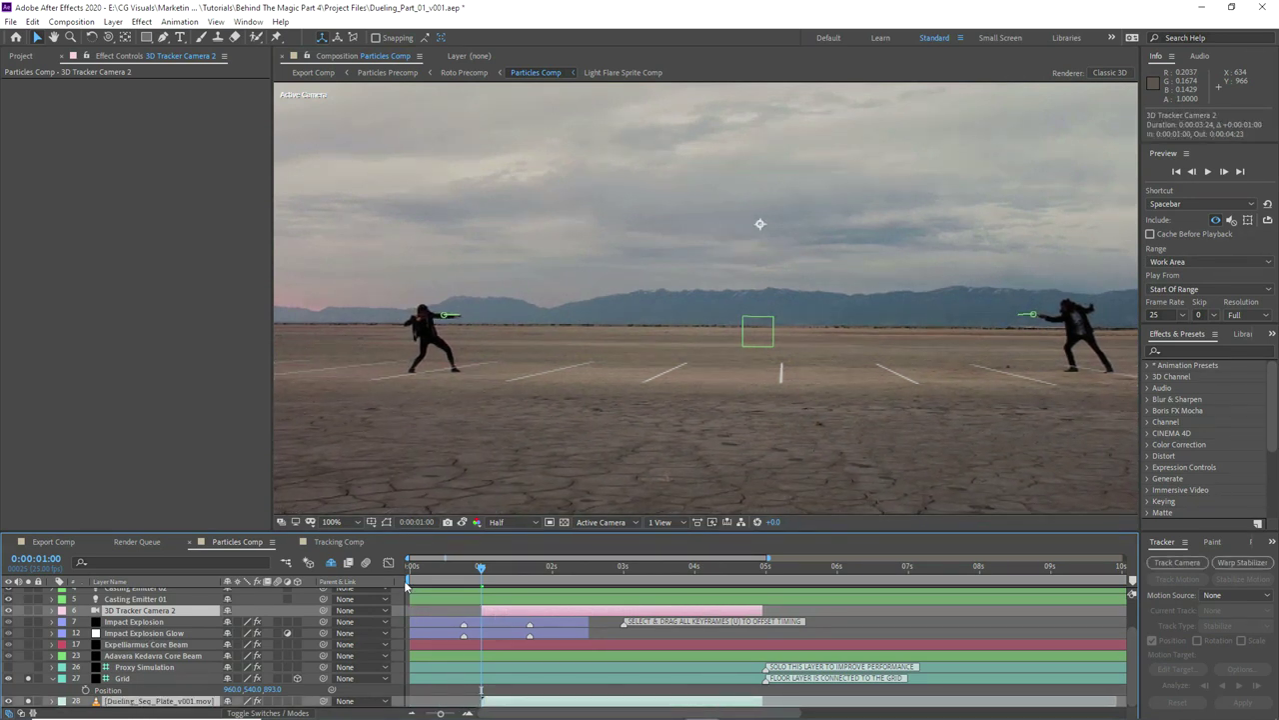
Step: Set the work area from 0:00:01:00 to 0:00:04:23 and check the soloed core beams at several frames
{"action": "left_click_drag", "start_coordinate": [410, 580], "coordinate": [478, 579]}
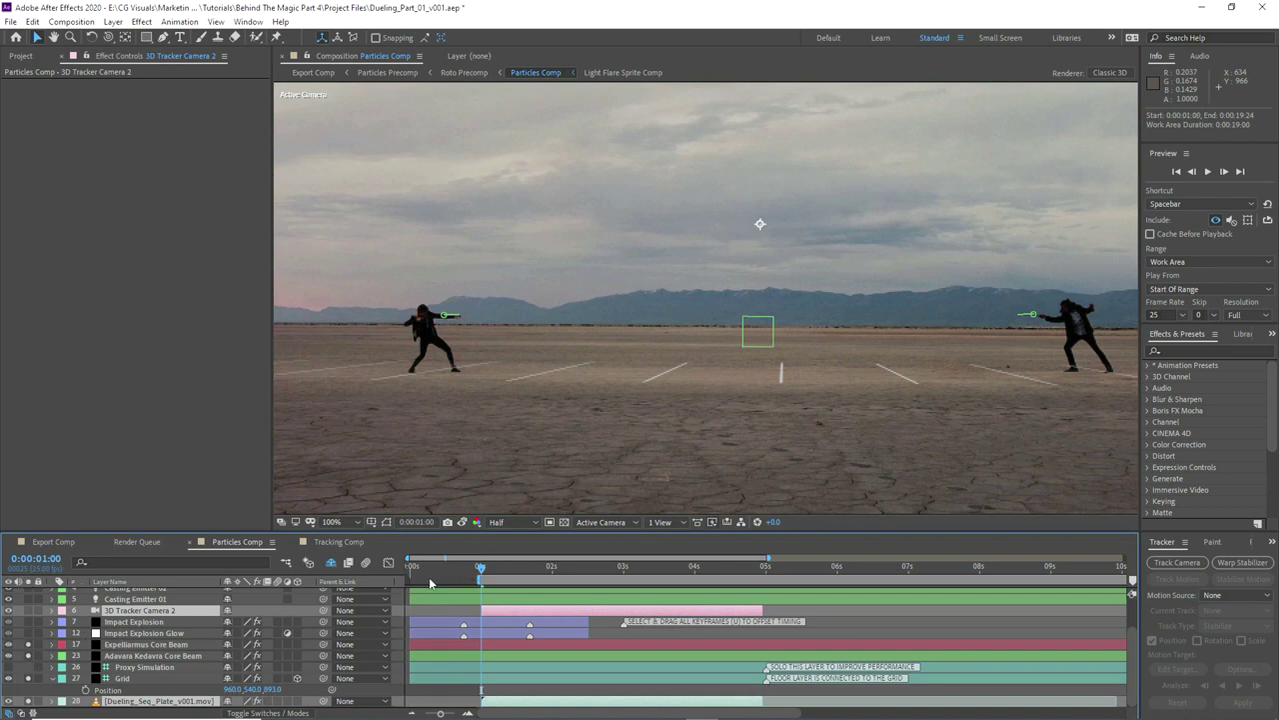
{"action": "left_click_drag", "start_coordinate": [767, 557], "coordinate": [597, 611]}
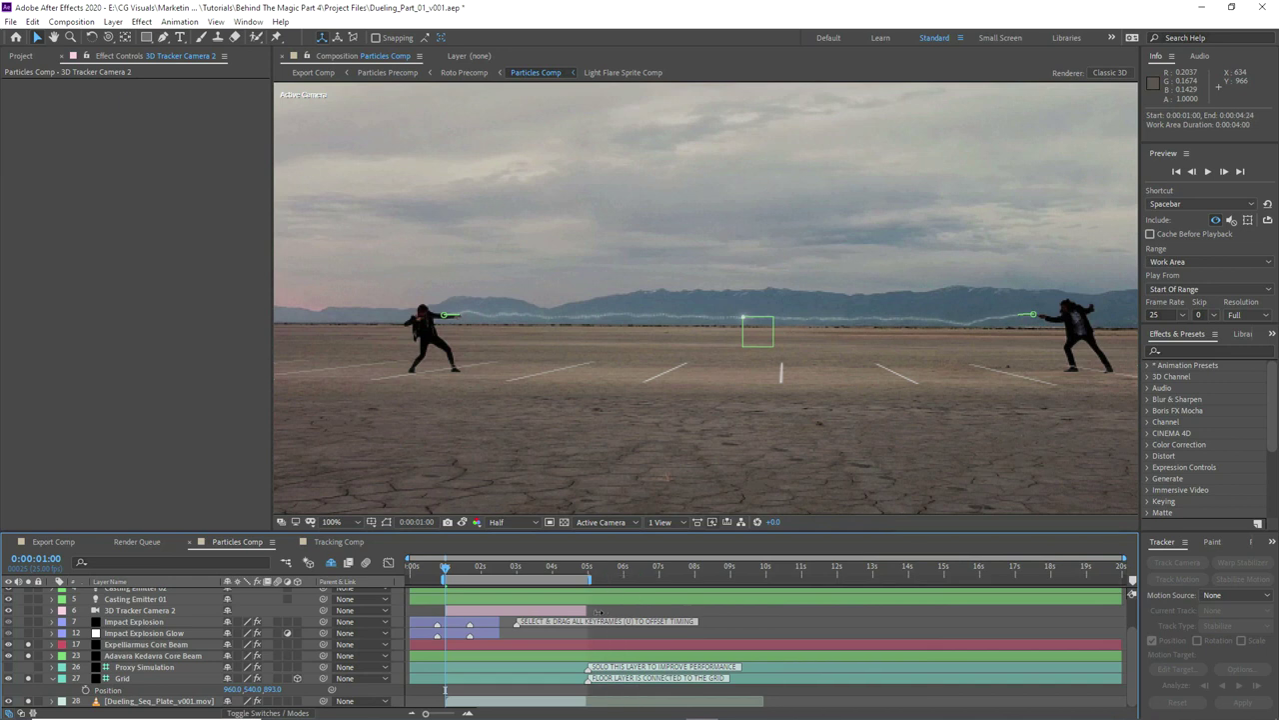
{"action": "left_click", "coordinate": [466, 711]}
{"action": "left_click", "coordinate": [467, 712]}
{"action": "left_click_drag", "start_coordinate": [1021, 577], "coordinate": [1014, 578]}
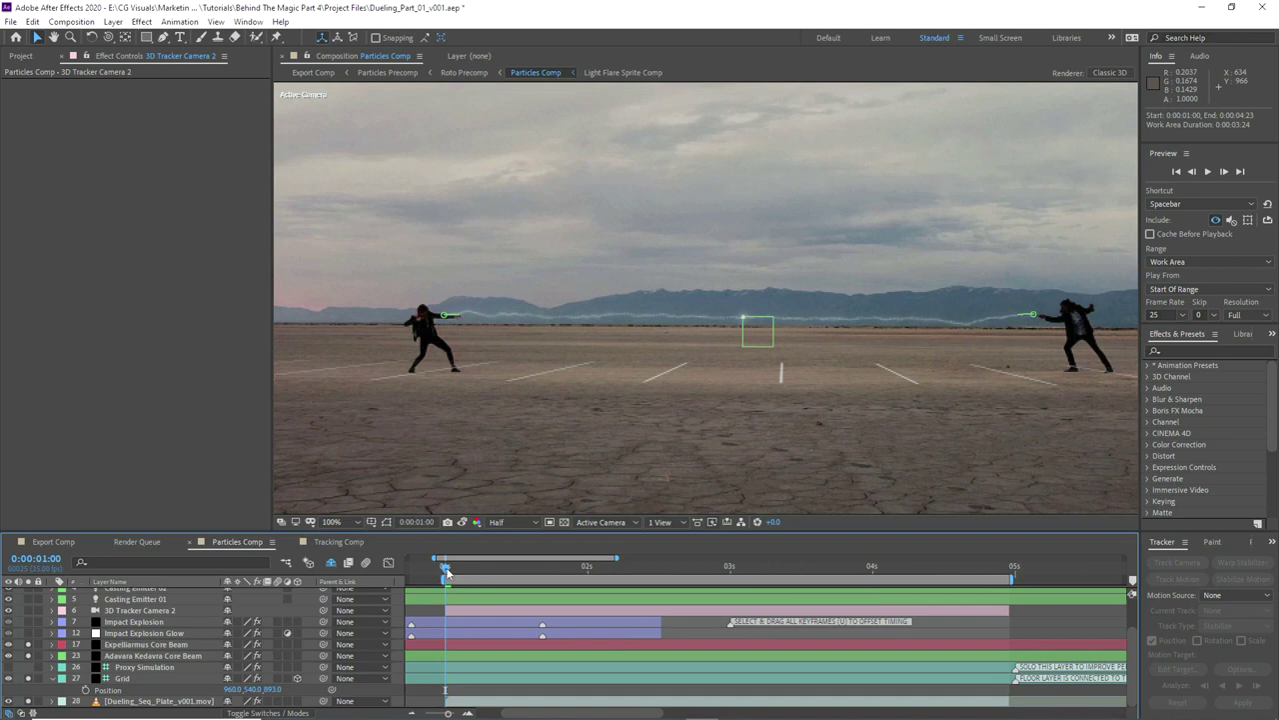
{"action": "left_click", "coordinate": [480, 569]}
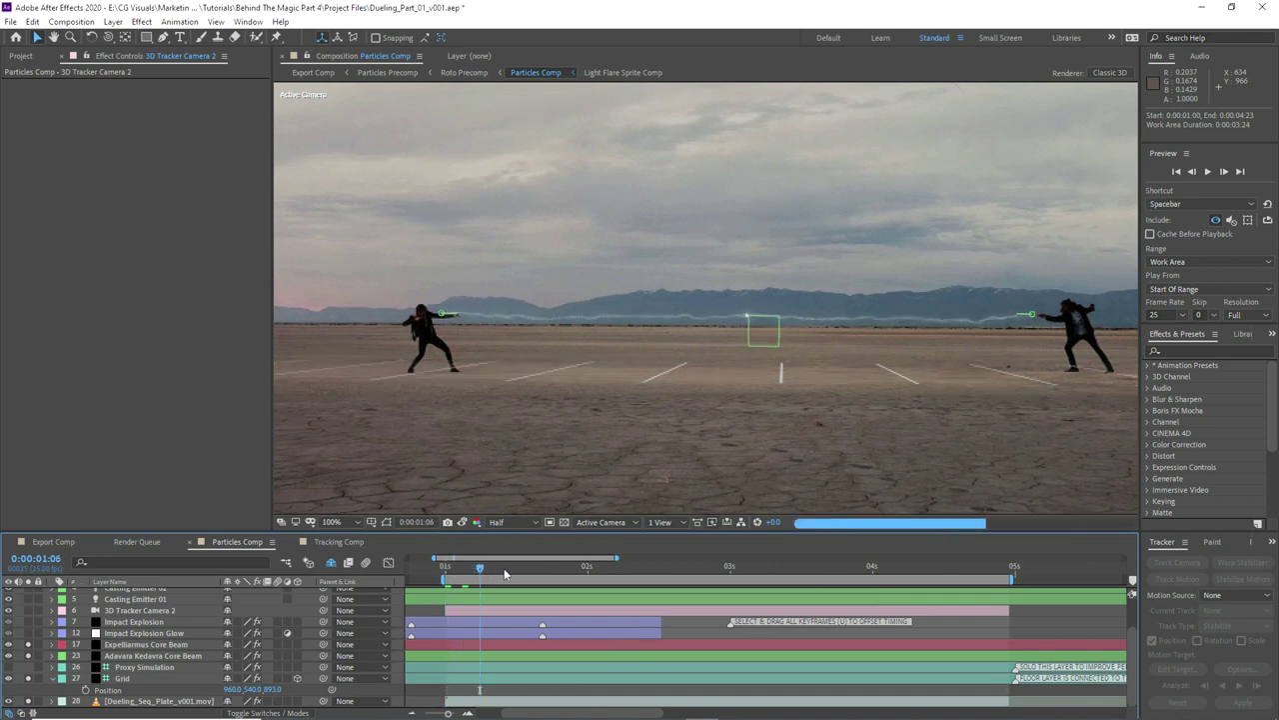
{"action": "left_click", "coordinate": [537, 568]}
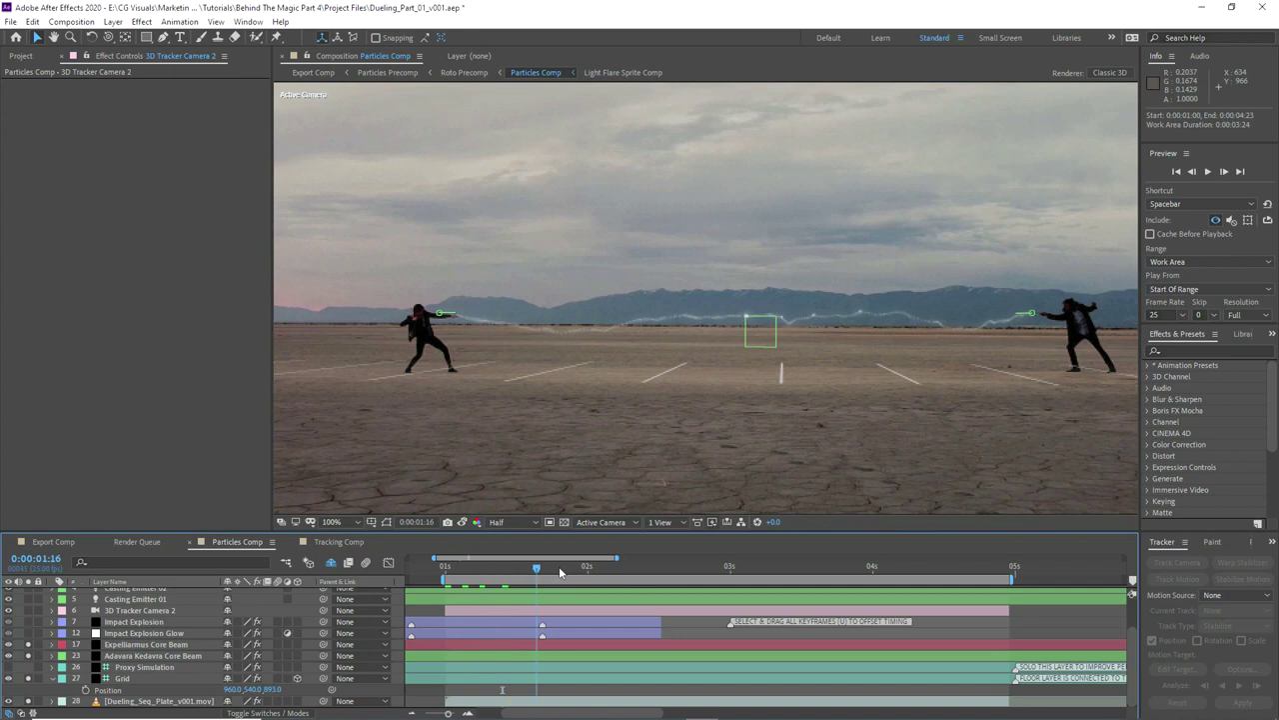
{"action": "left_click", "coordinate": [577, 568]}
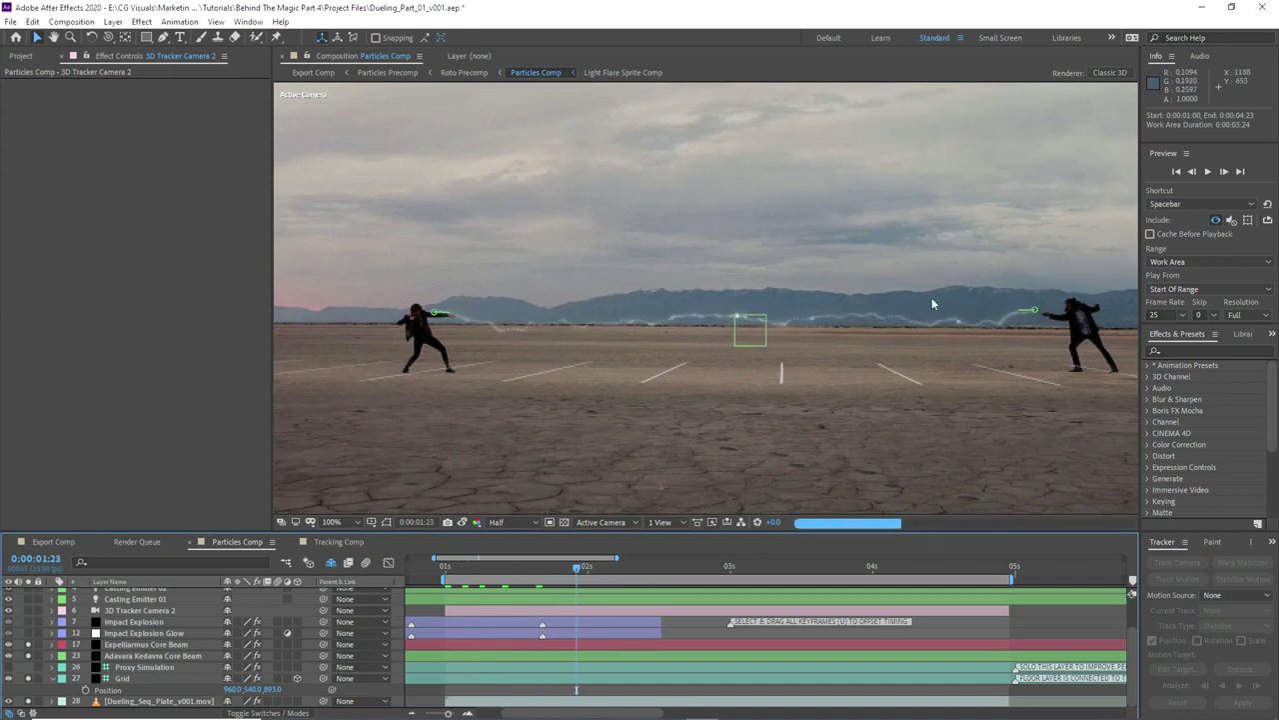
{"action": "left_click", "coordinate": [449, 569]}
Step: Solo Casting Emitter 01 and turn off the solo on both core beams and the Grid
{"action": "scroll", "coordinate": [117, 640], "scroll_direction": "up", "scroll_amount": 1}
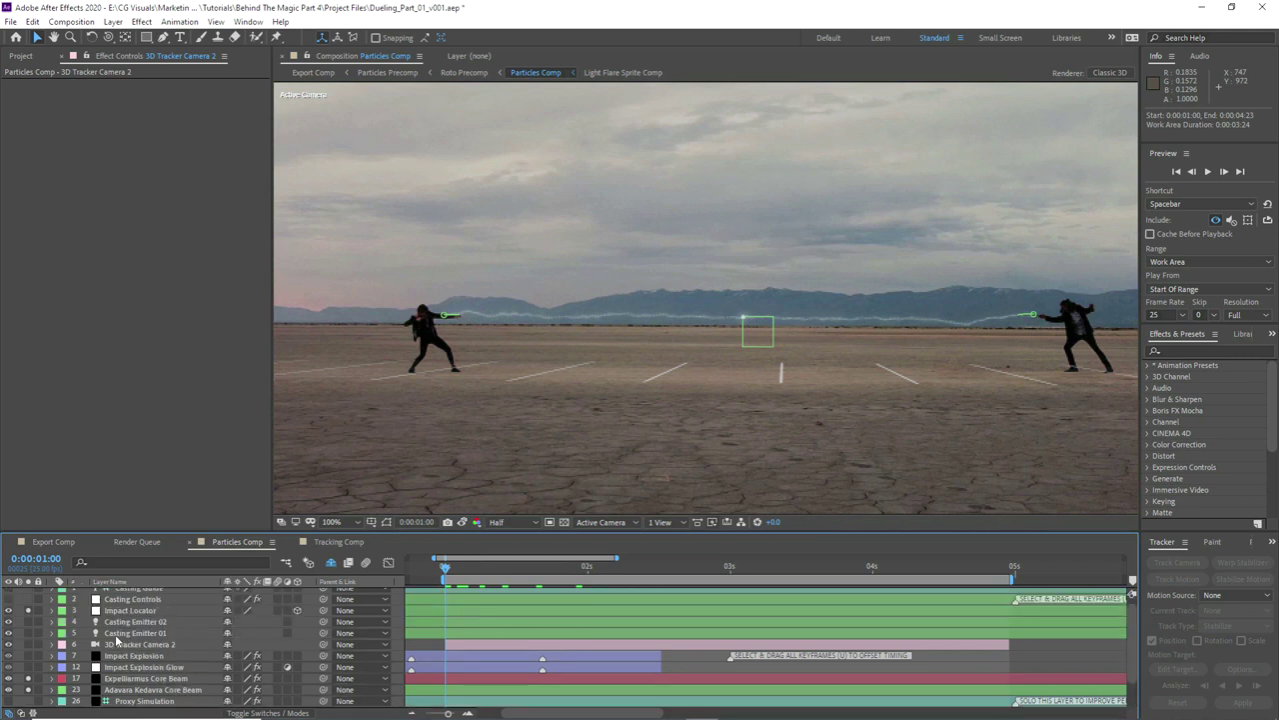
{"action": "left_click", "coordinate": [120, 632]}
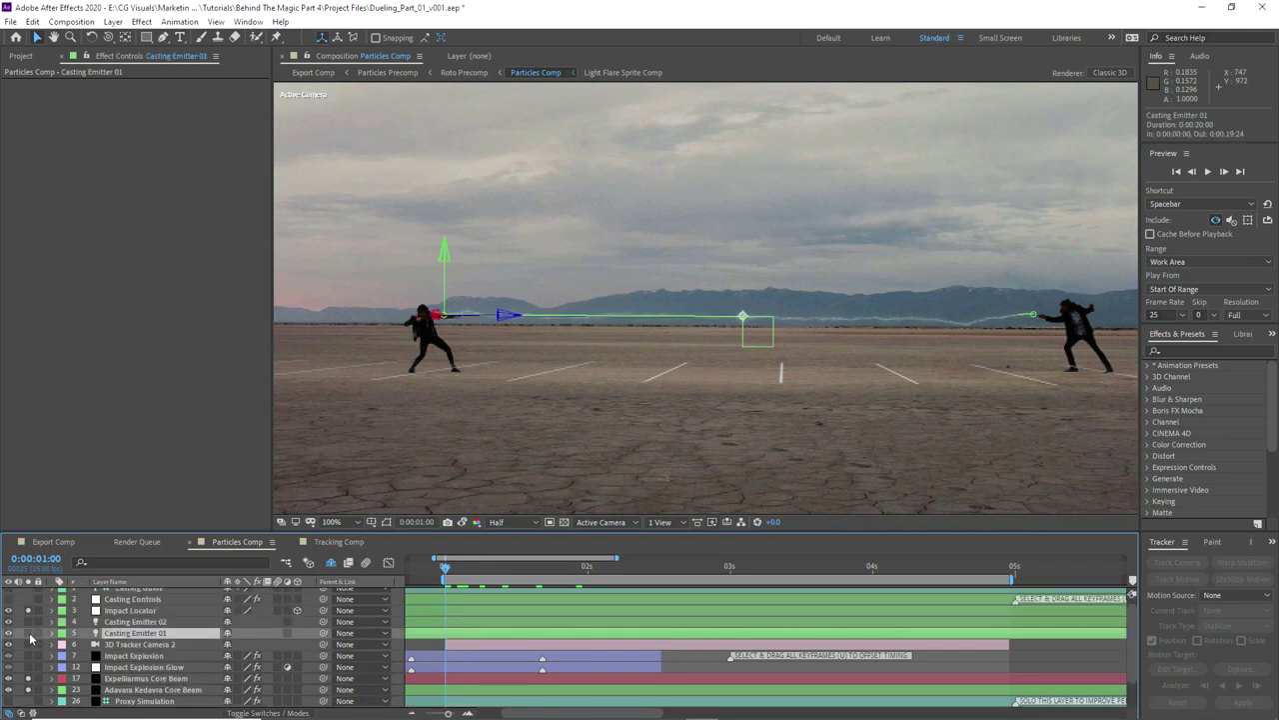
{"action": "scroll", "coordinate": [30, 644], "scroll_direction": "down", "scroll_amount": 1}
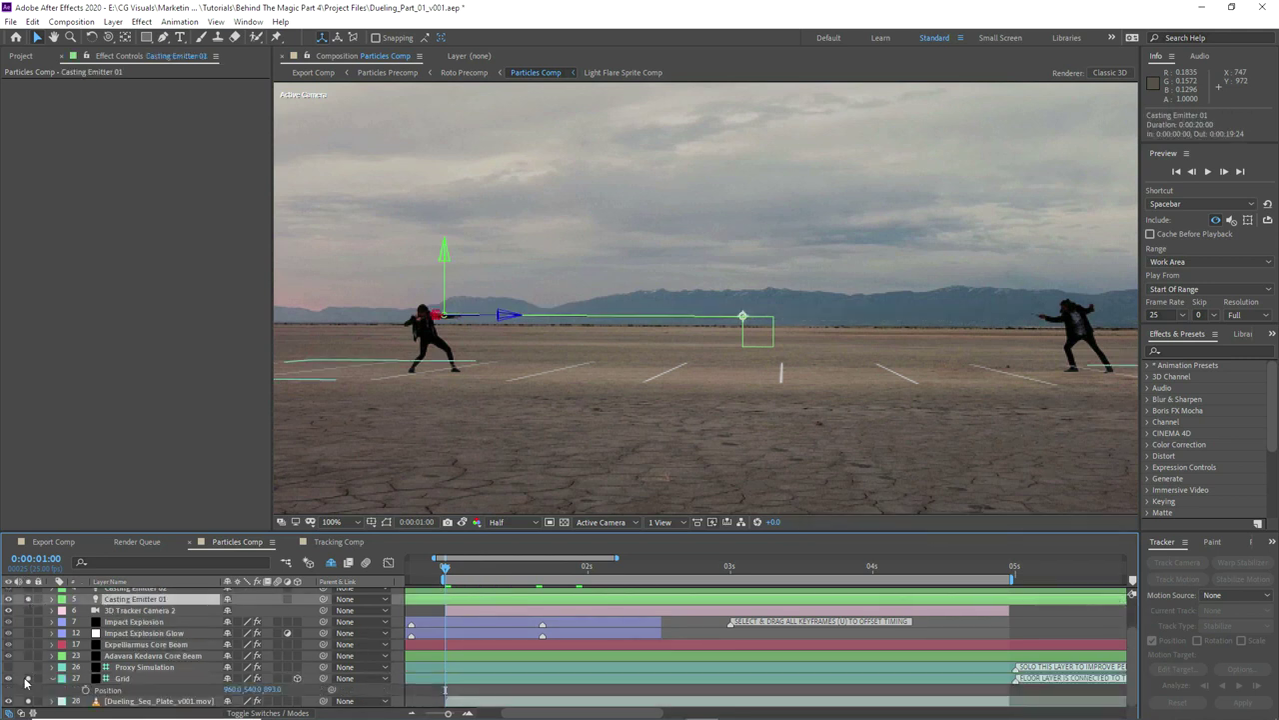
{"action": "scroll", "coordinate": [65, 646], "scroll_direction": "up", "scroll_amount": 1}
{"action": "scroll", "coordinate": [462, 312], "scroll_direction": "up", "scroll_amount": 1}
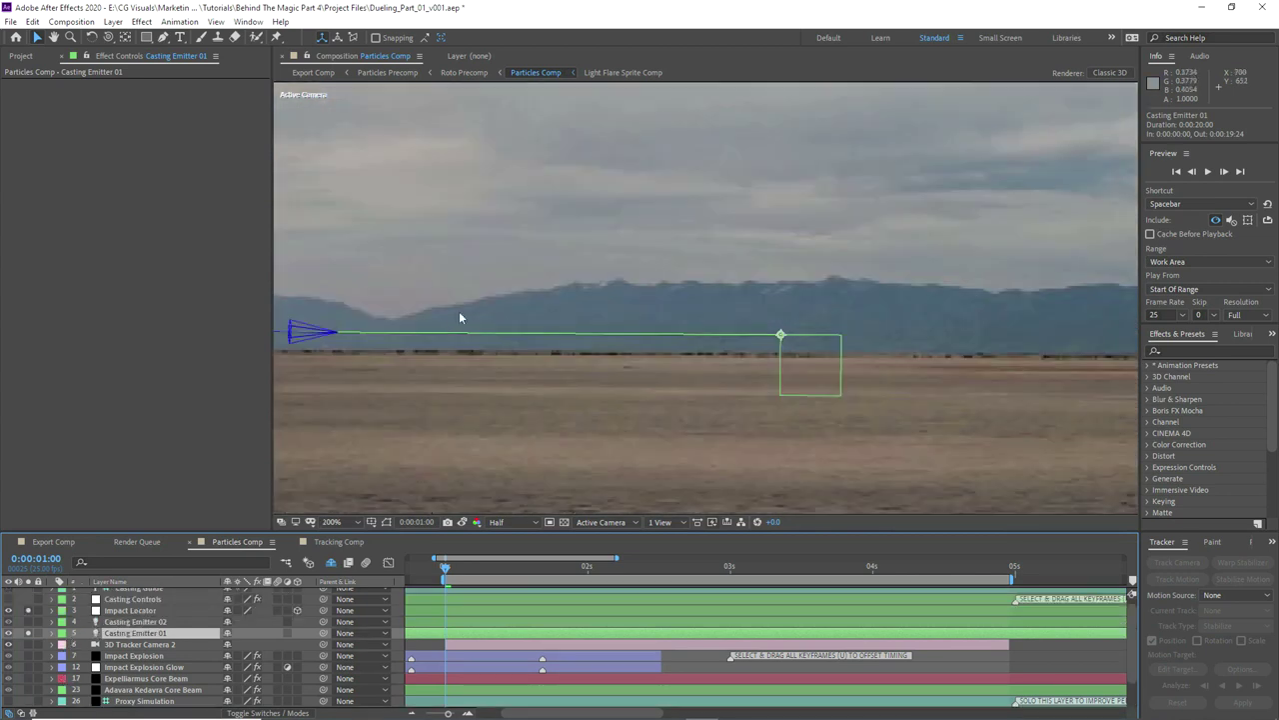
Step: Frame the left duelist's arm closely at Full preview resolution and raise the viewer exposure to +2.0
{"action": "left_click_drag", "start_coordinate": [422, 349], "coordinate": [820, 343]}
{"action": "left_click", "coordinate": [503, 524]}
{"action": "left_click", "coordinate": [505, 554]}
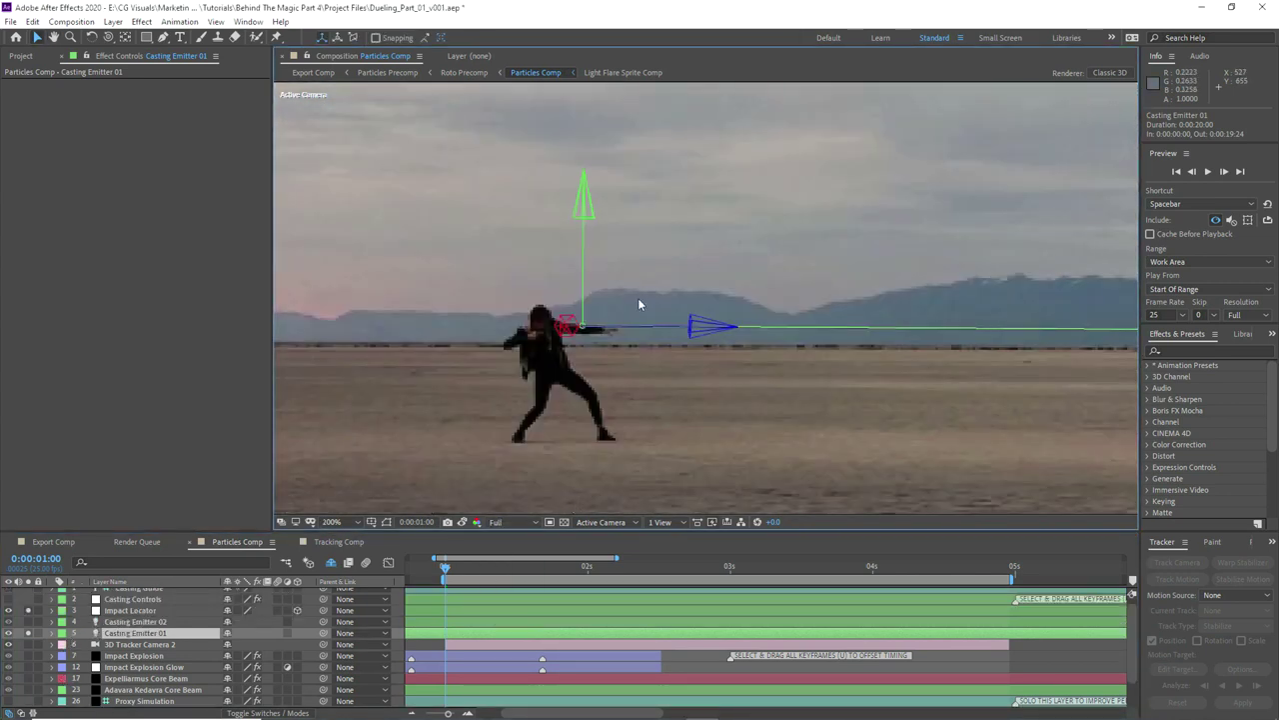
{"action": "scroll", "coordinate": [639, 304], "scroll_direction": "up", "scroll_amount": 2}
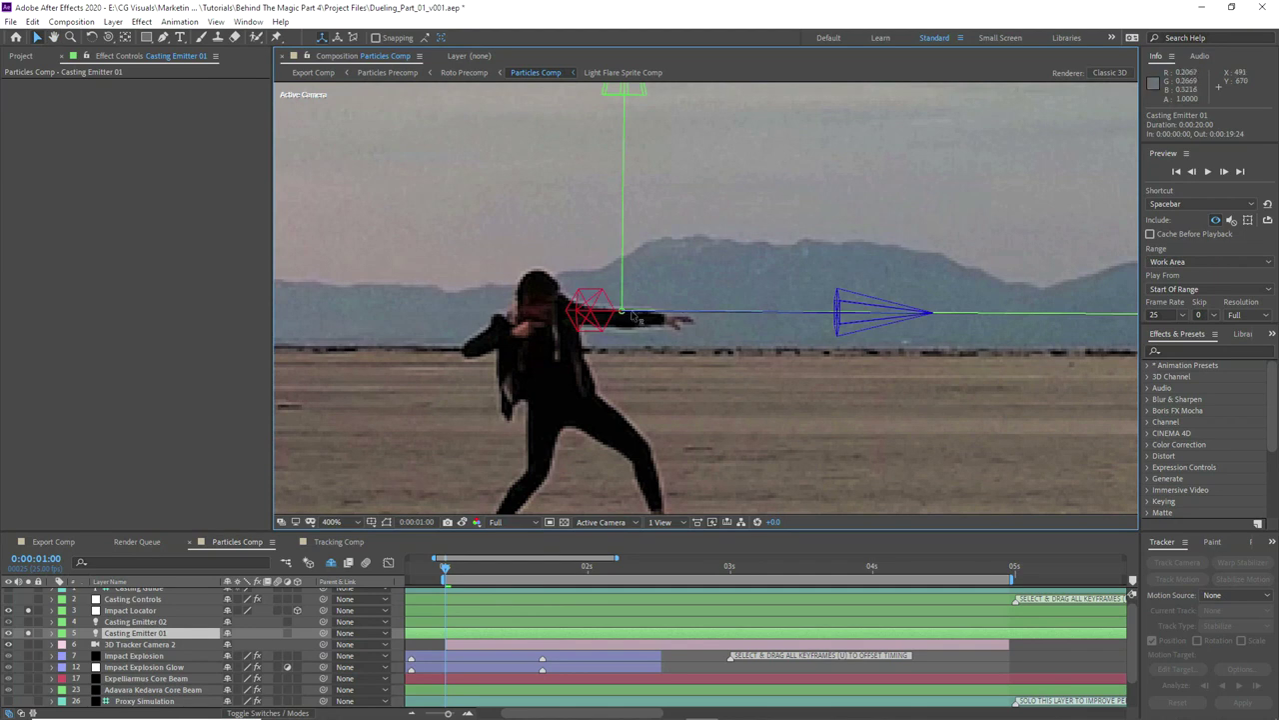
{"action": "left_click_drag", "start_coordinate": [772, 524], "coordinate": [788, 489]}
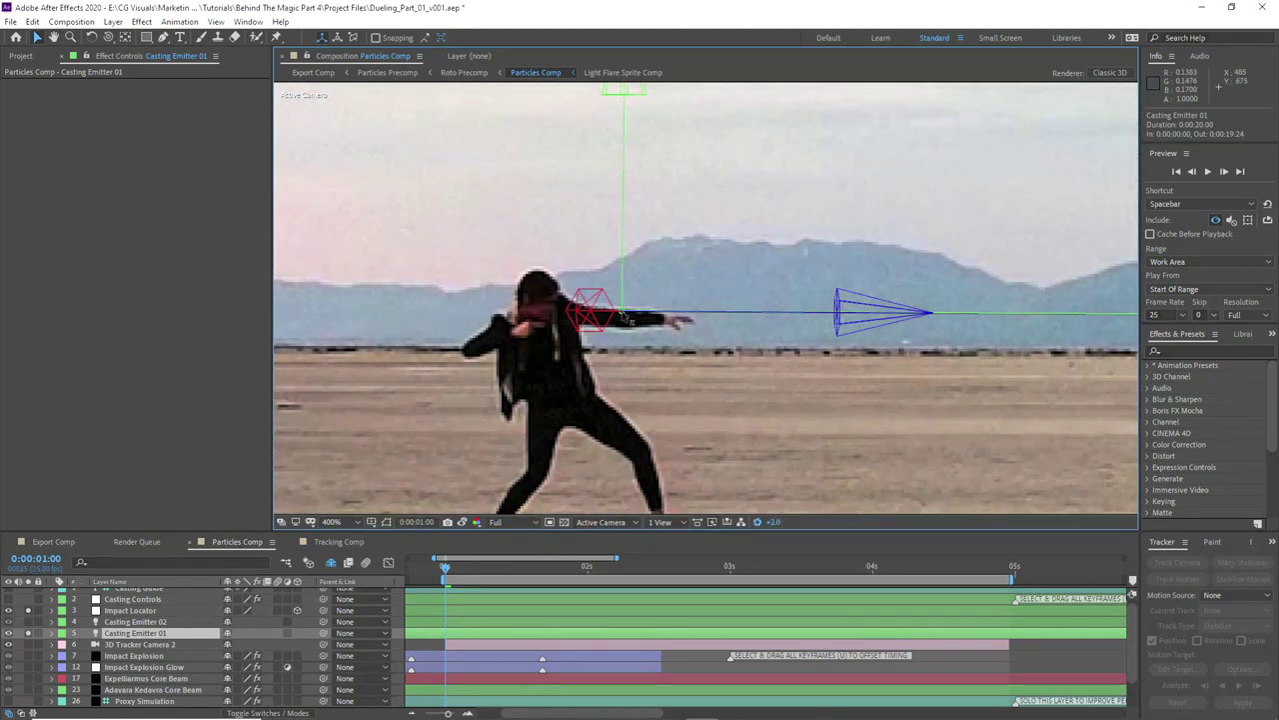
Step: Move Casting Emitter 01 onto the left duelist's arm at -167.4, 345.0, 226.7 and remove its Position expression
{"action": "left_click_drag", "start_coordinate": [647, 307], "coordinate": [604, 321]}
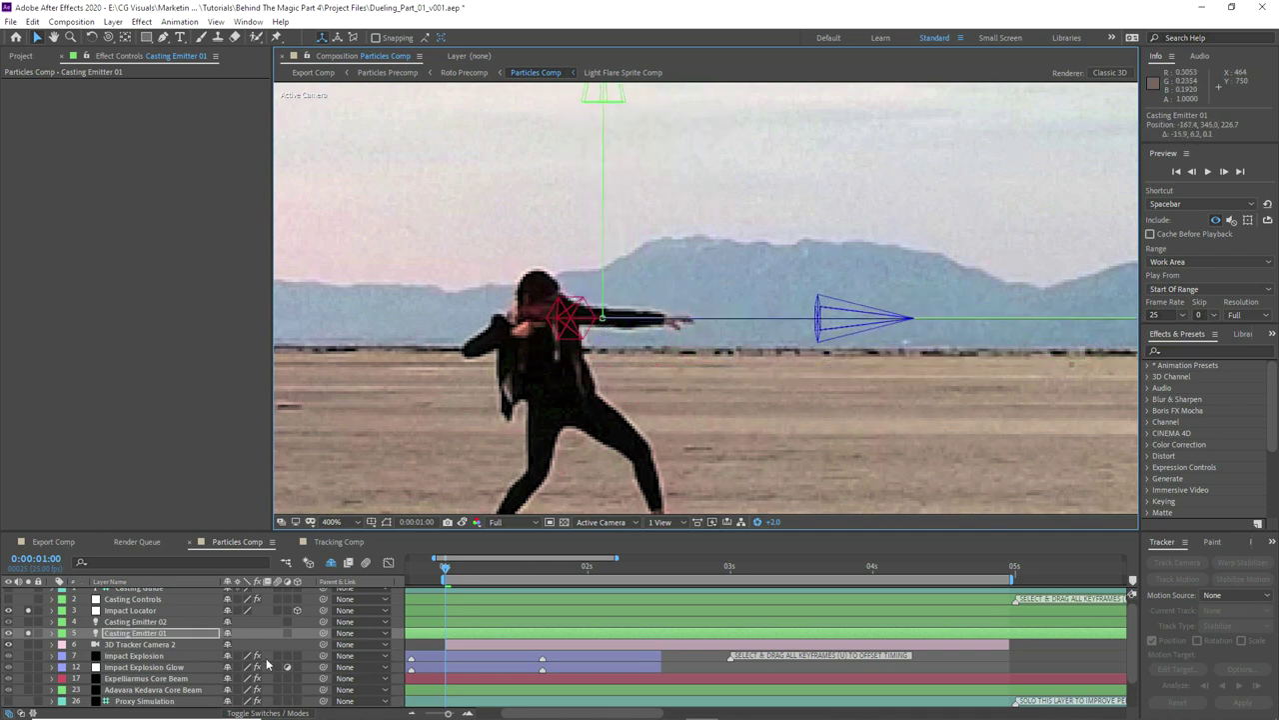
{"action": "key", "text": "p"}
{"action": "left_click", "coordinate": [86, 645], "text": "alt"}
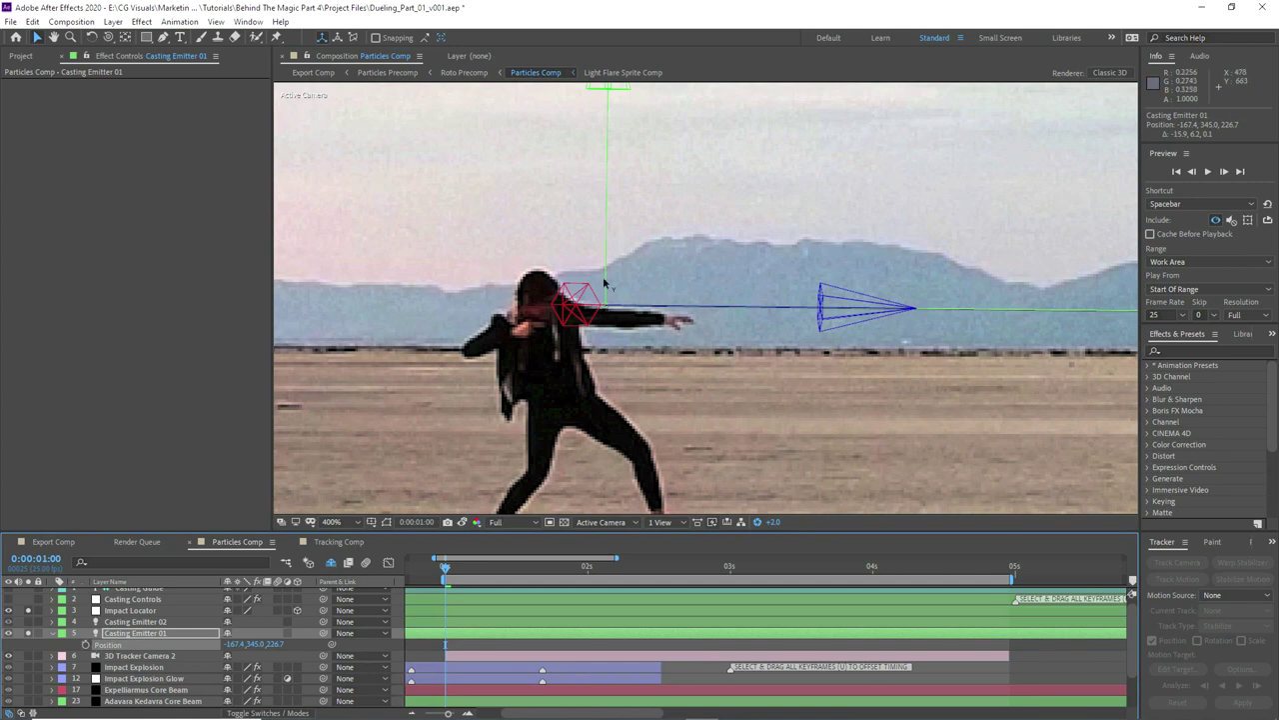
Step: Keyframe Casting Emitter 01's Position on the left duelist's arm from -170.7, 356.0, 227.1 at 0:00:01:00, through 0:00:01:10 and 0:00:02:00, to the work area's end
{"action": "mouse_move", "coordinate": [594, 334]}
{"action": "left_mouse_down"}
{"action": "mouse_move", "coordinate": [568, 304]}
{"action": "mouse_move", "coordinate": [582, 289]}
{"action": "mouse_move", "coordinate": [568, 309]}
{"action": "mouse_move", "coordinate": [598, 336]}
{"action": "left_mouse_up"}
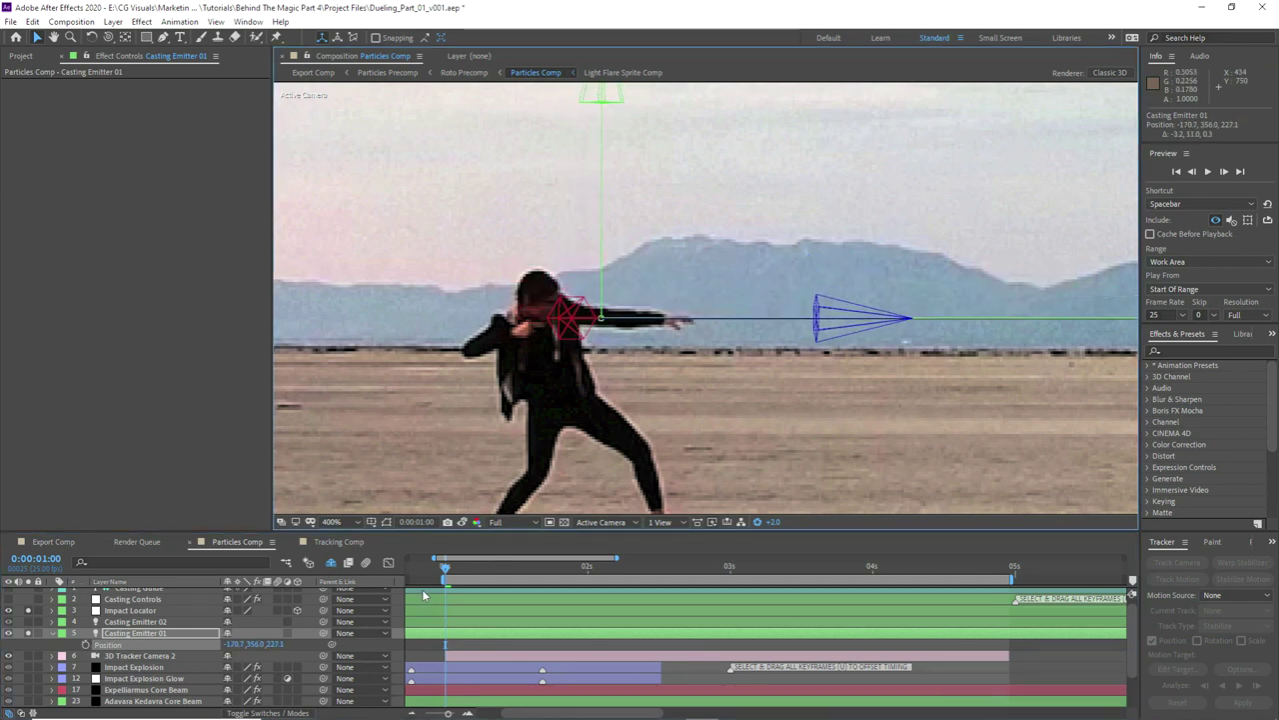
{"action": "left_click", "coordinate": [87, 644]}
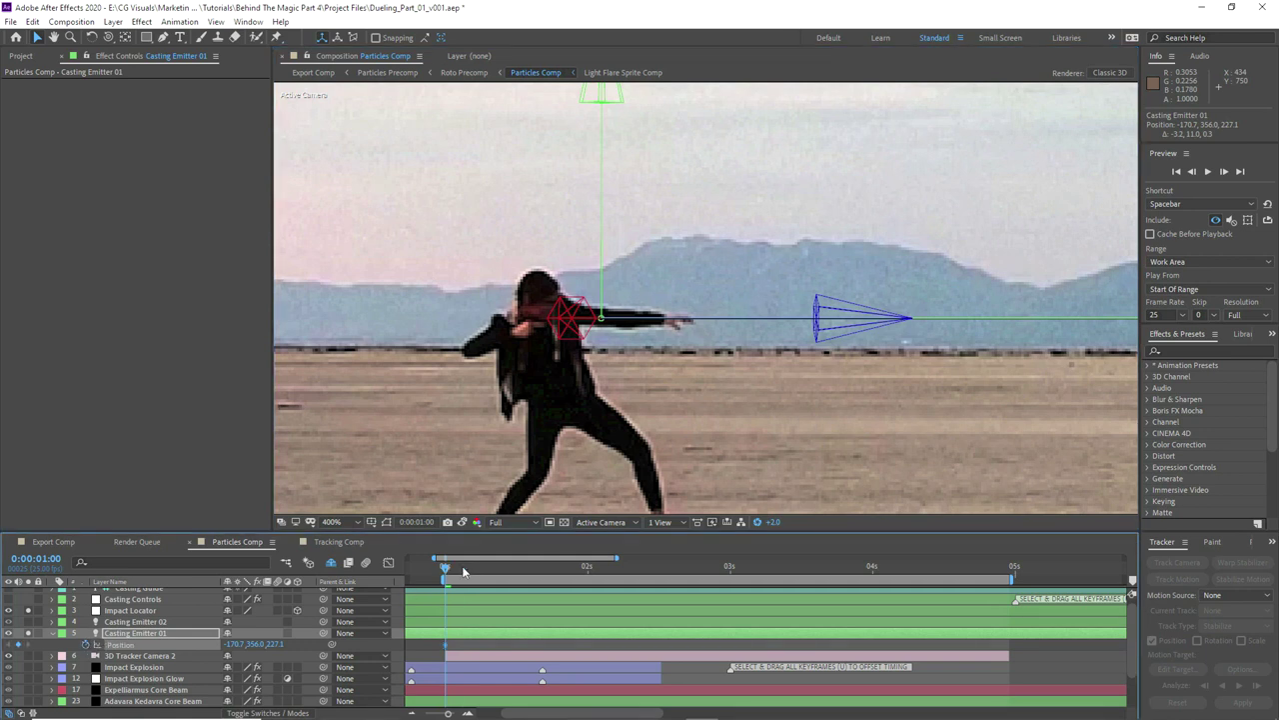
{"action": "left_click_drag", "start_coordinate": [463, 570], "coordinate": [502, 570]}
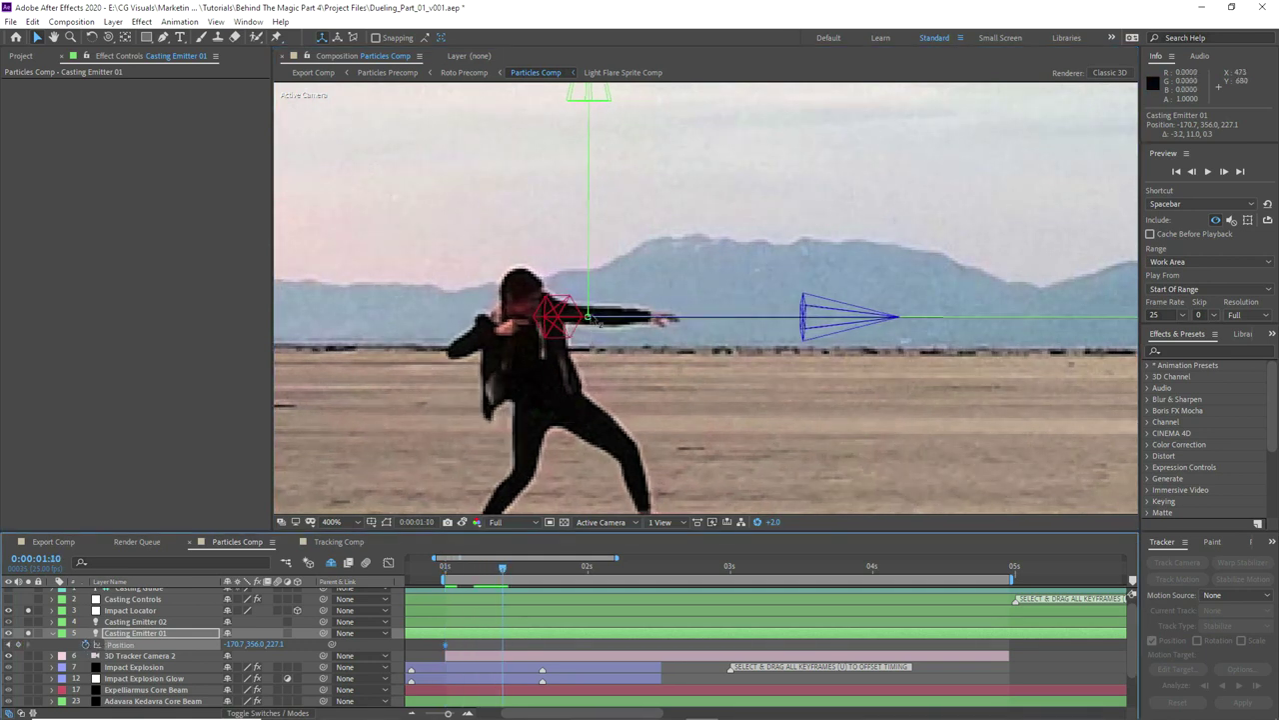
{"action": "left_click_drag", "start_coordinate": [589, 325], "coordinate": [586, 320]}
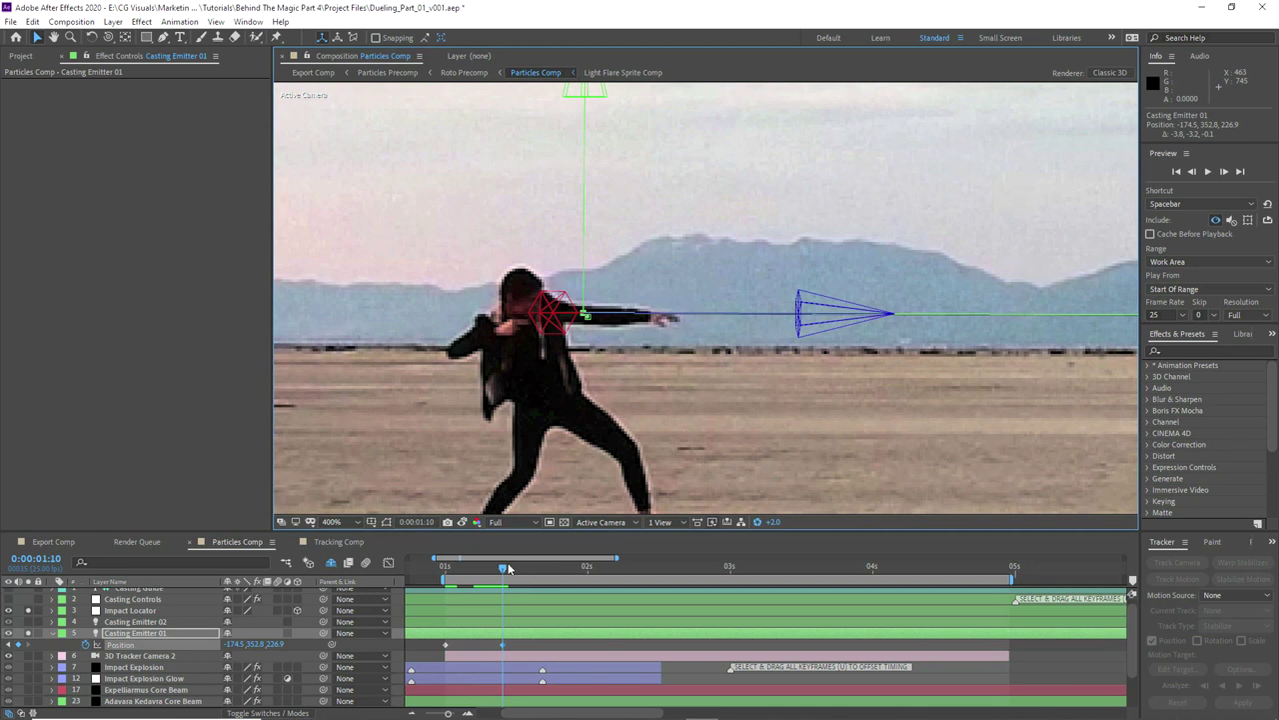
{"action": "left_click_drag", "start_coordinate": [507, 567], "coordinate": [591, 571]}
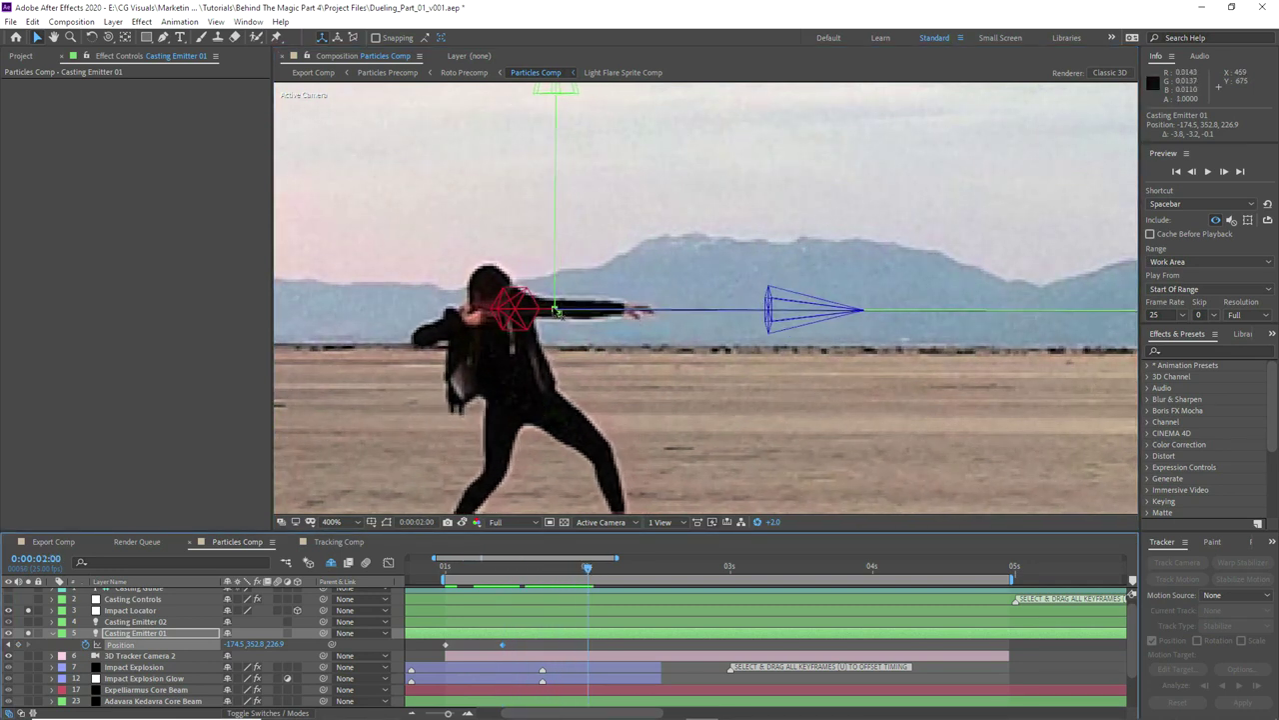
{"action": "mouse_move", "coordinate": [555, 312]}
{"action": "left_mouse_down"}
{"action": "mouse_move", "coordinate": [551, 262]}
{"action": "mouse_move", "coordinate": [553, 309]}
{"action": "left_mouse_up"}
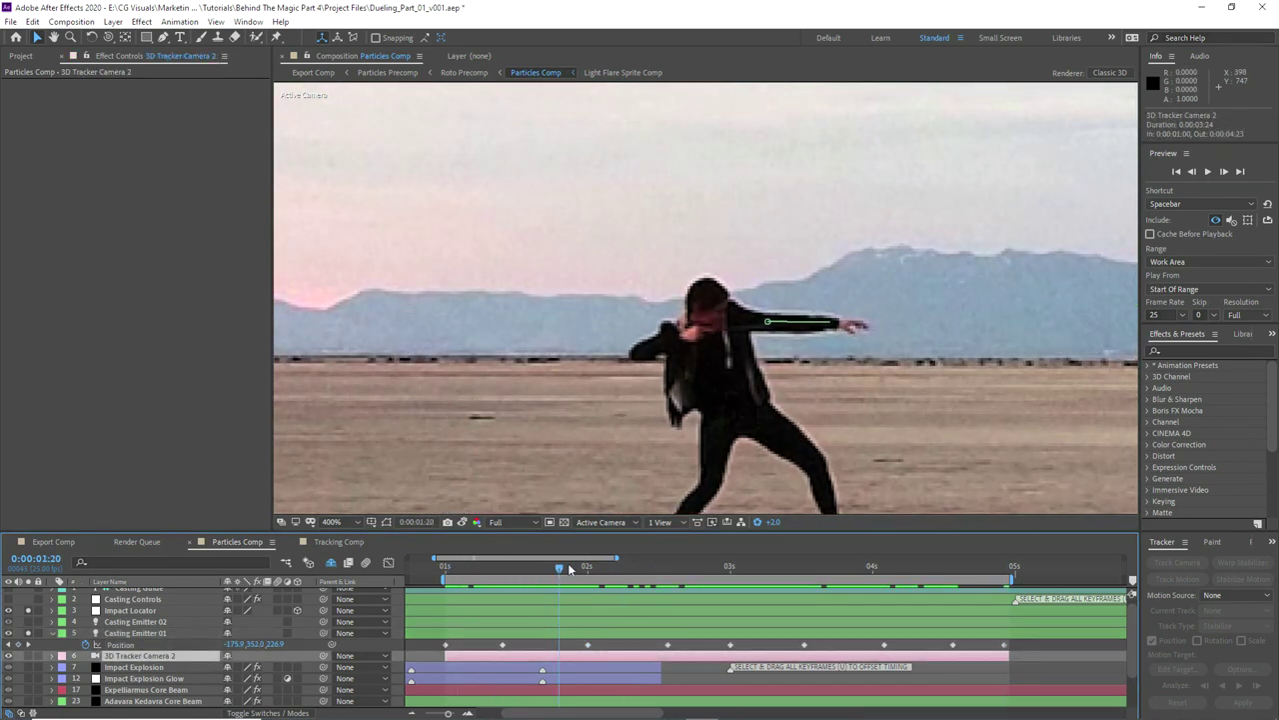
Step: Replace Casting Emitter 02's Position expression with keyframing at 0:00:01:00 and place it on the right duelist's wand tip at 1776.0, 330.5, 222.8
{"action": "left_click_drag", "start_coordinate": [570, 567], "coordinate": [447, 591]}
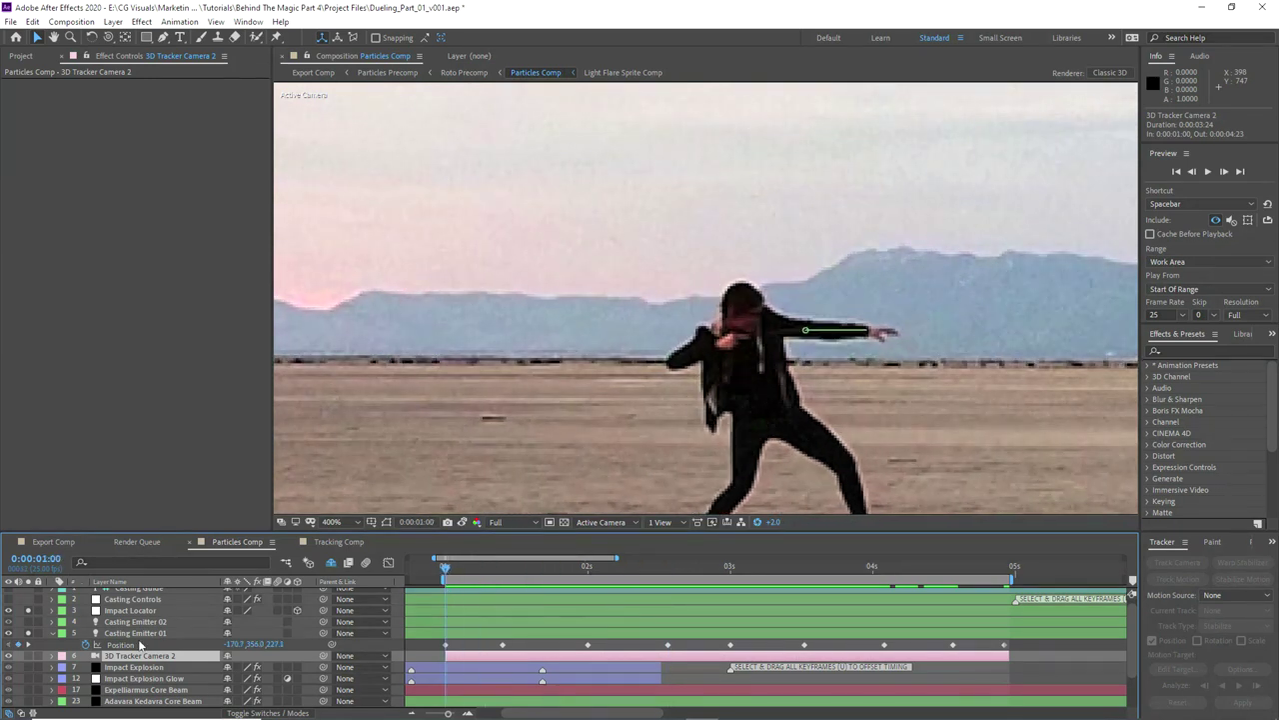
{"action": "left_click", "coordinate": [118, 621]}
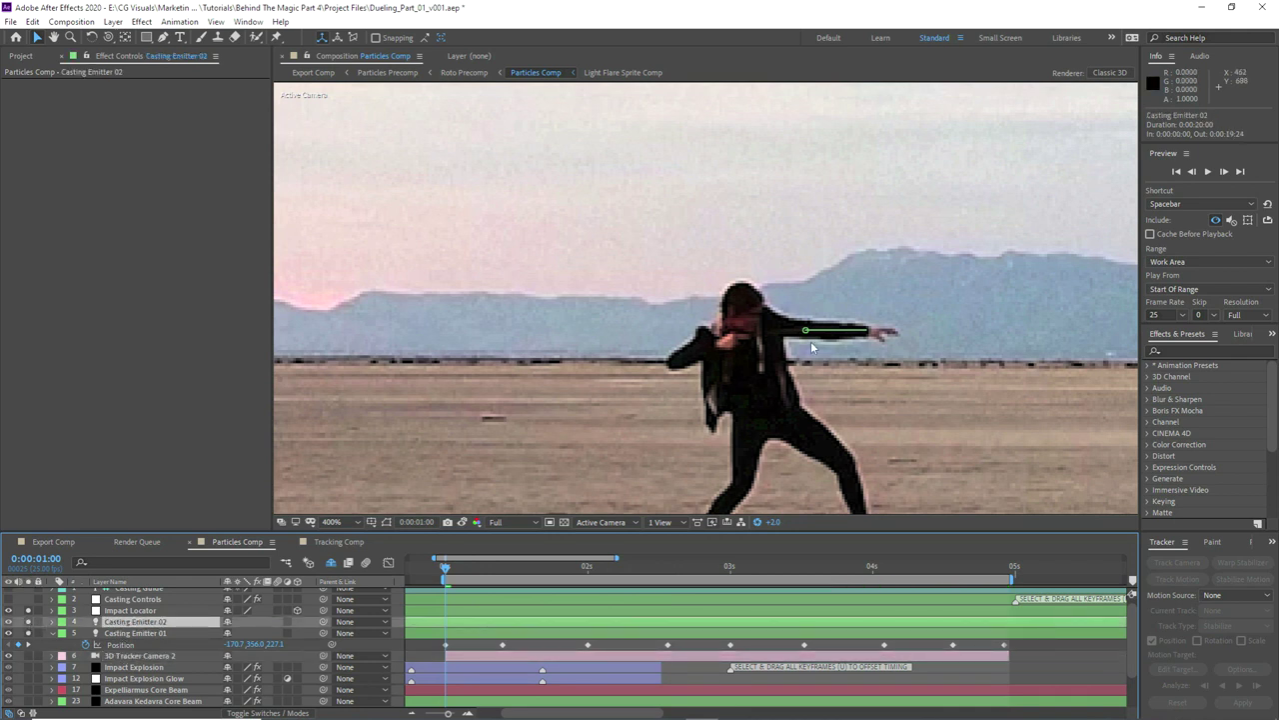
{"action": "left_click_drag", "start_coordinate": [814, 345], "coordinate": [311, 346]}
{"action": "left_click_drag", "start_coordinate": [857, 320], "coordinate": [400, 343]}
{"action": "left_click_drag", "start_coordinate": [816, 349], "coordinate": [326, 334]}
{"action": "left_click_drag", "start_coordinate": [893, 364], "coordinate": [575, 352]}
{"action": "left_click_drag", "start_coordinate": [794, 362], "coordinate": [733, 364]}
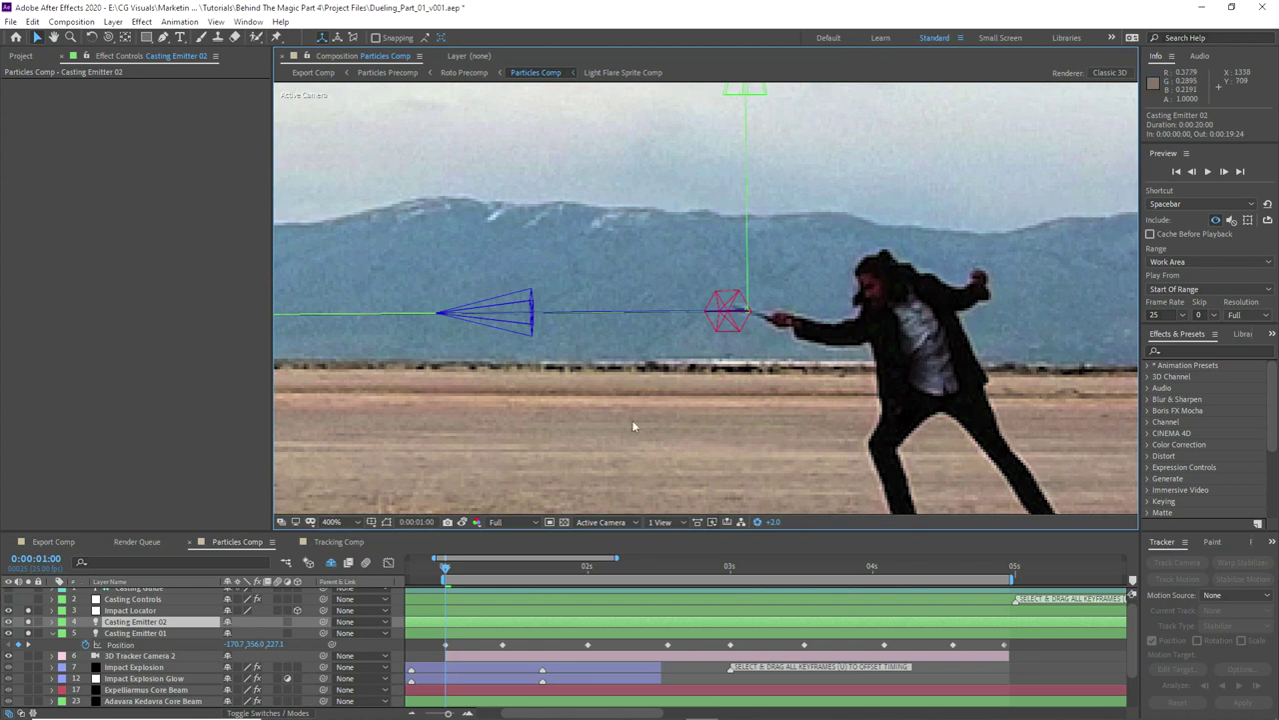
{"action": "key", "text": "p"}
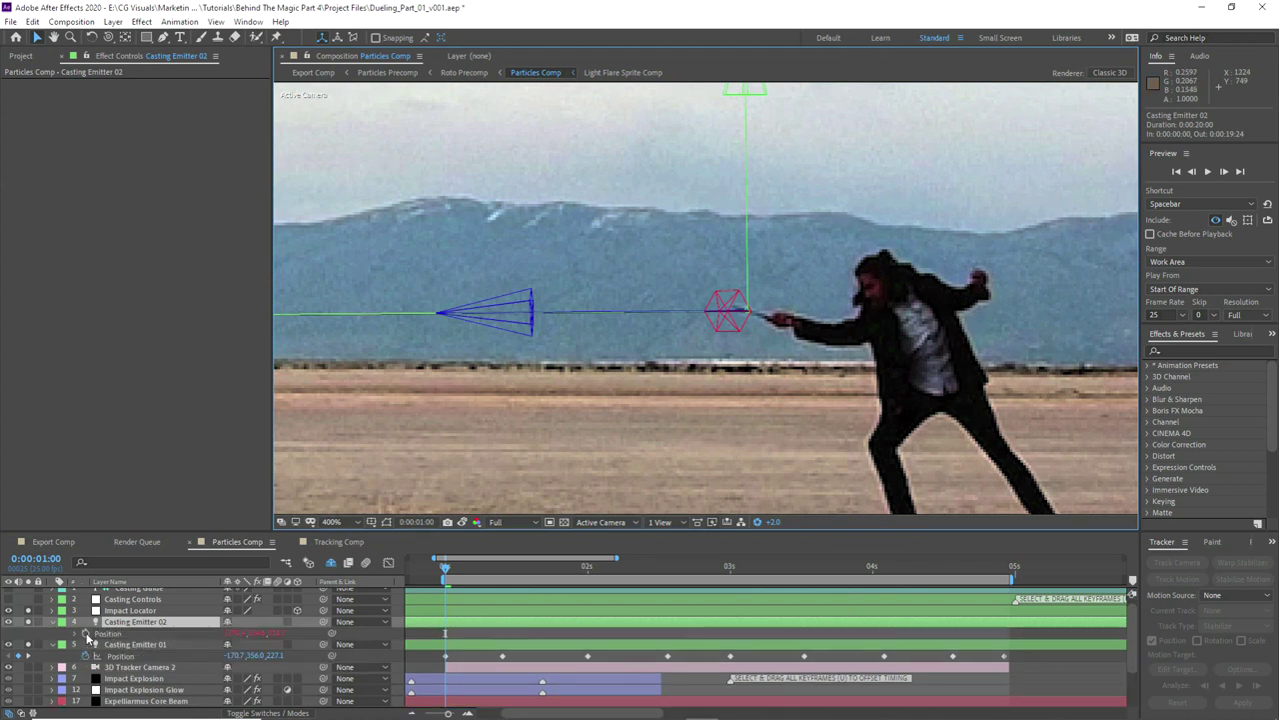
{"action": "left_click", "coordinate": [86, 634], "text": "alt"}
{"action": "left_click", "coordinate": [86, 634]}
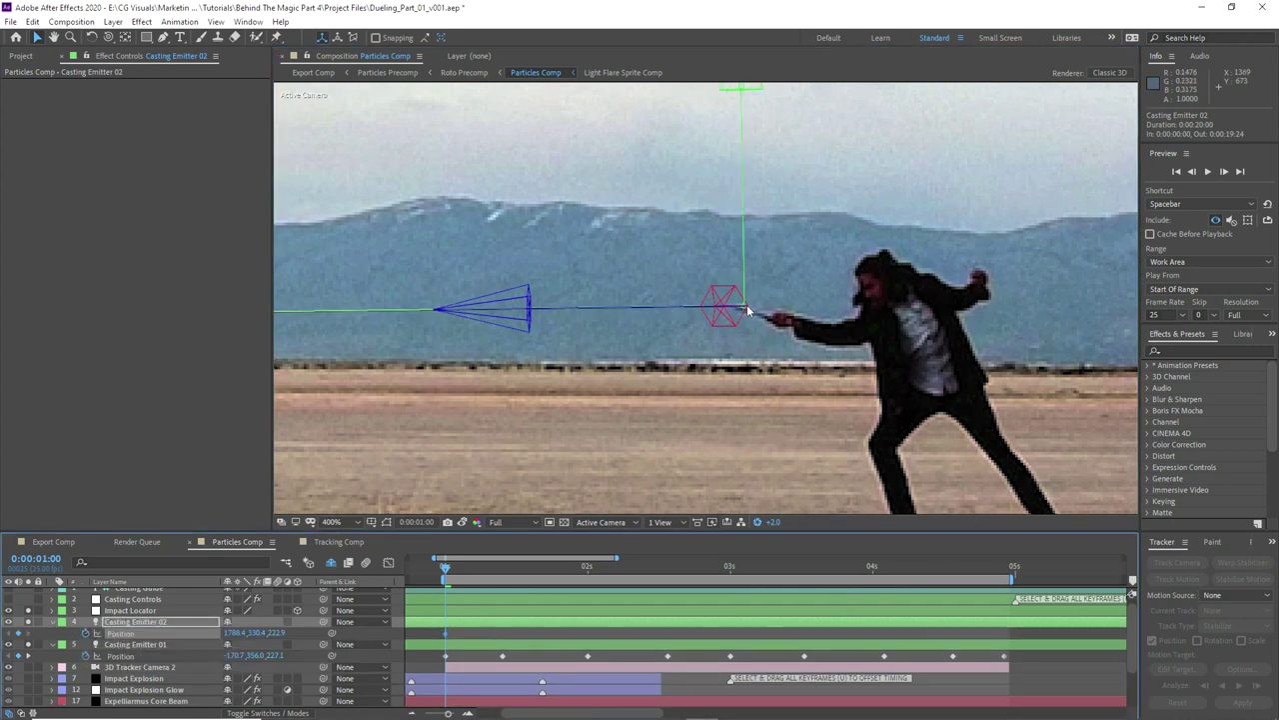
{"action": "scroll", "coordinate": [748, 311], "scroll_direction": "up", "scroll_amount": 1}
{"action": "left_click_drag", "start_coordinate": [743, 283], "coordinate": [715, 286]}
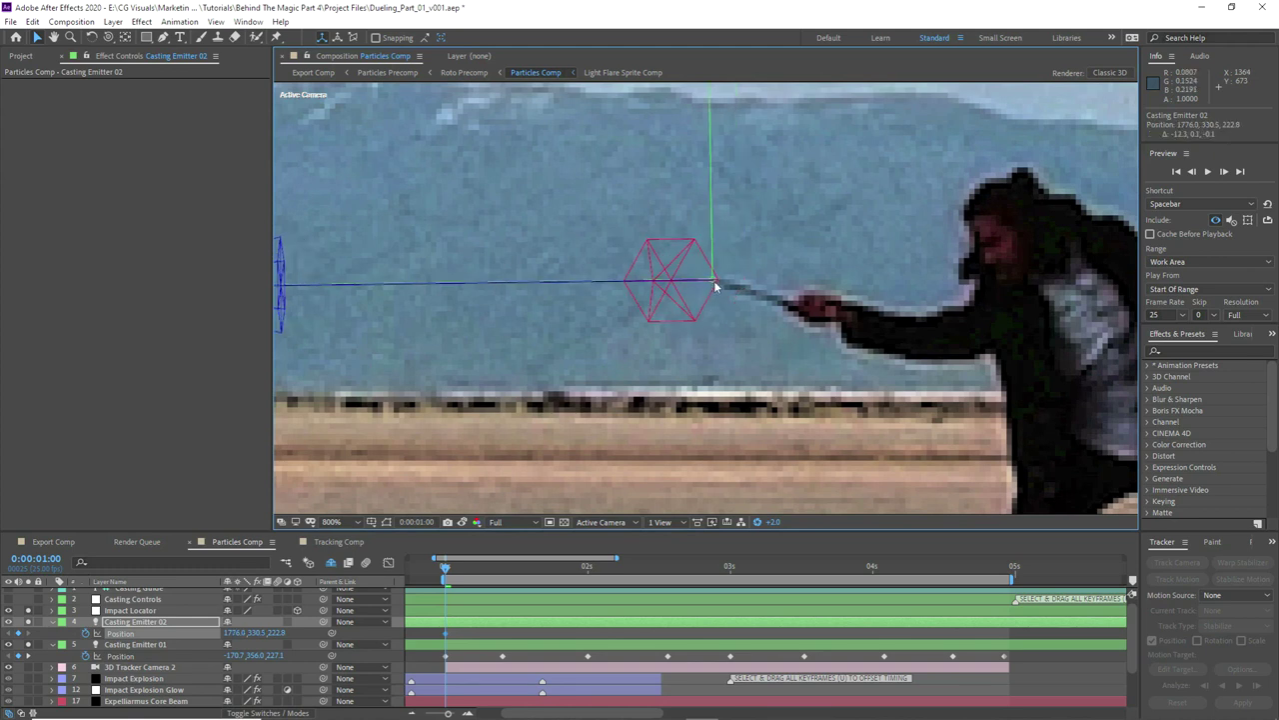
Step: Keyframe Casting Emitter 02 onto the right duelist's wand tip at 0:00:01:05 and 0:00:01:11
{"action": "key", "text": "Page_Down"}
{"action": "key", "text": "Page_Down"}
{"action": "key", "text": "Page_Down"}
{"action": "key", "text": "Page_Down"}
{"action": "key", "text": "Page_Down"}
{"action": "key", "text": "Up"}
{"action": "key", "text": "Up"}
{"action": "key", "text": "Up"}
{"action": "key", "text": "Up"}
{"action": "key", "text": "Right"}
{"action": "key", "text": "Right"}
{"action": "key", "text": "Page_Down"}
{"action": "key", "text": "Page_Down"}
{"action": "key", "text": "Page_Down"}
{"action": "key", "text": "Page_Down"}
{"action": "key", "text": "Page_Down"}
{"action": "key", "text": "Page_Down"}
{"action": "key", "text": "Up"}
{"action": "key", "text": "Up"}
{"action": "key", "text": "Up"}
{"action": "key", "text": "Up"}
{"action": "key", "text": "Right"}
Step: Keyframe Casting Emitter 02 onto the wand tip at 0:00:01:18 and 0:00:02:02, and add a correcting keyframe at 0:00:01:22
{"action": "key", "text": "Page_Down"}
{"action": "key", "text": "Page_Down"}
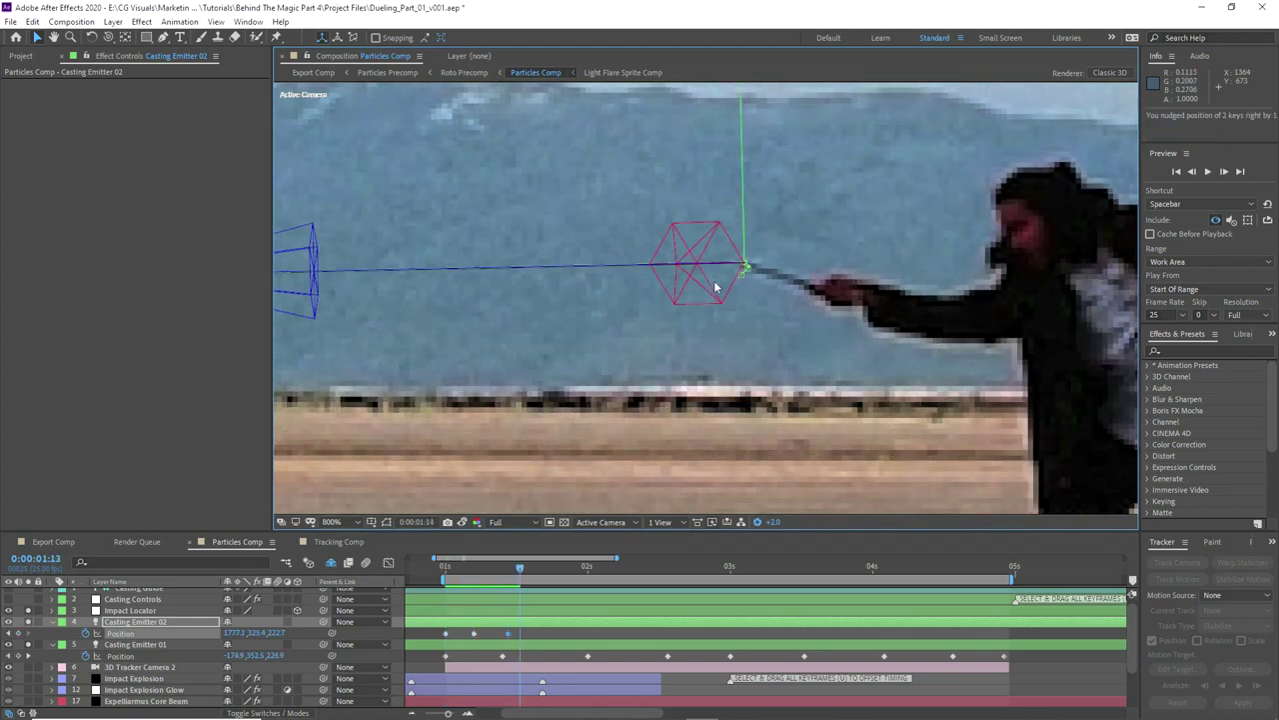
{"action": "key", "text": "Page_Down"}
{"action": "key", "text": "Page_Down"}
{"action": "key", "text": "Page_Down"}
{"action": "key", "text": "Page_Down"}
{"action": "key", "text": "Page_Down"}
{"action": "key", "text": "Down"}
{"action": "key", "text": "Down"}
{"action": "key", "text": "Down"}
{"action": "key", "text": "Down"}
{"action": "key", "text": "Down"}
{"action": "key", "text": "Page_Down"}
{"action": "key", "text": "Page_Down"}
{"action": "key", "text": "Page_Down"}
{"action": "key", "text": "Page_Down"}
{"action": "key", "text": "Page_Down"}
{"action": "key", "text": "Page_Down"}
{"action": "key", "text": "Page_Down"}
{"action": "key", "text": "Page_Down"}
{"action": "key", "text": "Page_Down"}
{"action": "key", "text": "Up"}
{"action": "key", "text": "Up"}
{"action": "key", "text": "Up"}
{"action": "key", "text": "Up"}
{"action": "key", "text": "Up"}
{"action": "key", "text": "Right"}
{"action": "key", "text": "Page_Up"}
{"action": "key", "text": "Page_Up"}
{"action": "key", "text": "Page_Up"}
{"action": "key", "text": "Page_Up"}
{"action": "key", "text": "Page_Up"}
{"action": "key", "text": "Down"}
{"action": "key", "text": "Down"}
{"action": "key", "text": "Down"}
{"action": "key", "text": "Left"}
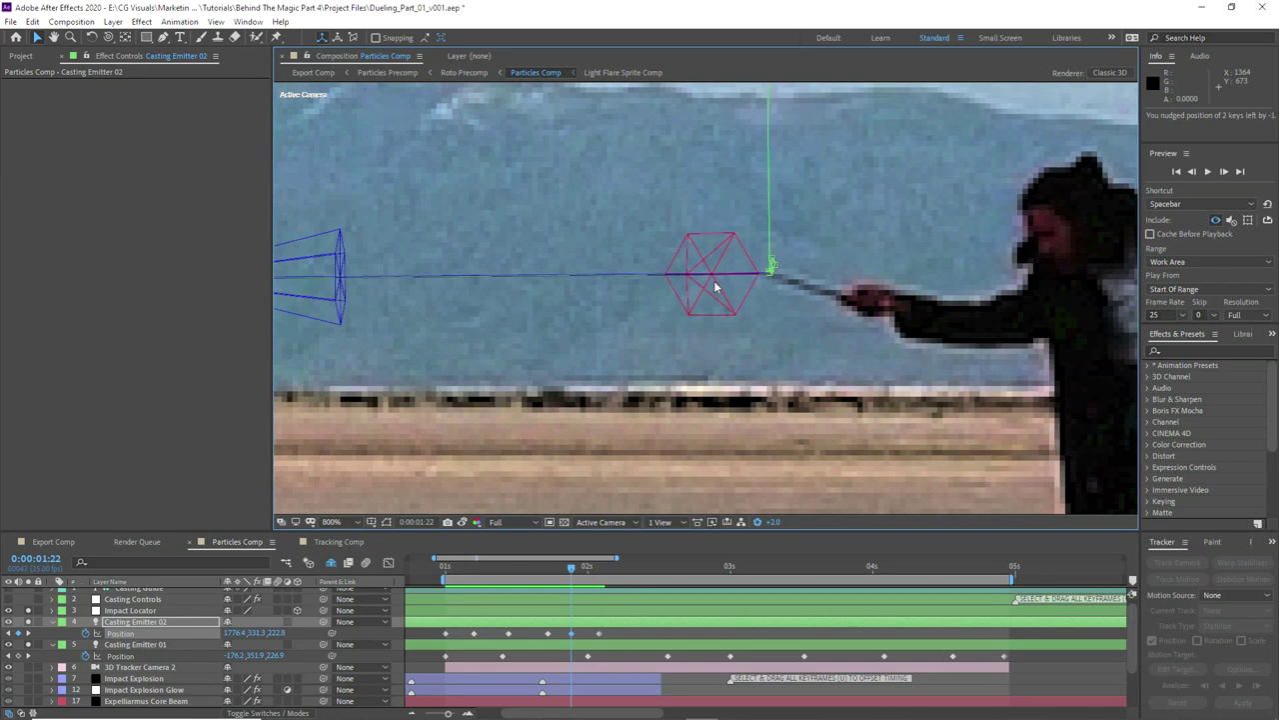
Step: Continue keyframing Casting Emitter 02 along the wand tip's motion from 0:00:02:07 through 0:00:04:02
{"action": "key", "text": "Page_Down"}
{"action": "key", "text": "Page_Down"}
{"action": "key", "text": "Page_Down"}
{"action": "key", "text": "Page_Down"}
{"action": "key", "text": "Page_Down"}
{"action": "key", "text": "Page_Down"}
{"action": "key", "text": "Page_Down"}
{"action": "key", "text": "Page_Down"}
{"action": "key", "text": "Page_Down"}
{"action": "key", "text": "Page_Down"}
{"action": "key", "text": "Up"}
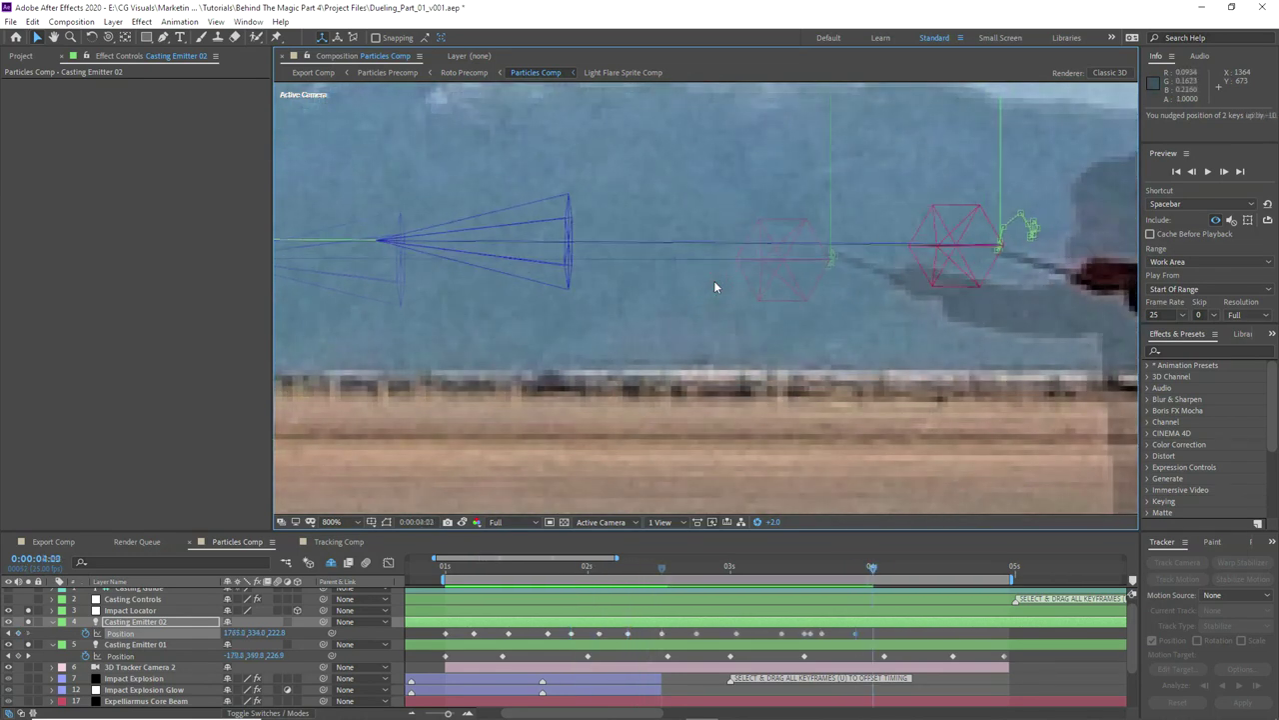
{"action": "key", "text": "Page_Down"}
{"action": "key", "text": "Page_Down"}
{"action": "key", "text": "Page_Down"}
{"action": "key", "text": "Right"}
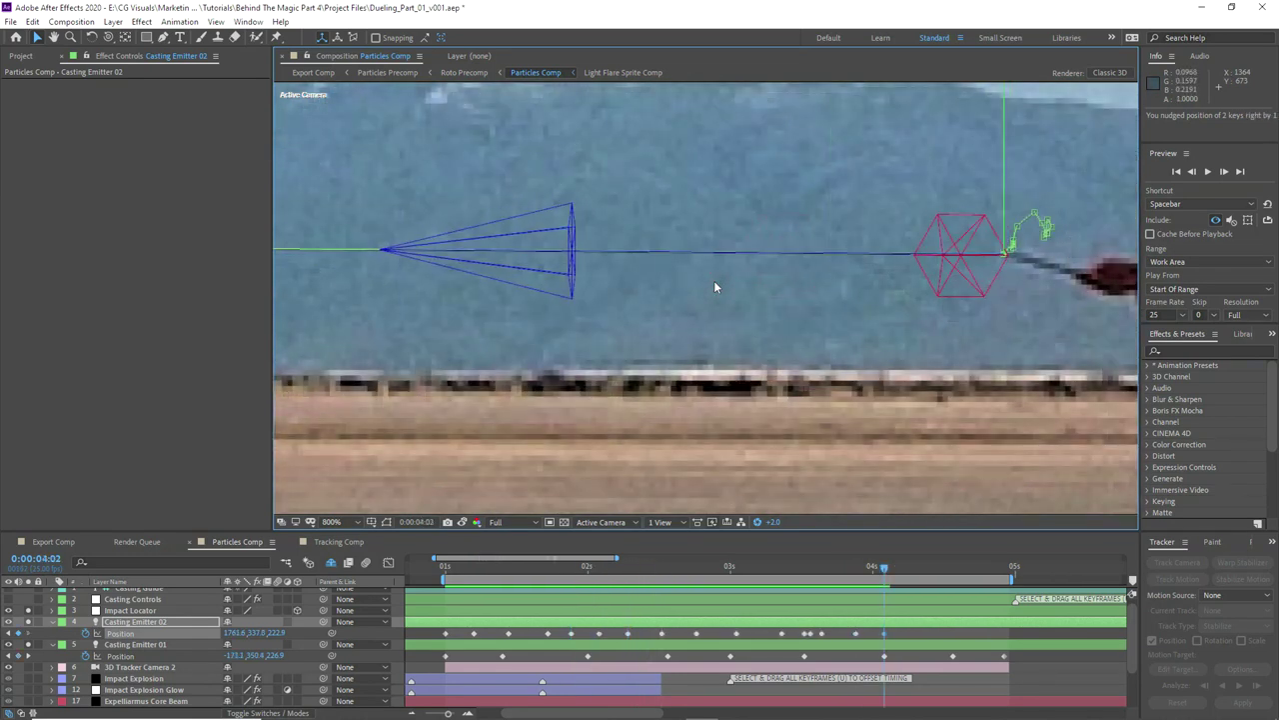
Step: Keyframe Casting Emitter 02 onto the wand tip at 0:00:04:08, 0:00:04:05 and 0:00:04:11
{"action": "key", "text": "Page_Down"}
{"action": "key", "text": "Page_Down"}
{"action": "key", "text": "Page_Down"}
{"action": "key", "text": "Page_Down"}
{"action": "key", "text": "Page_Down"}
{"action": "key", "text": "Page_Down"}
{"action": "key", "text": "Down"}
{"action": "key", "text": "Down"}
{"action": "key", "text": "Down"}
{"action": "key", "text": "Page_Up"}
{"action": "key", "text": "Page_Up"}
{"action": "key", "text": "Page_Up"}
{"action": "key", "text": "Down"}
{"action": "key", "text": "Down"}
{"action": "key", "text": "Page_Down"}
{"action": "key", "text": "Page_Down"}
{"action": "key", "text": "Page_Down"}
{"action": "key", "text": "Page_Down"}
{"action": "key", "text": "Page_Down"}
{"action": "key", "text": "Page_Down"}
{"action": "key", "text": "shift+Left"}
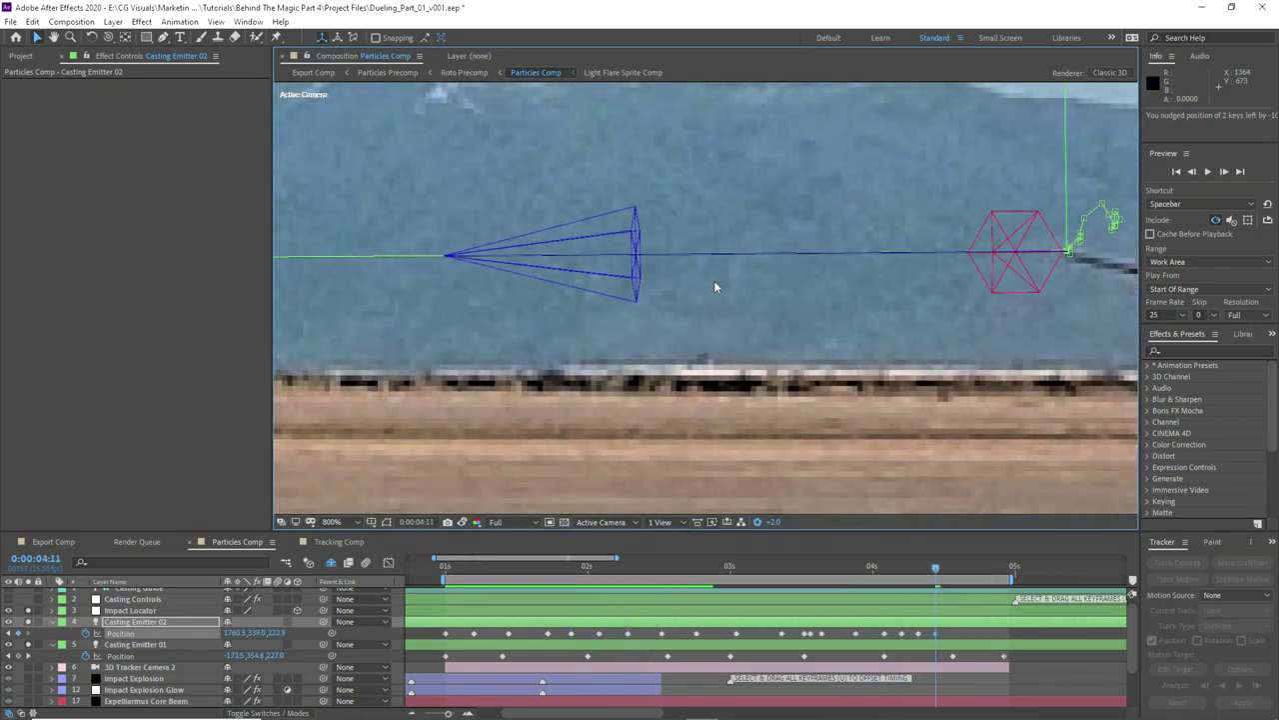
Step: Complete Casting Emitter 02's wand-tip keyframes at 0:00:04:16, 0:00:04:20 and 0:00:04:23
{"action": "left_click_drag", "start_coordinate": [888, 312], "coordinate": [557, 309]}
{"action": "key", "text": "Page_Down"}
{"action": "key", "text": "Page_Down"}
{"action": "key", "text": "Page_Down"}
{"action": "key", "text": "Page_Down"}
{"action": "key", "text": "Page_Down"}
{"action": "key", "text": "Down"}
{"action": "key", "text": "Down"}
{"action": "key", "text": "Page_Down"}
{"action": "key", "text": "Page_Down"}
{"action": "key", "text": "Page_Down"}
{"action": "key", "text": "Page_Down"}
{"action": "key", "text": "Down"}
{"action": "key", "text": "Down"}
{"action": "key", "text": "Left"}
{"action": "key", "text": "Page_Down"}
{"action": "key", "text": "Page_Down"}
{"action": "key", "text": "Page_Down"}
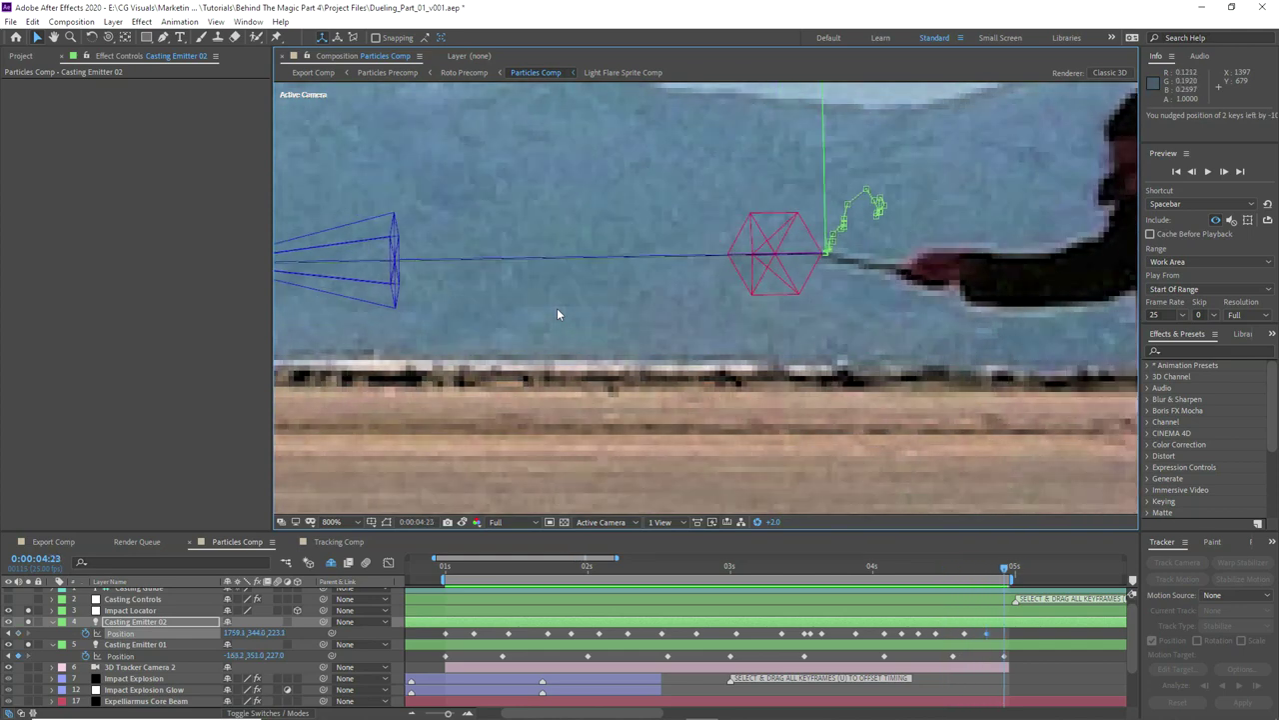
{"action": "key", "text": "shift+Left"}
{"action": "left_click", "coordinate": [165, 667]}
{"action": "scroll", "coordinate": [672, 283], "scroll_direction": "down", "scroll_amount": 3}
{"action": "left_click_drag", "start_coordinate": [584, 292], "coordinate": [903, 269]}
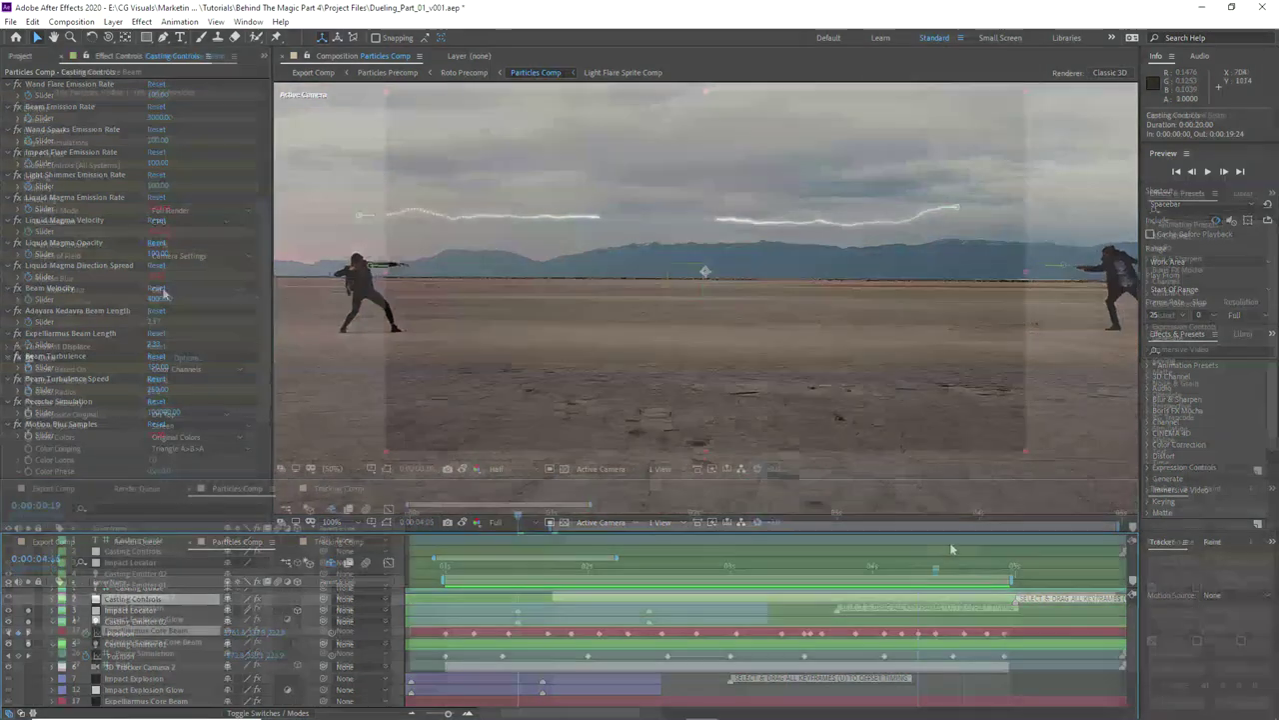
Step: Turn on motion blur for the Expelliarmus Core Beam's particles and set its Particle Amount to 100%
{"action": "left_click", "coordinate": [165, 293]}
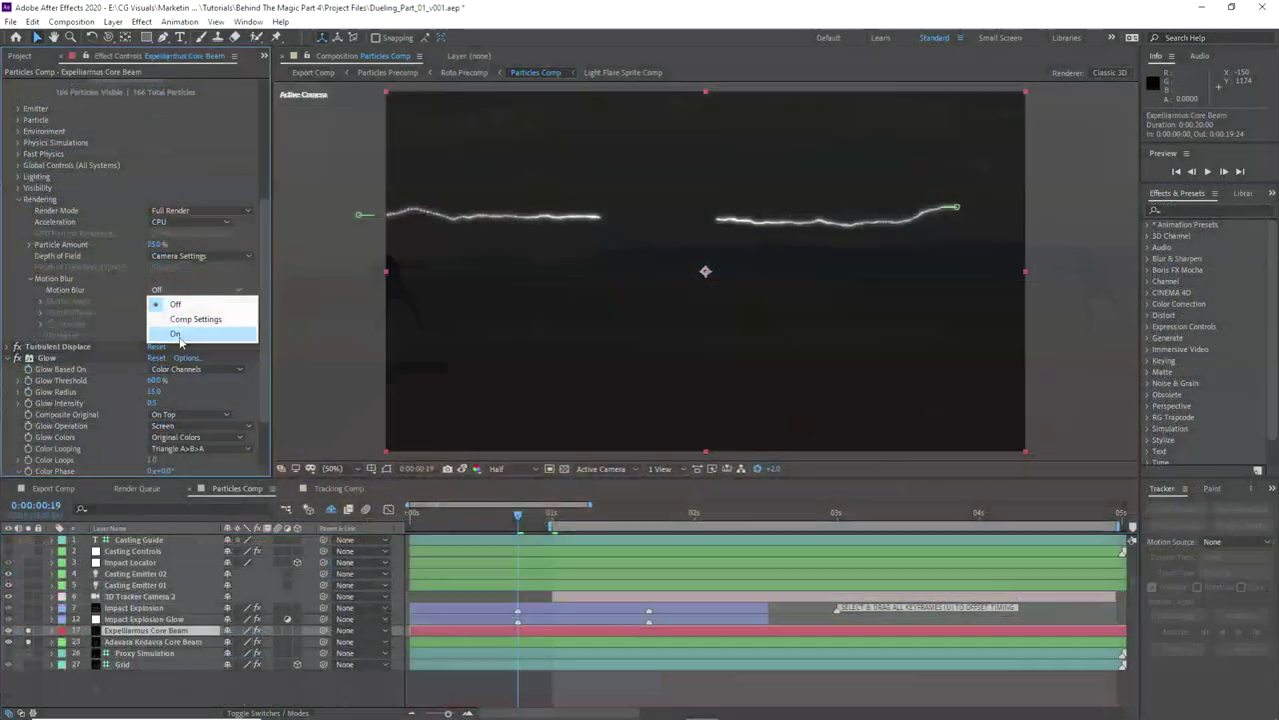
{"action": "left_click", "coordinate": [160, 333]}
{"action": "left_click", "coordinate": [155, 245]}
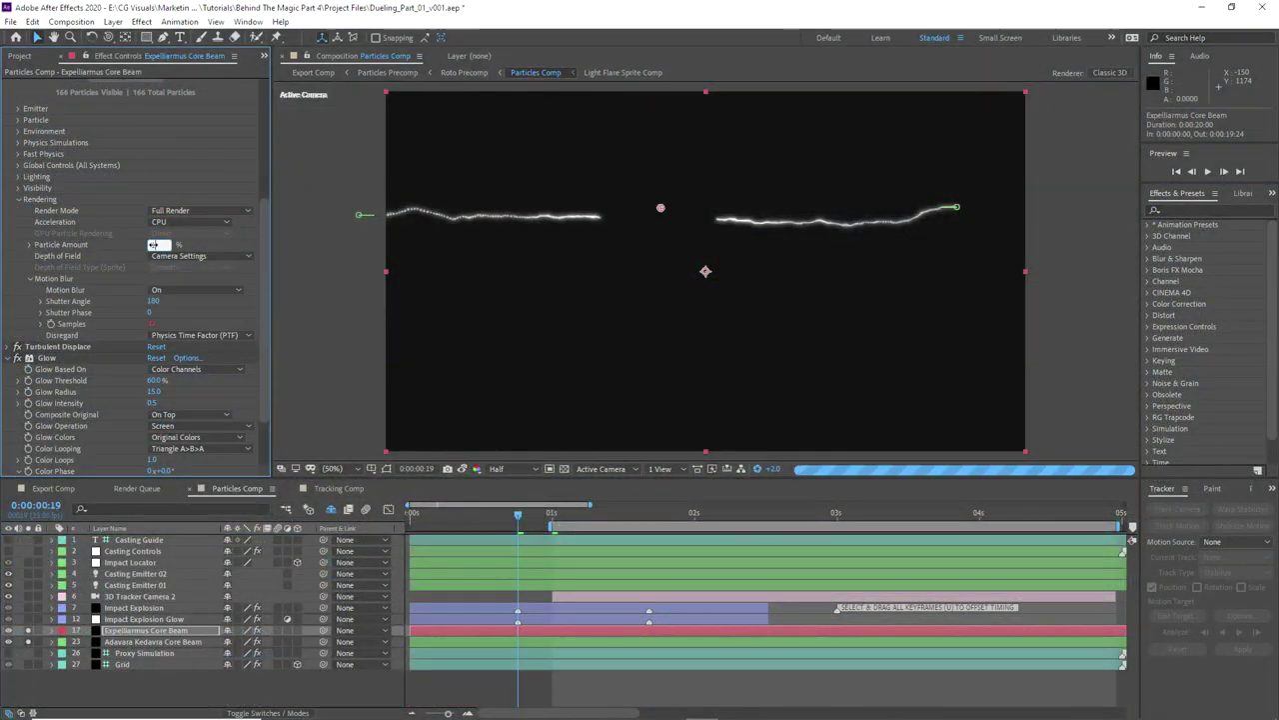
{"action": "type", "text": "100"}
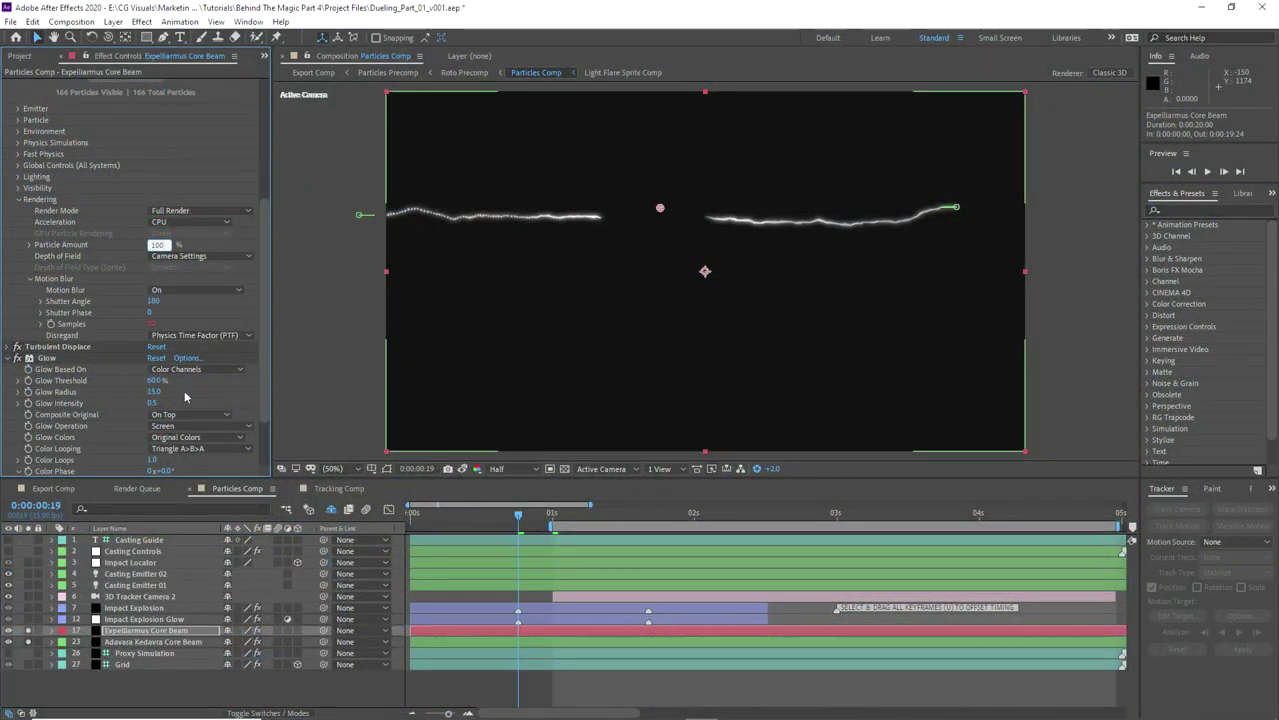
Step: Turn on motion blur for the Adavara Kedavra Core Beam's particles and set its Particle Amount to 100%
{"action": "key", "text": "ctrl+Down"}
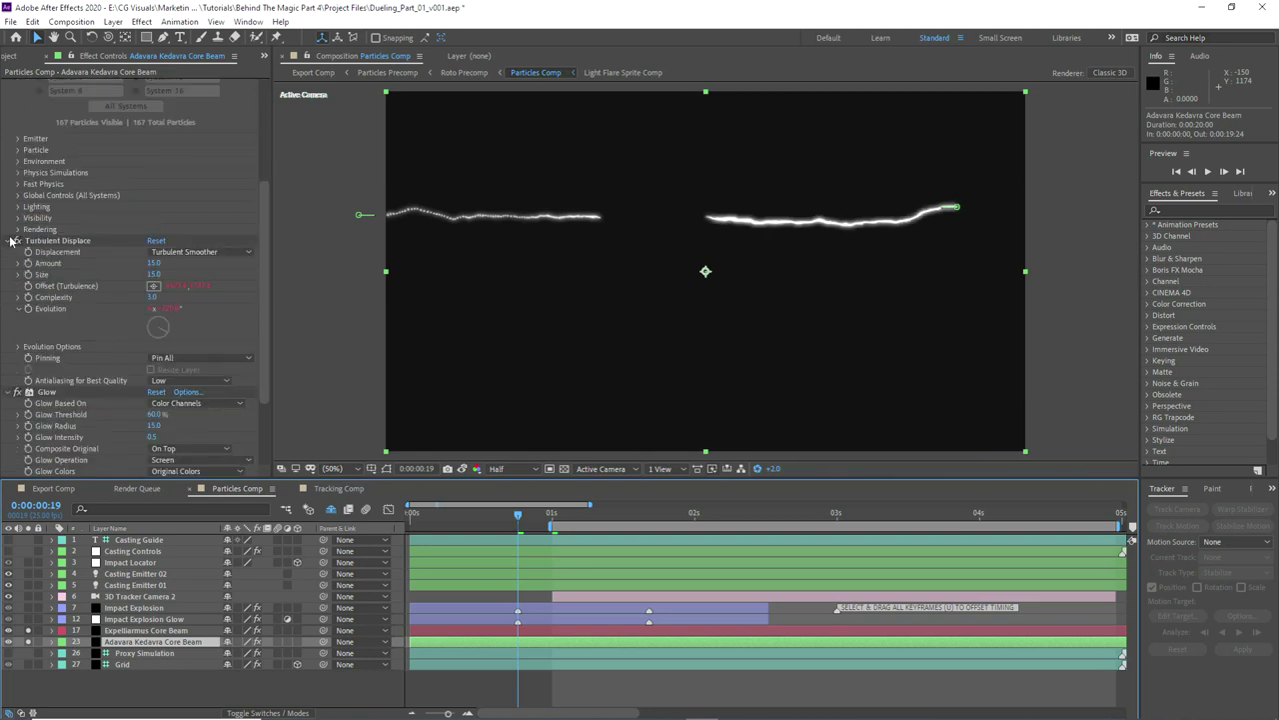
{"action": "left_click", "coordinate": [16, 232]}
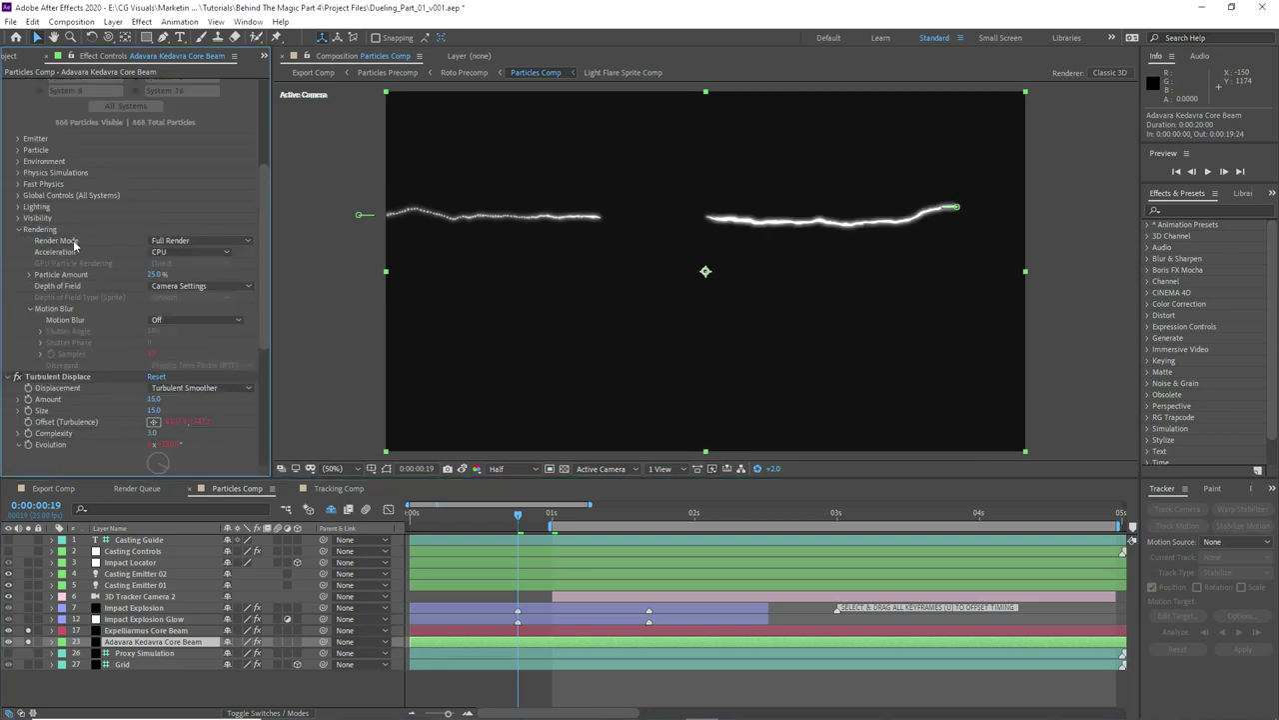
{"action": "left_click", "coordinate": [164, 328]}
{"action": "left_click", "coordinate": [164, 344]}
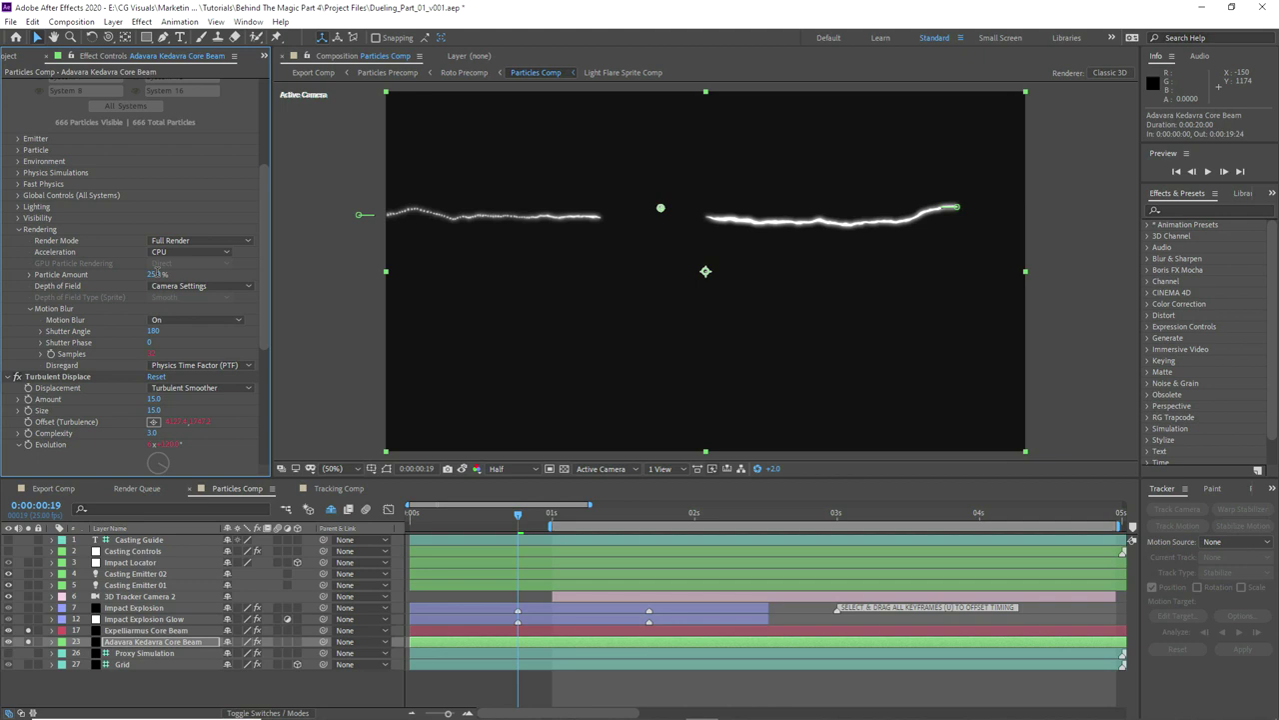
{"action": "left_click", "coordinate": [160, 275]}
{"action": "type", "text": "100"}
Step: Reveal the shy layers, turn off solo on both core beams and the Grid's visibility, and hide the shy layers again
{"action": "left_click", "coordinate": [332, 510]}
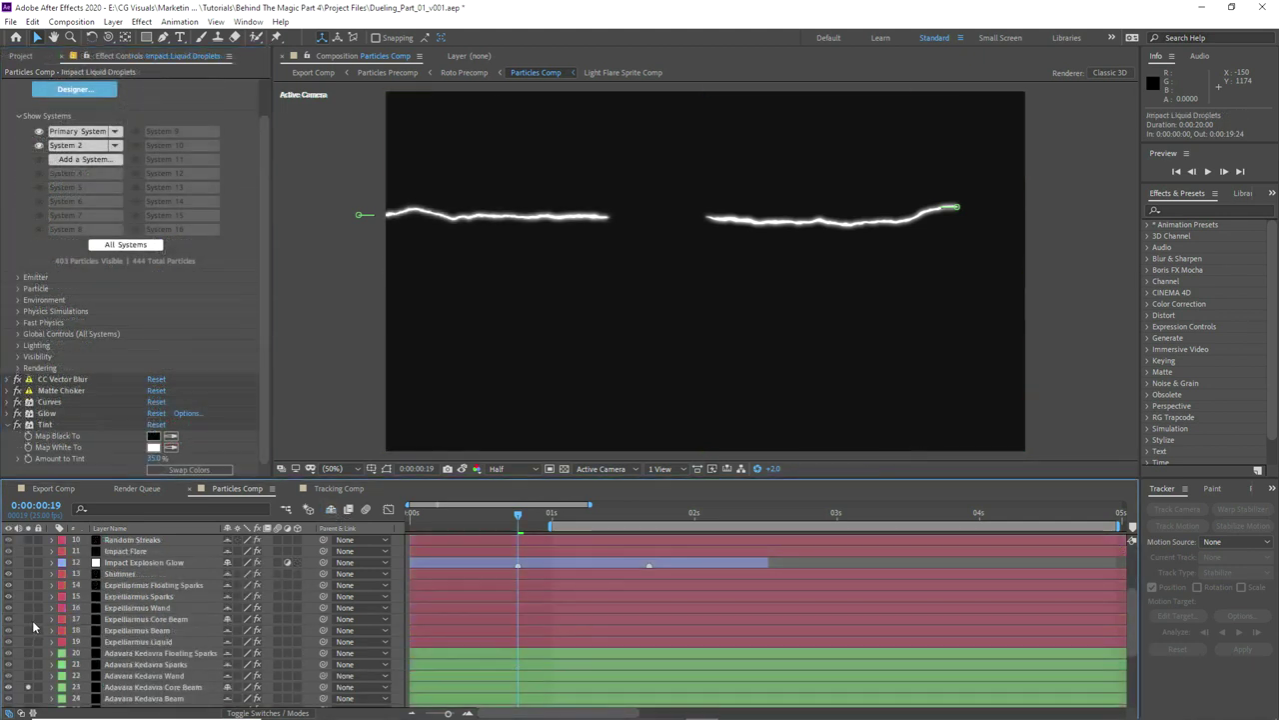
{"action": "left_click", "coordinate": [29, 619]}
{"action": "scroll", "coordinate": [31, 630], "scroll_direction": "down", "scroll_amount": 2}
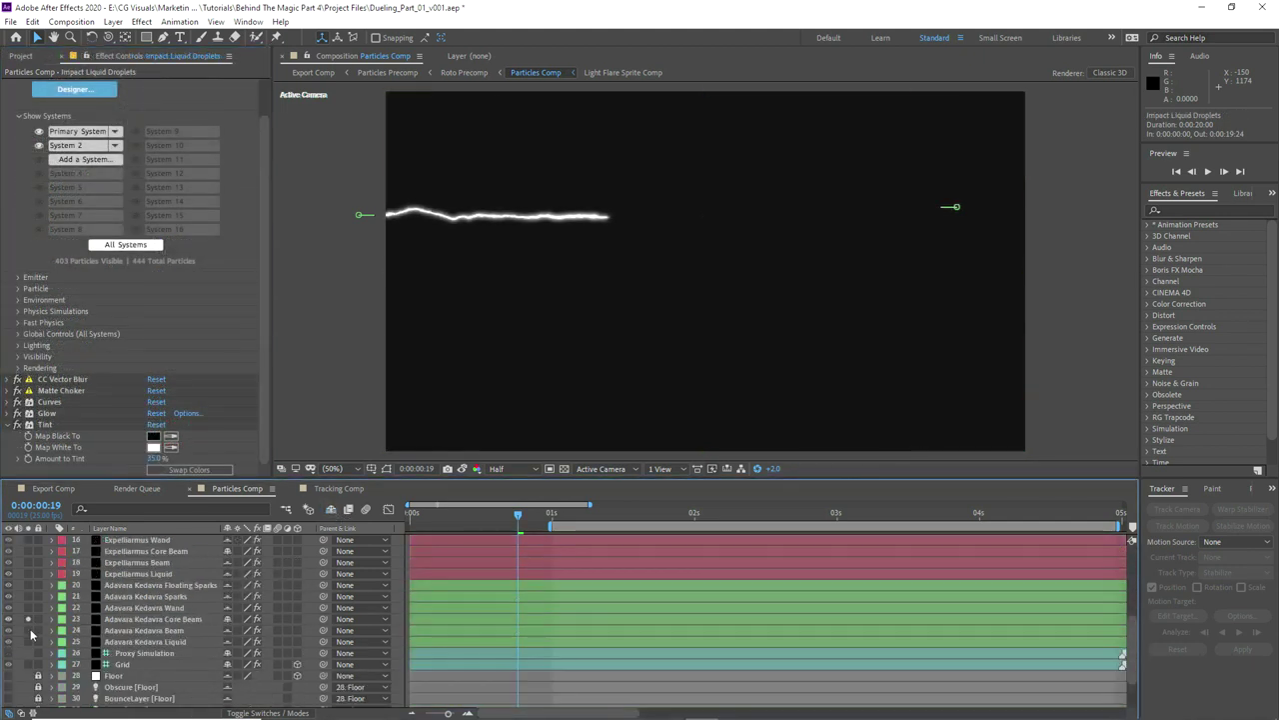
{"action": "left_click", "coordinate": [28, 619]}
{"action": "left_click", "coordinate": [8, 663]}
{"action": "left_click", "coordinate": [331, 510]}
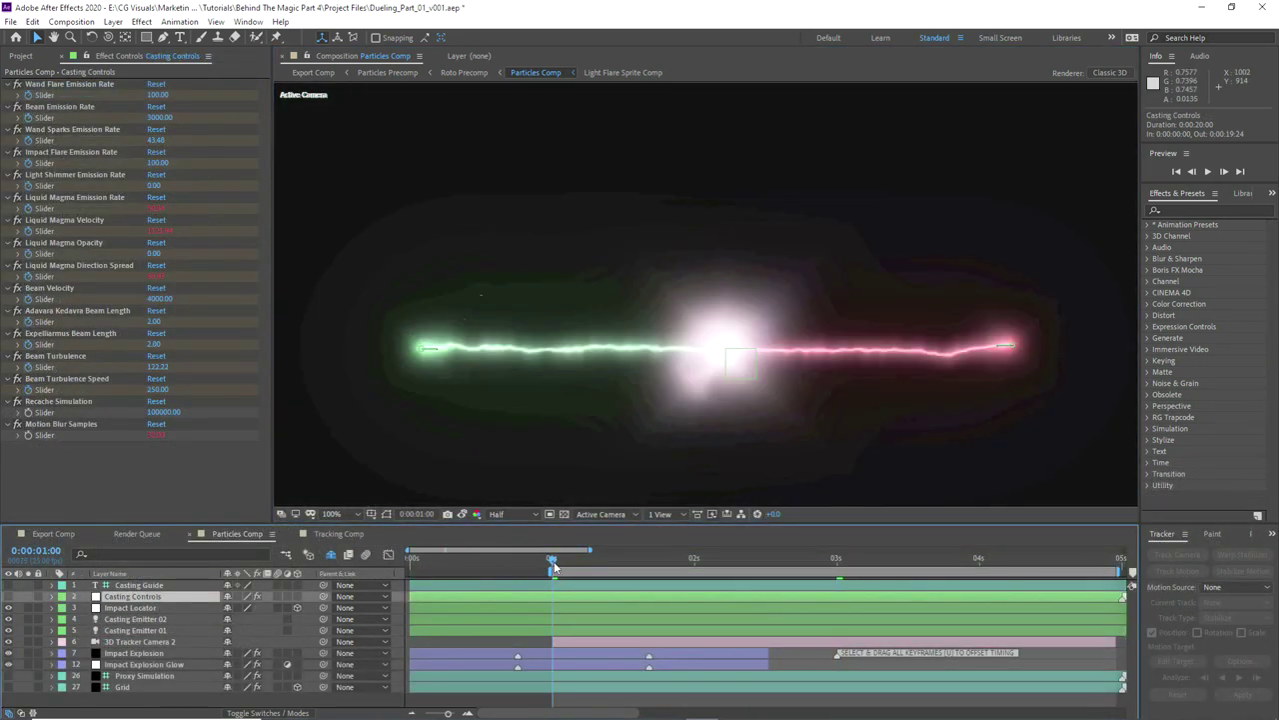
Step: Set the viewer resolution to Full and inspect the beams and central impact glow at 200% magnification
{"action": "left_click", "coordinate": [516, 516]}
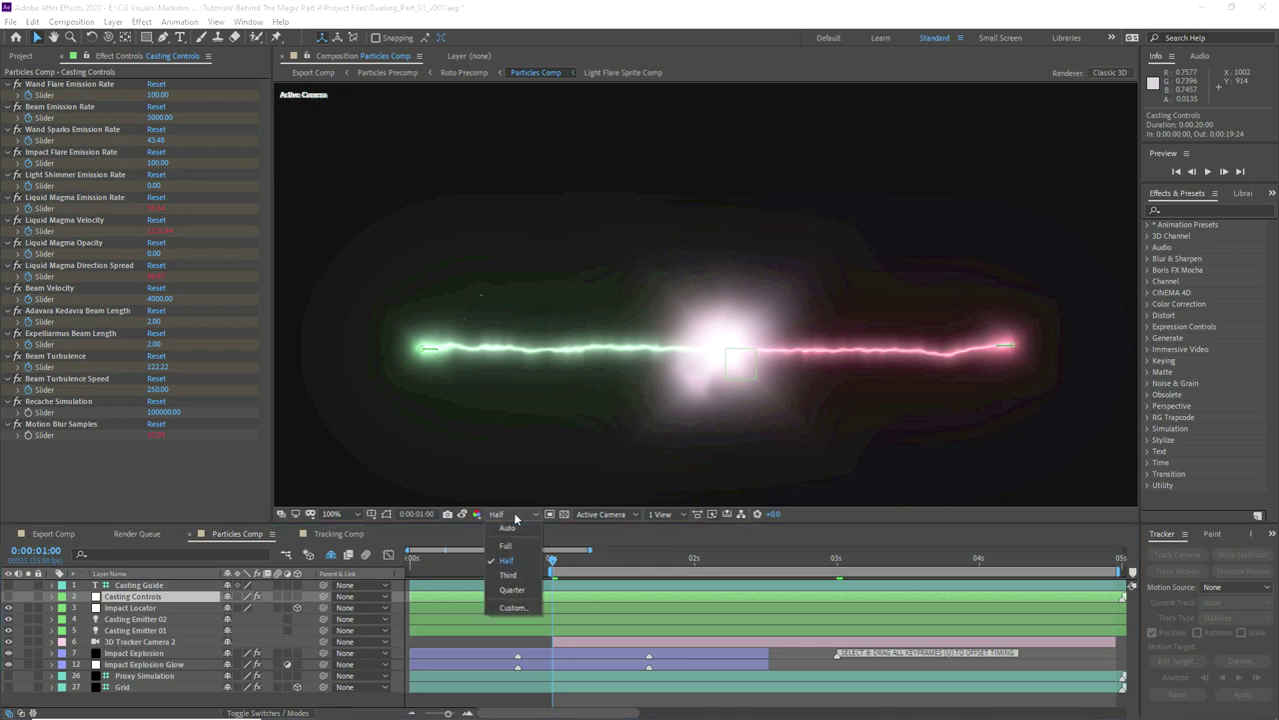
{"action": "left_click", "coordinate": [512, 544]}
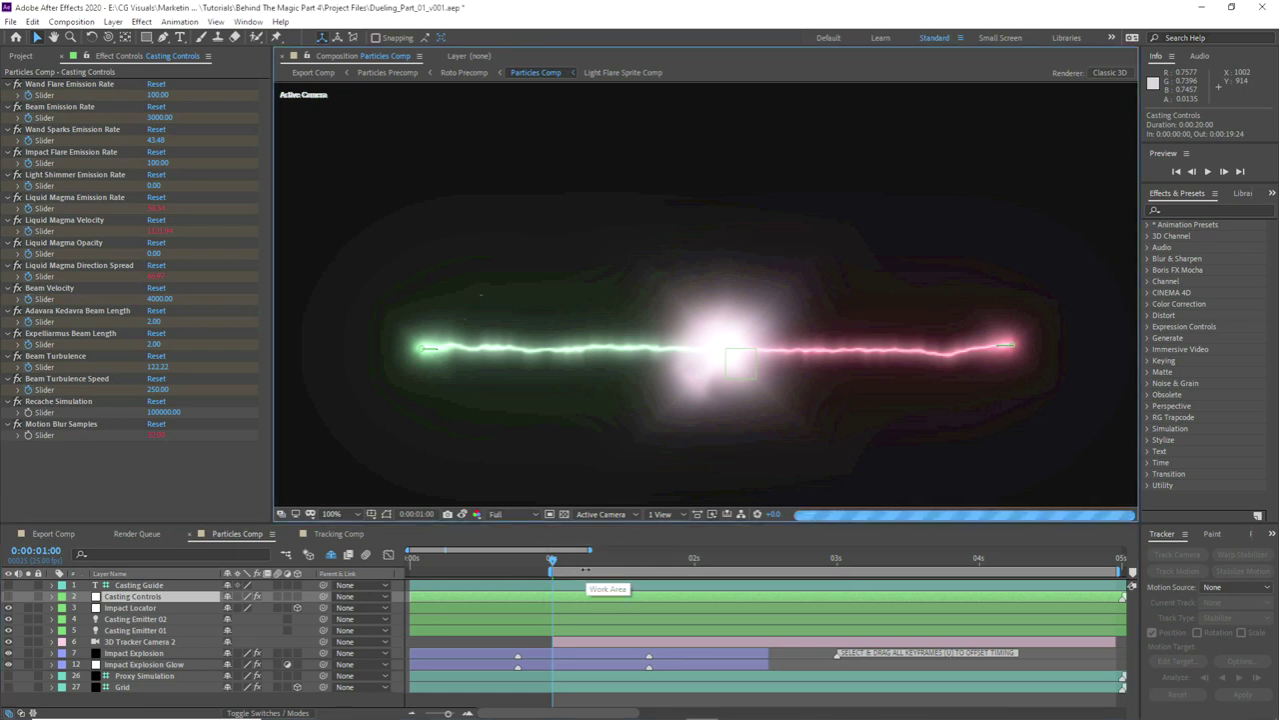
{"action": "scroll", "coordinate": [545, 292], "scroll_direction": "up", "scroll_amount": 1}
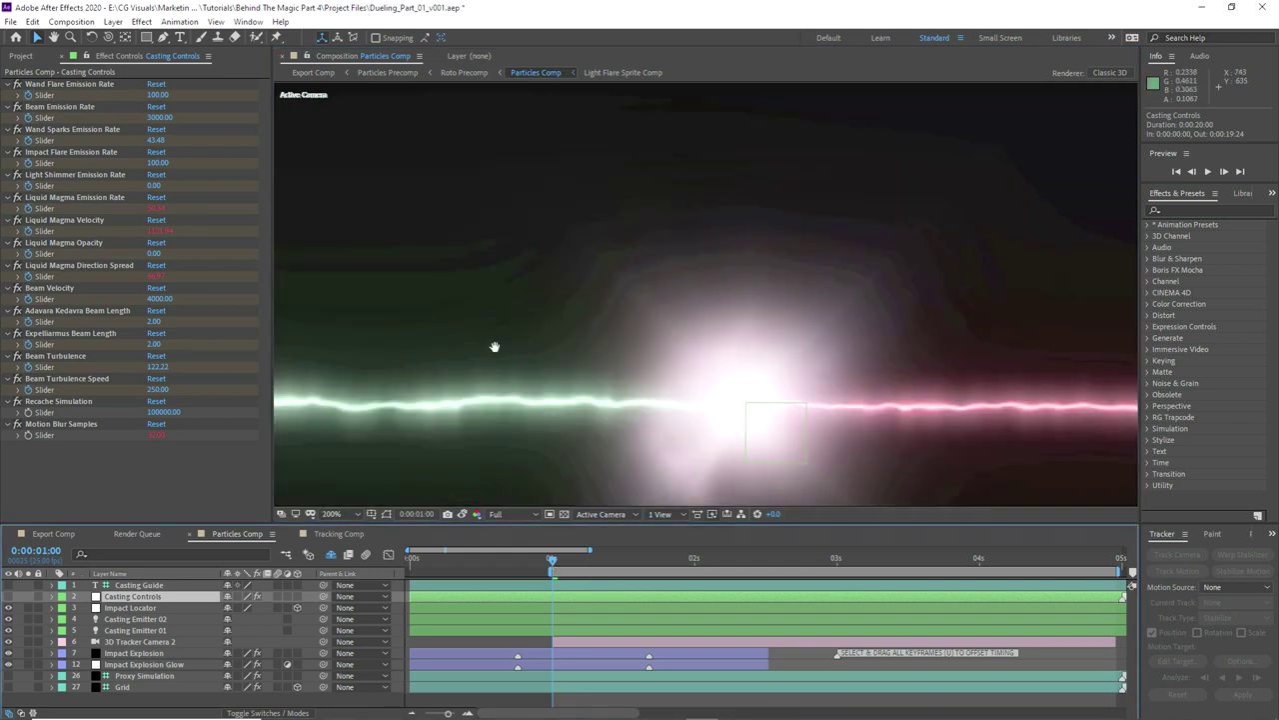
{"action": "left_click_drag", "start_coordinate": [494, 347], "coordinate": [877, 233]}
{"action": "key", "text": "v"}
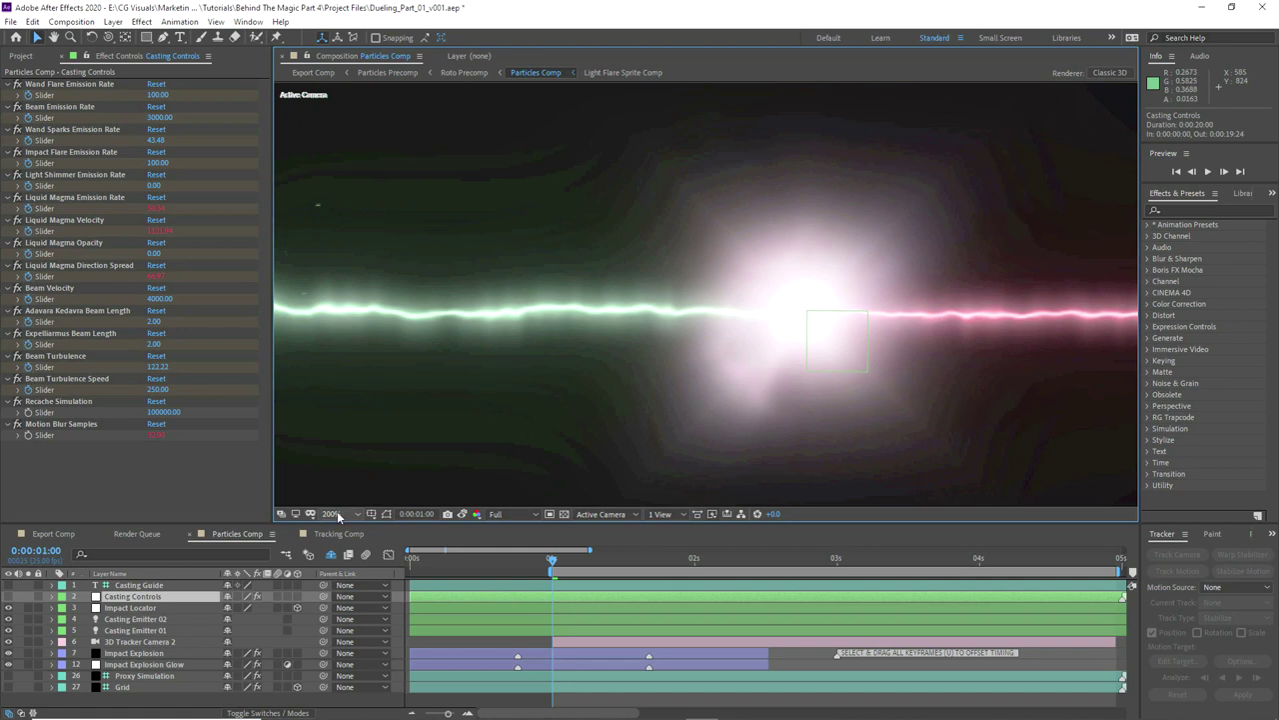
{"action": "left_click", "coordinate": [336, 513]}
{"action": "left_click", "coordinate": [356, 289]}
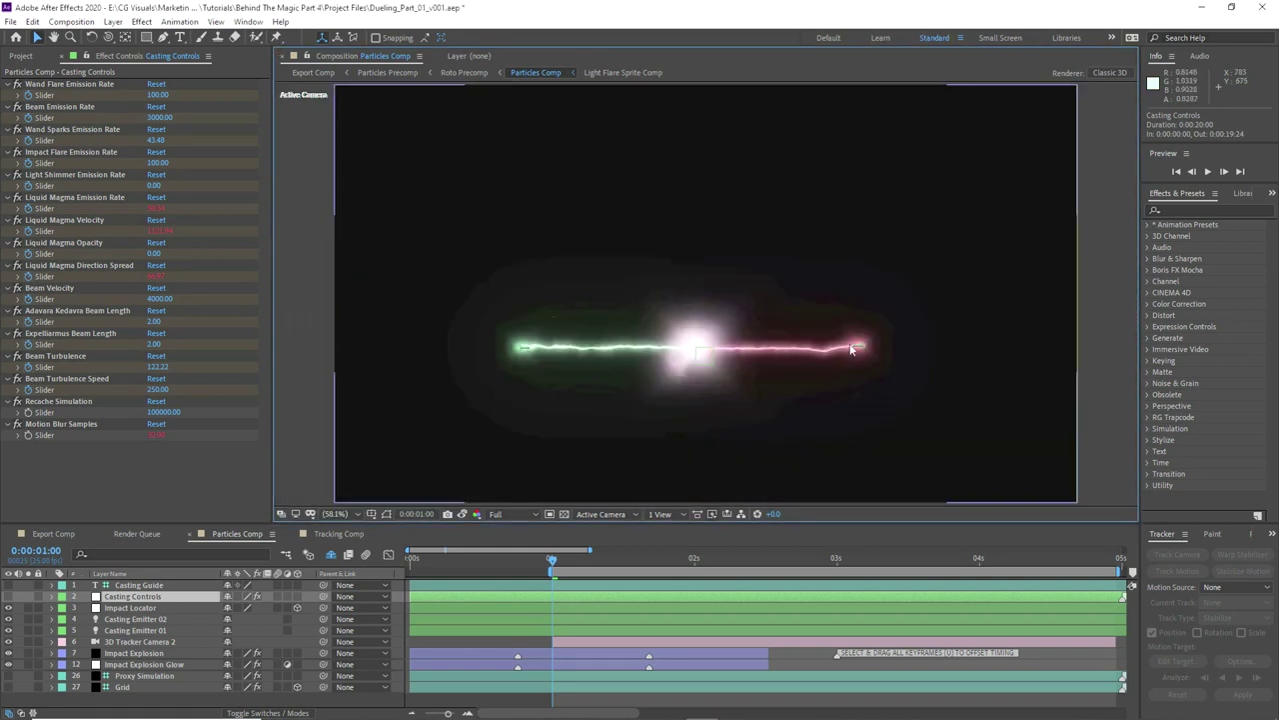
Step: Add Particles Comp to the render queue and set its output module to QuickTime with audio output off
{"action": "key", "text": "ctrl+m"}
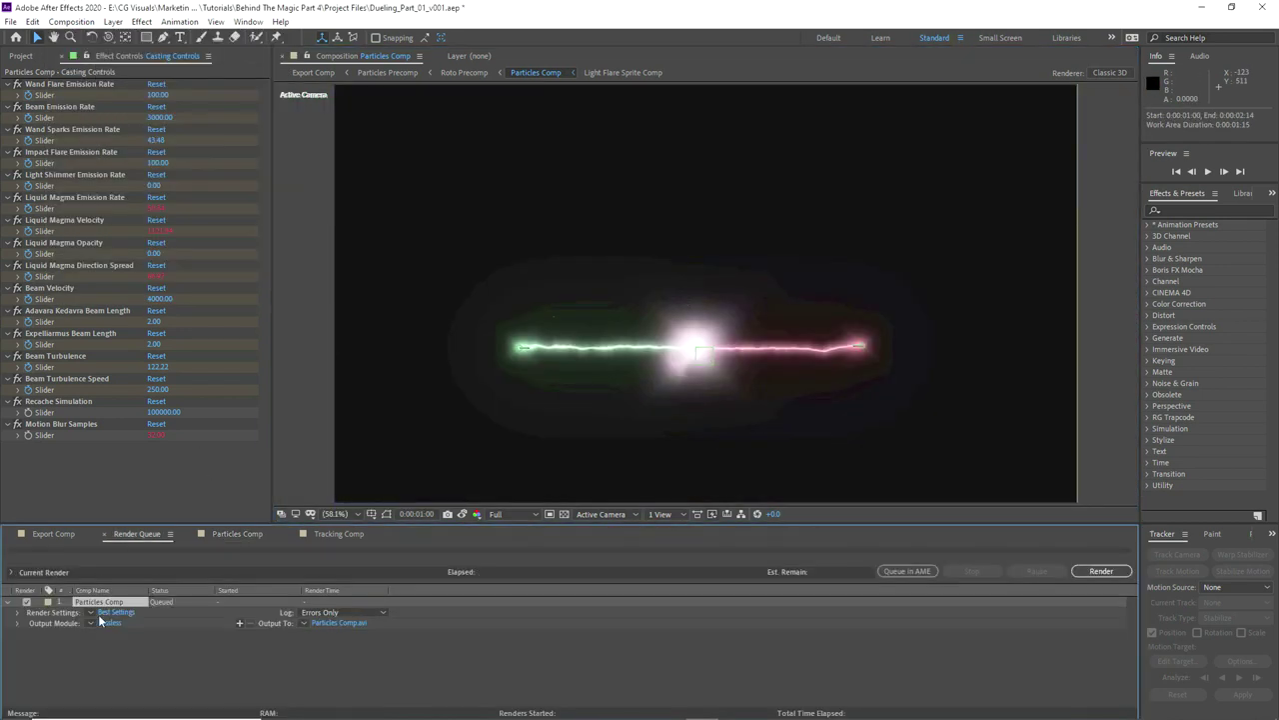
{"action": "left_click", "coordinate": [108, 624]}
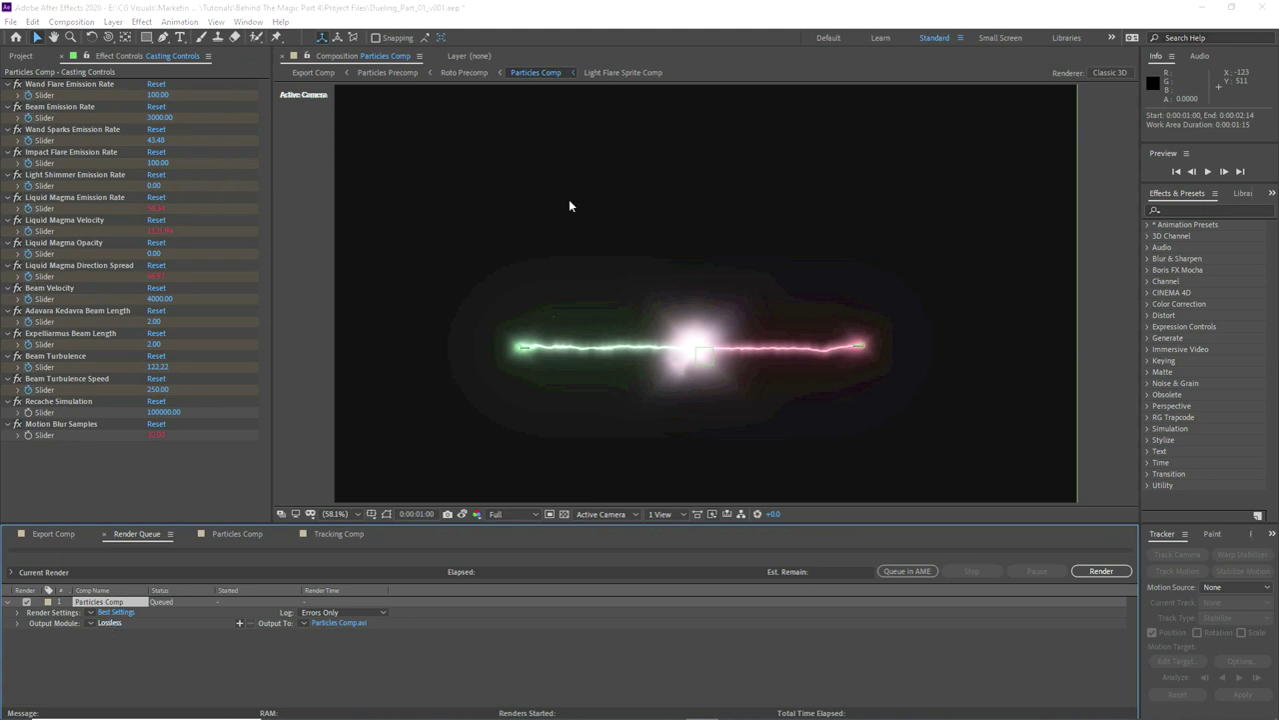
{"action": "left_click", "coordinate": [744, 205]}
{"action": "left_click", "coordinate": [712, 351]}
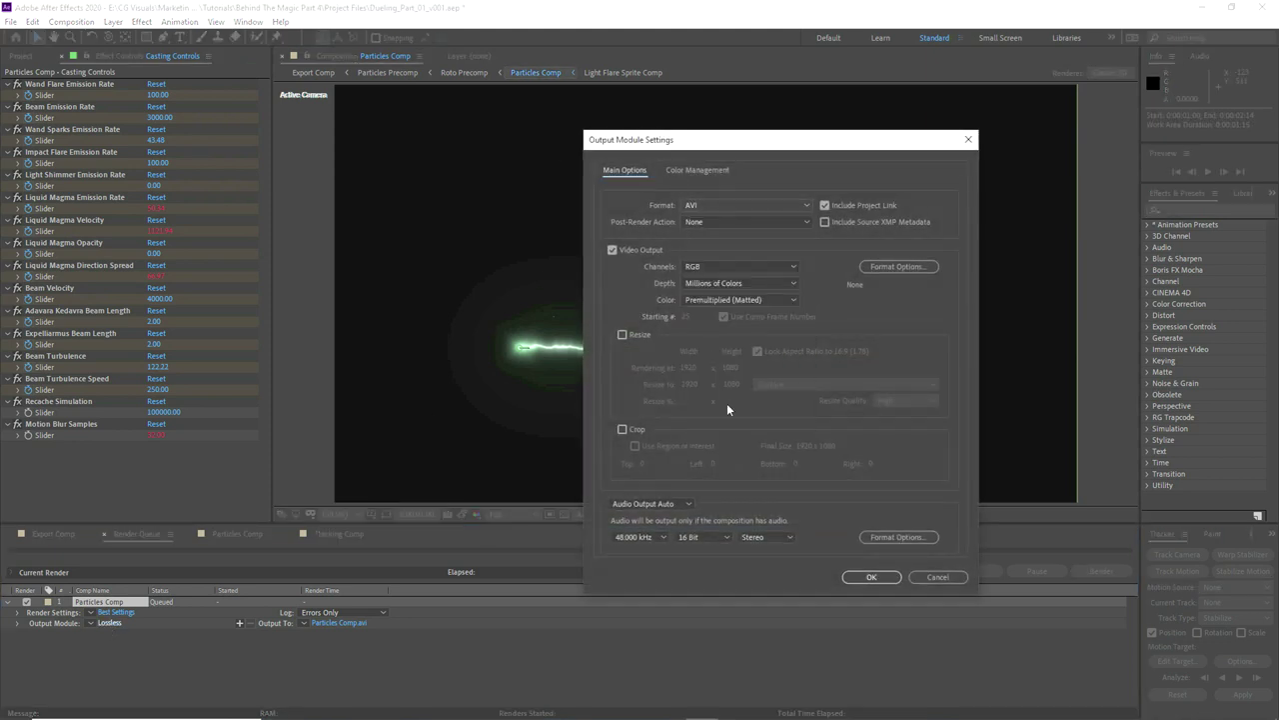
{"action": "left_click", "coordinate": [650, 503]}
{"action": "left_click", "coordinate": [648, 549]}
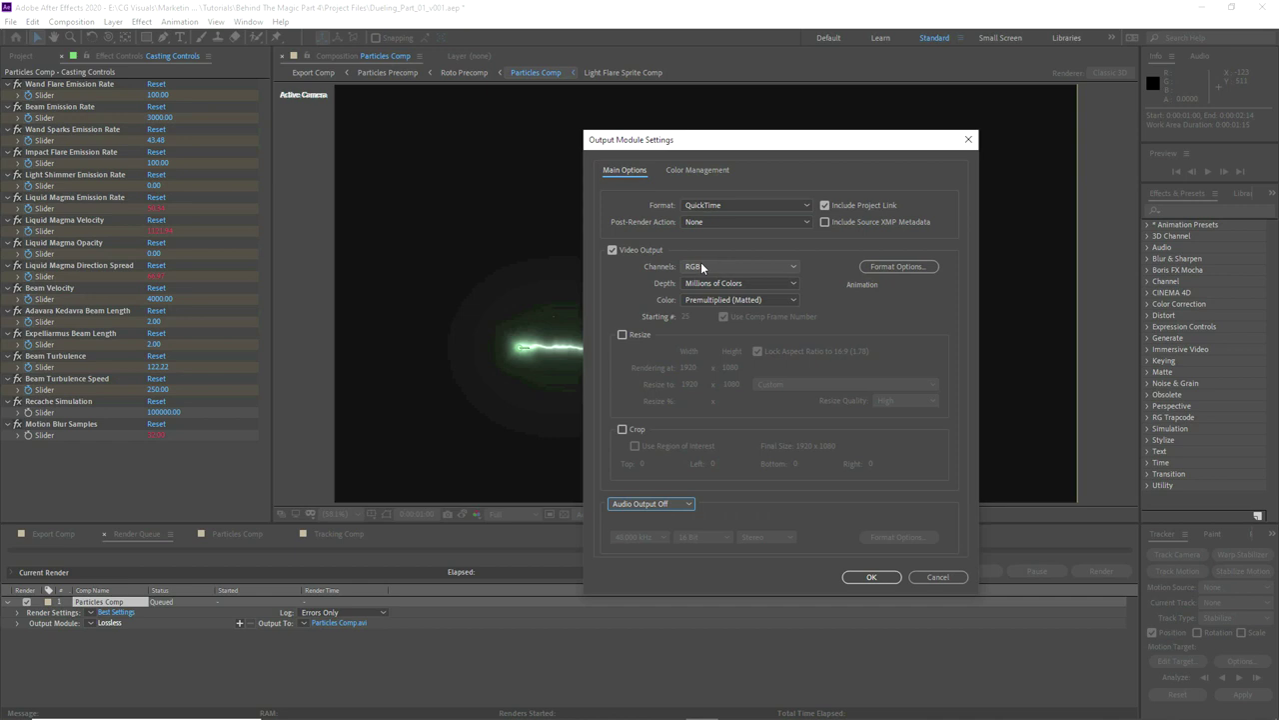
Step: Set the output channels to RGB + Alpha and keep the Animation codec for the QuickTime output
{"action": "left_click", "coordinate": [702, 264]}
{"action": "left_click", "coordinate": [699, 309]}
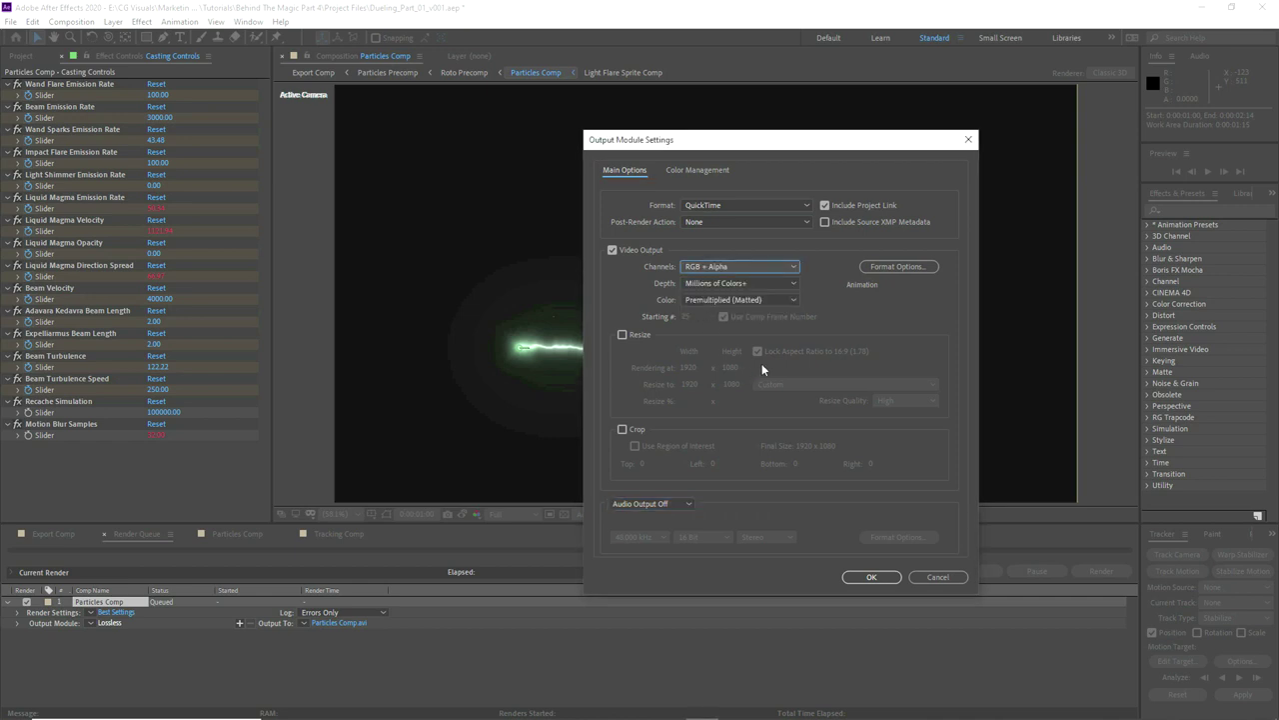
{"action": "left_click", "coordinate": [886, 267]}
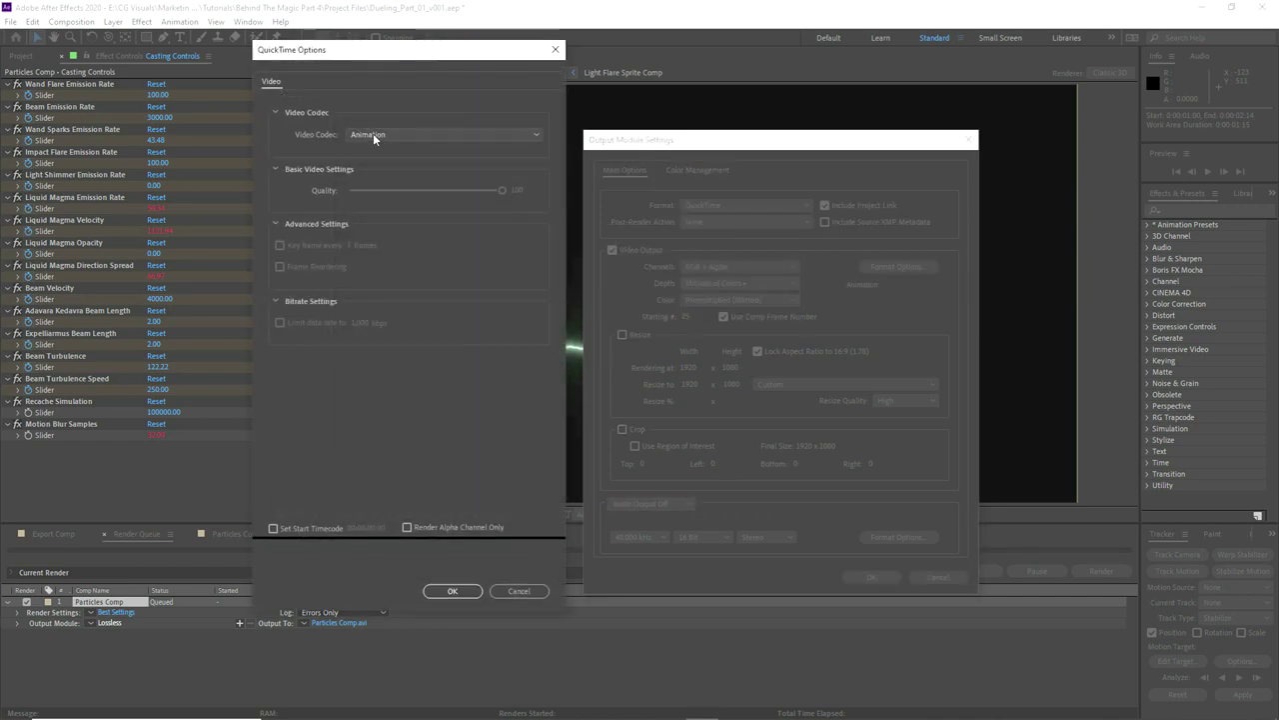
{"action": "left_click", "coordinate": [447, 591]}
{"action": "left_click", "coordinate": [848, 577]}
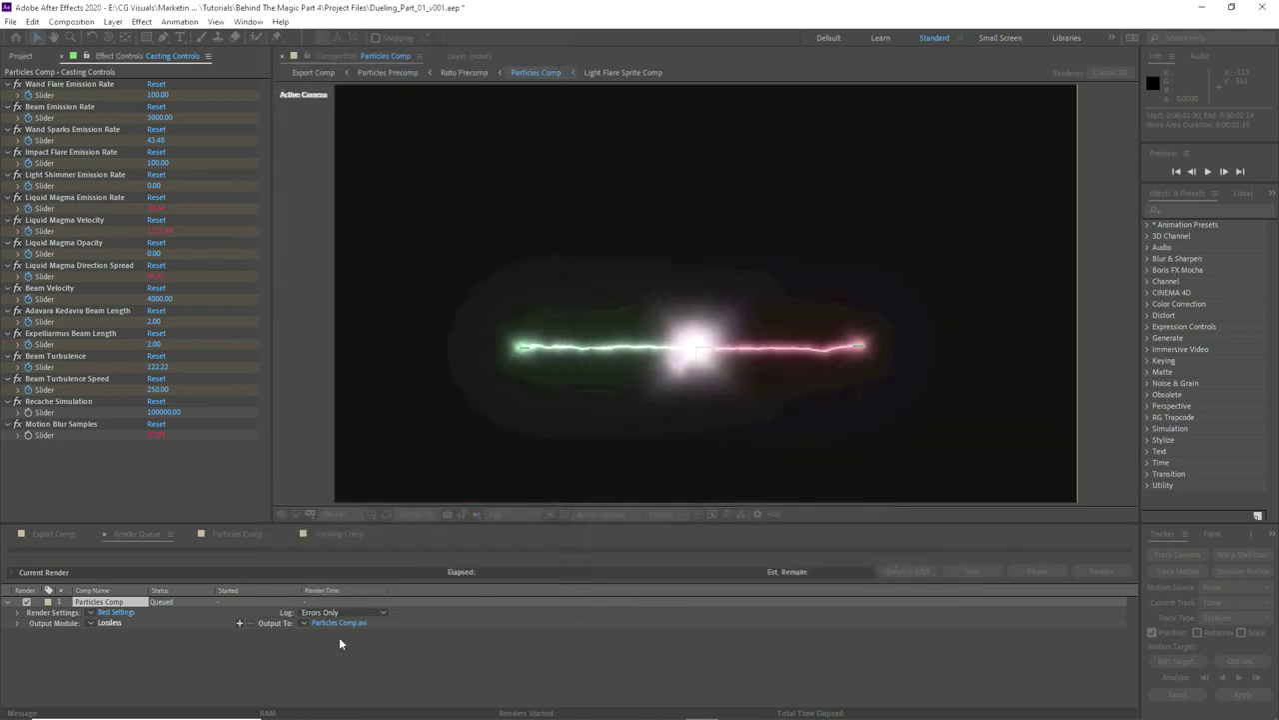
Step: Save the render output as Dueling_Asset_01_v001.mov in the Renders folder and start rendering
{"action": "left_click", "coordinate": [338, 622]}
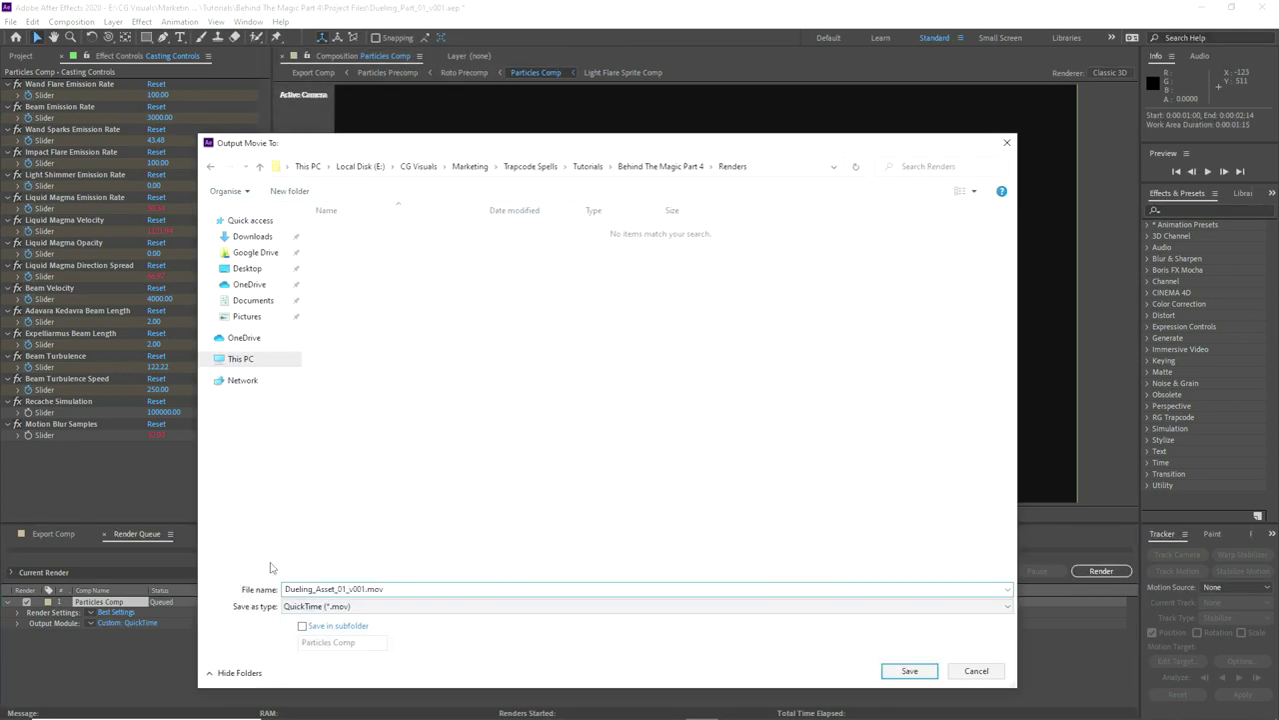
{"action": "left_click", "coordinate": [908, 671]}
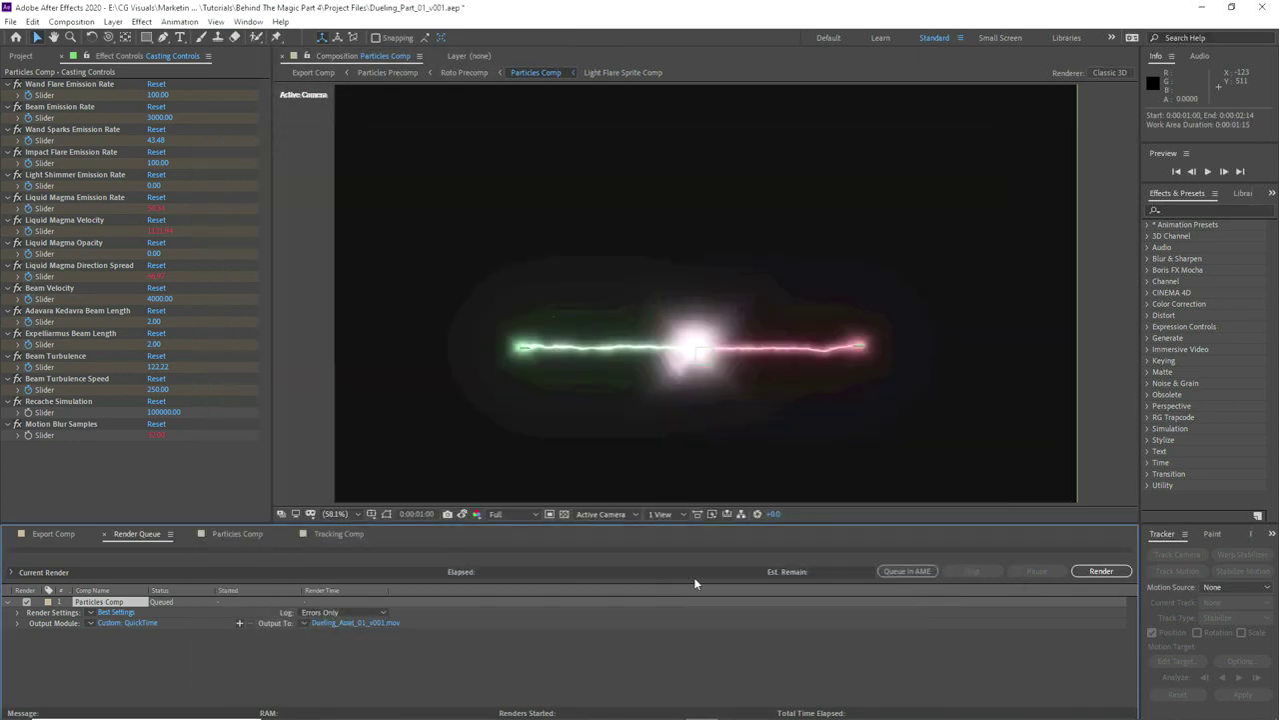
{"action": "left_click", "coordinate": [1100, 571]}
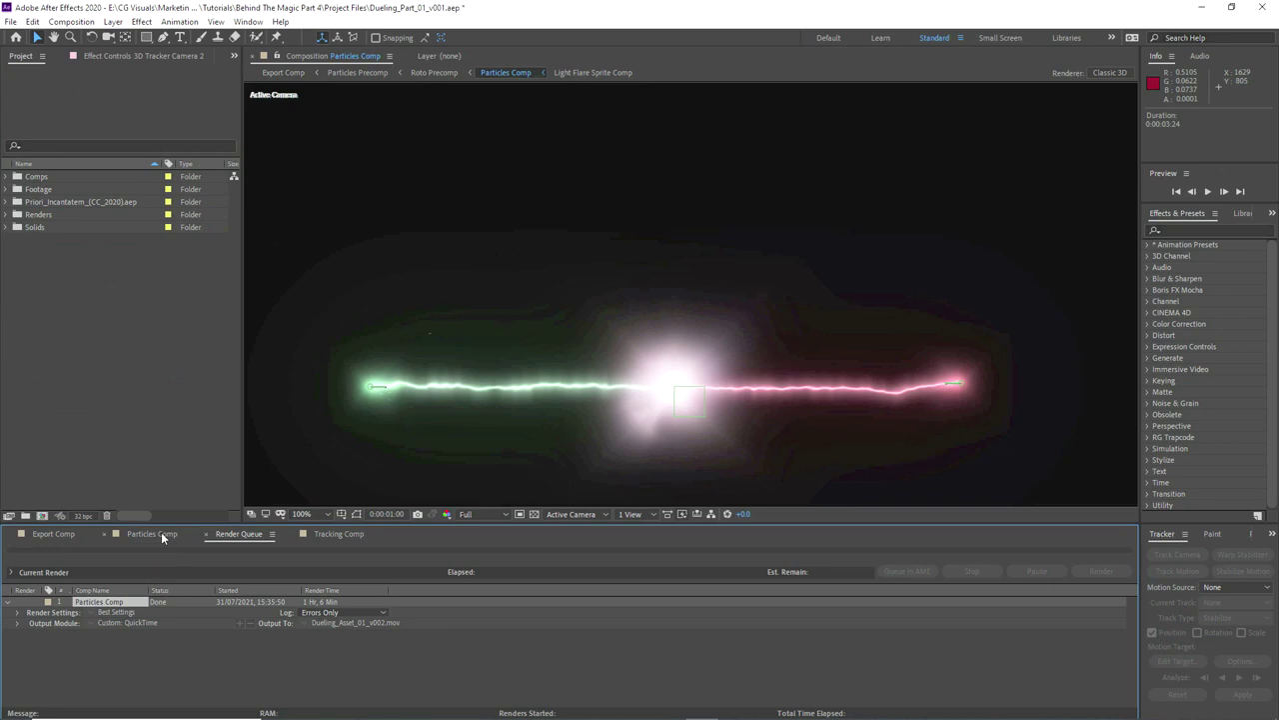
Step: Import Dueling_Asset_01_v002.mov, file it in the Renders folder, and place it as the topmost layer of Particles Comp
{"action": "left_click", "coordinate": [150, 533]}
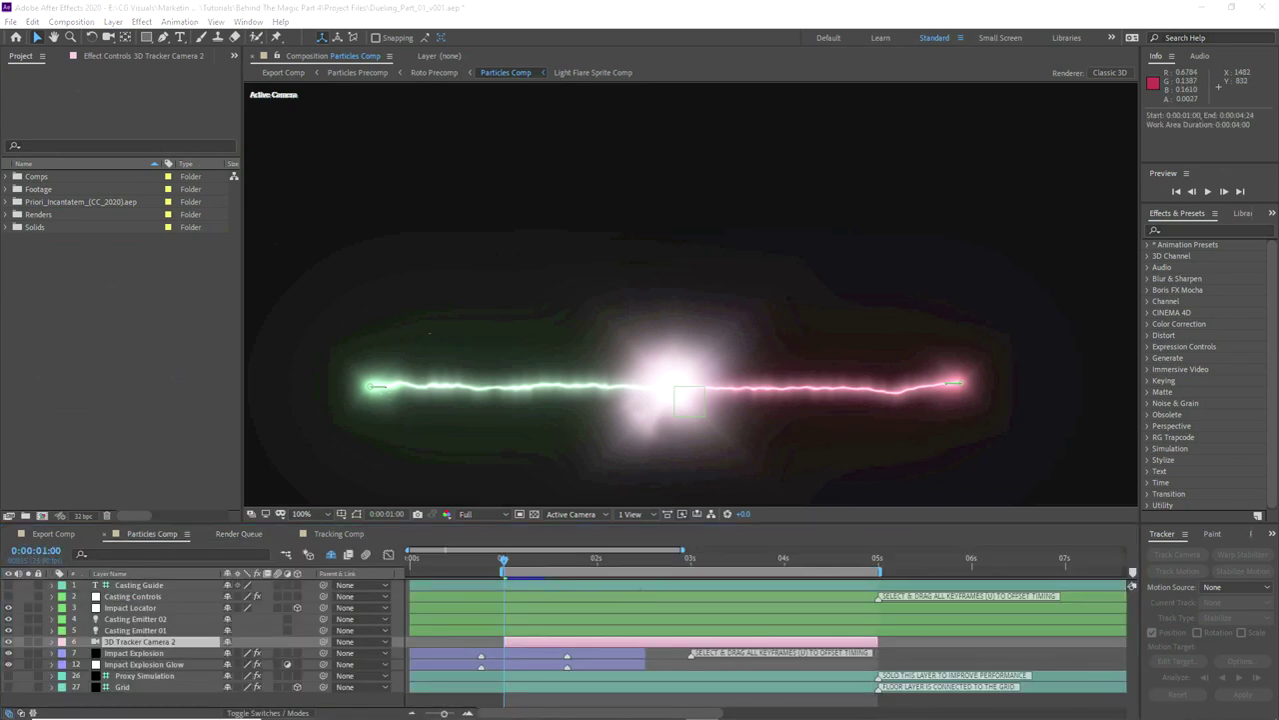
{"action": "left_click_drag", "start_coordinate": [60, 262], "coordinate": [78, 296]}
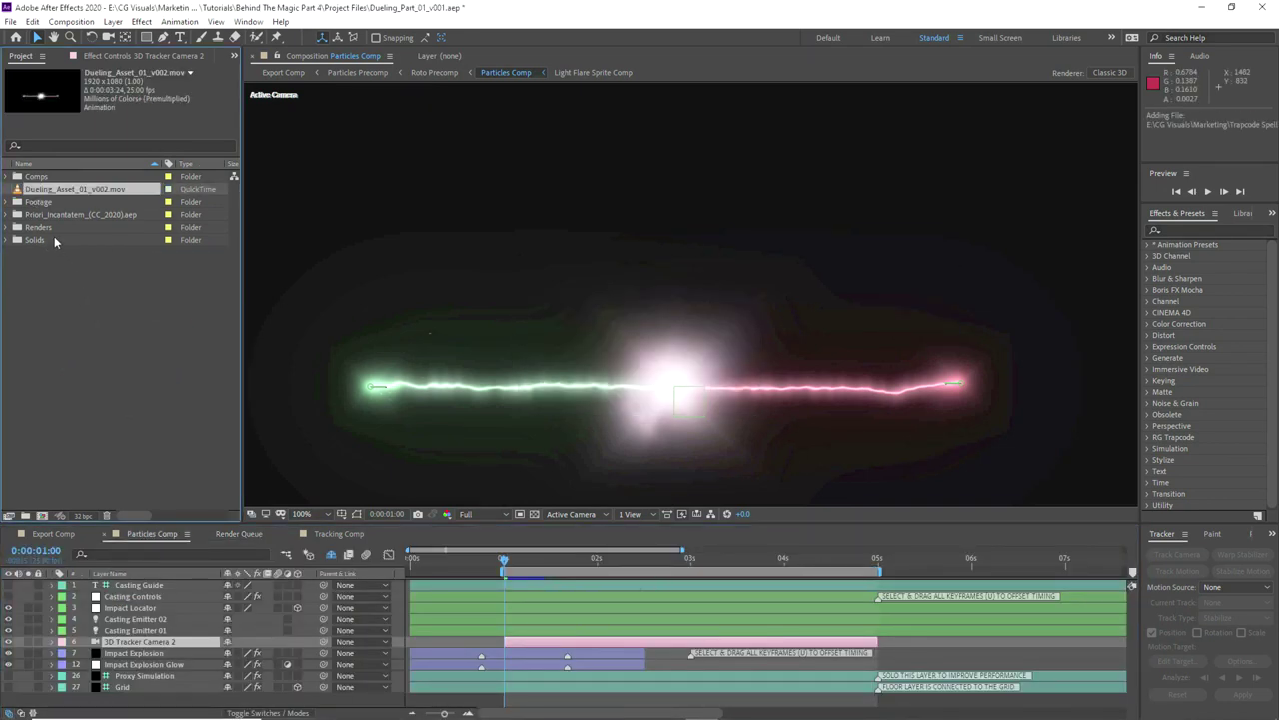
{"action": "left_click_drag", "start_coordinate": [40, 225], "coordinate": [120, 588]}
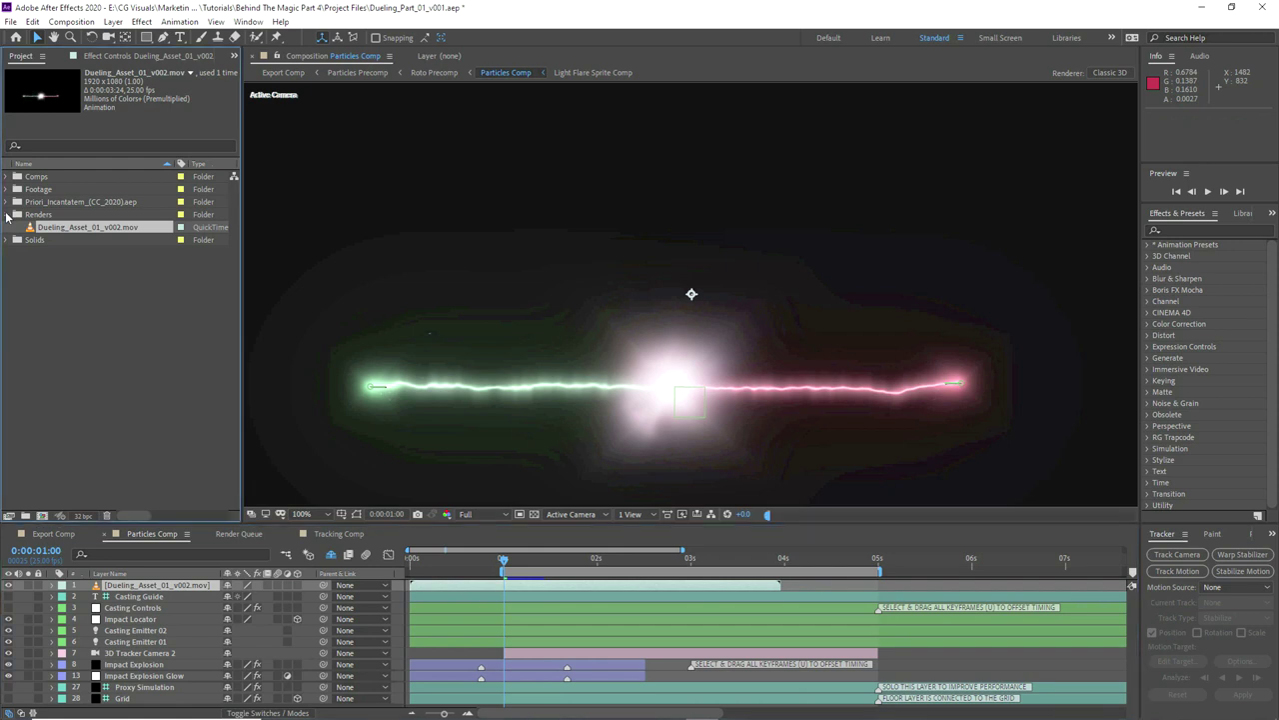
{"action": "left_click", "coordinate": [7, 215]}
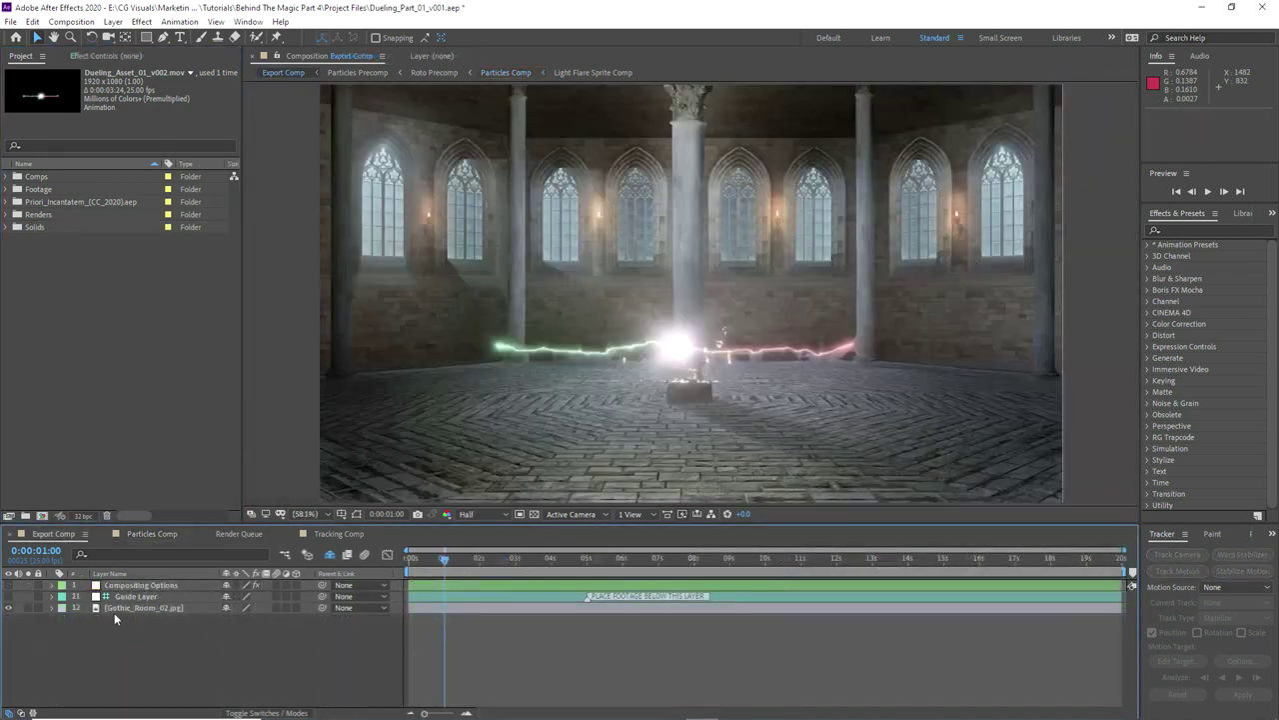
Step: Paste Dueling_Seq_Plate_v001.mov into Export Comp below the Guide Layer, and reveal the Compositing Options keyframes
{"action": "key", "text": "ctrl+v"}
{"action": "left_click_drag", "start_coordinate": [113, 589], "coordinate": [118, 615]}
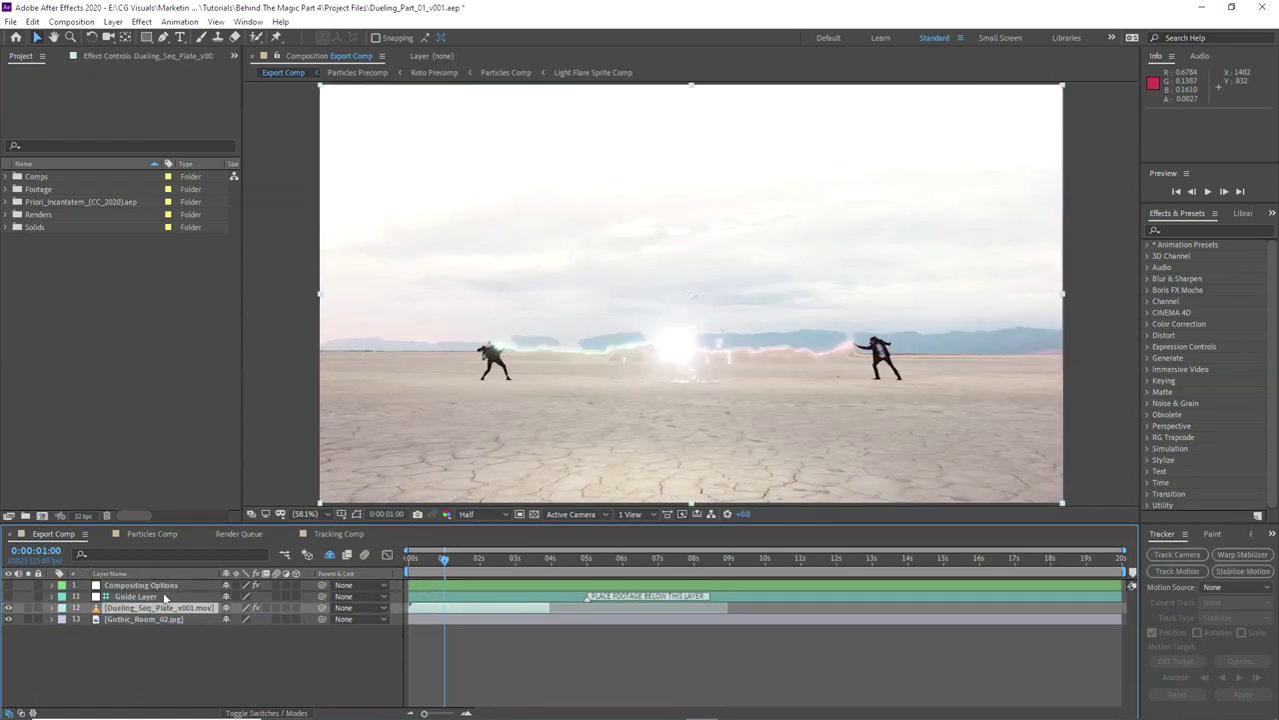
{"action": "left_click", "coordinate": [144, 586]}
{"action": "key", "text": "u"}
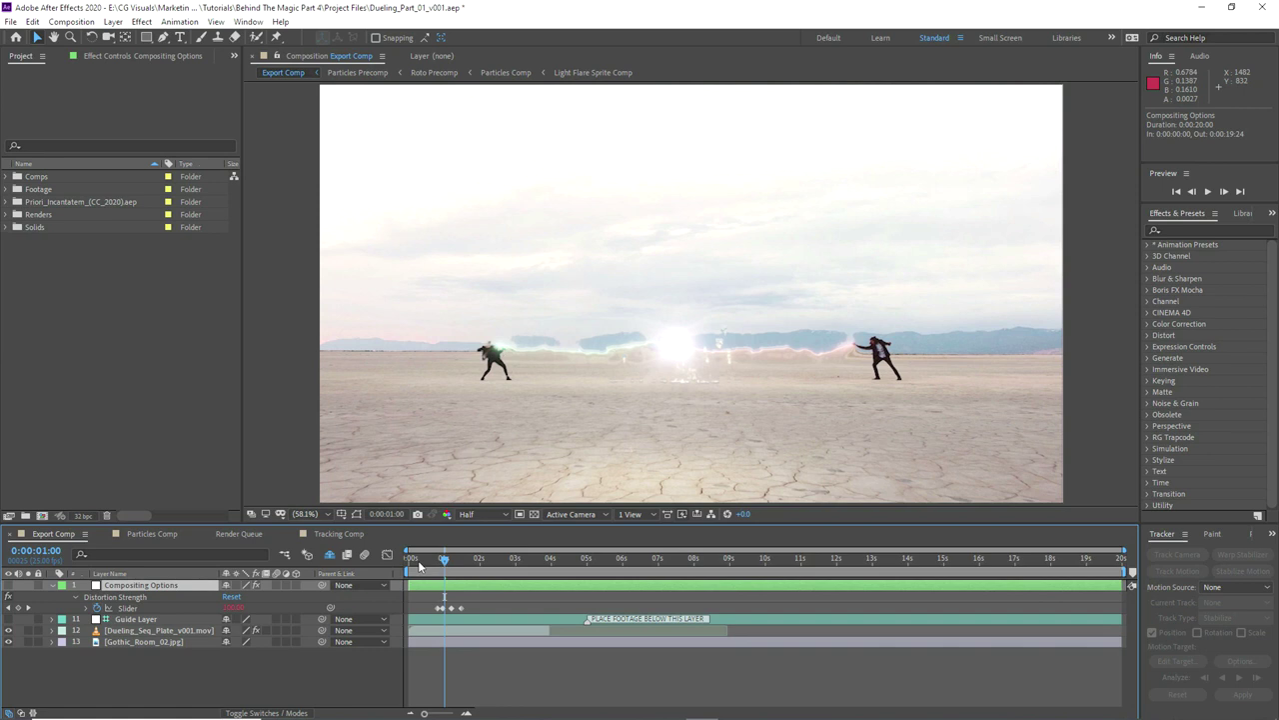
Step: At 0:00:00:08, apply a Curves effect to the dueling plate, pulling down the midtones and lowering the white point
{"action": "left_click_drag", "start_coordinate": [411, 566], "coordinate": [421, 563]}
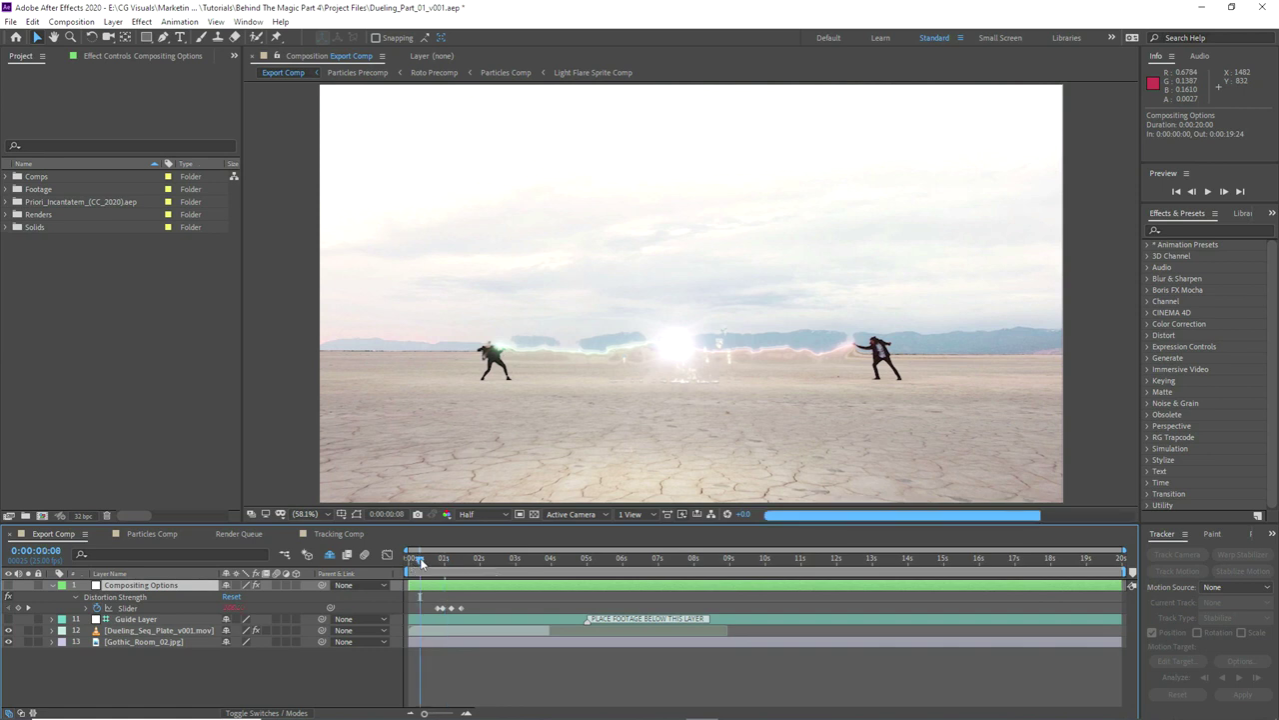
{"action": "left_click", "coordinate": [135, 631]}
{"action": "right_click", "coordinate": [133, 631]}
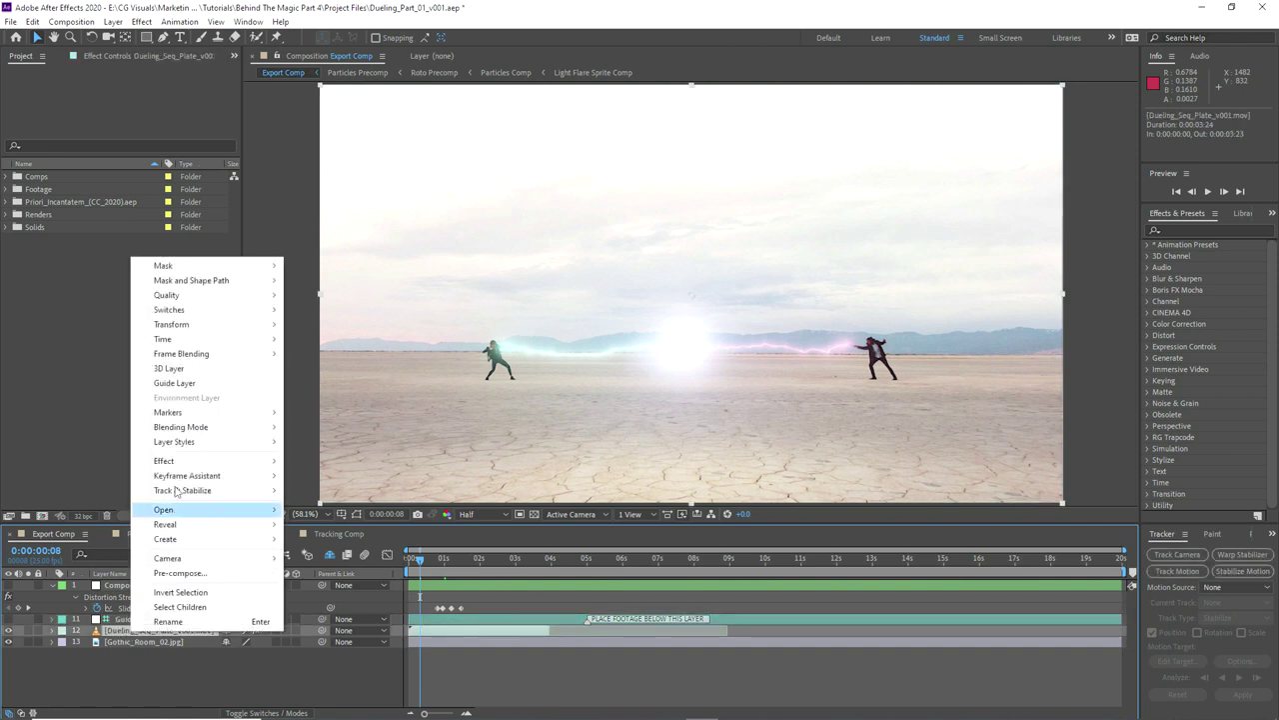
{"action": "mouse_move", "coordinate": [177, 470]}
{"action": "mouse_move", "coordinate": [324, 226]}
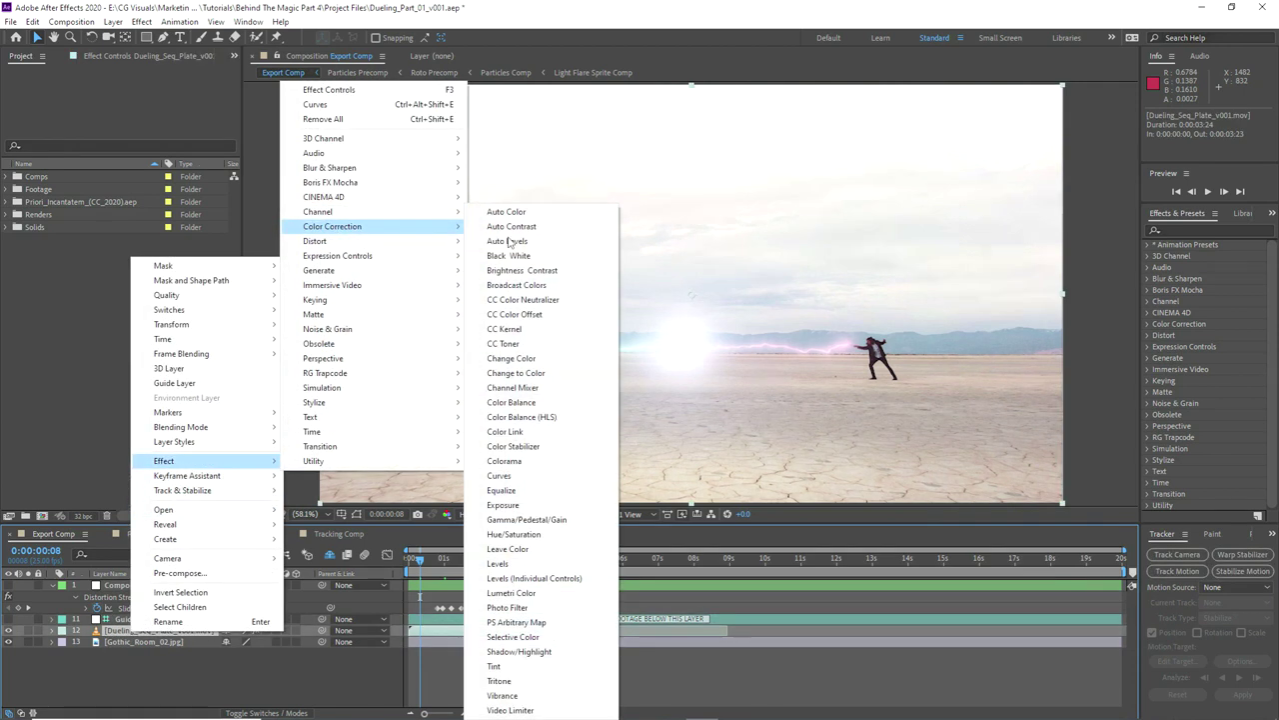
{"action": "left_click", "coordinate": [491, 469]}
{"action": "left_click_drag", "start_coordinate": [107, 340], "coordinate": [143, 378]}
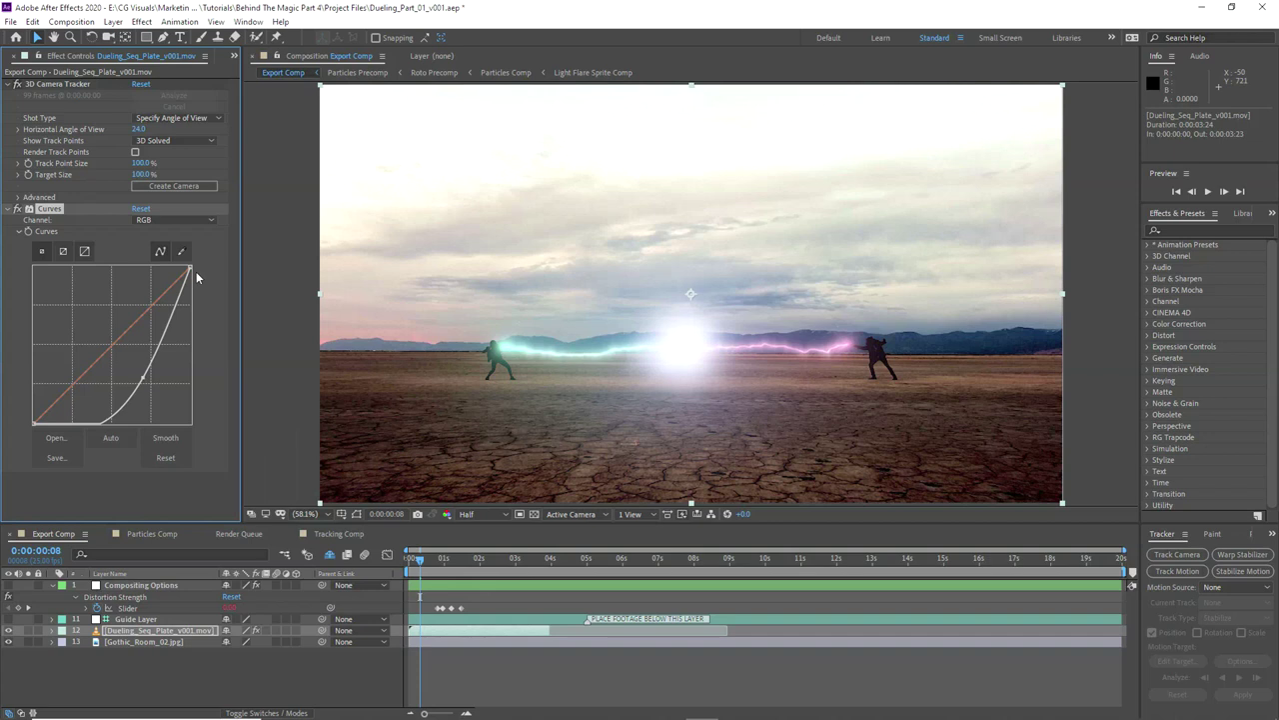
{"action": "left_click_drag", "start_coordinate": [199, 278], "coordinate": [205, 323]}
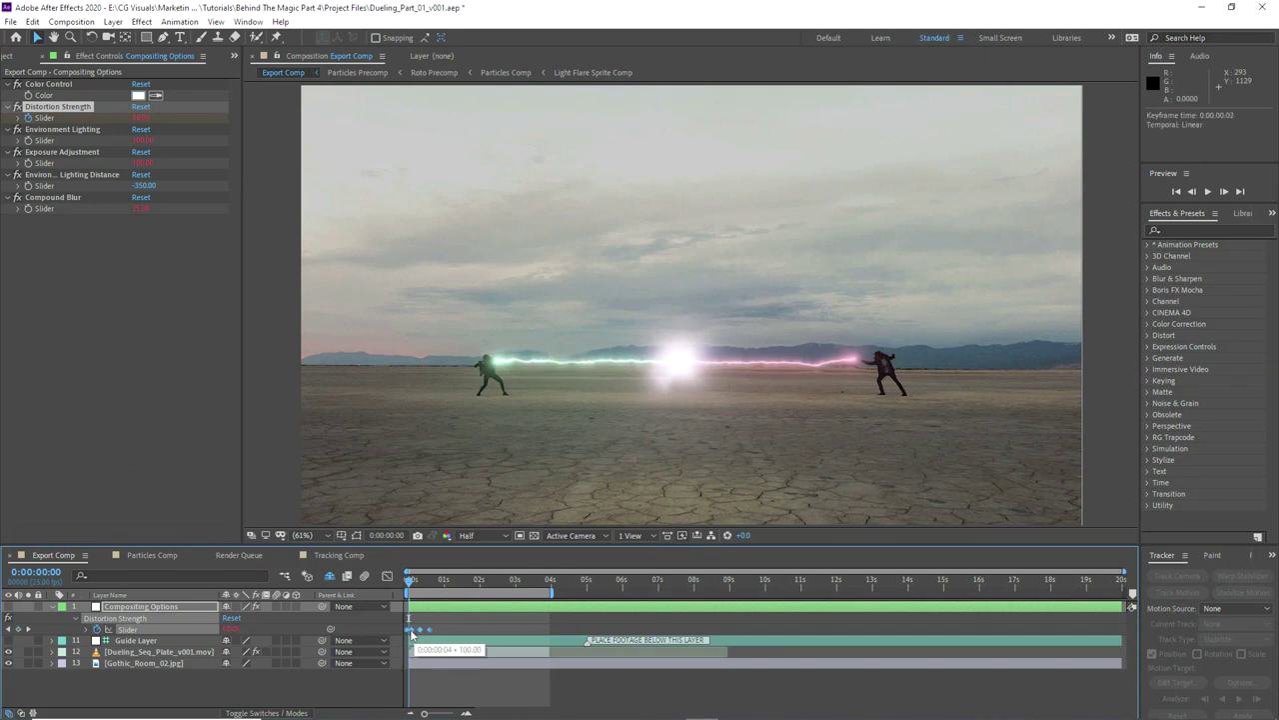
Step: Shift the Distortion Strength keyframes to the start of the comp and clear all keyframes from the slider
{"action": "left_click_drag", "start_coordinate": [411, 633], "coordinate": [415, 634]}
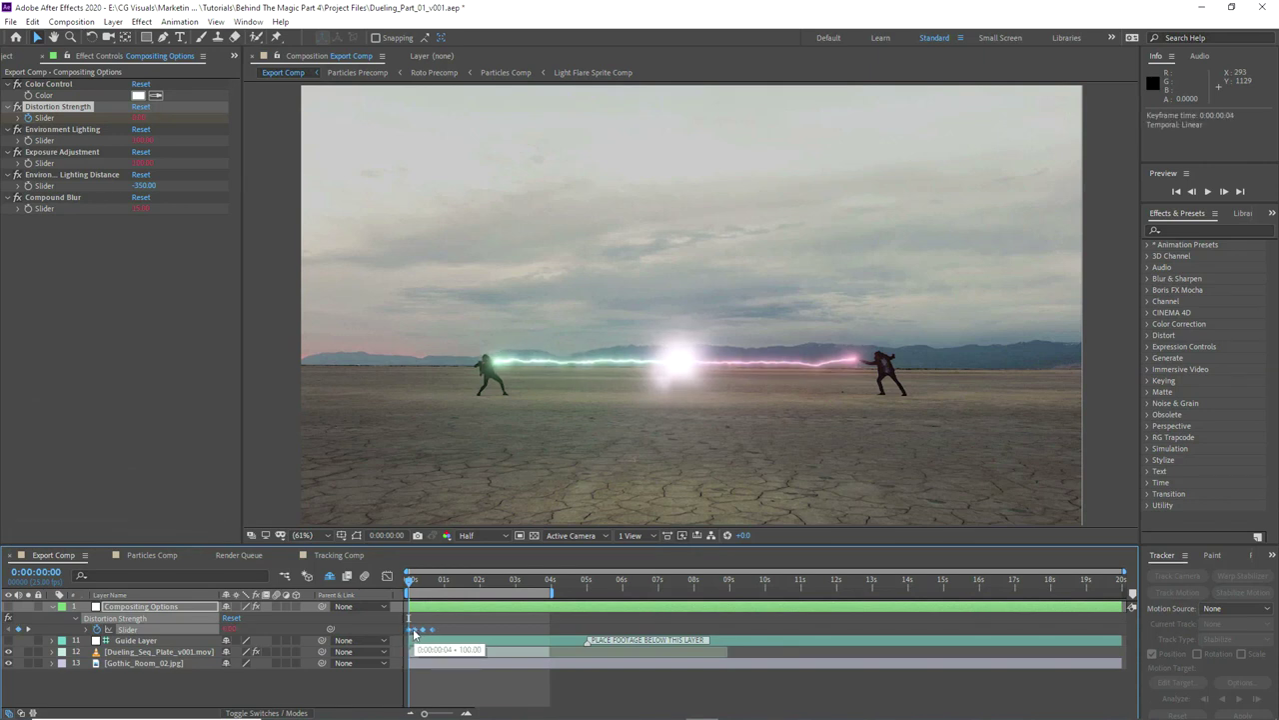
{"action": "left_click", "coordinate": [419, 621]}
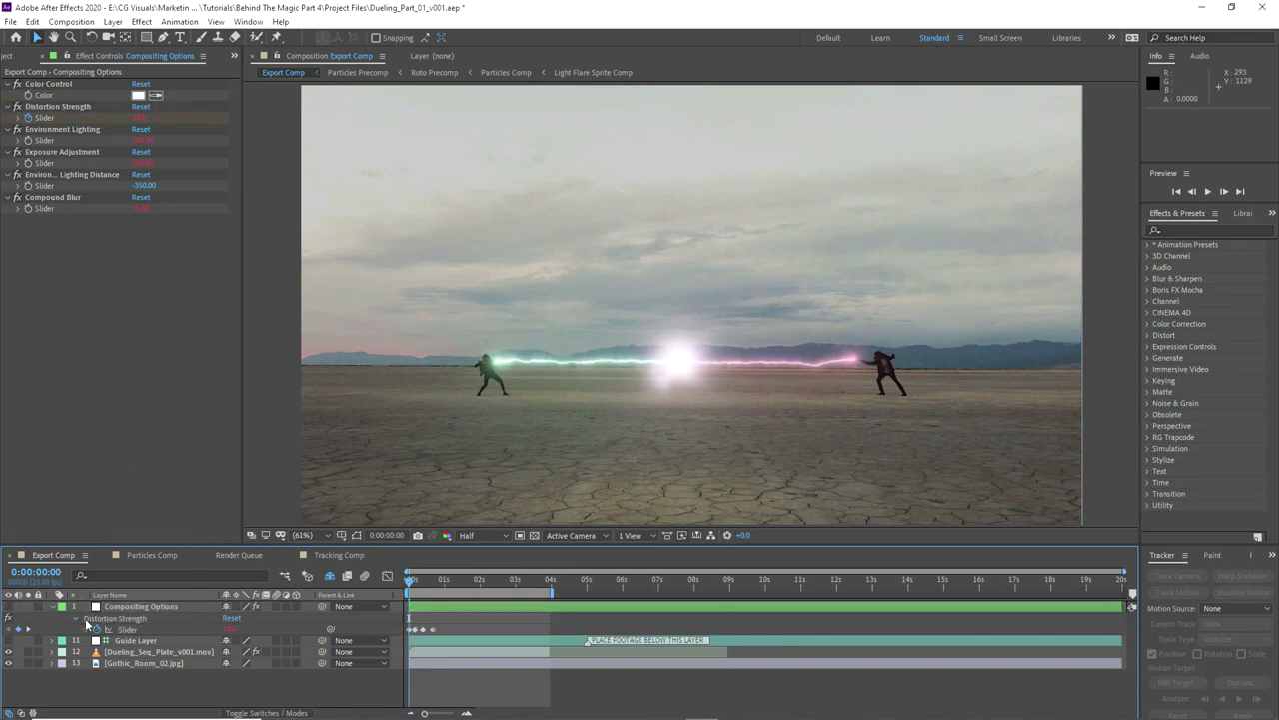
{"action": "left_click", "coordinate": [98, 629]}
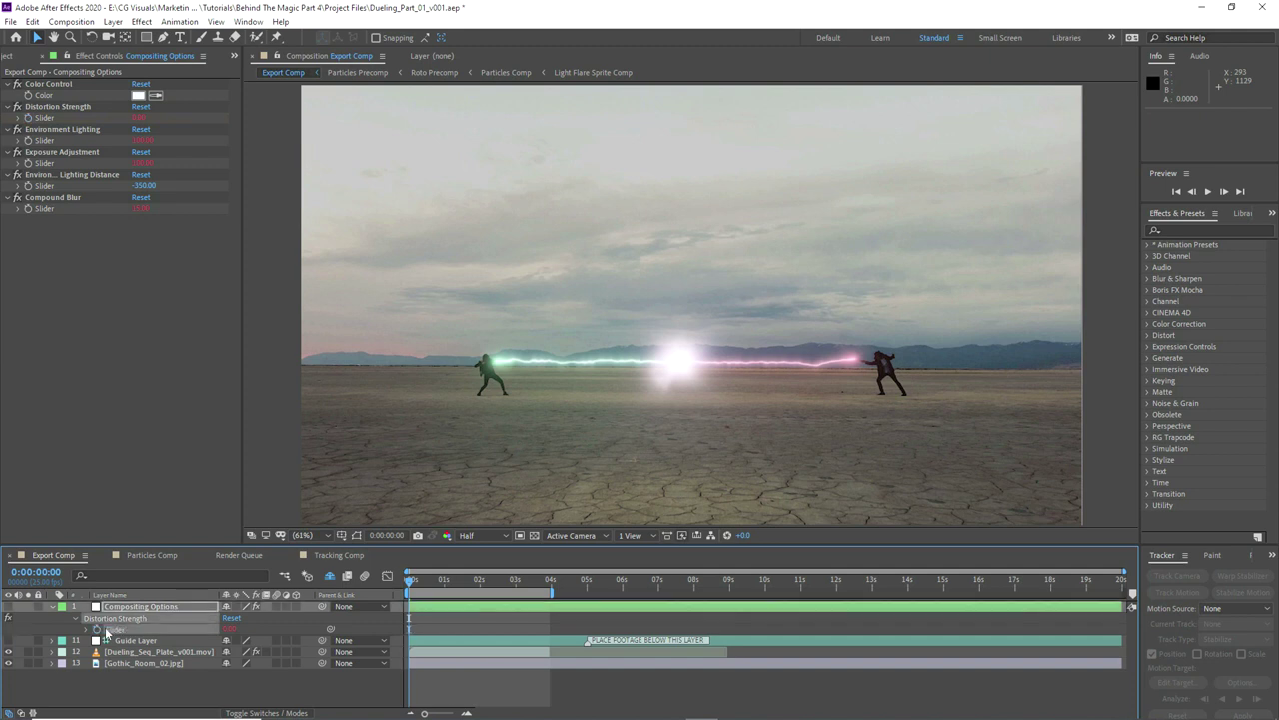
Step: Set the Distortion Strength slider to 10 and keyframe it at 0:00:00:00
{"action": "left_click", "coordinate": [466, 713]}
{"action": "key", "text": "slash"}
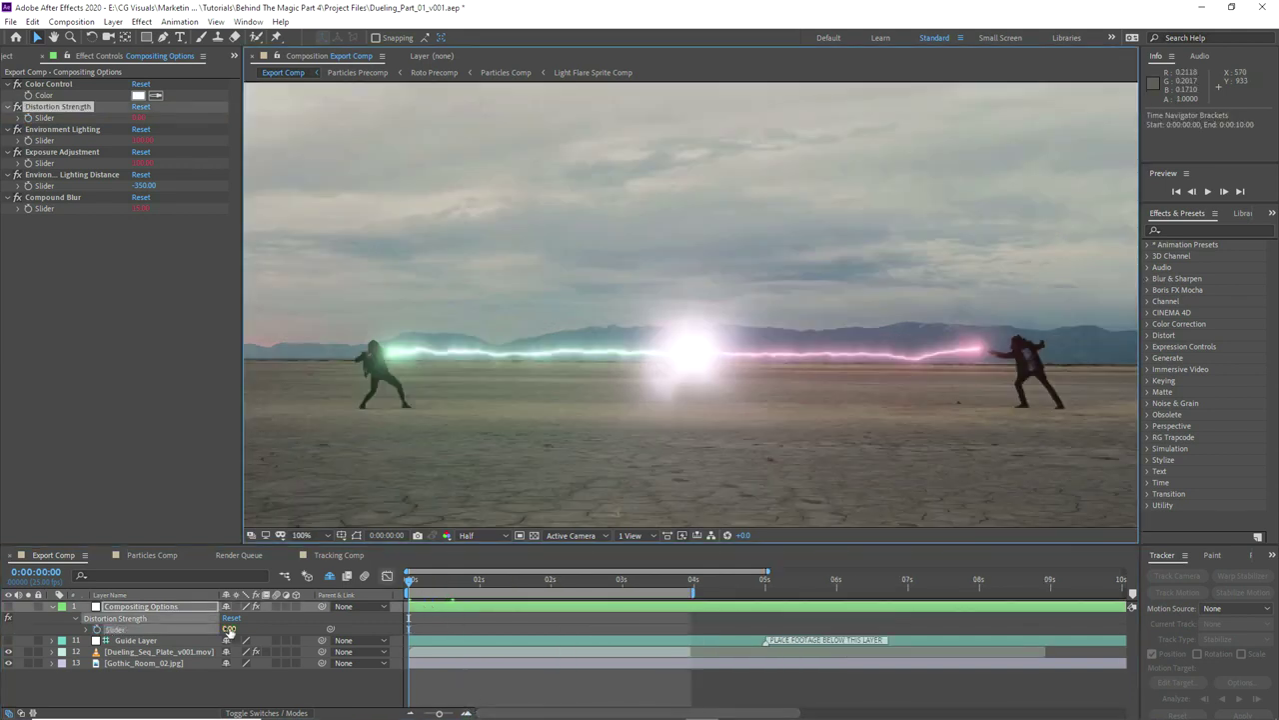
{"action": "left_click", "coordinate": [439, 624]}
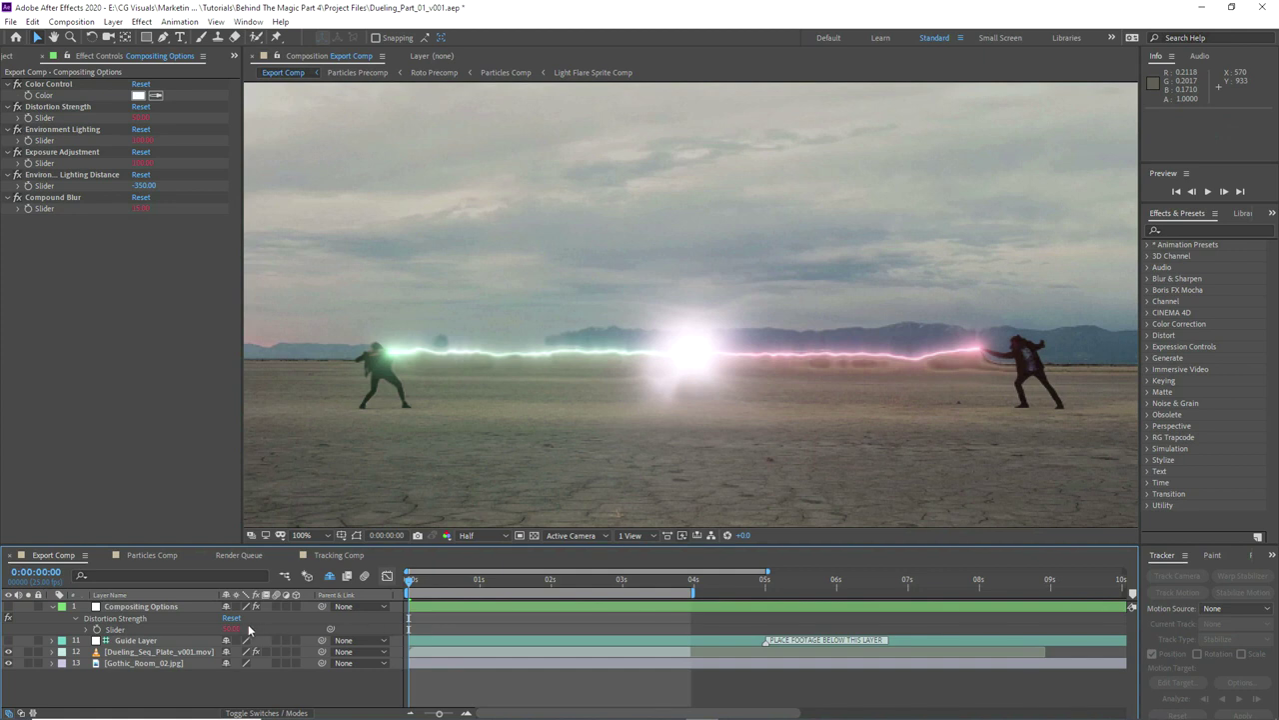
{"action": "type", "text": "10"}
{"action": "key", "text": "Return"}
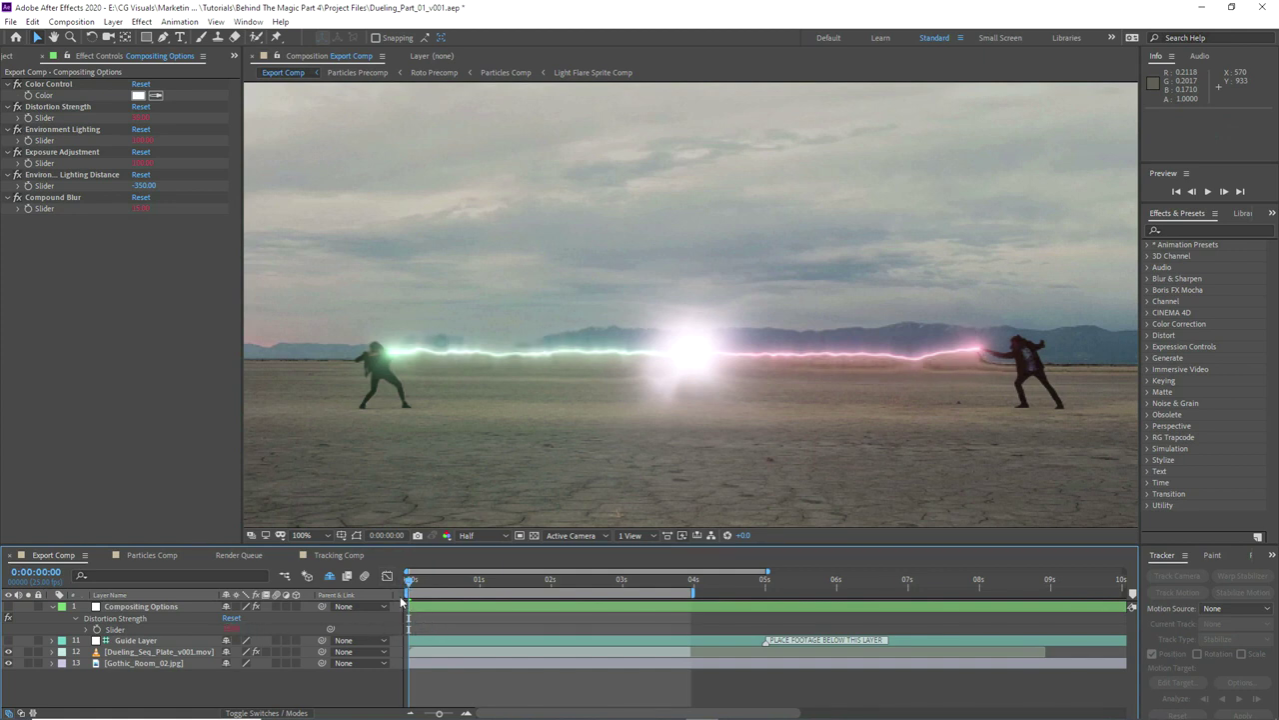
{"action": "left_click", "coordinate": [97, 629]}
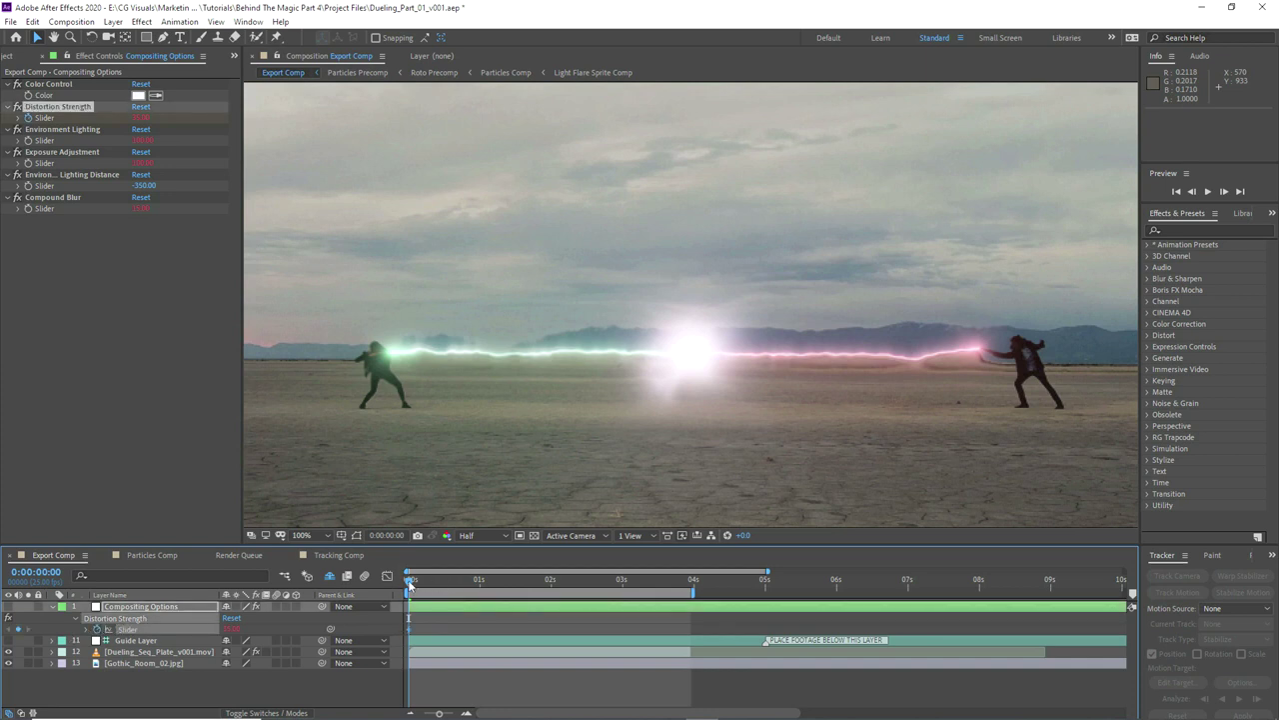
Step: Add further Distortion Strength keyframes at 0:00:00:07 and 0:00:00:12
{"action": "left_click_drag", "start_coordinate": [408, 585], "coordinate": [421, 585]}
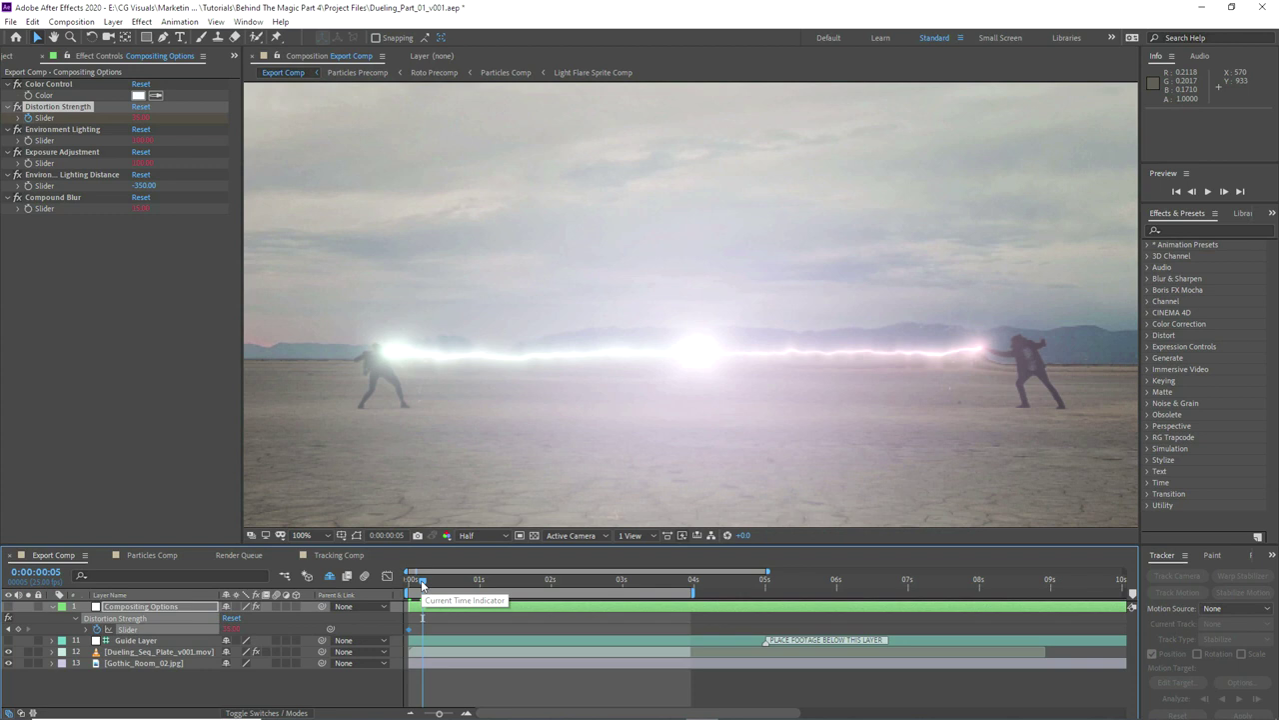
{"action": "left_click_drag", "start_coordinate": [424, 585], "coordinate": [429, 585]}
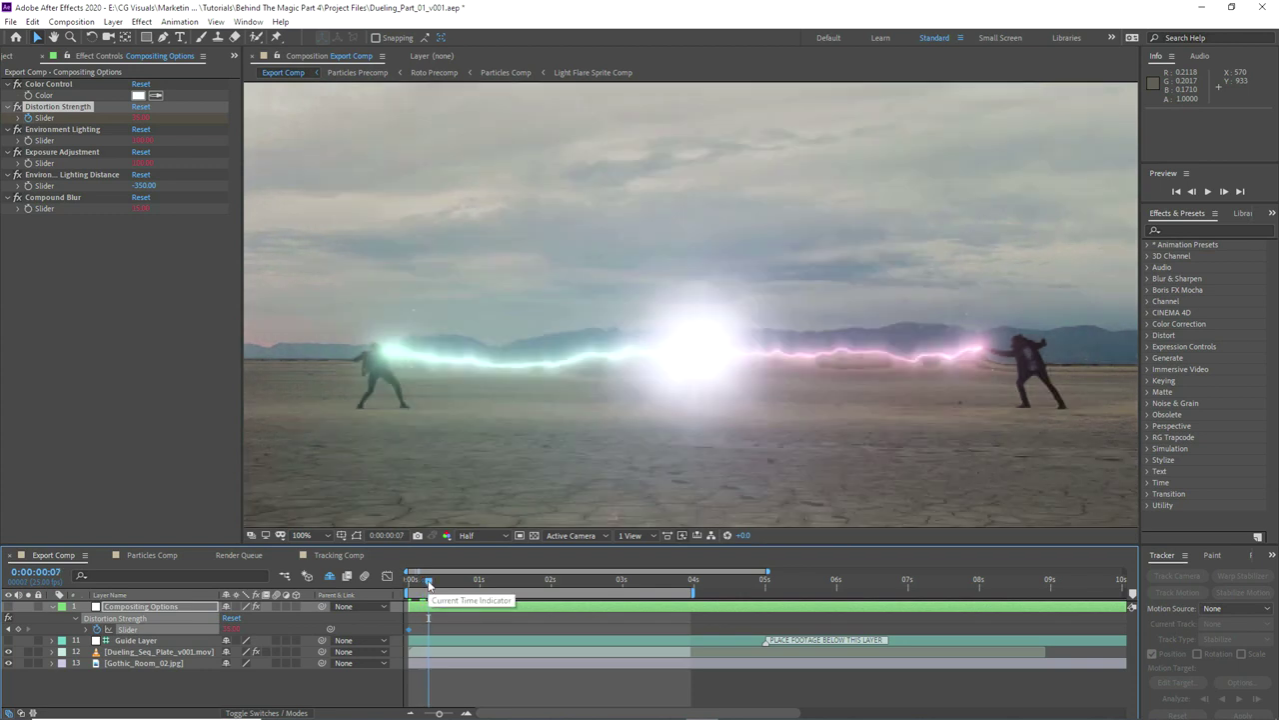
{"action": "left_click", "coordinate": [457, 617]}
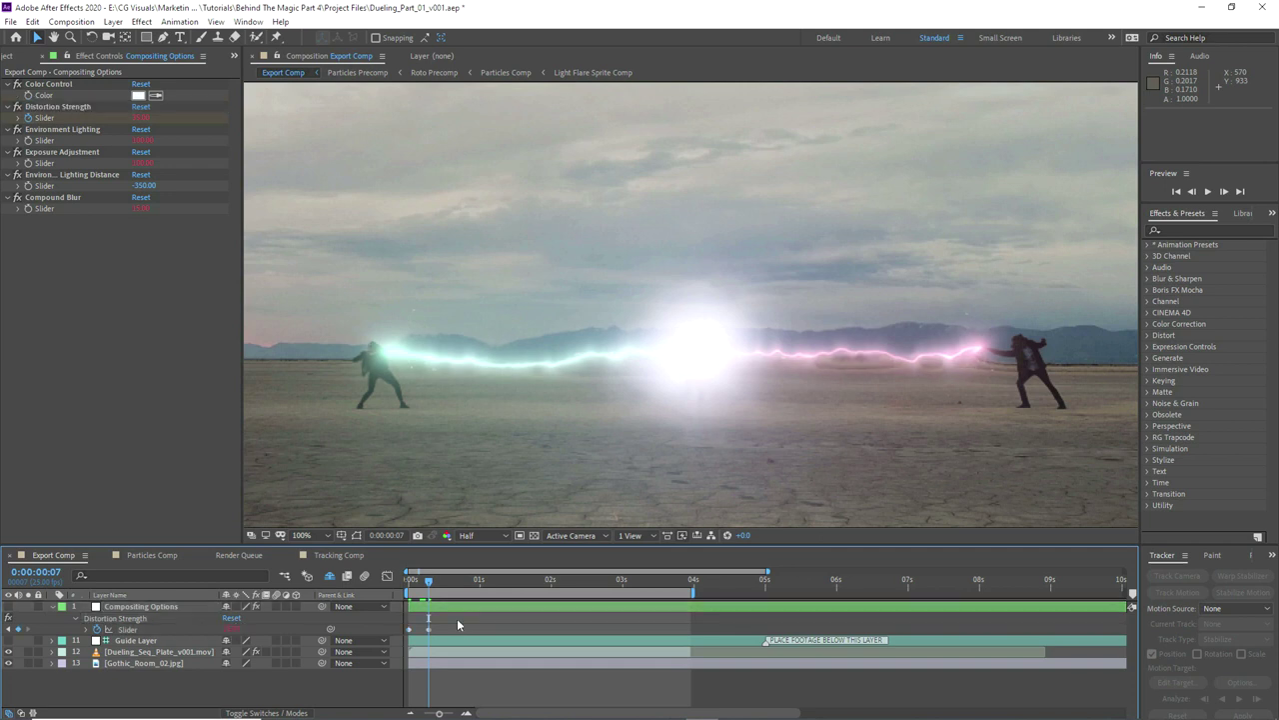
{"action": "left_click_drag", "start_coordinate": [423, 577], "coordinate": [442, 580]}
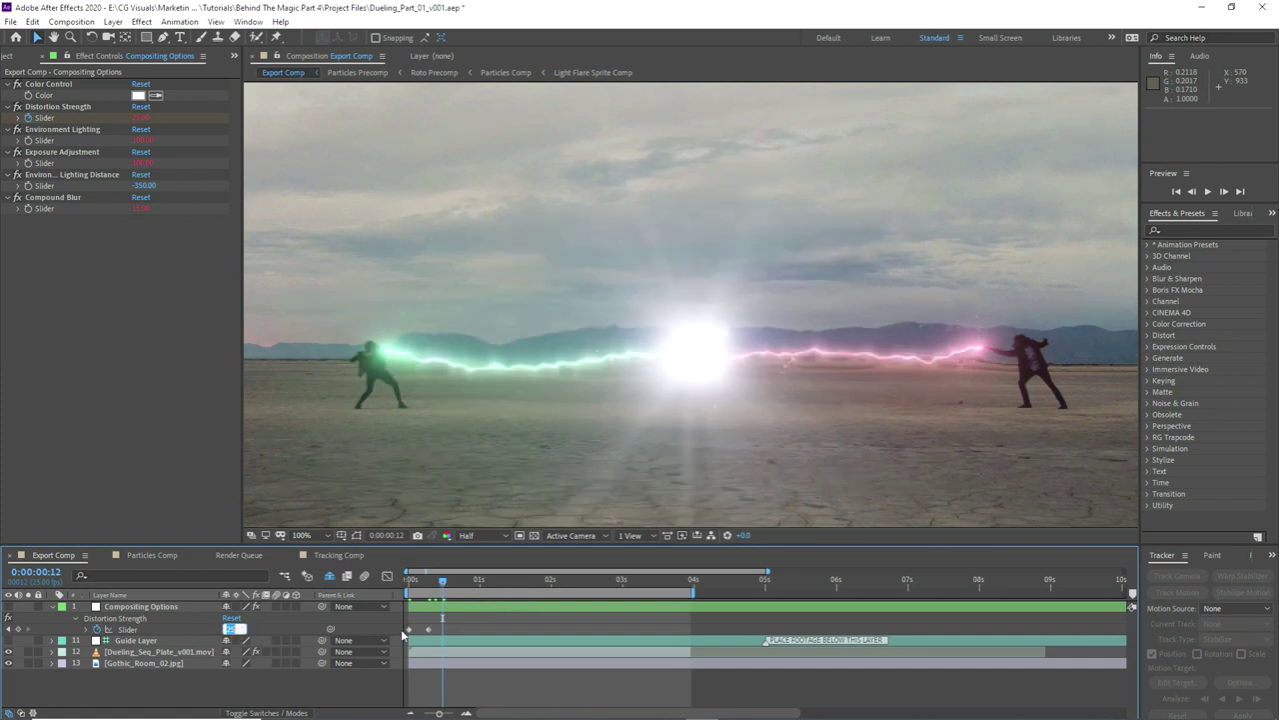
Step: At 0:00:00:05, set the Environment Lighting Distance slider to 268 and compare Environment Lighting at 0 and 100
{"action": "left_click_drag", "start_coordinate": [443, 578], "coordinate": [430, 586]}
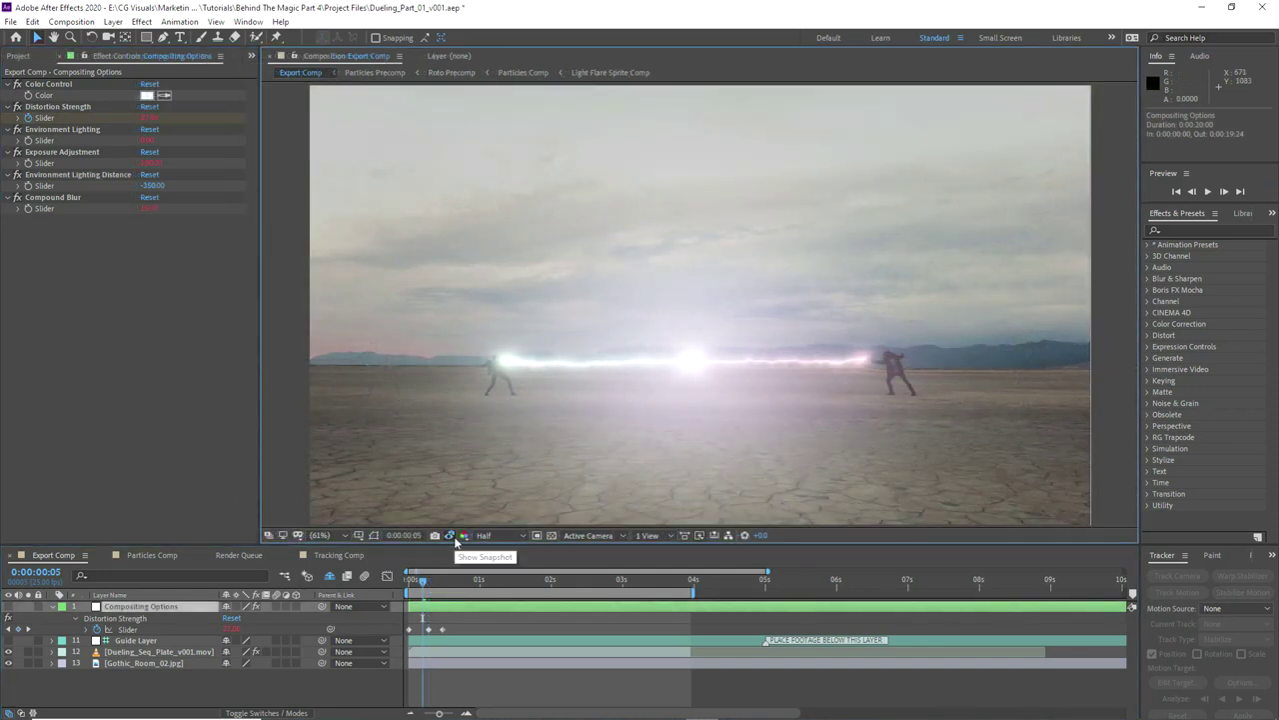
{"action": "left_click", "coordinate": [149, 140]}
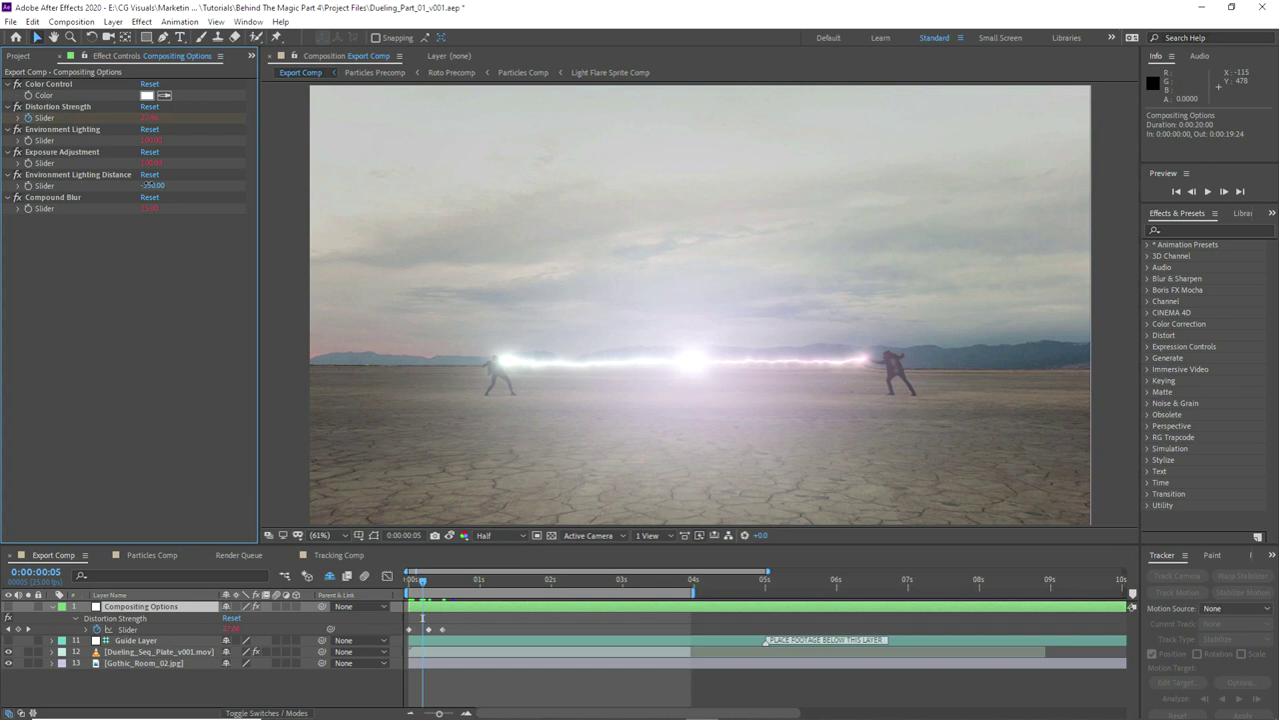
{"action": "left_click_drag", "start_coordinate": [148, 184], "coordinate": [363, 177]}
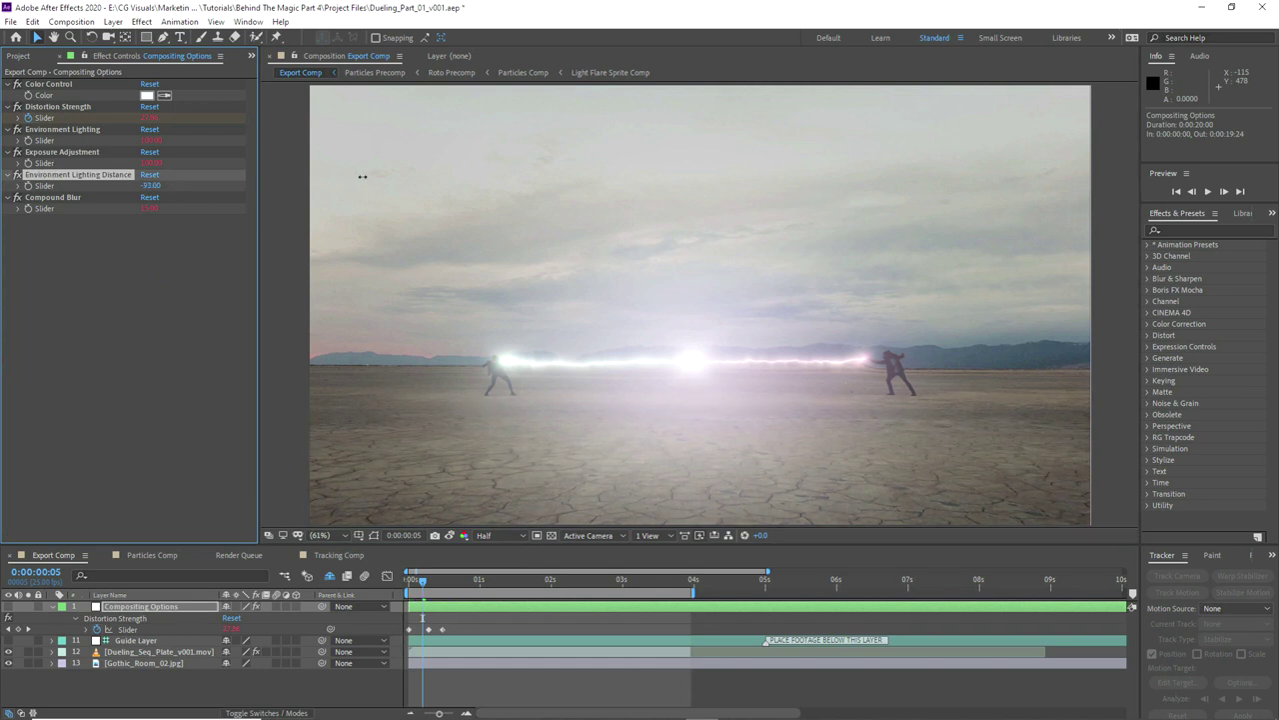
{"action": "left_click_drag", "start_coordinate": [441, 171], "coordinate": [537, 163]}
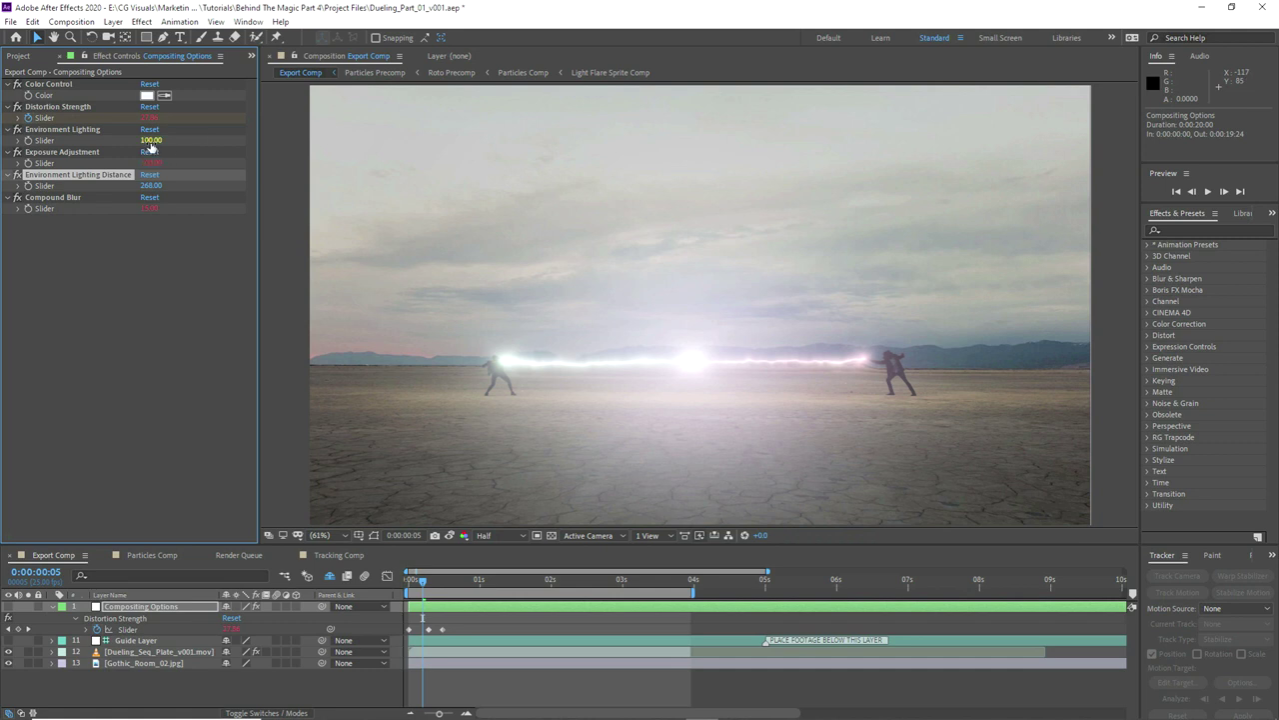
{"action": "left_click", "coordinate": [132, 319]}
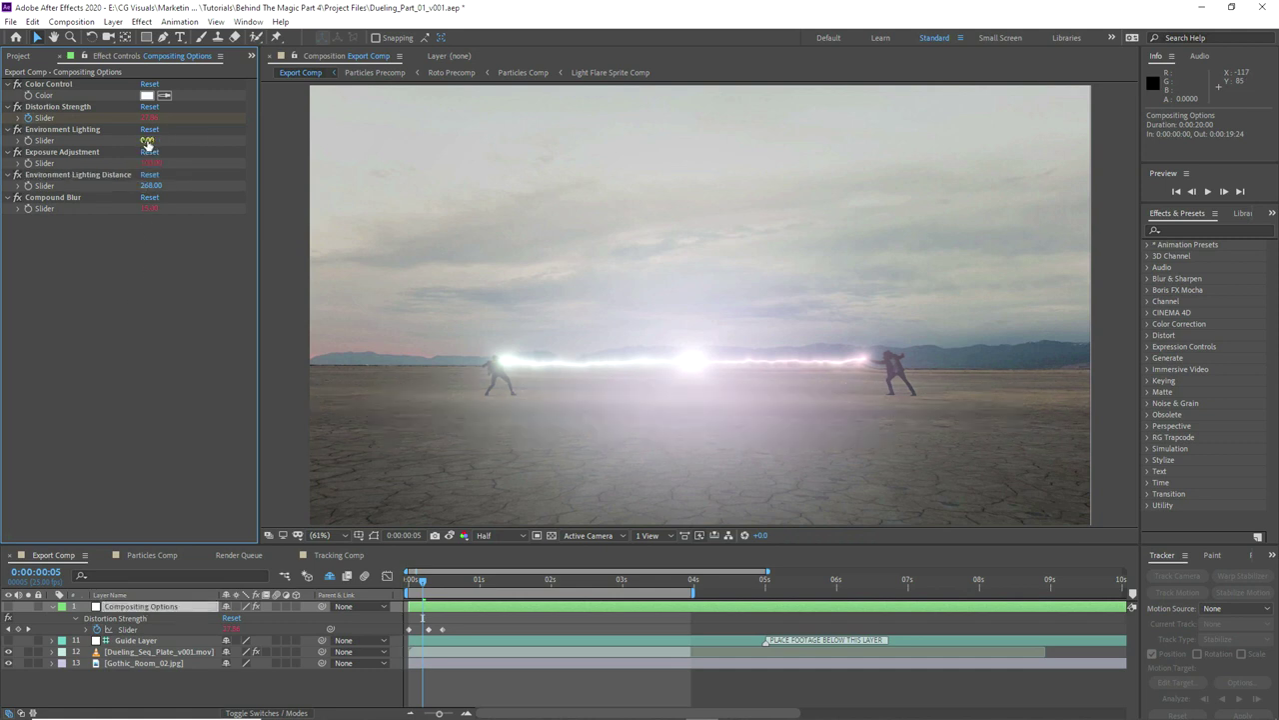
{"action": "left_click", "coordinate": [115, 333]}
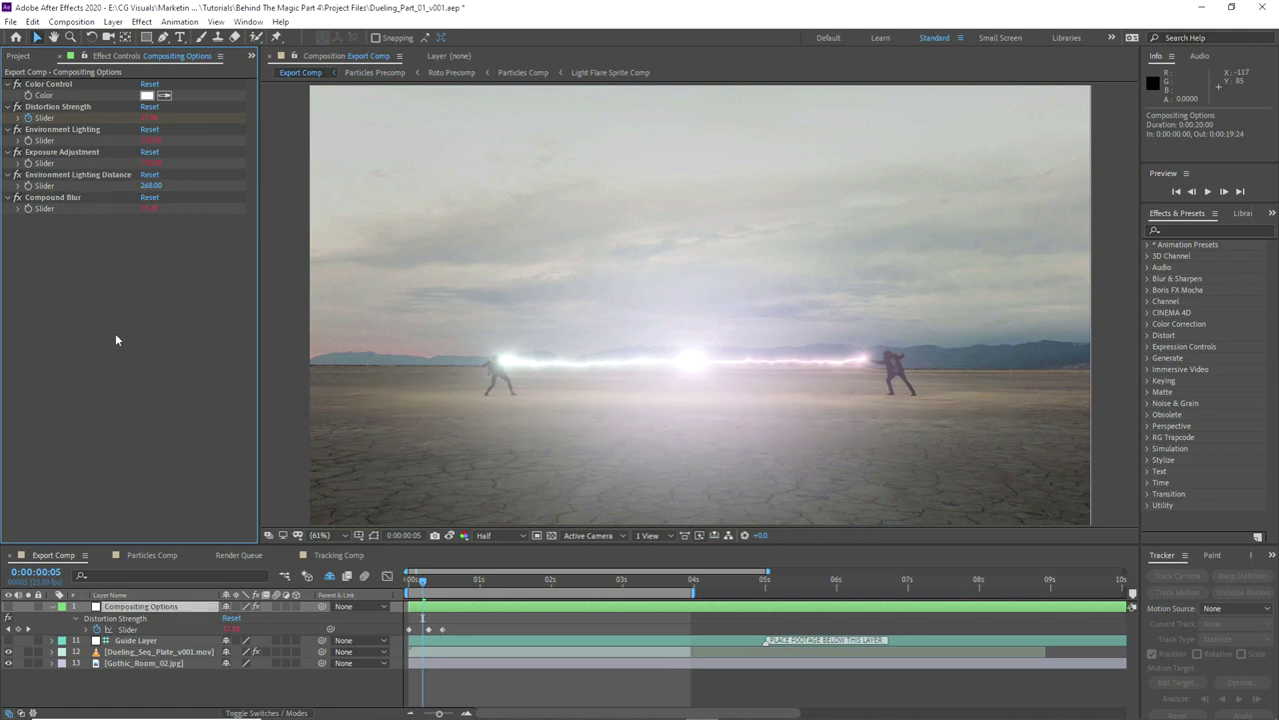
Step: Collapse the Compositing Options layer and preview the comp's first 15 frames
{"action": "left_click", "coordinate": [51, 608]}
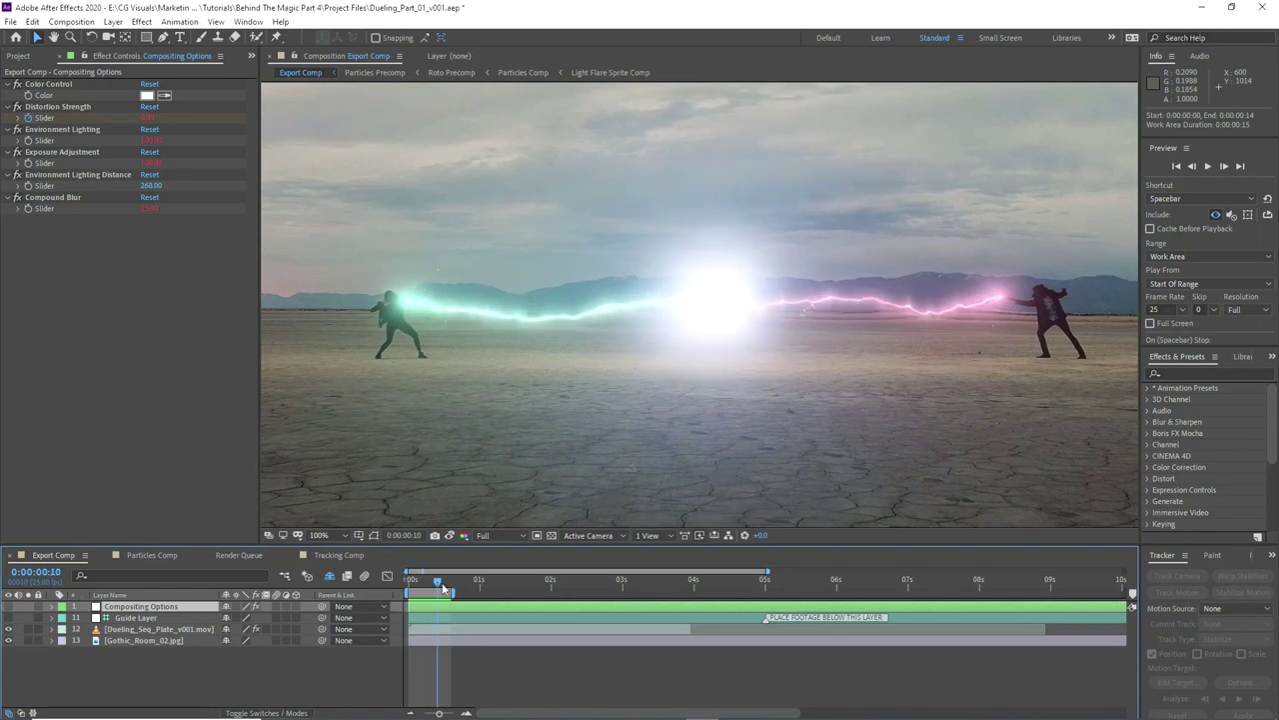
{"action": "left_click", "coordinate": [1205, 167]}
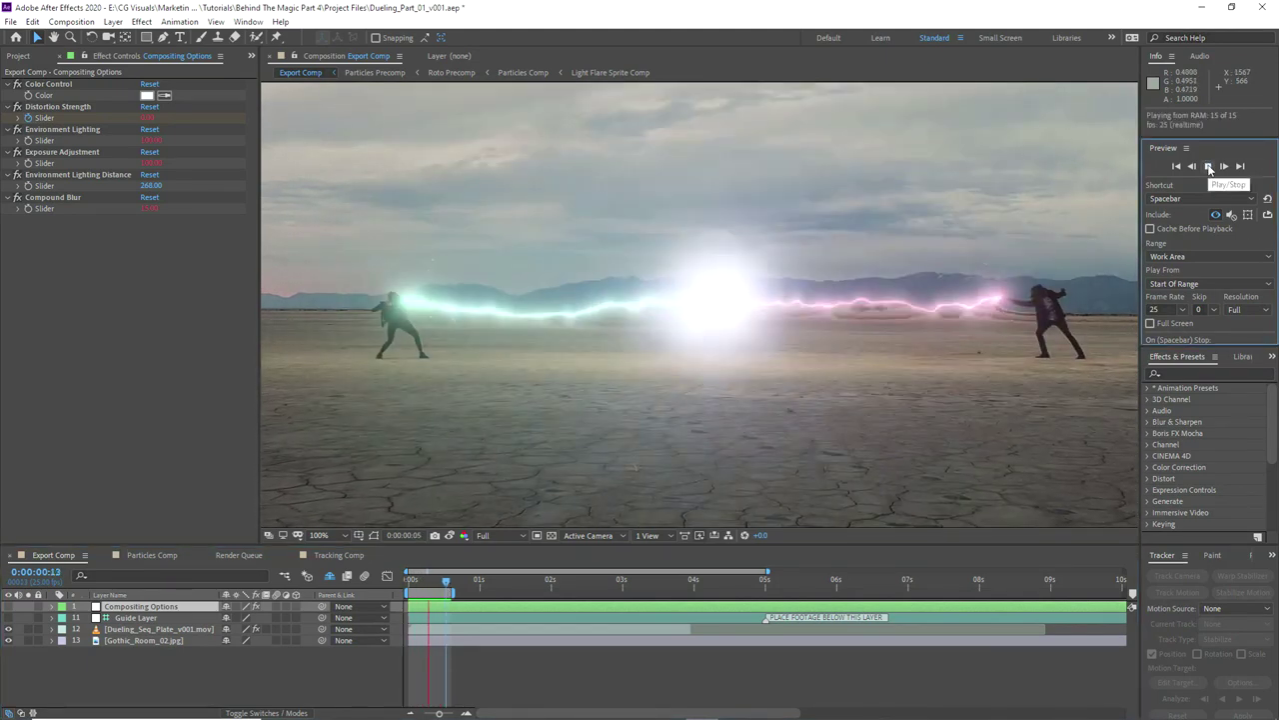
{"action": "left_click", "coordinate": [412, 580]}
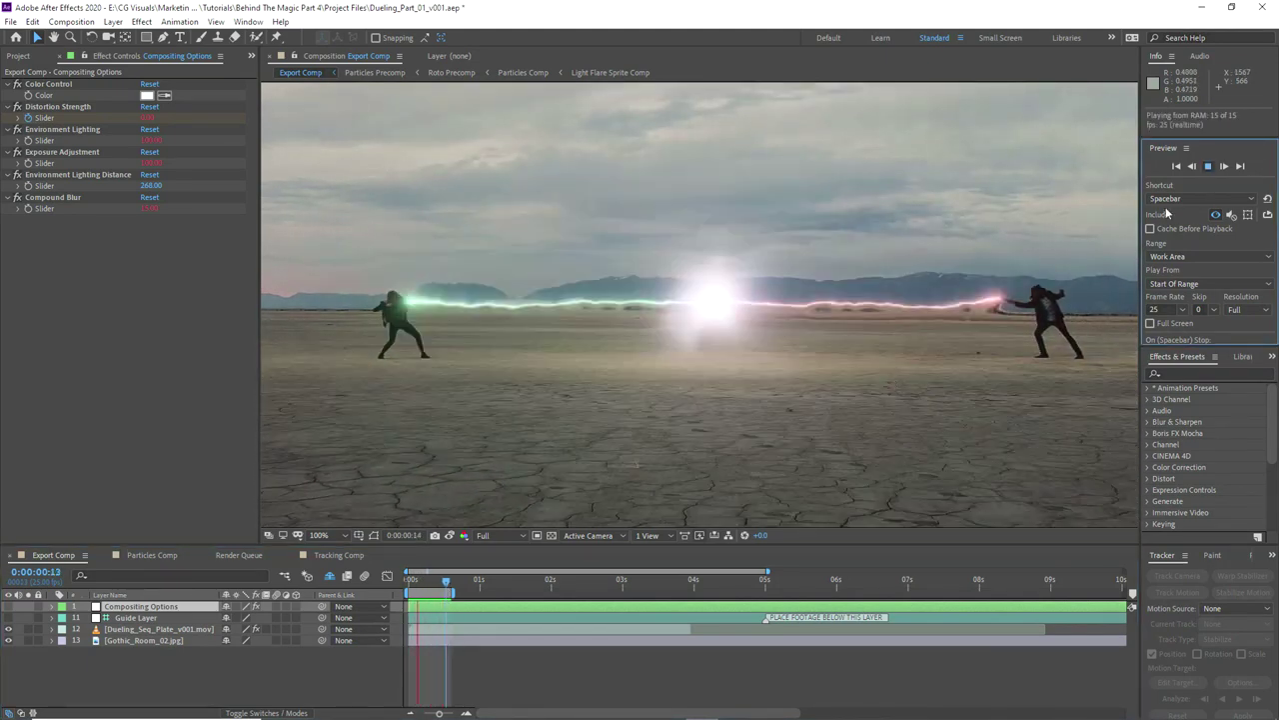
{"action": "left_click_drag", "start_coordinate": [407, 584], "coordinate": [450, 592]}
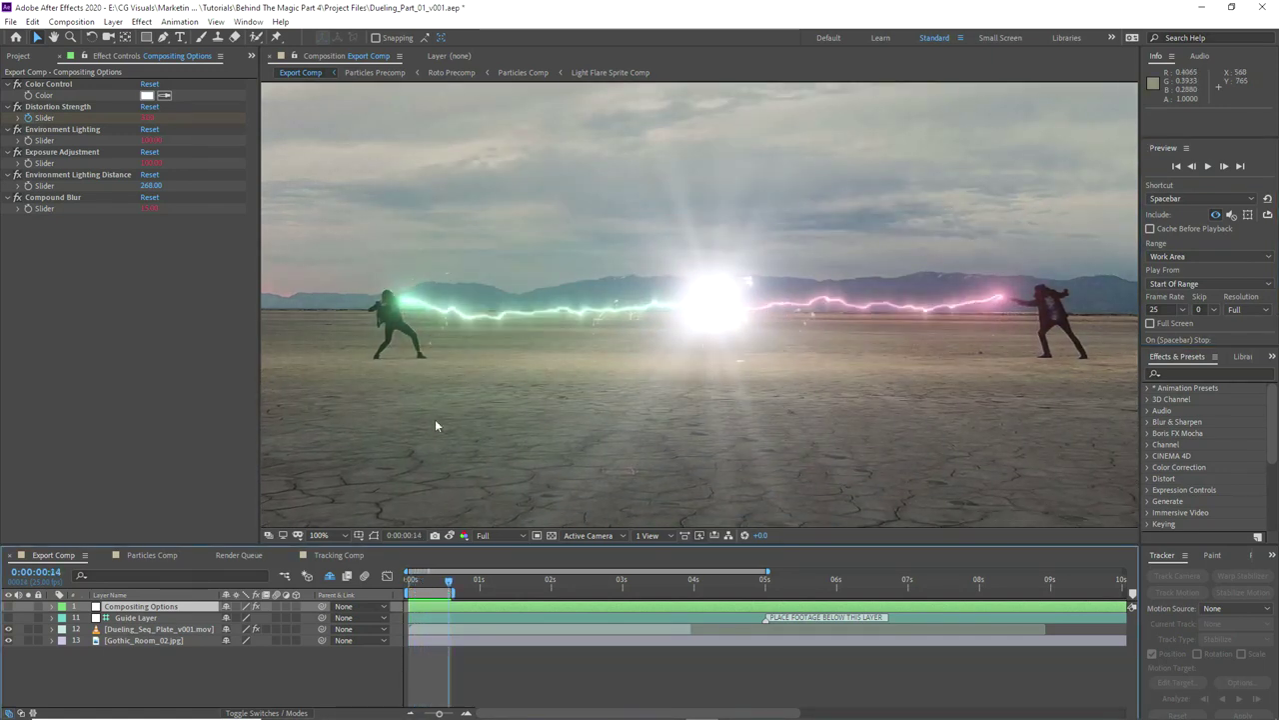
Step: Reveal the shy layers, solo the upper Particles Precomp layer and reduce its Fast Box Blur radius to 11
{"action": "left_click", "coordinate": [328, 576]}
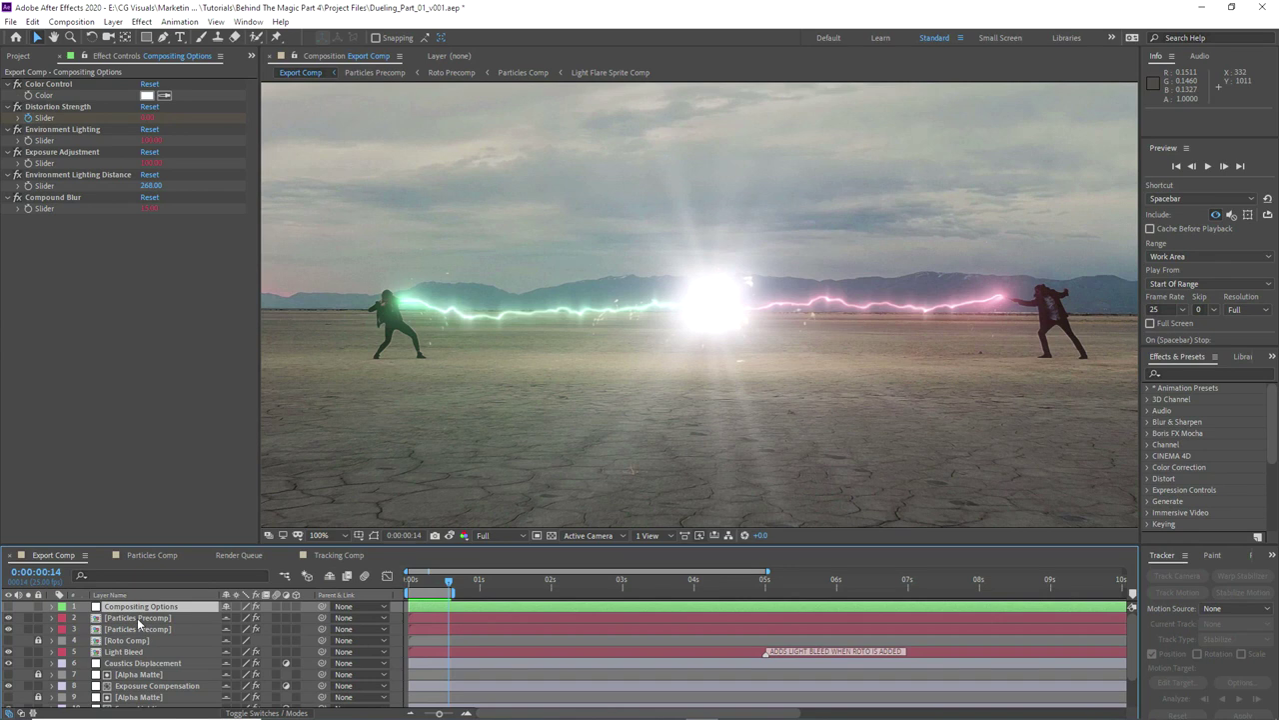
{"action": "left_click", "coordinate": [139, 619]}
{"action": "left_click", "coordinate": [29, 629]}
{"action": "left_click", "coordinate": [28, 619]}
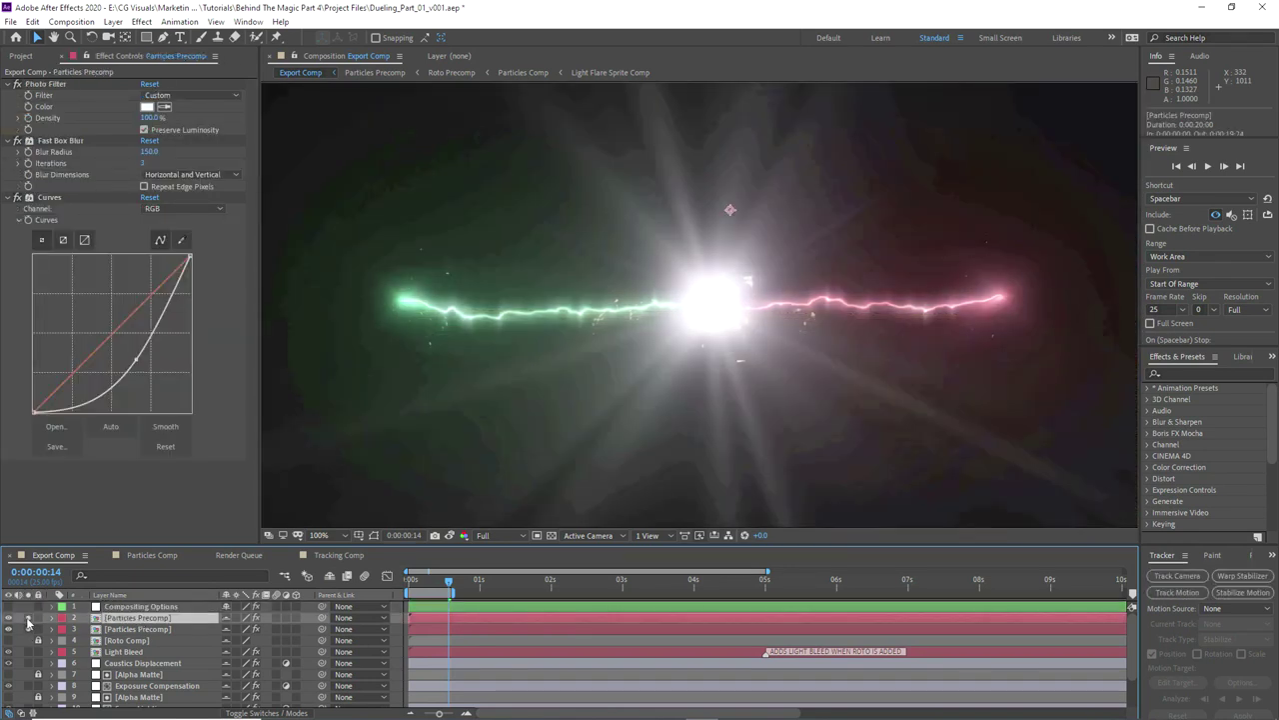
{"action": "left_click", "coordinate": [29, 630]}
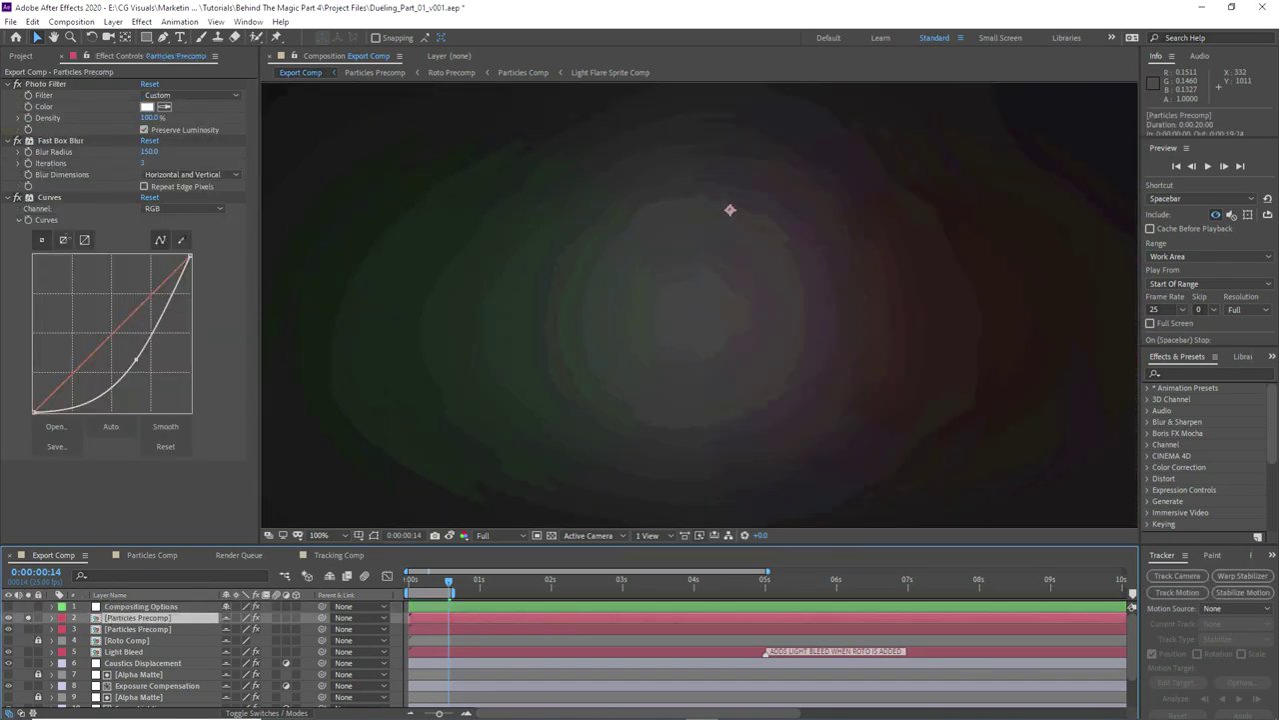
{"action": "left_click", "coordinate": [10, 198]}
{"action": "left_click_drag", "start_coordinate": [151, 152], "coordinate": [74, 174]}
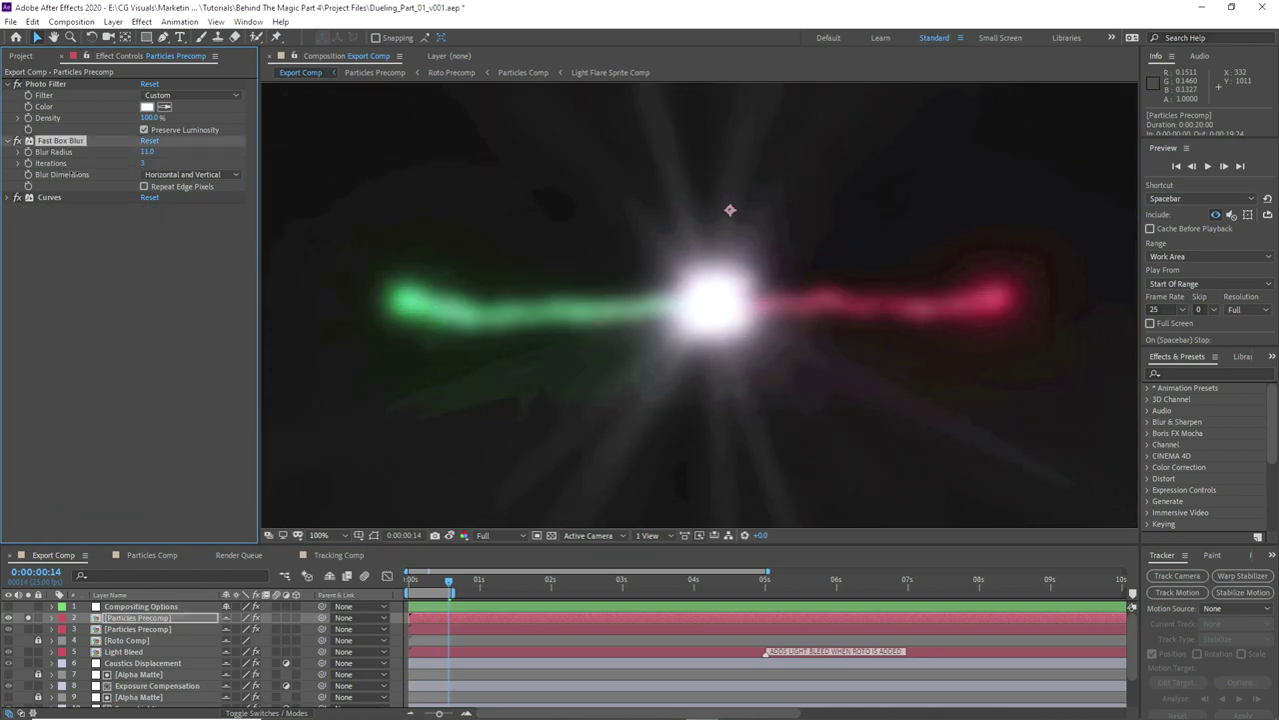
Step: Unsolo the upper Particles Precomp layer, compare the pink beam with its glow off and on, and fine-tune its blur radius
{"action": "left_click", "coordinate": [28, 618]}
{"action": "scroll", "coordinate": [619, 327], "scroll_direction": "up", "scroll_amount": 1}
{"action": "left_click_drag", "start_coordinate": [355, 309], "coordinate": [128, 333]}
{"action": "left_click", "coordinate": [9, 618]}
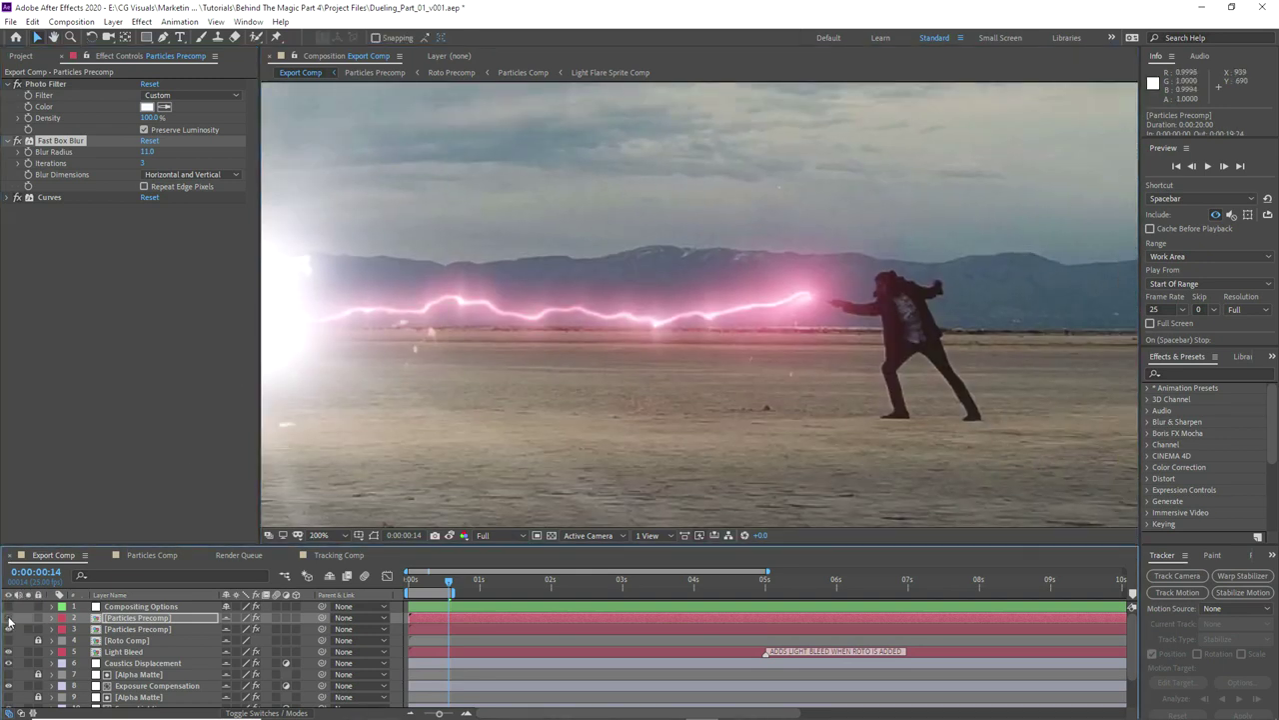
{"action": "left_click", "coordinate": [9, 619]}
{"action": "left_click_drag", "start_coordinate": [149, 156], "coordinate": [141, 152]}
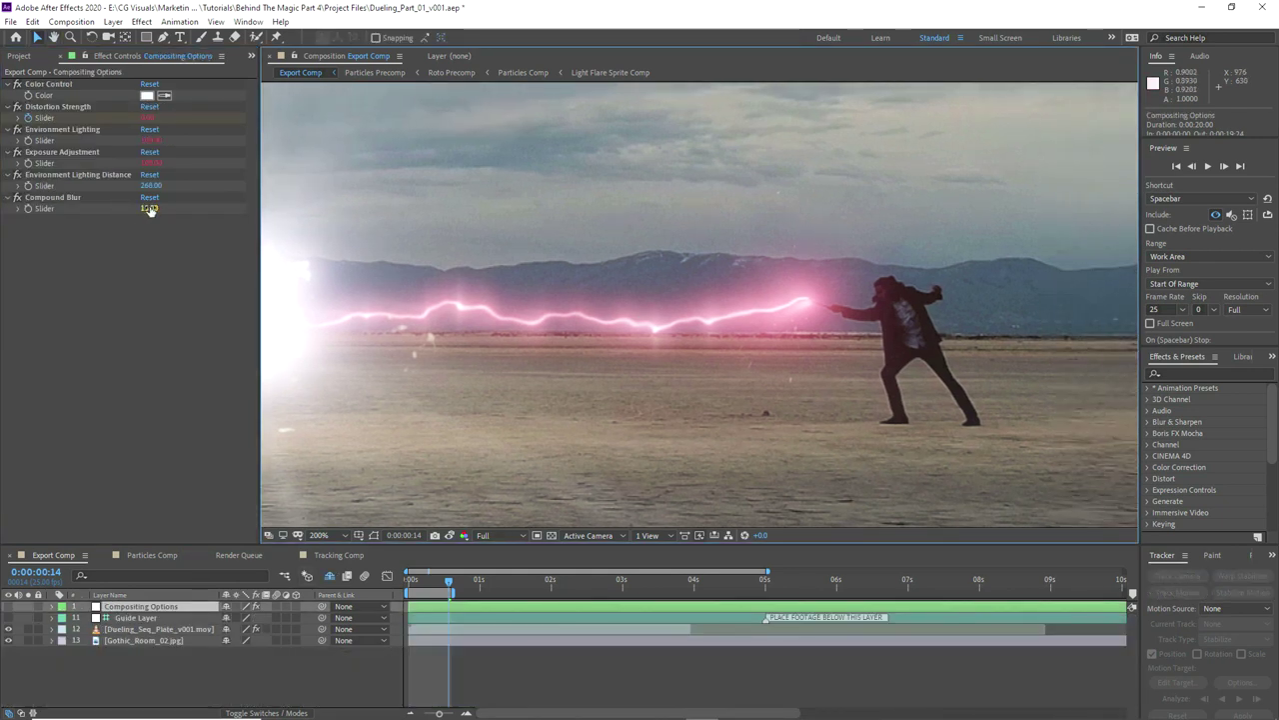
Step: Adjust the Compound Blur slider of Compositing Options, trying values of 25 and 0
{"action": "left_click_drag", "start_coordinate": [148, 210], "coordinate": [145, 215]}
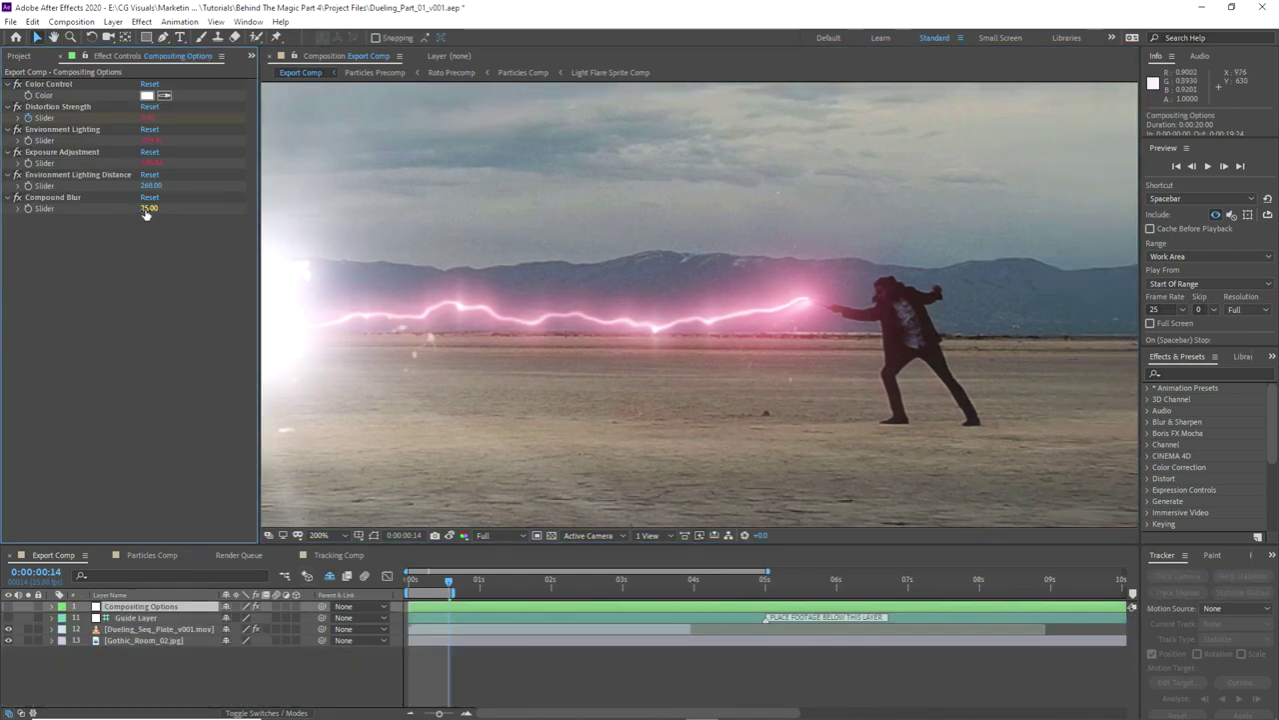
{"action": "key", "text": "Return"}
{"action": "left_click", "coordinate": [147, 209]}
{"action": "type", "text": "0"}
{"action": "key", "text": "Return"}
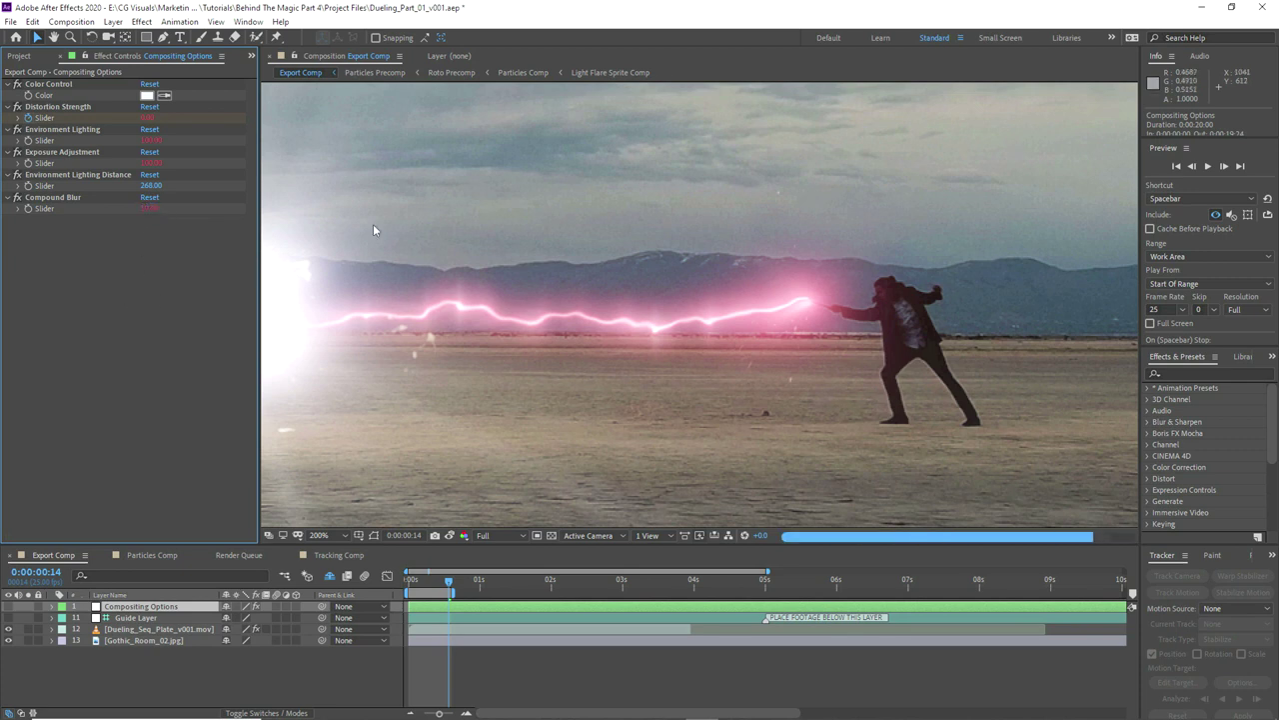
Step: Play back the work area, examining the whole shot and the pink beam up close
{"action": "scroll", "coordinate": [765, 186], "scroll_direction": "down", "scroll_amount": 2}
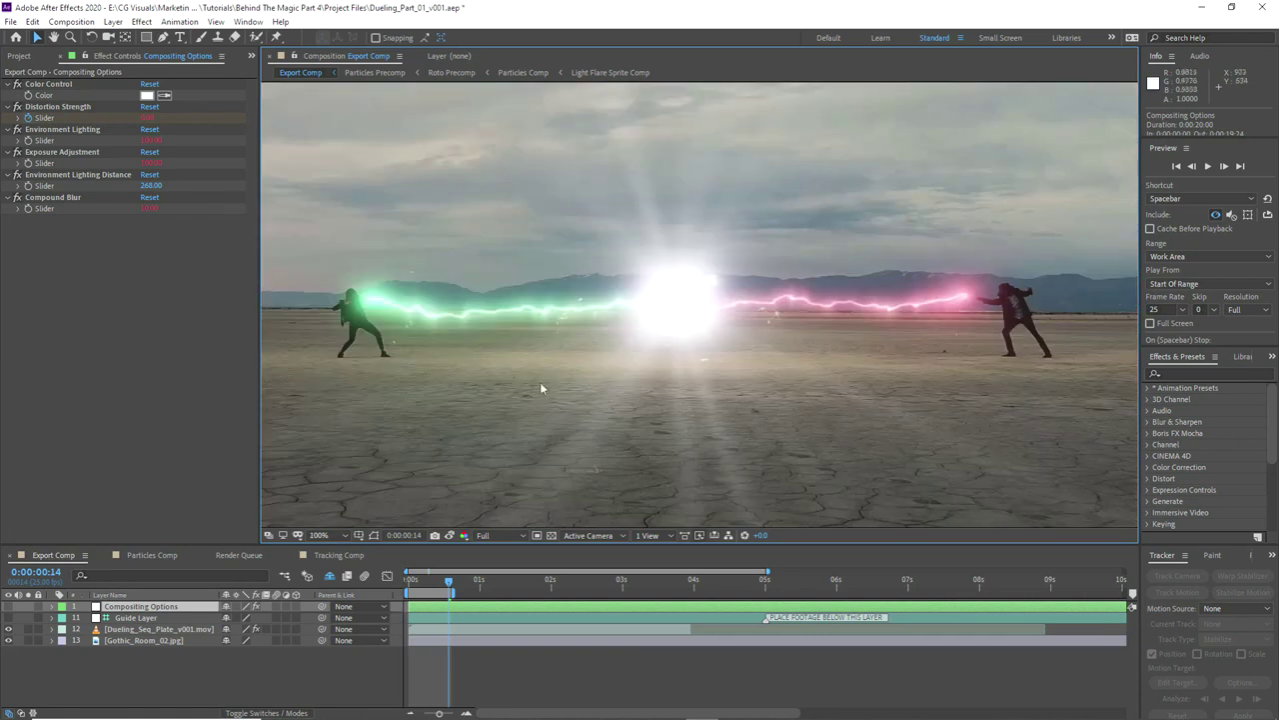
{"action": "left_click", "coordinate": [320, 535]}
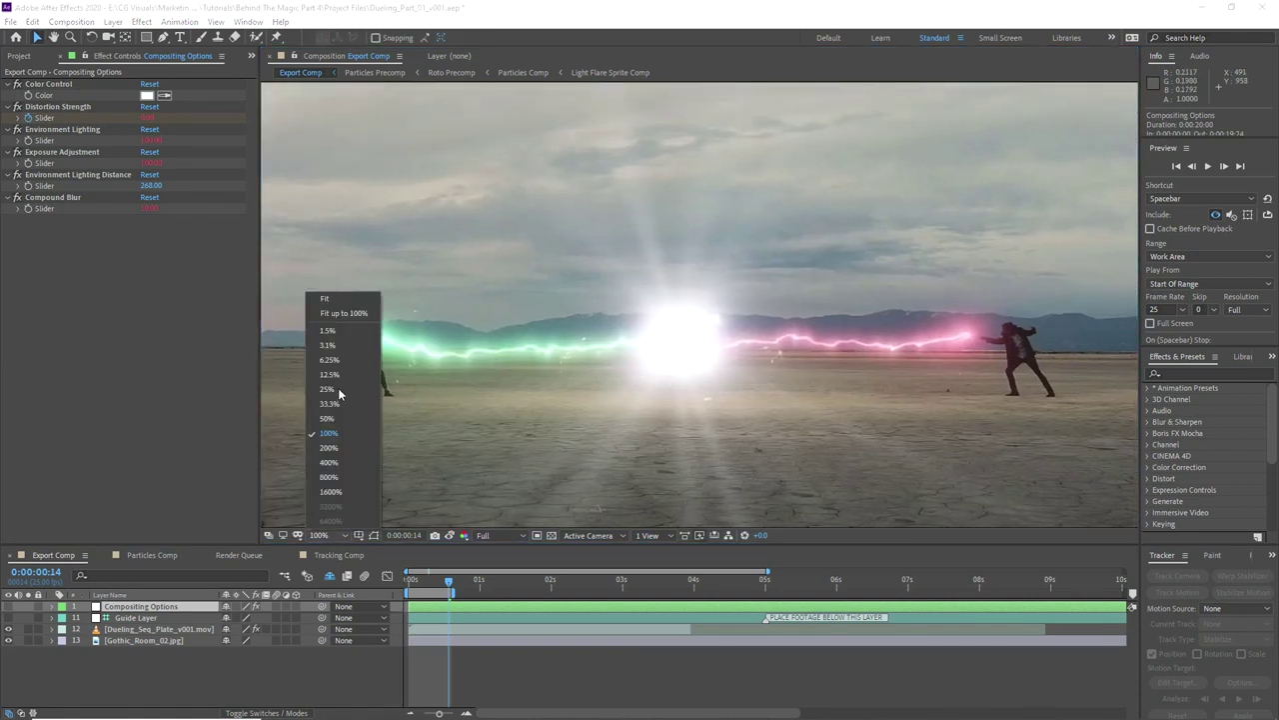
{"action": "left_click", "coordinate": [340, 298]}
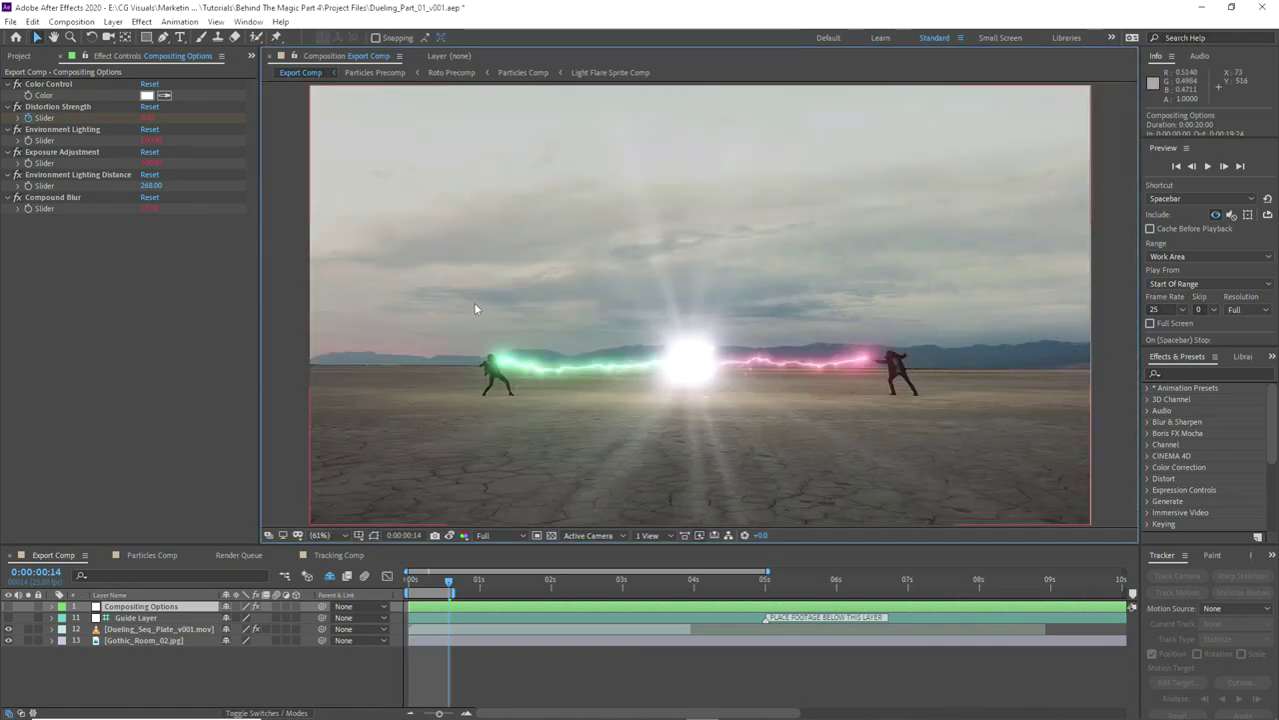
{"action": "left_click", "coordinate": [1208, 167]}
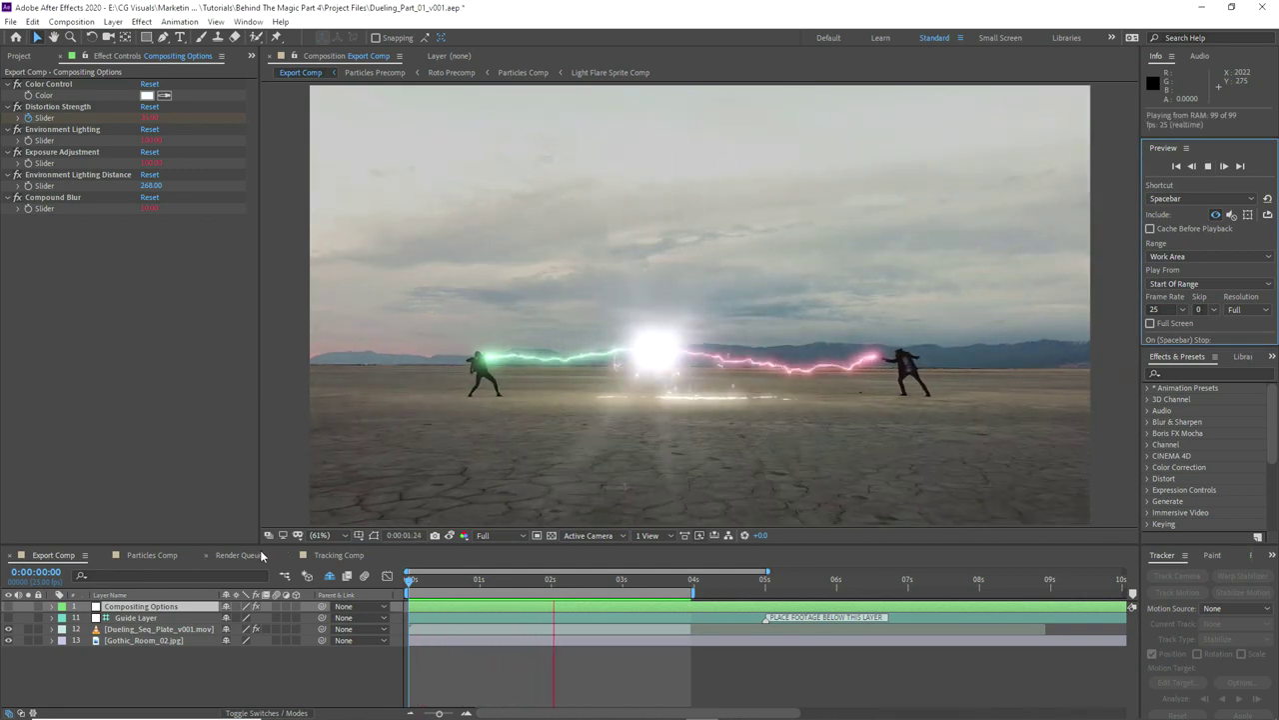
{"action": "left_click_drag", "start_coordinate": [259, 542], "coordinate": [240, 580]}
{"action": "scroll", "coordinate": [587, 461], "scroll_direction": "up", "scroll_amount": 1}
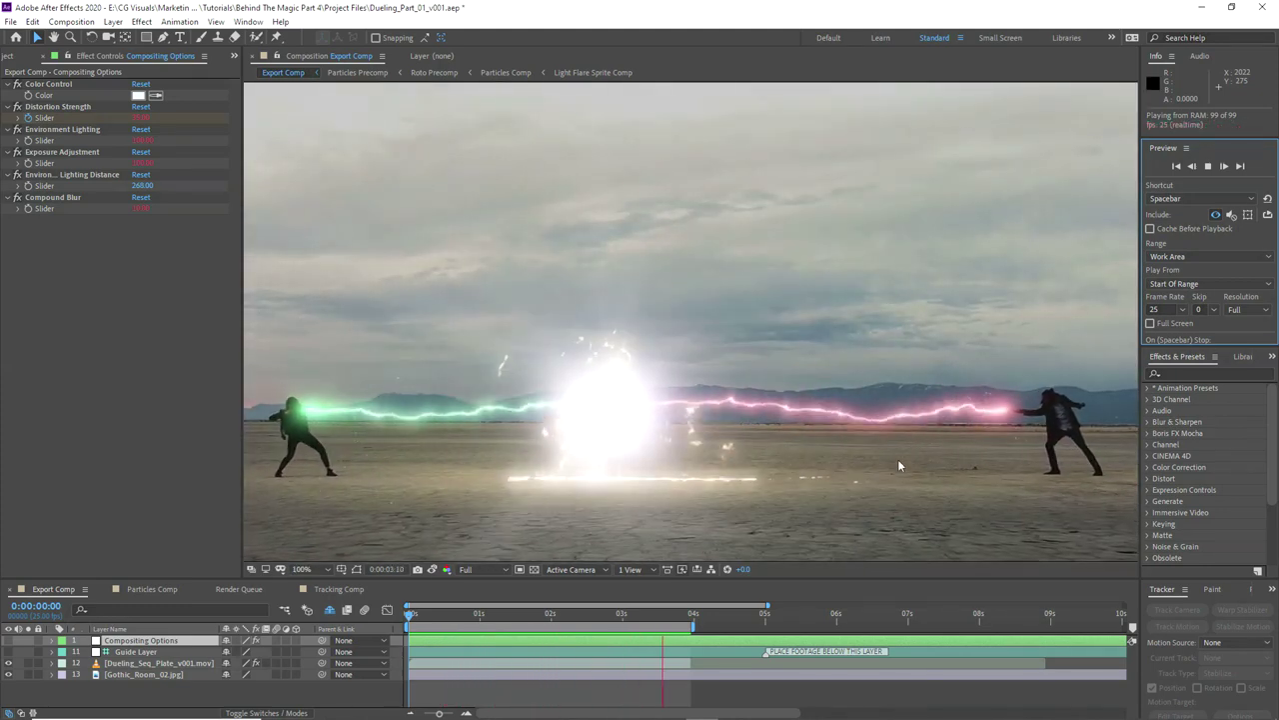
{"action": "scroll", "coordinate": [814, 423], "scroll_direction": "up", "scroll_amount": 1}
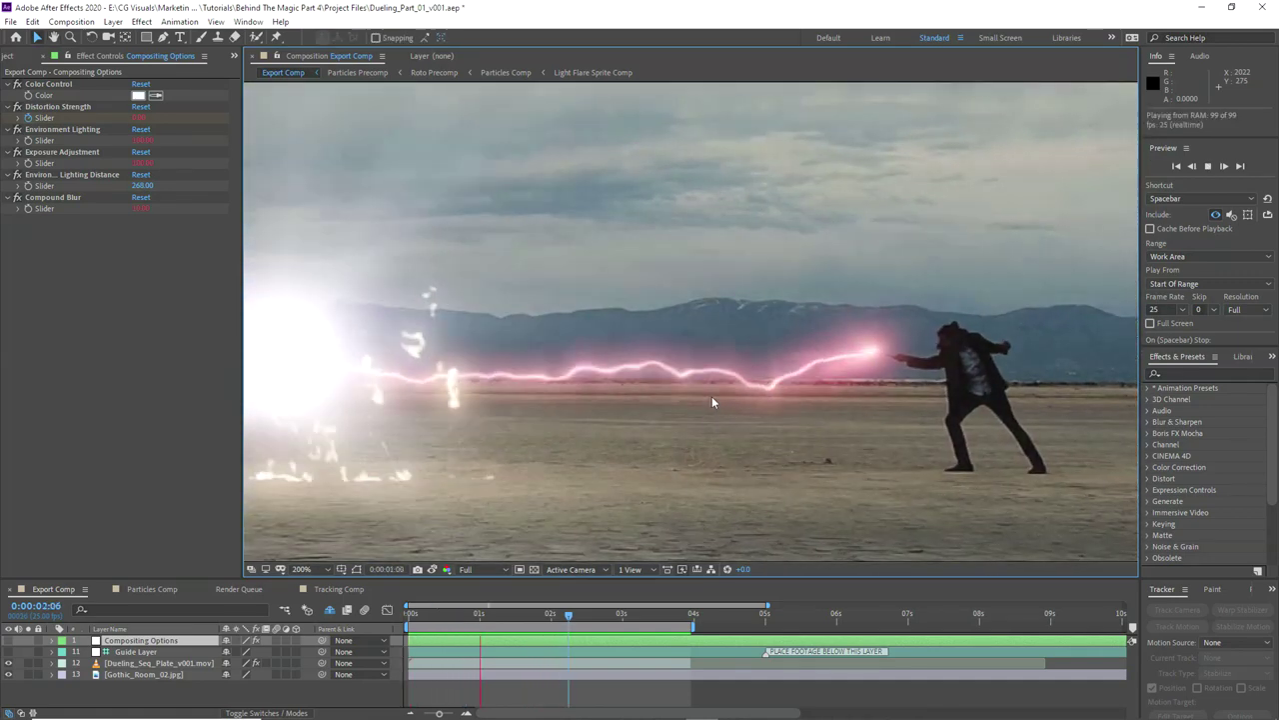
{"action": "left_click", "coordinate": [318, 570]}
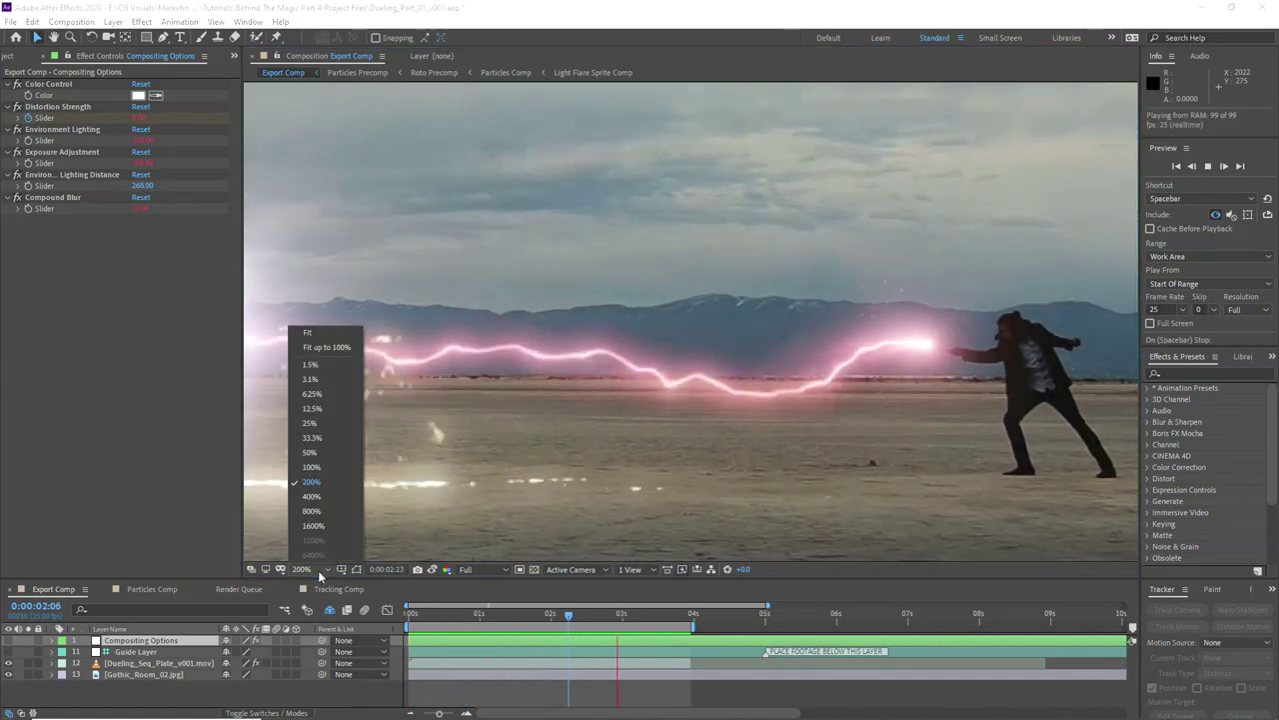
{"action": "left_click", "coordinate": [327, 347]}
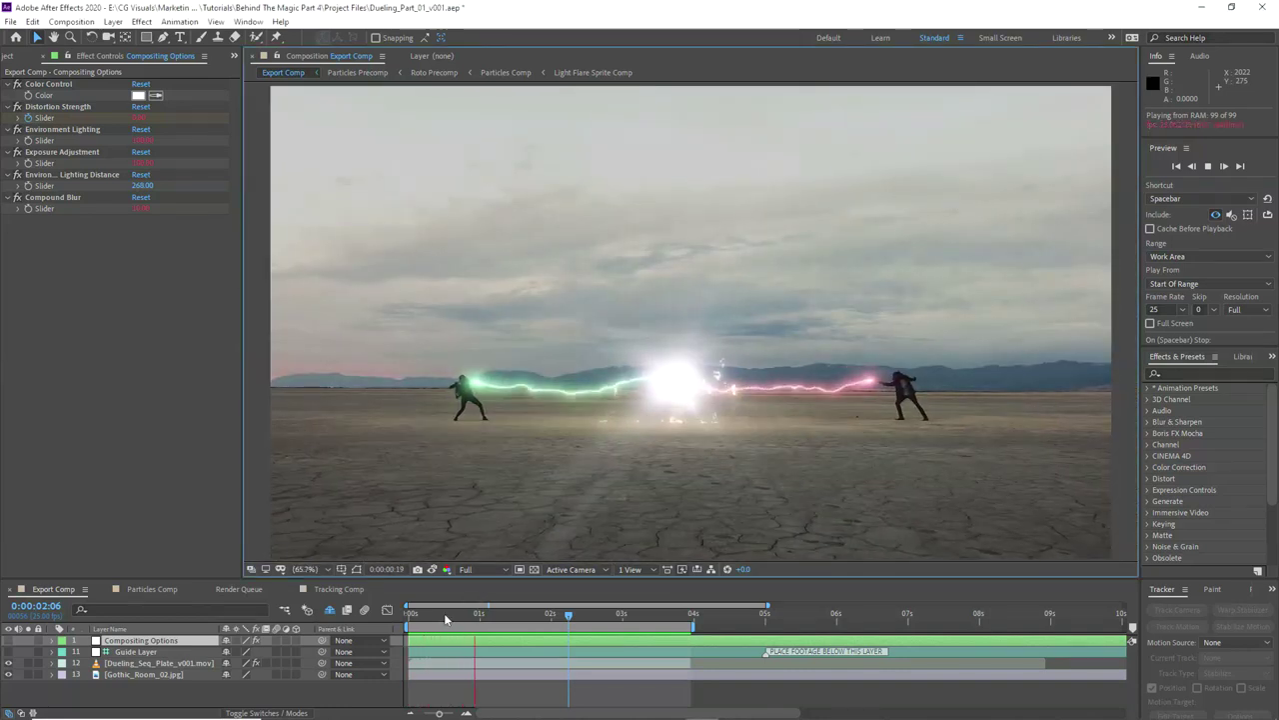
Step: Add an adjustment layer on top of Export Comp and apply the Lumetri Color effect to it
{"action": "right_click", "coordinate": [112, 697]}
{"action": "mouse_move", "coordinate": [143, 546]}
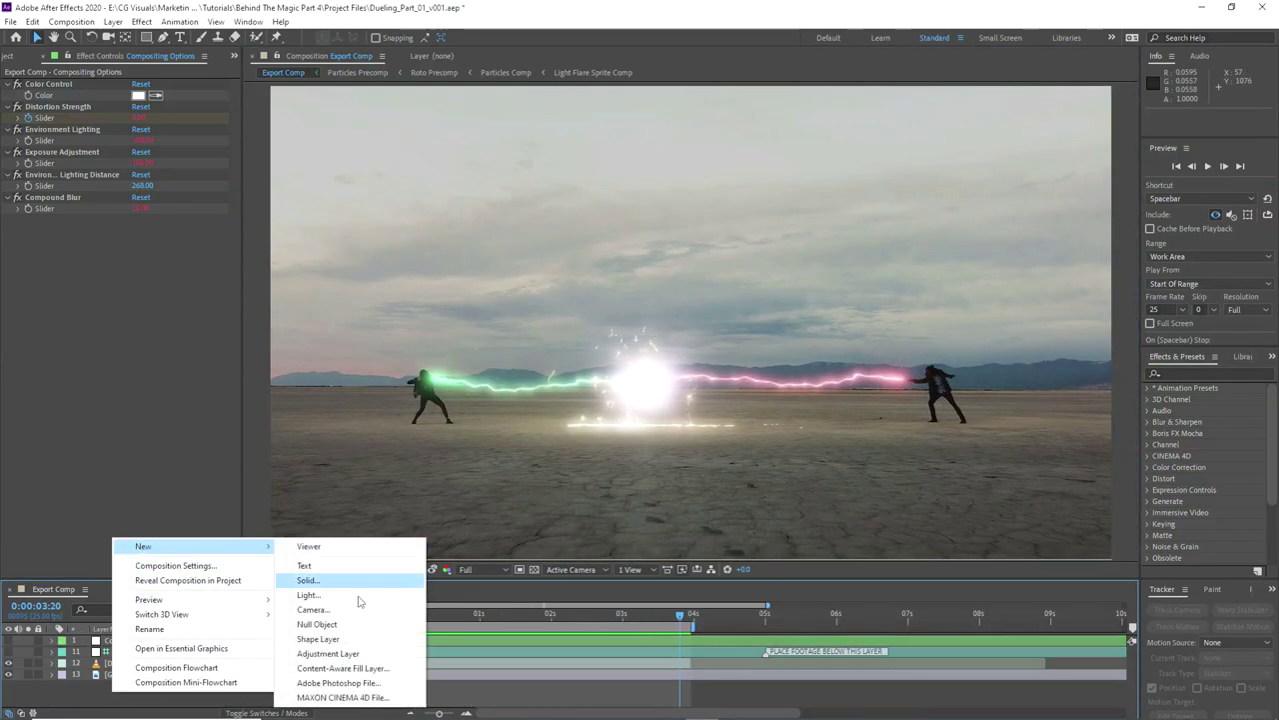
{"action": "left_click", "coordinate": [336, 655]}
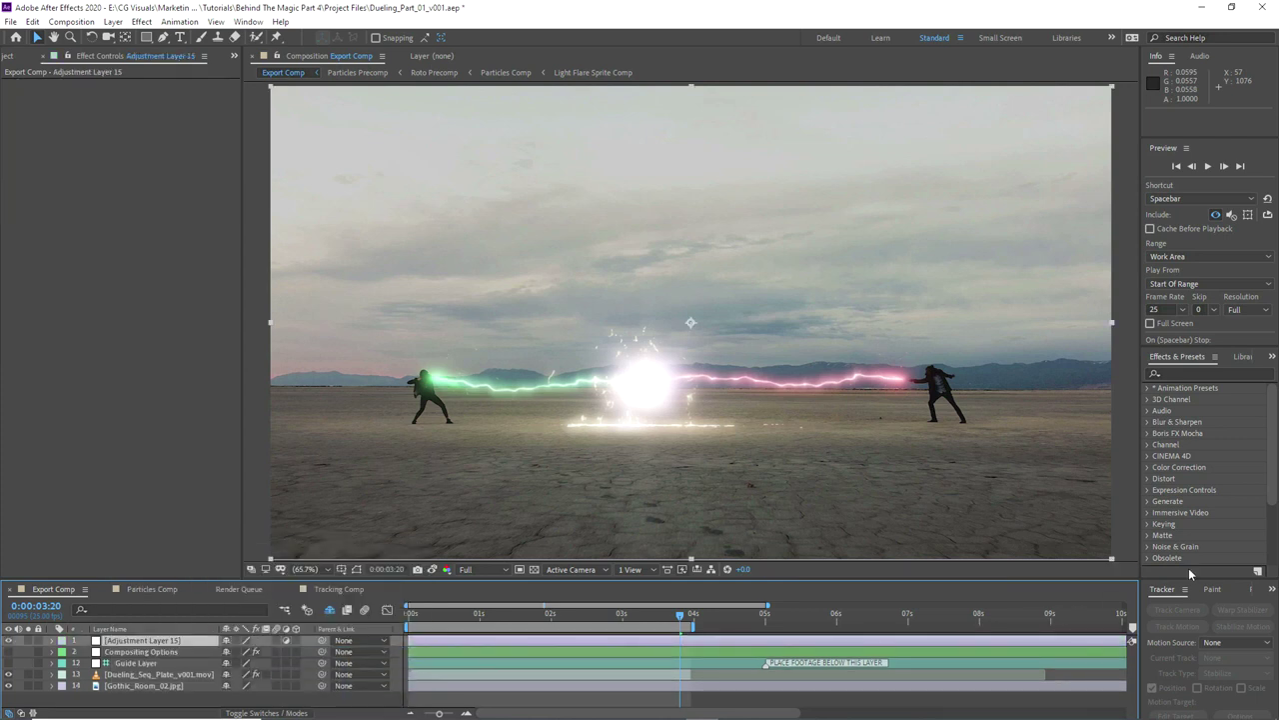
{"action": "left_click", "coordinate": [1200, 374]}
{"action": "type", "text": "lu"}
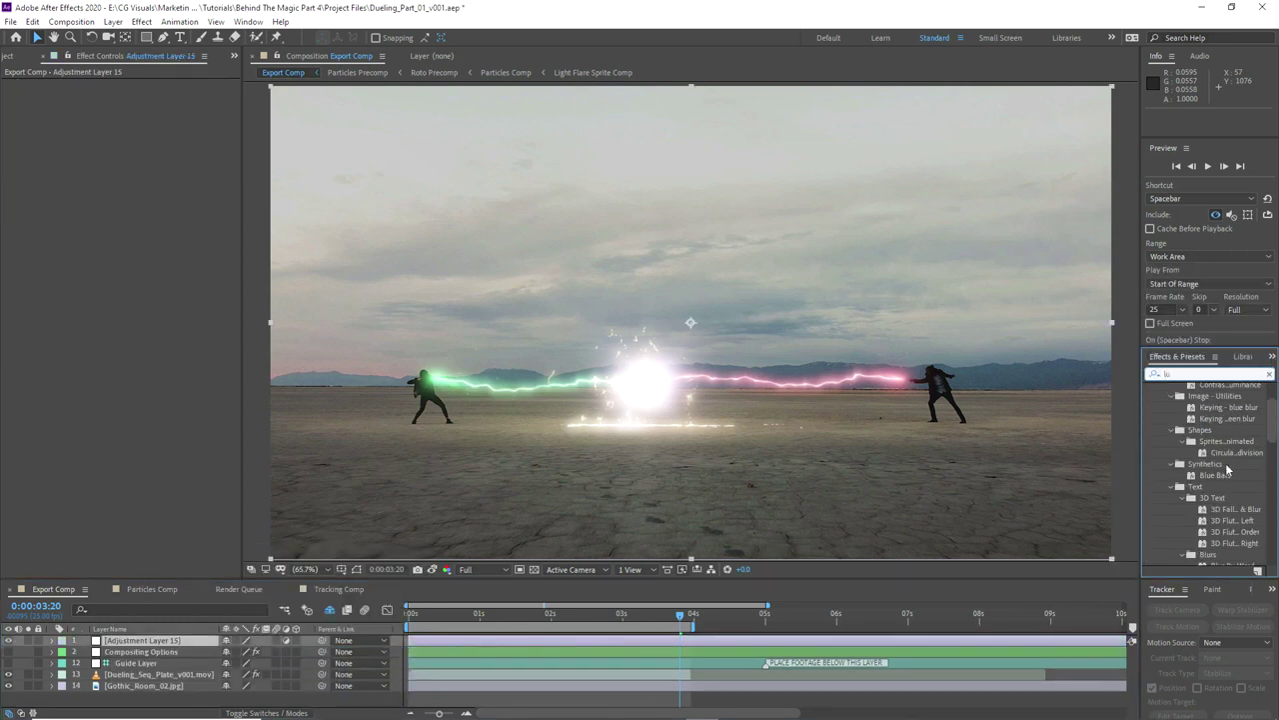
{"action": "type", "text": "m"}
{"action": "left_click_drag", "start_coordinate": [1211, 477], "coordinate": [135, 641]}
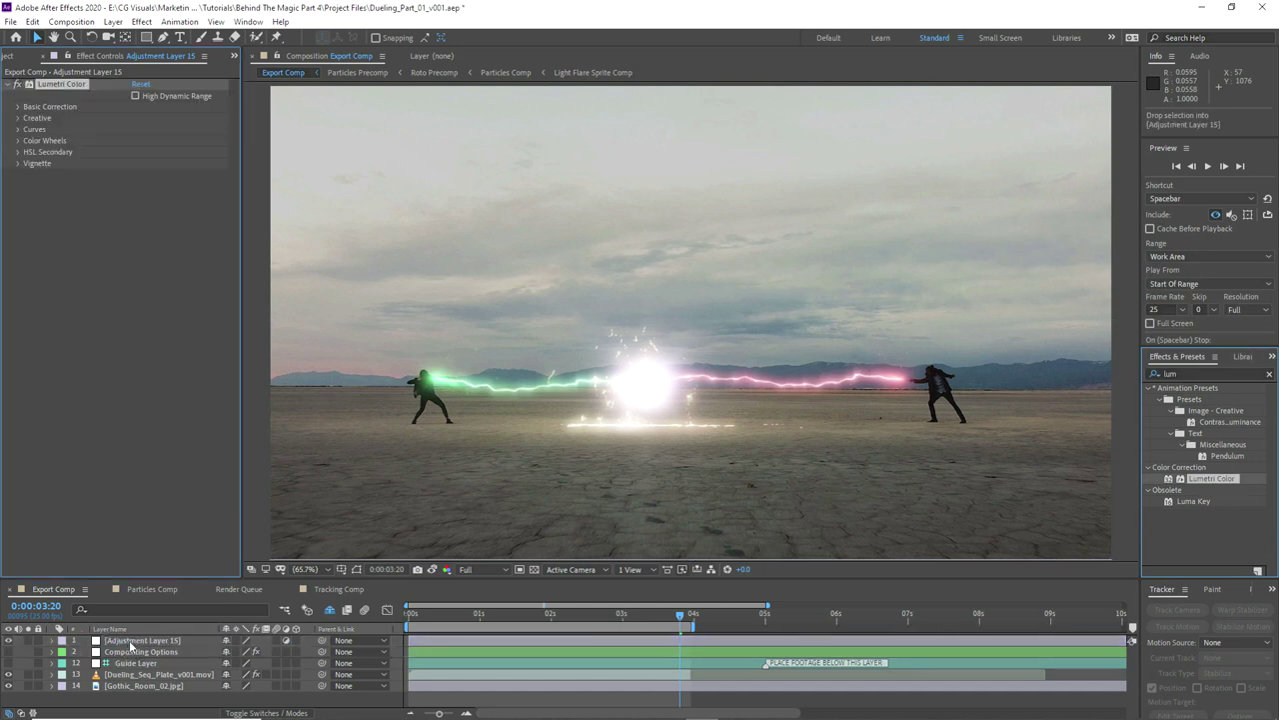
Step: Rename the new adjustment layer as Color Adjustment
{"action": "key", "text": "Return"}
{"action": "type", "text": "Color"}
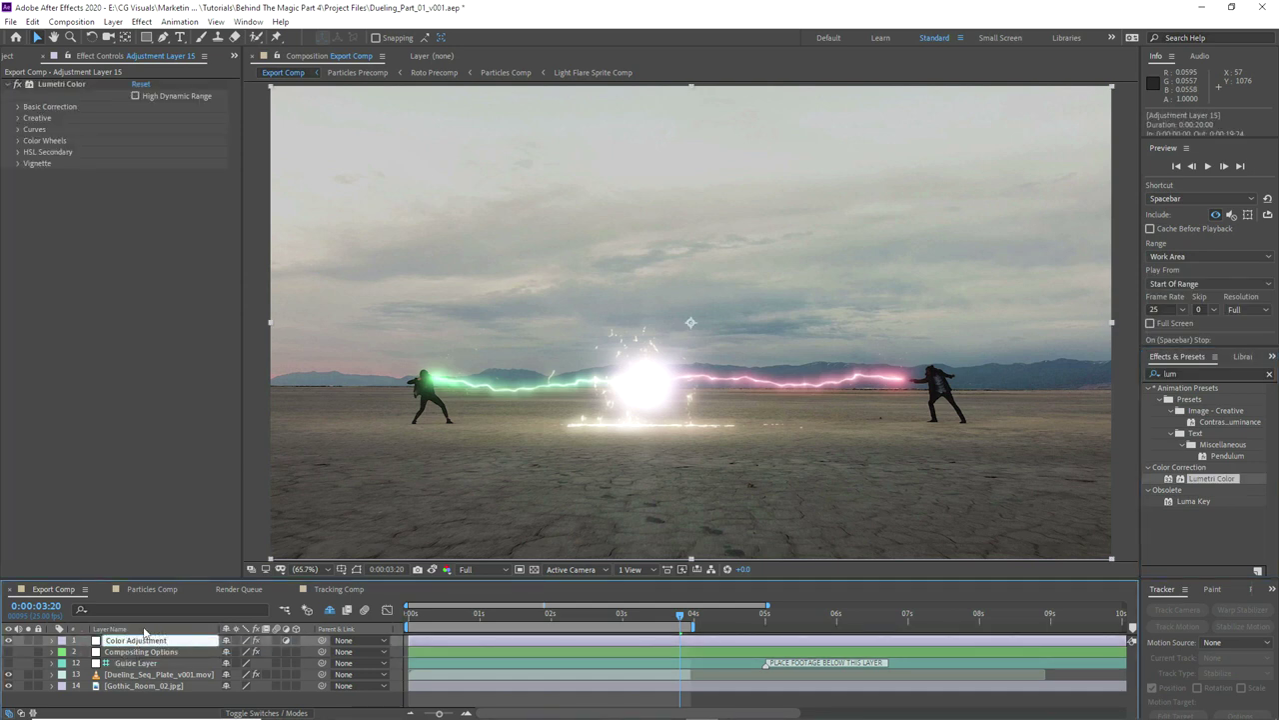
{"action": "type", "text": " Adjustment"}
{"action": "key", "text": "Return"}
Step: Set the Lumetri Color vignette amount to -0.5
{"action": "left_click", "coordinate": [17, 163]}
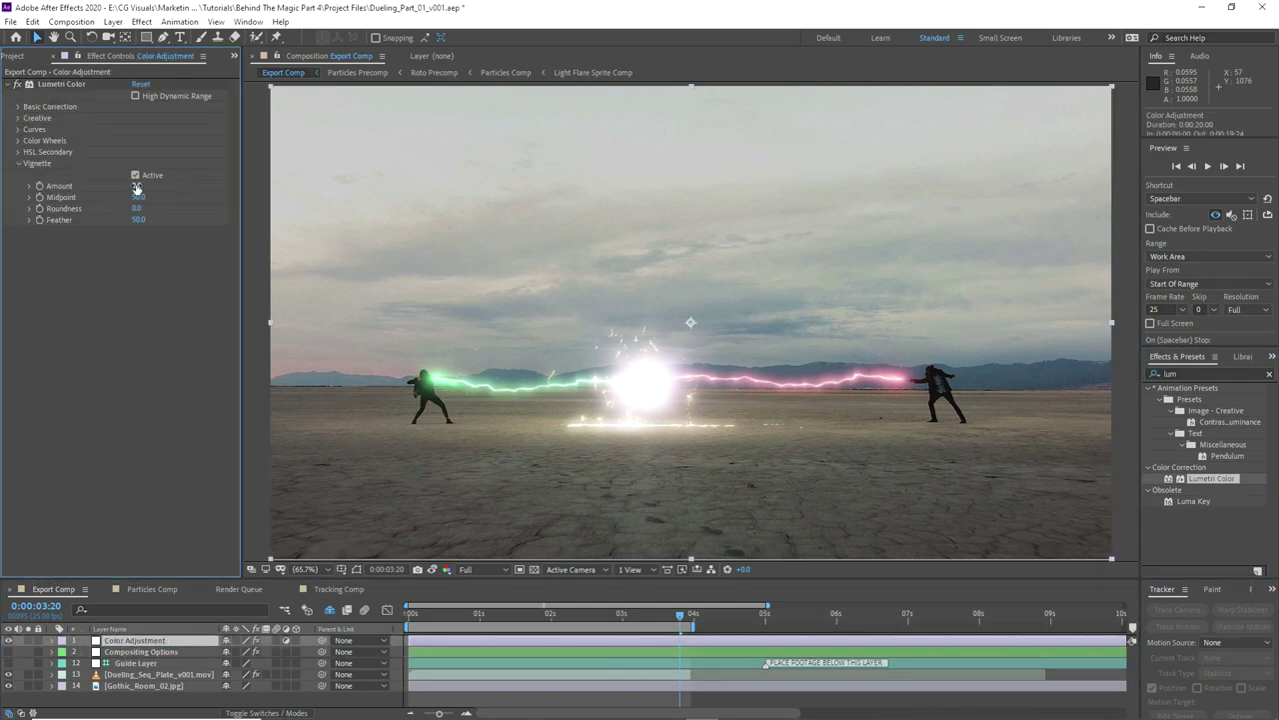
{"action": "key", "text": "Return"}
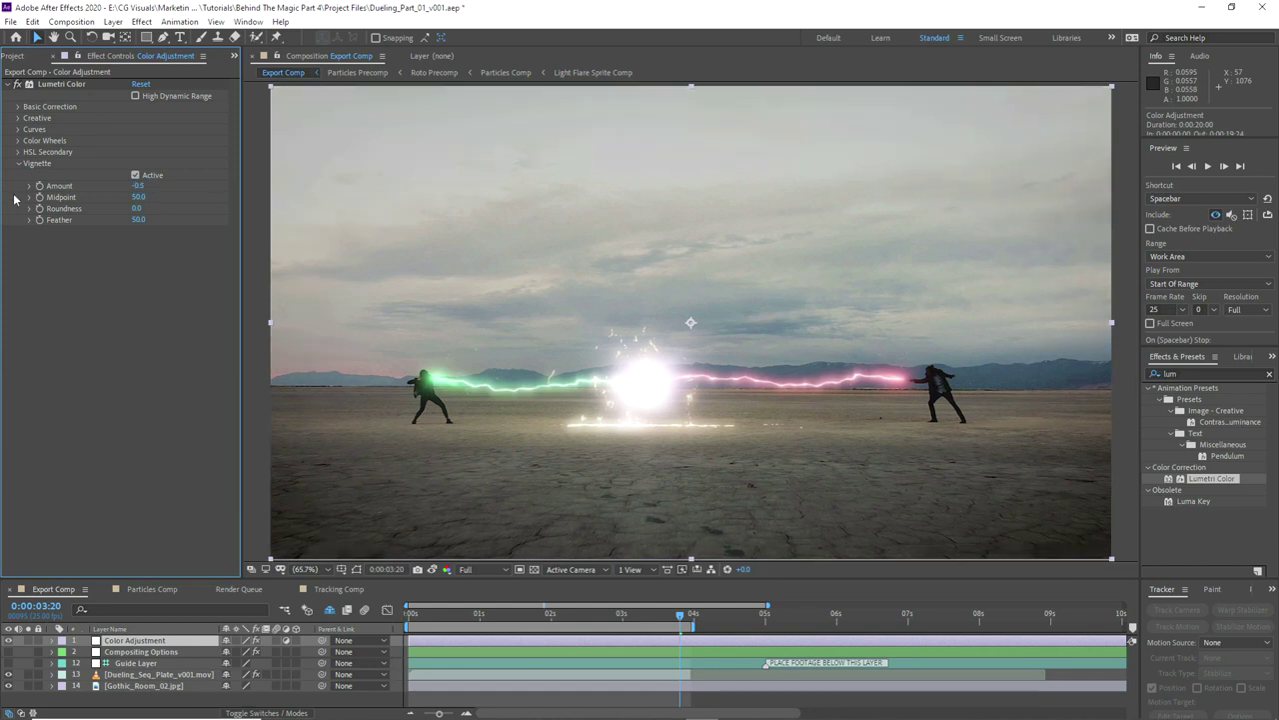
{"action": "left_click", "coordinate": [17, 163]}
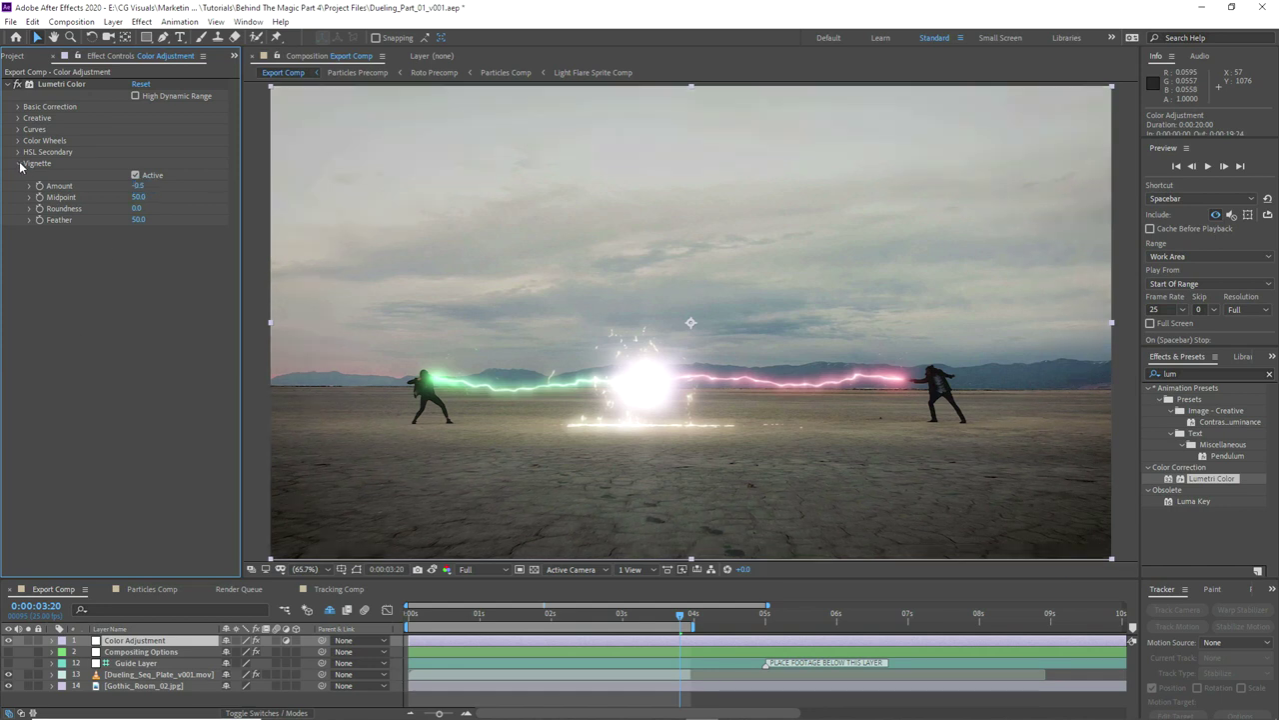
Step: Set the Lumetri Color temperature to 18 and blacks to 5 under Basic Correction
{"action": "left_click", "coordinate": [18, 107]}
{"action": "left_click", "coordinate": [137, 163]}
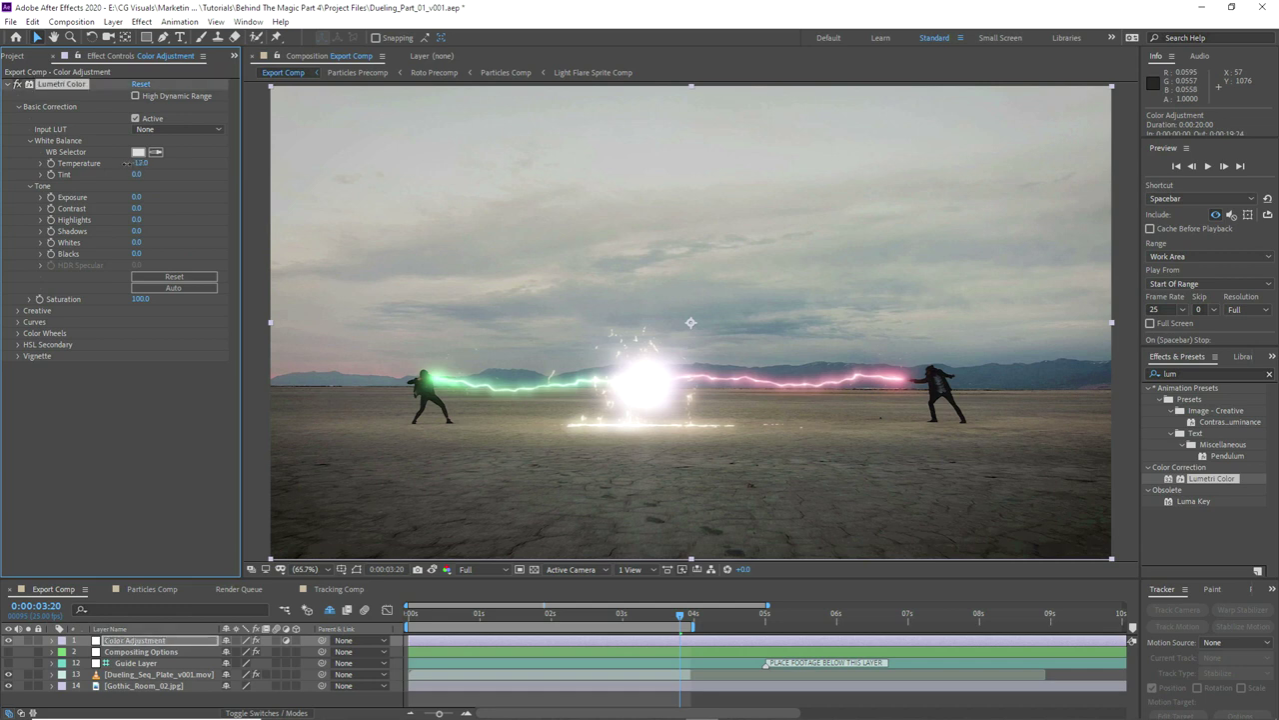
{"action": "left_click_drag", "start_coordinate": [142, 163], "coordinate": [168, 164]}
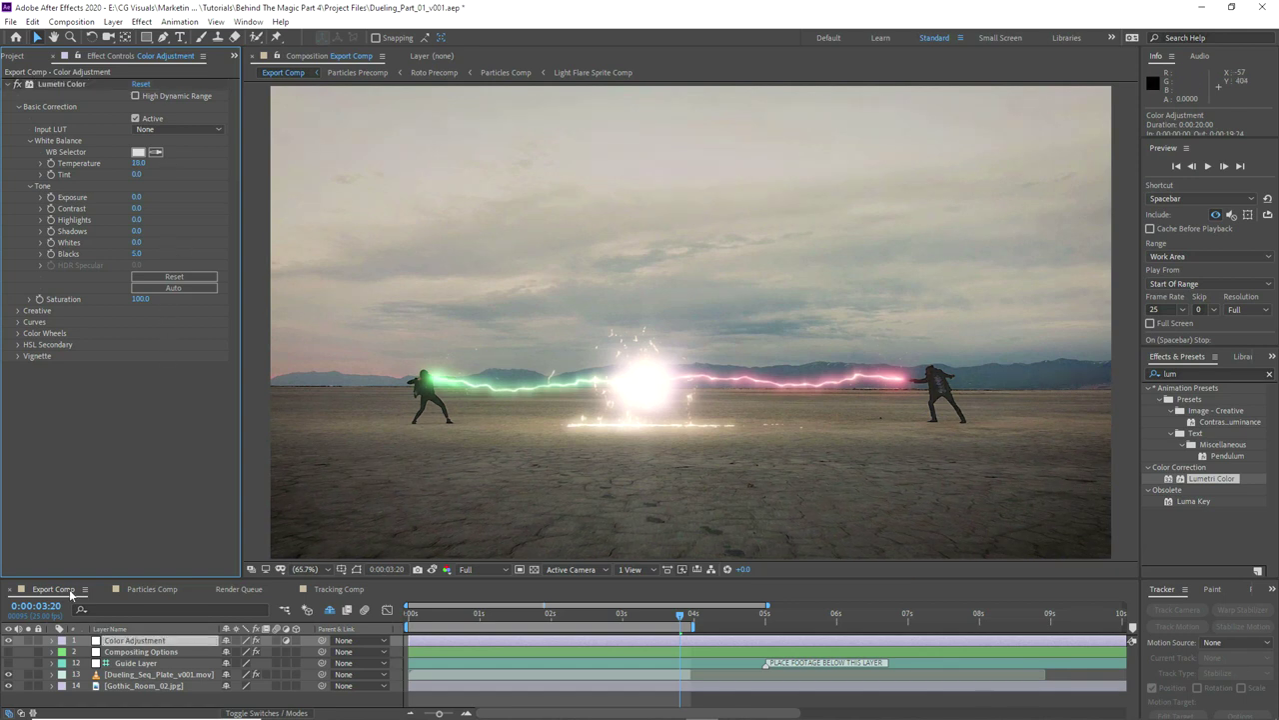
Step: Compare the shot with and without the Color Adjustment layer, viewing the whole frame
{"action": "left_click", "coordinate": [9, 640]}
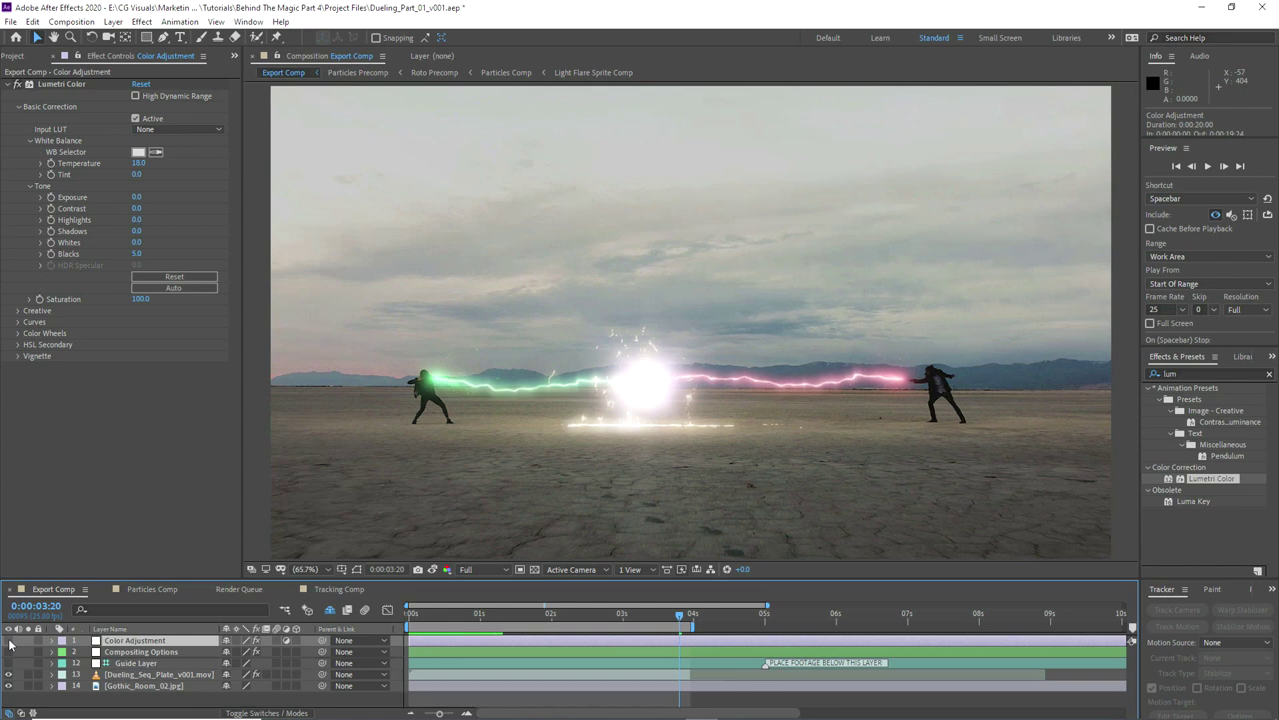
{"action": "left_click", "coordinate": [9, 640]}
{"action": "key", "text": "comma"}
{"action": "left_click", "coordinate": [9, 642]}
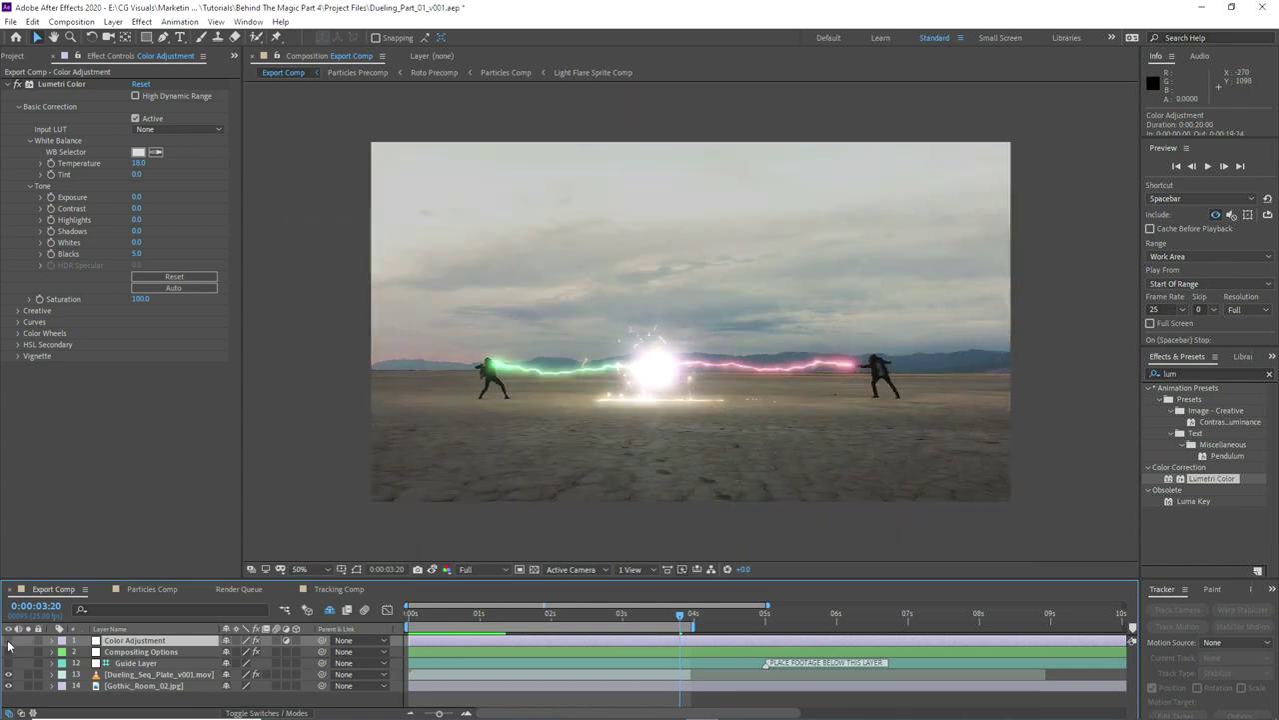
{"action": "left_click", "coordinate": [9, 642]}
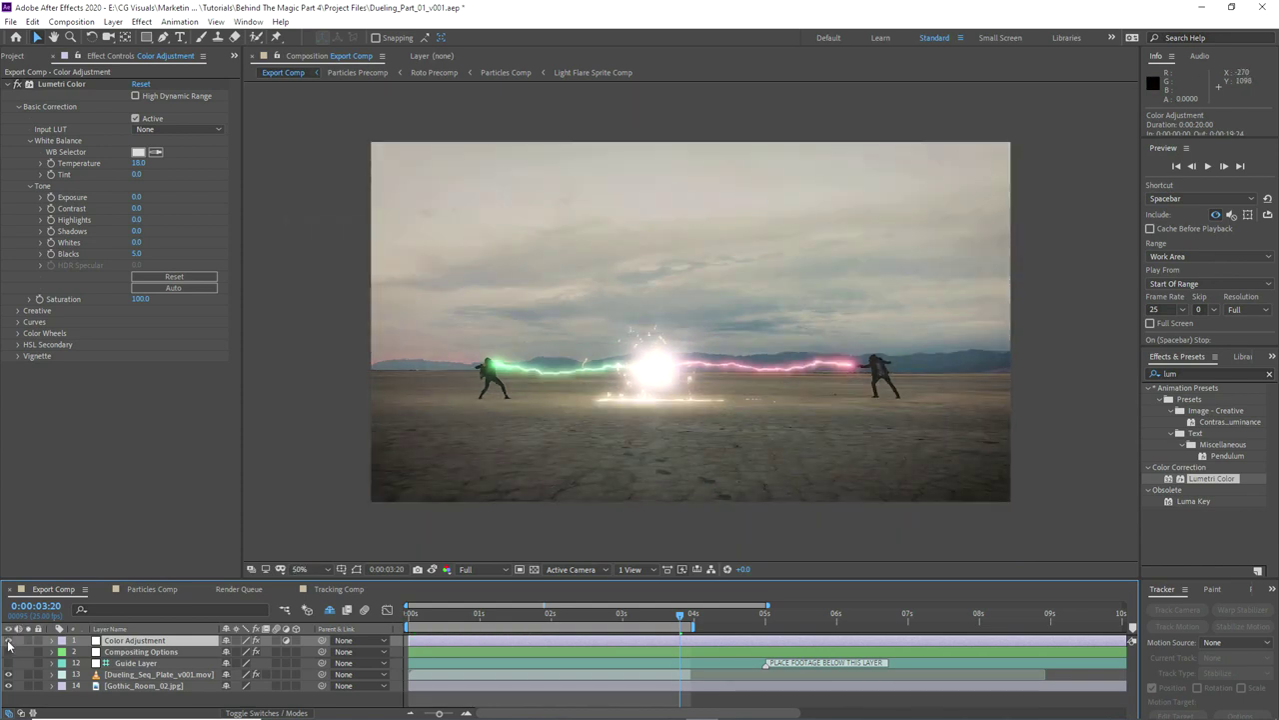
{"action": "left_click", "coordinate": [308, 570]}
{"action": "left_click", "coordinate": [317, 328]}
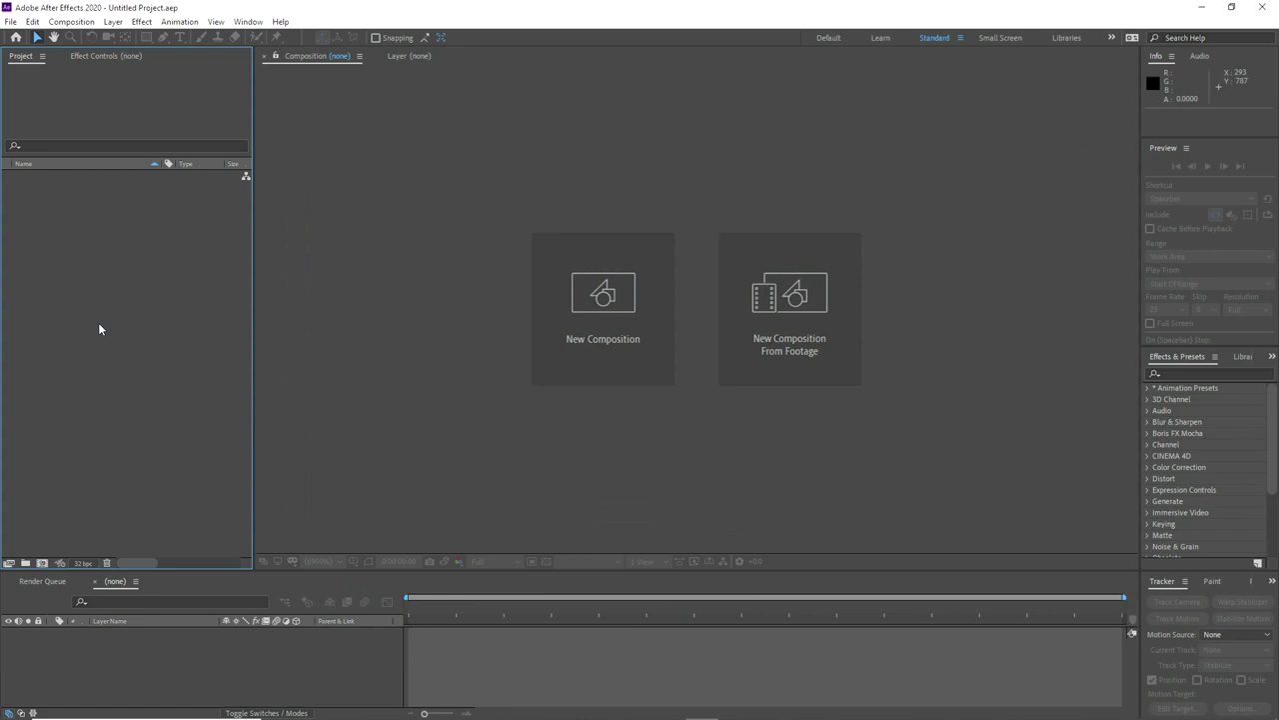
Step: Import Priori_Incantatem_(CC_2020).aep into the new empty project
{"action": "right_click", "coordinate": [99, 323]}
{"action": "mouse_move", "coordinate": [130, 390]}
{"action": "left_click", "coordinate": [304, 392]}
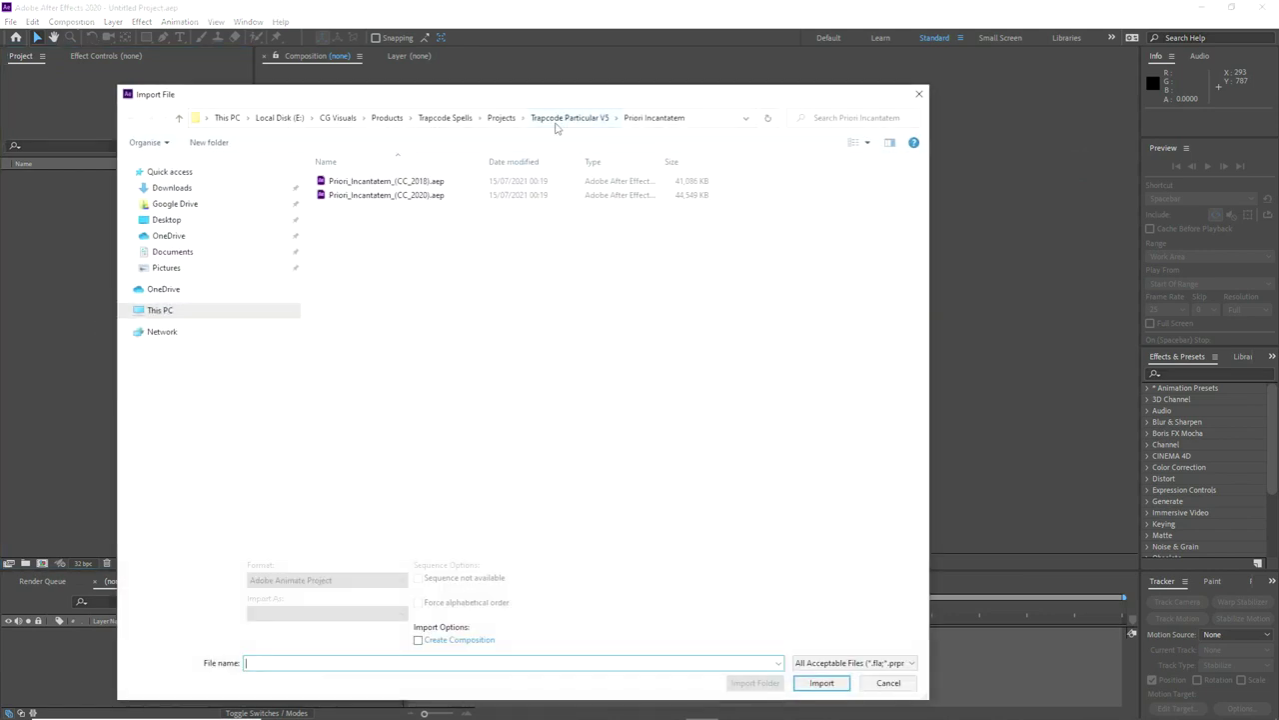
{"action": "left_click", "coordinate": [402, 196]}
{"action": "left_click", "coordinate": [819, 683]}
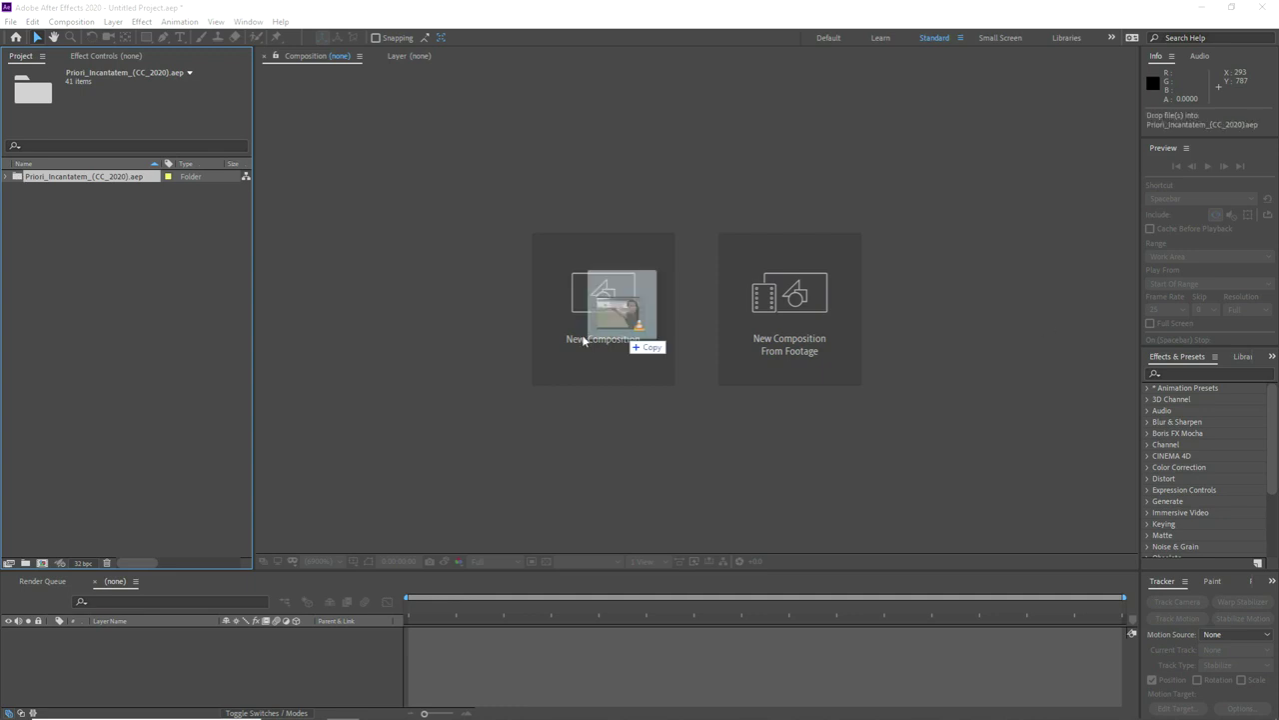
Step: Add the Dueling_Lake_v001.mov footage to the project and create a folder named Plates
{"action": "left_click_drag", "start_coordinate": [586, 343], "coordinate": [69, 320]}
{"action": "right_click", "coordinate": [62, 326]}
{"action": "left_click", "coordinate": [73, 327]}
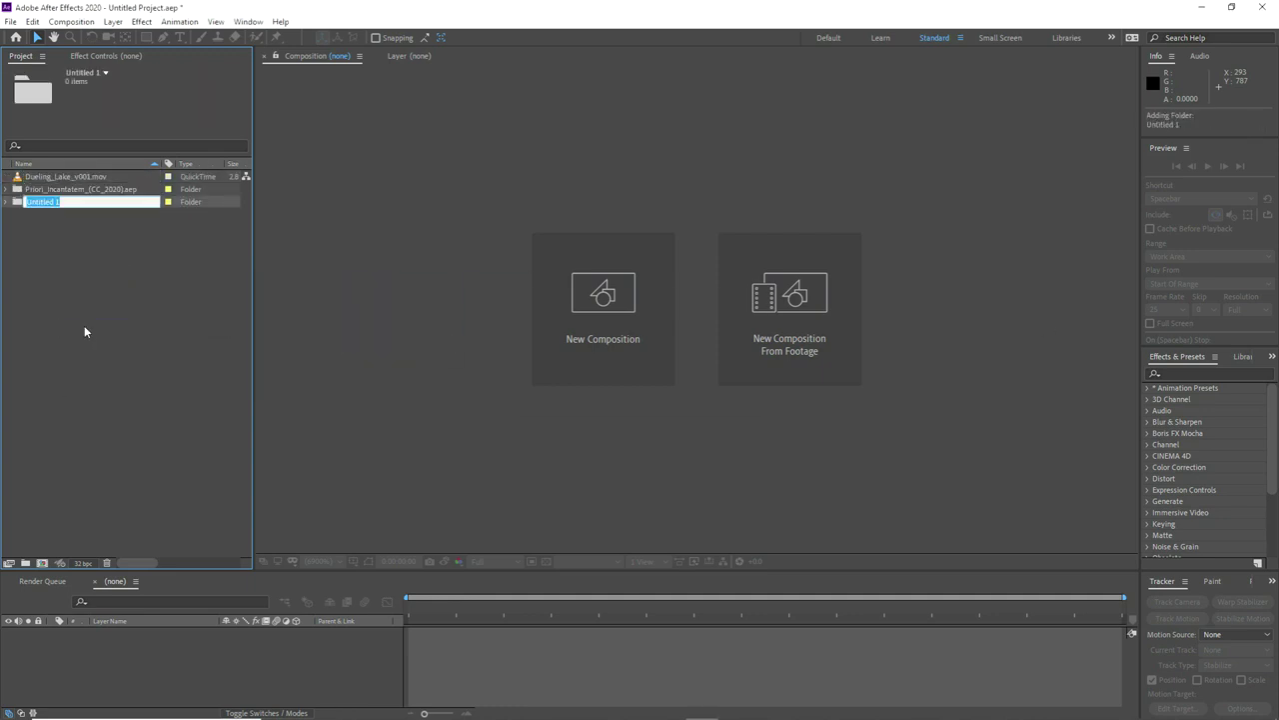
{"action": "type", "text": "Plates"}
{"action": "key", "text": "Return"}
Step: Create a composition from Dueling_Lake_v001.mov within the Plates folder and play it back
{"action": "left_click_drag", "start_coordinate": [34, 176], "coordinate": [43, 563]}
{"action": "left_click", "coordinate": [6, 177]}
{"action": "left_click", "coordinate": [62, 191]}
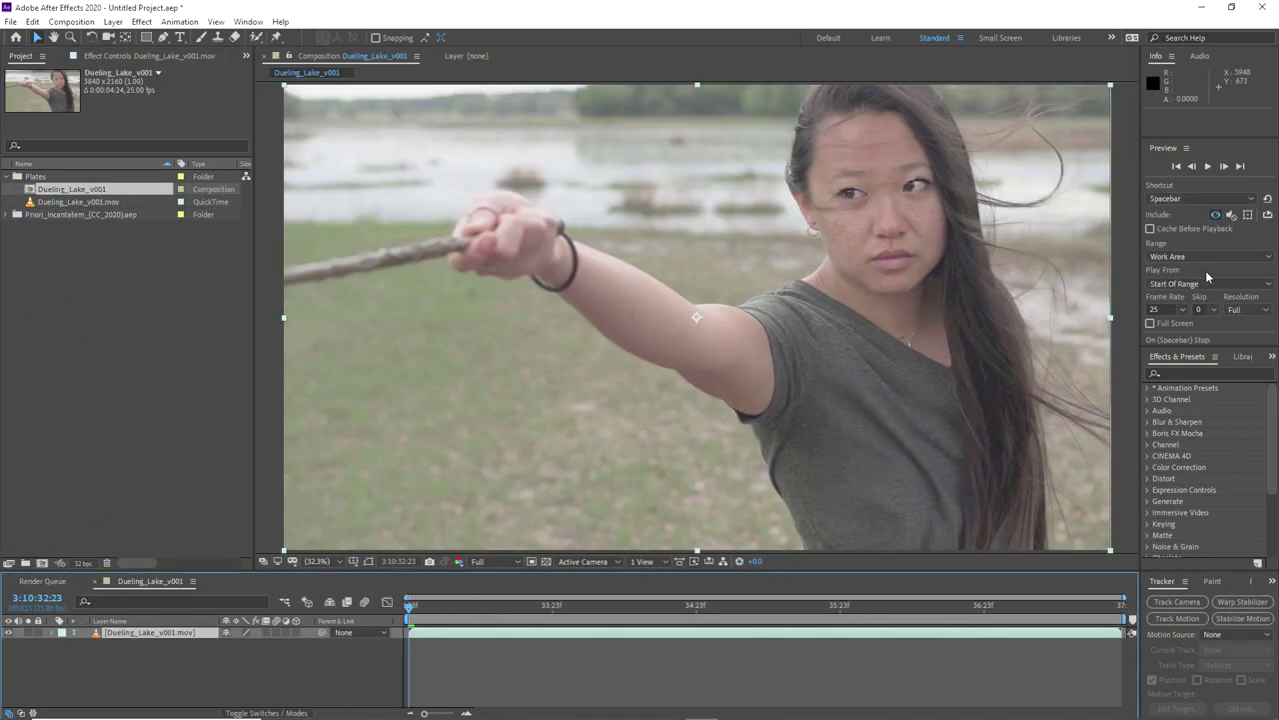
{"action": "left_click", "coordinate": [1209, 167]}
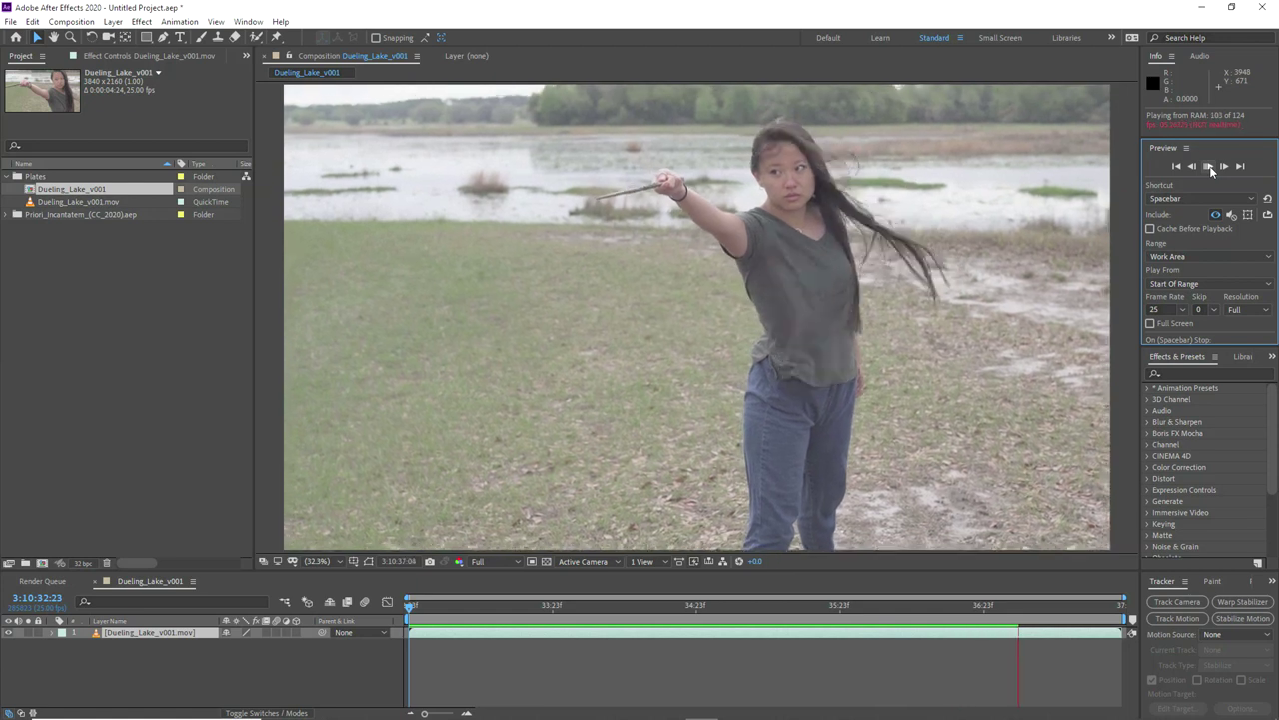
{"action": "left_click", "coordinate": [262, 599]}
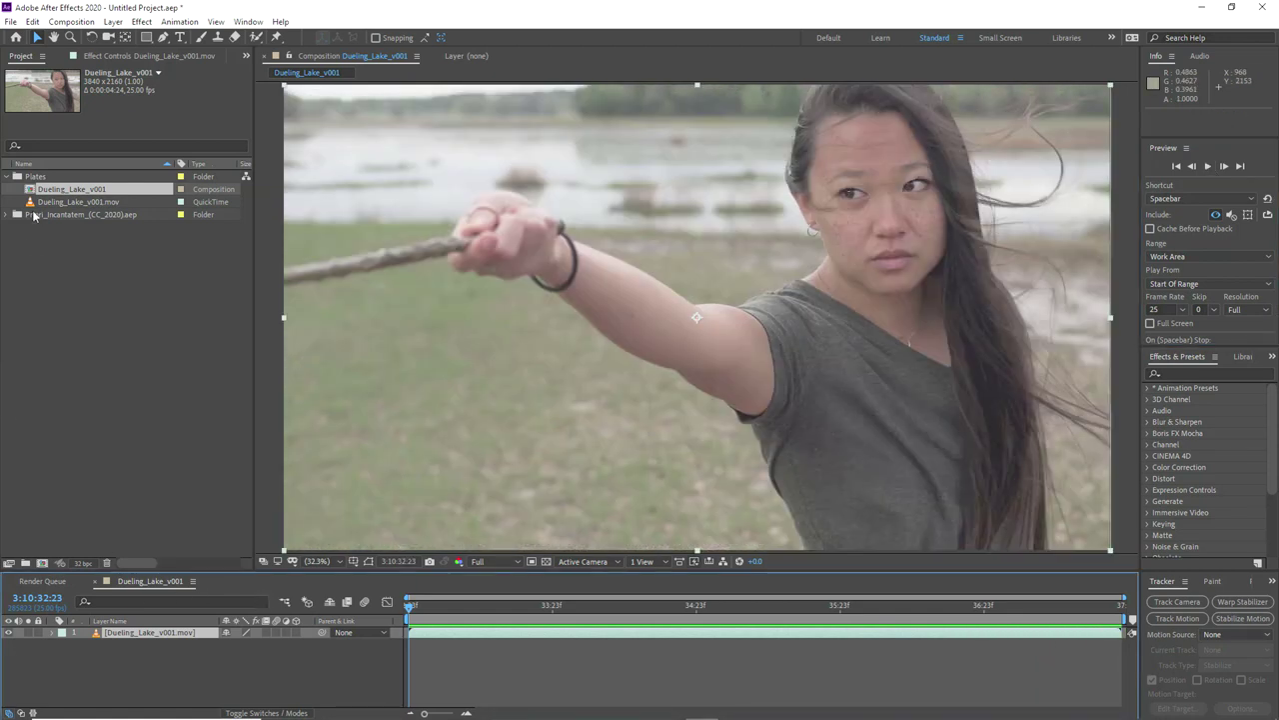
Step: Open Particles Comp from the imported project's Comps folder and enlarge the timeline area to show more layers
{"action": "left_click", "coordinate": [8, 177]}
{"action": "left_click", "coordinate": [6, 189]}
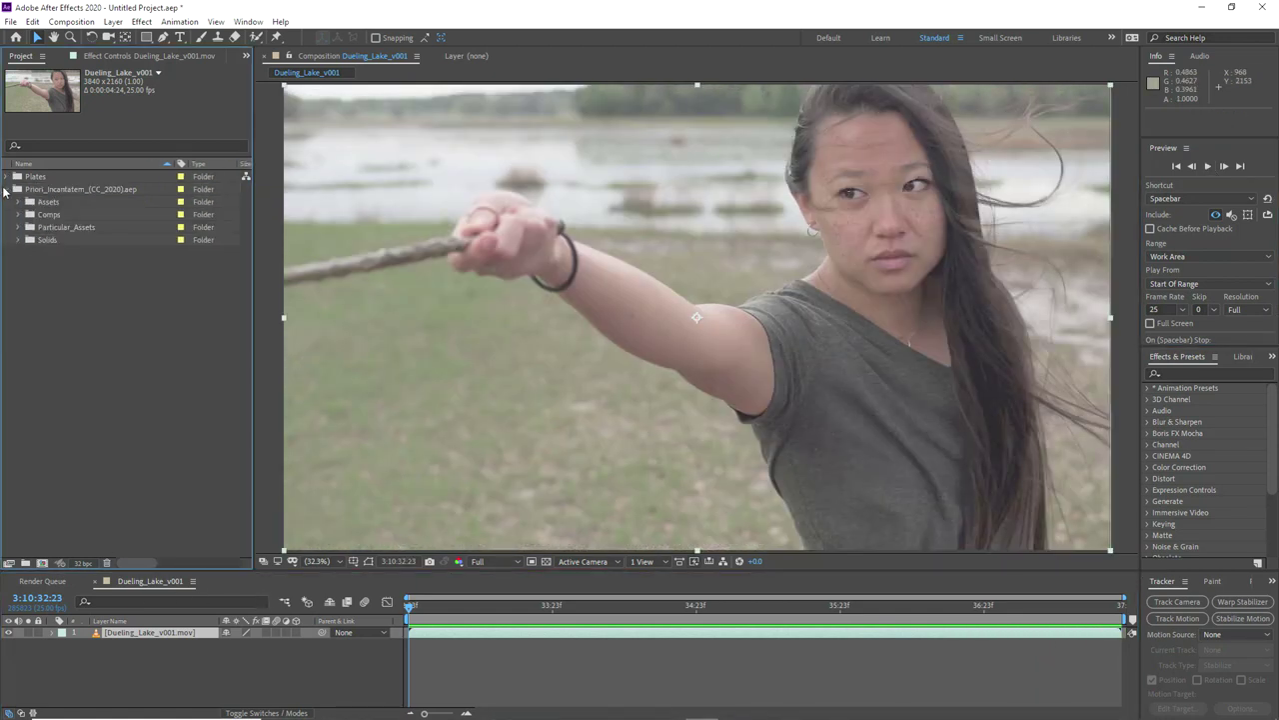
{"action": "left_click", "coordinate": [18, 215]}
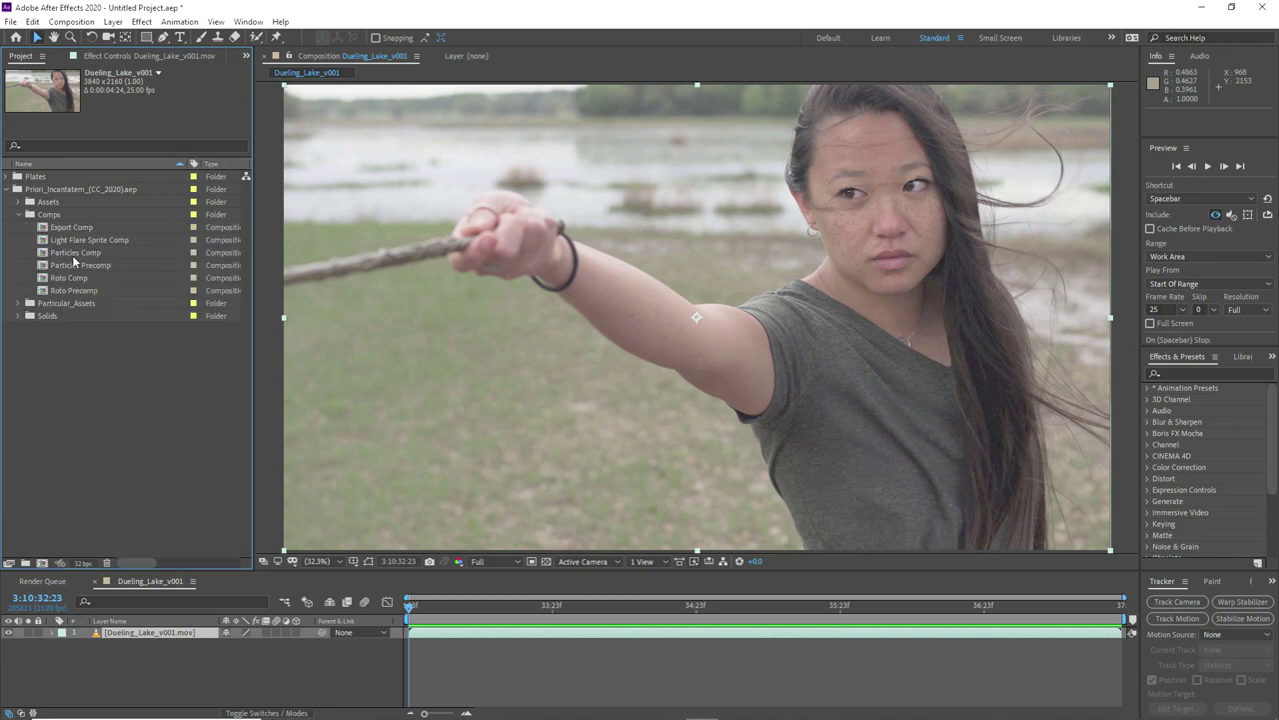
{"action": "double_click", "coordinate": [72, 253]}
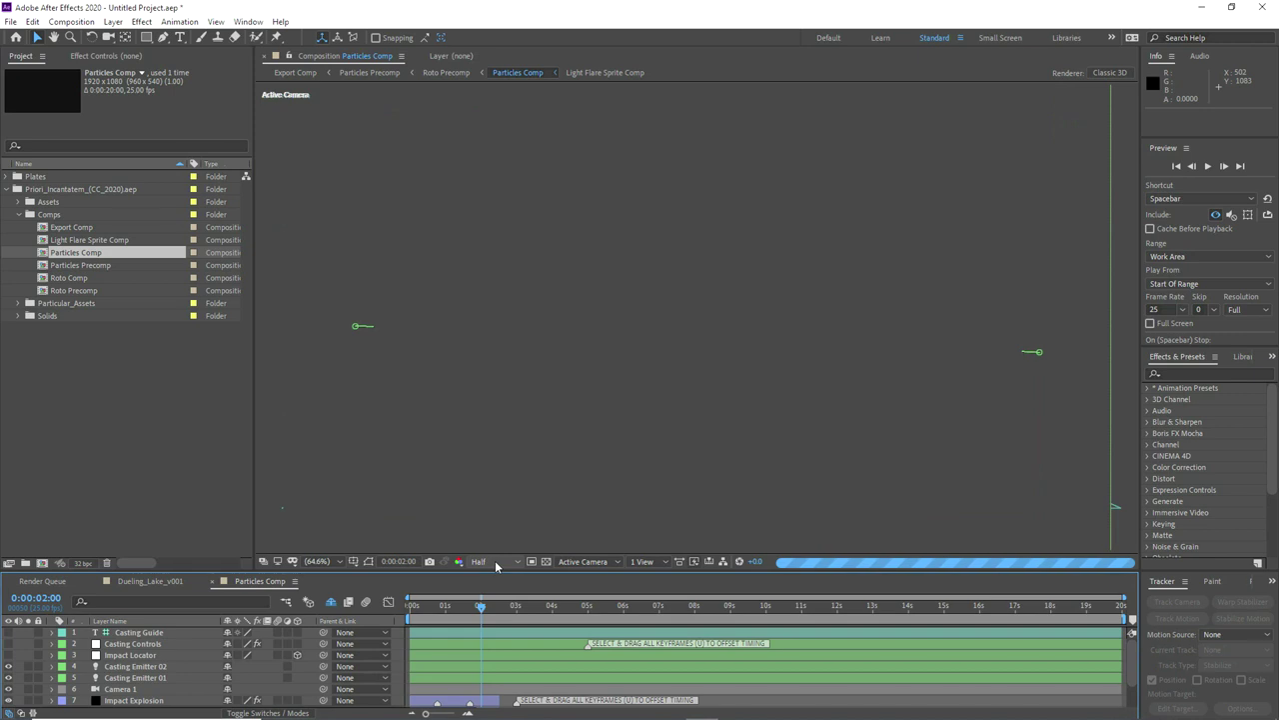
{"action": "scroll", "coordinate": [83, 663], "scroll_direction": "down", "scroll_amount": 3}
{"action": "left_click_drag", "start_coordinate": [254, 570], "coordinate": [306, 505]}
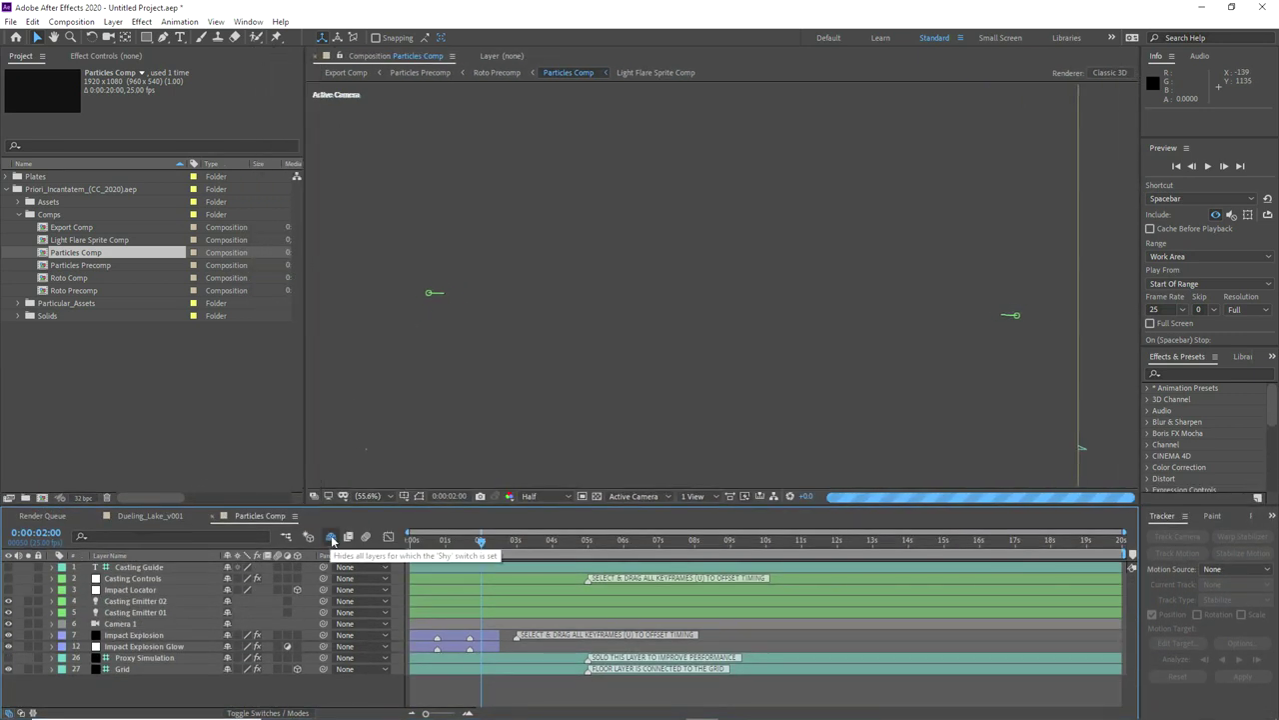
Step: Reveal the shy layers, solo Expelliarmus Core Beam and turn off its shy switch, then hide the remaining shy layers
{"action": "left_click", "coordinate": [331, 539]}
{"action": "scroll", "coordinate": [158, 619], "scroll_direction": "down", "scroll_amount": 3}
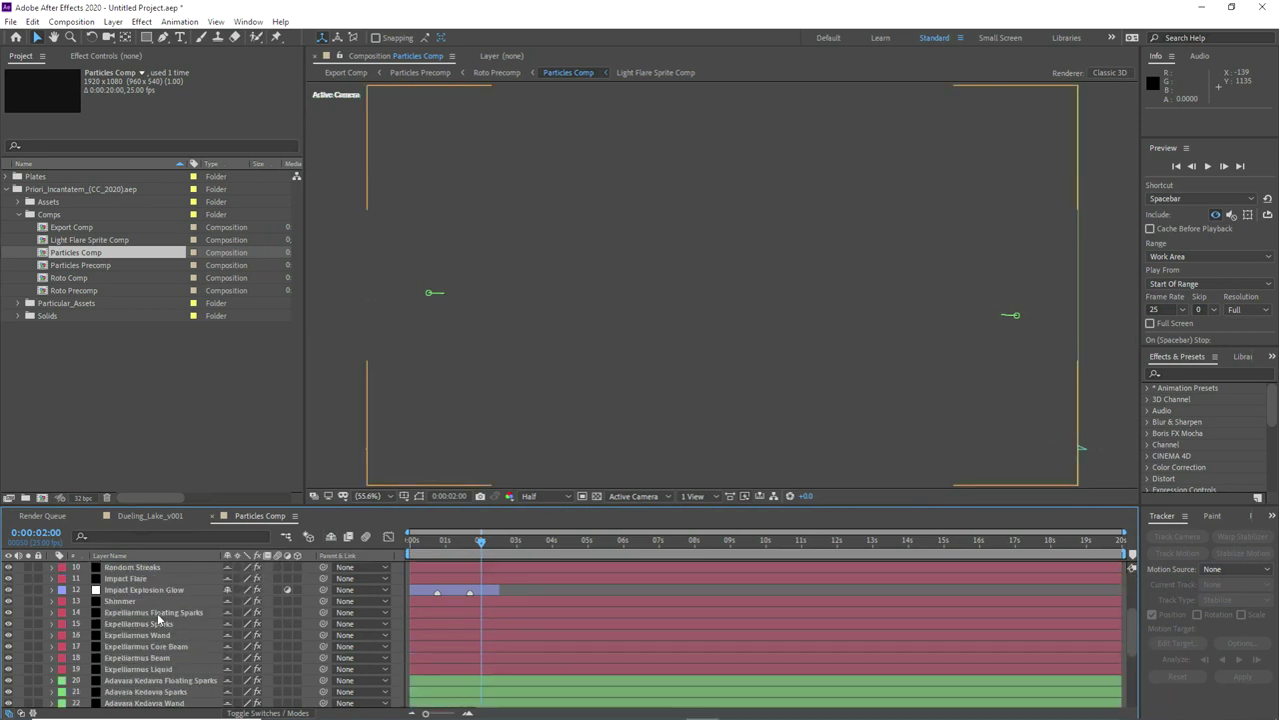
{"action": "scroll", "coordinate": [150, 621], "scroll_direction": "down", "scroll_amount": 2}
{"action": "scroll", "coordinate": [136, 624], "scroll_direction": "up", "scroll_amount": 1}
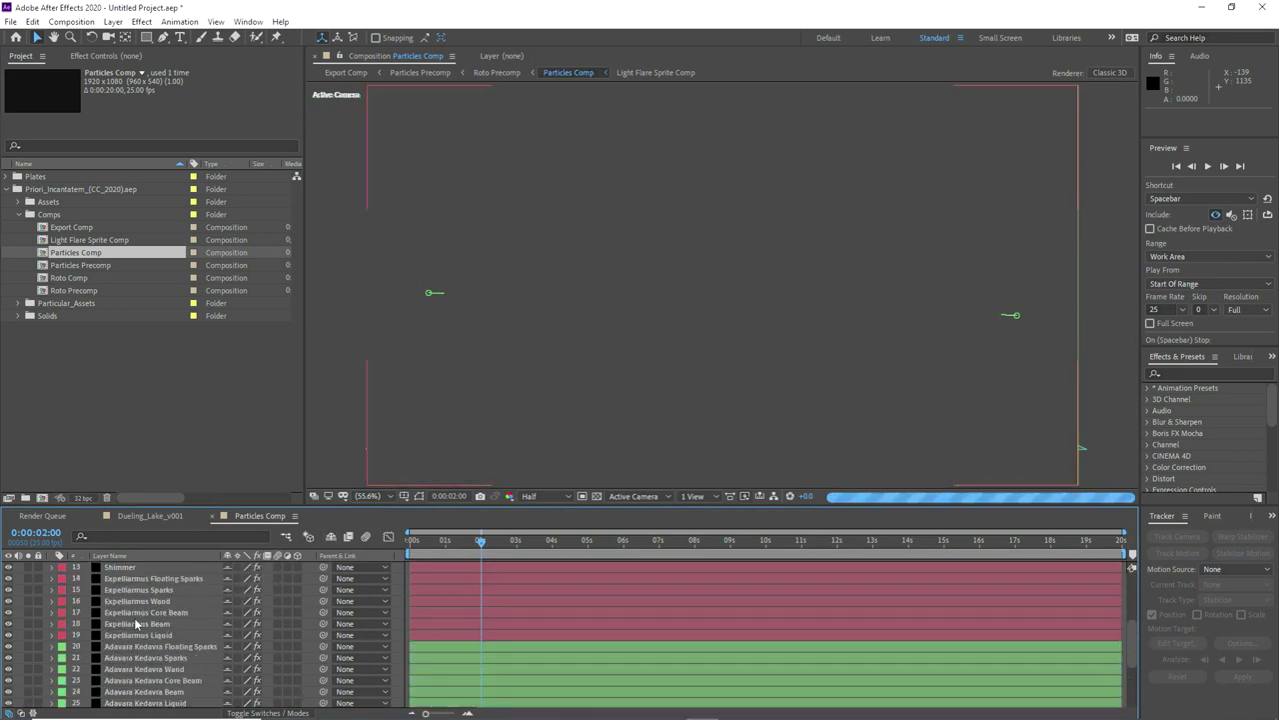
{"action": "left_click", "coordinate": [134, 612]}
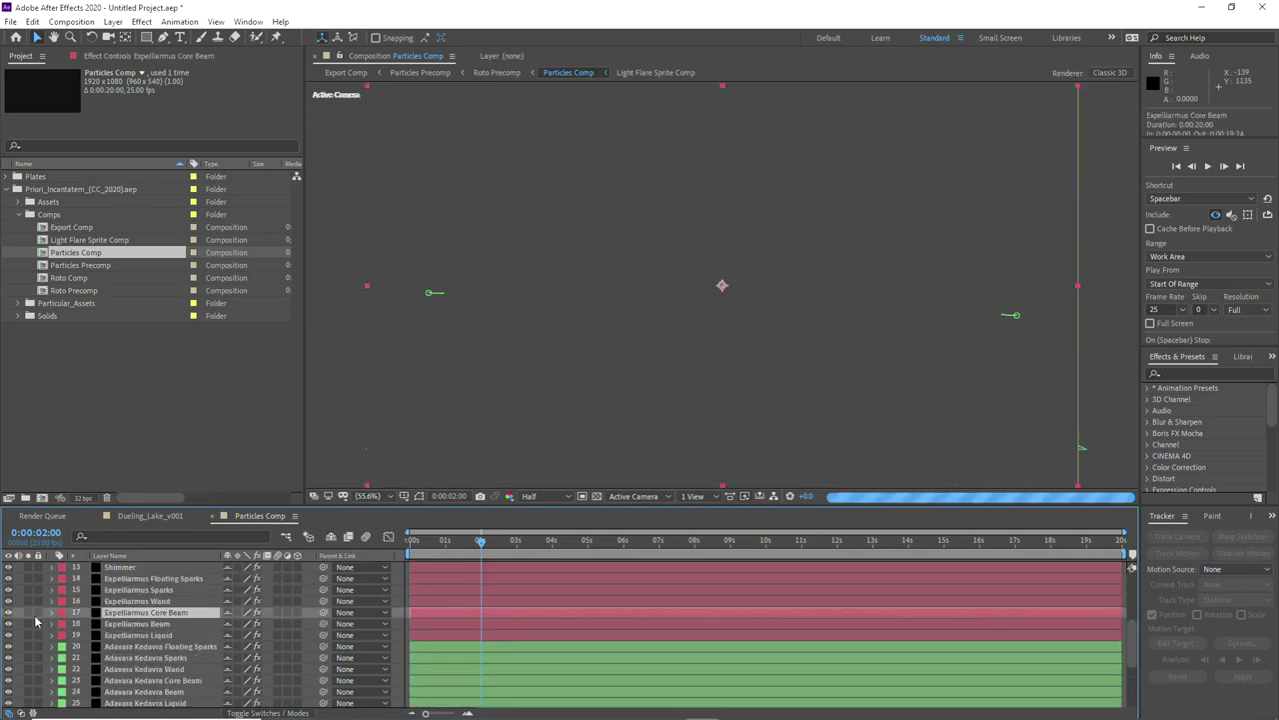
{"action": "left_click", "coordinate": [228, 613]}
{"action": "left_click", "coordinate": [329, 538]}
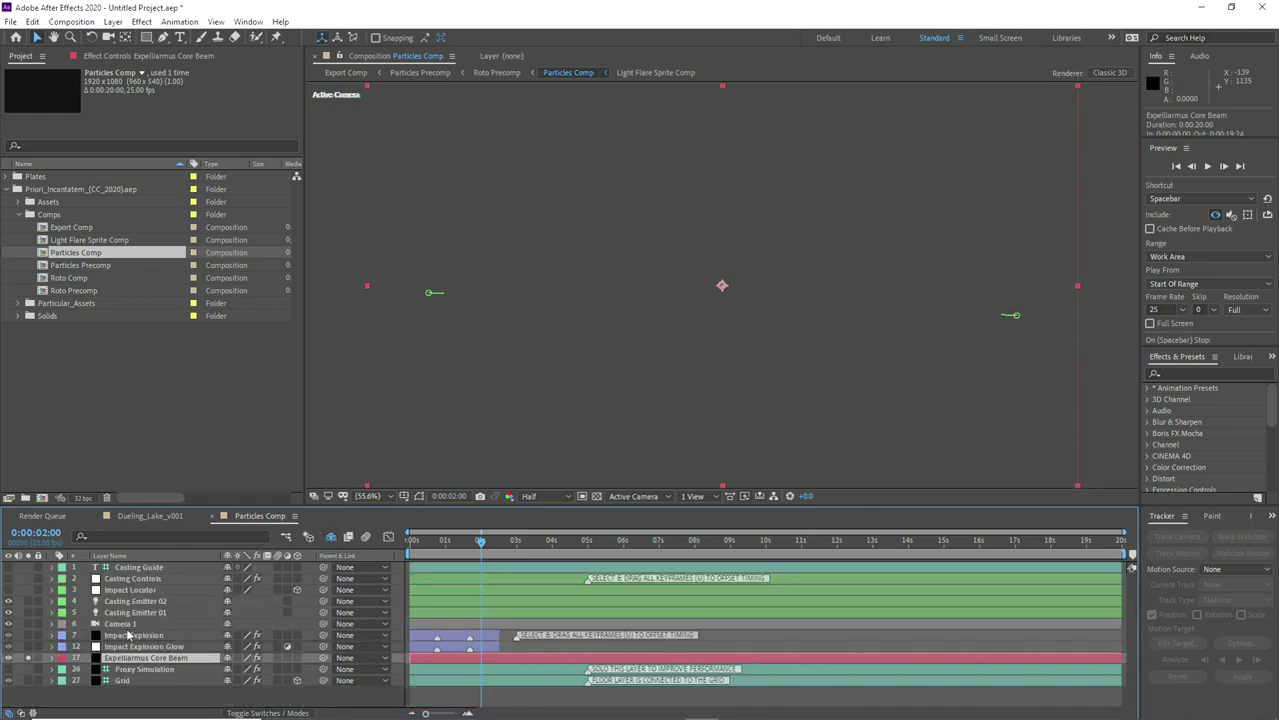
Step: Show the effect settings of Expelliarmus Core Beam and collapse Particular's Fast Physics group
{"action": "left_click", "coordinate": [151, 55]}
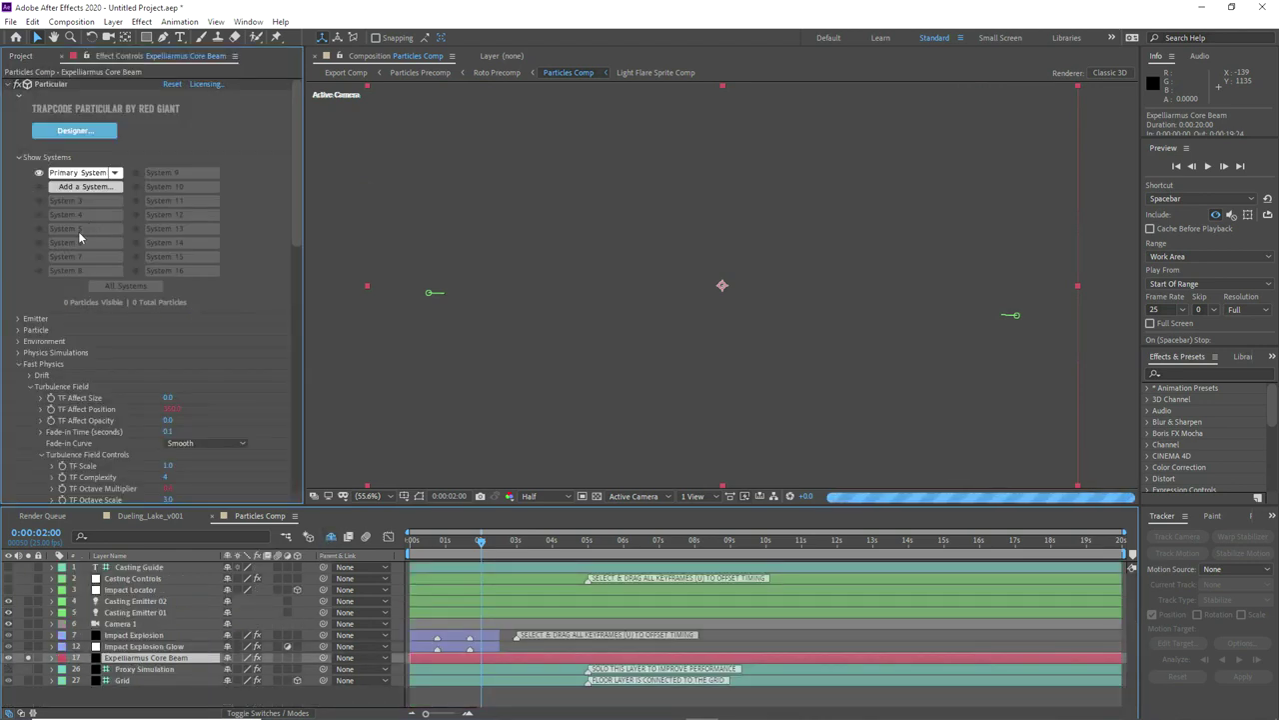
{"action": "left_click", "coordinate": [19, 366]}
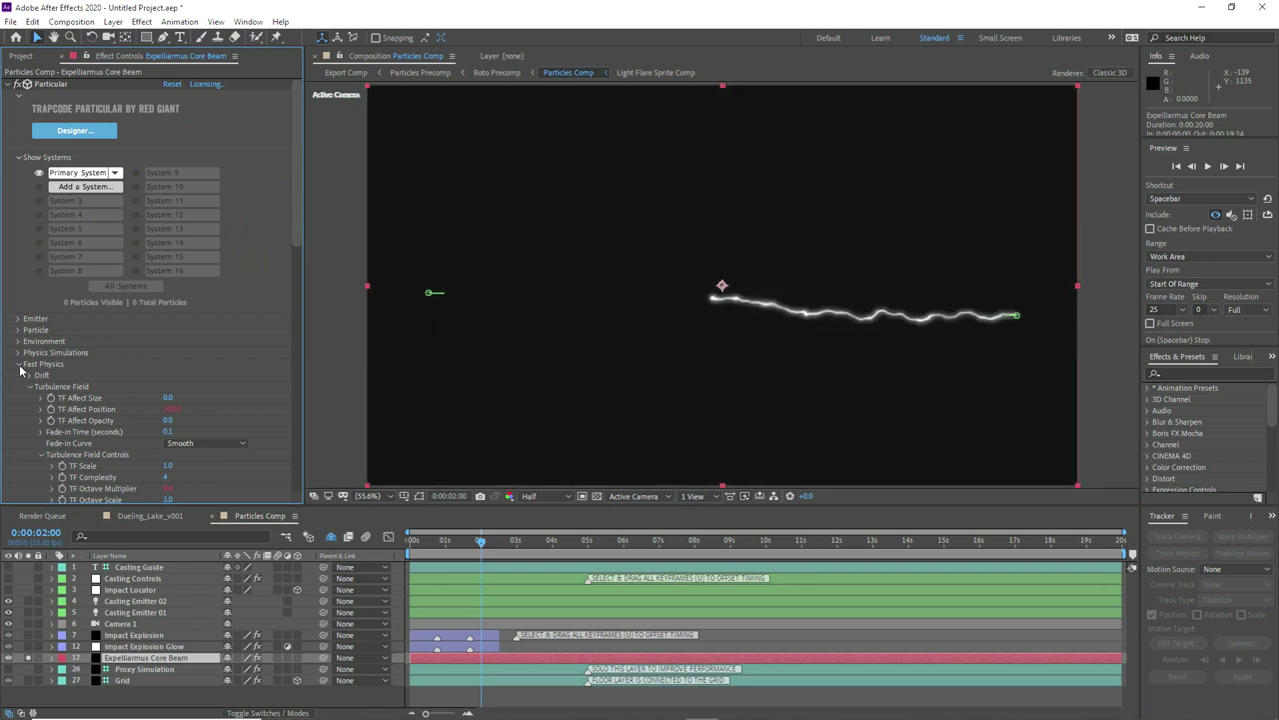
{"action": "left_click", "coordinate": [18, 375]}
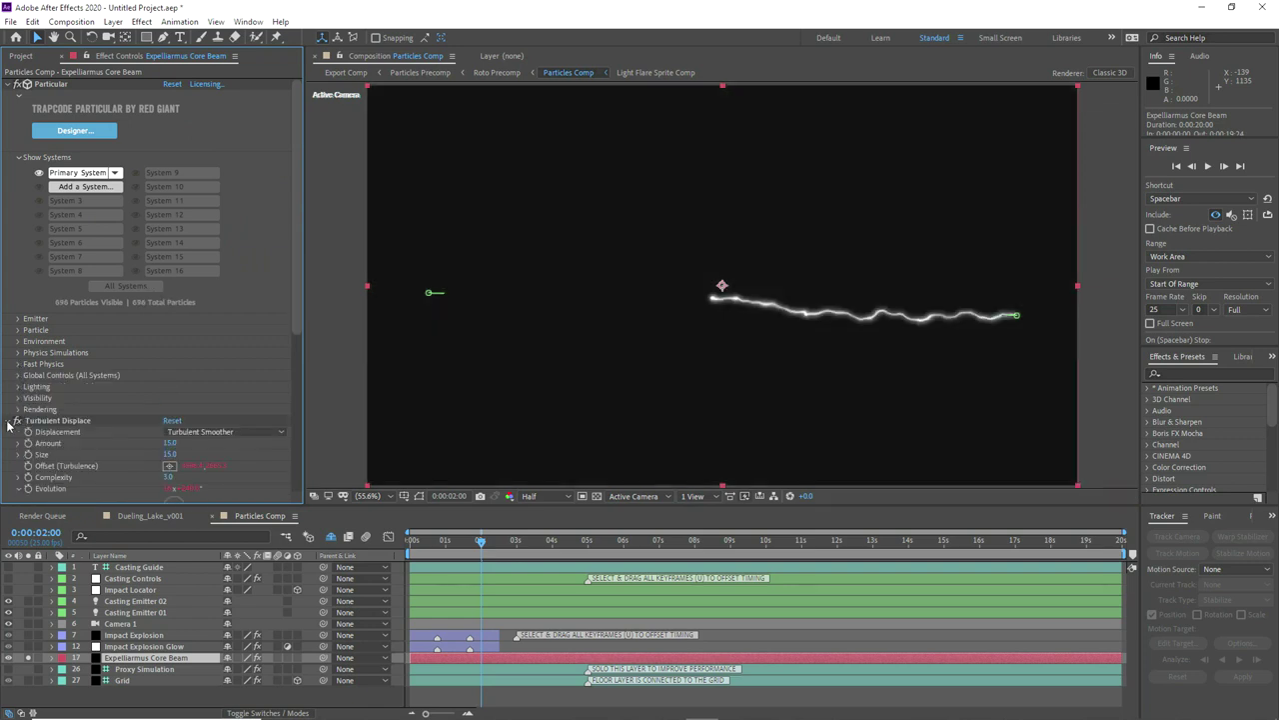
Step: Turn off motion blur and set Particle Amount to 50% in the Expelliarmus Core Beam's Particular rendering settings
{"action": "left_click", "coordinate": [17, 409]}
{"action": "scroll", "coordinate": [142, 426], "scroll_direction": "down", "scroll_amount": 1}
{"action": "left_click", "coordinate": [180, 452]}
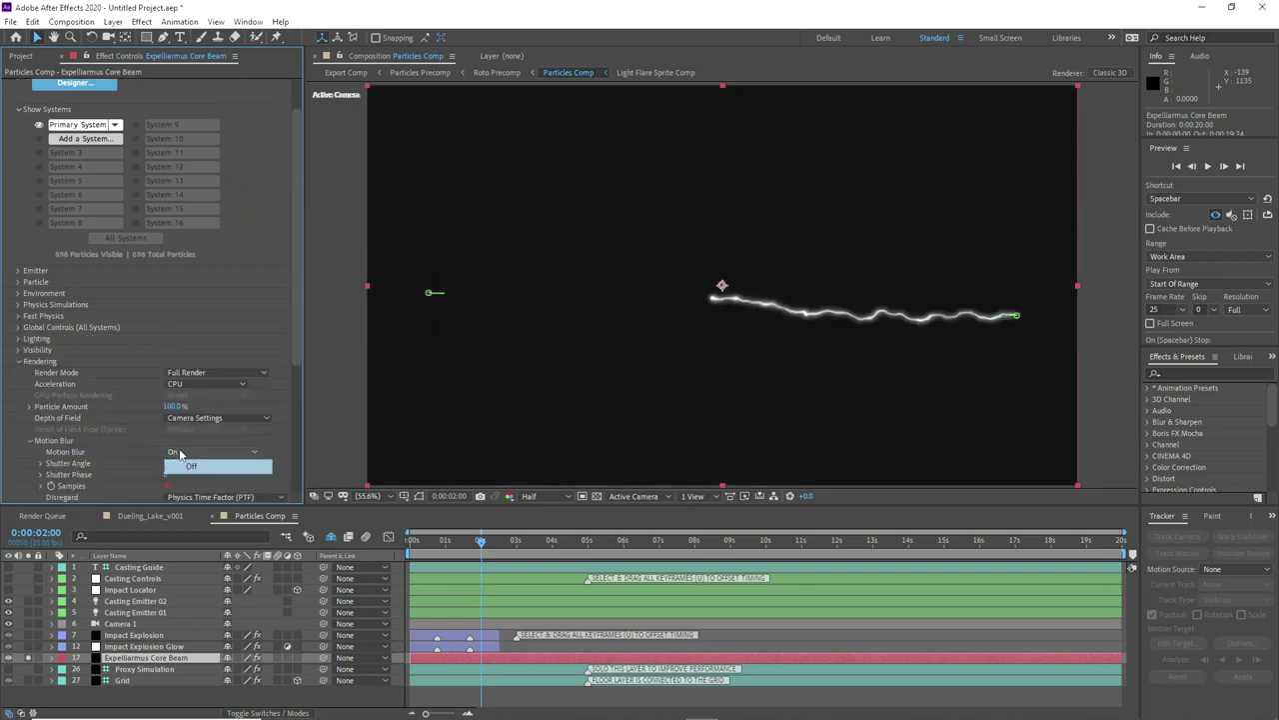
{"action": "left_click", "coordinate": [186, 466]}
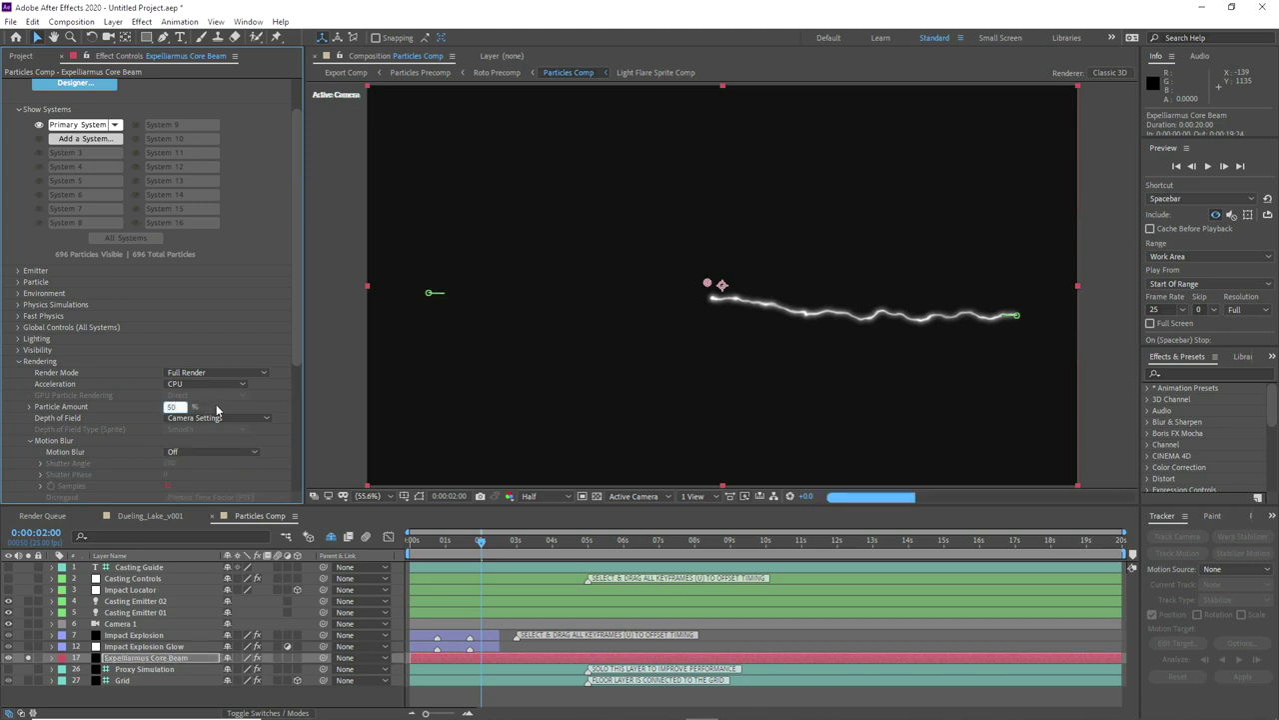
{"action": "key", "text": "Return"}
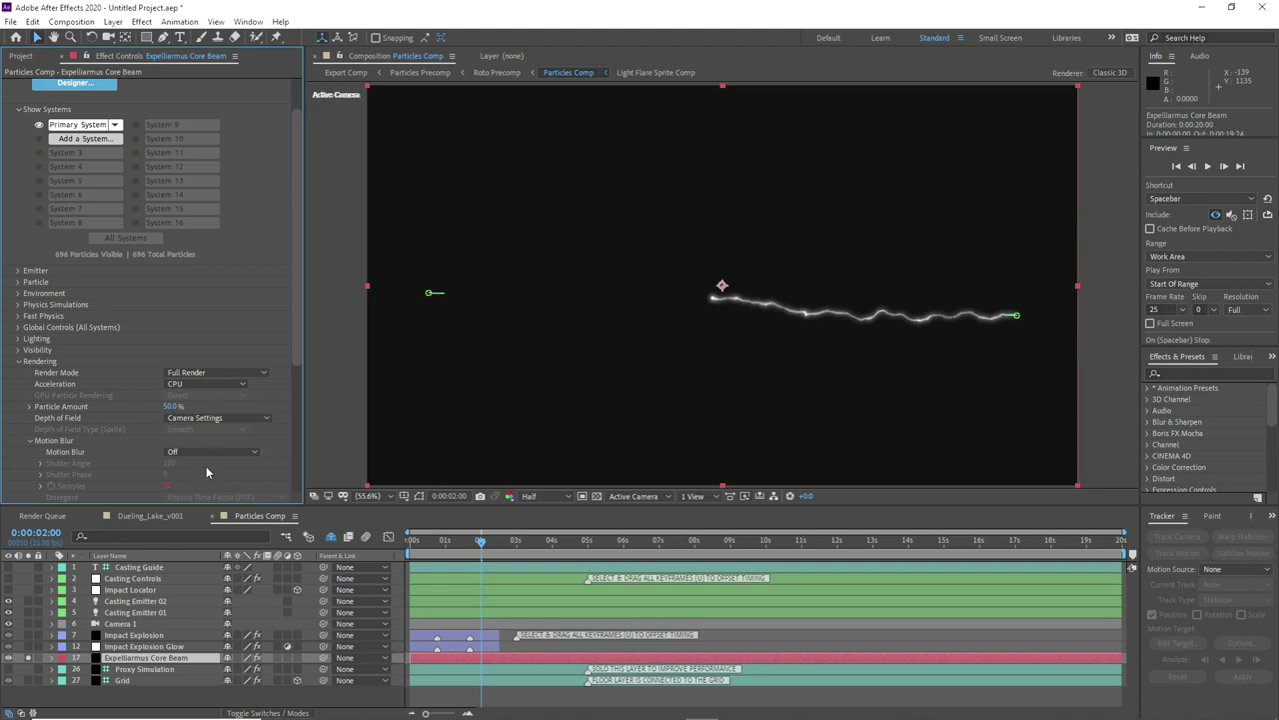
Step: Orbit Camera 1 around the core beam to an angled view over the grid floor
{"action": "left_click", "coordinate": [120, 623]}
{"action": "left_click_drag", "start_coordinate": [108, 37], "coordinate": [140, 52]}
{"action": "left_click_drag", "start_coordinate": [585, 300], "coordinate": [665, 297]}
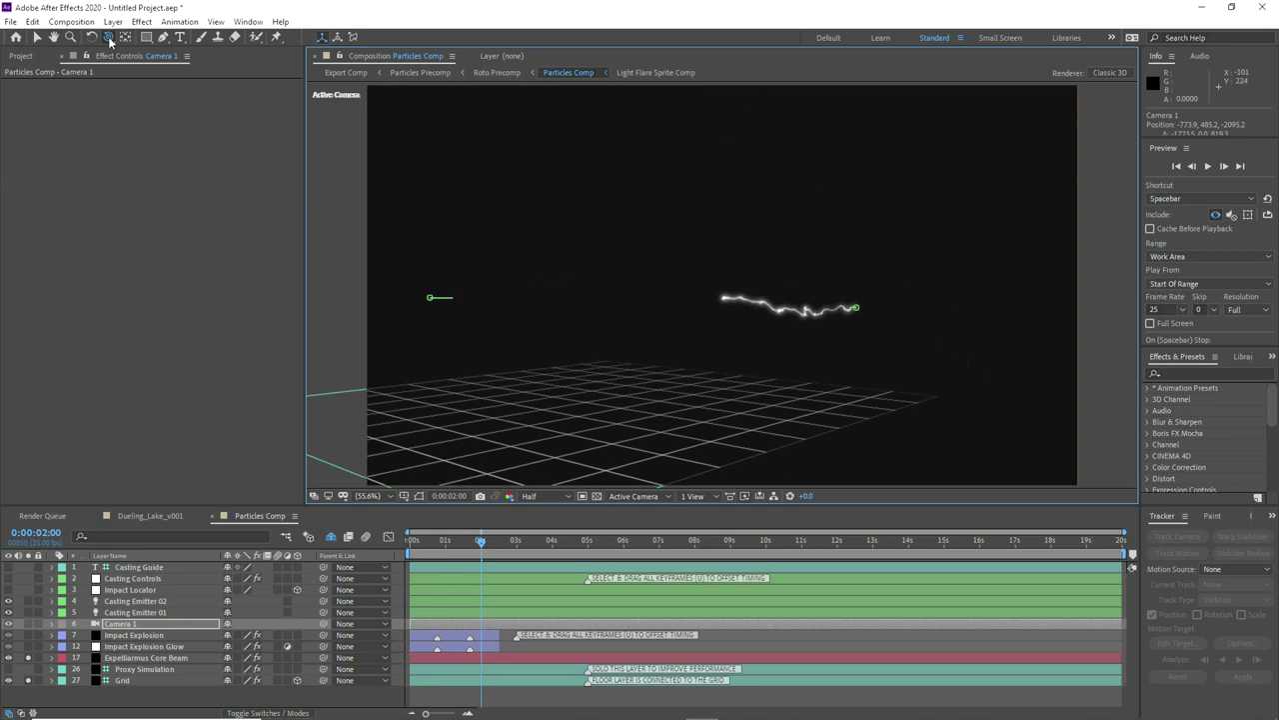
Step: Check the Dueling_Lake_v001 footage, set Camera 1's lens preset to 50mm in Particles Comp, and dolly the camera slightly
{"action": "left_click", "coordinate": [150, 514]}
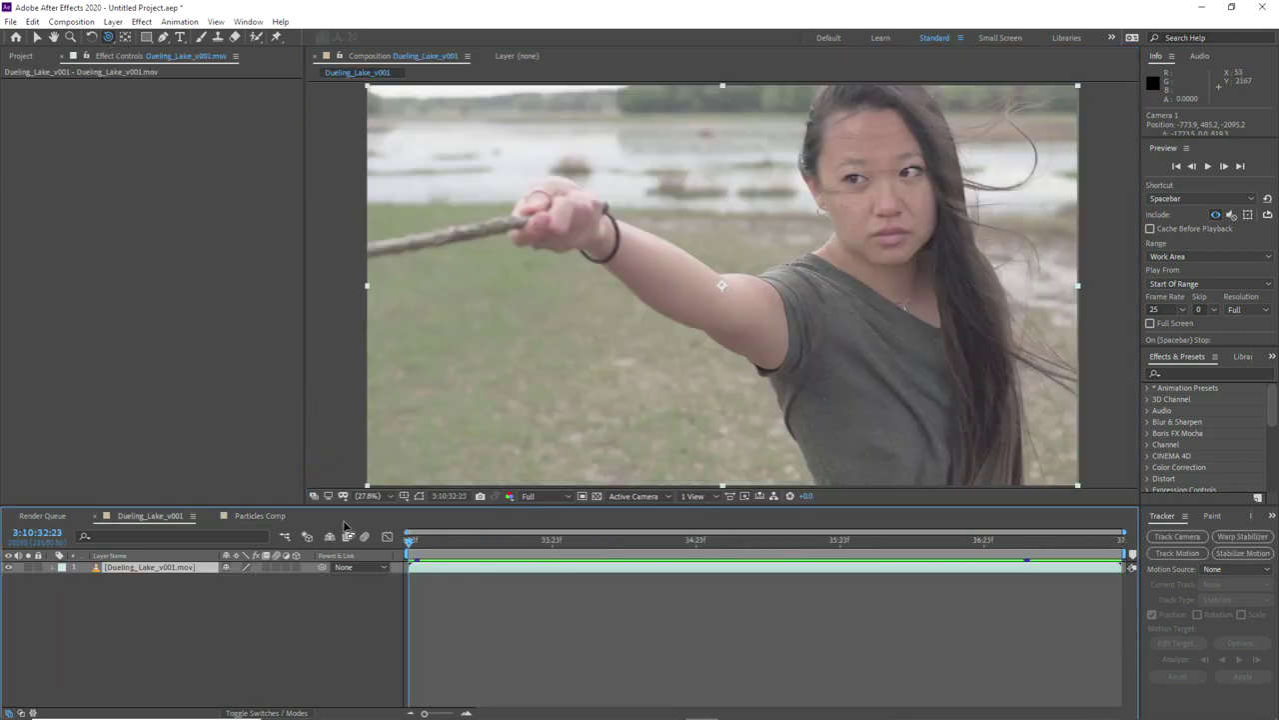
{"action": "left_click", "coordinate": [259, 514]}
{"action": "left_click", "coordinate": [121, 623]}
{"action": "double_click", "coordinate": [121, 625]}
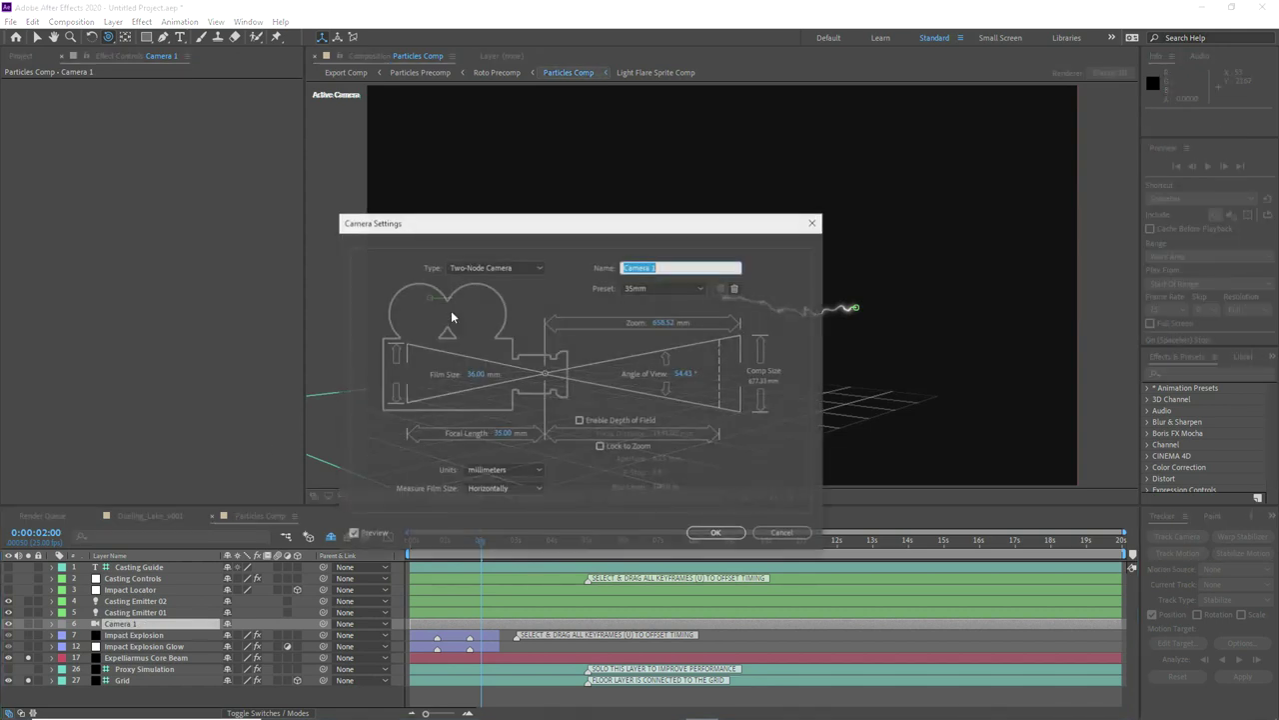
{"action": "left_click", "coordinate": [652, 290]}
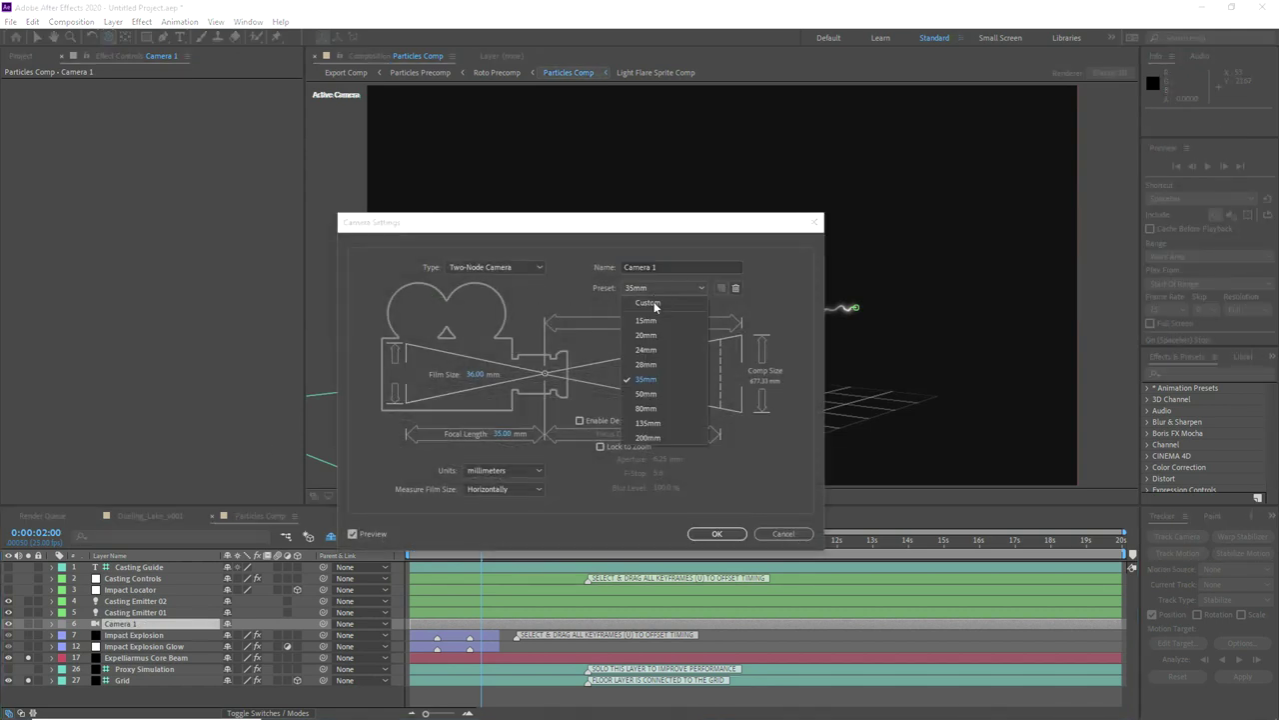
{"action": "left_click", "coordinate": [648, 394]}
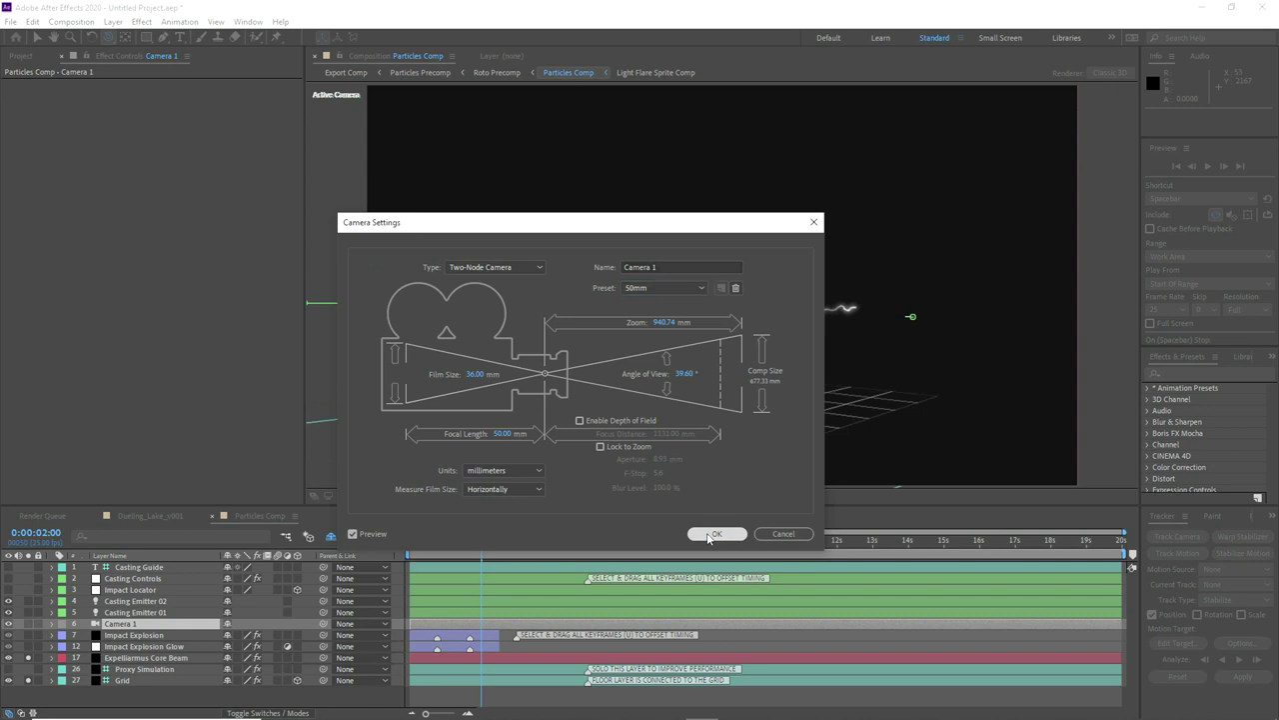
{"action": "left_click", "coordinate": [716, 534]}
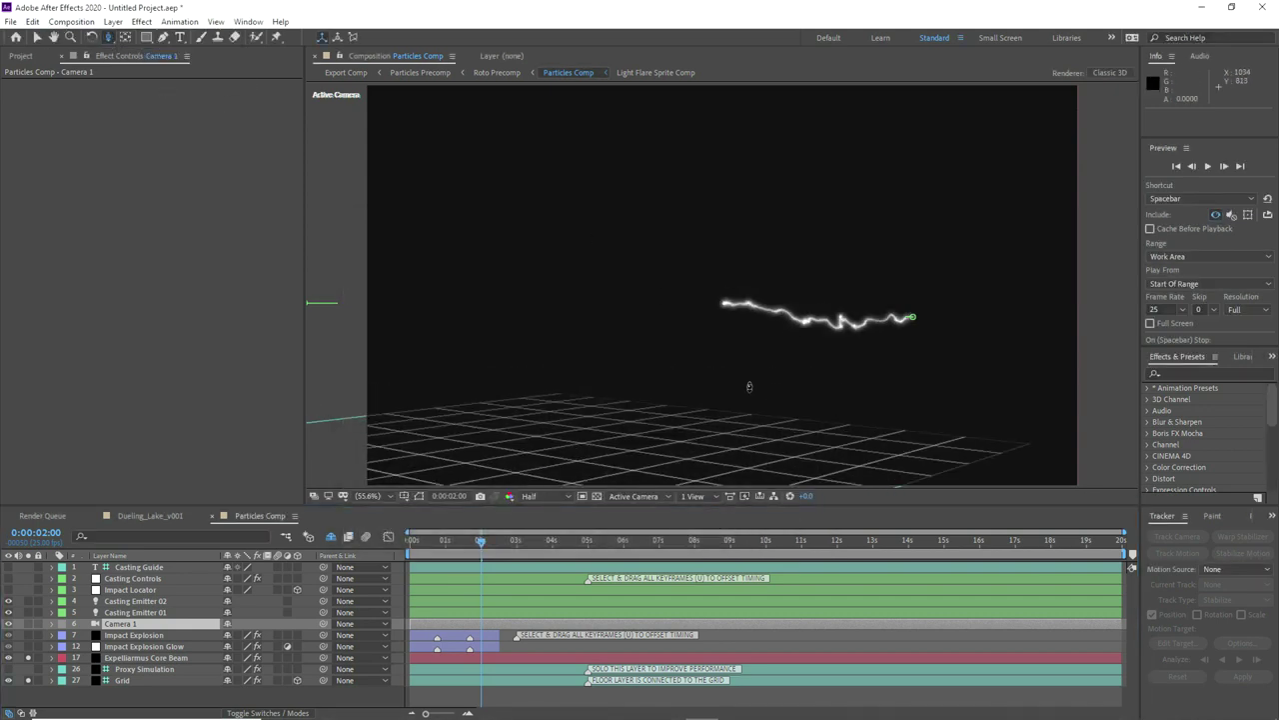
{"action": "left_click_drag", "start_coordinate": [732, 387], "coordinate": [726, 318]}
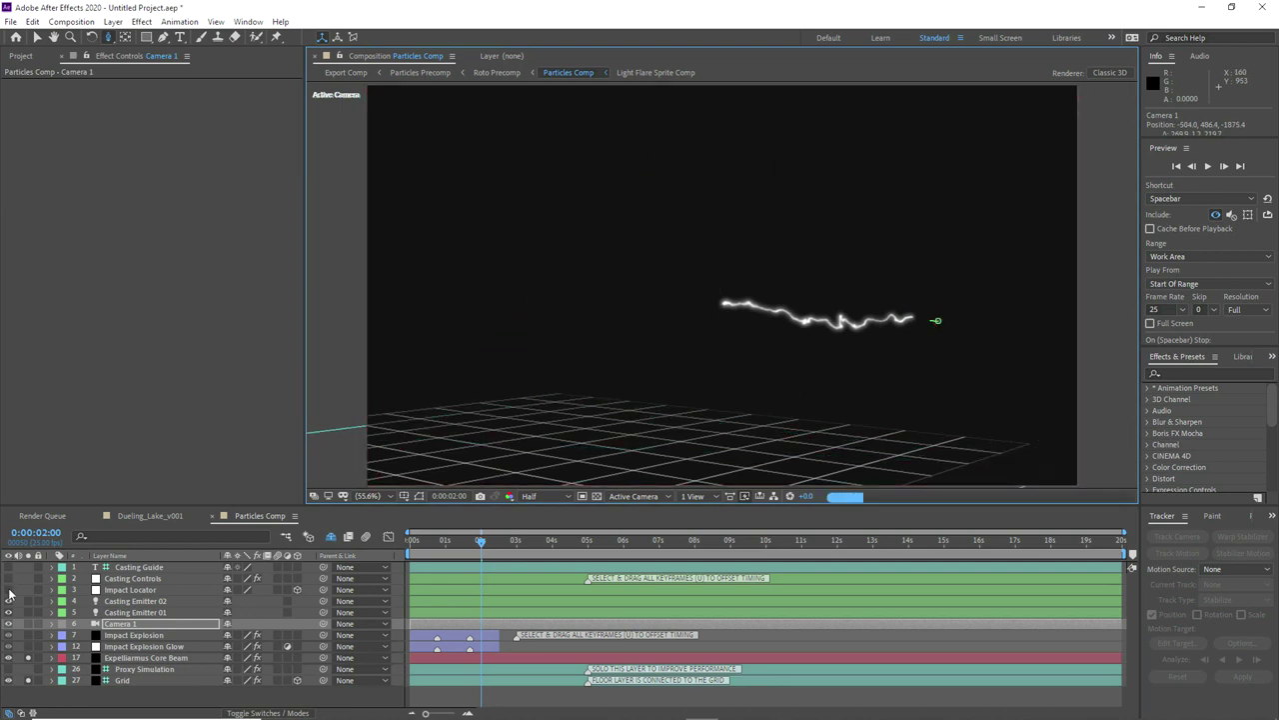
Step: Reduce the Expelliarmus Core Beam's Particle Amount to 25% and finally to 10%
{"action": "left_click", "coordinate": [145, 657]}
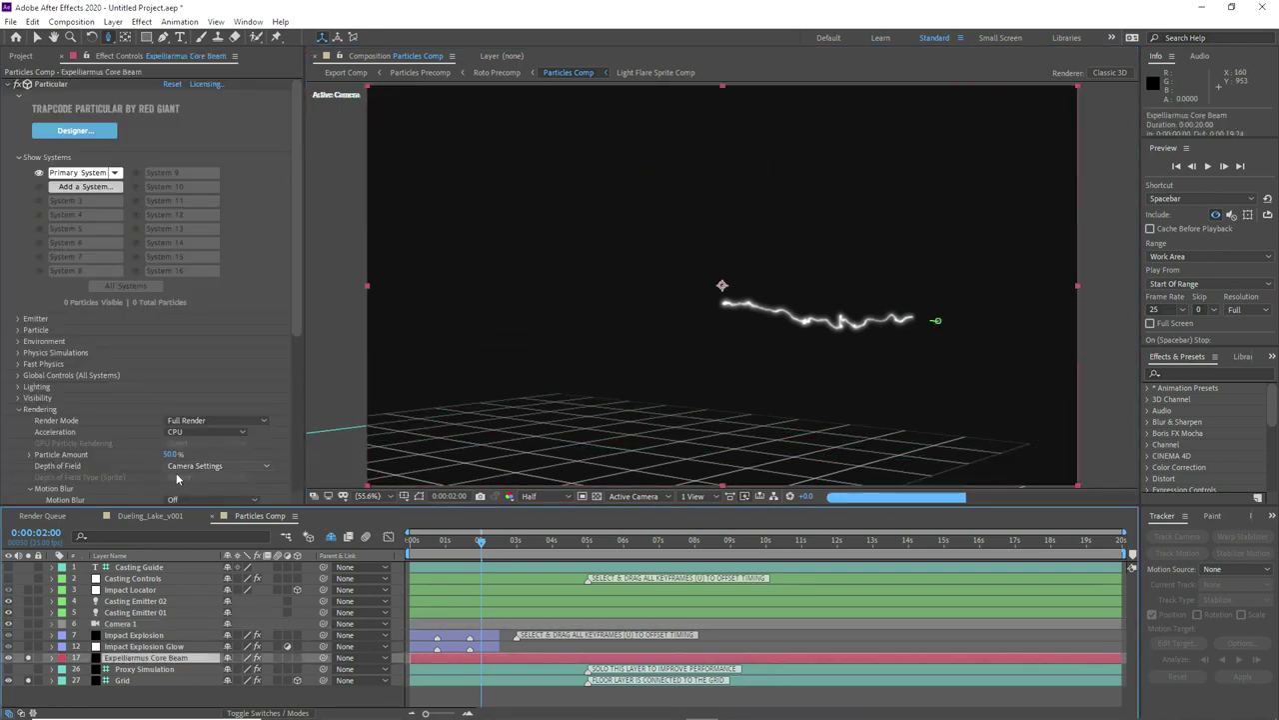
{"action": "left_click", "coordinate": [174, 455]}
{"action": "type", "text": "25"}
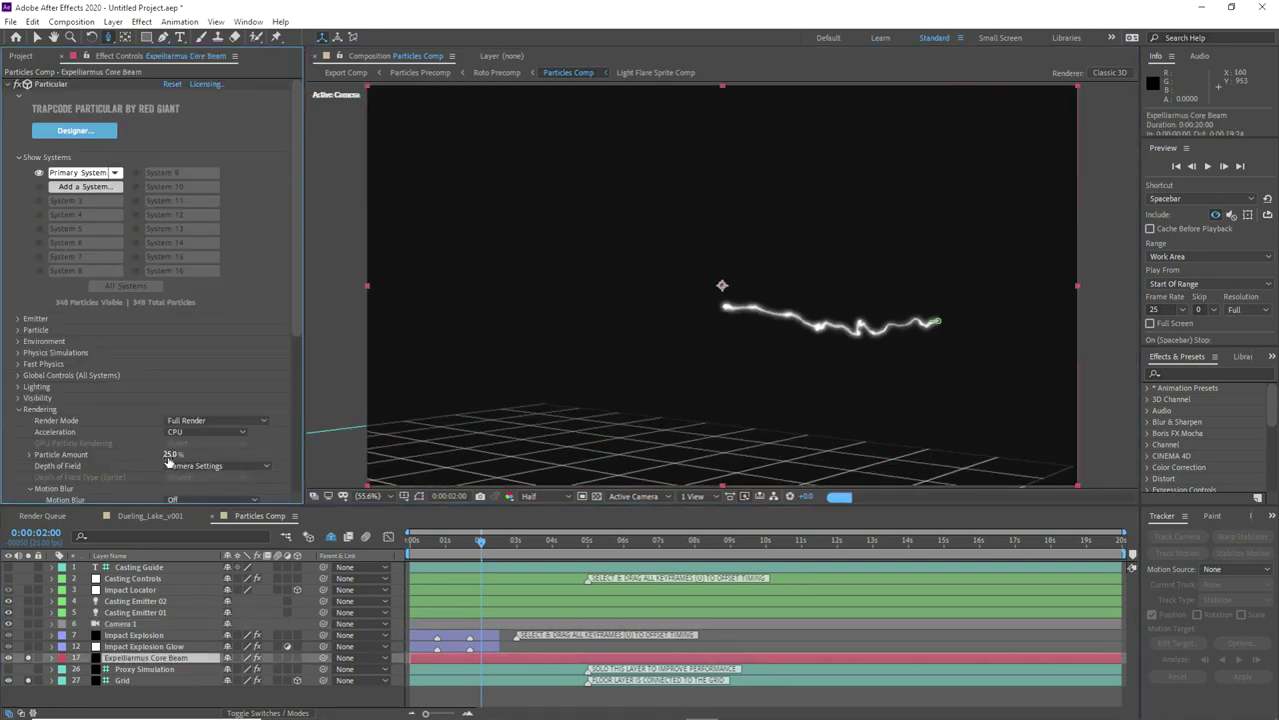
{"action": "left_click", "coordinate": [170, 454]}
{"action": "type", "text": "10"}
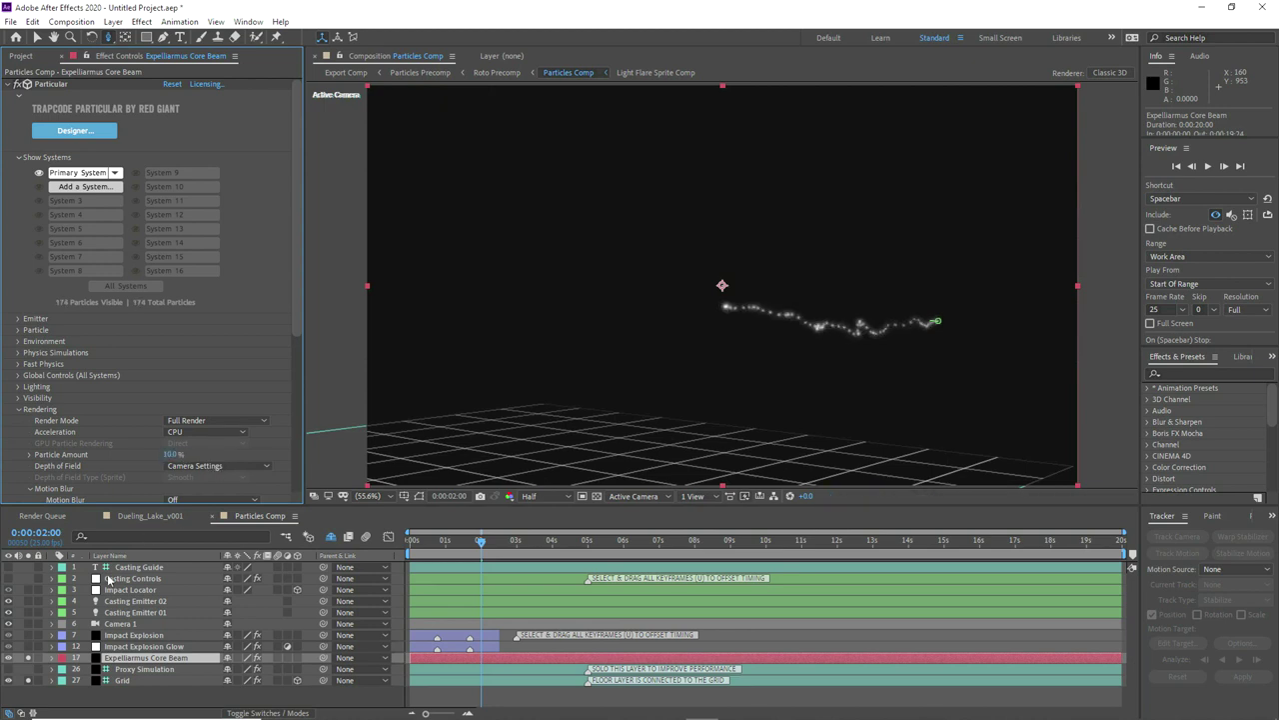
Step: Dolly Camera 1 in towards the particles and orbit it so the beam stretches across the frame
{"action": "left_click_drag", "start_coordinate": [743, 384], "coordinate": [781, 190]}
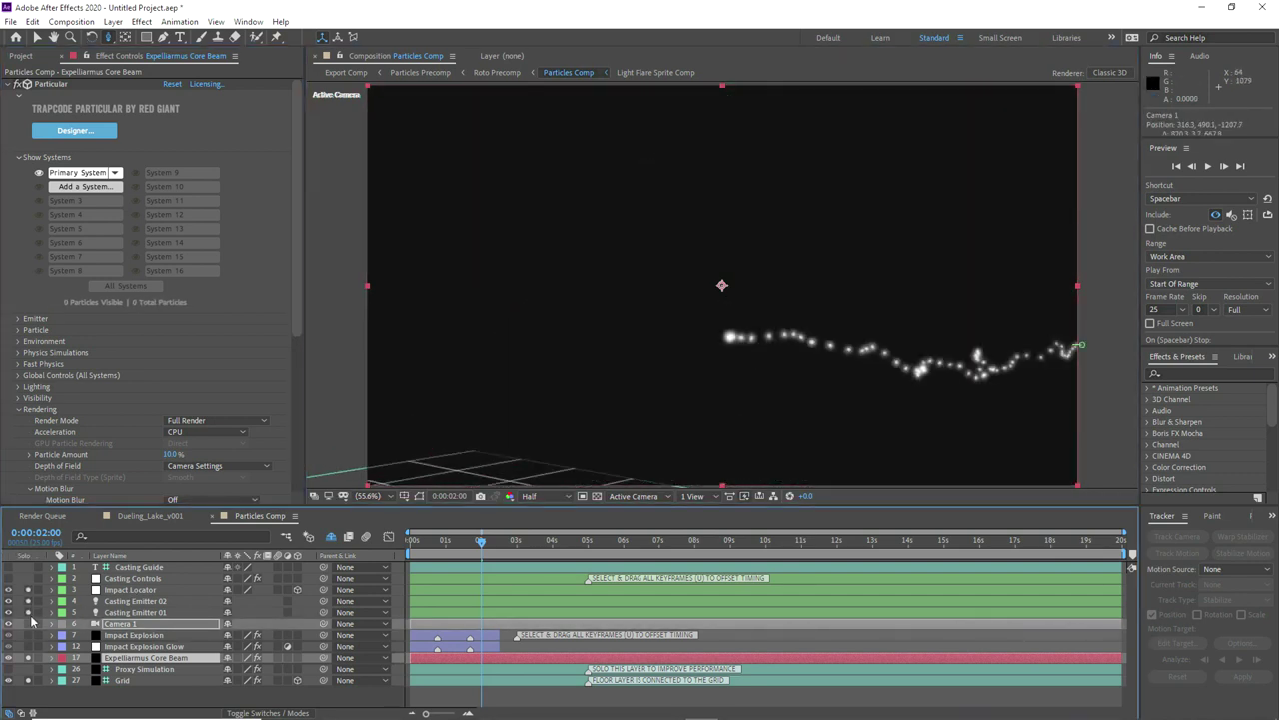
{"action": "left_click_drag", "start_coordinate": [857, 265], "coordinate": [539, 237]}
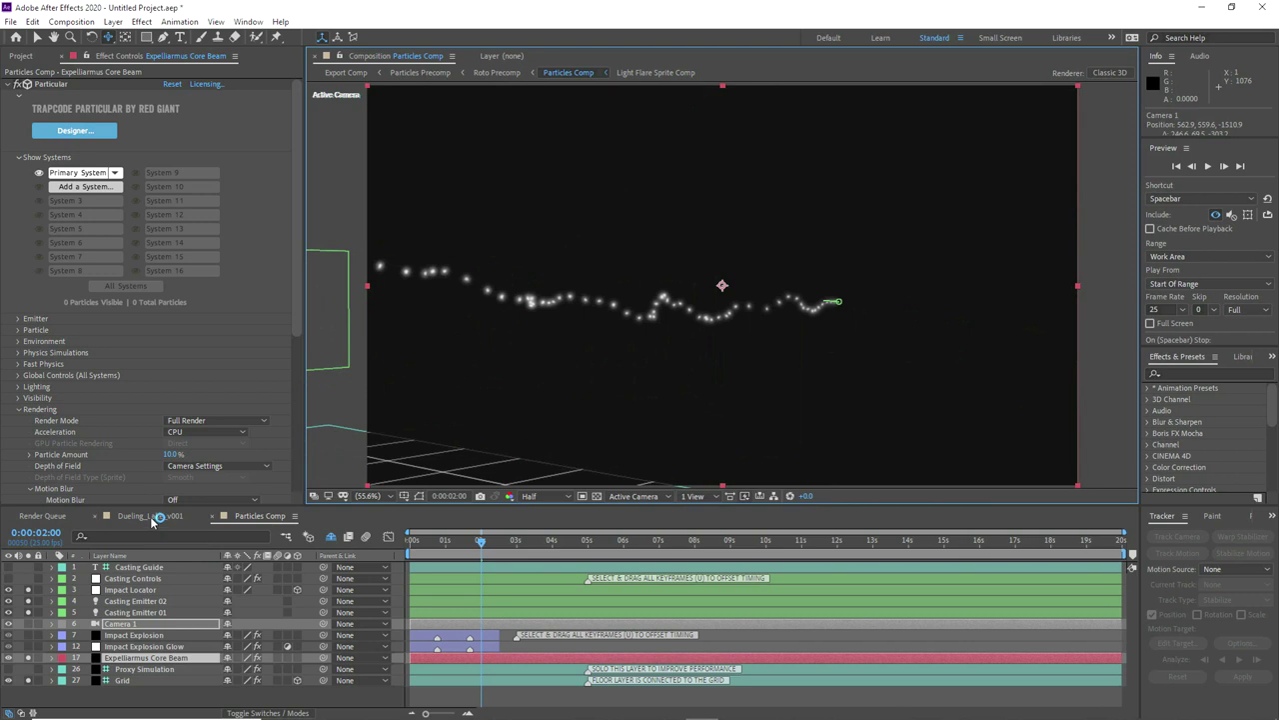
Step: Copy the Dueling_Lake_v001.mov layer into Particles Comp and place it below the Grid layer
{"action": "left_click", "coordinate": [151, 517]}
{"action": "left_click", "coordinate": [36, 37]}
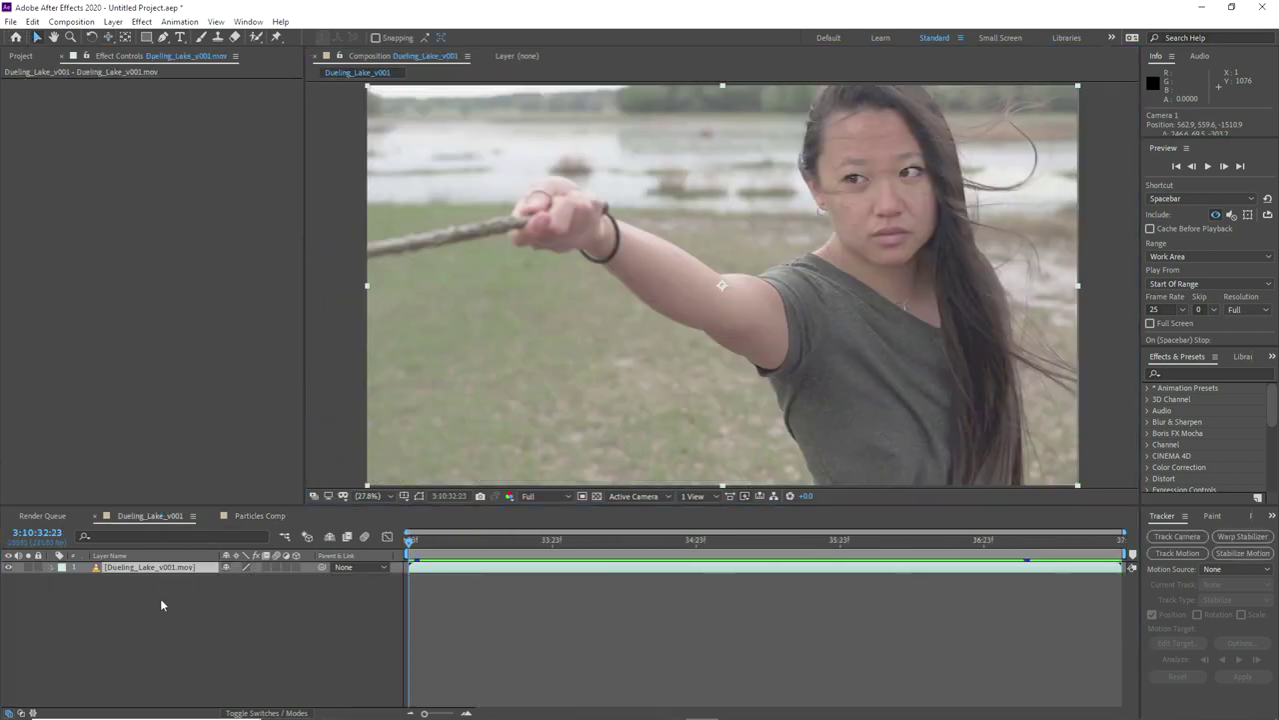
{"action": "key", "text": "ctrl+c"}
{"action": "left_click", "coordinate": [258, 516]}
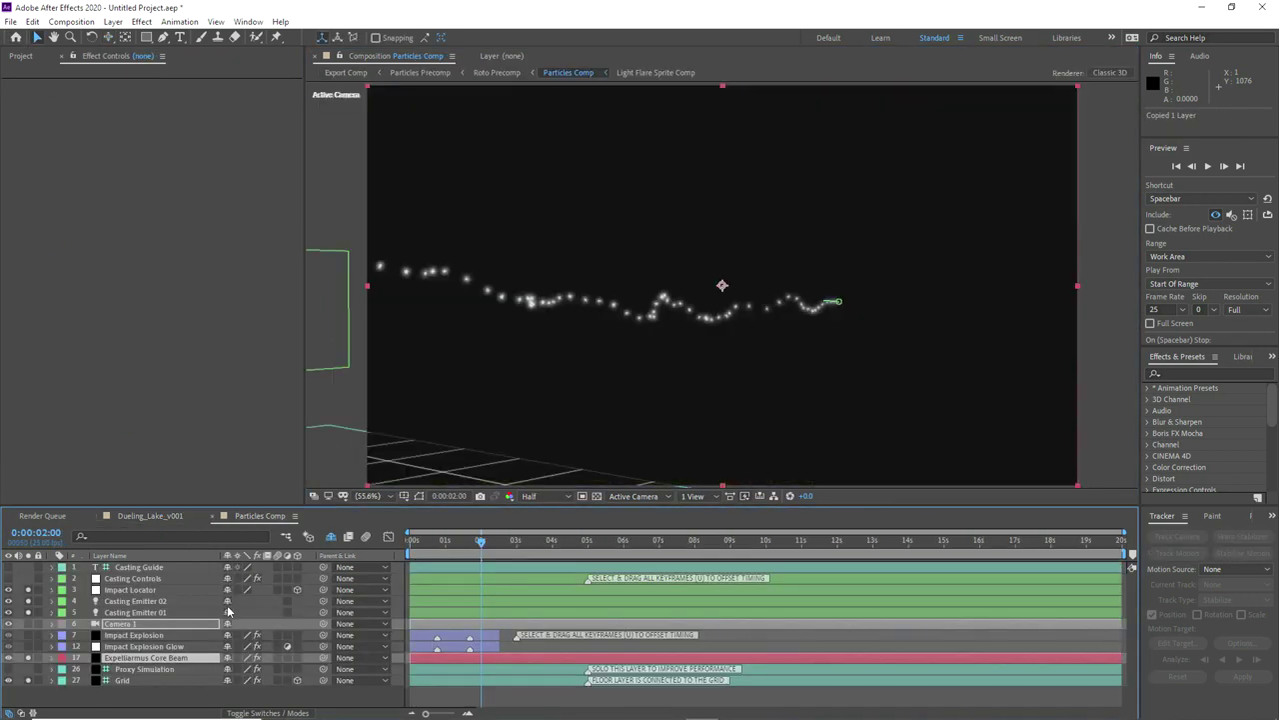
{"action": "left_click", "coordinate": [128, 699]}
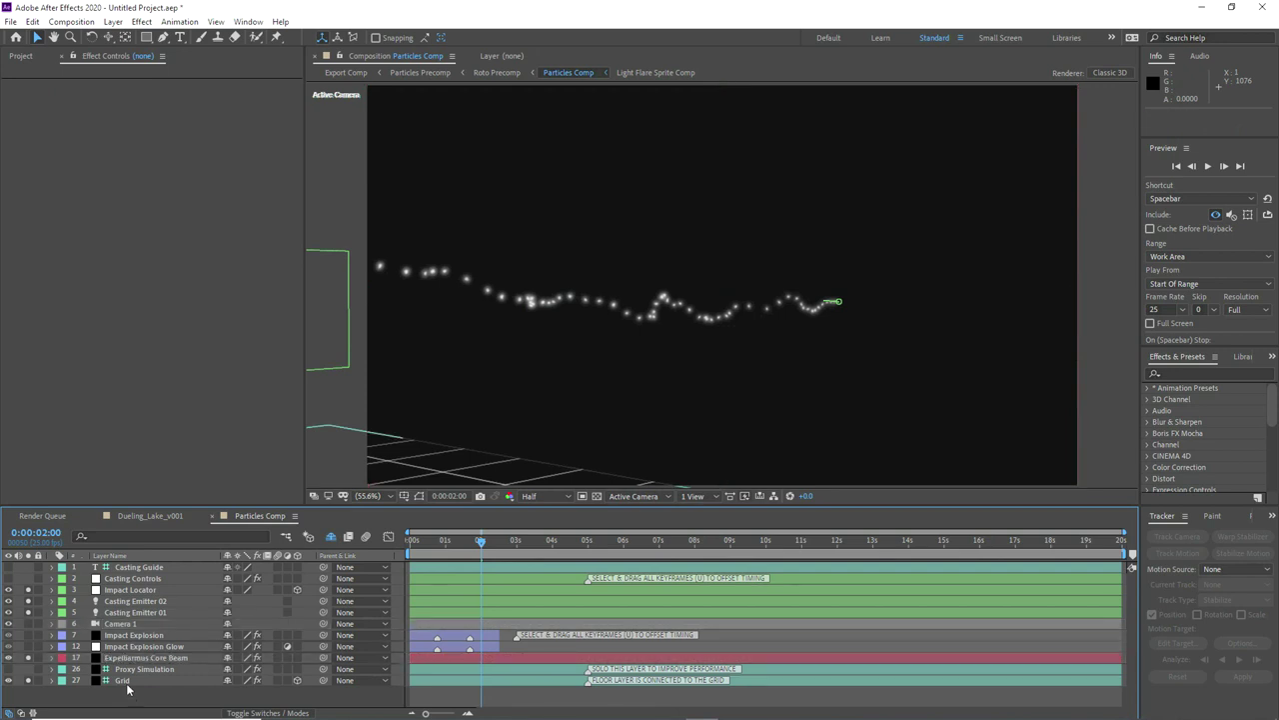
{"action": "key", "text": "ctrl+v"}
{"action": "left_click_drag", "start_coordinate": [150, 566], "coordinate": [155, 692]}
Step: Scale the Dueling_Lake_v001.mov layer to fit the composition
{"action": "right_click", "coordinate": [163, 690]}
{"action": "mouse_move", "coordinate": [210, 385]}
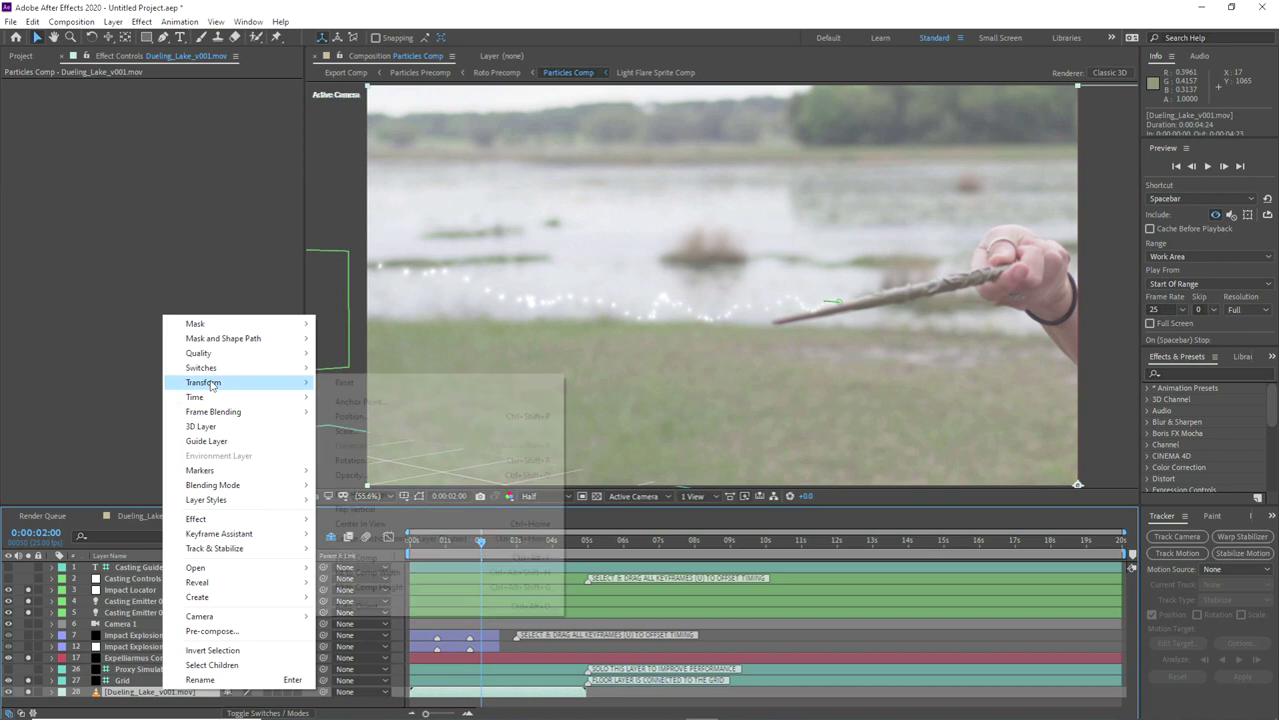
{"action": "left_click", "coordinate": [370, 557]}
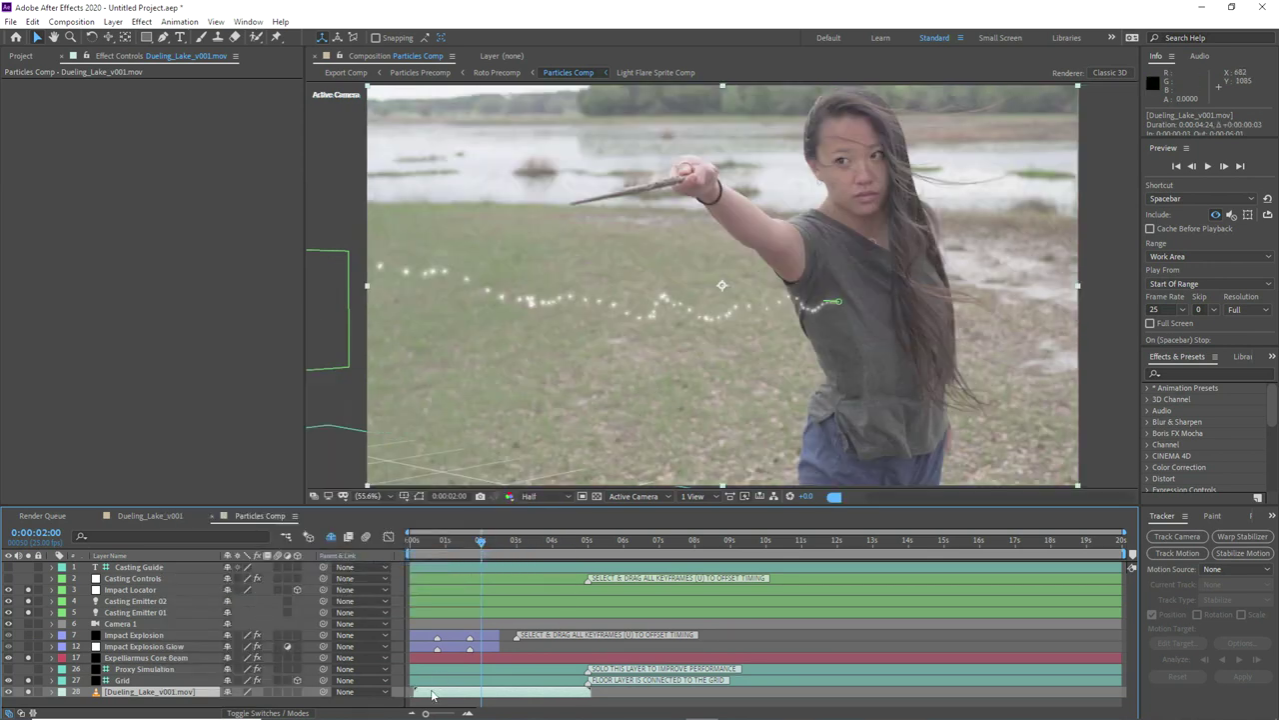
Step: Shift the footage layer to start at 0:00:02:00 and limit the work area to 0:00:02:00 through 0:00:06:23
{"action": "left_click_drag", "start_coordinate": [428, 693], "coordinate": [507, 695]}
{"action": "left_click_drag", "start_coordinate": [464, 550], "coordinate": [482, 551]}
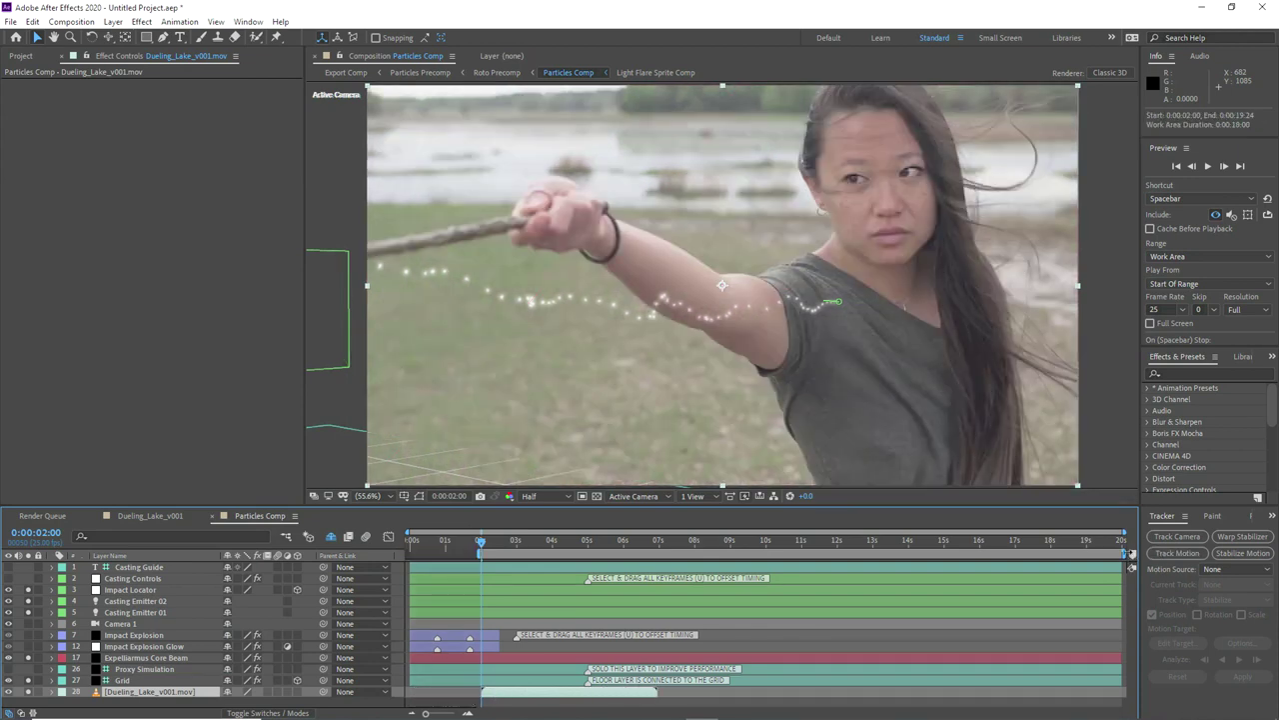
{"action": "left_click_drag", "start_coordinate": [1131, 553], "coordinate": [661, 591]}
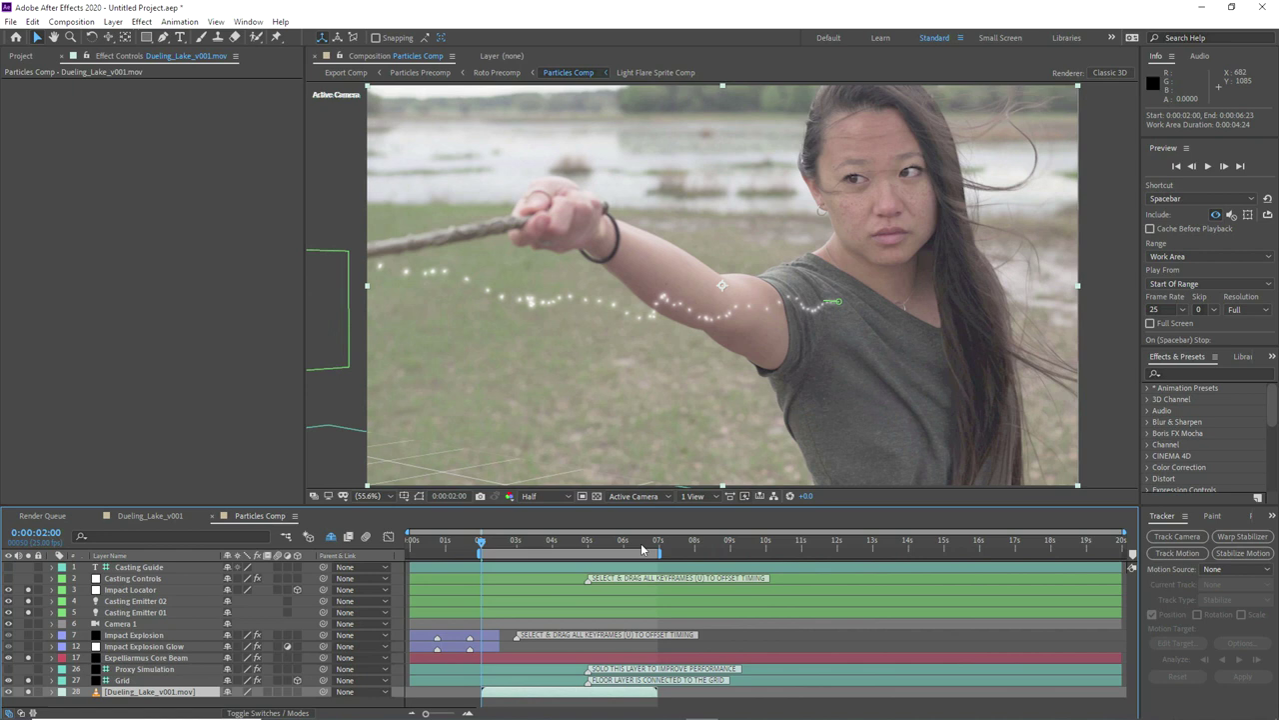
Step: At 0:00:06:23, dolly and orbit Camera 1 so Casting Emitter 02 lines up near the actor's wand hand
{"action": "left_click", "coordinate": [657, 543]}
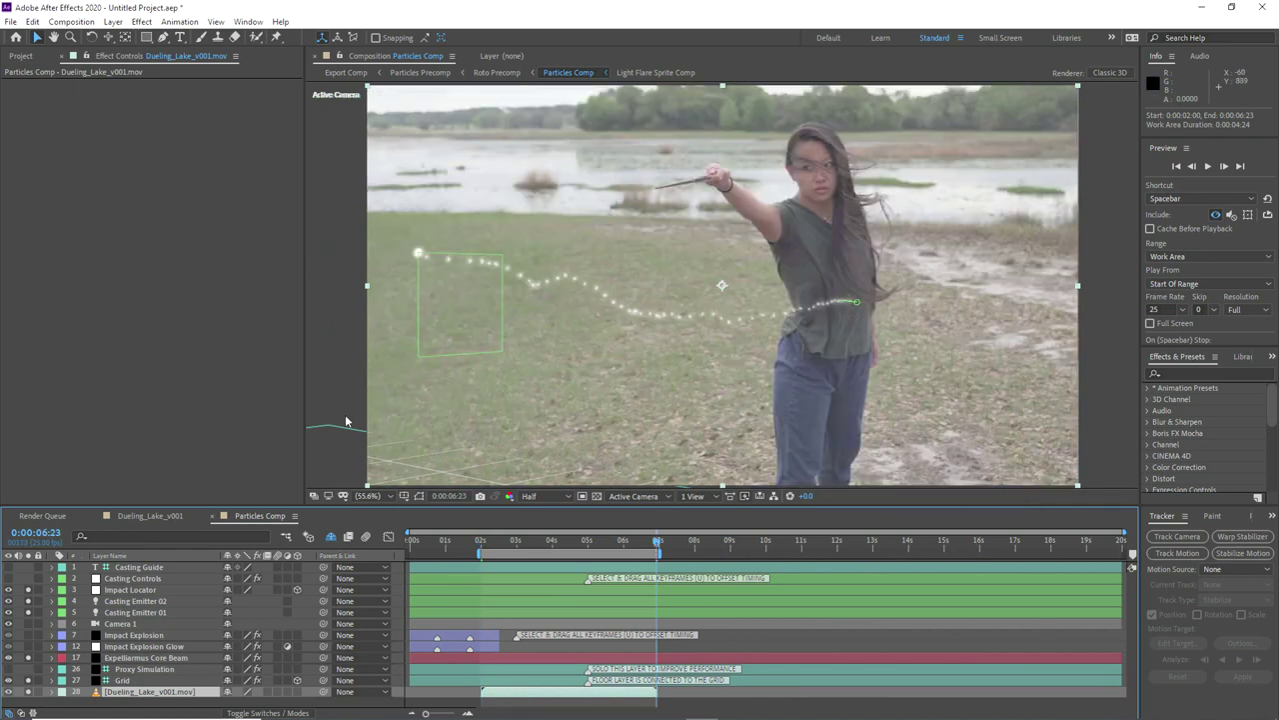
{"action": "left_click", "coordinate": [118, 625]}
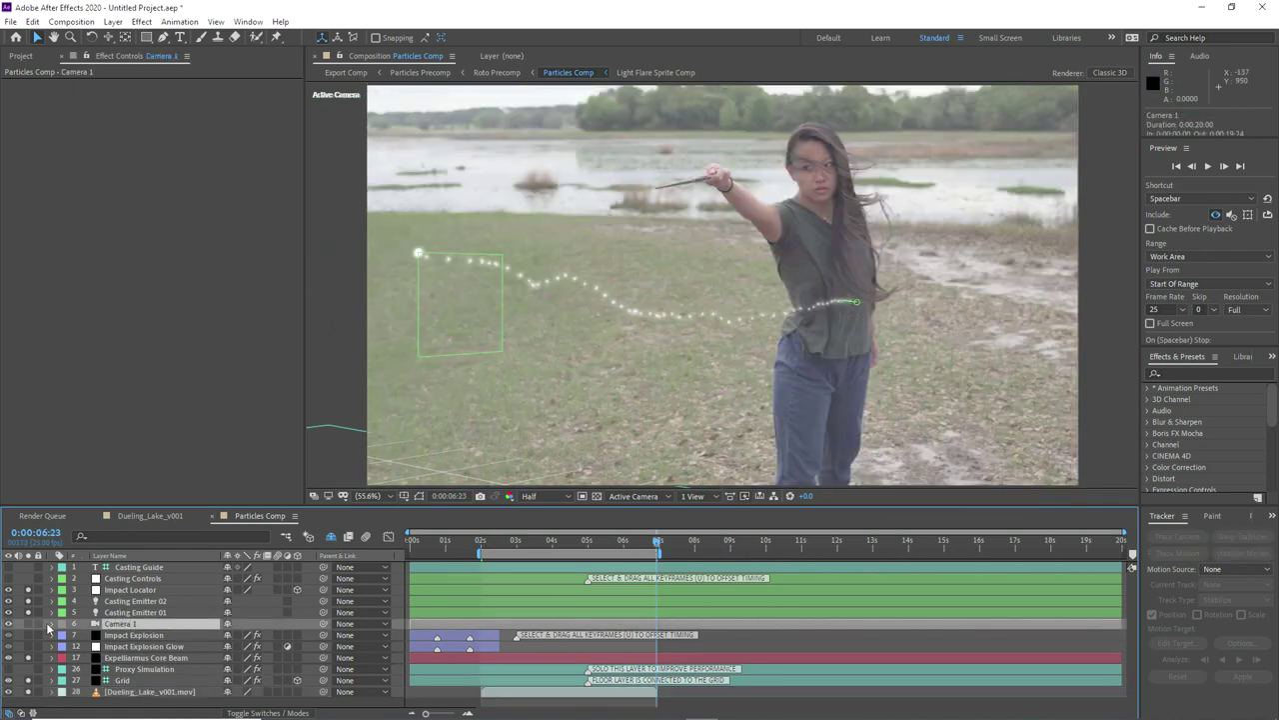
{"action": "left_click_drag", "start_coordinate": [108, 37], "coordinate": [160, 82]}
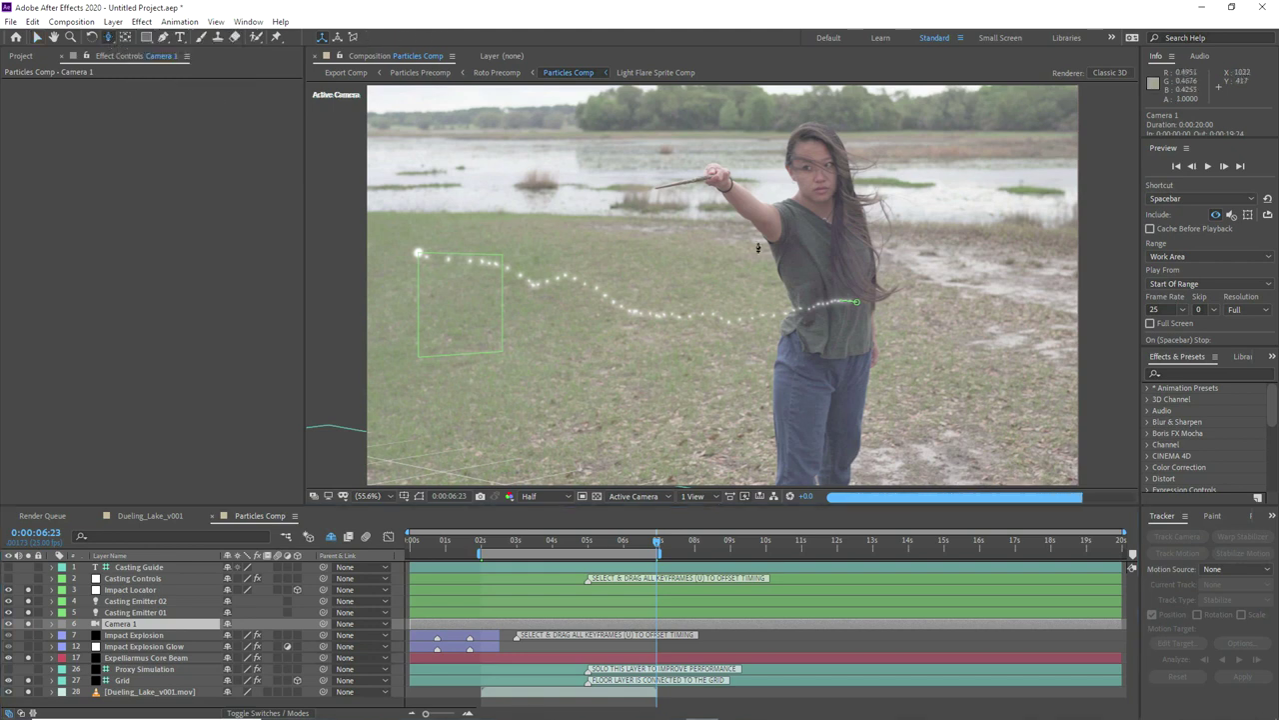
{"action": "left_click_drag", "start_coordinate": [757, 247], "coordinate": [752, 274]}
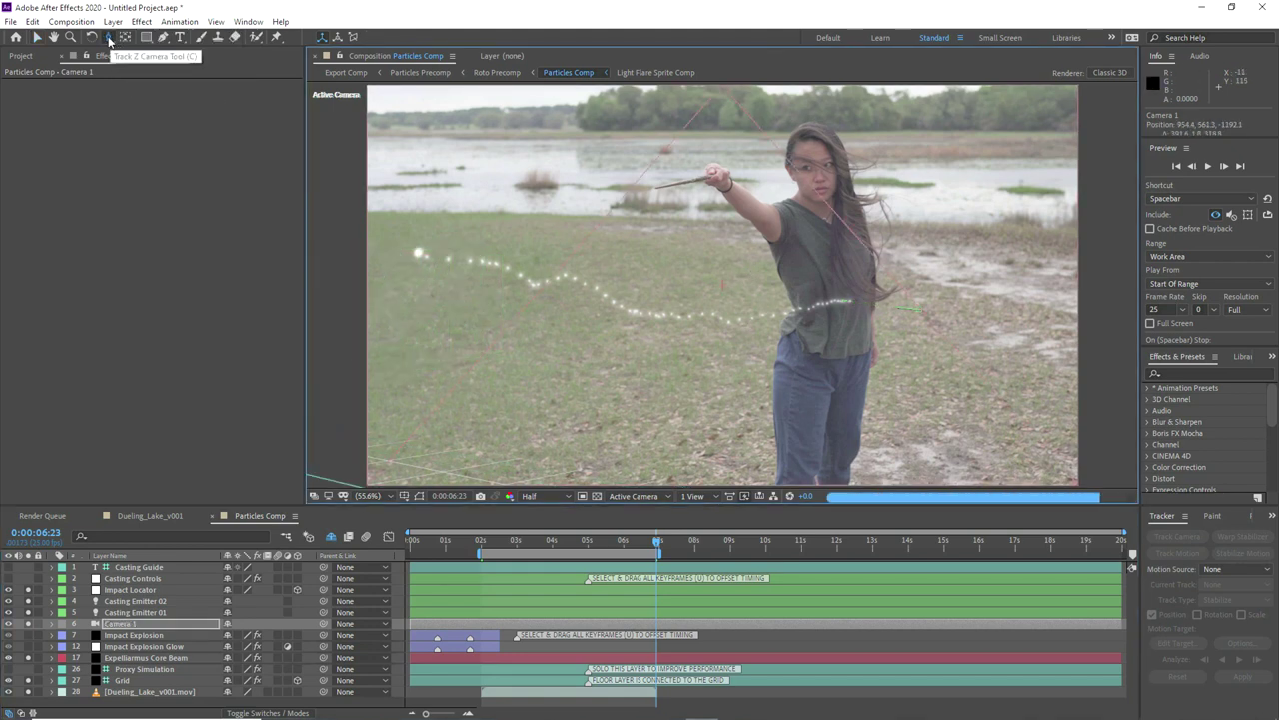
{"action": "left_click", "coordinate": [145, 601]}
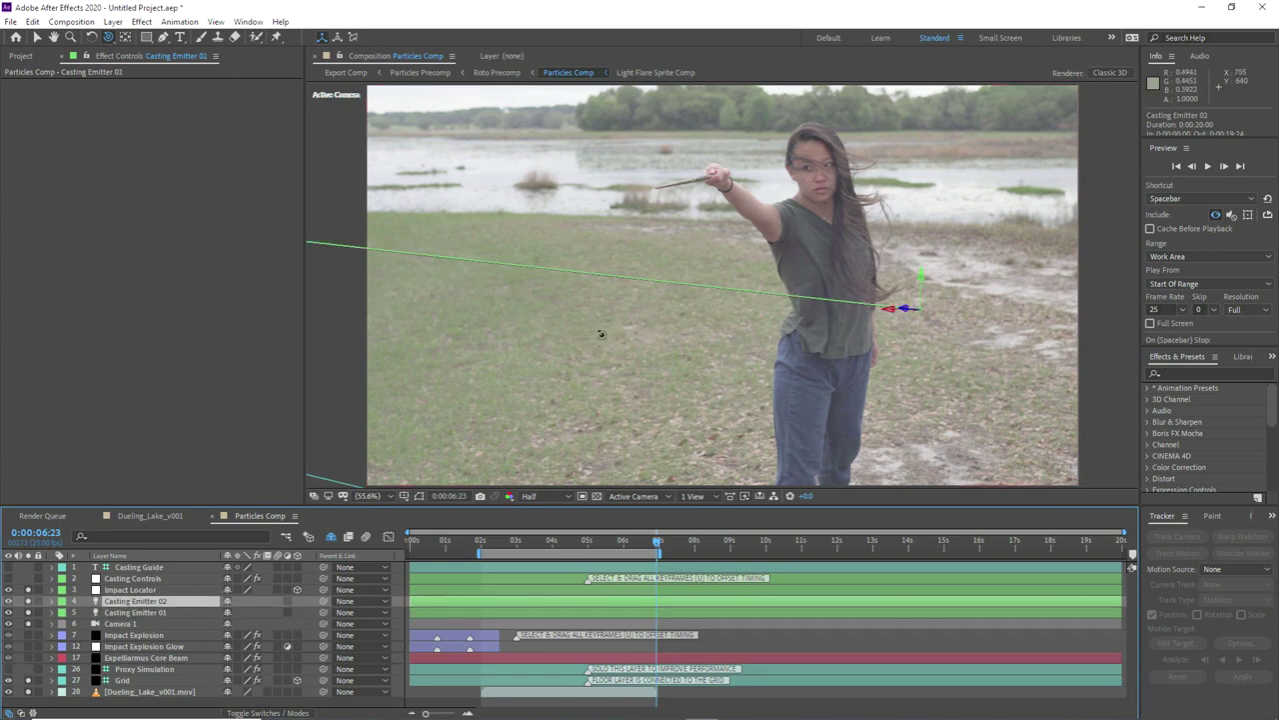
{"action": "left_click_drag", "start_coordinate": [575, 331], "coordinate": [616, 329]}
{"action": "scroll", "coordinate": [632, 311], "scroll_direction": "down", "scroll_amount": 1}
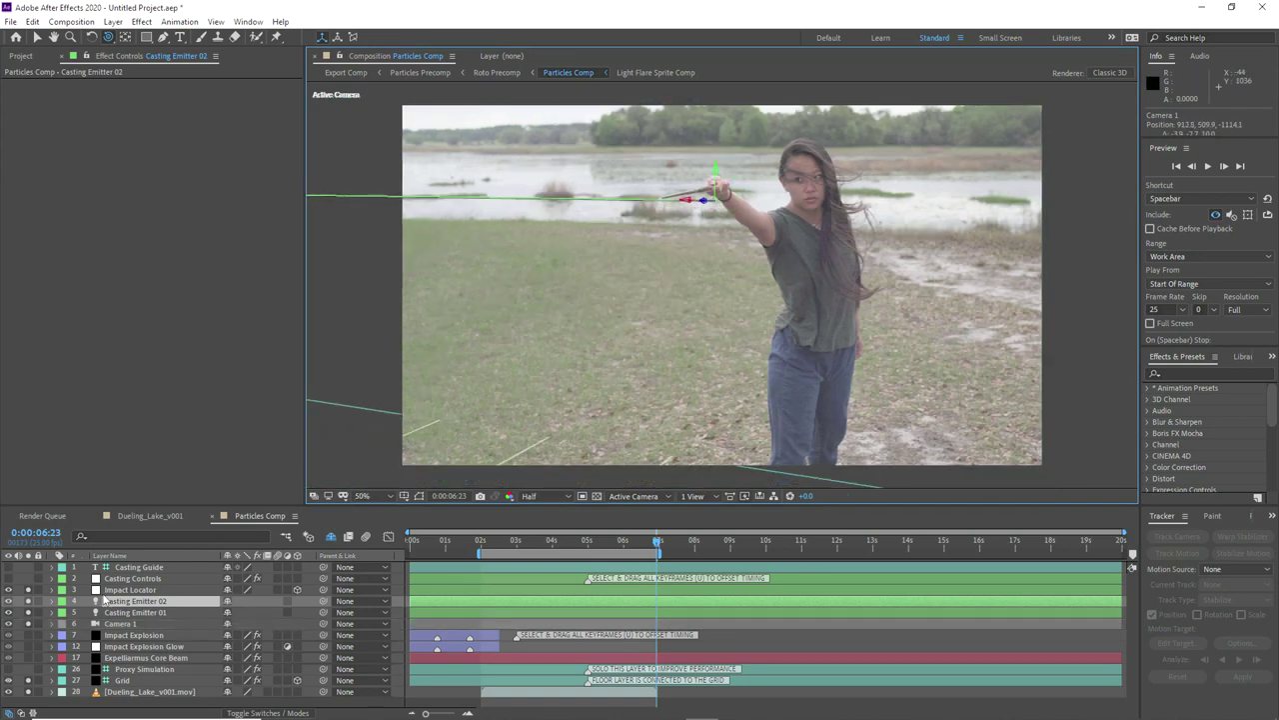
Step: Move Casting Emitter 02 onto the tip of the wand in the footage
{"action": "left_click", "coordinate": [45, 57]}
{"action": "left_click", "coordinate": [37, 37]}
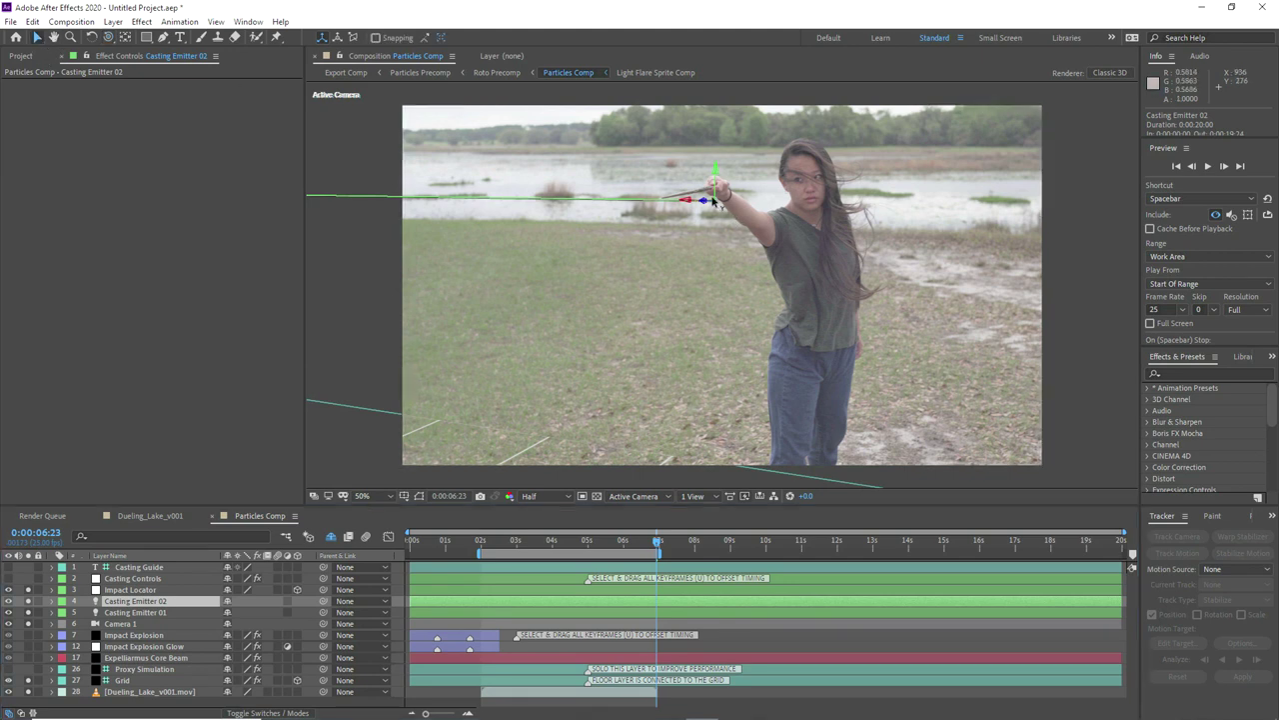
{"action": "left_click_drag", "start_coordinate": [717, 204], "coordinate": [664, 202]}
Step: Reveal the Impact Locator's Position property and remove all its keyframes
{"action": "left_click", "coordinate": [117, 590]}
{"action": "key", "text": "comma"}
{"action": "key", "text": "comma"}
{"action": "key", "text": "comma"}
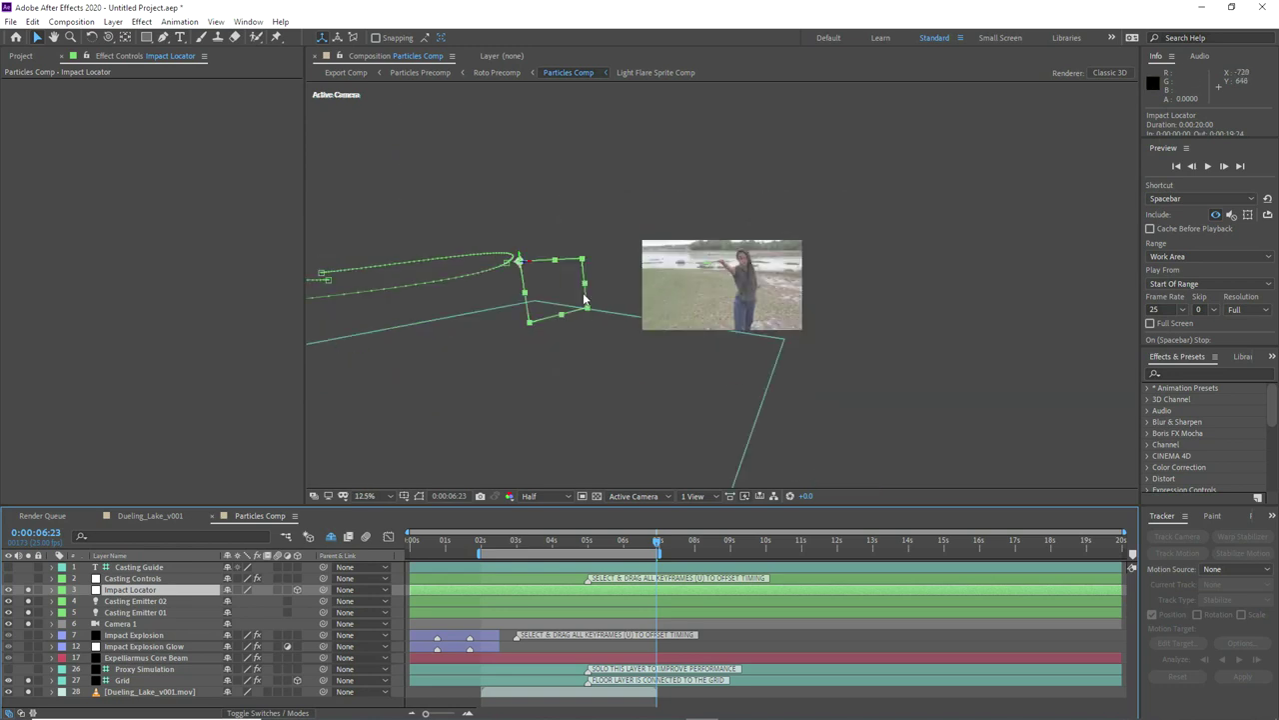
{"action": "key", "text": "p"}
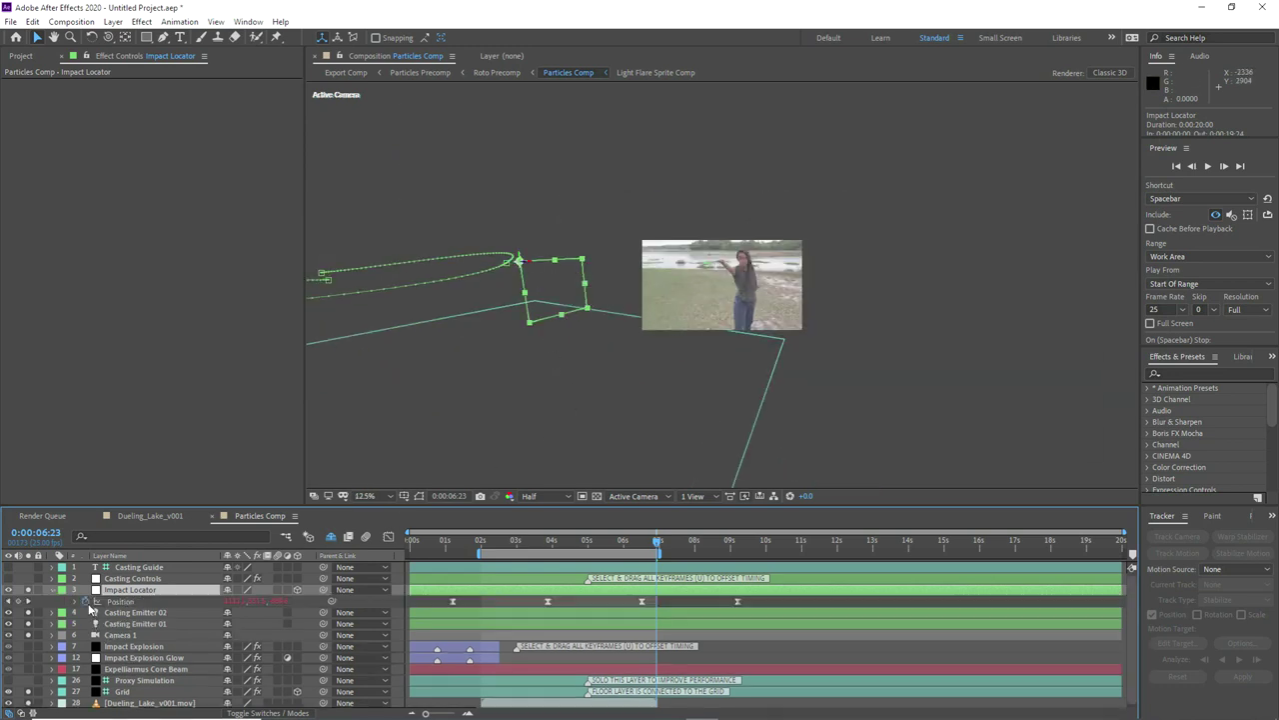
{"action": "left_click", "coordinate": [85, 601]}
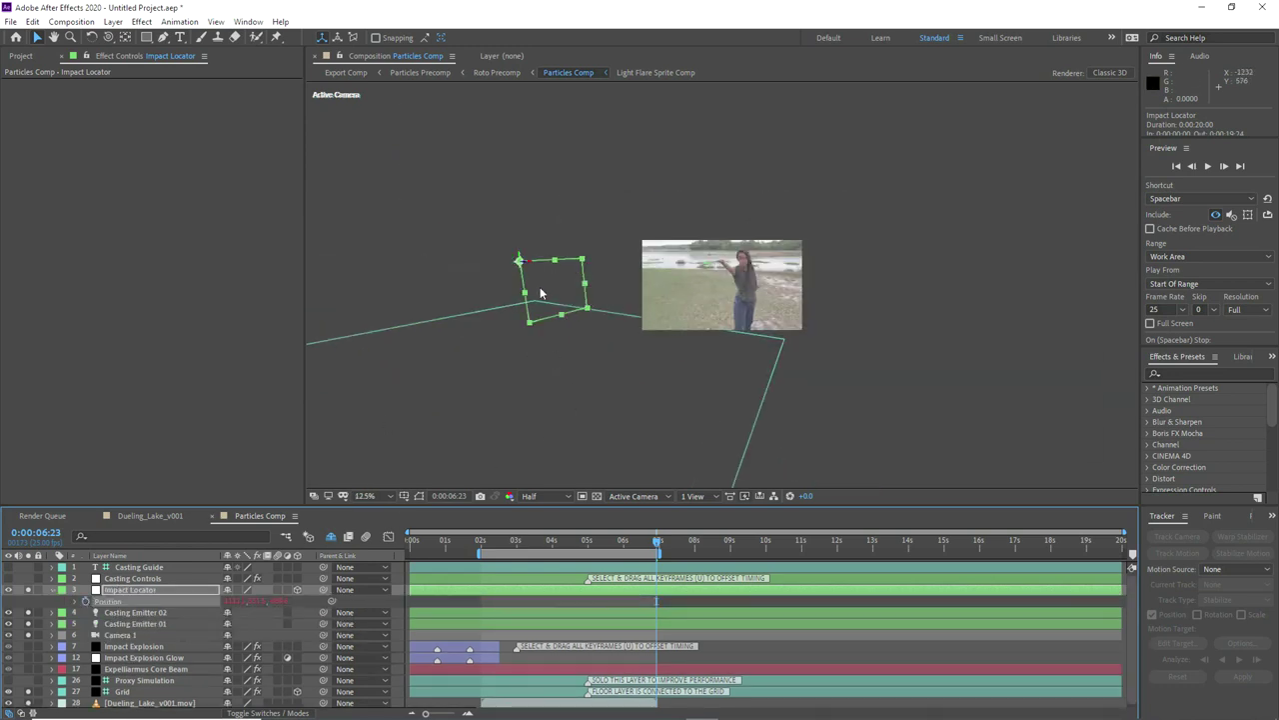
Step: Move the Impact Locator outside the frame to about 1050.3, 581.8, -796.1, aligning Casting Emitter 02's line with the wand's direction
{"action": "left_click_drag", "start_coordinate": [524, 262], "coordinate": [610, 262]}
{"action": "key", "text": "period"}
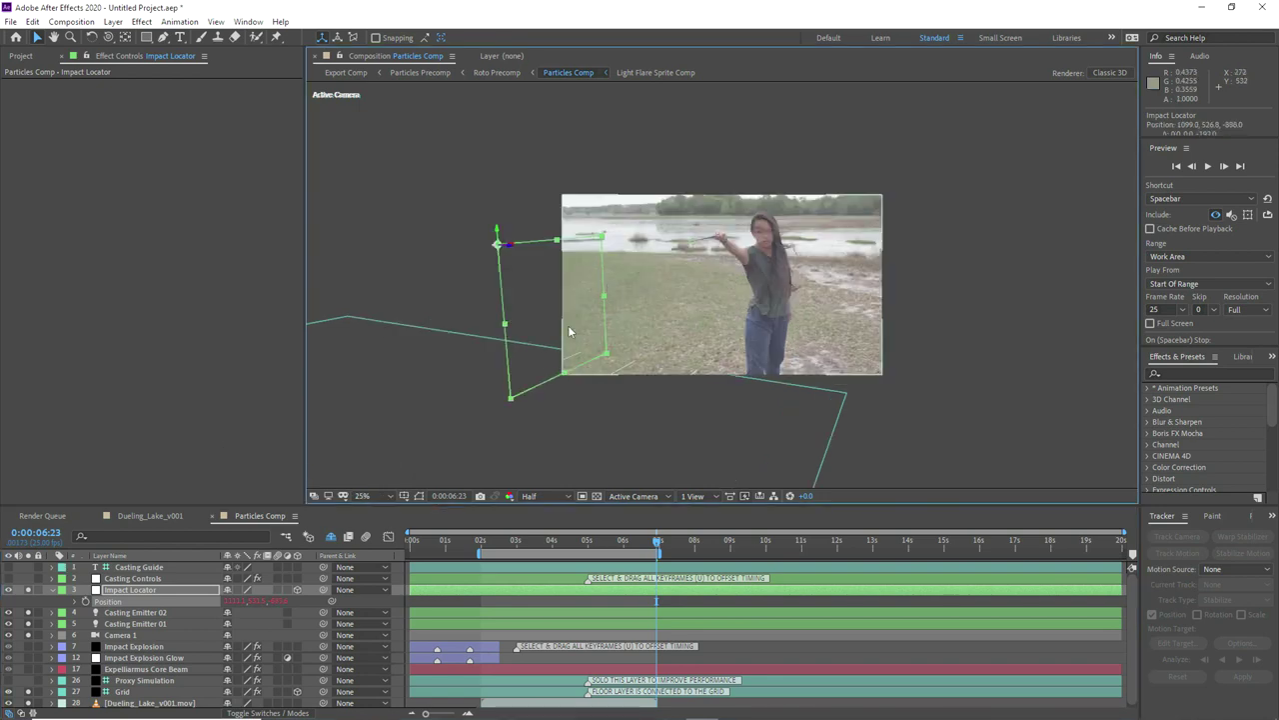
{"action": "left_click", "coordinate": [127, 613]}
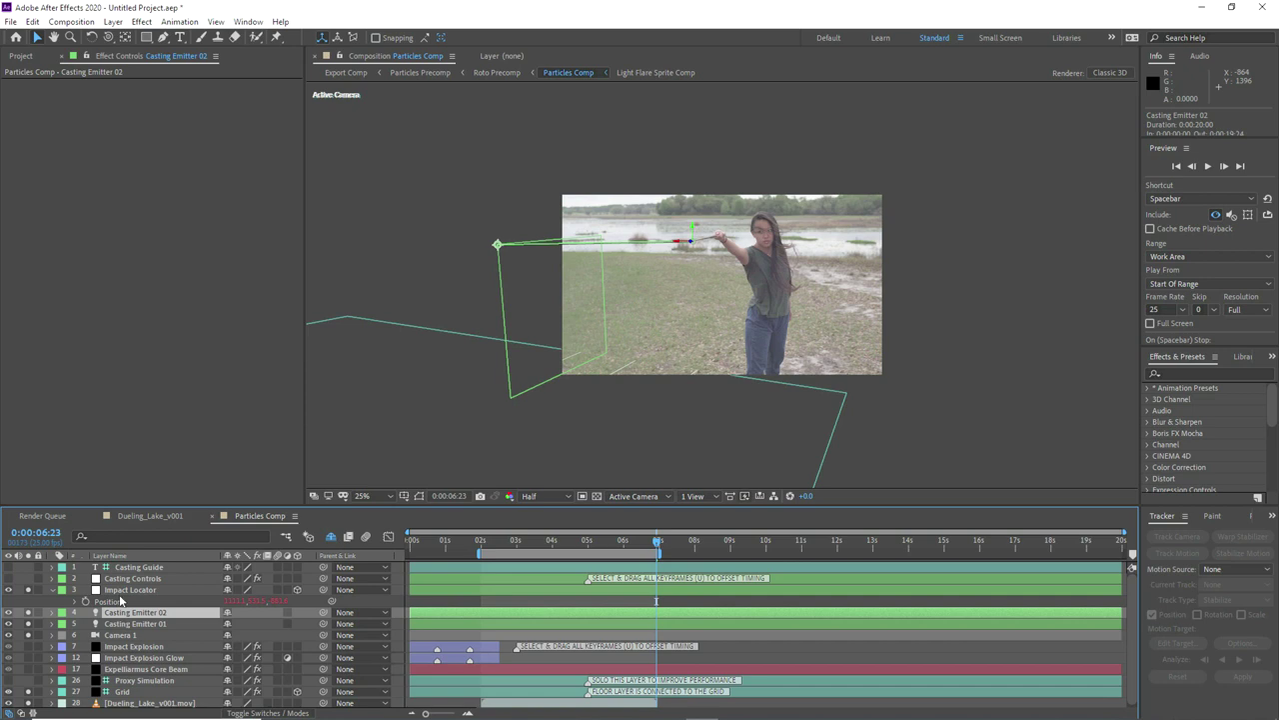
{"action": "left_click", "coordinate": [126, 589]}
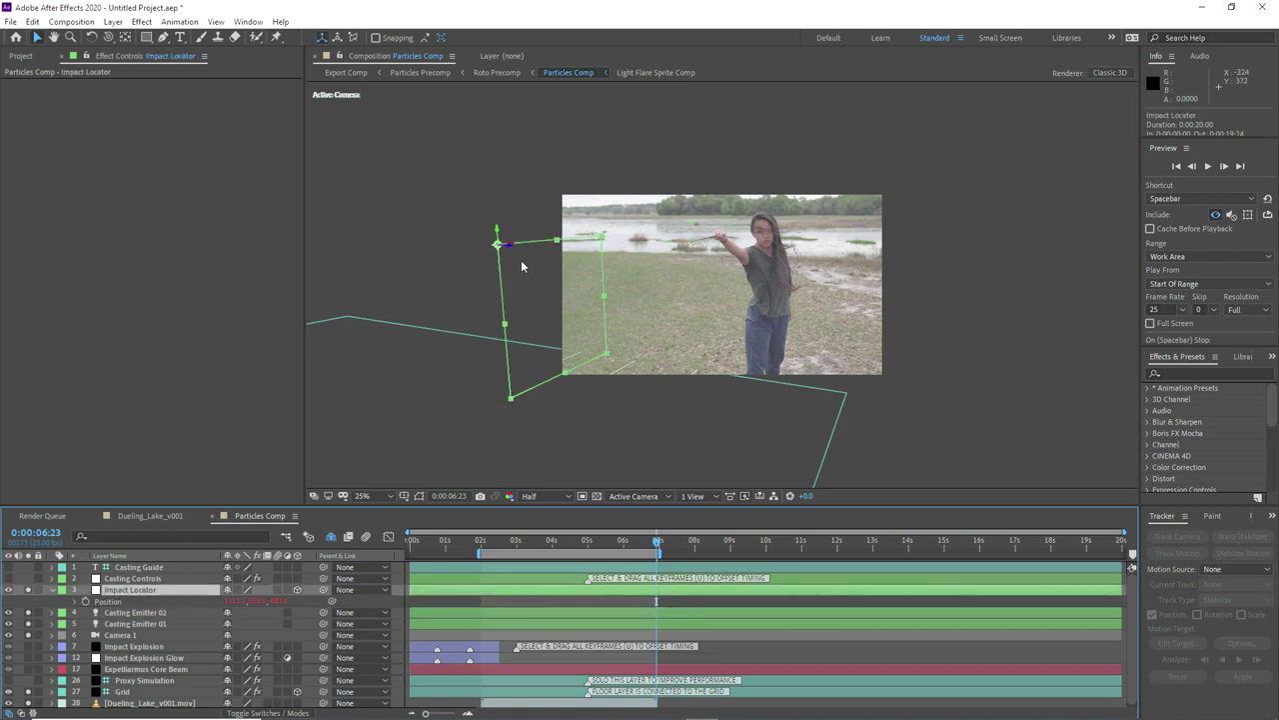
{"action": "left_click_drag", "start_coordinate": [521, 263], "coordinate": [341, 409]}
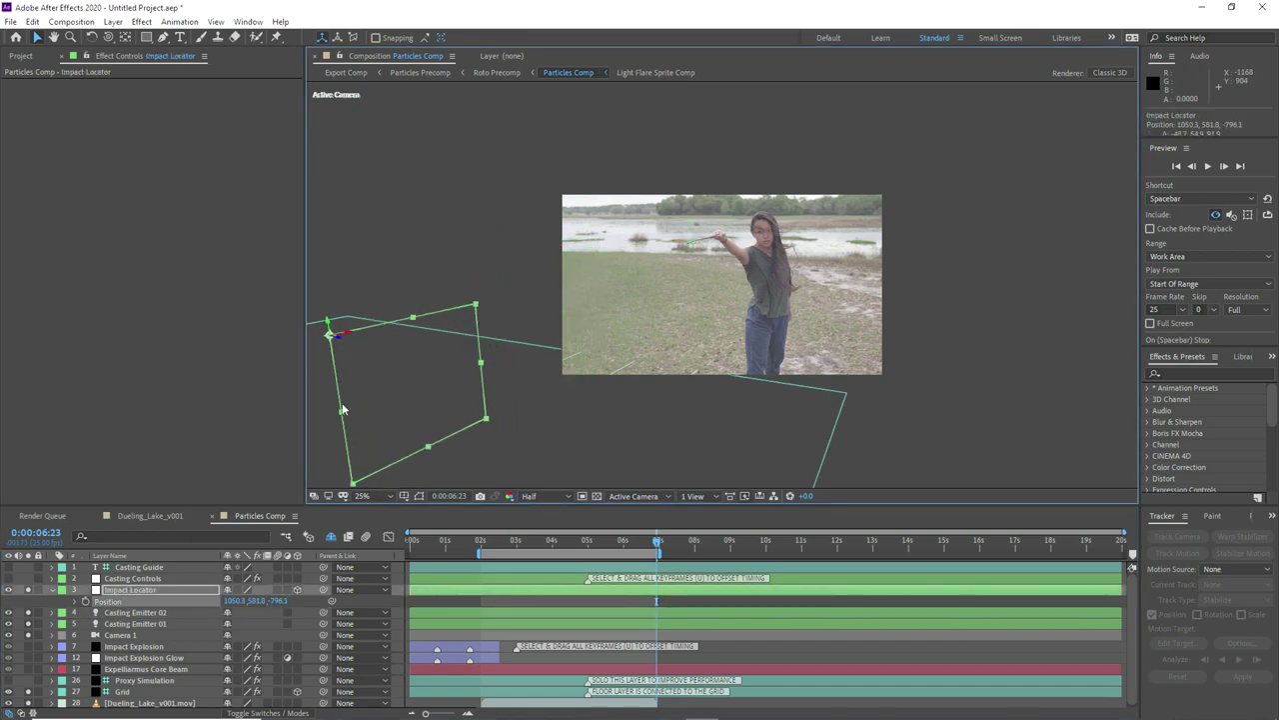
{"action": "left_click", "coordinate": [123, 613]}
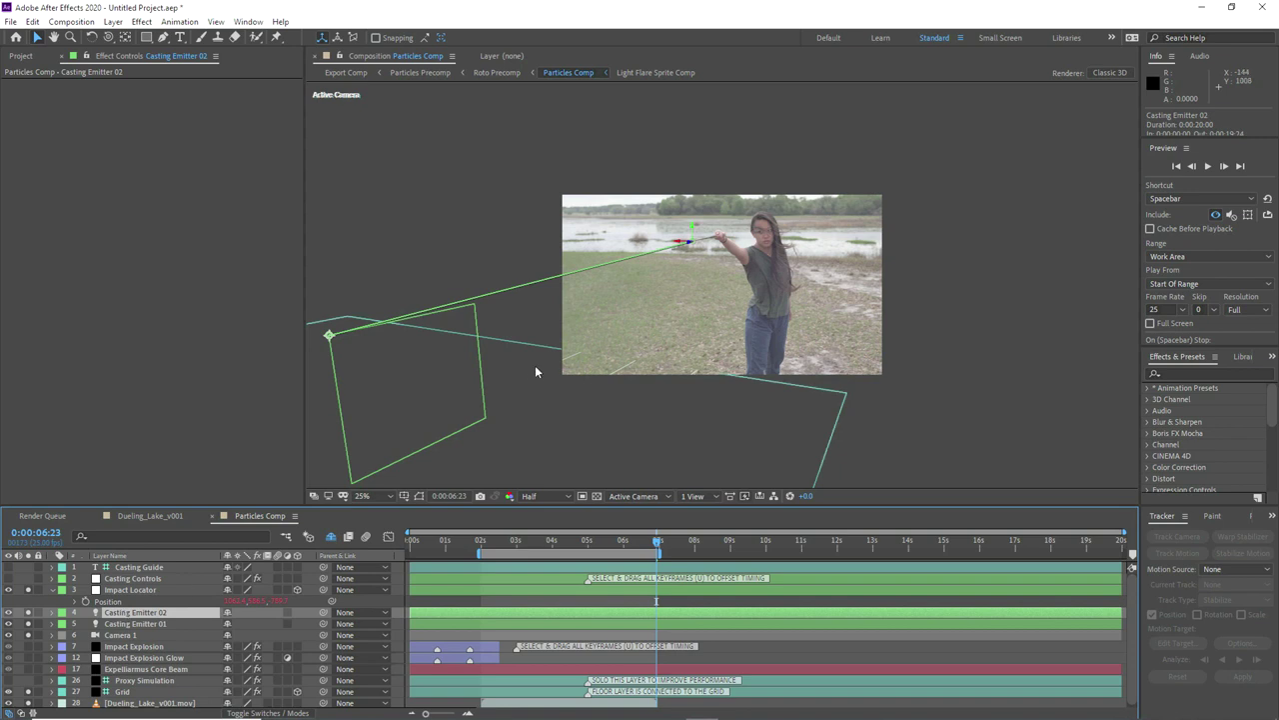
{"action": "scroll", "coordinate": [55, 654], "scroll_direction": "down", "scroll_amount": 1}
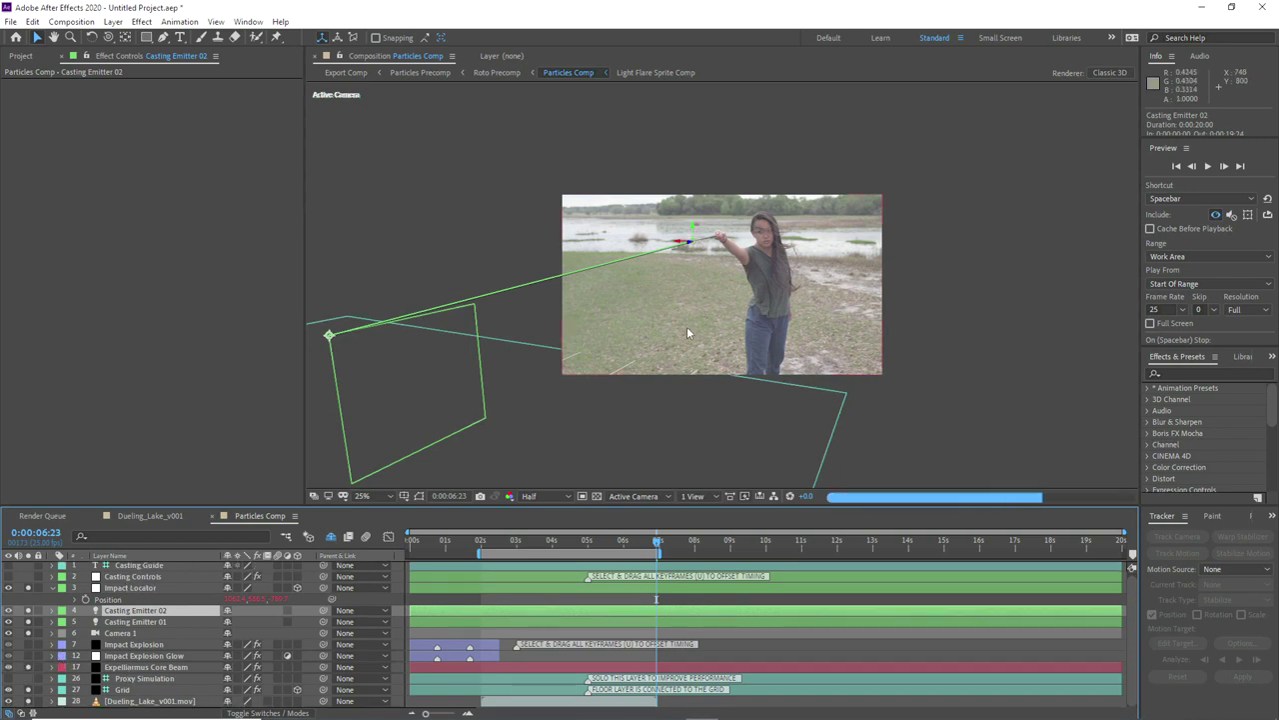
{"action": "left_click", "coordinate": [379, 496]}
{"action": "left_click", "coordinate": [370, 259]}
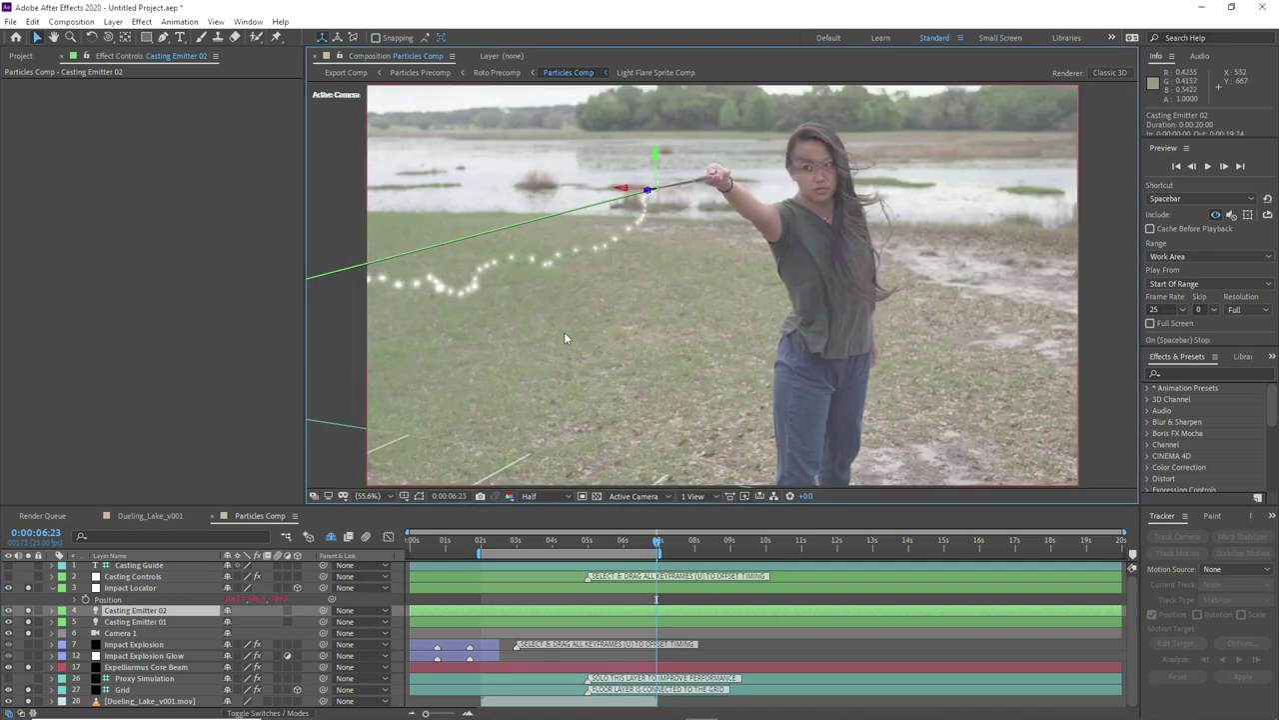
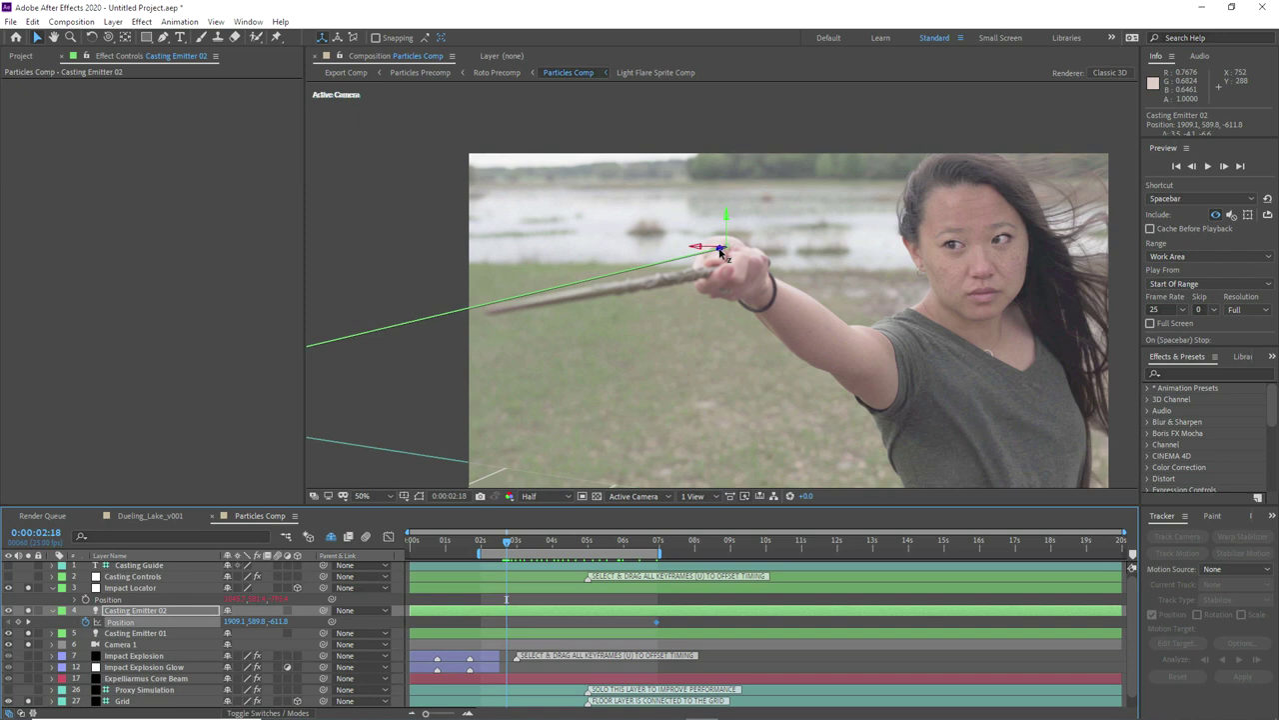
Step: At 0:00:02:18, move Casting Emitter 02 from the actor's hand onto the wand tip to keyframe its position
{"action": "left_click_drag", "start_coordinate": [720, 252], "coordinate": [641, 266]}
{"action": "left_click_drag", "start_coordinate": [570, 316], "coordinate": [486, 318]}
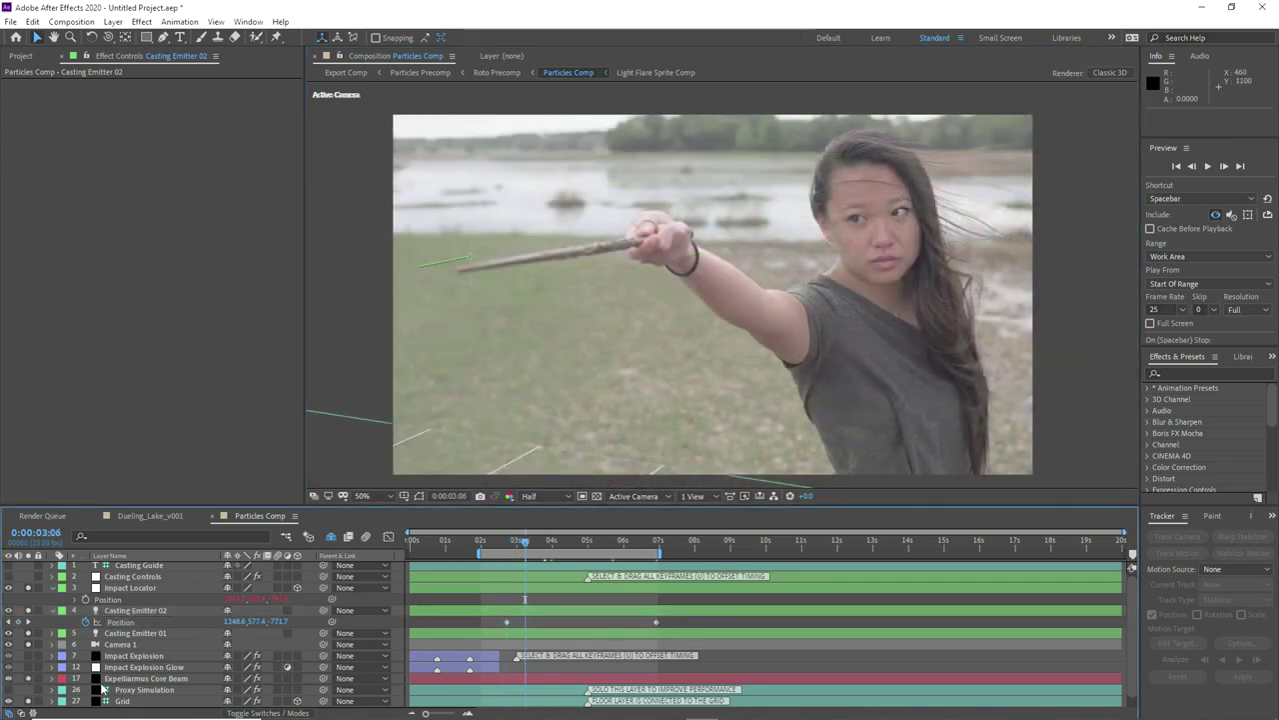
Step: Show the shy layers and solo the Expelliarmus Wand layer
{"action": "scroll", "coordinate": [108, 654], "scroll_direction": "down", "scroll_amount": 1}
{"action": "left_click", "coordinate": [330, 537]}
{"action": "scroll", "coordinate": [138, 659], "scroll_direction": "down", "scroll_amount": 2}
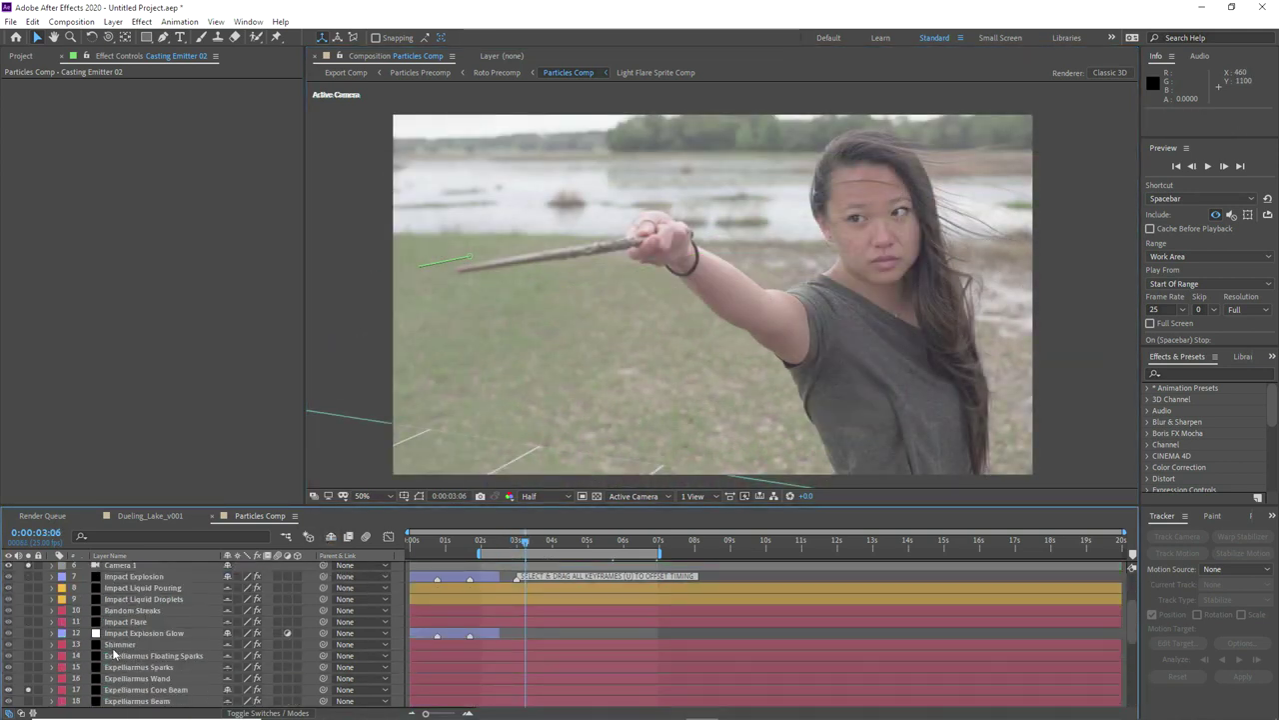
{"action": "scroll", "coordinate": [114, 655], "scroll_direction": "down", "scroll_amount": 3}
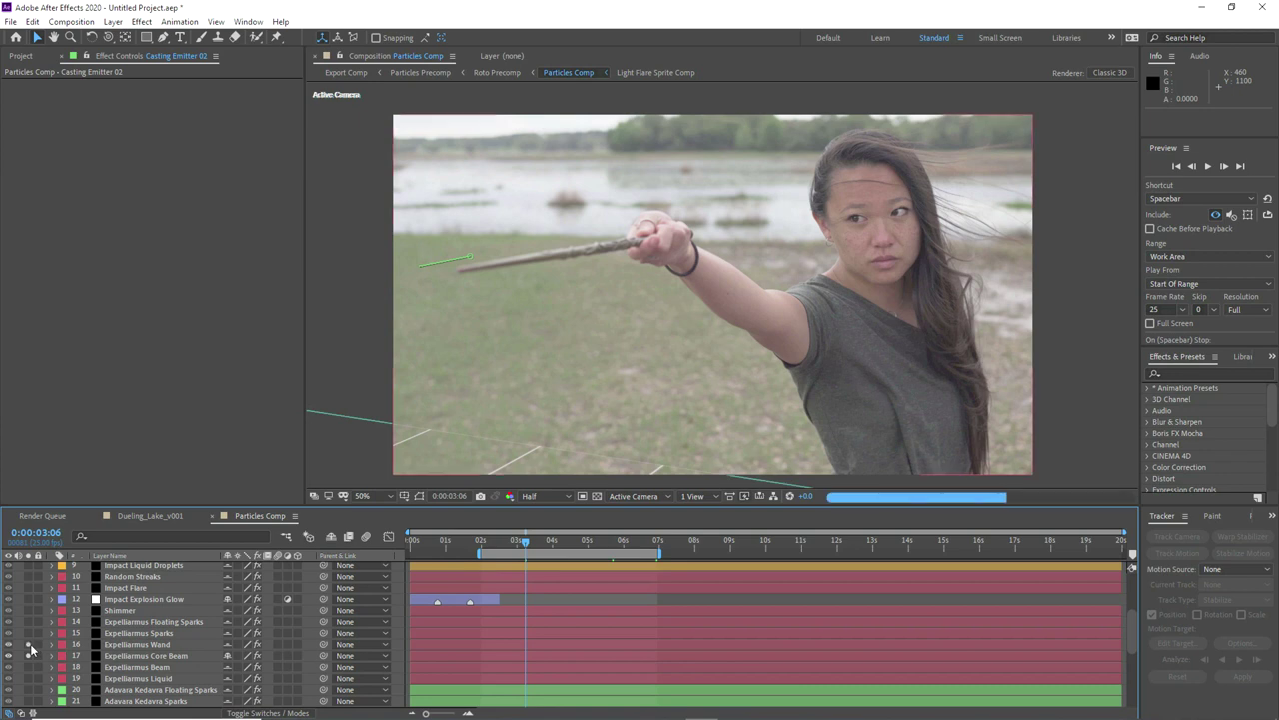
{"action": "scroll", "coordinate": [128, 634], "scroll_direction": "up", "scroll_amount": 9}
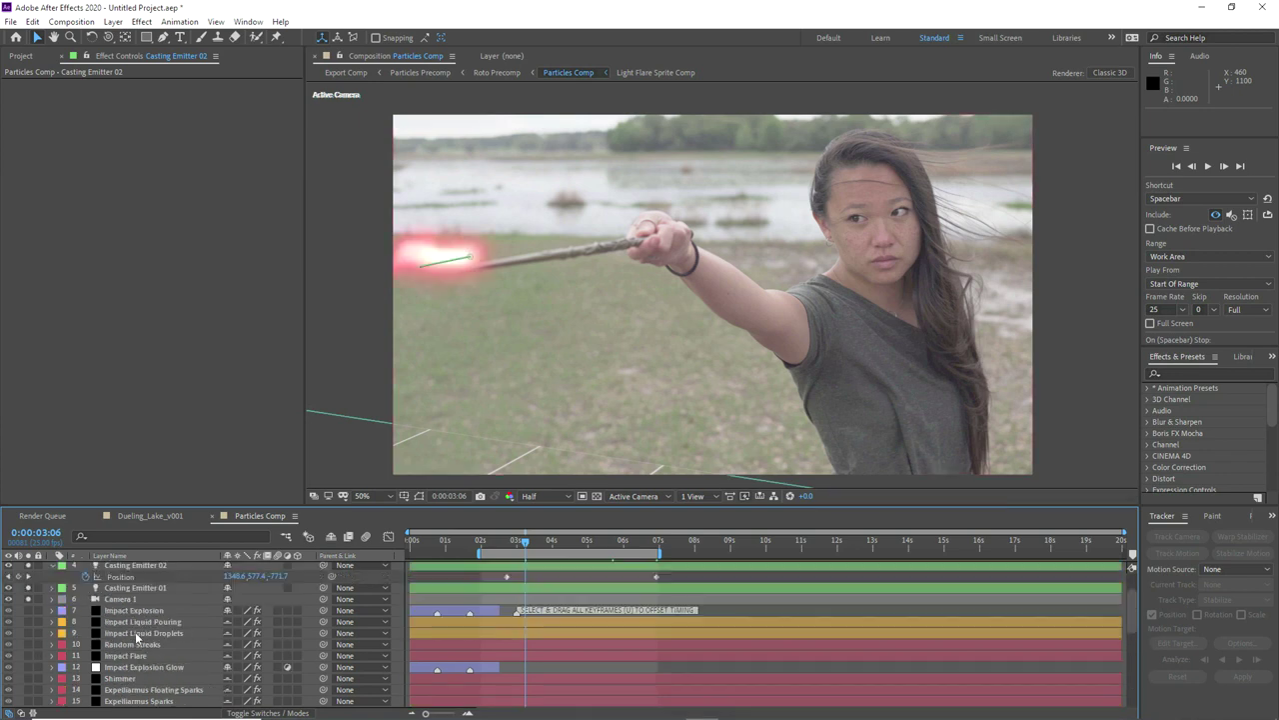
Step: Select Casting Emitter 02 and compare its position with the wand tip at several times between 0:00:02:18 and 0:00:06:21
{"action": "left_click", "coordinate": [132, 600]}
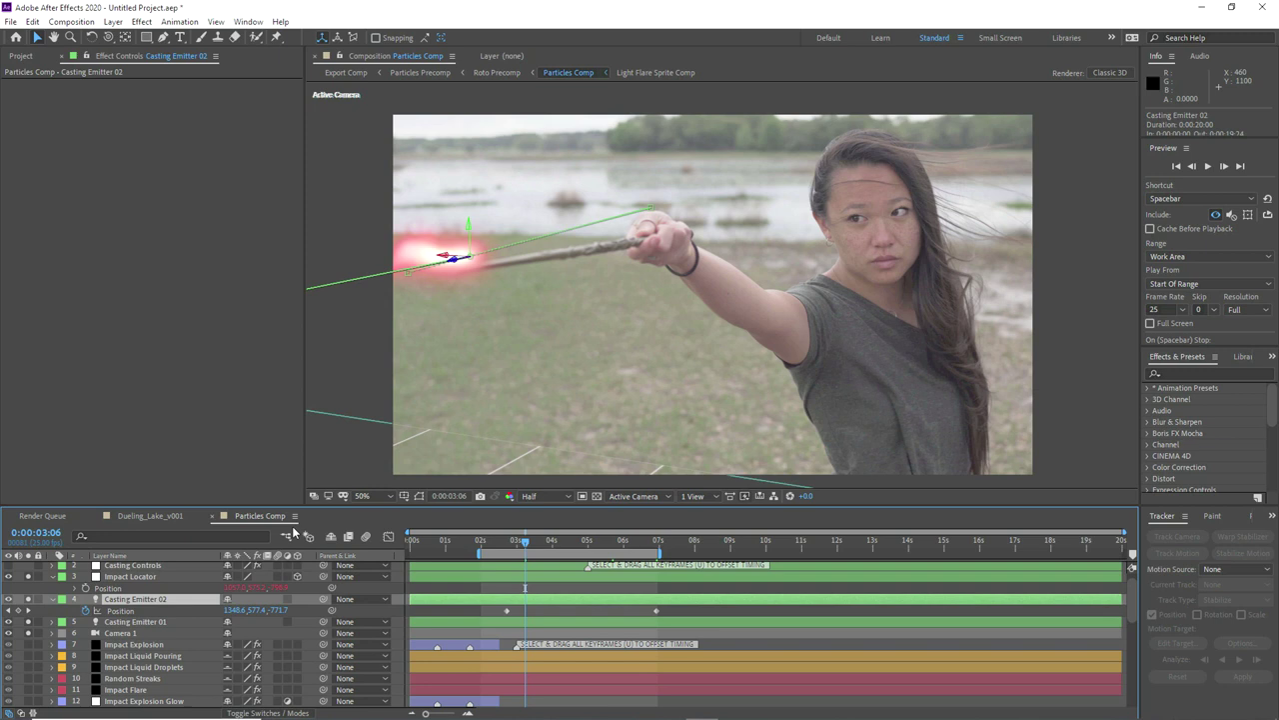
{"action": "left_click", "coordinate": [555, 541]}
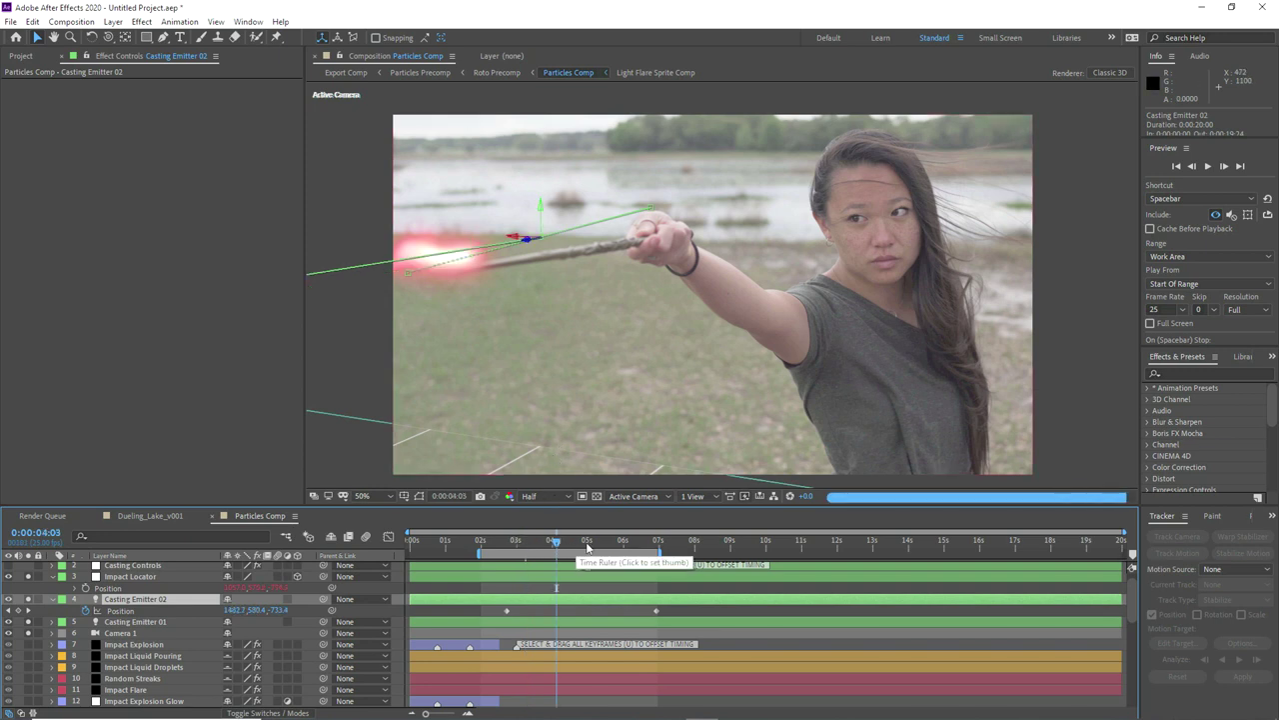
{"action": "left_click", "coordinate": [590, 545]}
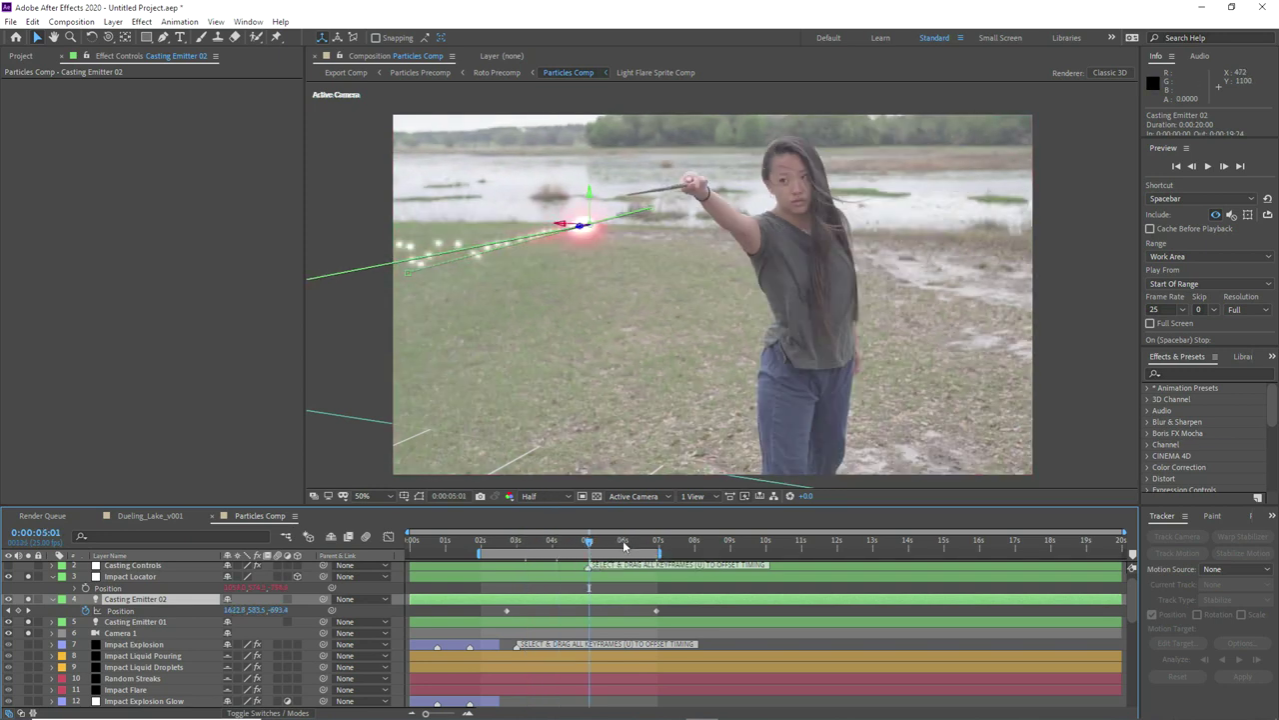
{"action": "left_click", "coordinate": [624, 542]}
{"action": "left_click", "coordinate": [651, 545]}
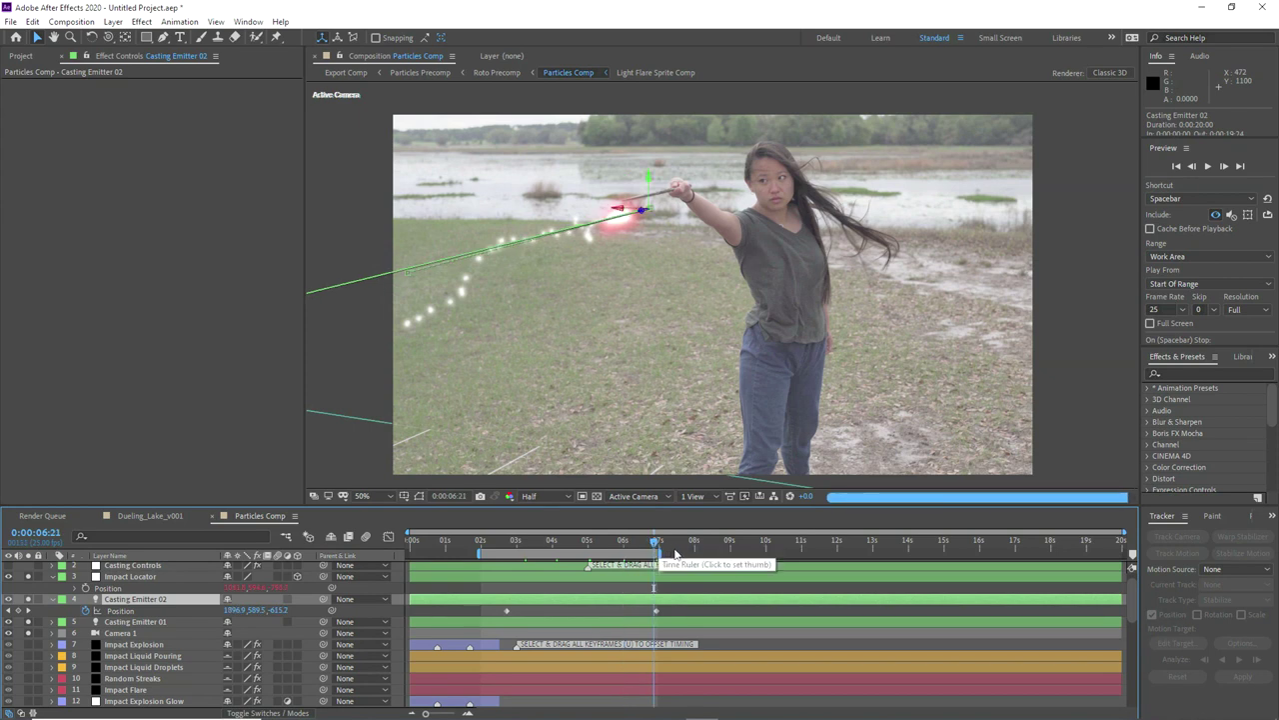
{"action": "left_click", "coordinate": [508, 545]}
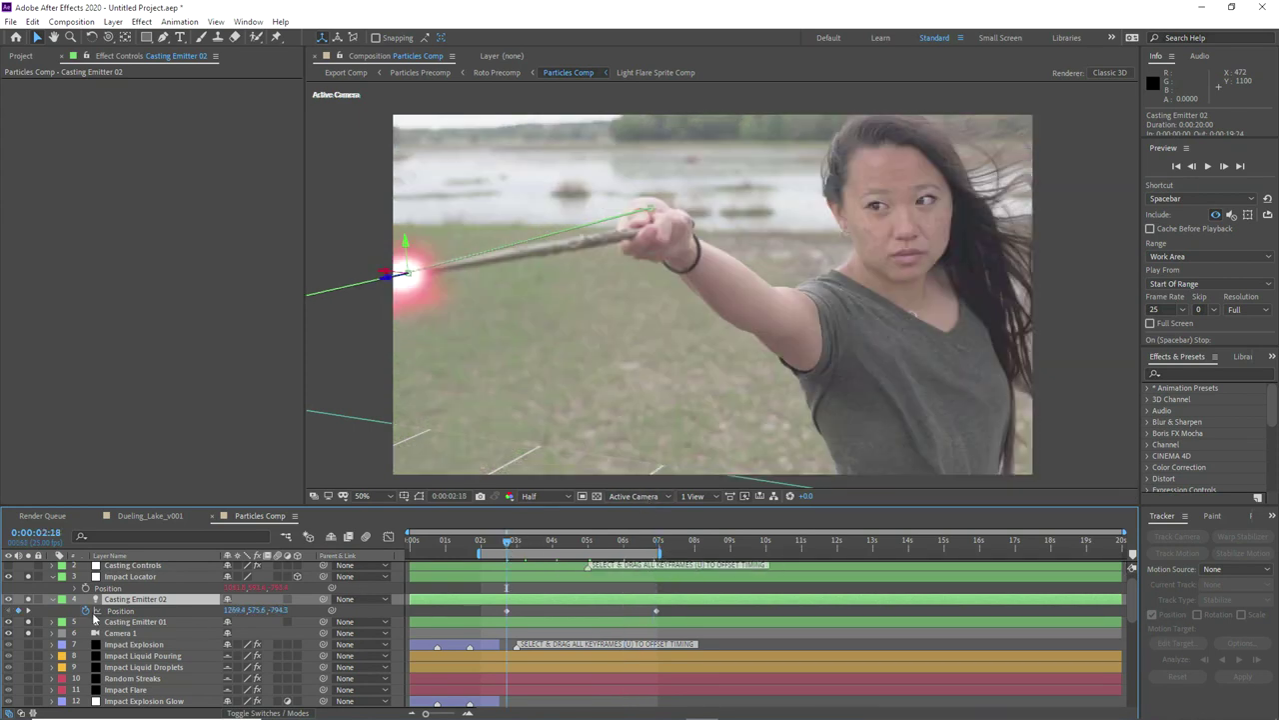
Step: Turn off solo for the Expelliarmus Wand and Expelliarmus Core Beam layers and hide the shy layers again
{"action": "scroll", "coordinate": [95, 619], "scroll_direction": "down", "scroll_amount": 4}
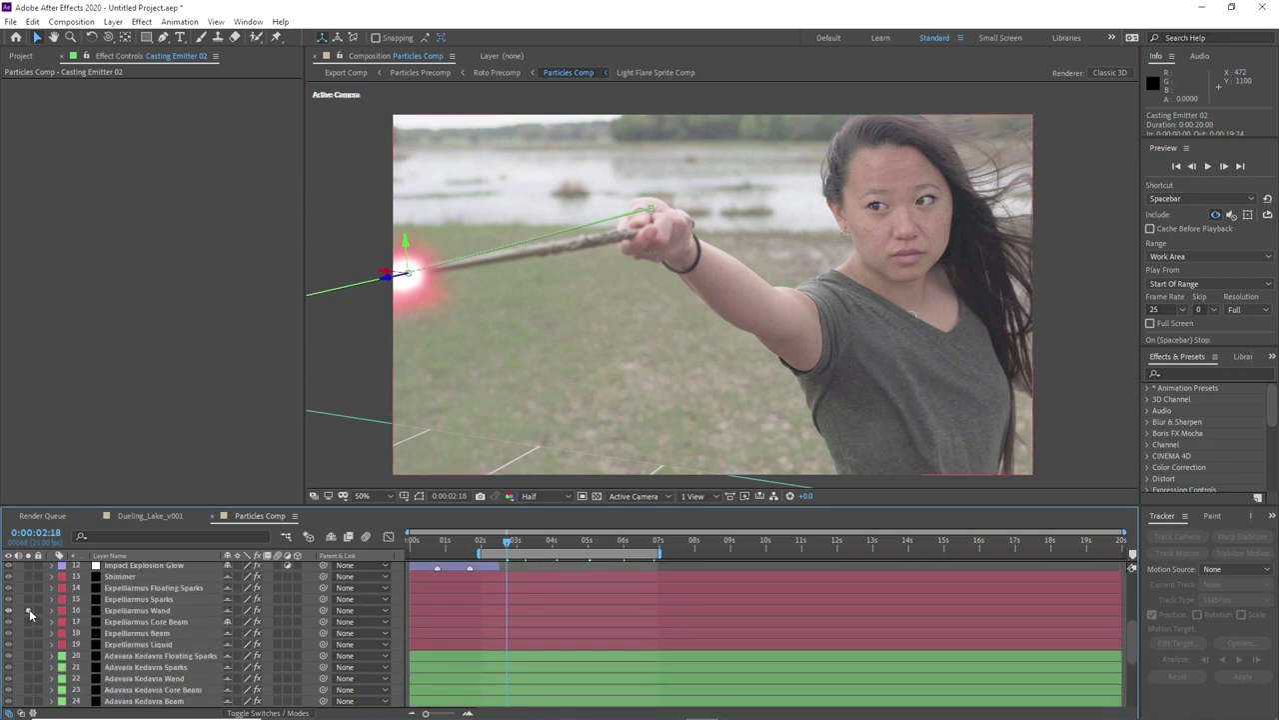
{"action": "scroll", "coordinate": [100, 639], "scroll_direction": "up", "scroll_amount": 3}
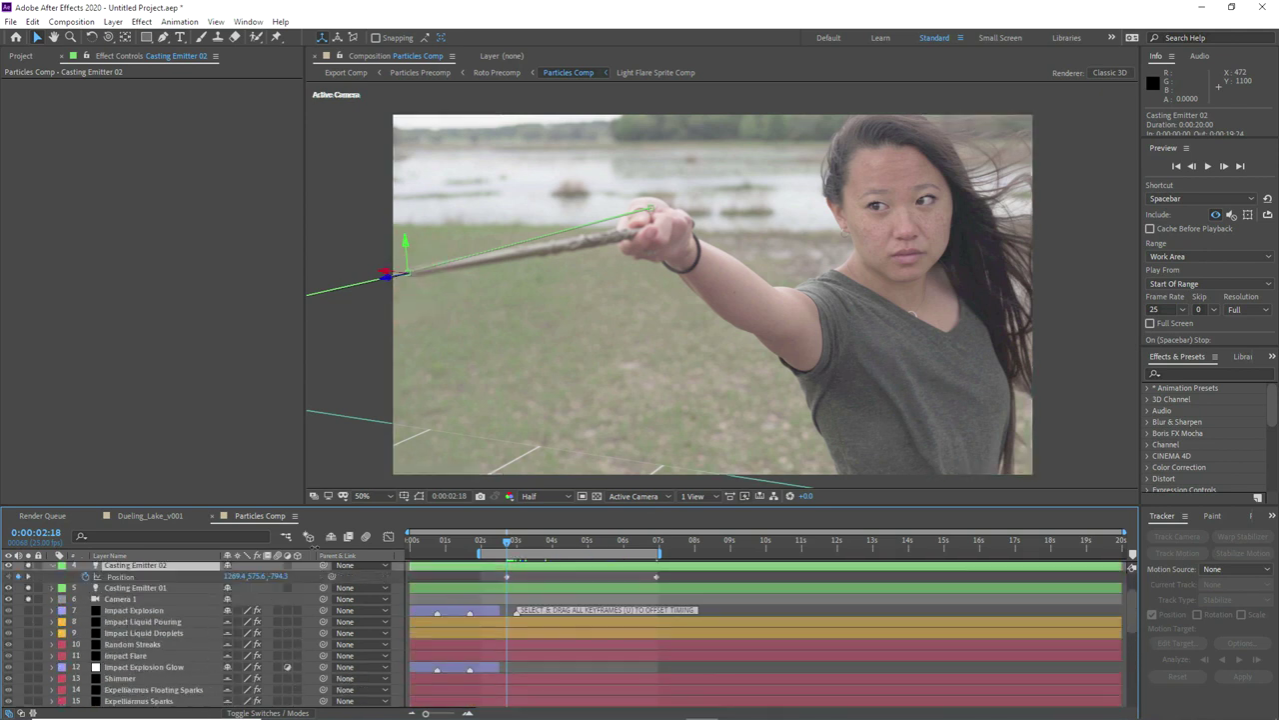
{"action": "scroll", "coordinate": [100, 640], "scroll_direction": "up", "scroll_amount": 2}
{"action": "scroll", "coordinate": [594, 334], "scroll_direction": "up", "scroll_amount": 2}
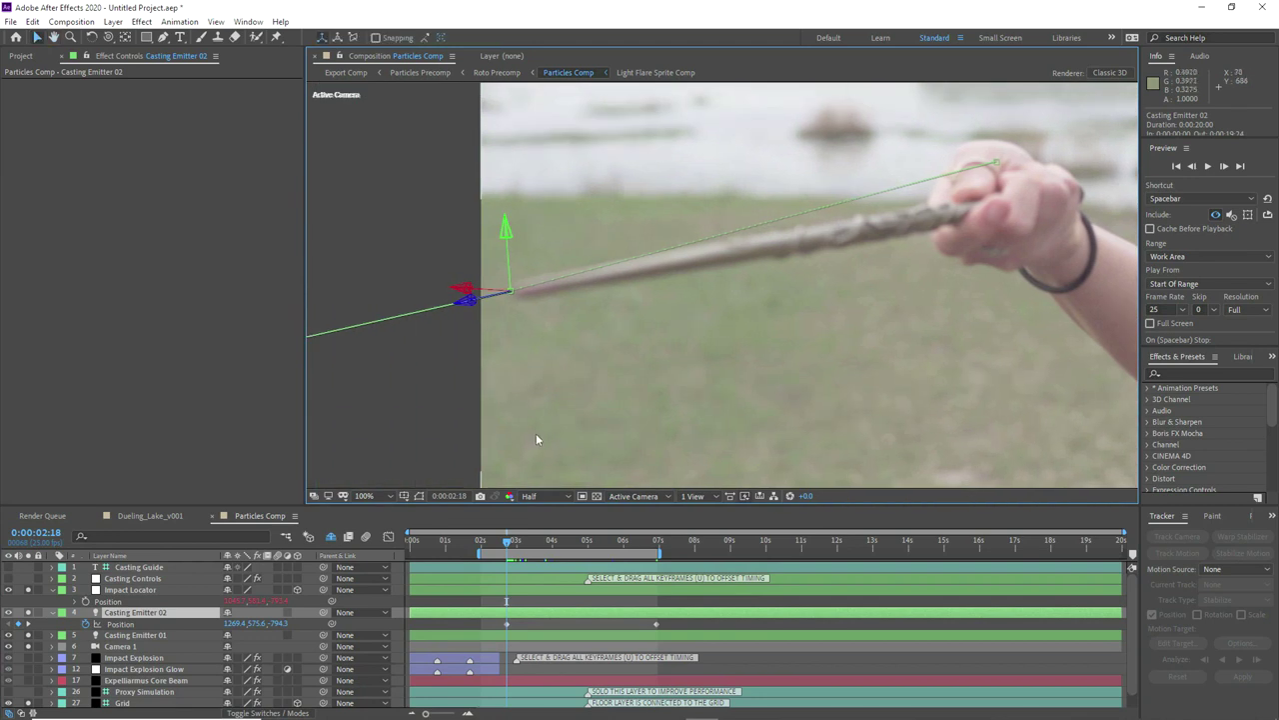
Step: Align Casting Emitter 02 with the wand tip at 0:00:02:21, then keyframe its position frame by frame up to 0:00:03:00
{"action": "key", "text": "Page_Down"}
{"action": "key", "text": "Page_Down"}
{"action": "key", "text": "Page_Down"}
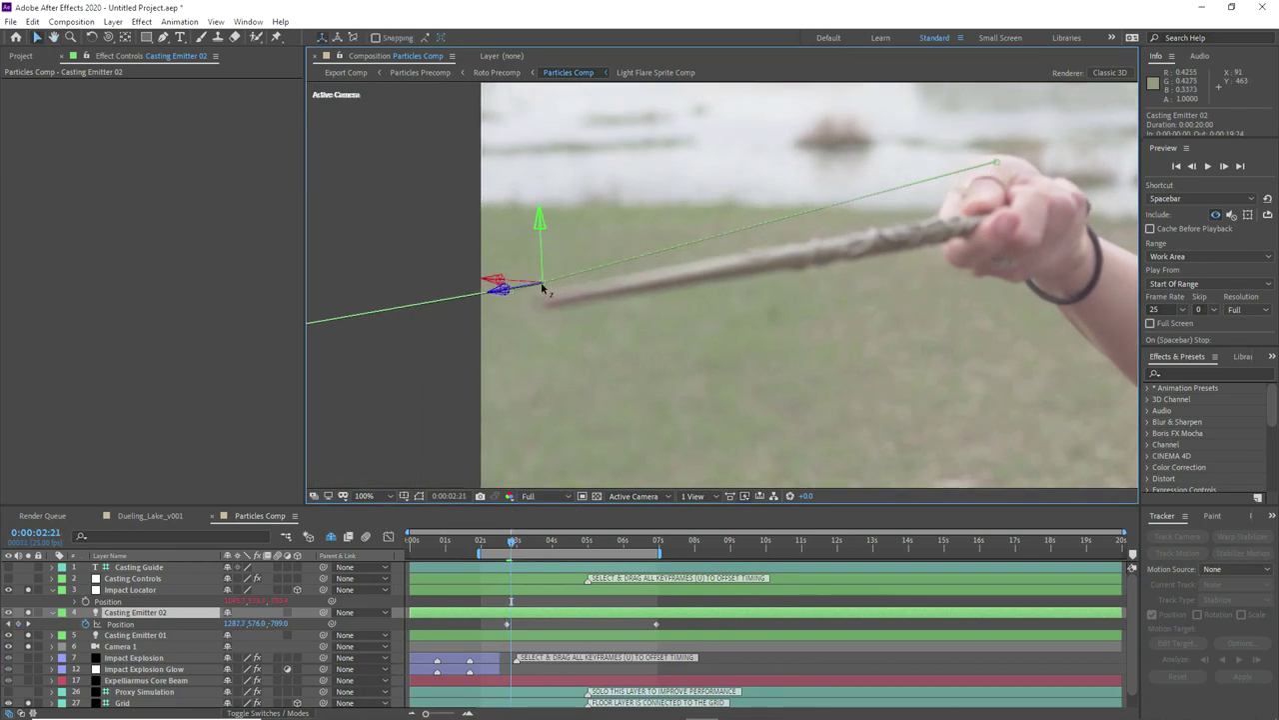
{"action": "left_click_drag", "start_coordinate": [544, 289], "coordinate": [546, 303]}
{"action": "key", "text": "Page_Down"}
{"action": "key", "text": "Page_Down"}
{"action": "key", "text": "Page_Down"}
{"action": "key", "text": "Left"}
{"action": "key", "text": "Left"}
{"action": "key", "text": "Left"}
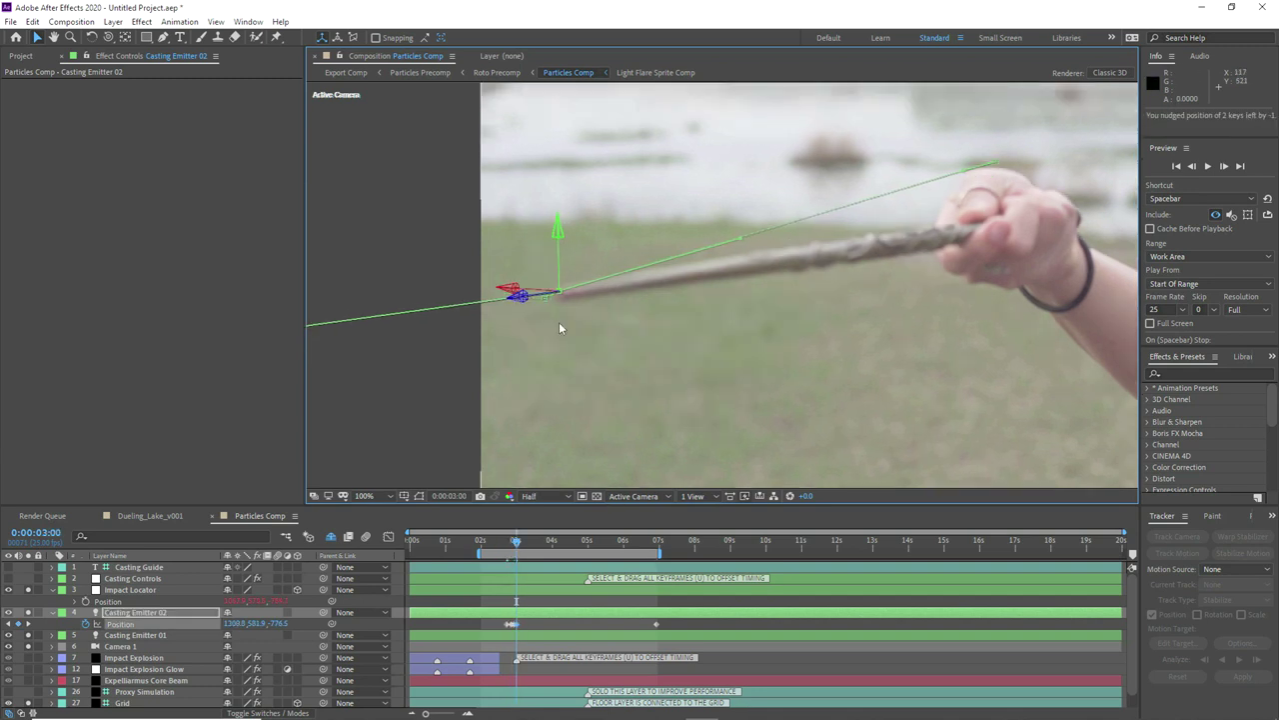
Step: Continue keyframing Casting Emitter 02 onto the wand tip frame by frame, from 0:00:03:00 past 0:00:03:08
{"action": "key", "text": "Page_Down"}
{"action": "key", "text": "Page_Down"}
{"action": "key", "text": "Page_Down"}
{"action": "key", "text": "Page_Down"}
{"action": "key", "text": "Page_Down"}
{"action": "key", "text": "Page_Down"}
{"action": "key", "text": "Page_Down"}
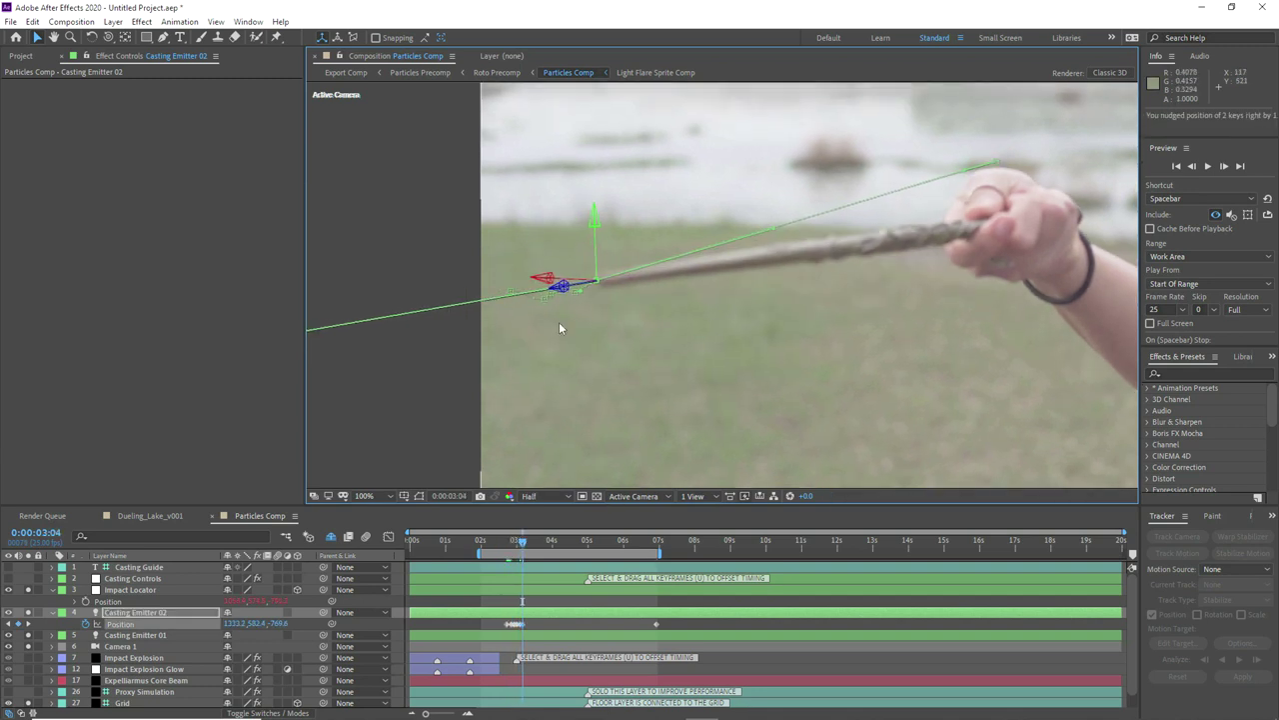
{"action": "key", "text": "Page_Down"}
{"action": "key", "text": "Page_Down"}
{"action": "key", "text": "Page_Down"}
{"action": "key", "text": "Page_Down"}
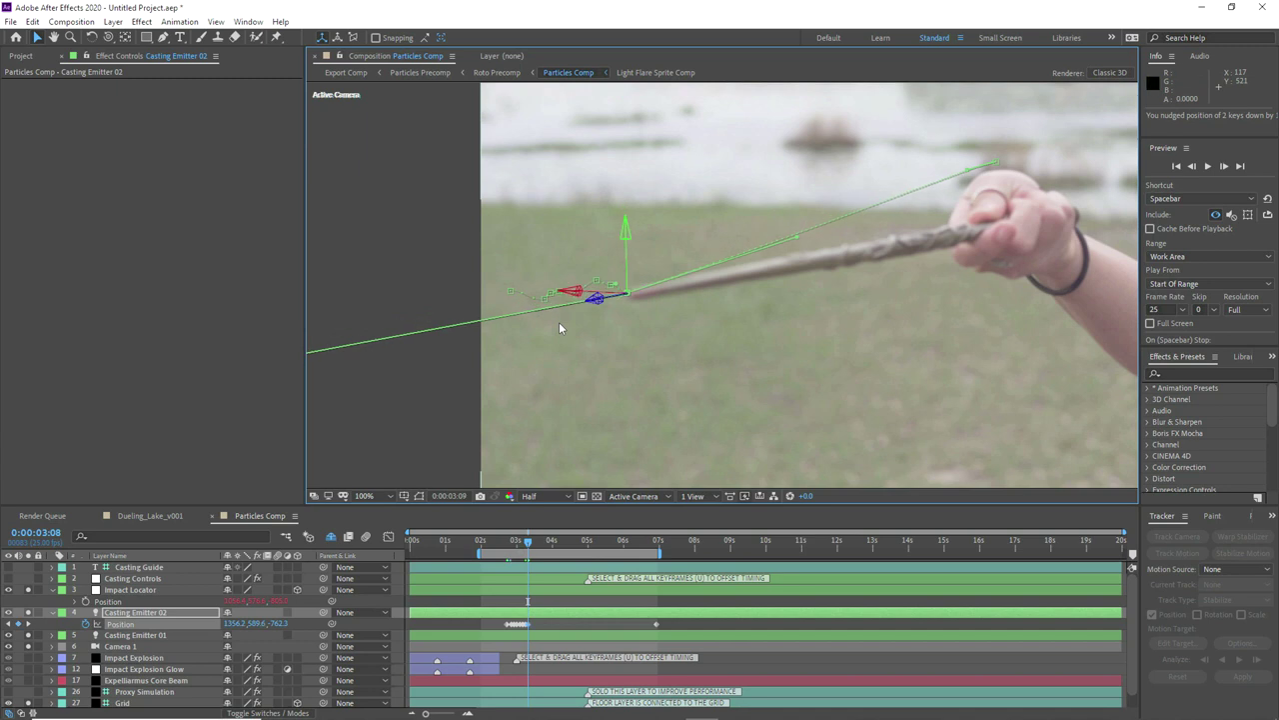
{"action": "key", "text": "Page_Down"}
{"action": "key", "text": "Page_Down"}
{"action": "key", "text": "Page_Down"}
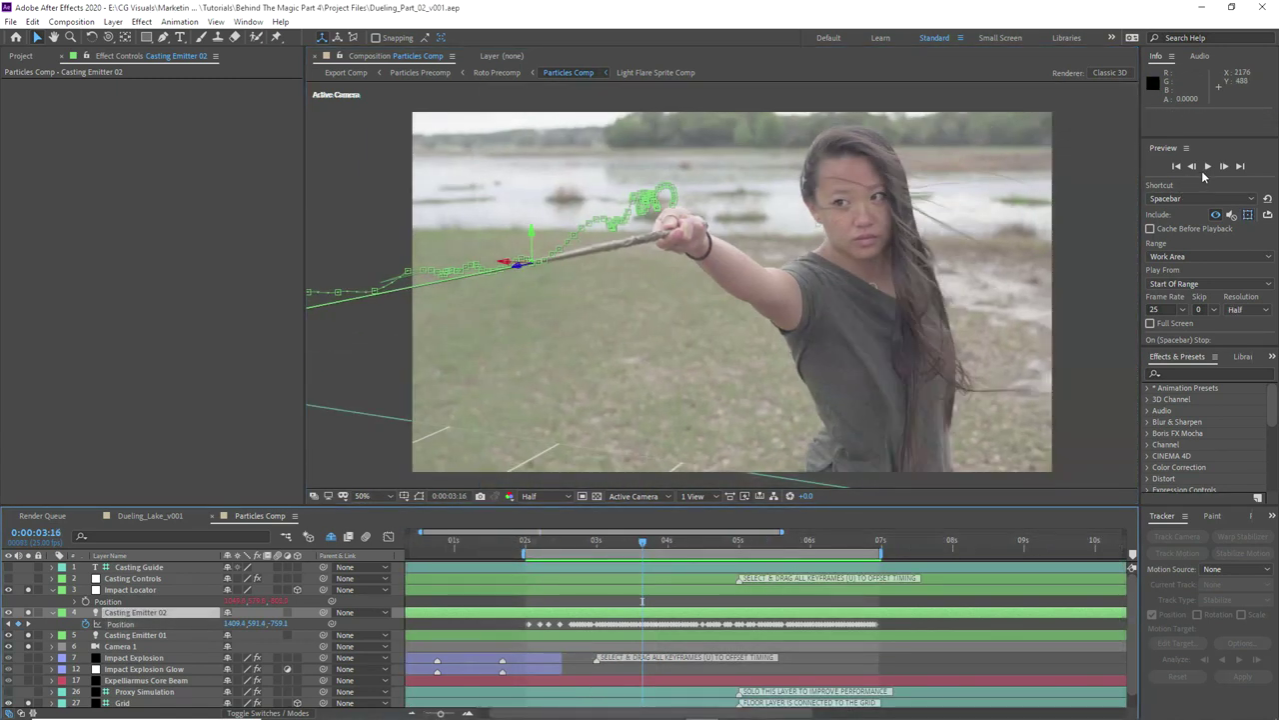
Step: Play back the work area to check the emitter's tracking, then go to 0:00:03:17
{"action": "left_click", "coordinate": [1207, 167]}
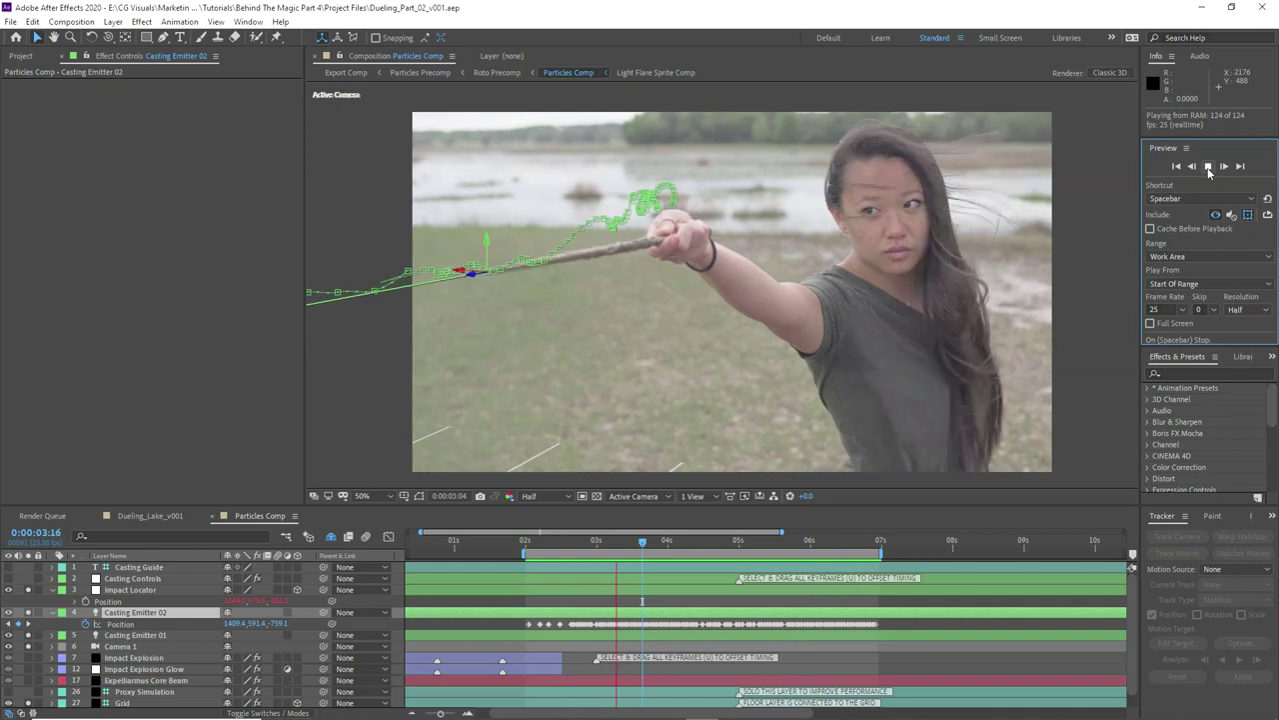
{"action": "left_click", "coordinate": [647, 540]}
Step: In Expelliarmus Core Beam's Particular rendering settings, set Particle Amount to 100% and solo the layer
{"action": "scroll", "coordinate": [184, 627], "scroll_direction": "down", "scroll_amount": 1}
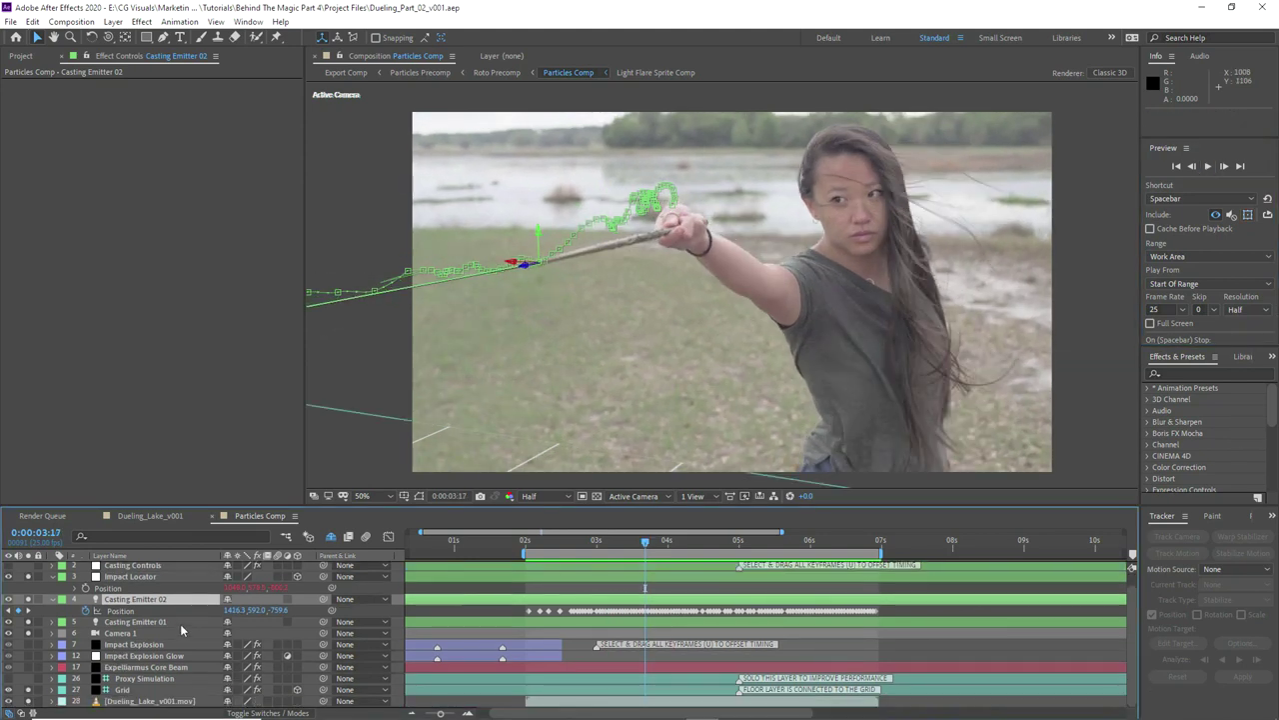
{"action": "left_click", "coordinate": [133, 666]}
{"action": "left_click", "coordinate": [186, 321]}
{"action": "left_click", "coordinate": [179, 366]}
{"action": "left_click", "coordinate": [172, 274]}
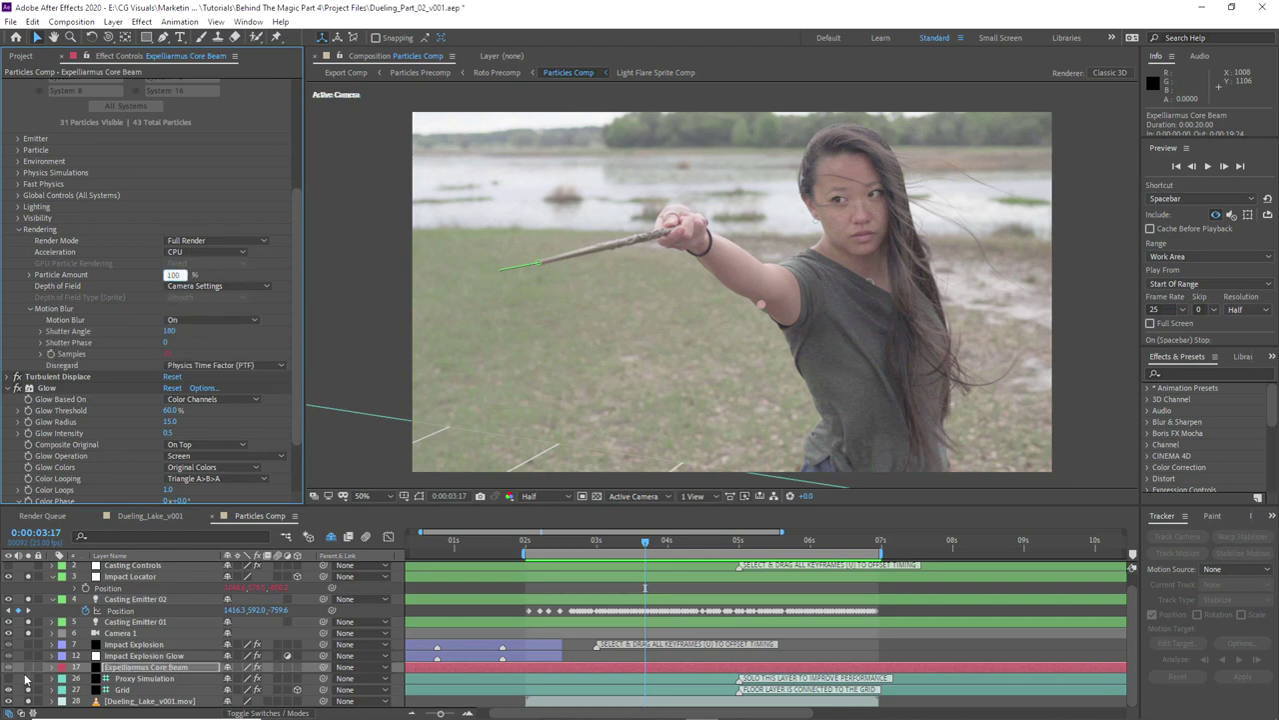
Step: Add a Curves effect to Dueling_Lake_v001.mov and darken the footage by lowering the RGB curve's midtones and white point
{"action": "left_click", "coordinate": [125, 703]}
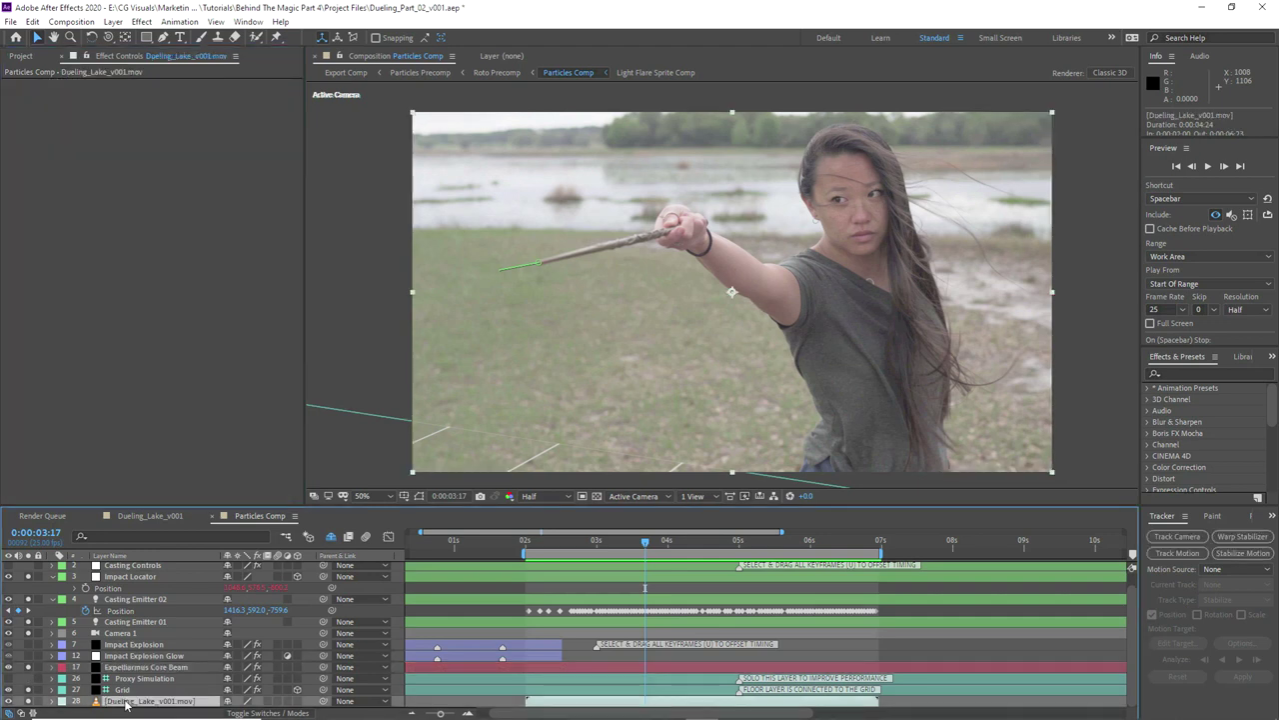
{"action": "right_click", "coordinate": [124, 703]}
{"action": "mouse_move", "coordinate": [200, 529]}
{"action": "mouse_move", "coordinate": [361, 300]}
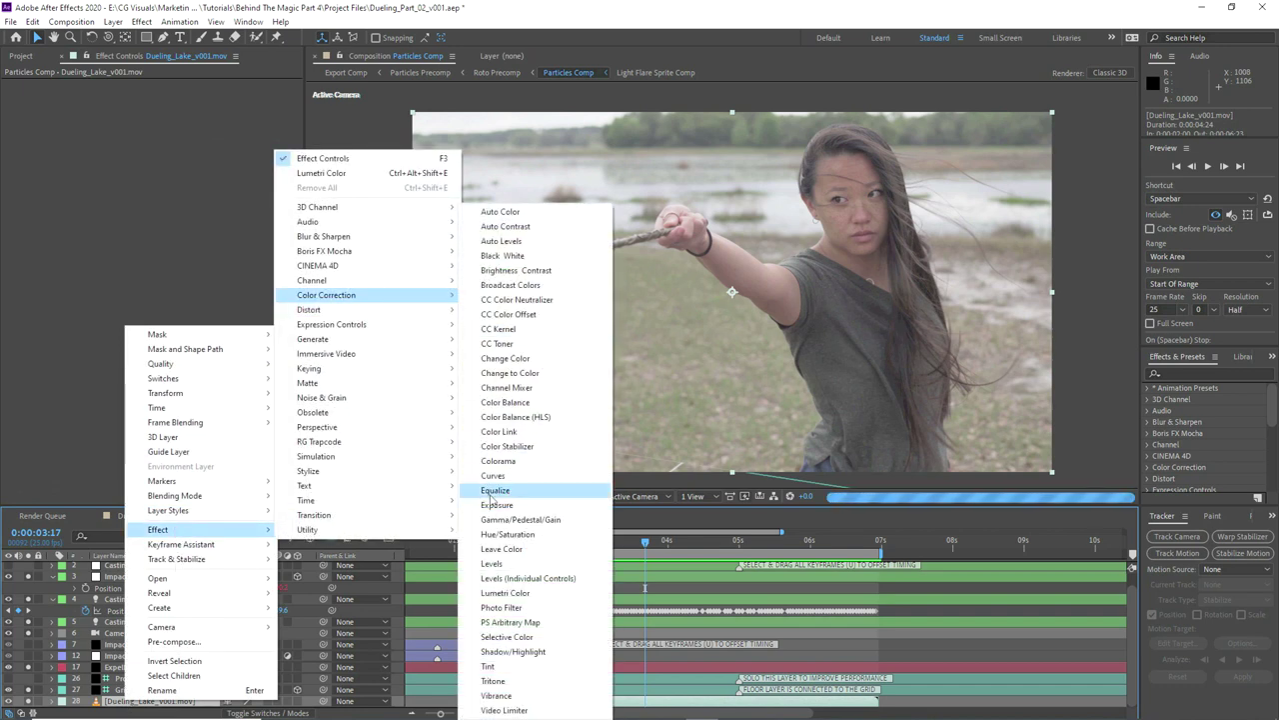
{"action": "left_click", "coordinate": [493, 478]}
{"action": "left_click_drag", "start_coordinate": [112, 220], "coordinate": [134, 240]}
{"action": "left_click_drag", "start_coordinate": [190, 148], "coordinate": [190, 170]}
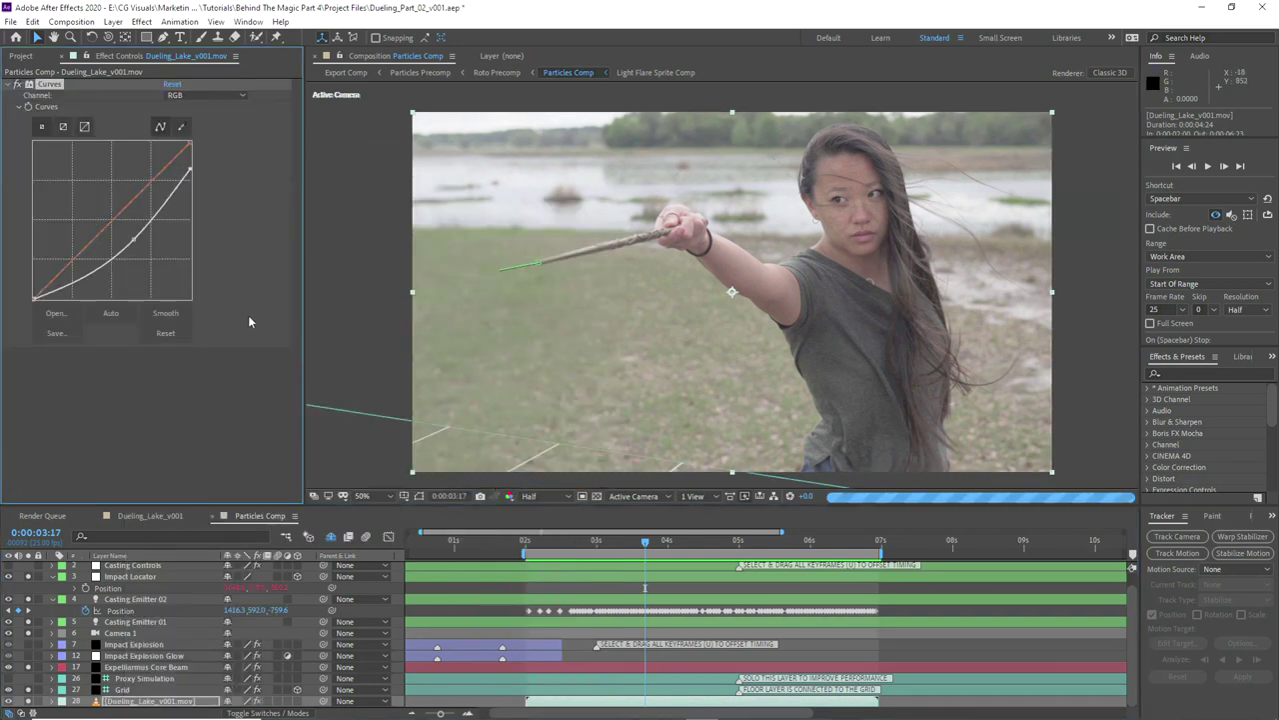
Step: Collapse the Impact Locator and Casting Emitter 02 properties, then select Expelliarmus Core Beam and go to 0:00:04:00
{"action": "left_click", "coordinate": [52, 577]}
{"action": "left_click", "coordinate": [52, 599]}
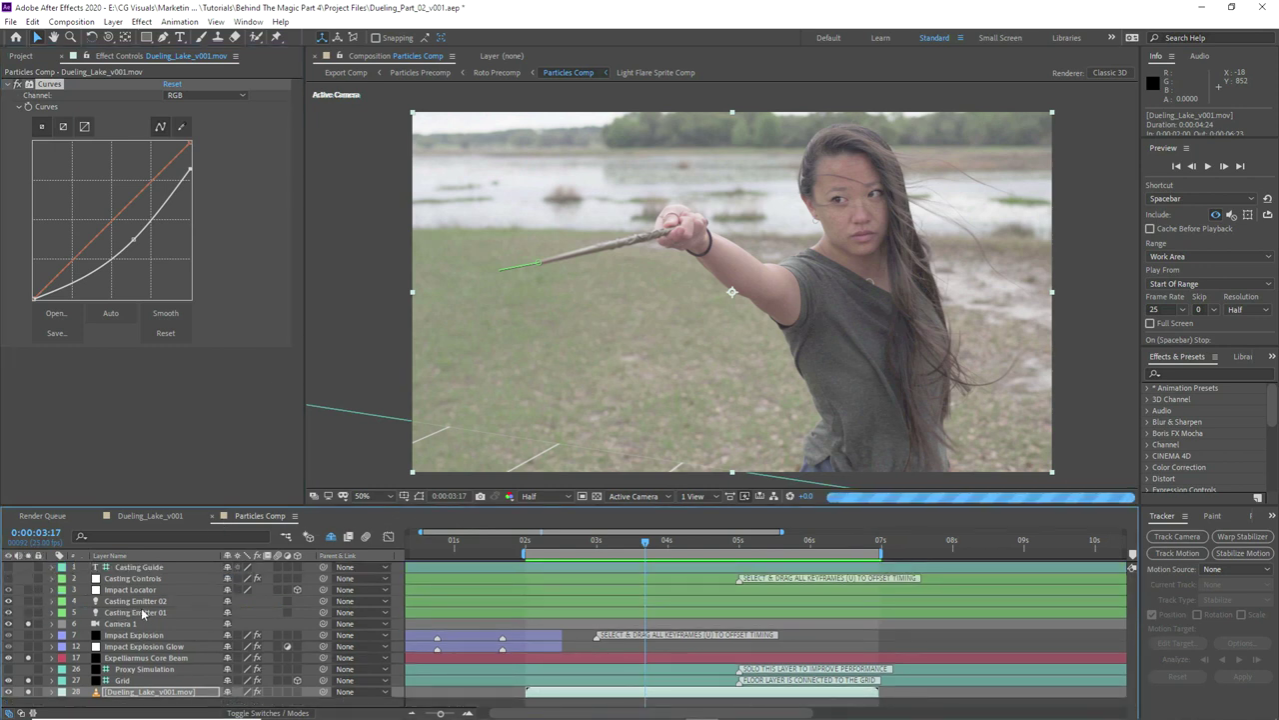
{"action": "left_click", "coordinate": [160, 657]}
{"action": "left_click", "coordinate": [667, 548]}
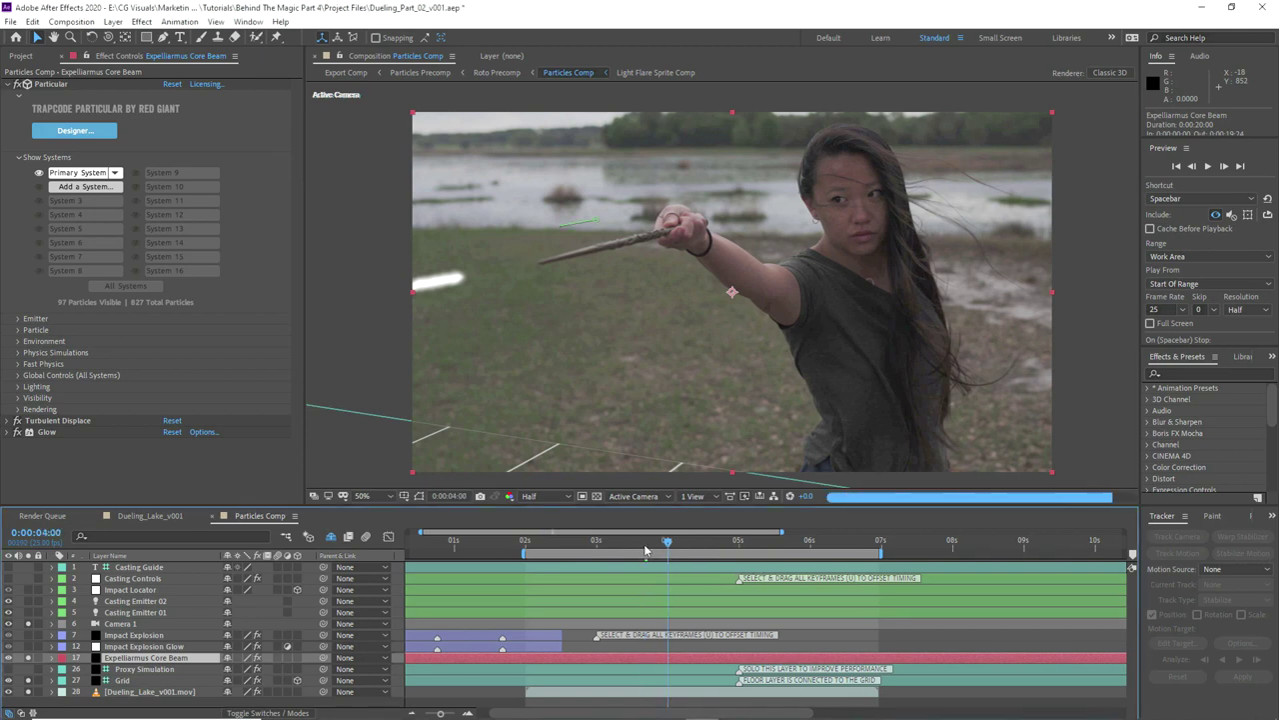
Step: At 0:00:03:17, reposition the Impact Locator farther outside the frame so the beam lines up with the wand's direction
{"action": "scroll", "coordinate": [582, 251], "scroll_direction": "up", "scroll_amount": 2}
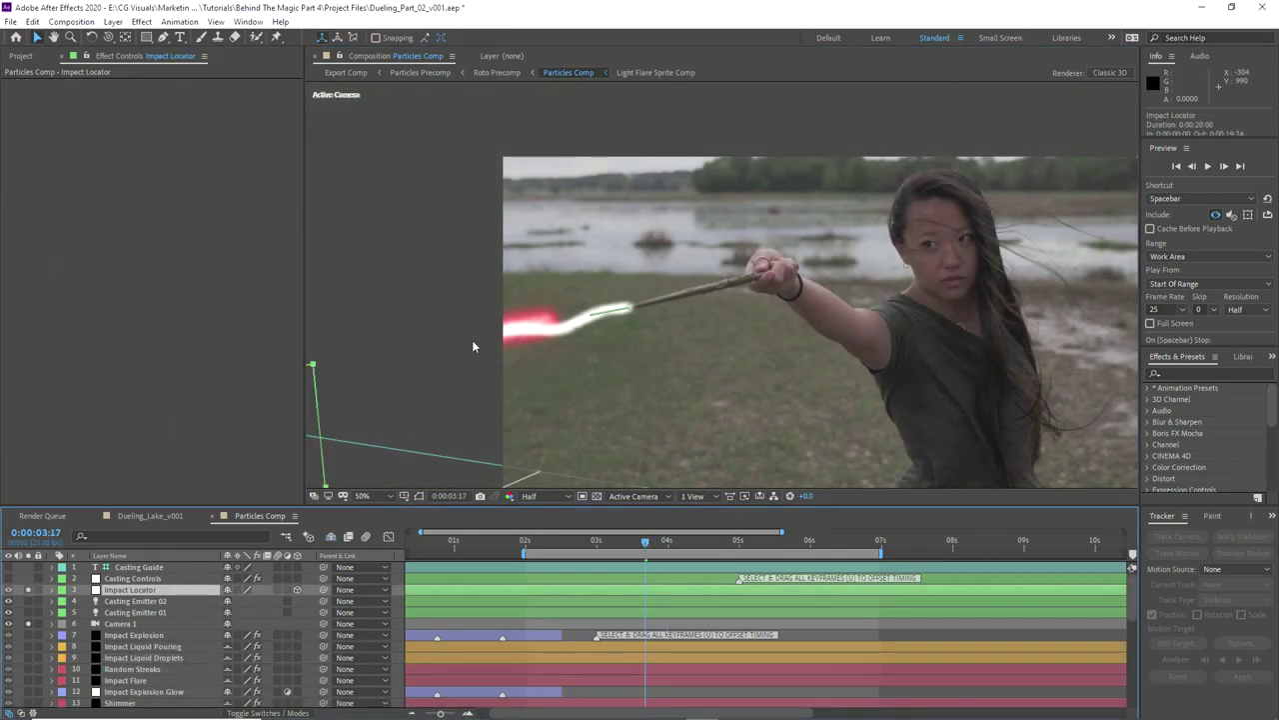
{"action": "scroll", "coordinate": [508, 344], "scroll_direction": "down", "scroll_amount": 2}
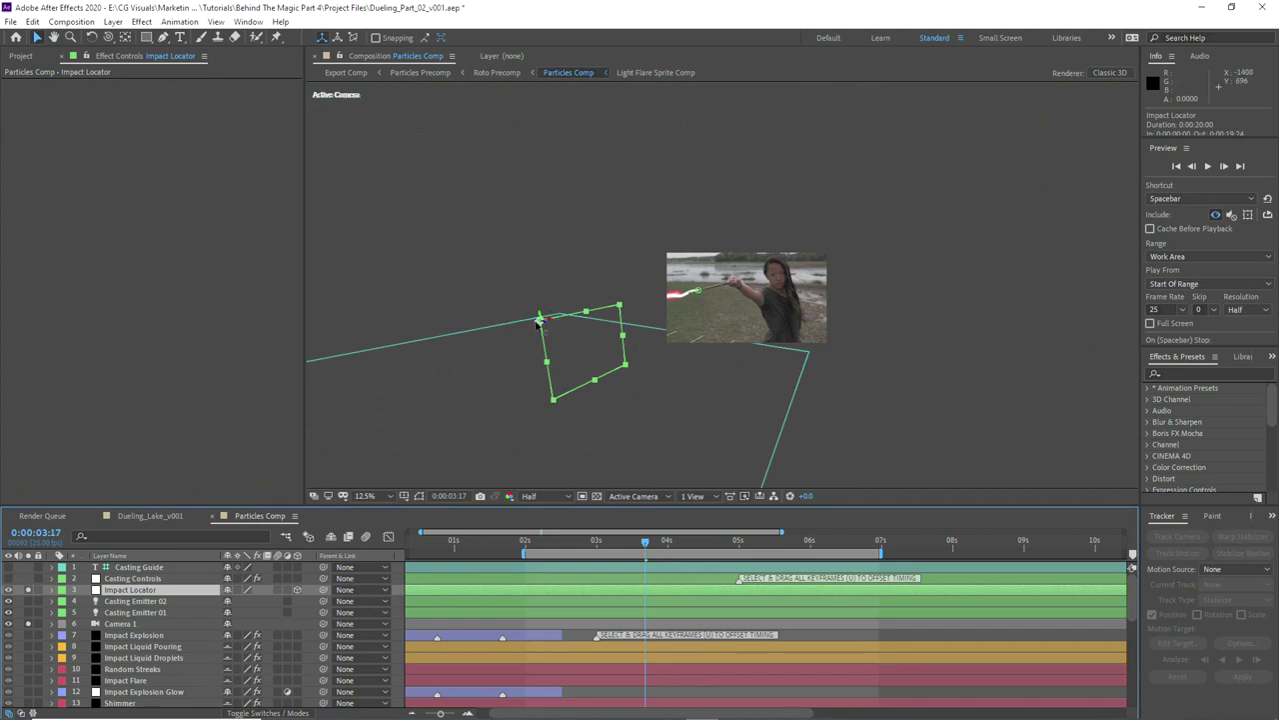
{"action": "left_click_drag", "start_coordinate": [532, 331], "coordinate": [390, 436]}
{"action": "scroll", "coordinate": [626, 308], "scroll_direction": "down", "scroll_amount": 1}
{"action": "scroll", "coordinate": [704, 293], "scroll_direction": "up", "scroll_amount": 6}
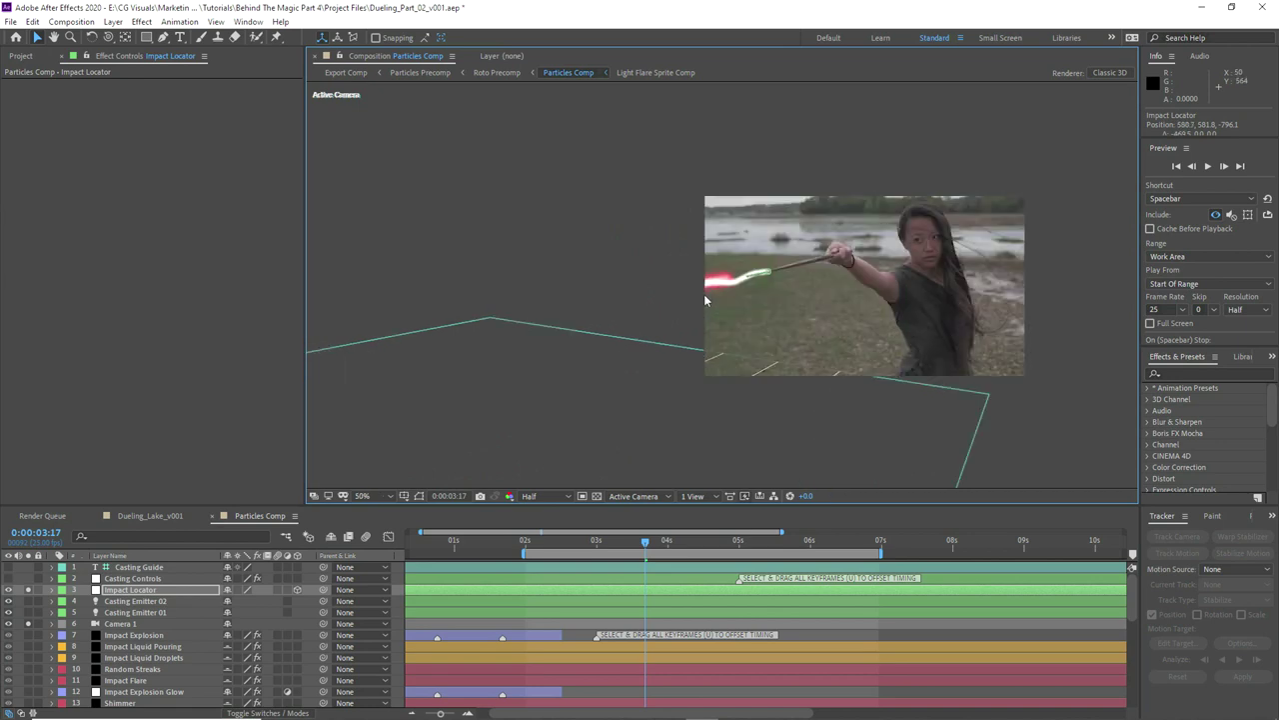
{"action": "left_click_drag", "start_coordinate": [679, 314], "coordinate": [468, 362]}
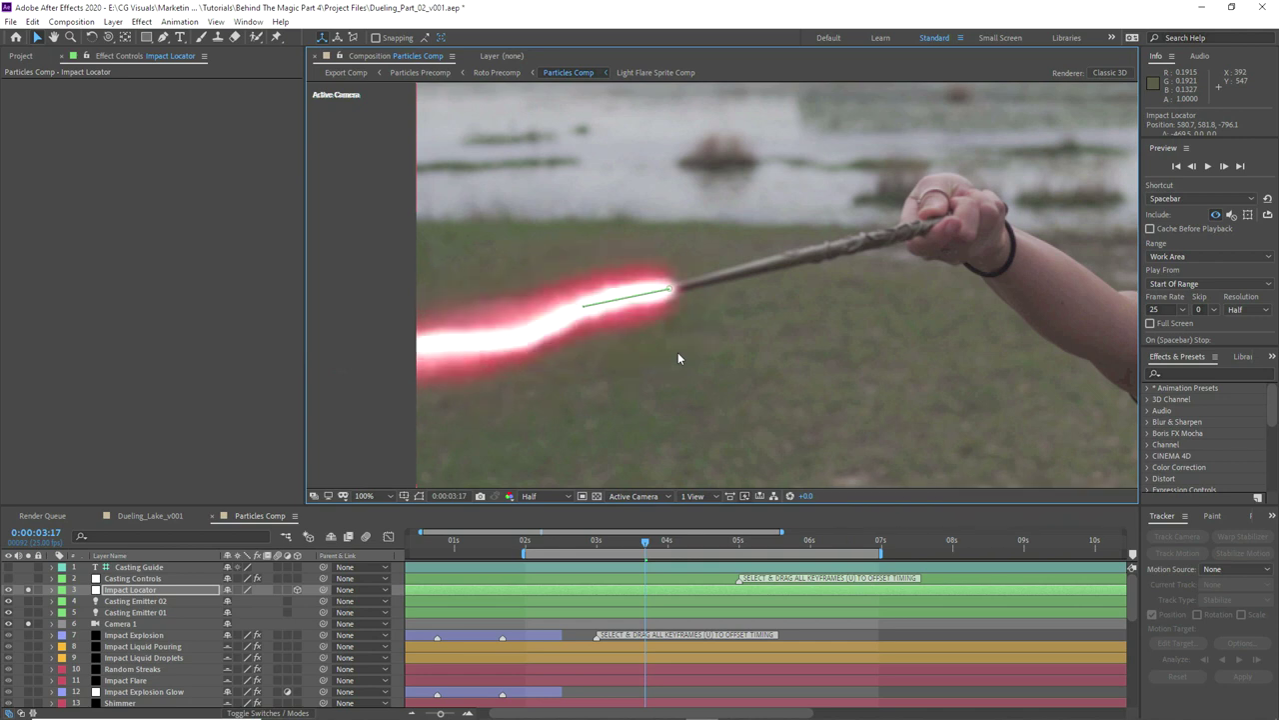
{"action": "scroll", "coordinate": [678, 352], "scroll_direction": "down", "scroll_amount": 1}
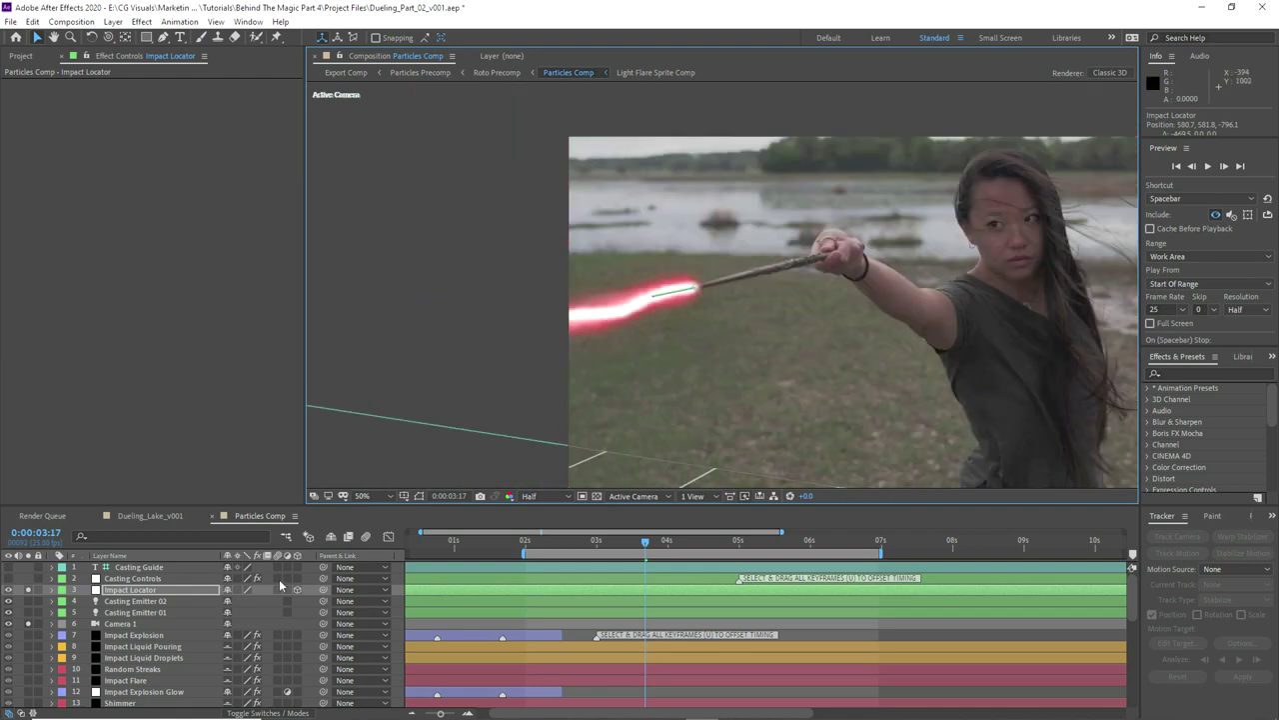
Step: Solo the Expelliarmus Beam, Wand, Sparks, Floating Sparks and Liquid layers, unsolo the lake footage, and set the preview to full resolution
{"action": "scroll", "coordinate": [137, 635], "scroll_direction": "down", "scroll_amount": 4}
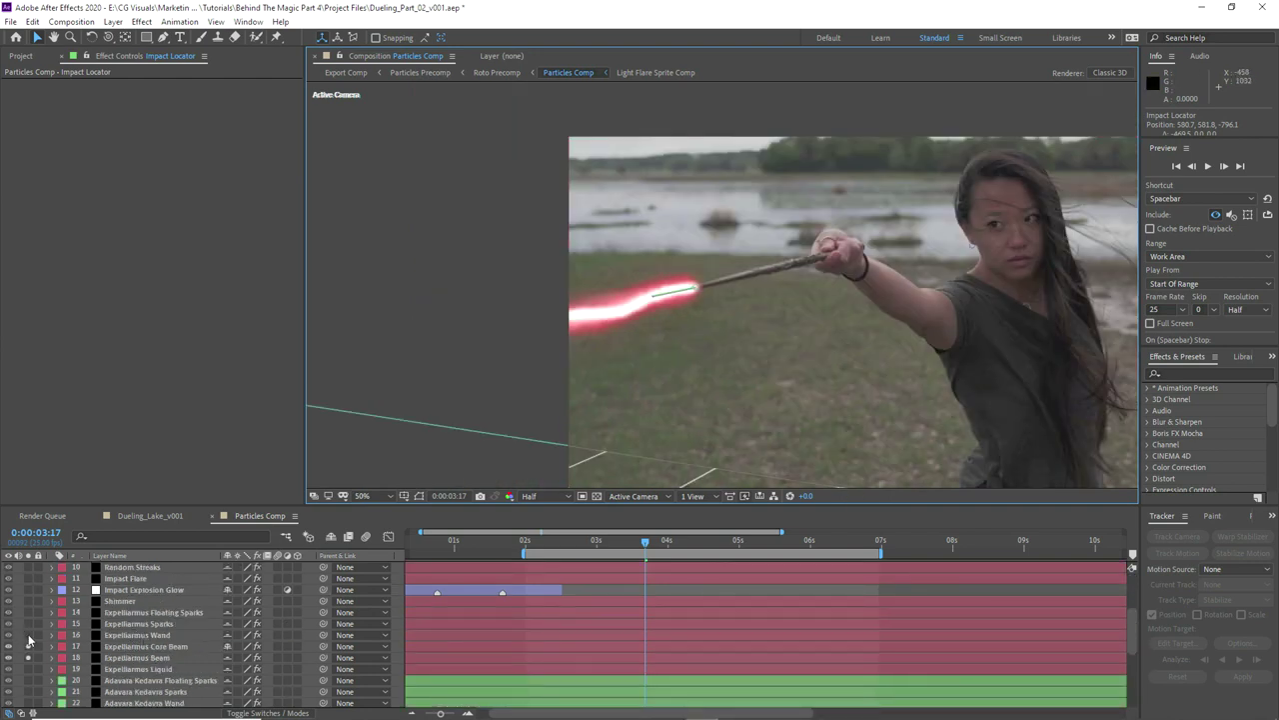
{"action": "scroll", "coordinate": [650, 333], "scroll_direction": "up", "scroll_amount": 2}
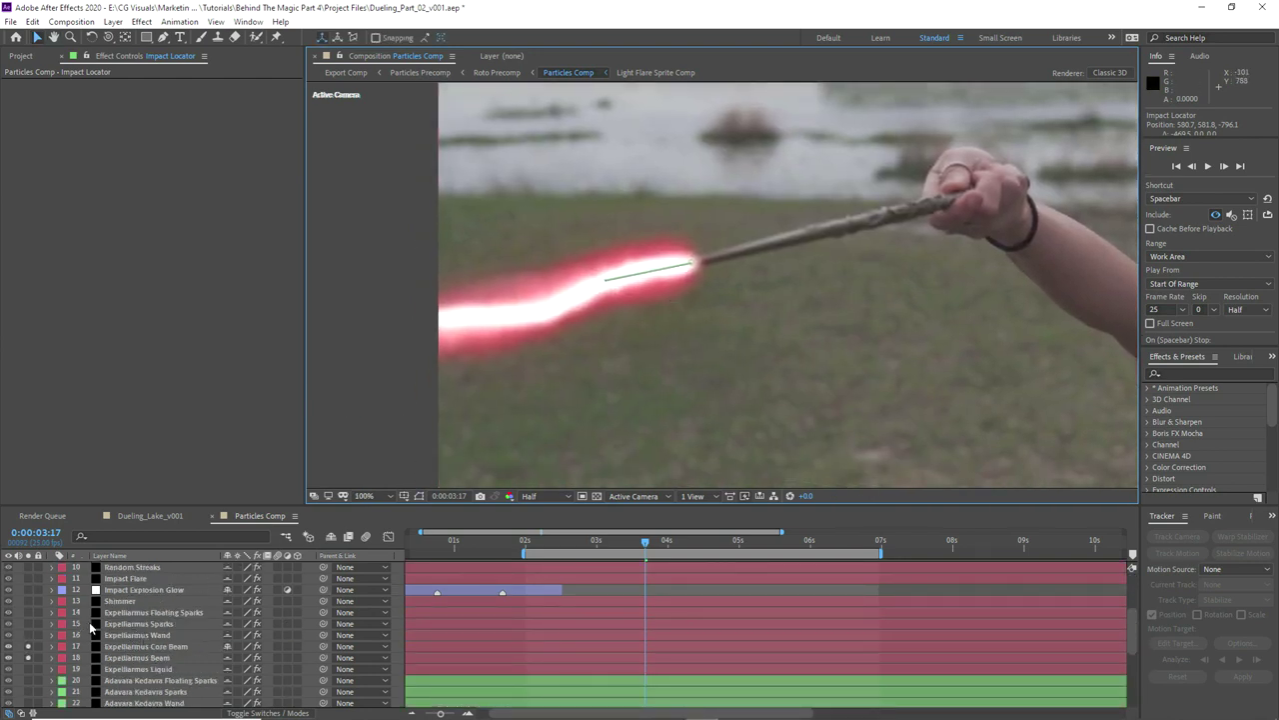
{"action": "left_click", "coordinate": [88, 637]}
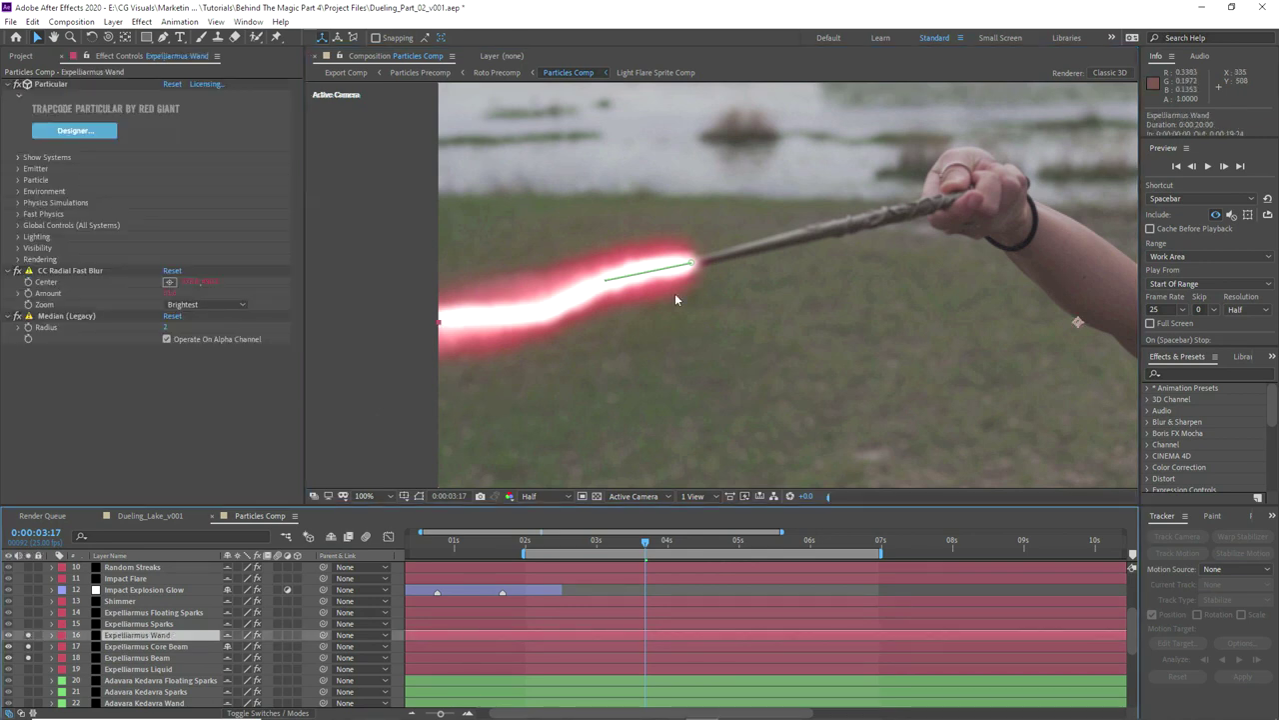
{"action": "left_click", "coordinate": [114, 624]}
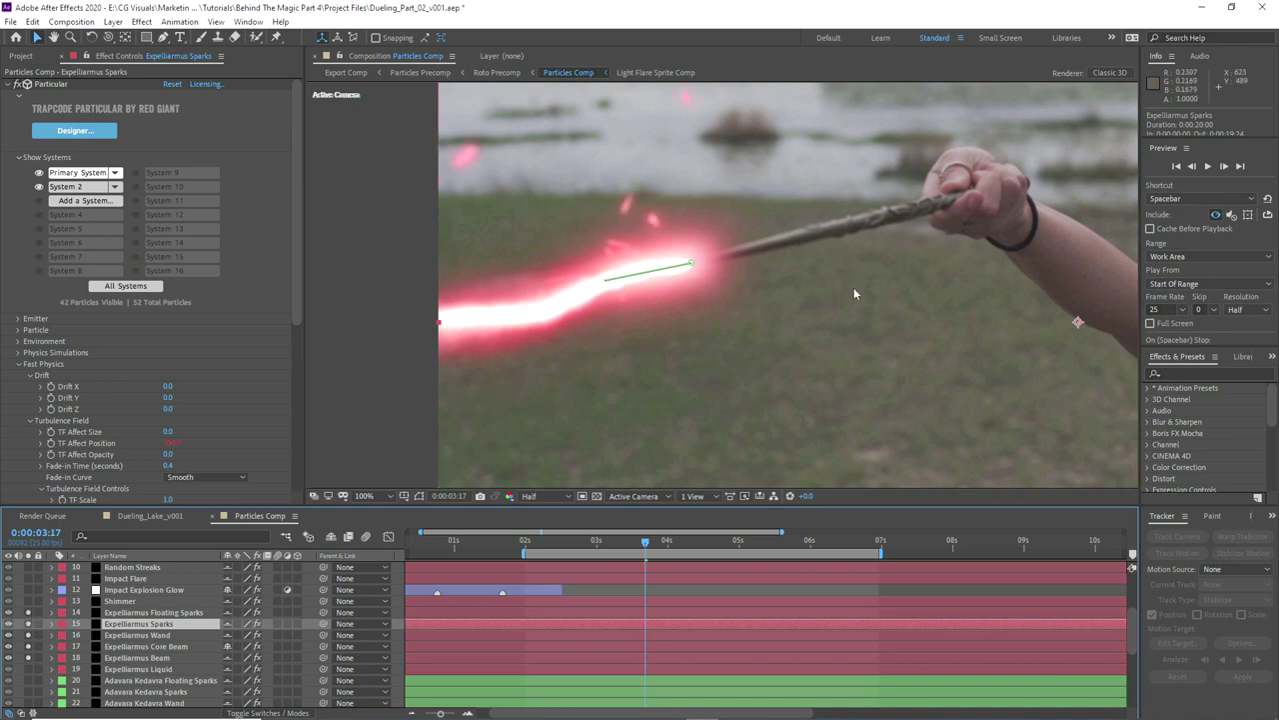
{"action": "key", "text": "comma"}
{"action": "key", "text": "comma"}
{"action": "left_click_drag", "start_coordinate": [907, 287], "coordinate": [719, 246]}
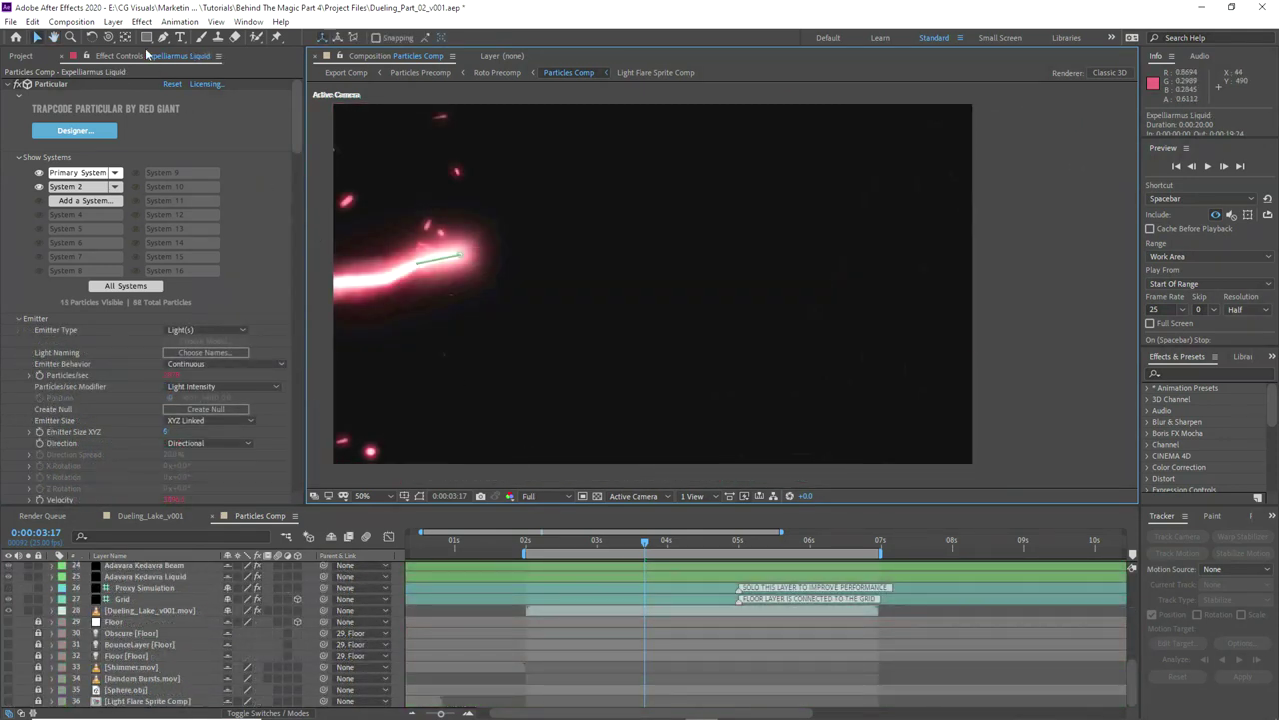
Step: Add Particles Comp to the render queue and set its output module to QuickTime with RGB + Alpha channels and audio output off
{"action": "left_click", "coordinate": [71, 21]}
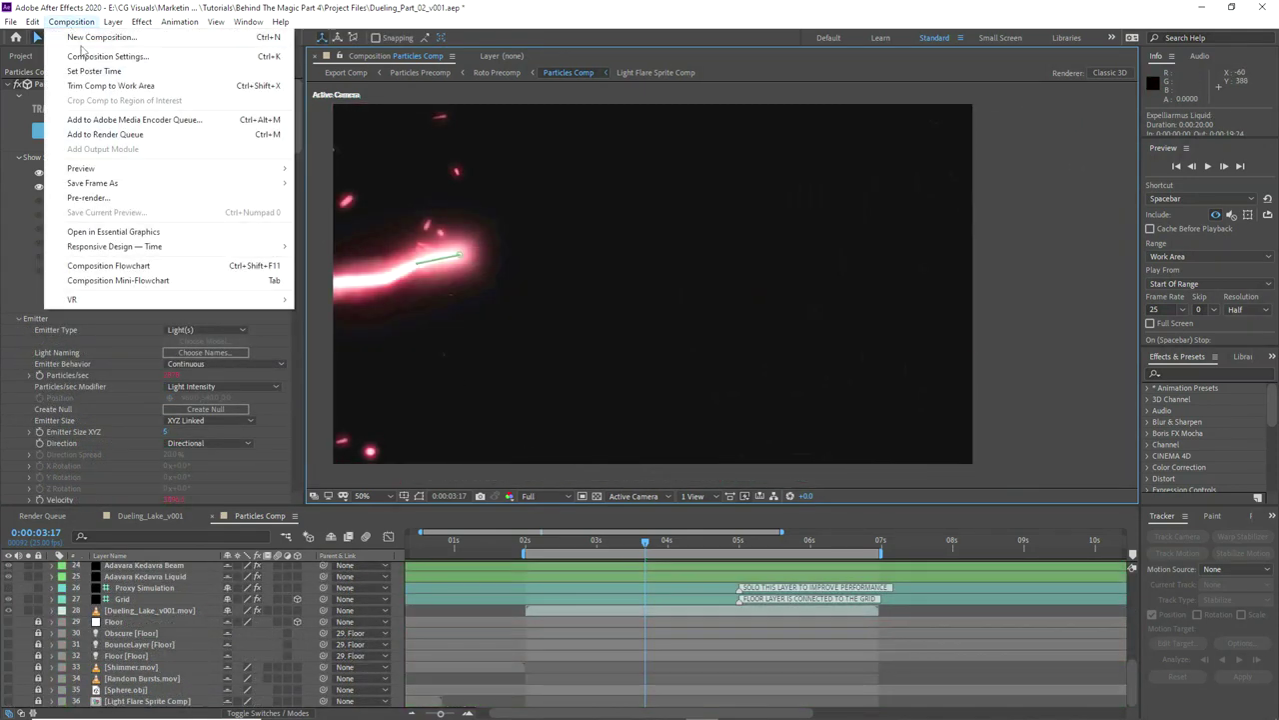
{"action": "left_click", "coordinate": [106, 134]}
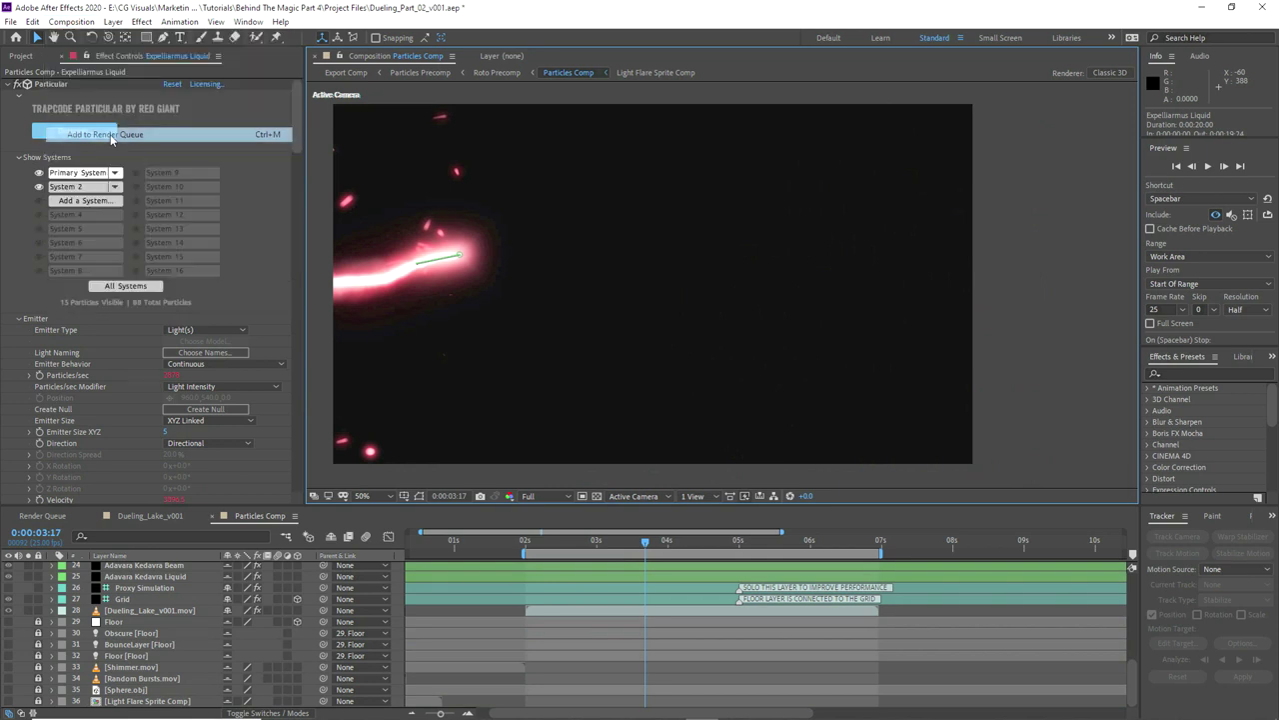
{"action": "left_click", "coordinate": [114, 605]}
{"action": "left_click", "coordinate": [722, 204]}
{"action": "left_click", "coordinate": [707, 355]}
{"action": "left_click", "coordinate": [709, 266]}
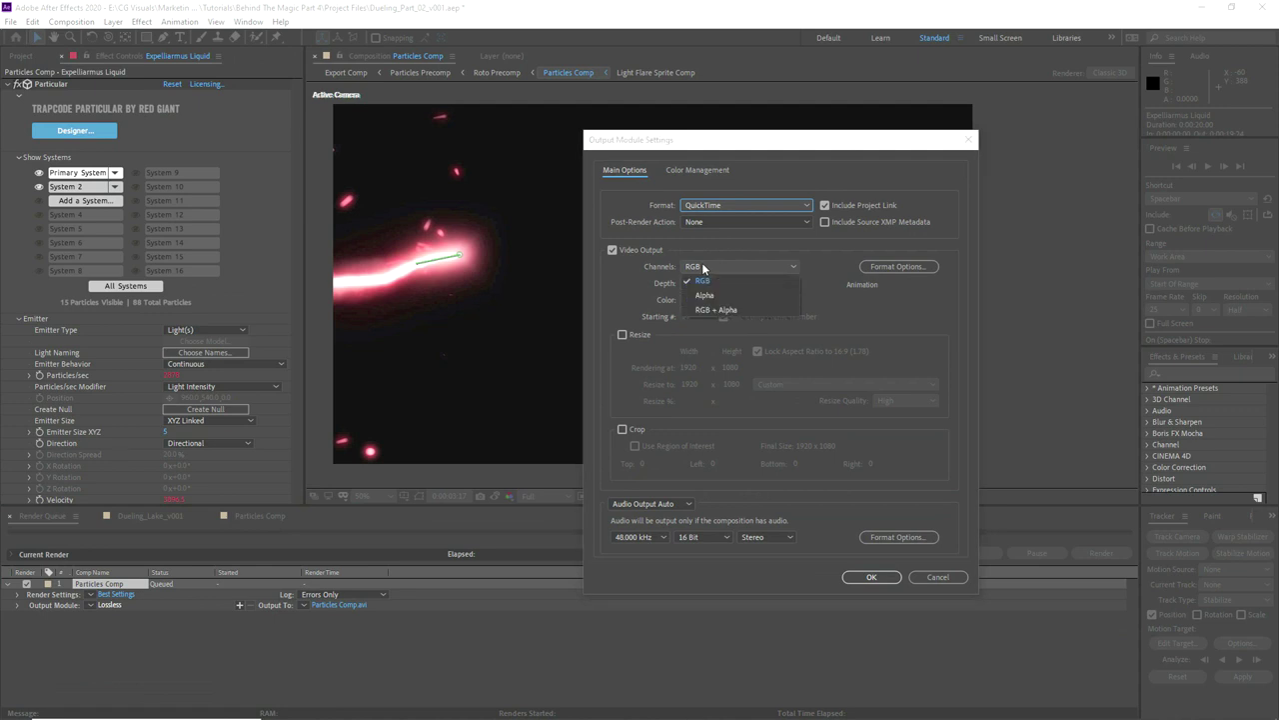
{"action": "left_click", "coordinate": [706, 306]}
{"action": "left_click", "coordinate": [650, 503]}
{"action": "left_click", "coordinate": [648, 531]}
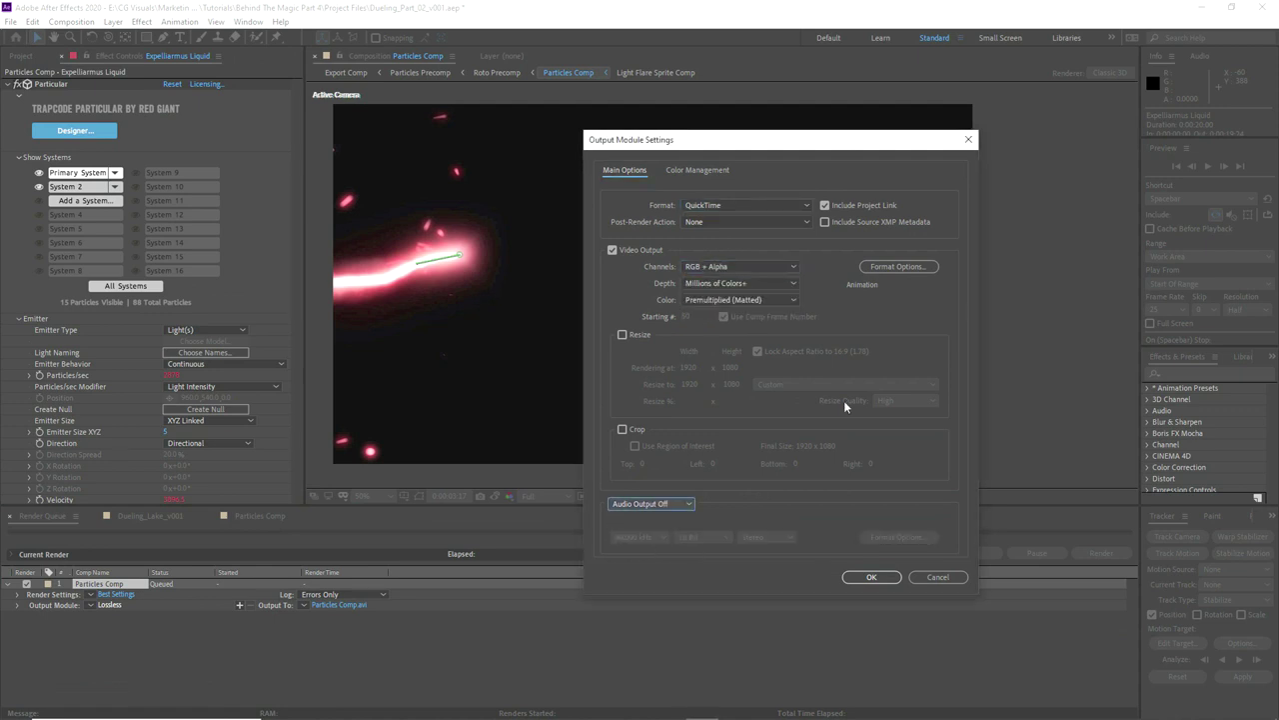
Step: Use the Animation video codec for the QuickTime output and apply the output module settings
{"action": "left_click", "coordinate": [866, 267]}
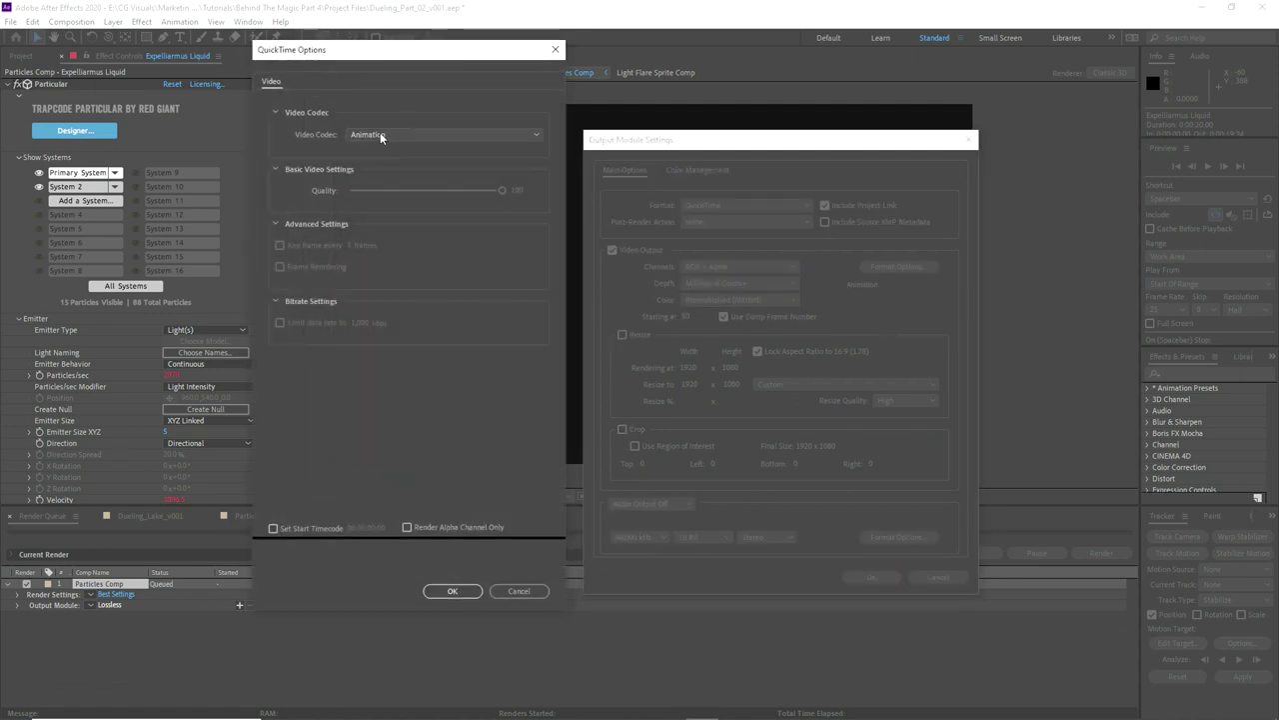
{"action": "left_click", "coordinate": [380, 134]}
{"action": "left_click", "coordinate": [452, 591]}
{"action": "left_click", "coordinate": [452, 591]}
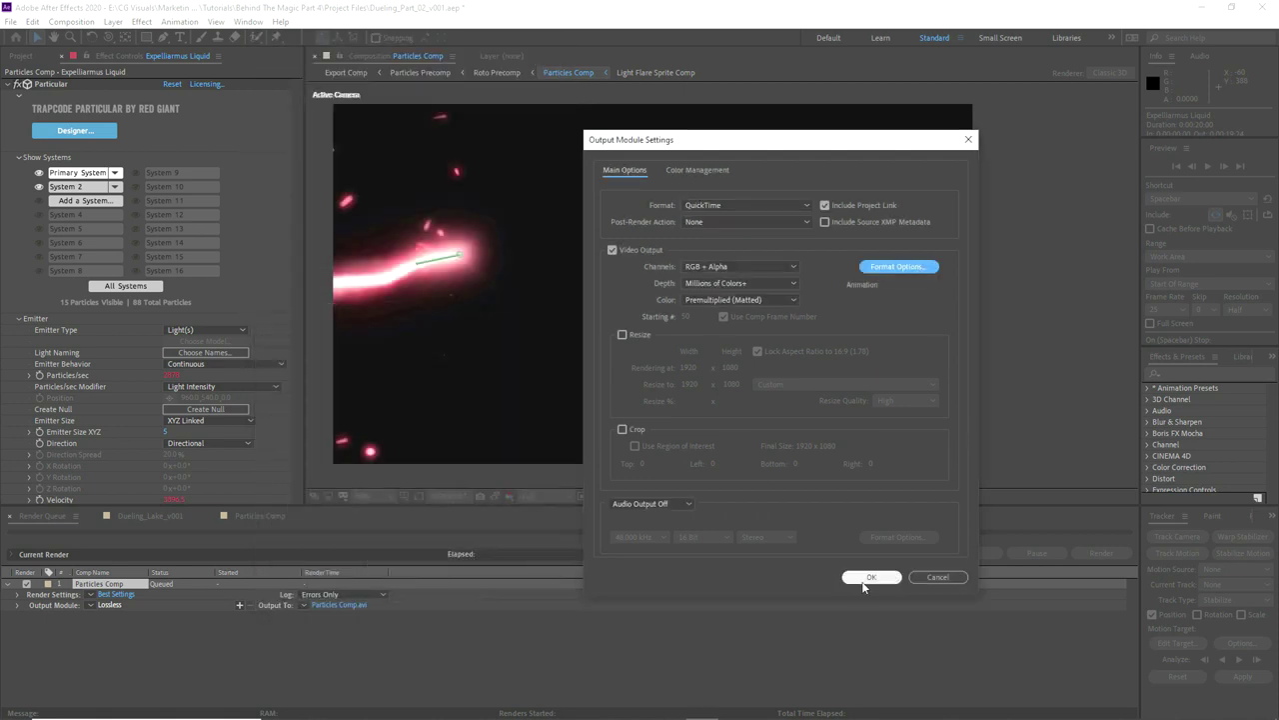
{"action": "left_click", "coordinate": [871, 577]}
Step: Save the output as Dueling_Asset_02_v001 in the Renders folder and start the render
{"action": "left_click", "coordinate": [340, 605]}
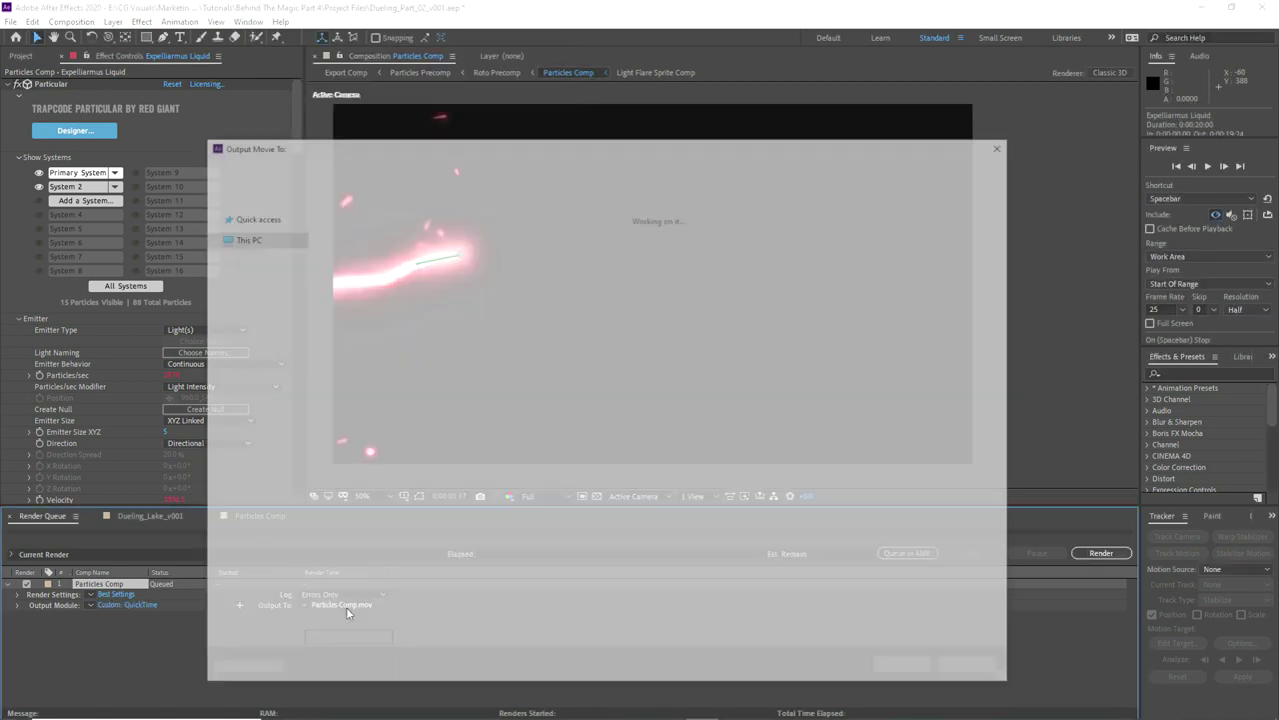
{"action": "type", "text": "Dueling_Asset_02_v001"}
{"action": "left_click", "coordinate": [908, 671]}
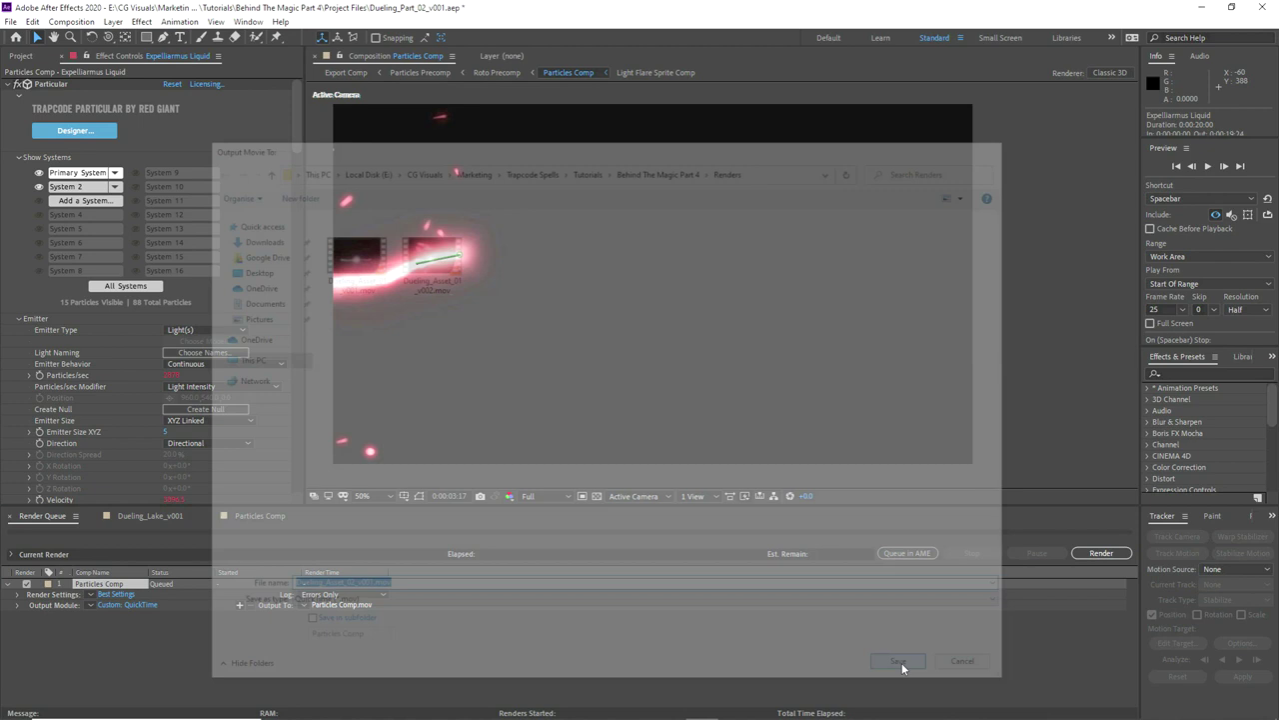
{"action": "left_click", "coordinate": [1101, 553]}
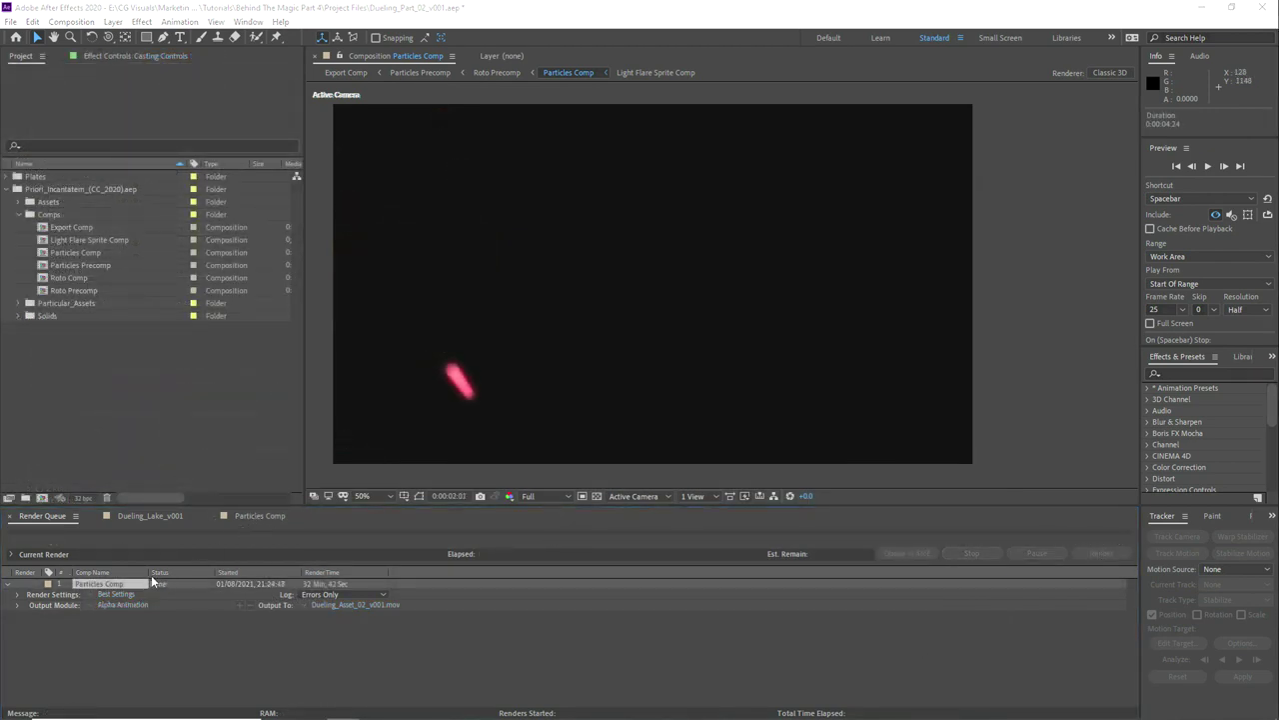
Step: Import the rendered Dueling_Asset_02_v001.mov into the project and add it to Particles Comp above Casting Controls
{"action": "left_click", "coordinate": [257, 516]}
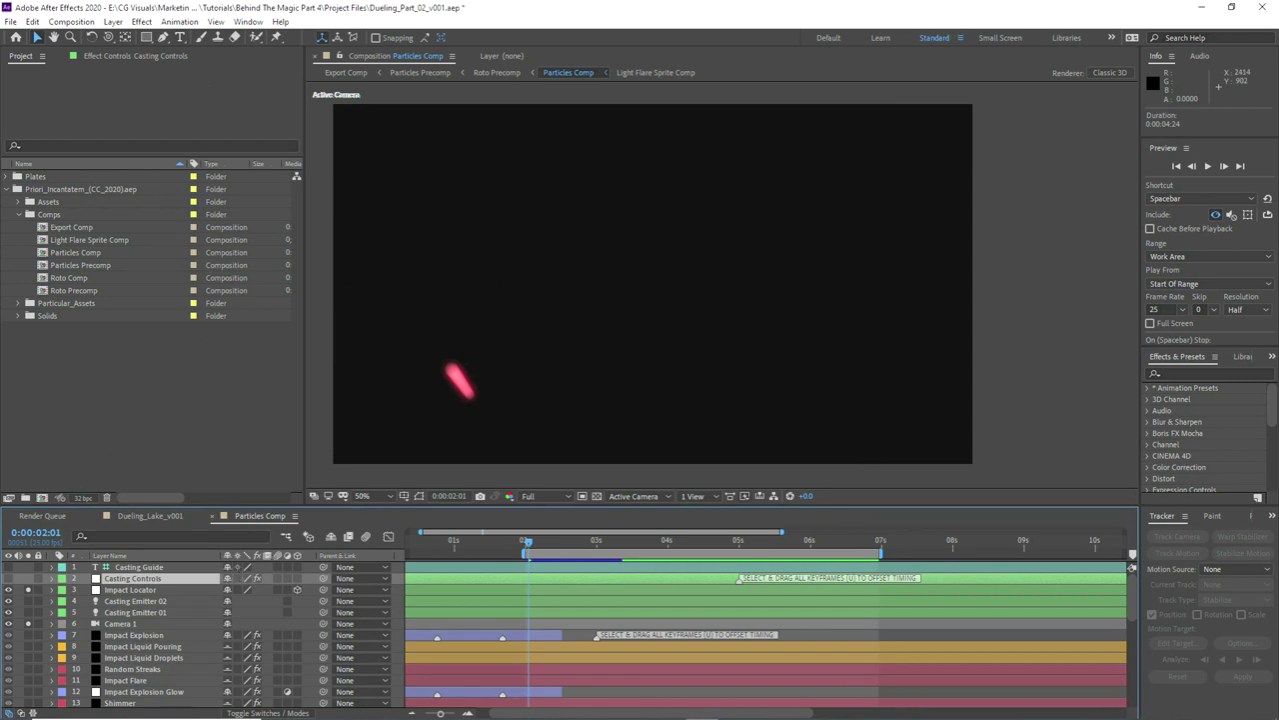
{"action": "left_click_drag", "start_coordinate": [391, 385], "coordinate": [80, 367]}
{"action": "left_click", "coordinate": [7, 202]}
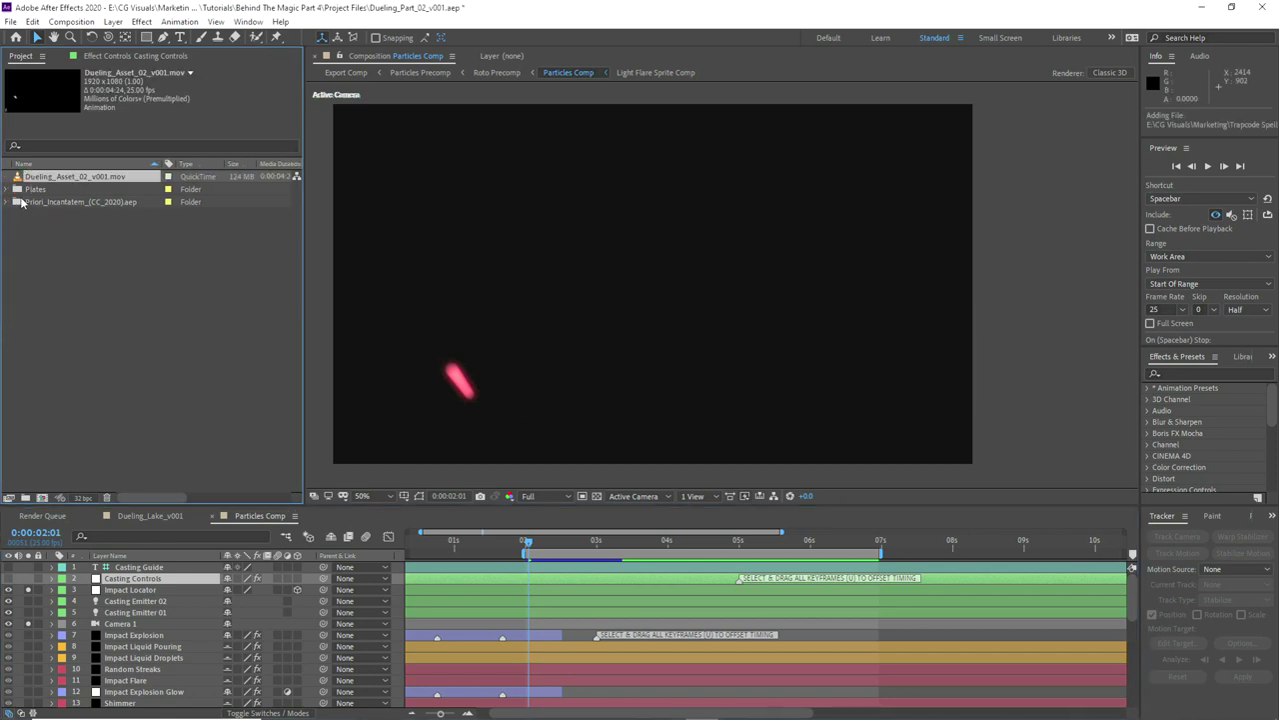
{"action": "left_click_drag", "start_coordinate": [45, 183], "coordinate": [122, 580]}
Step: Solo Dueling_Asset_02_v001.mov, hide the shy layers, and shift both the clip and the work area to the start of the composition
{"action": "scroll", "coordinate": [29, 615], "scroll_direction": "down", "scroll_amount": 3}
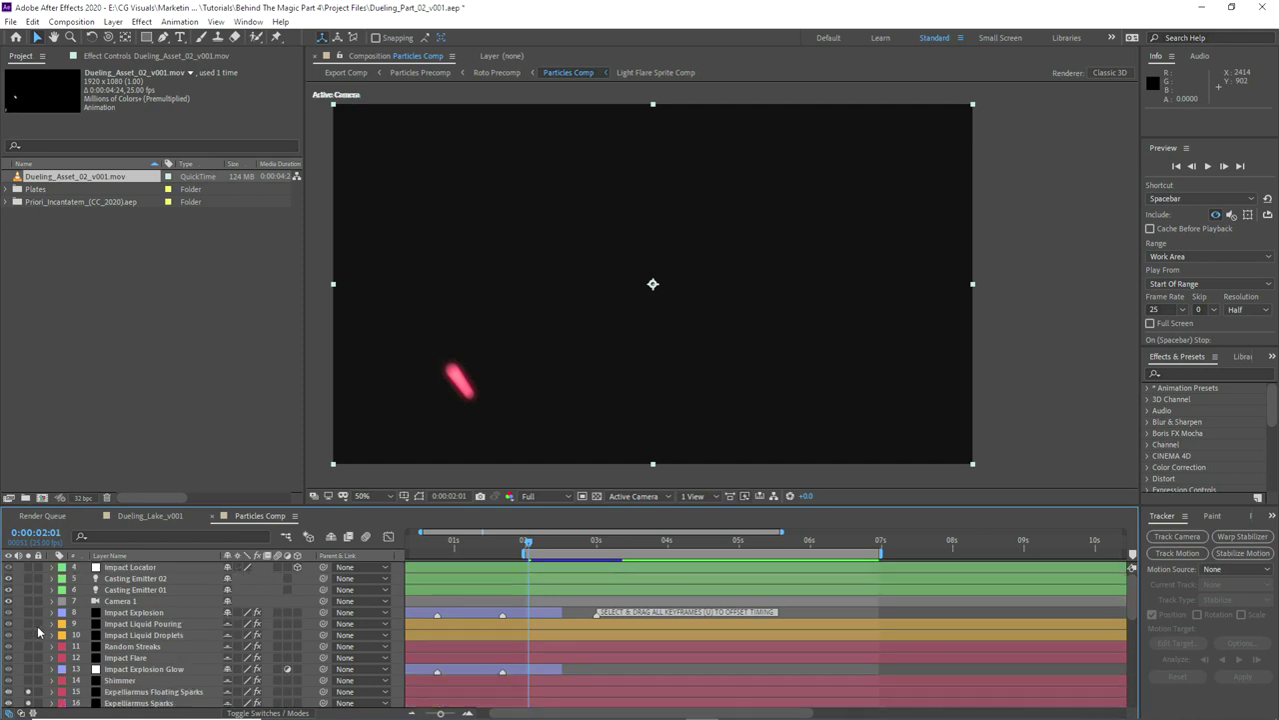
{"action": "scroll", "coordinate": [29, 666], "scroll_direction": "down", "scroll_amount": 5}
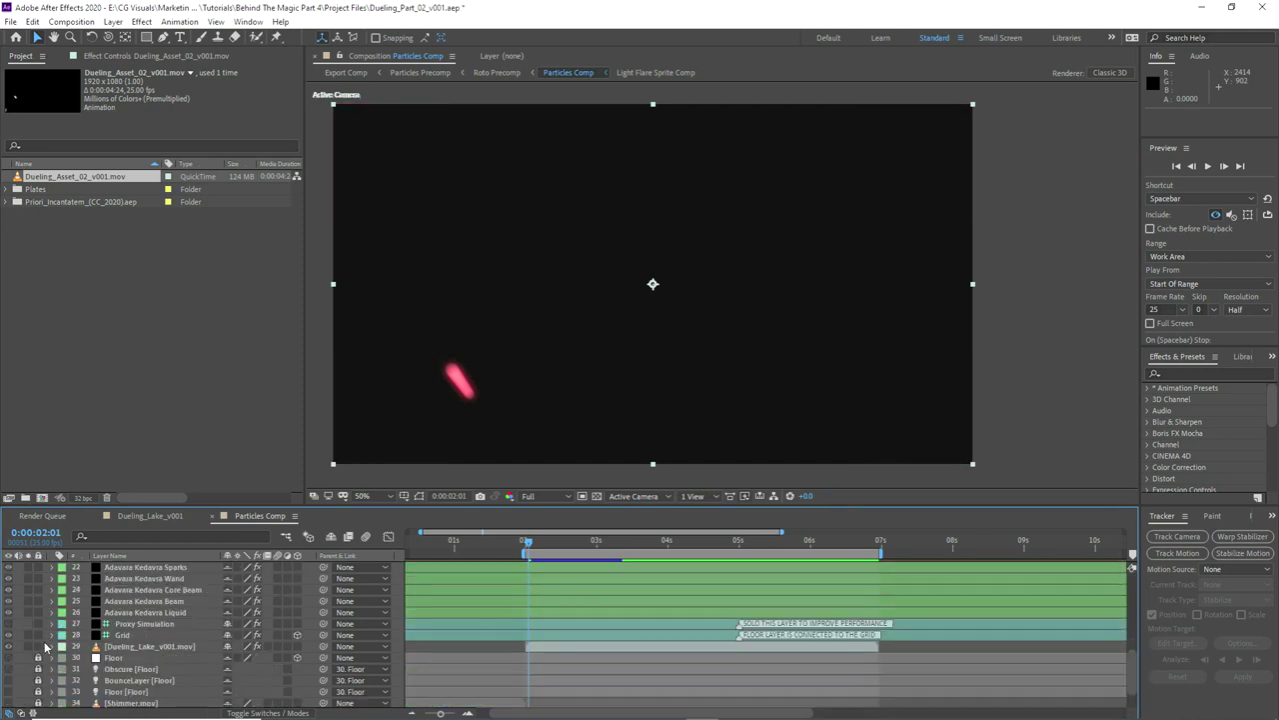
{"action": "left_click", "coordinate": [333, 537]}
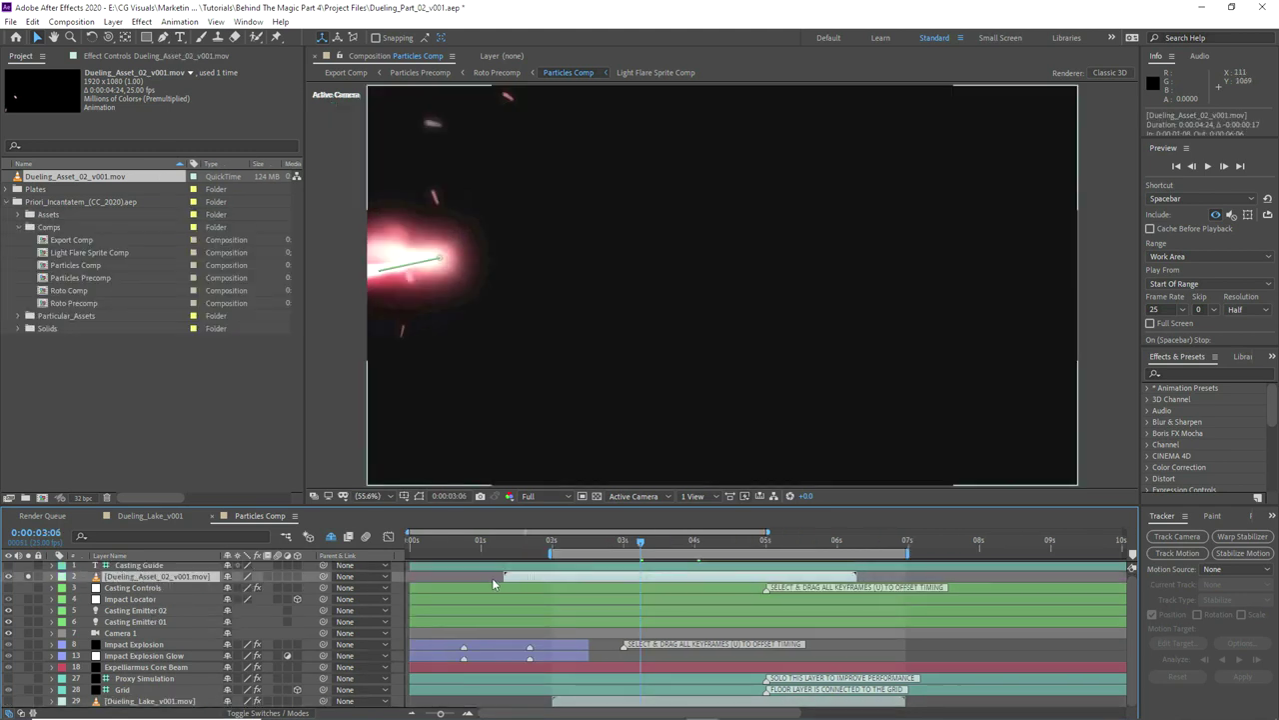
{"action": "key", "text": "space"}
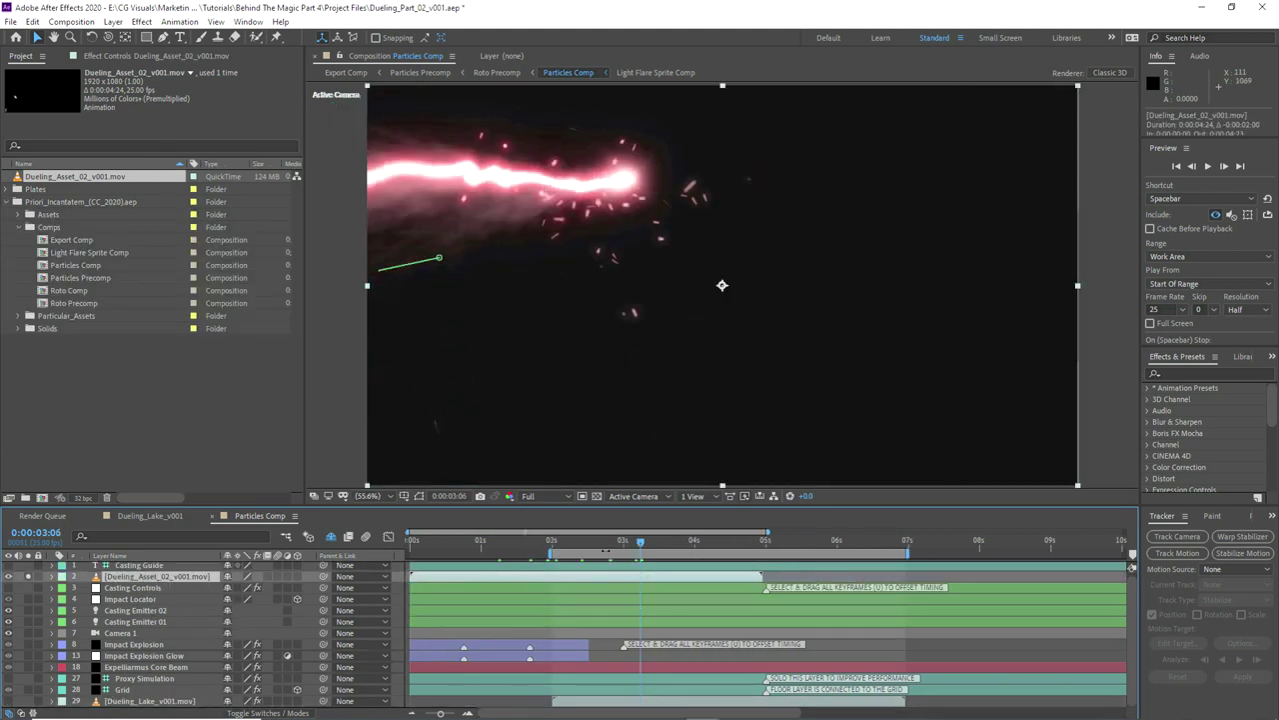
{"action": "left_click_drag", "start_coordinate": [605, 550], "coordinate": [353, 553]}
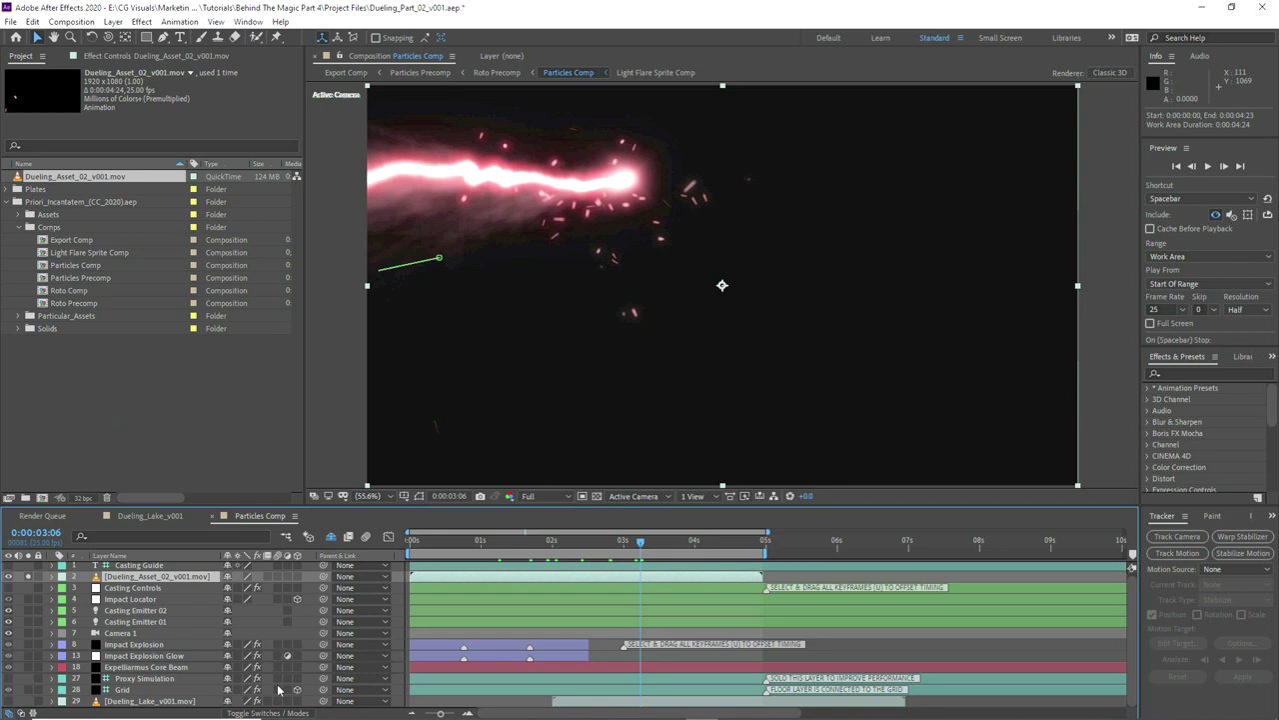
Step: Copy the Dueling_Lake_v001.mov layer from Particles Comp into Export Comp
{"action": "left_click", "coordinate": [163, 702]}
{"action": "key", "text": "ctrl+c"}
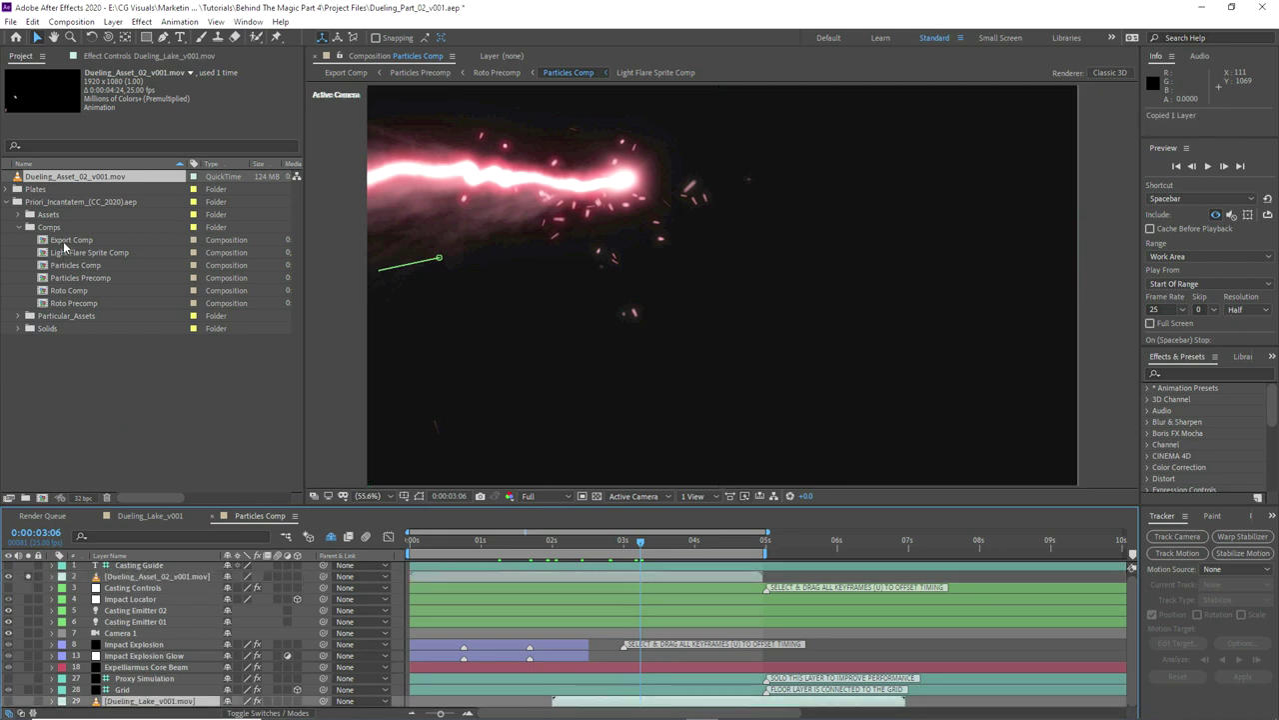
{"action": "double_click", "coordinate": [66, 240]}
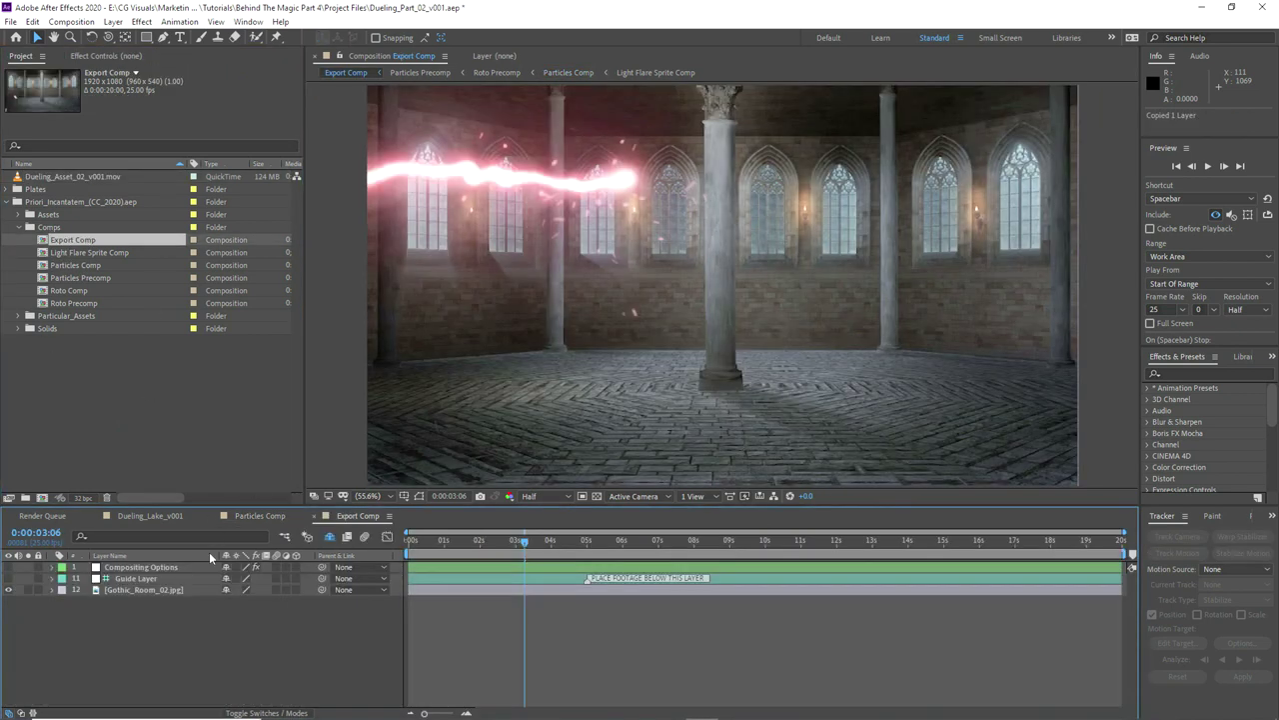
{"action": "key", "text": "ctrl+v"}
Step: Place Dueling_Lake_v001.mov directly below Guide Layer, make it visible, and align its start with the beginning of Export Comp
{"action": "left_click_drag", "start_coordinate": [140, 566], "coordinate": [126, 600]}
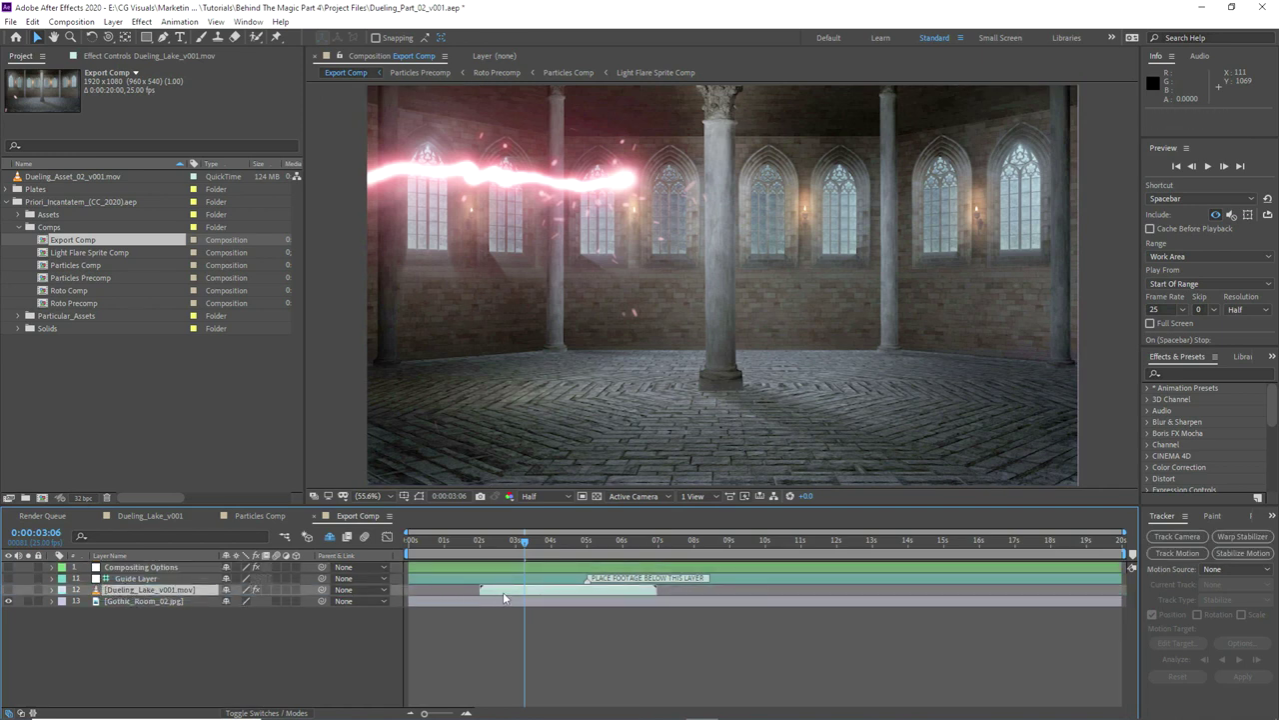
{"action": "left_click", "coordinate": [9, 590]}
{"action": "left_click_drag", "start_coordinate": [494, 590], "coordinate": [422, 593]}
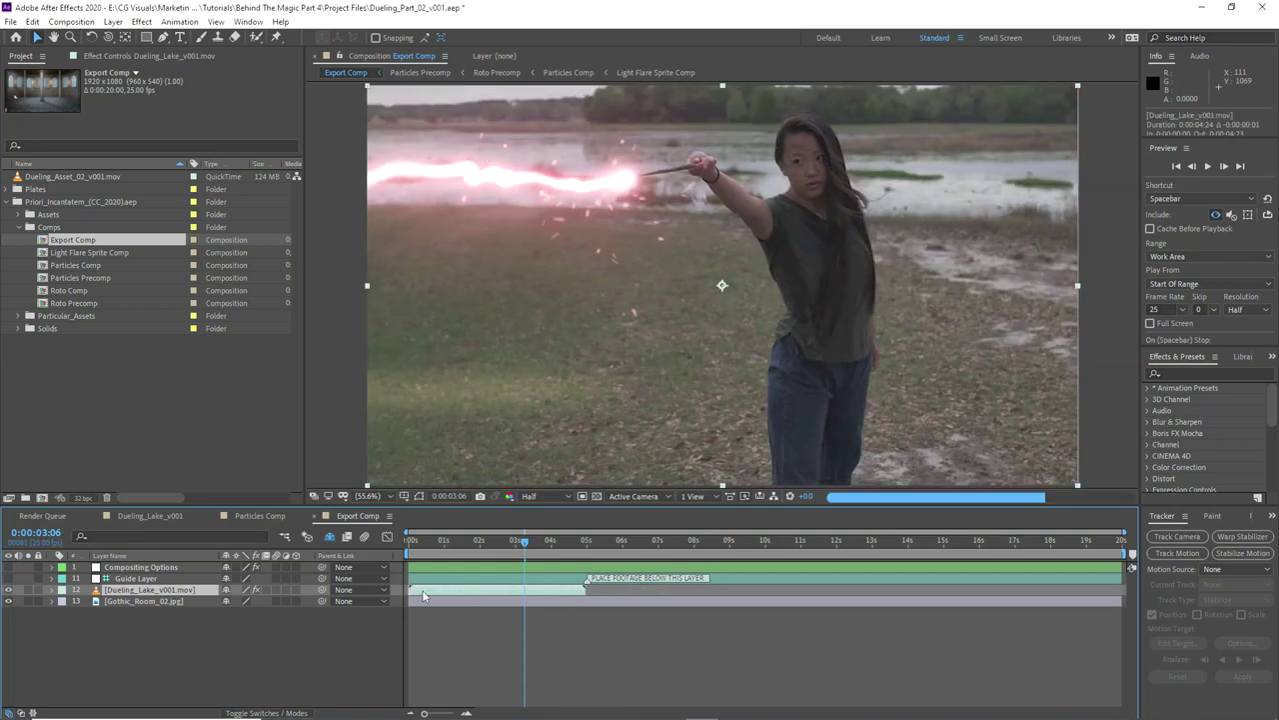
Step: In the footage's Curves effect, raise the RGB white point and midtones and slightly adjust the red and blue channel curves
{"action": "left_click", "coordinate": [147, 57]}
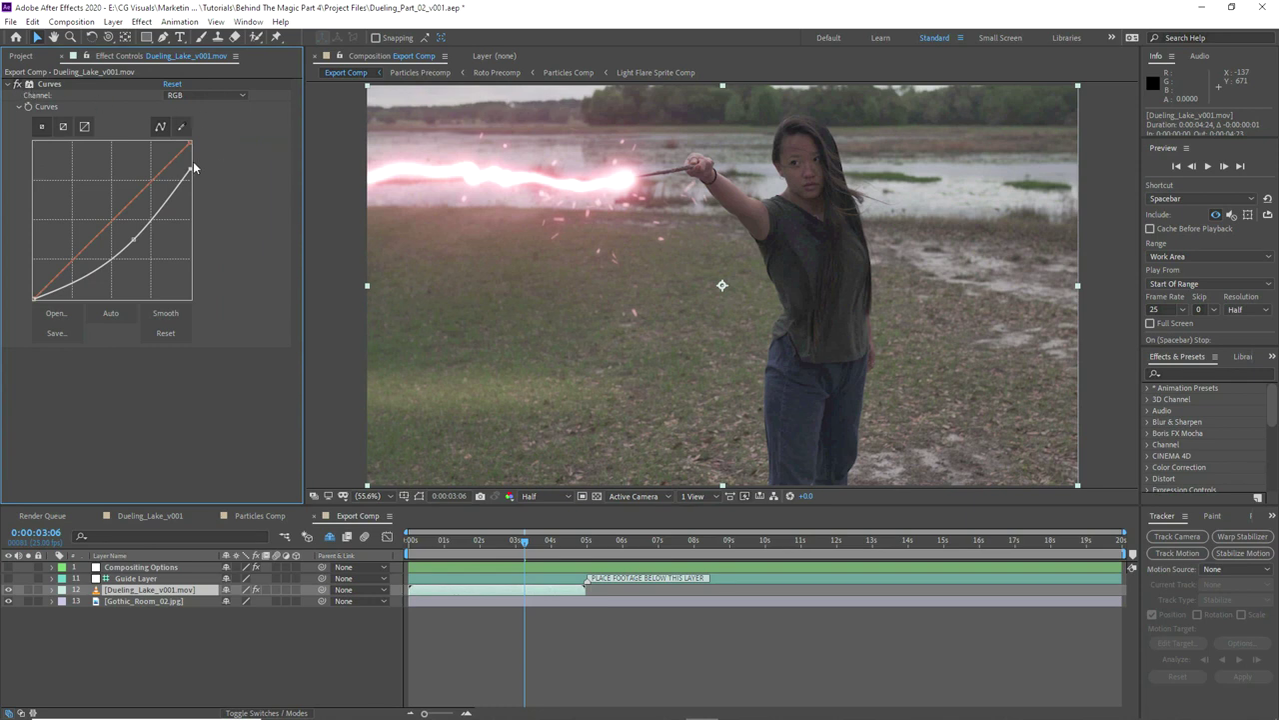
{"action": "left_click_drag", "start_coordinate": [190, 168], "coordinate": [198, 138]}
{"action": "mouse_move", "coordinate": [133, 239]}
{"action": "left_mouse_down"}
{"action": "mouse_move", "coordinate": [123, 223]}
{"action": "mouse_move", "coordinate": [131, 230]}
{"action": "left_mouse_up"}
{"action": "left_click", "coordinate": [205, 95]}
{"action": "left_click", "coordinate": [200, 124]}
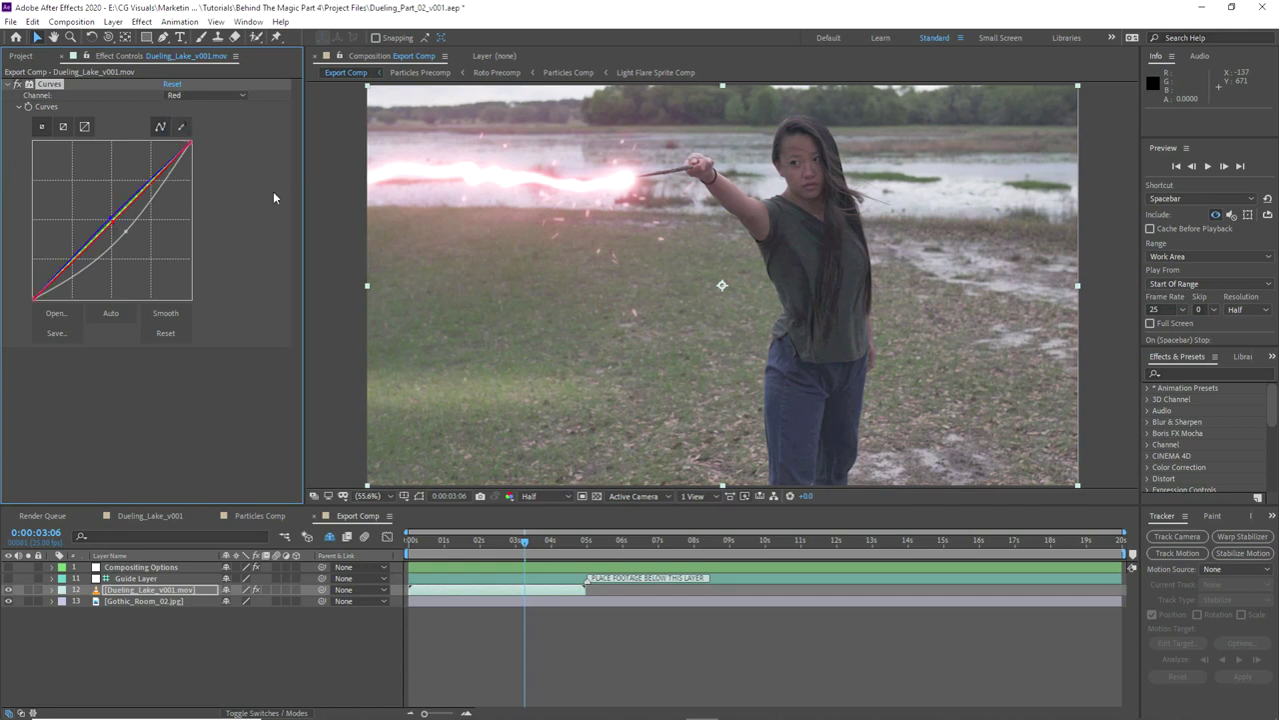
Step: Trim the work area to the lake footage and, in Compositing Options, set Distortion Strength to 0 and Environment Lighting Distance to about -391
{"action": "key", "text": "ctrl+alt+b"}
{"action": "left_click", "coordinate": [108, 569]}
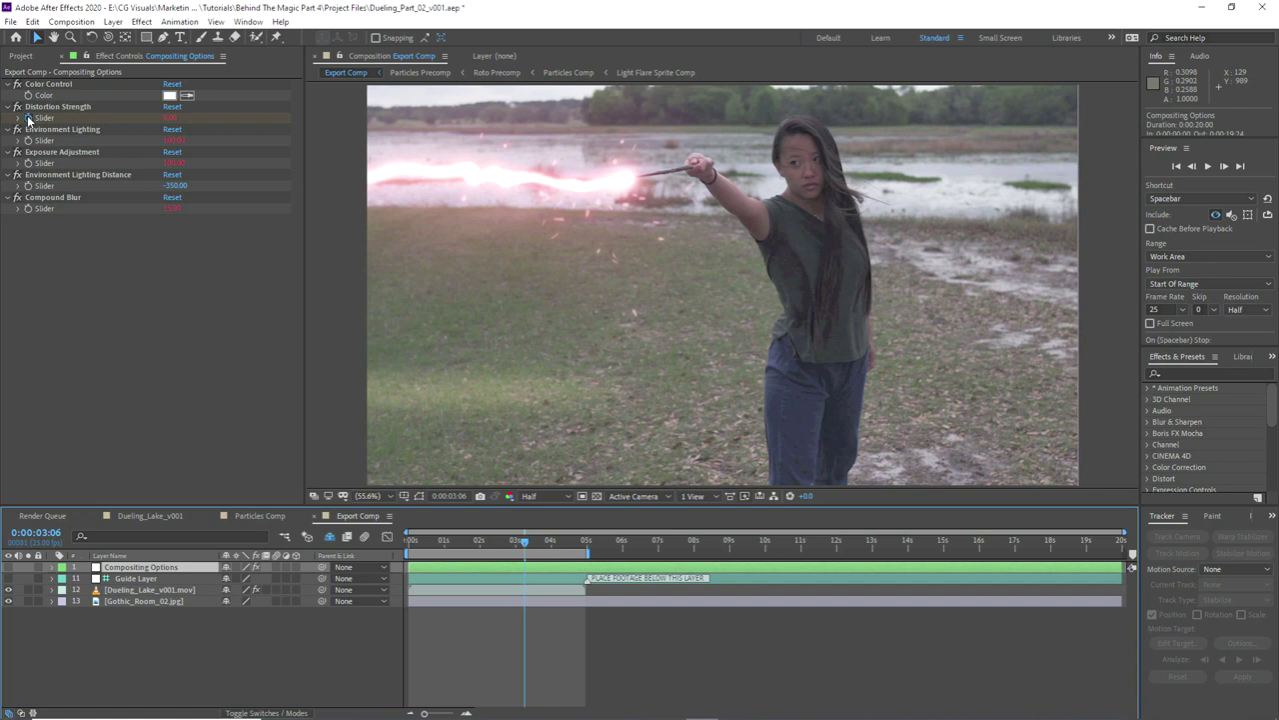
{"action": "left_click", "coordinate": [55, 106]}
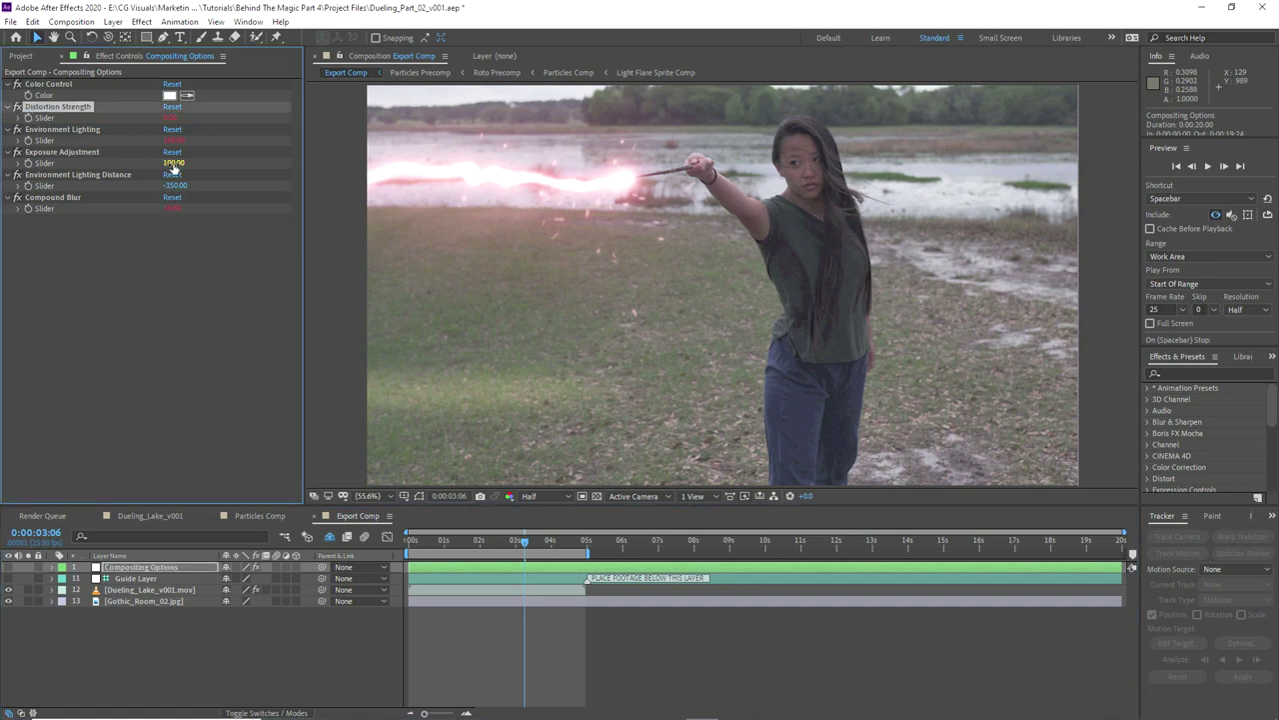
{"action": "type", "text": "0"}
{"action": "key", "text": "Return"}
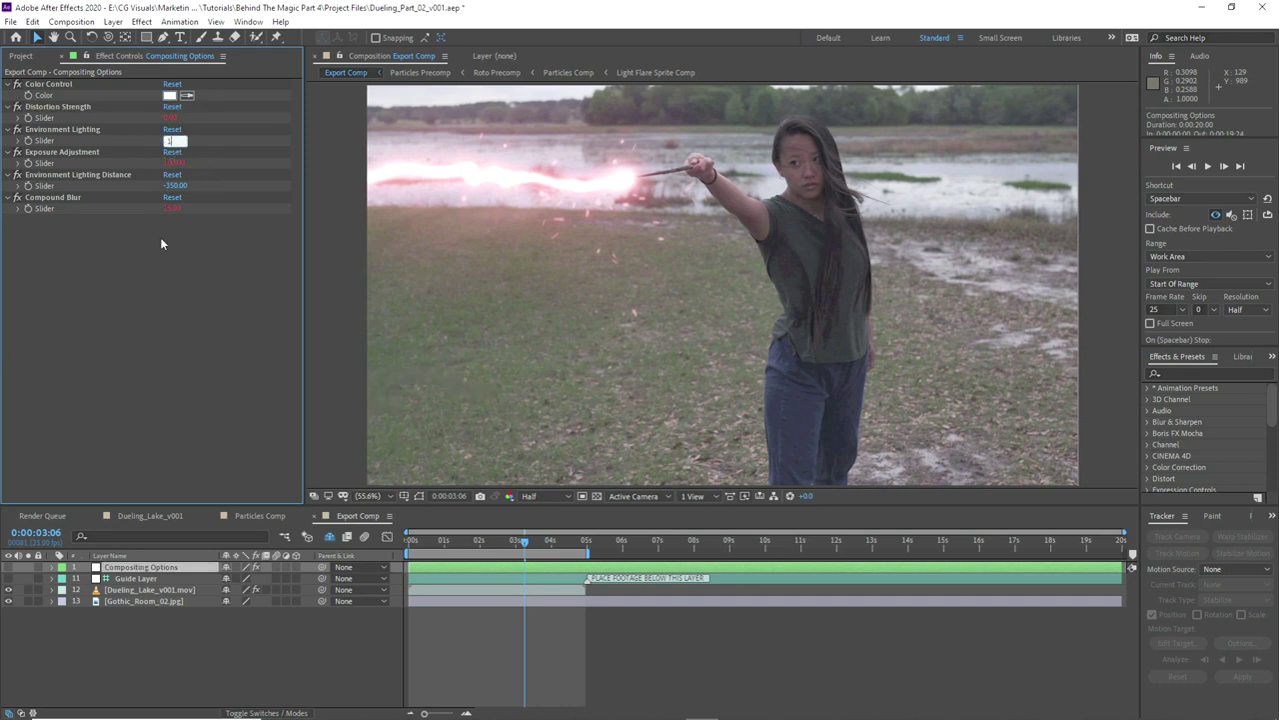
{"action": "key", "text": "Return"}
{"action": "left_click_drag", "start_coordinate": [178, 186], "coordinate": [10, 213]}
{"action": "left_click_drag", "start_coordinate": [122, 198], "coordinate": [173, 209]}
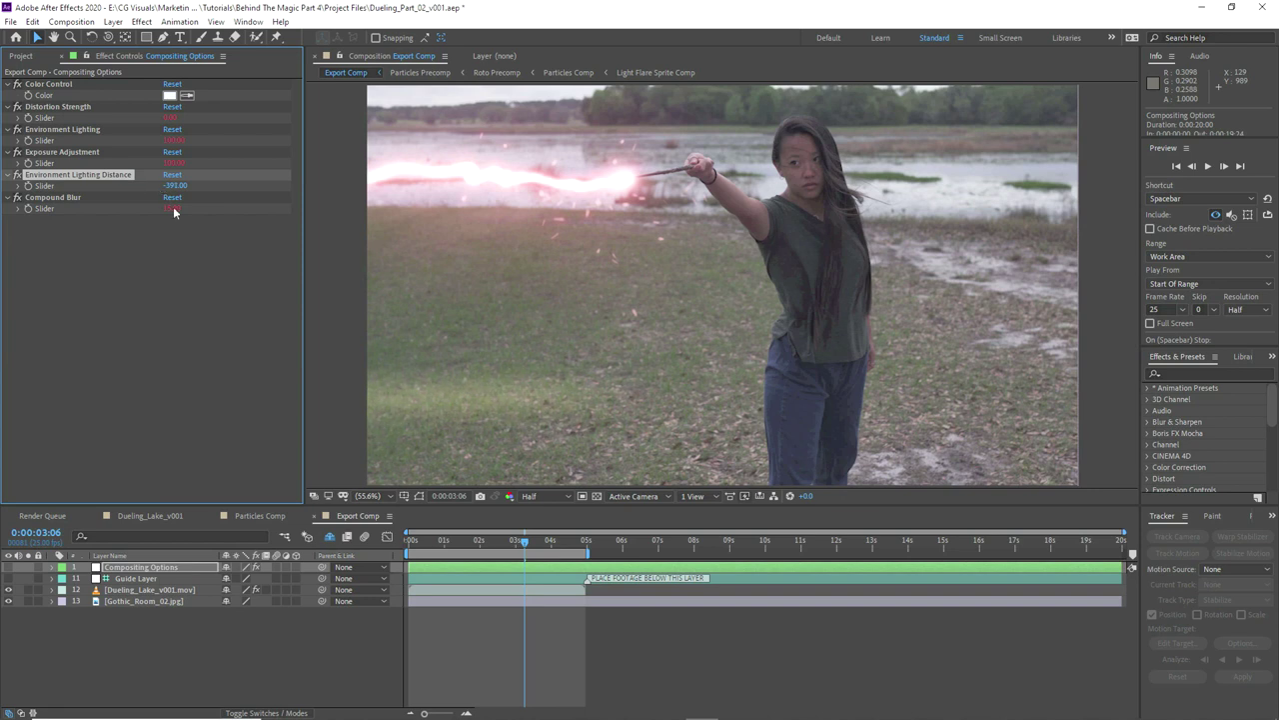
Step: Reveal the shy layers, solo the Alpha Matte above Scene Lighting together with Dueling_Lake_v001.mov, and select that matte
{"action": "left_click", "coordinate": [330, 538]}
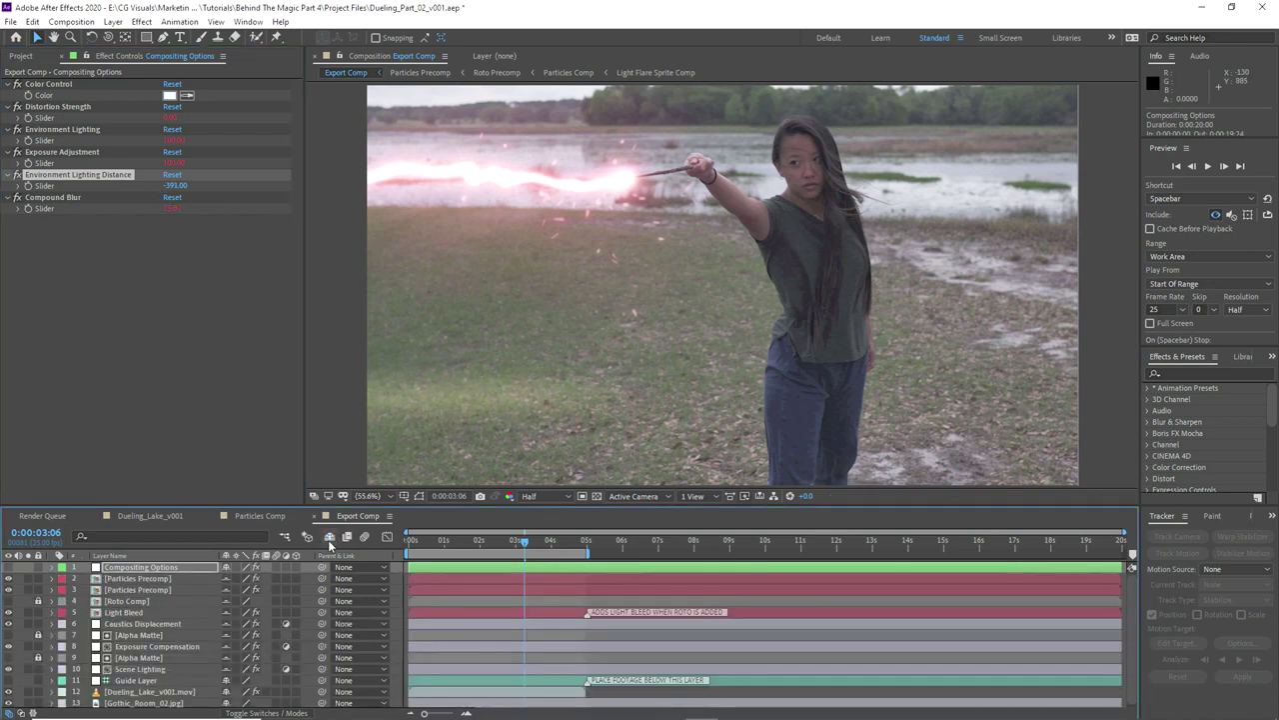
{"action": "left_click", "coordinate": [28, 666]}
{"action": "left_click", "coordinate": [28, 666]}
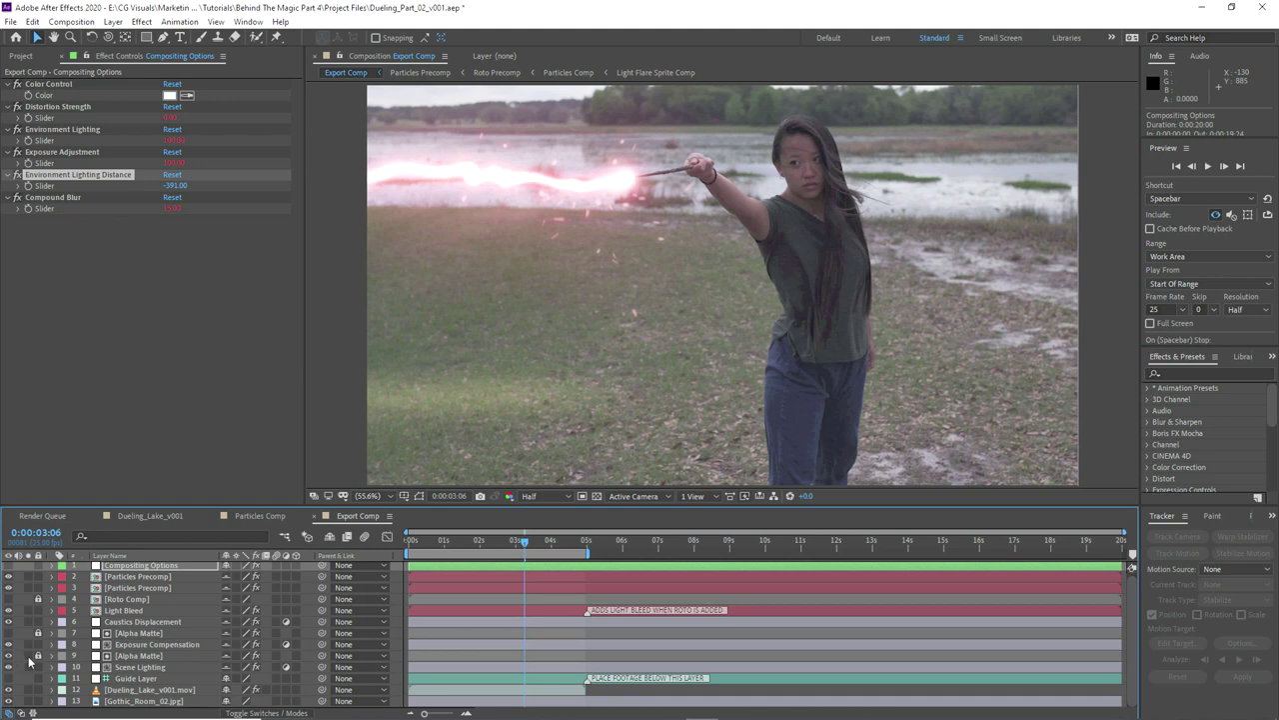
{"action": "left_click", "coordinate": [28, 656]}
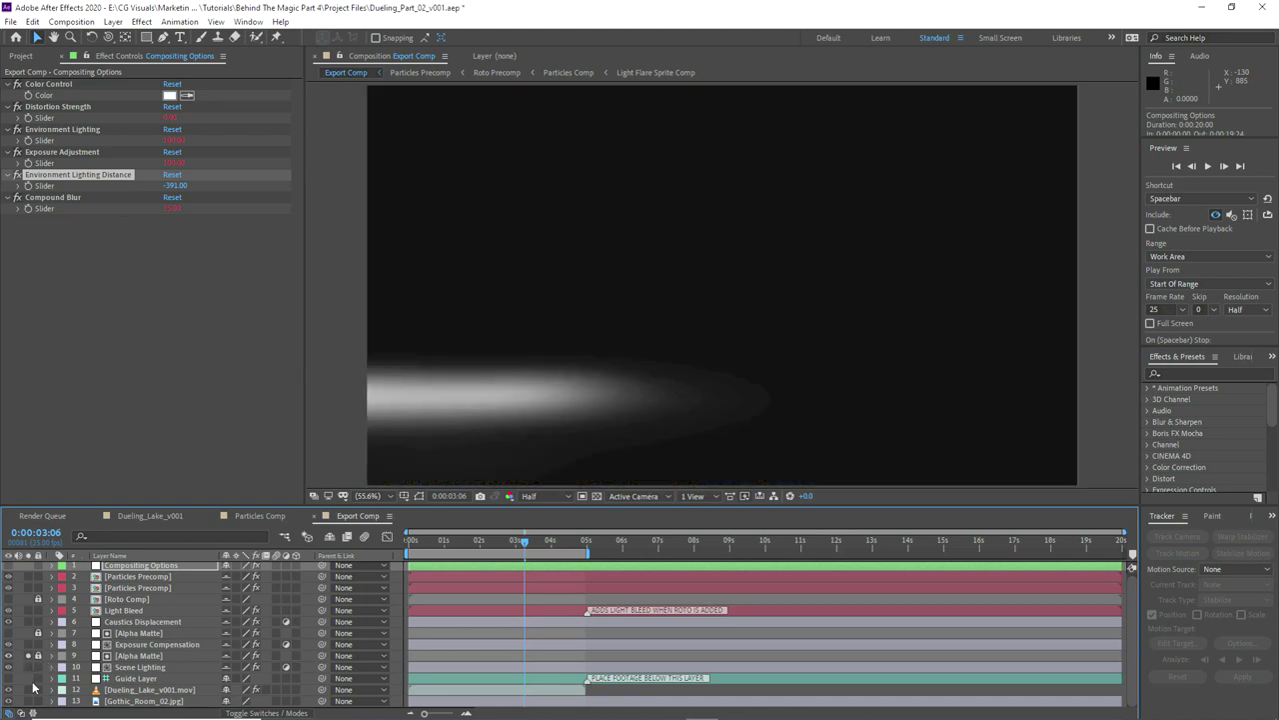
{"action": "left_click", "coordinate": [28, 690]}
{"action": "left_click", "coordinate": [140, 656]}
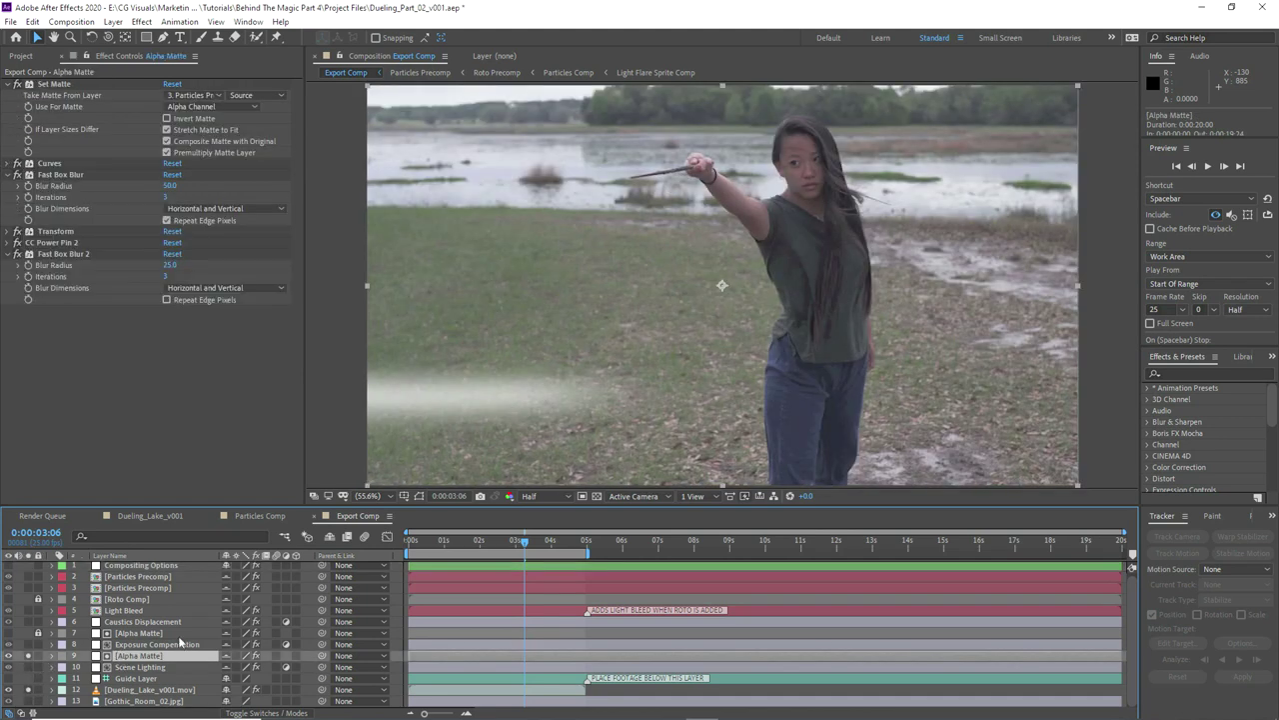
Step: Expand the matte's CC Power Pin 2 effect and reset its corner pins to their defaults
{"action": "left_click", "coordinate": [58, 243]}
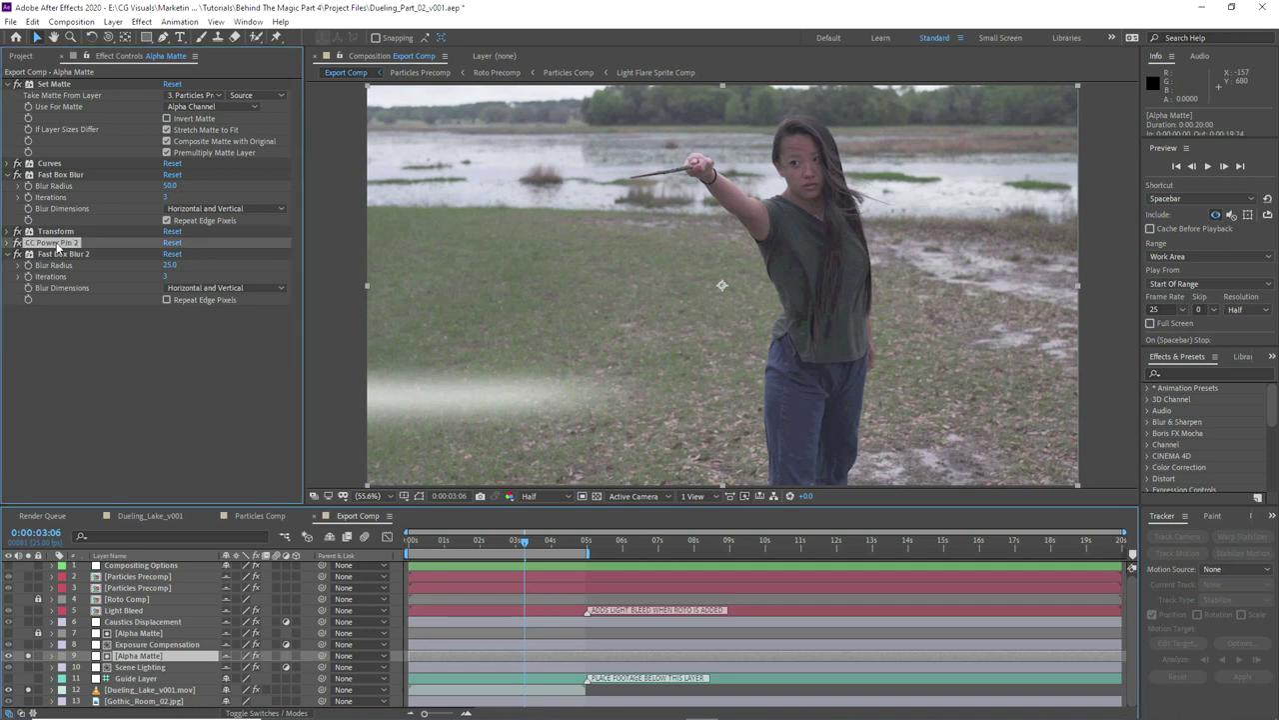
{"action": "key", "text": "comma"}
{"action": "key", "text": "comma"}
{"action": "left_click_drag", "start_coordinate": [670, 314], "coordinate": [670, 308]}
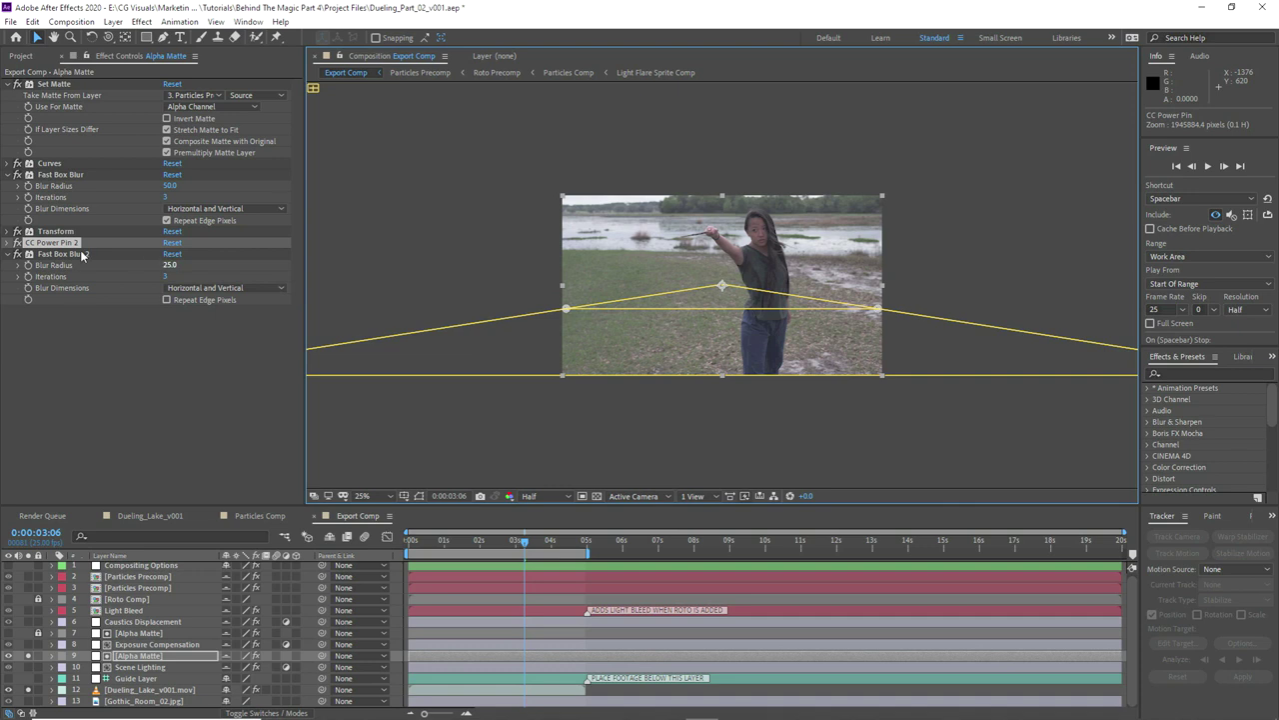
{"action": "left_click", "coordinate": [15, 243]}
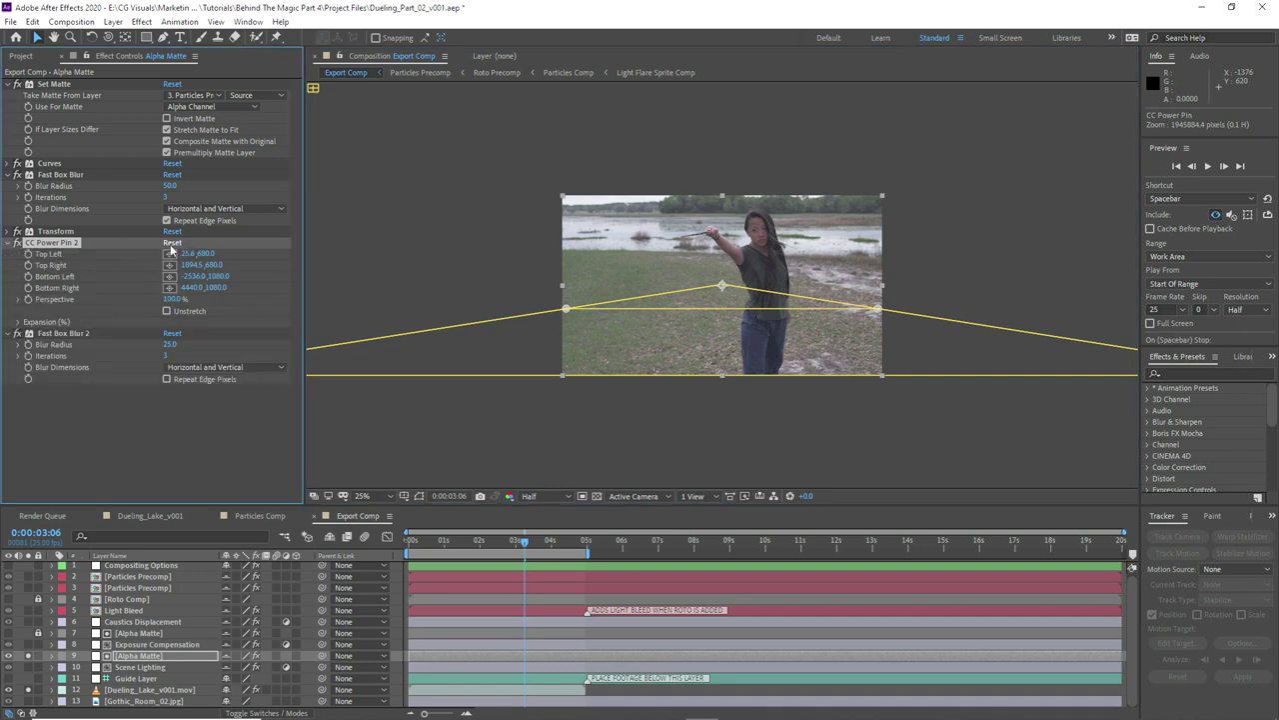
{"action": "left_click", "coordinate": [172, 244]}
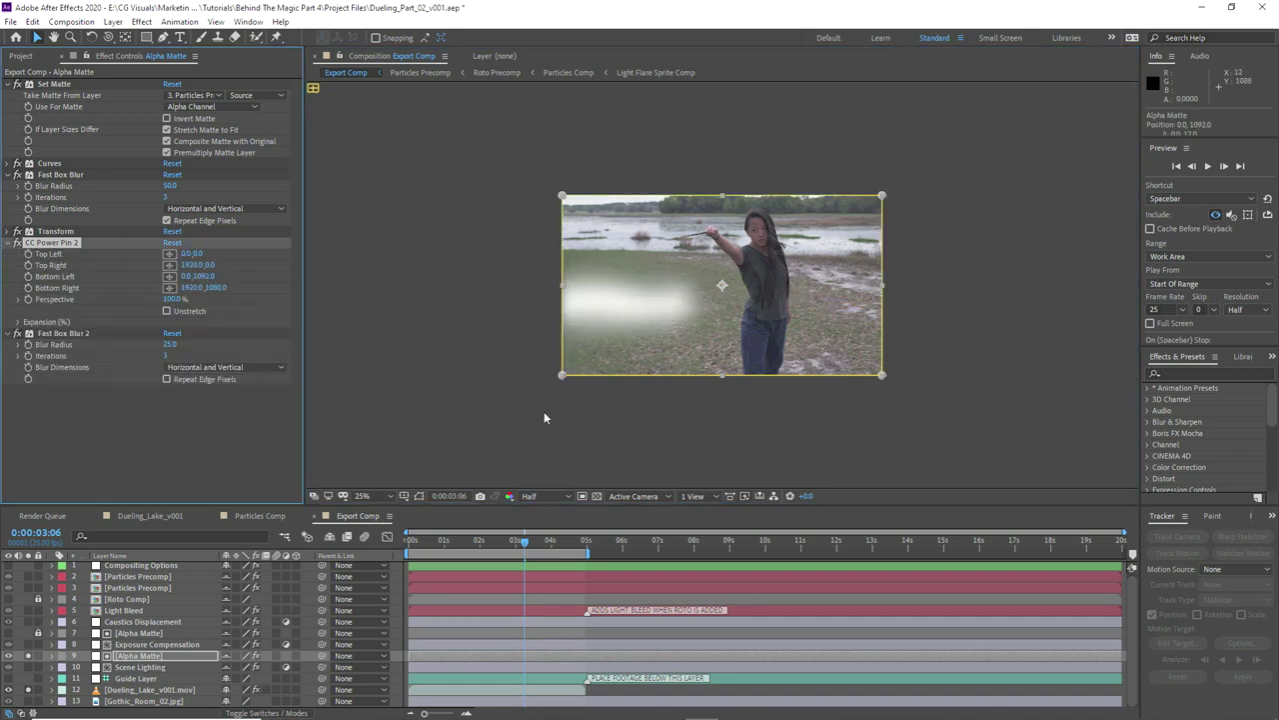
Step: Reposition the four CC Power Pin 2 corners in perspective, spreading the lower ones far beyond the frame so the glow lies along the ground
{"action": "left_click_drag", "start_coordinate": [562, 375], "coordinate": [473, 452]}
{"action": "left_click_drag", "start_coordinate": [881, 375], "coordinate": [1040, 464]}
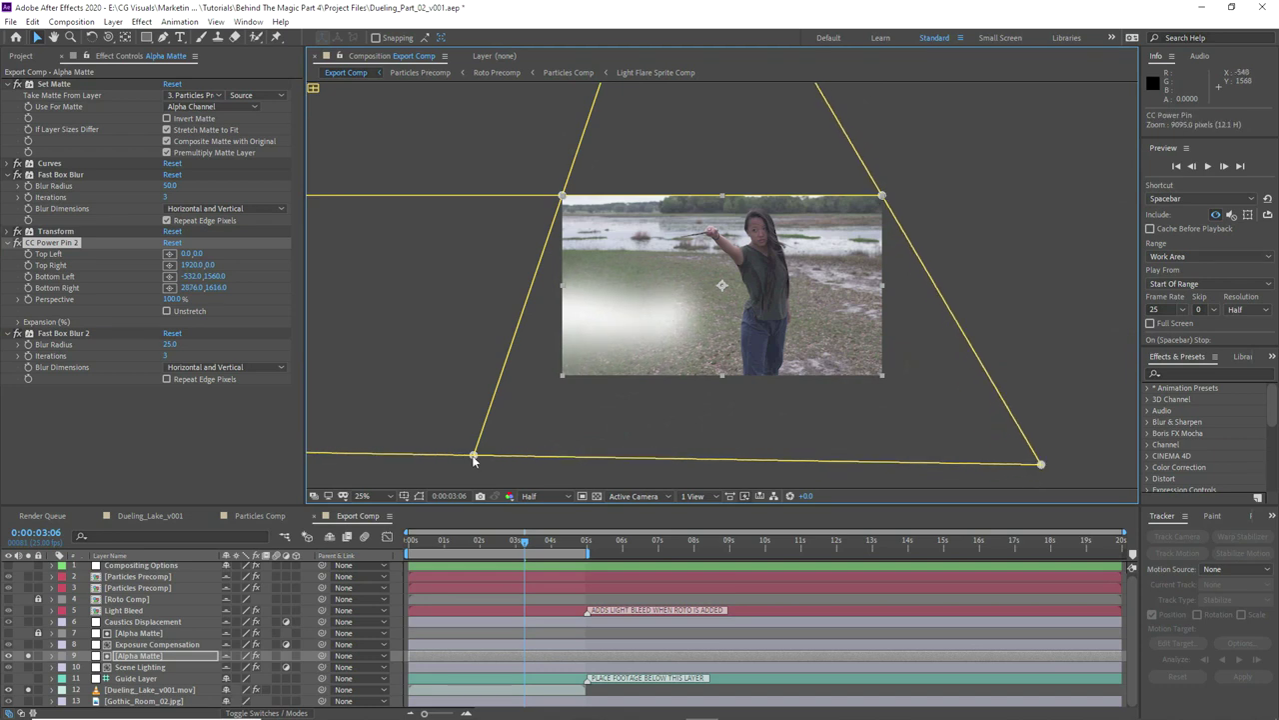
{"action": "left_click_drag", "start_coordinate": [474, 455], "coordinate": [400, 466]}
{"action": "left_click_drag", "start_coordinate": [562, 196], "coordinate": [569, 249]}
{"action": "left_click_drag", "start_coordinate": [883, 197], "coordinate": [1017, 245]}
{"action": "left_click_drag", "start_coordinate": [1023, 319], "coordinate": [1136, 320]}
{"action": "left_click_drag", "start_coordinate": [570, 249], "coordinate": [599, 253]}
{"action": "left_click_drag", "start_coordinate": [807, 312], "coordinate": [703, 234]}
{"action": "left_click_drag", "start_coordinate": [1081, 385], "coordinate": [1159, 402]}
{"action": "scroll", "coordinate": [762, 386], "scroll_direction": "down", "scroll_amount": 1}
{"action": "left_click_drag", "start_coordinate": [530, 374], "coordinate": [500, 397]}
{"action": "scroll", "coordinate": [499, 397], "scroll_direction": "up", "scroll_amount": 1}
Step: Raise the matte's Fast Box Blur 2 radius to about 130, fine-tune the power pin, and restore the full composite by ending the solo
{"action": "left_click_drag", "start_coordinate": [169, 345], "coordinate": [243, 345]}
{"action": "left_click", "coordinate": [52, 243]}
{"action": "left_click_drag", "start_coordinate": [1079, 286], "coordinate": [1111, 286]}
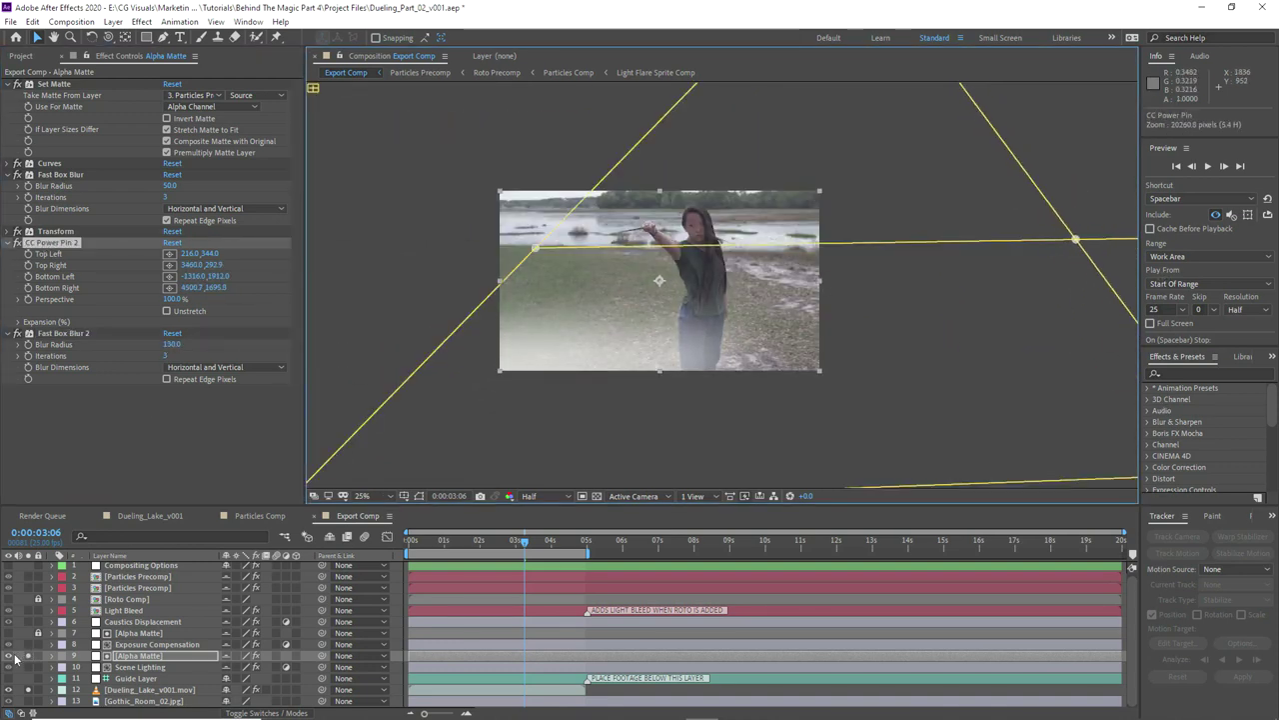
{"action": "left_click", "coordinate": [9, 655]}
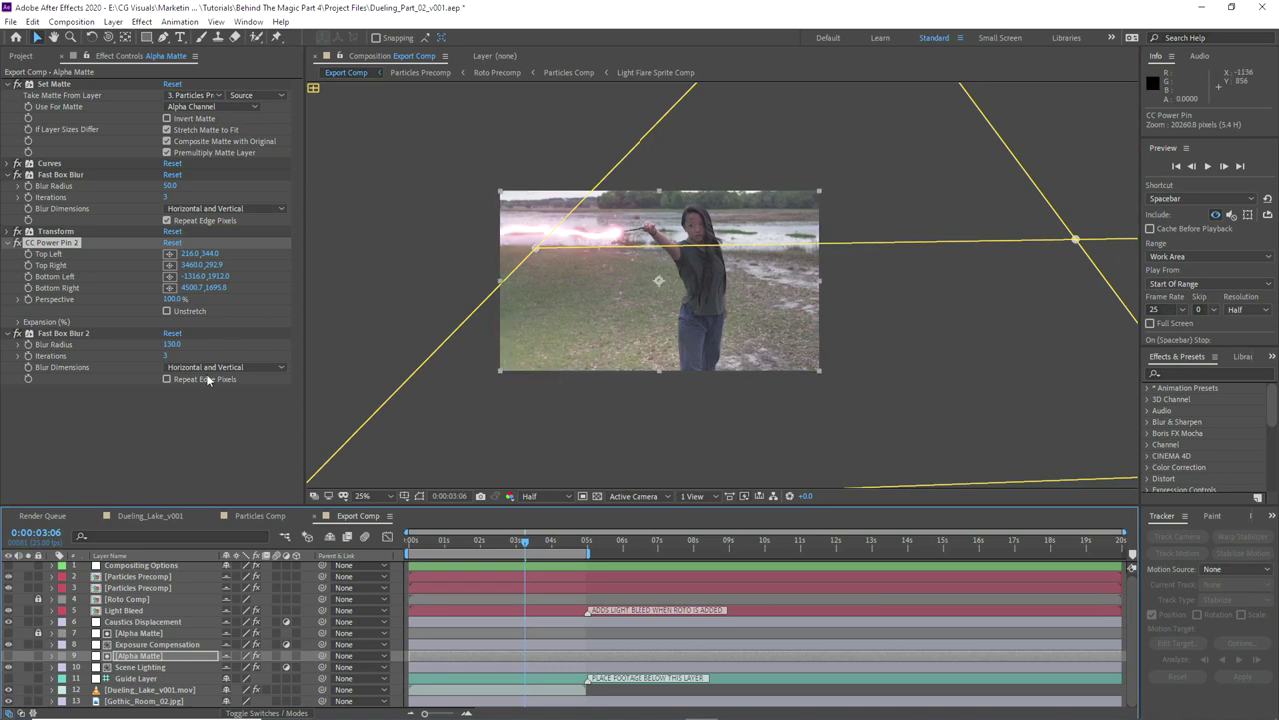
Step: Hide the shy layers and lower the Environment Lighting Distance in Compositing Options to about -436
{"action": "left_click", "coordinate": [137, 567]}
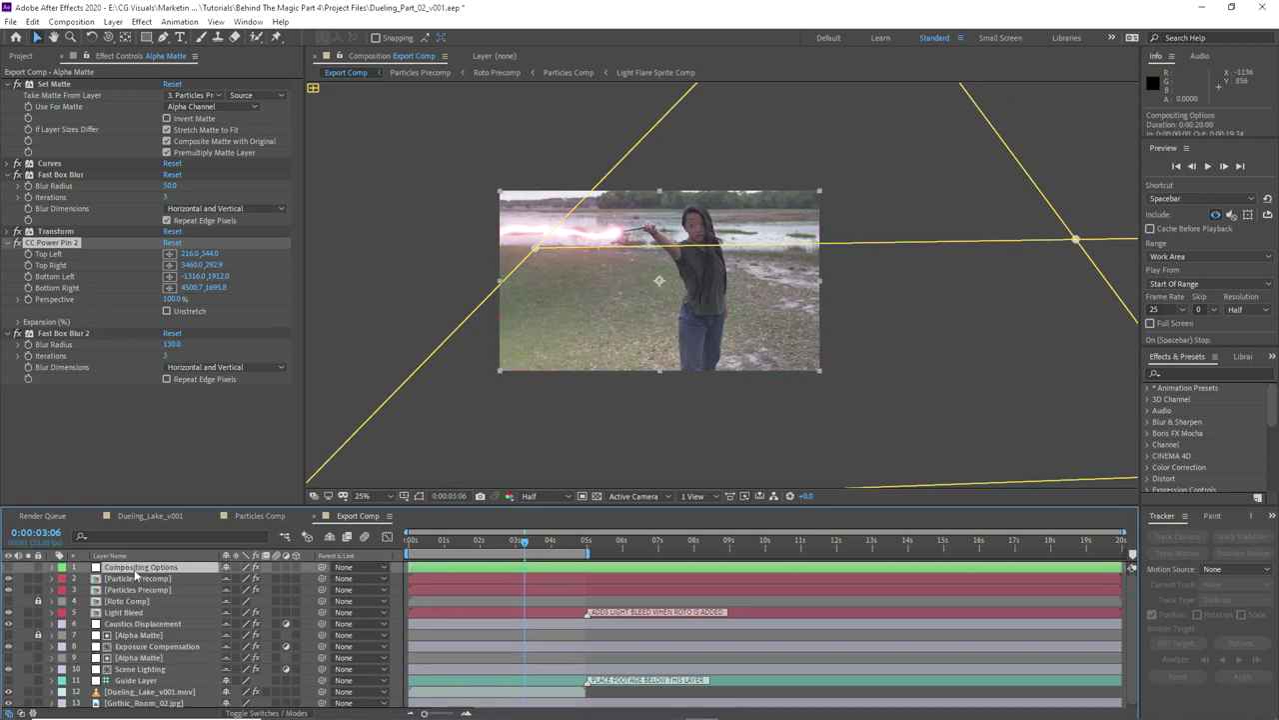
{"action": "left_click", "coordinate": [328, 537]}
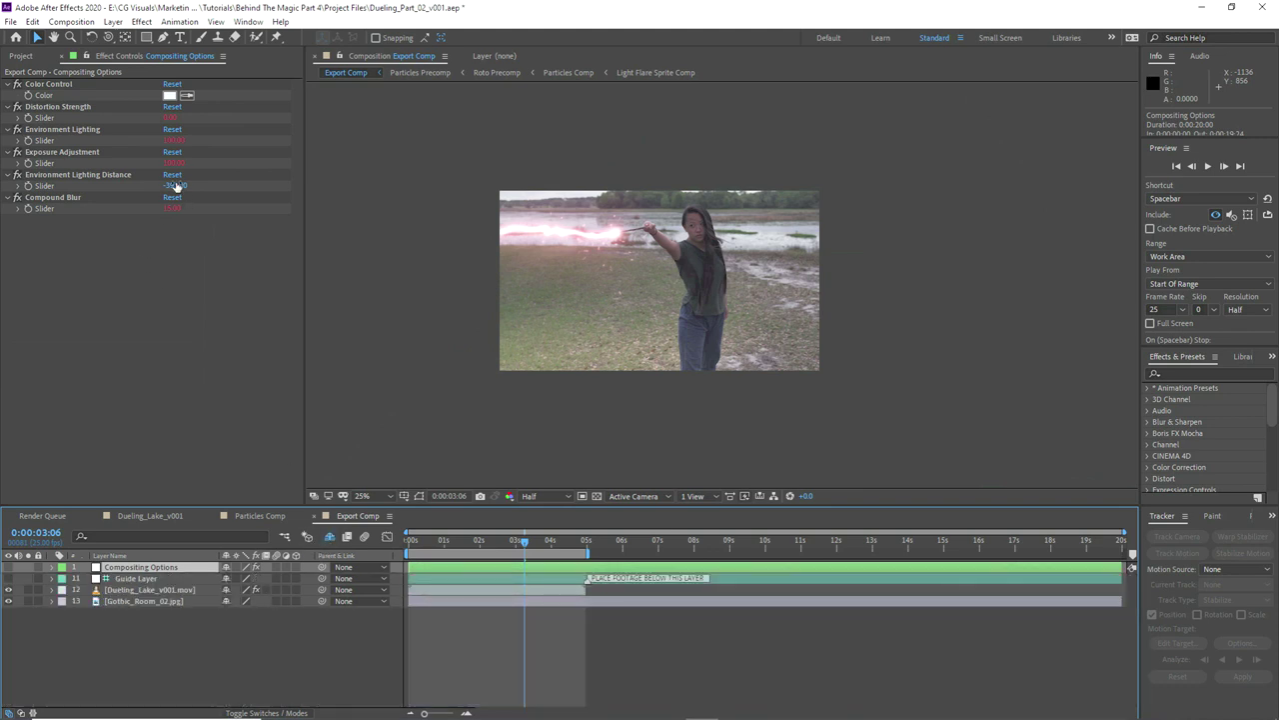
{"action": "left_click_drag", "start_coordinate": [172, 187], "coordinate": [160, 188]}
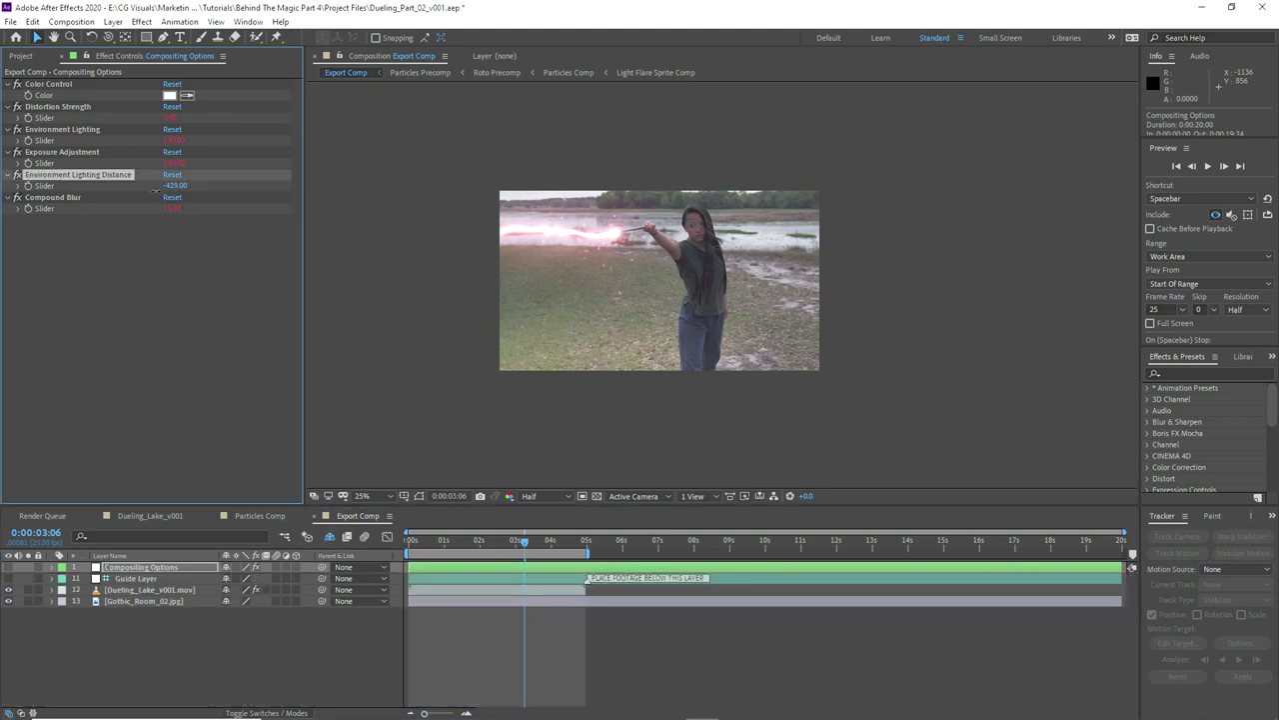
{"action": "left_click_drag", "start_coordinate": [254, 184], "coordinate": [280, 187]}
{"action": "left_click_drag", "start_coordinate": [181, 204], "coordinate": [160, 208]}
Step: Go to 0:00:01:13, reveal the shy layers, and solo the lower Particles Precomp layer directly above Roto Comp
{"action": "left_click", "coordinate": [360, 495]}
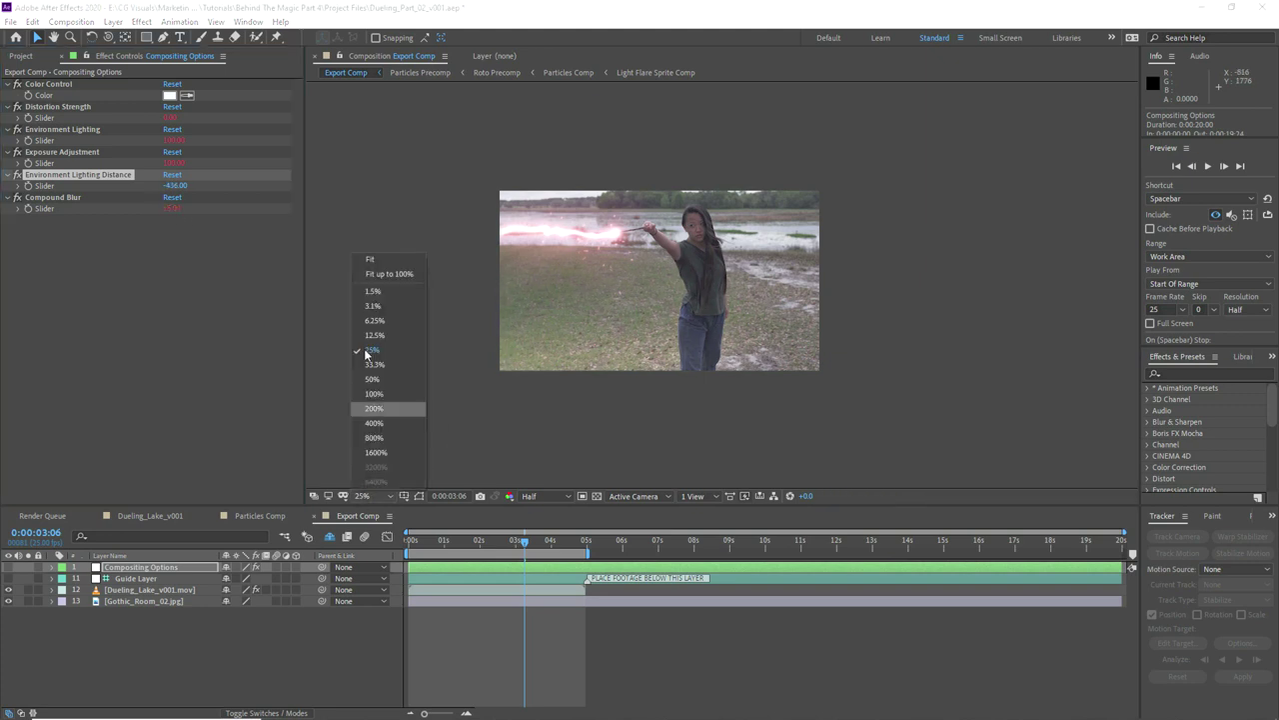
{"action": "left_click", "coordinate": [362, 262]}
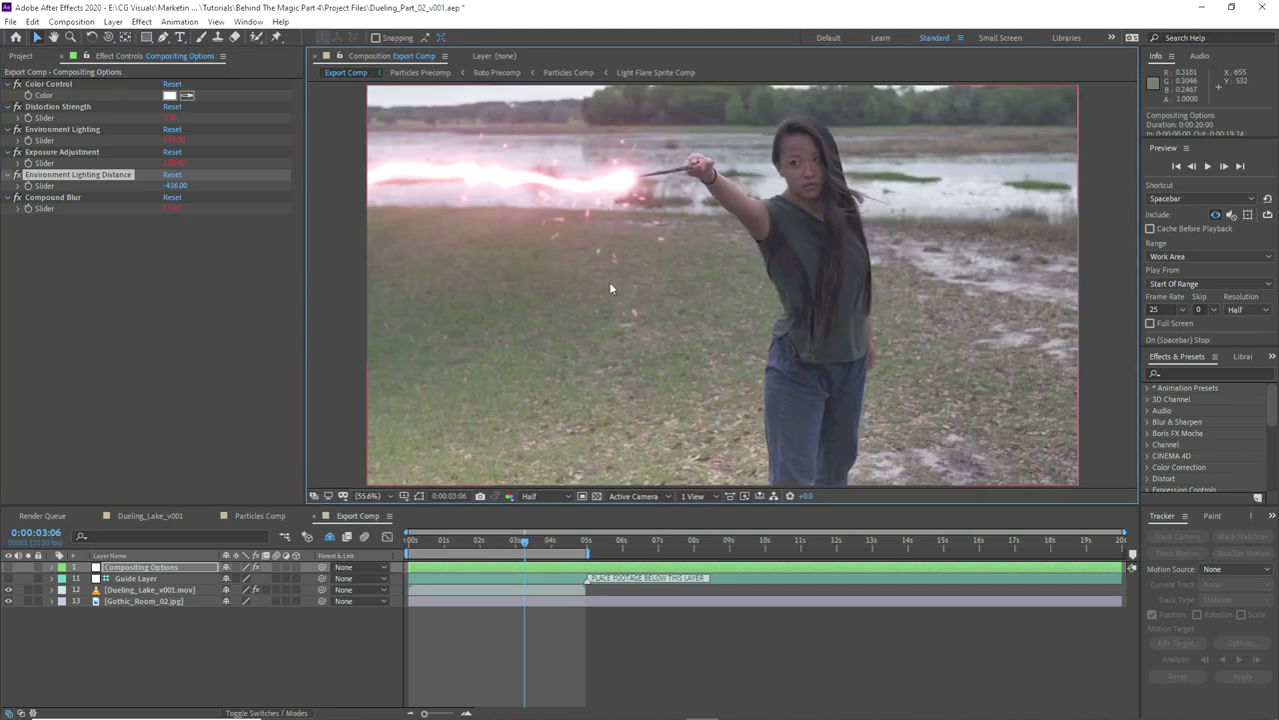
{"action": "left_click", "coordinate": [431, 542]}
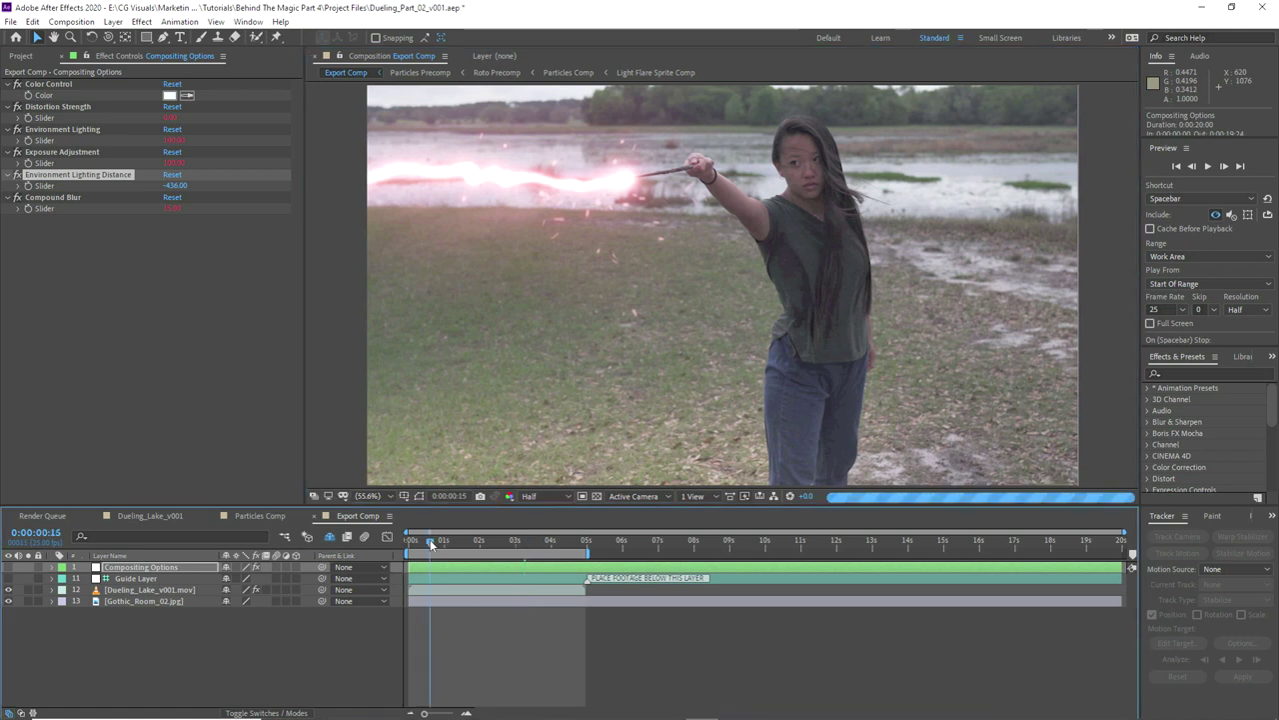
{"action": "left_click_drag", "start_coordinate": [431, 541], "coordinate": [463, 542]}
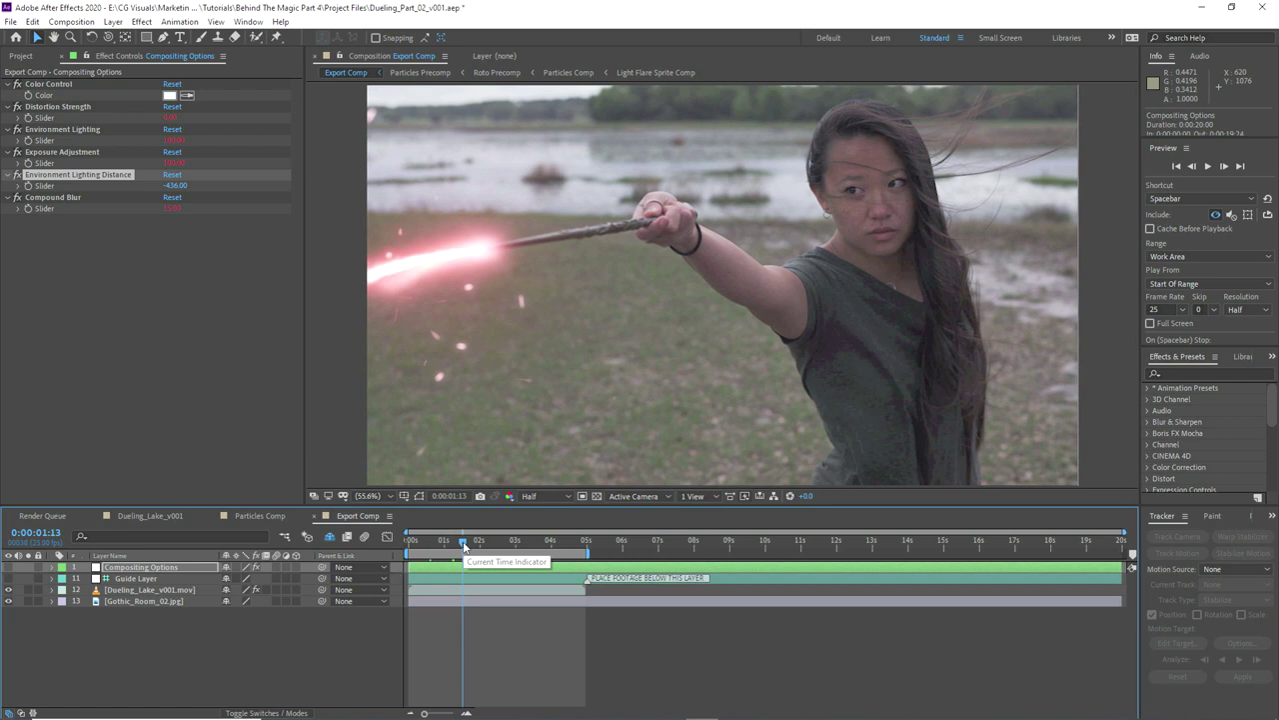
{"action": "left_click", "coordinate": [330, 542]}
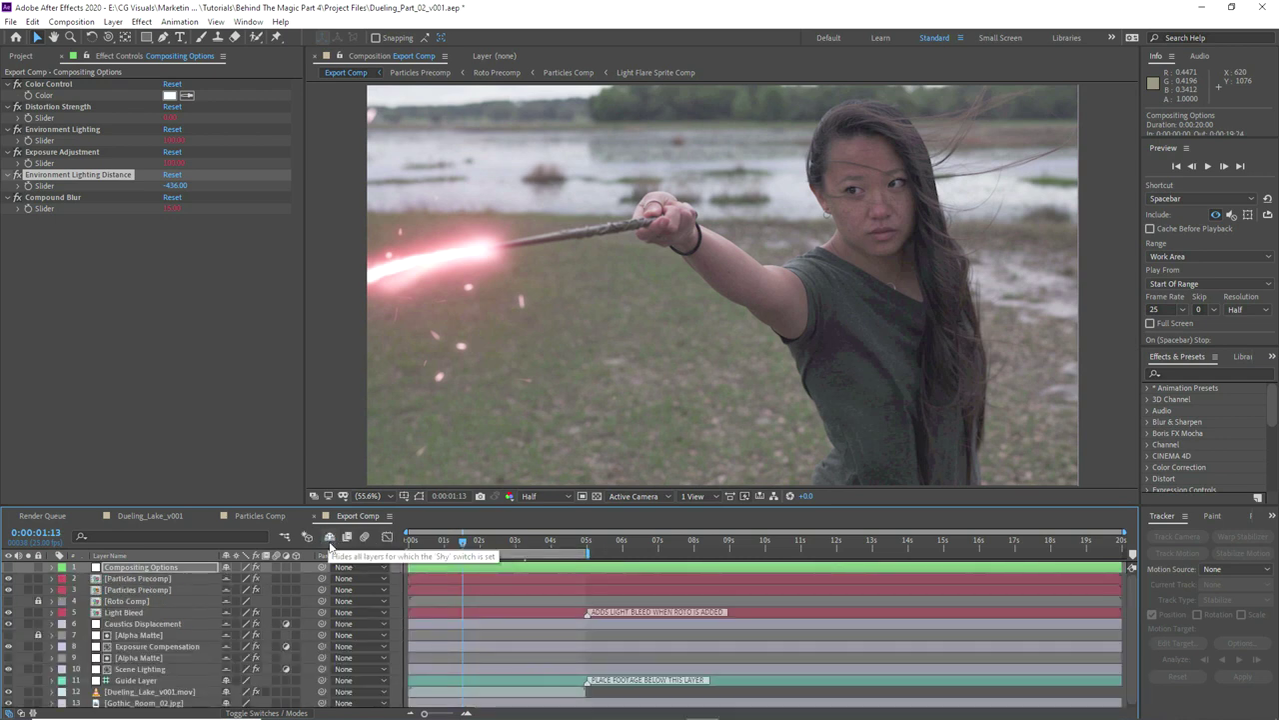
{"action": "left_click", "coordinate": [146, 592]}
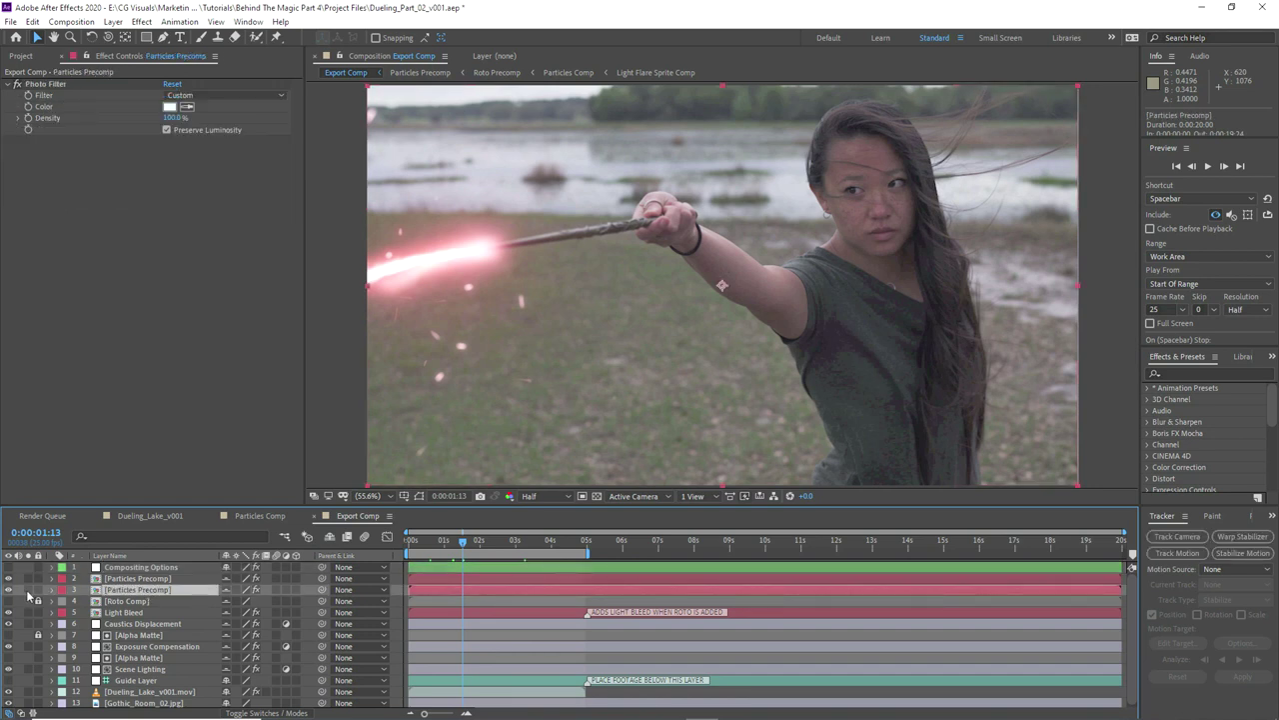
{"action": "left_click", "coordinate": [28, 589]}
{"action": "left_click", "coordinate": [28, 579]}
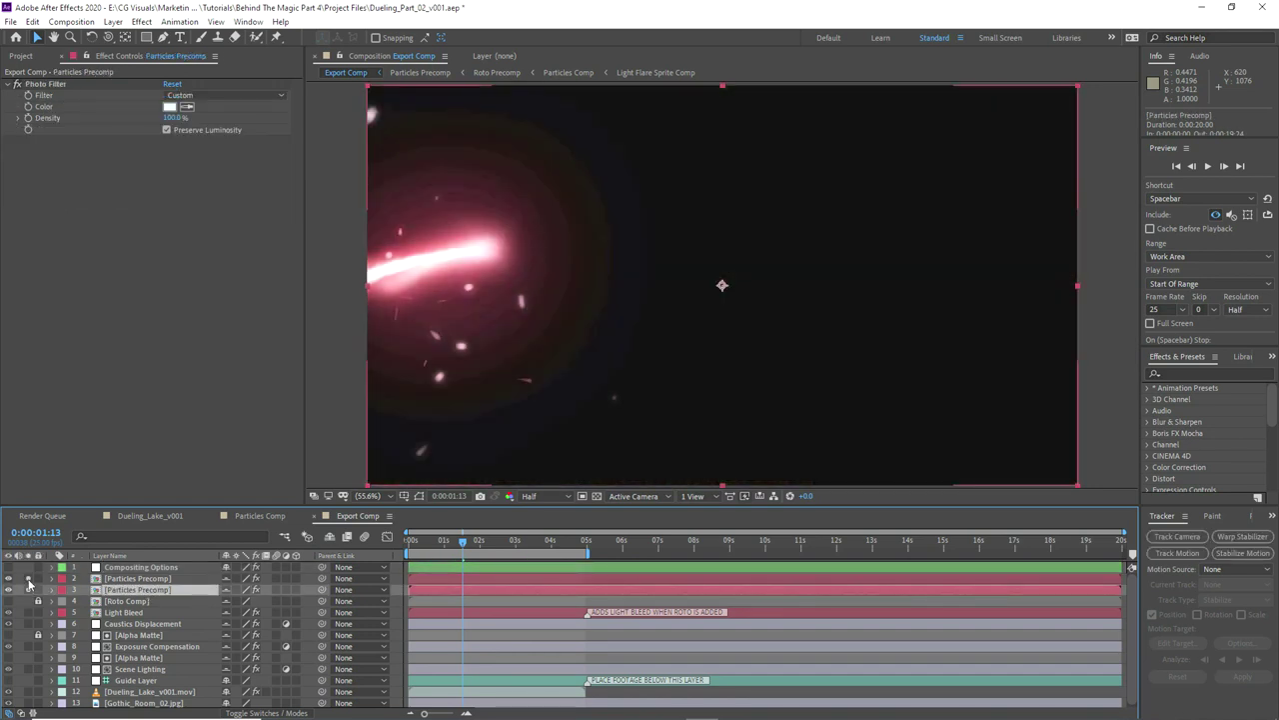
{"action": "left_click", "coordinate": [28, 579]}
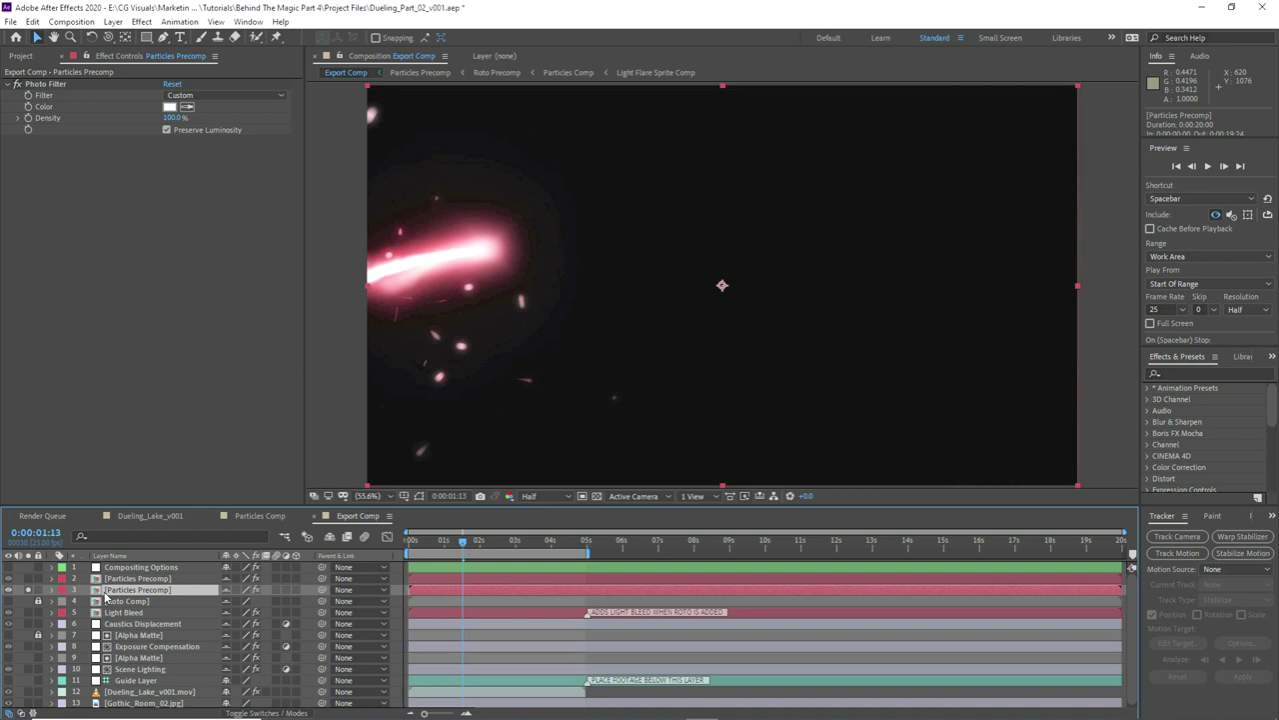
Step: Apply Camera Lens Blur with Repeat Edge Pixels enabled to the lower Particles Precomp layer, and end its solo
{"action": "right_click", "coordinate": [107, 591]}
{"action": "mouse_move", "coordinate": [146, 420]}
{"action": "mouse_move", "coordinate": [338, 126]}
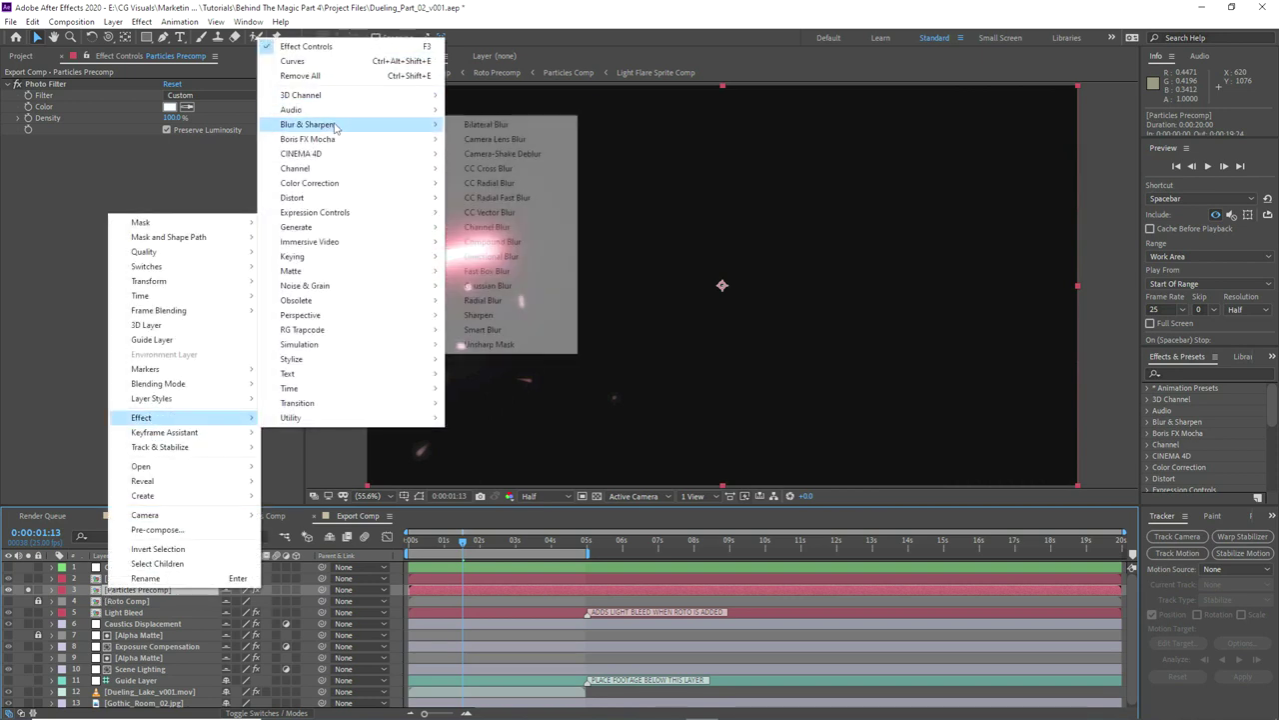
{"action": "left_click", "coordinate": [494, 139]}
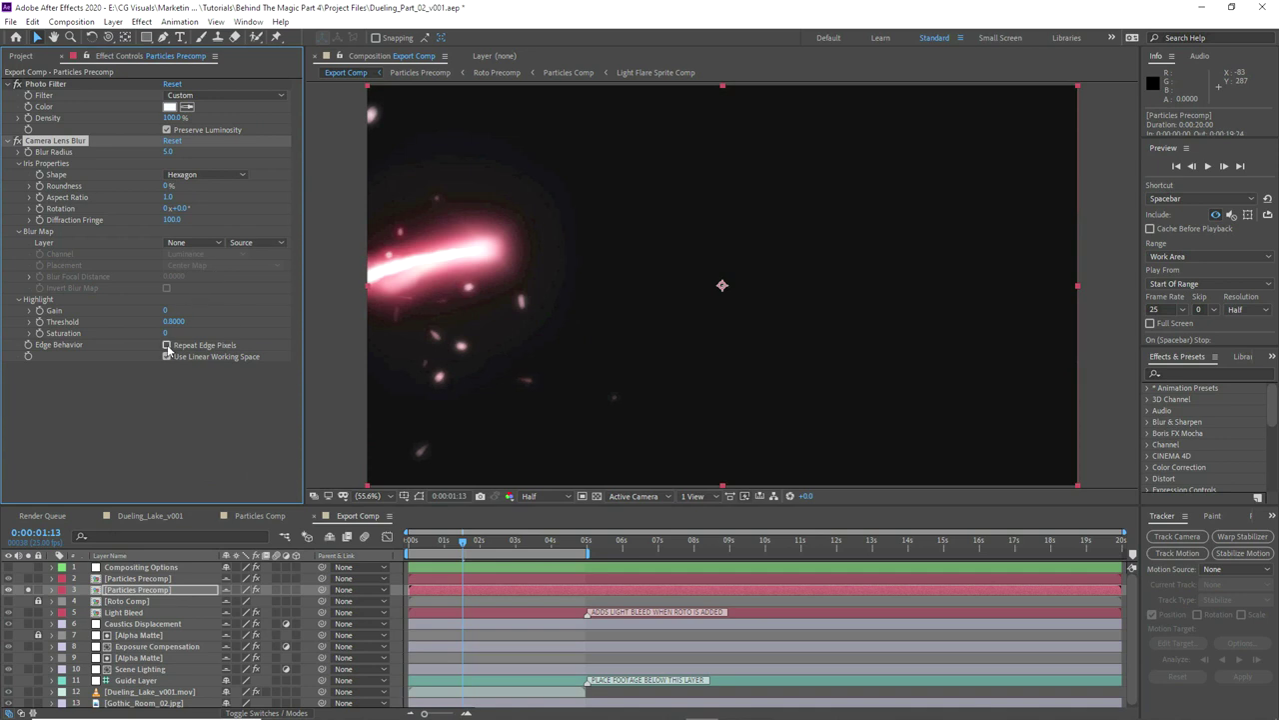
{"action": "left_click", "coordinate": [28, 590]}
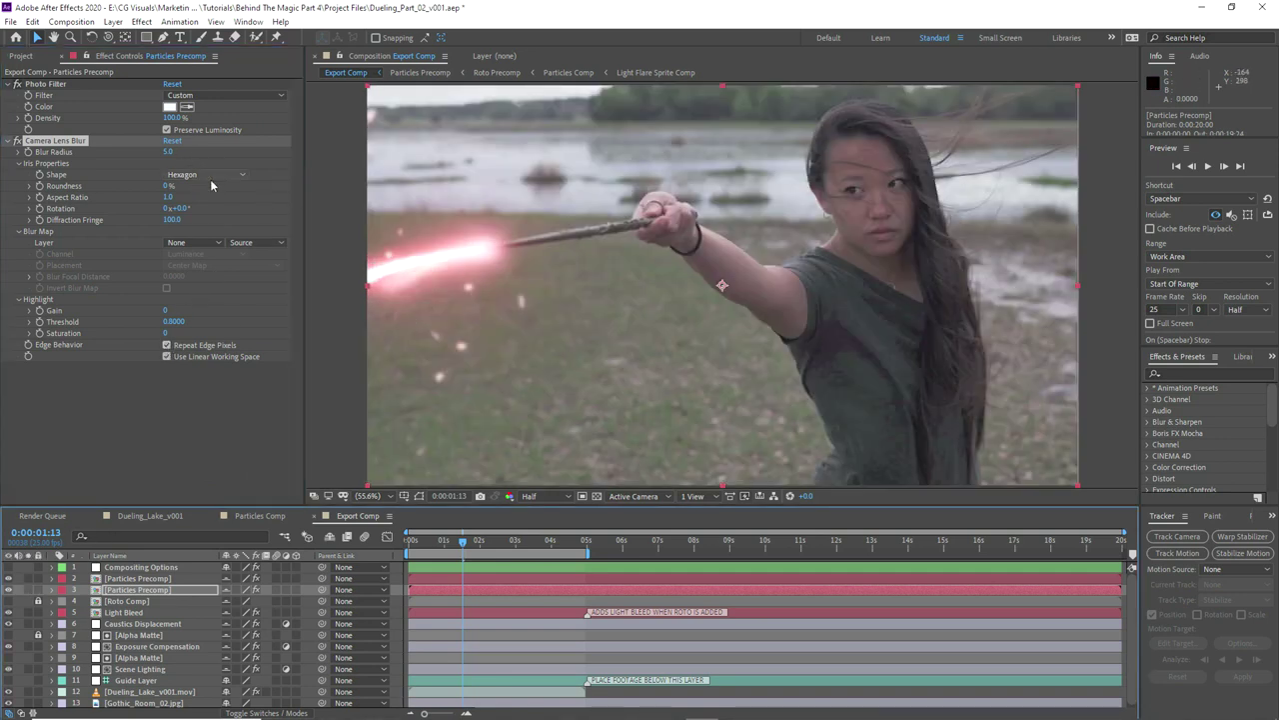
Step: Try a Camera Lens Blur radius of 2 against the wand's softness, settle on 3, and keyframe it at 0:00:00:21
{"action": "scroll", "coordinate": [486, 220], "scroll_direction": "up", "scroll_amount": 4}
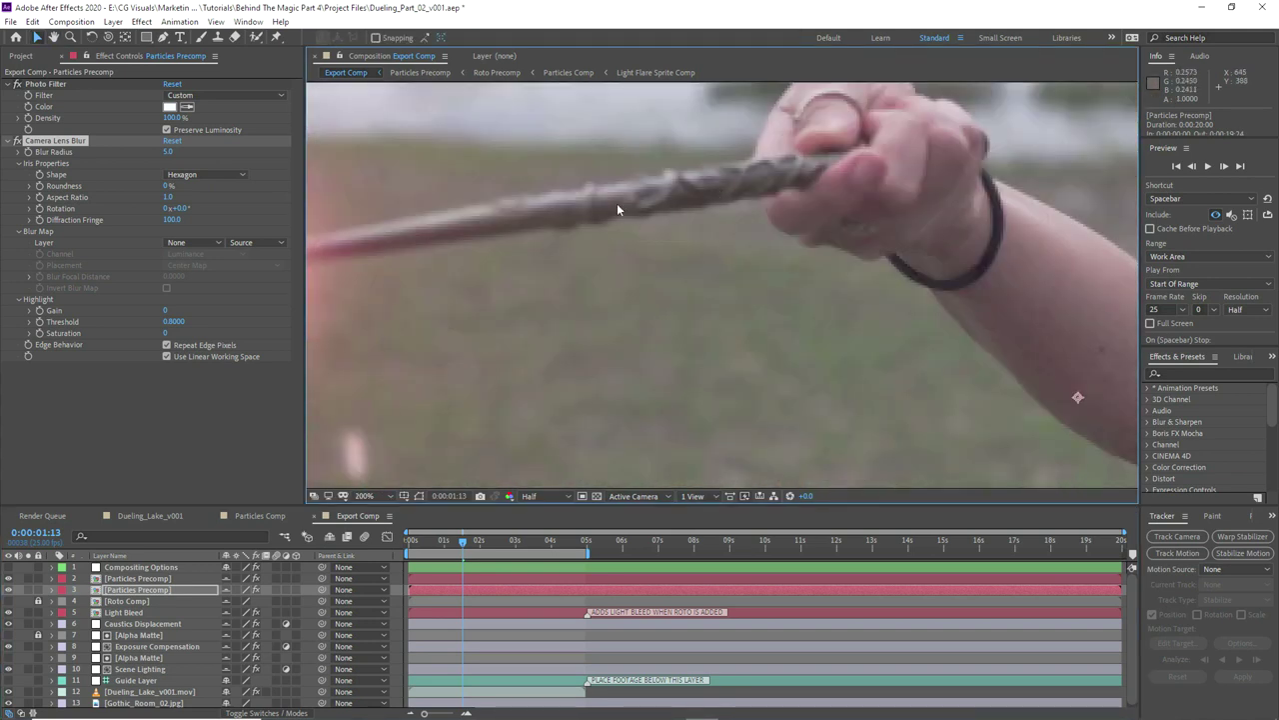
{"action": "left_click", "coordinate": [167, 151]}
{"action": "type", "text": "2"}
{"action": "left_click", "coordinate": [248, 385]}
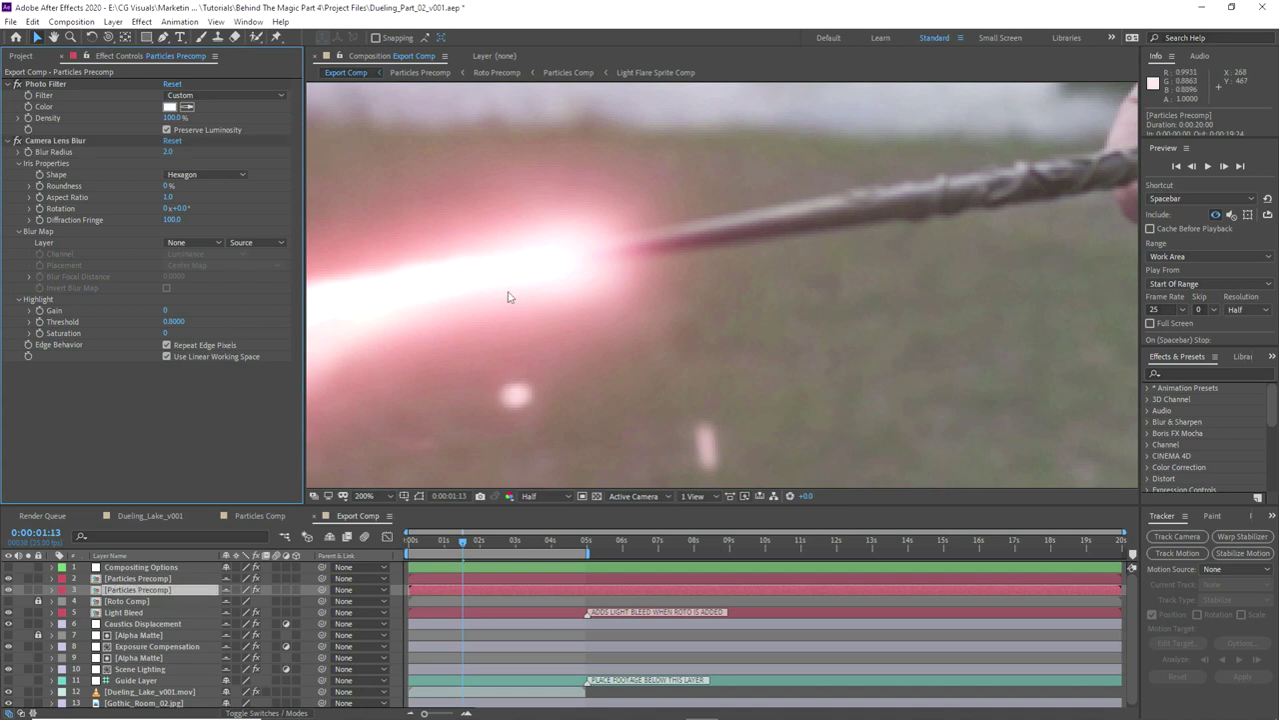
{"action": "scroll", "coordinate": [519, 286], "scroll_direction": "down", "scroll_amount": 1}
{"action": "scroll", "coordinate": [517, 287], "scroll_direction": "down", "scroll_amount": 2}
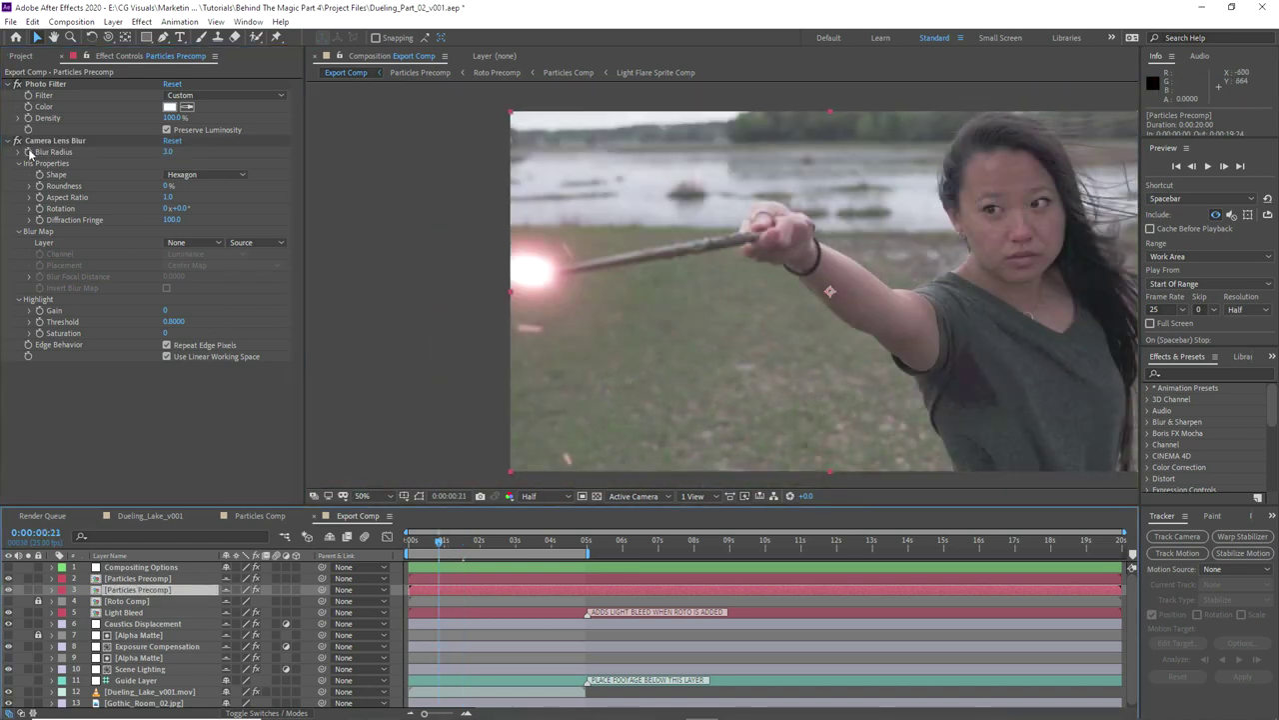
{"action": "left_click", "coordinate": [55, 140]}
Step: Keyframe the Camera Lens Blur's Blur Radius at 0 at 0:00:03:02
{"action": "left_click", "coordinate": [520, 543]}
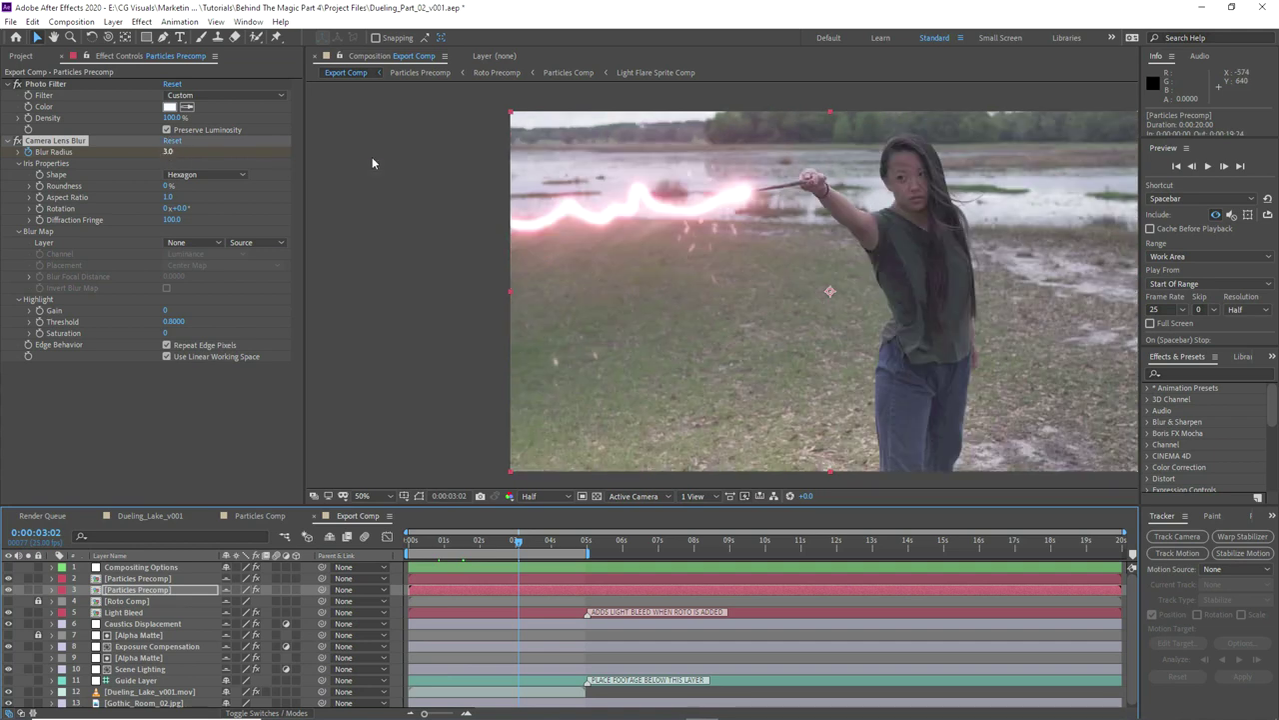
{"action": "left_click_drag", "start_coordinate": [520, 180], "coordinate": [405, 226]}
{"action": "left_click", "coordinate": [169, 152]}
{"action": "type", "text": "0"}
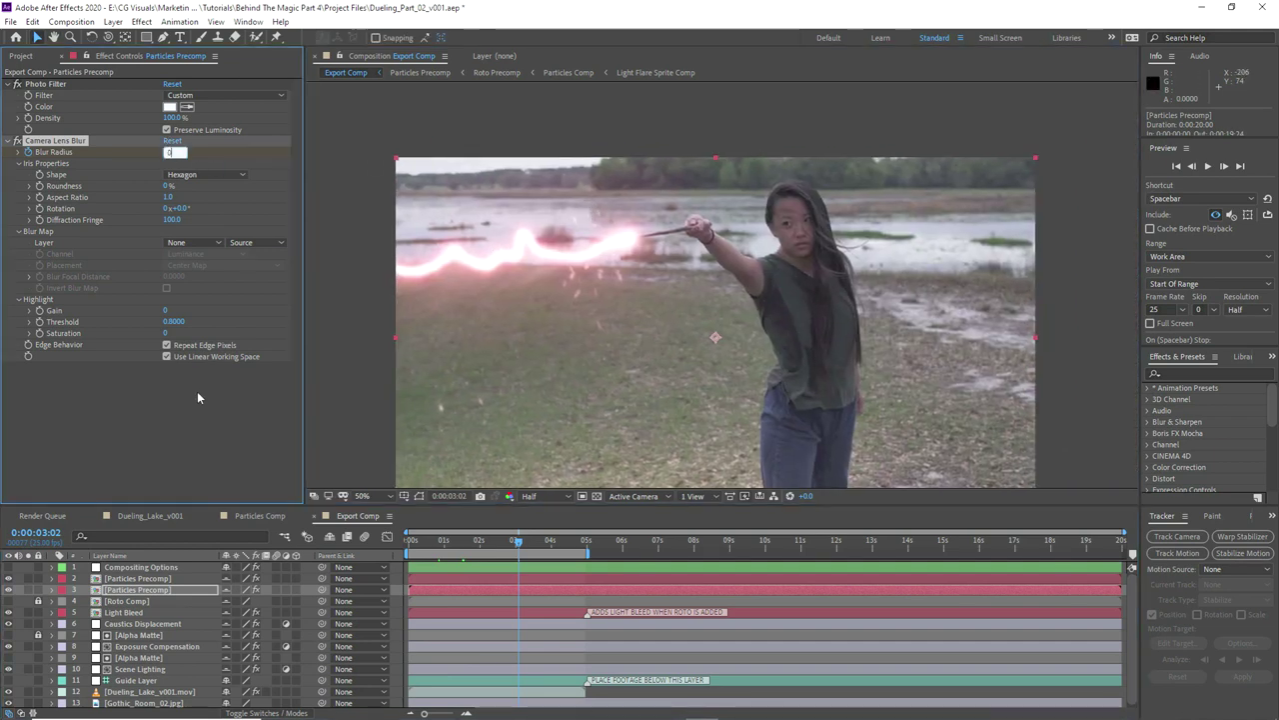
{"action": "key", "text": "Return"}
{"action": "left_click_drag", "start_coordinate": [612, 318], "coordinate": [572, 265]}
{"action": "key", "text": "v"}
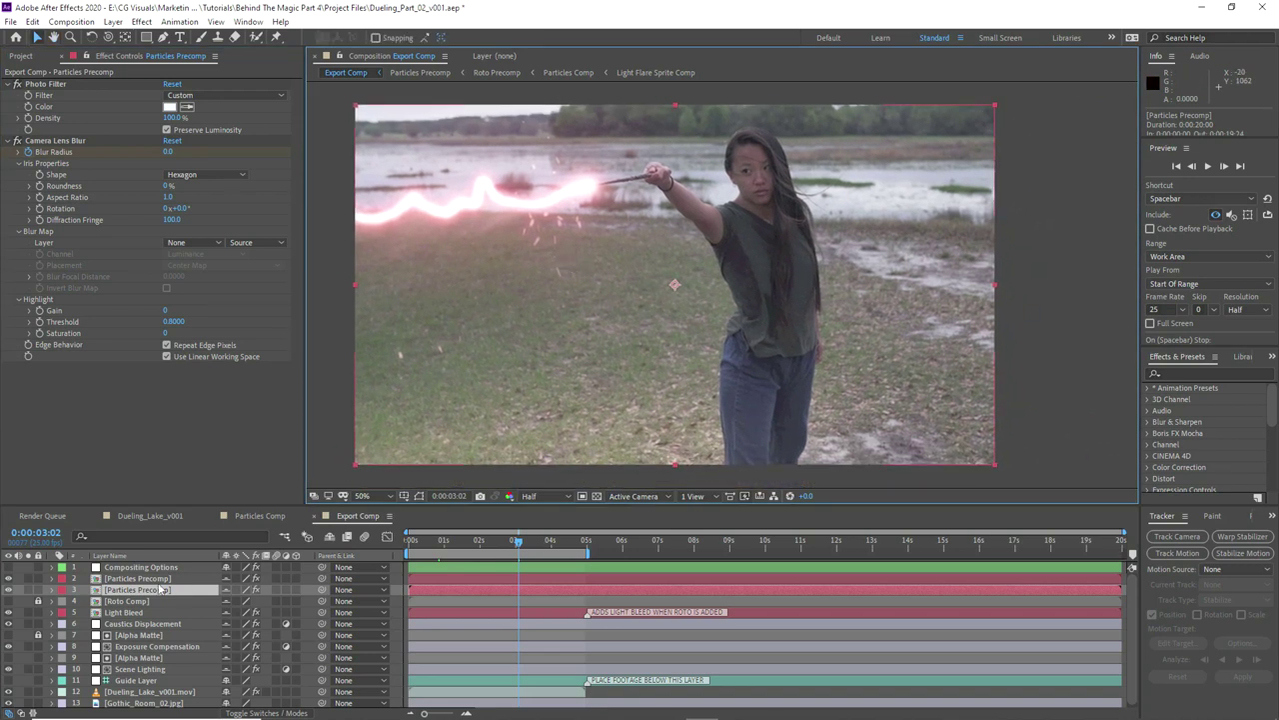
Step: Fit the composition to the viewer, enlarge the preview area, hide the shy layers, and play back Export Comp
{"action": "left_click", "coordinate": [124, 580]}
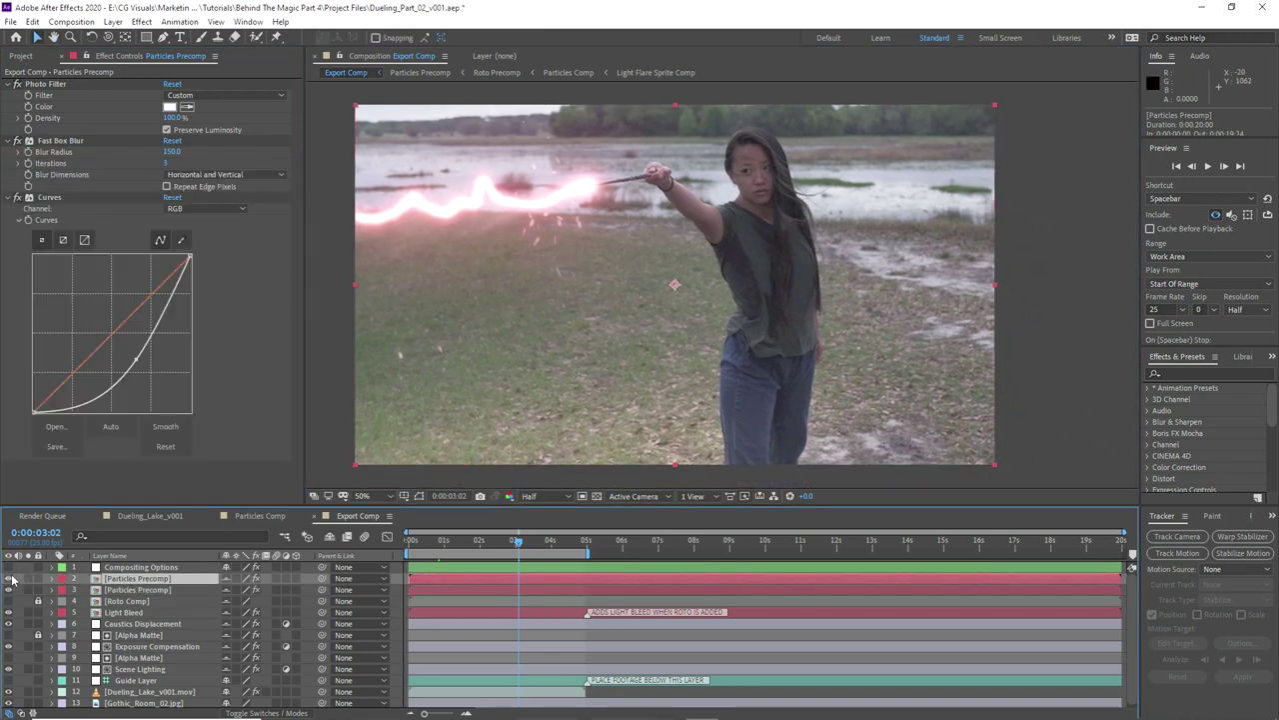
{"action": "left_click", "coordinate": [9, 579]}
{"action": "left_click", "coordinate": [392, 497]}
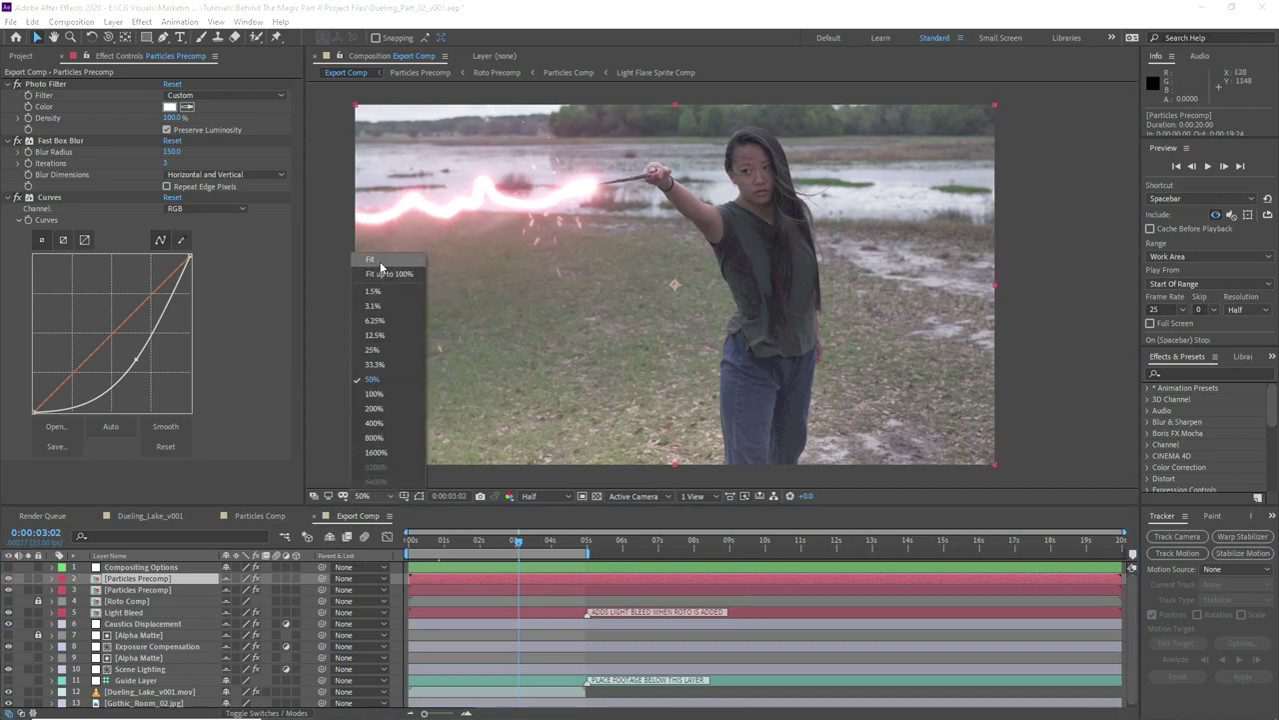
{"action": "left_click", "coordinate": [382, 272]}
{"action": "left_click", "coordinate": [1208, 167]}
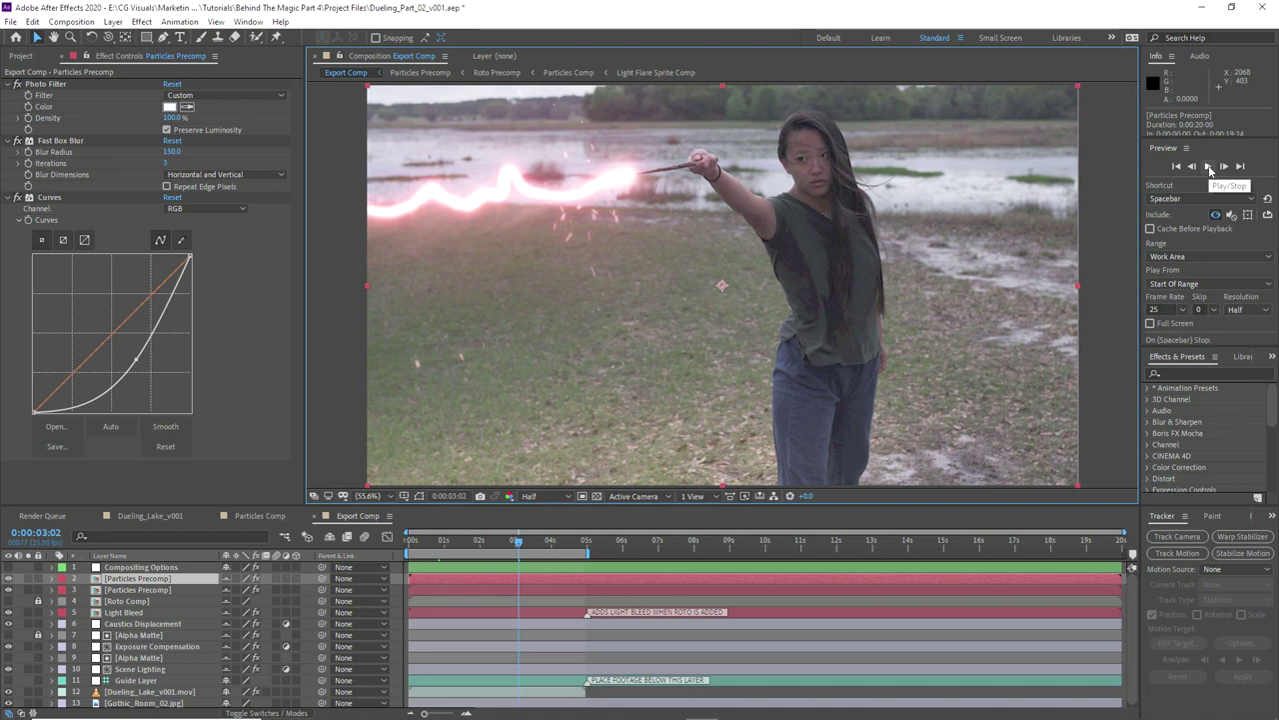
{"action": "left_click", "coordinate": [1209, 167]}
{"action": "left_click_drag", "start_coordinate": [606, 506], "coordinate": [606, 529]}
{"action": "left_click", "coordinate": [329, 561]}
{"action": "left_click", "coordinate": [1209, 168]}
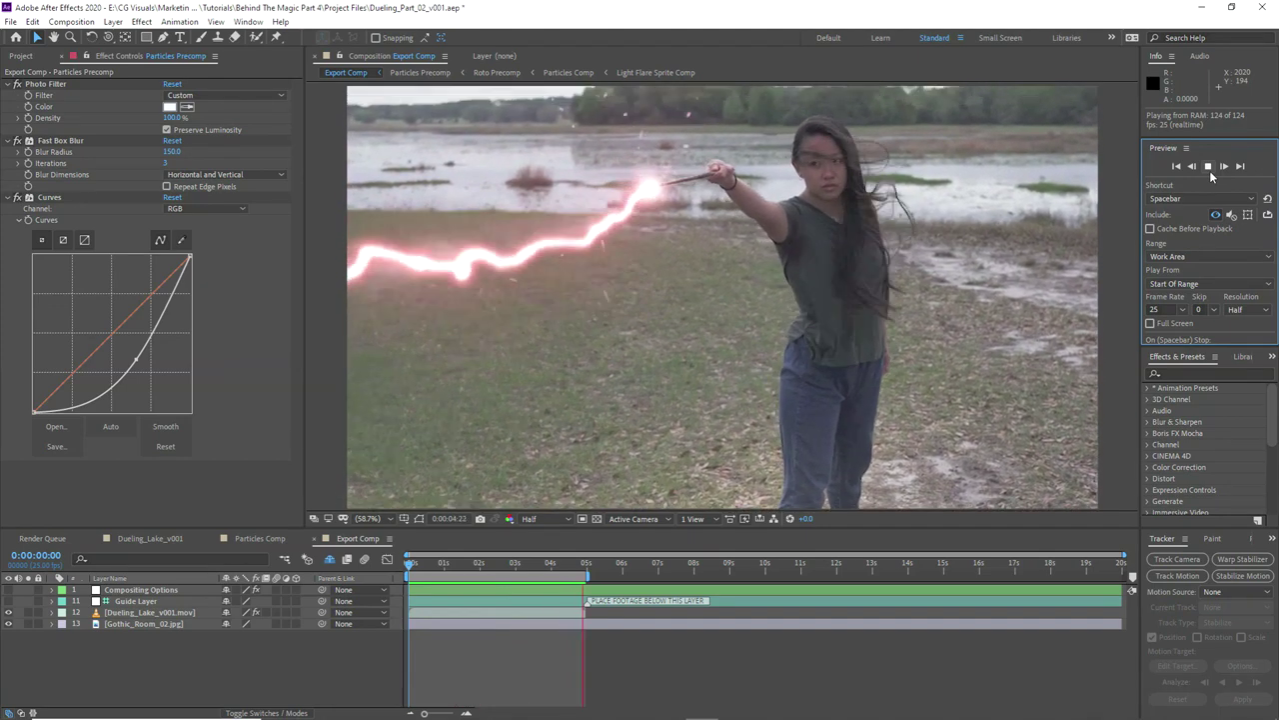
{"action": "left_click", "coordinate": [1209, 167]}
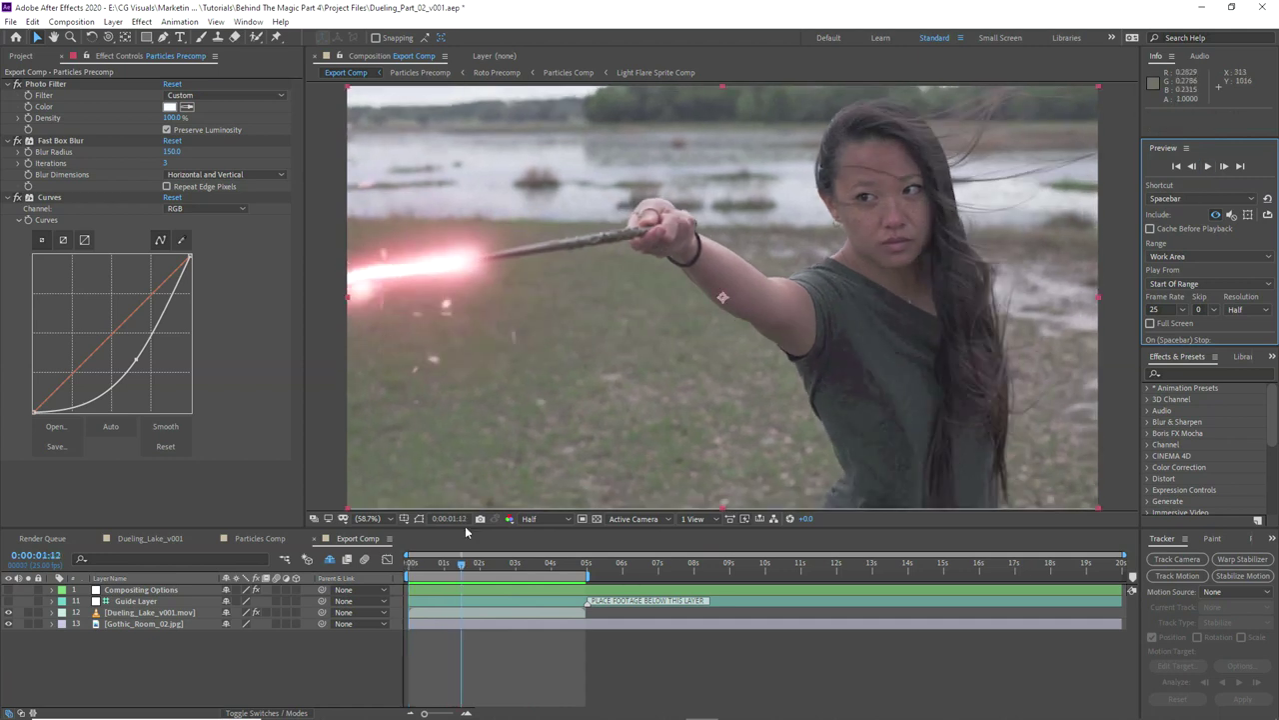
Step: At 0:00:02:13, reveal the shy layers, apply Curves to the lower Particles Precomp layer, and pull its RGB midtones slightly down
{"action": "left_click_drag", "start_coordinate": [466, 568], "coordinate": [500, 572]}
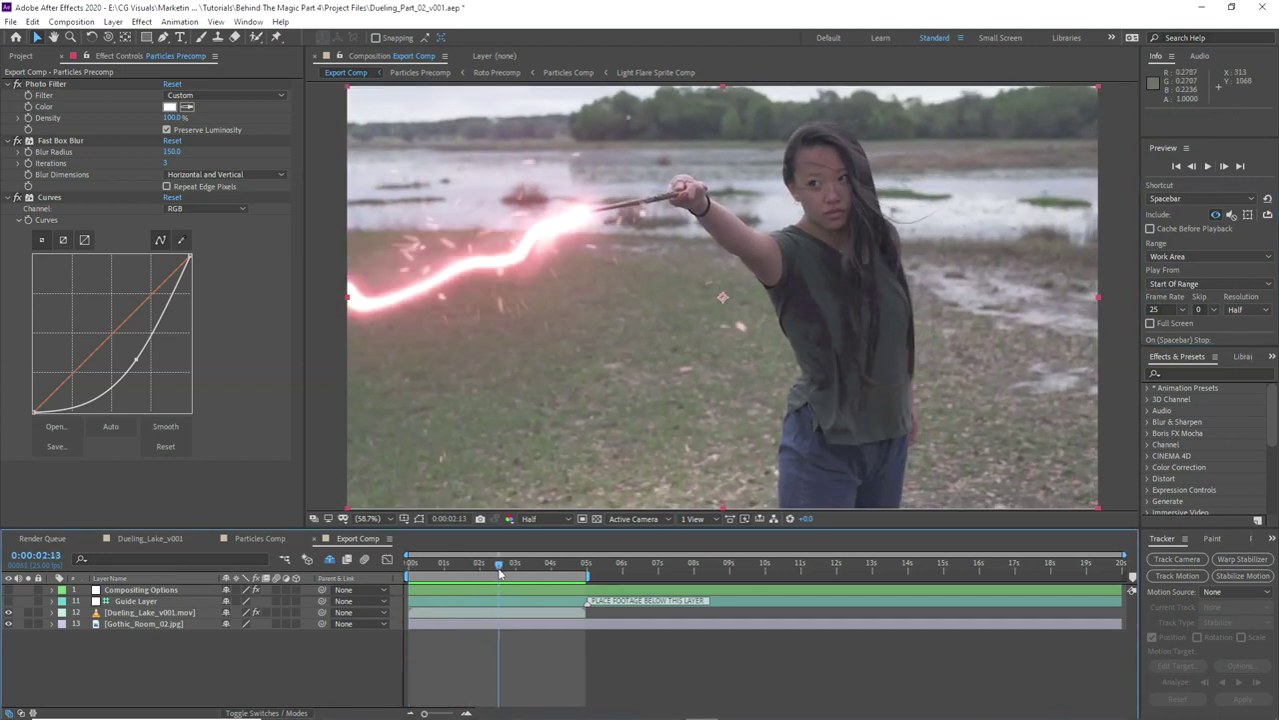
{"action": "left_click", "coordinate": [330, 562]}
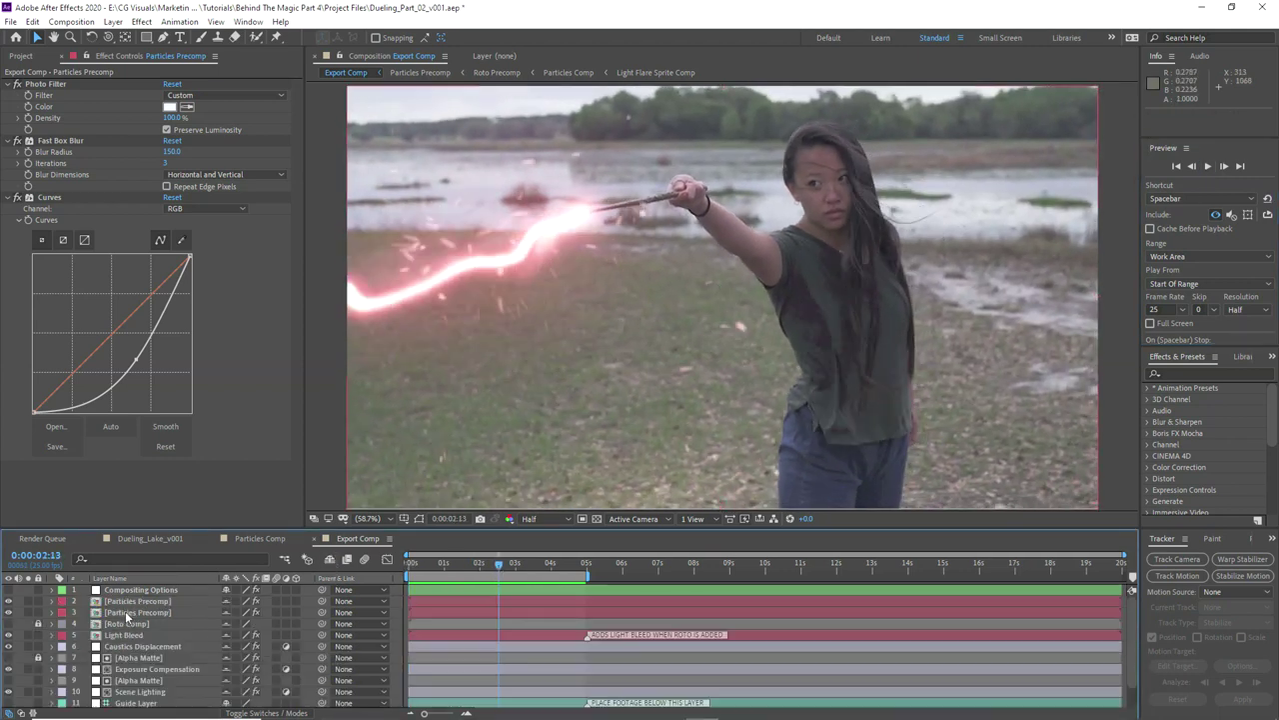
{"action": "left_click", "coordinate": [132, 612]}
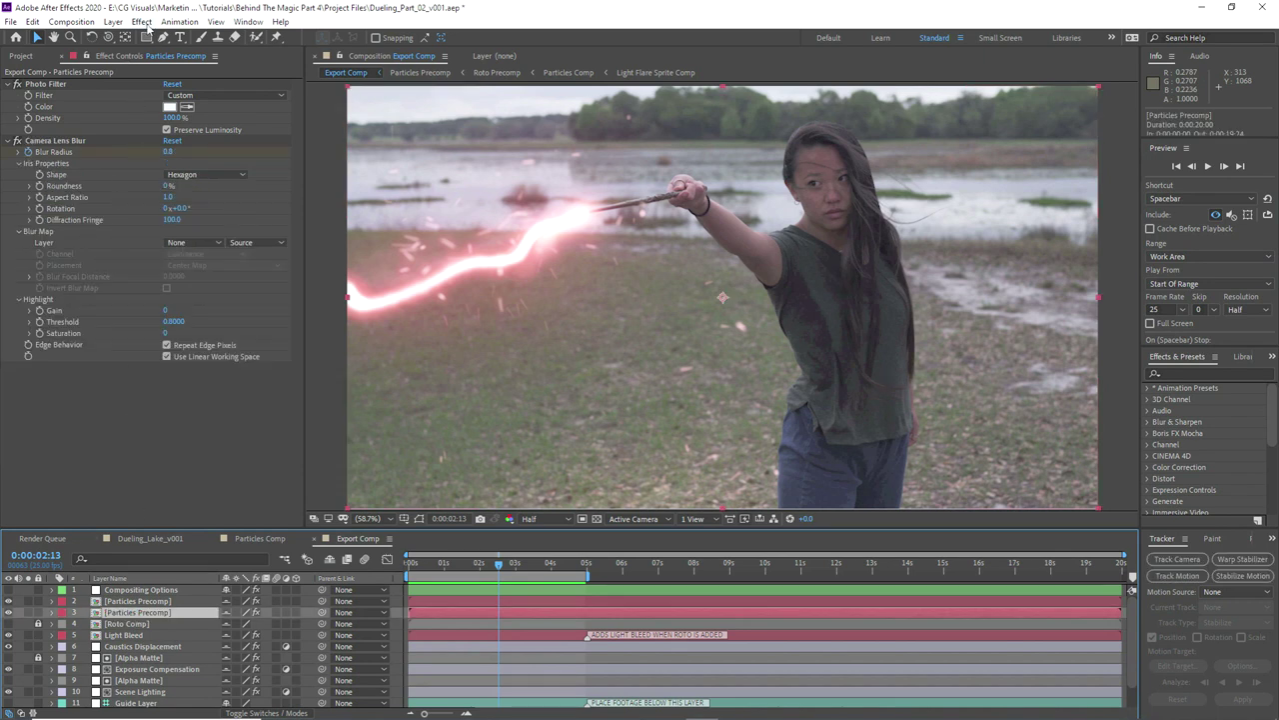
{"action": "left_click", "coordinate": [141, 22]}
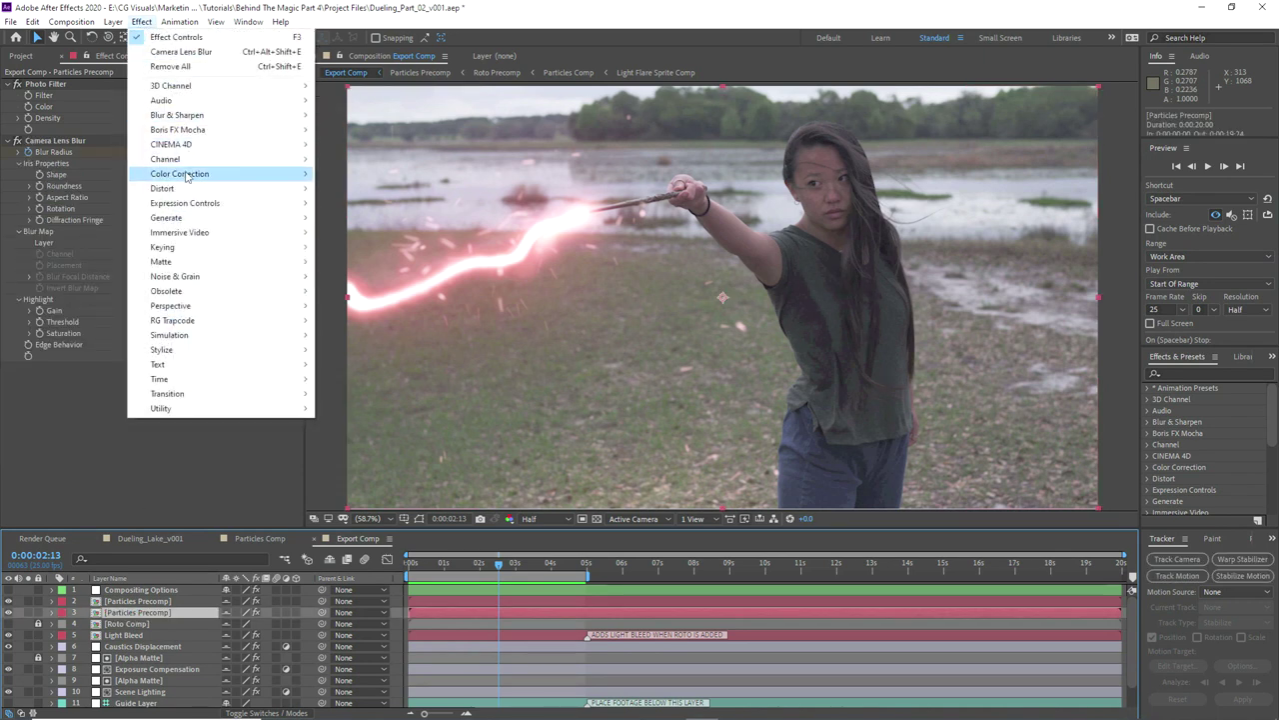
{"action": "mouse_move", "coordinate": [200, 174]}
{"action": "left_click", "coordinate": [347, 437]}
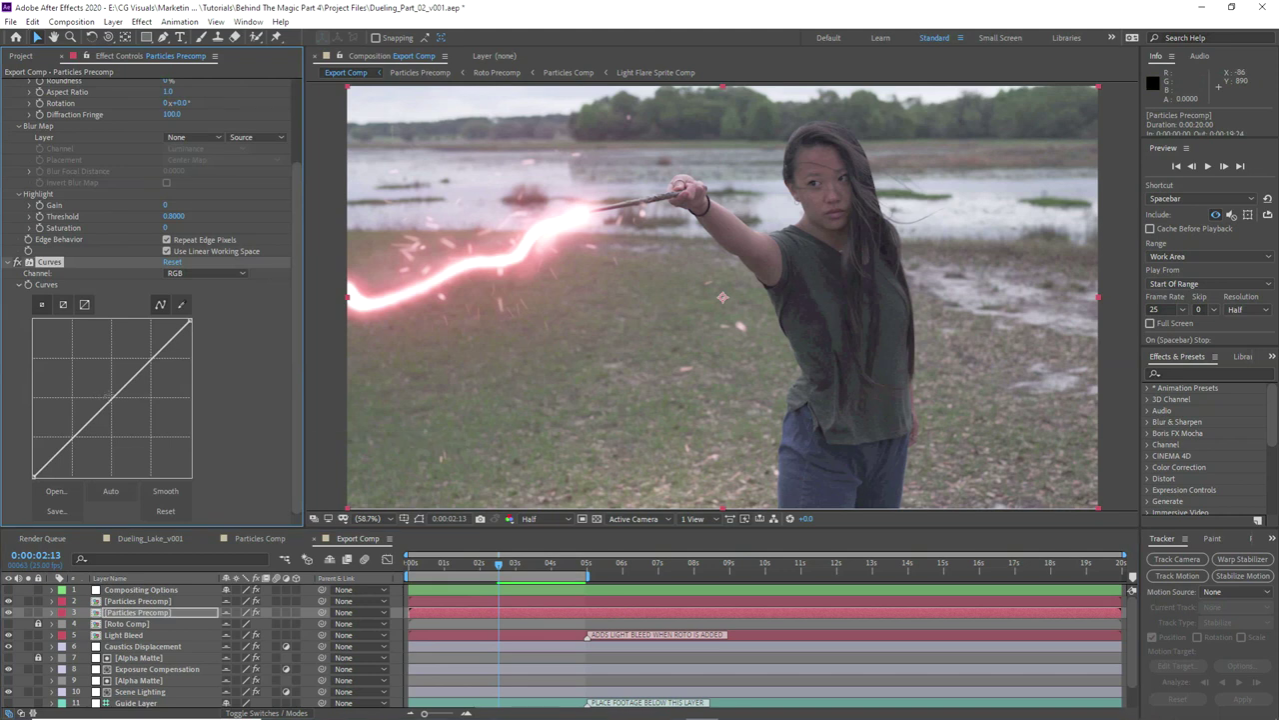
{"action": "left_click_drag", "start_coordinate": [114, 403], "coordinate": [121, 407]}
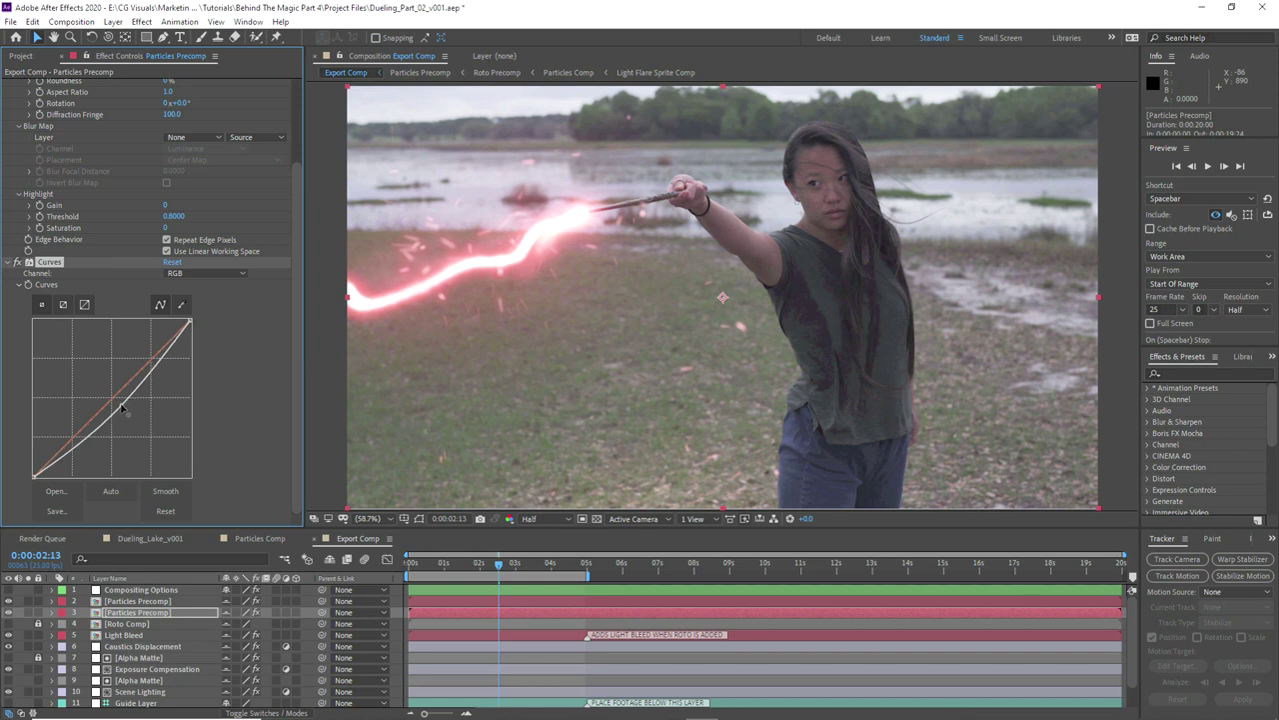
Step: Add an adjustment layer above Compositing Options and apply Lumetri Color to it
{"action": "left_click", "coordinate": [113, 593]}
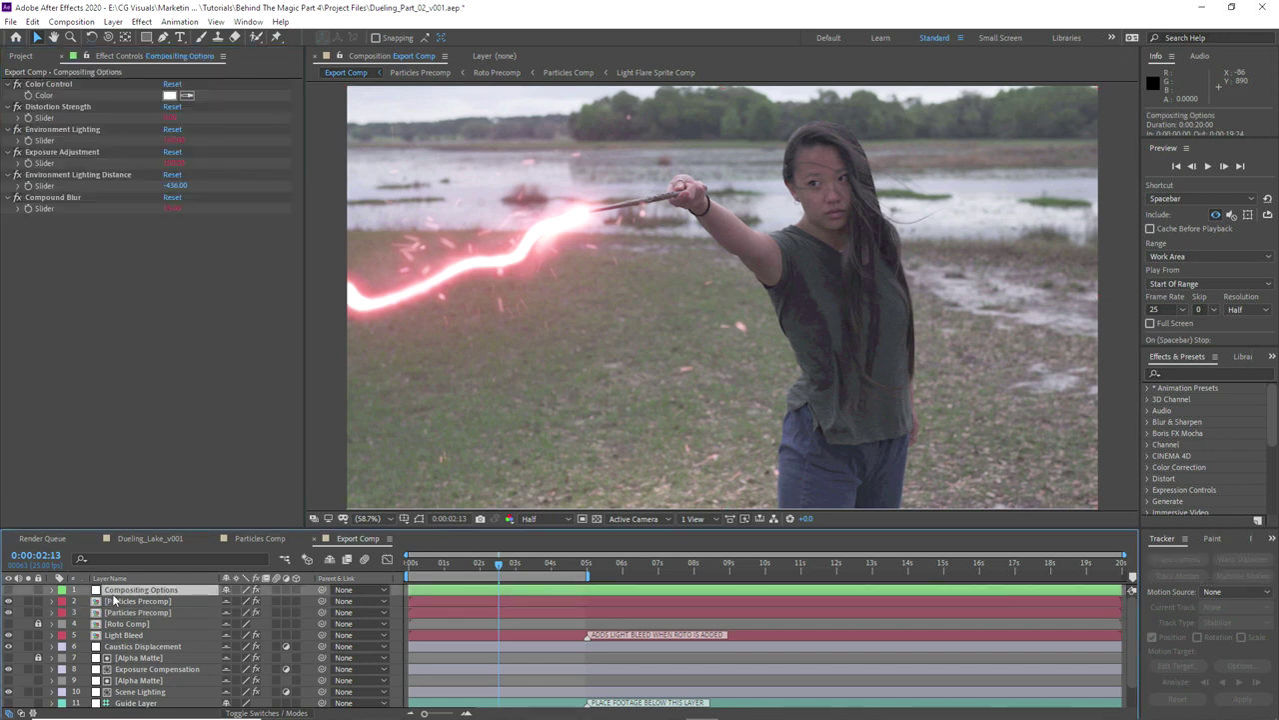
{"action": "left_click", "coordinate": [112, 22]}
{"action": "mouse_move", "coordinate": [260, 40]}
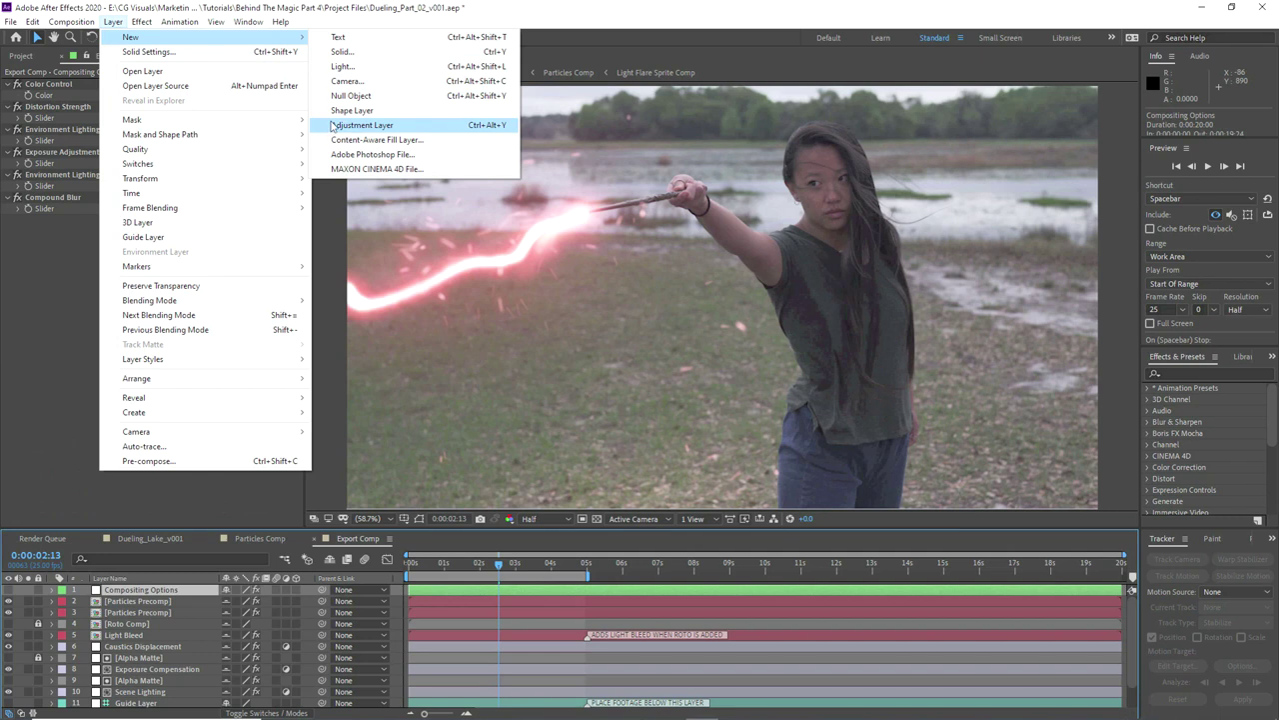
{"action": "left_click", "coordinate": [340, 126]}
{"action": "left_click", "coordinate": [1196, 375]}
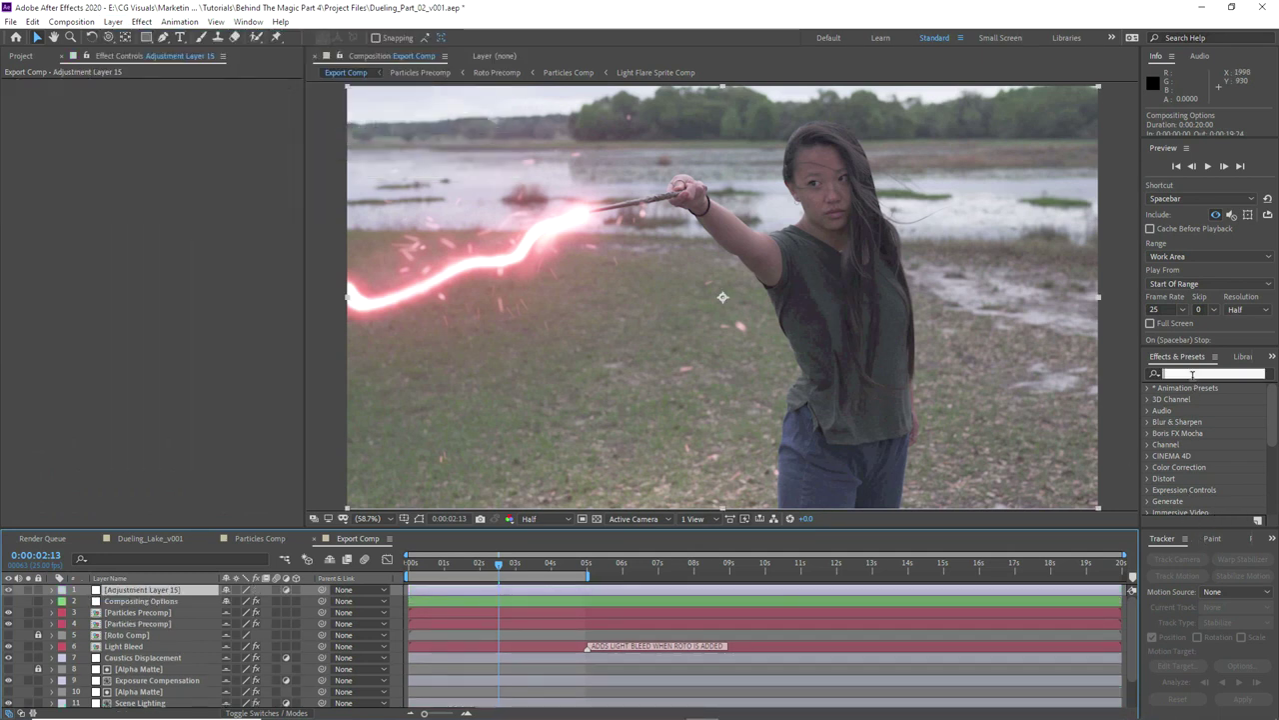
{"action": "type", "text": "lumu"}
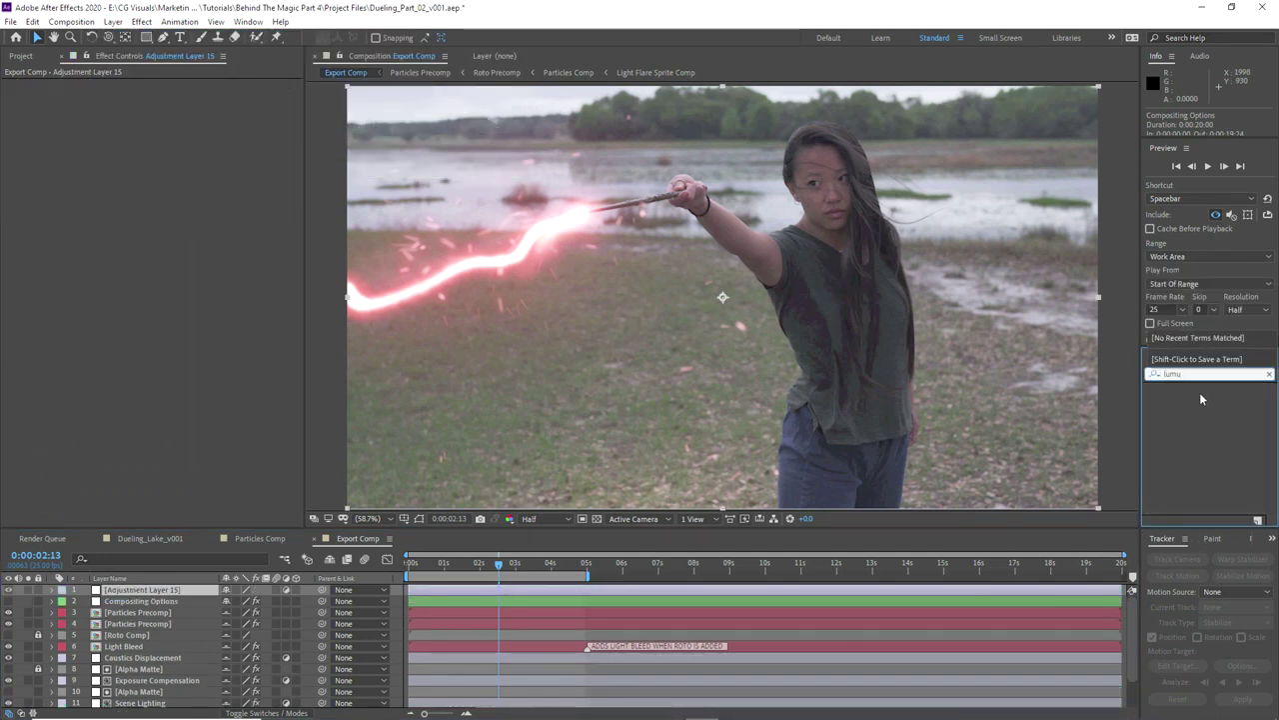
{"action": "key", "text": "BackSpace"}
{"action": "left_click_drag", "start_coordinate": [1212, 478], "coordinate": [140, 592]}
Step: Rename the new adjustment layer as Color Correction and set its Lumetri Vignette Amount to -0.5
{"action": "key", "text": "Return"}
{"action": "type", "text": "Color Correction"}
{"action": "key", "text": "Return"}
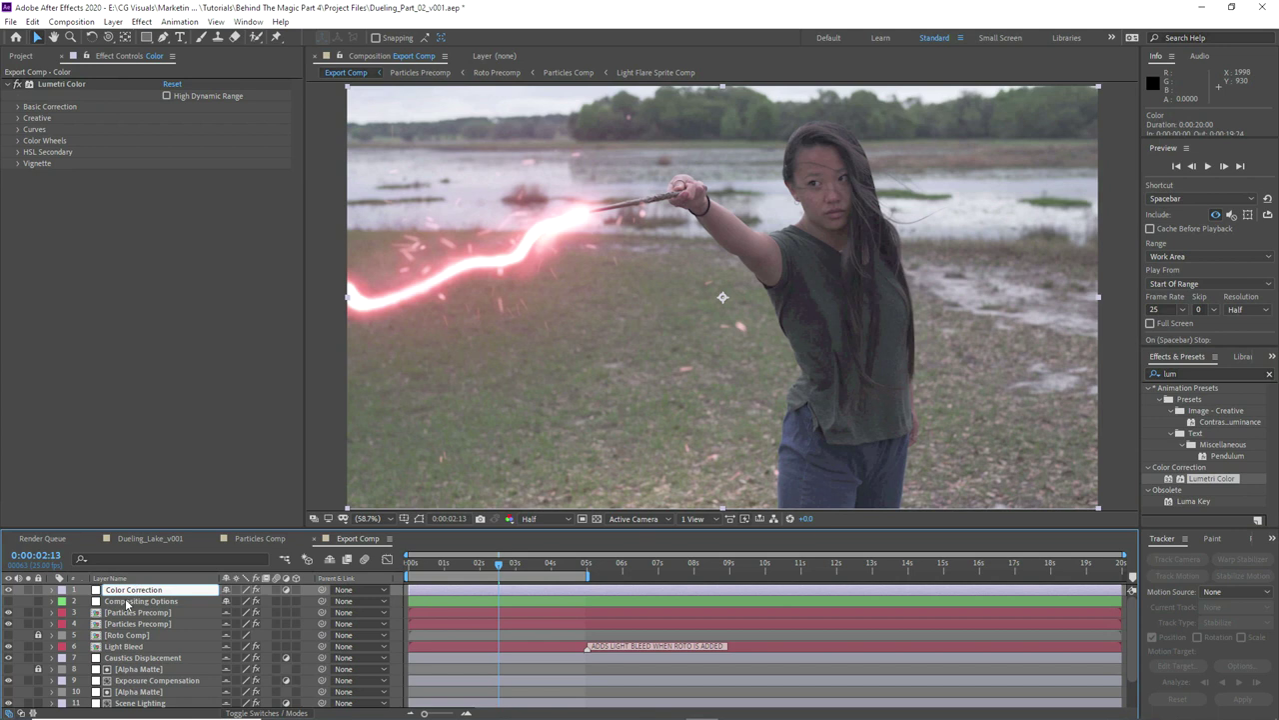
{"action": "left_click", "coordinate": [18, 164]}
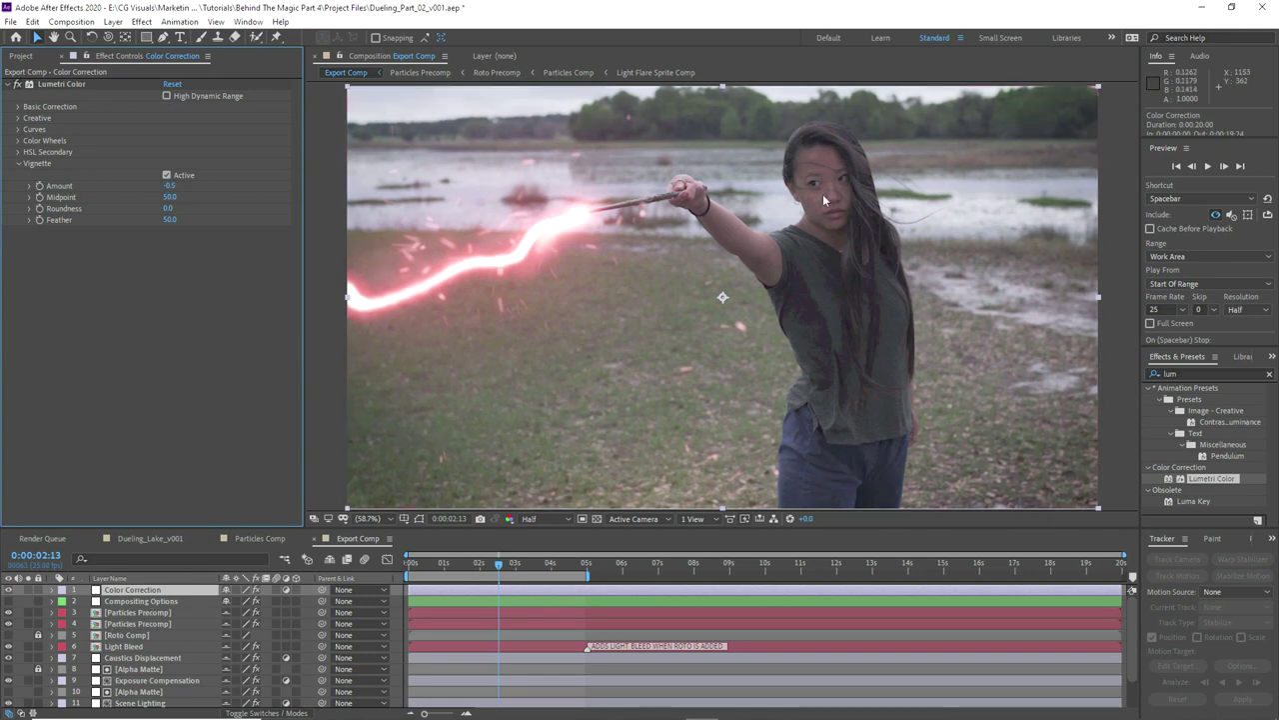
Step: Solo the Dueling_Lake_v001.mov layer, duplicate it, and delete the Curves effect from the upper copy
{"action": "scroll", "coordinate": [82, 681], "scroll_direction": "down", "scroll_amount": 2}
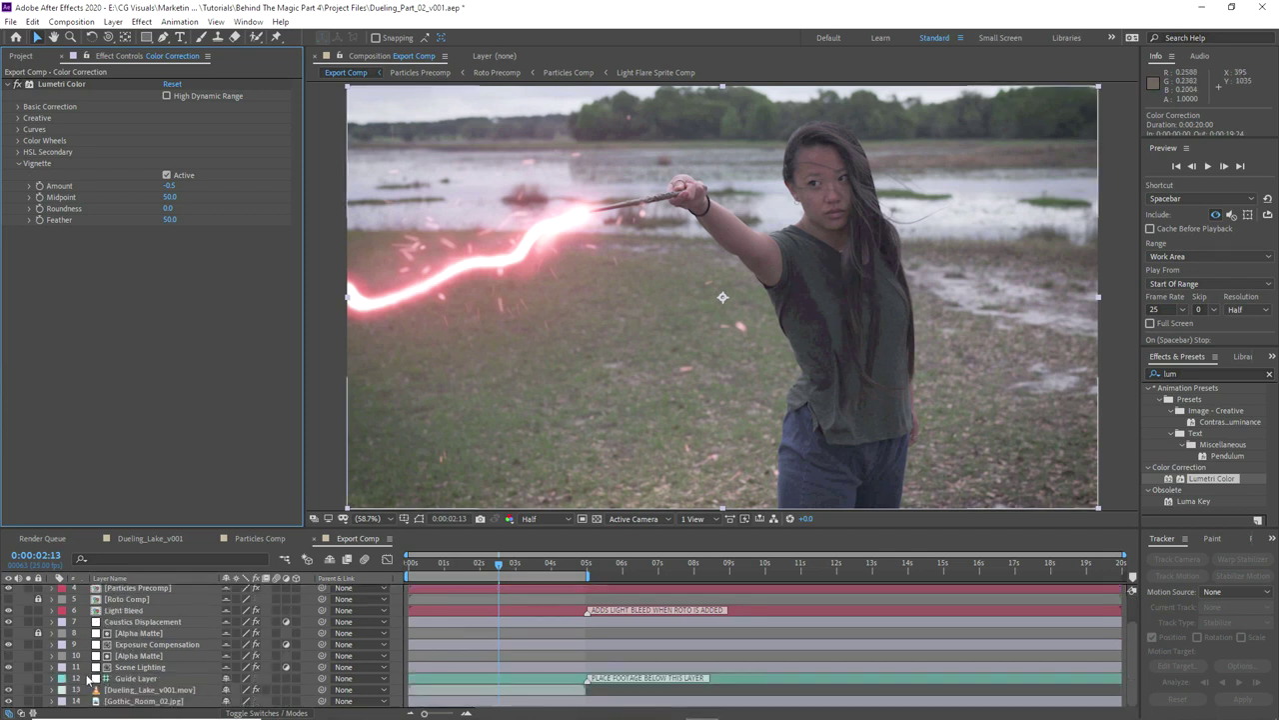
{"action": "left_click", "coordinate": [28, 690]}
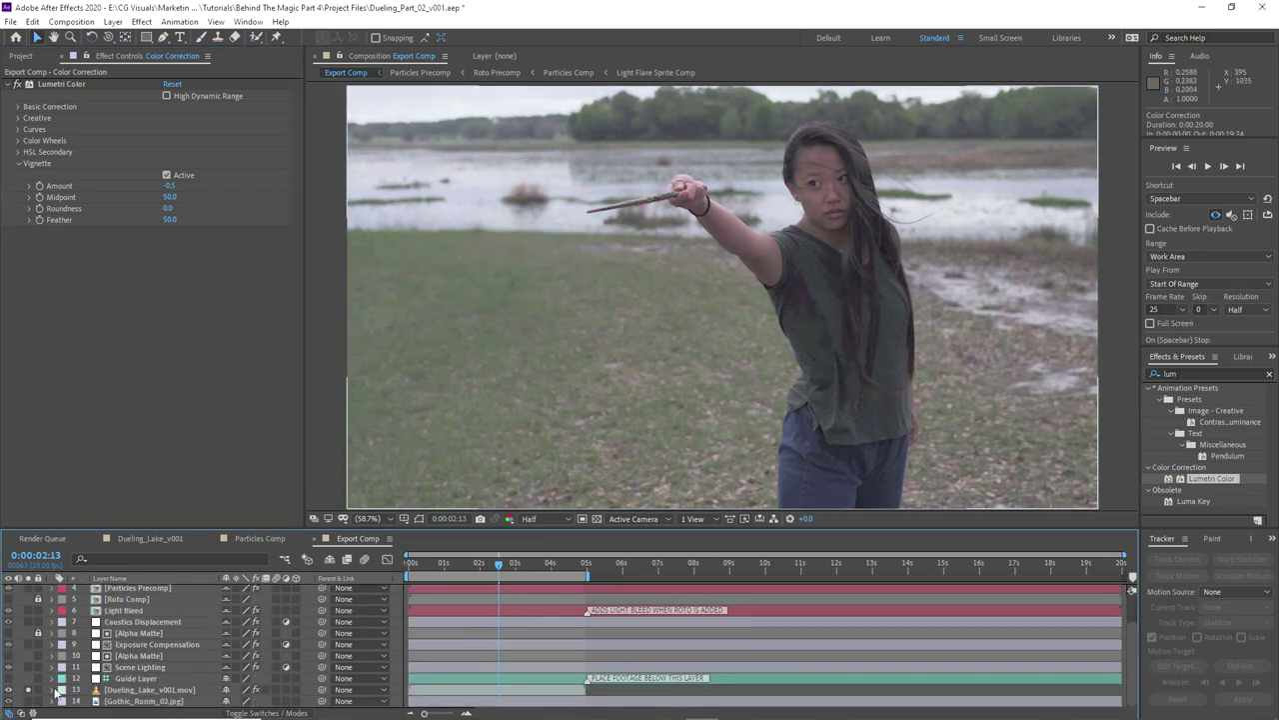
{"action": "left_click", "coordinate": [139, 690]}
{"action": "key", "text": "ctrl+d"}
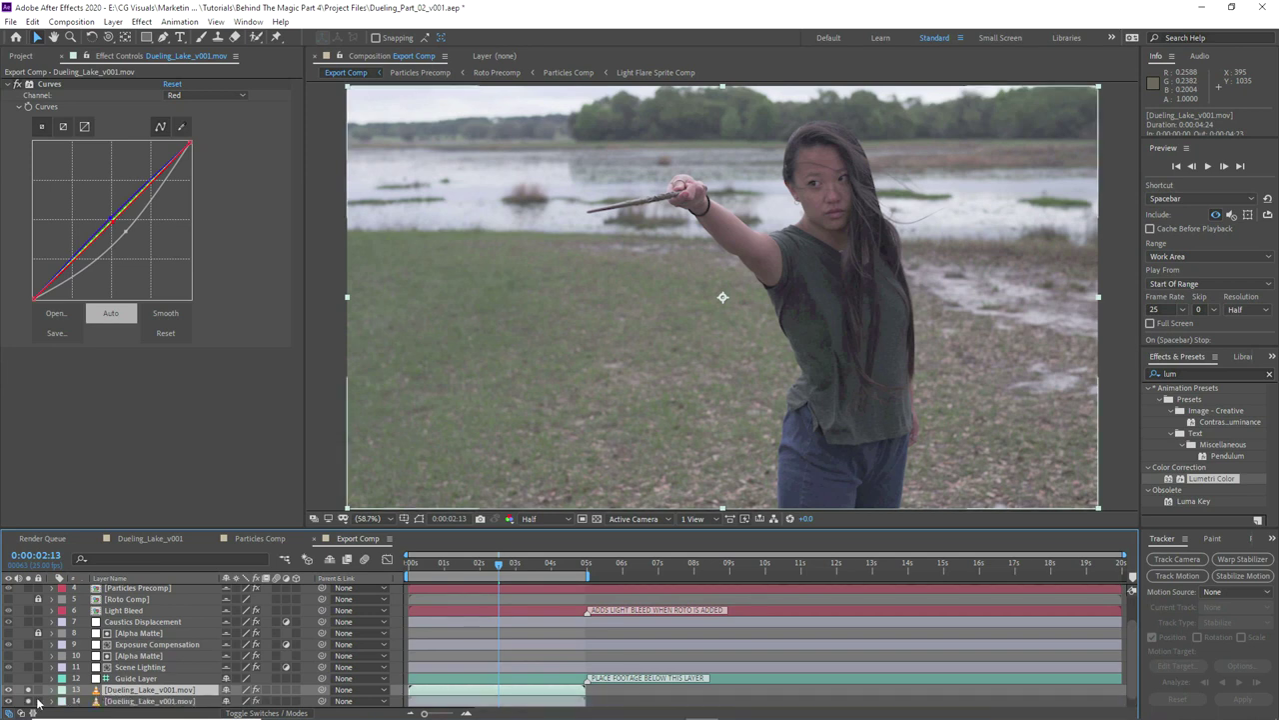
{"action": "left_click", "coordinate": [52, 84]}
{"action": "key", "text": "Delete"}
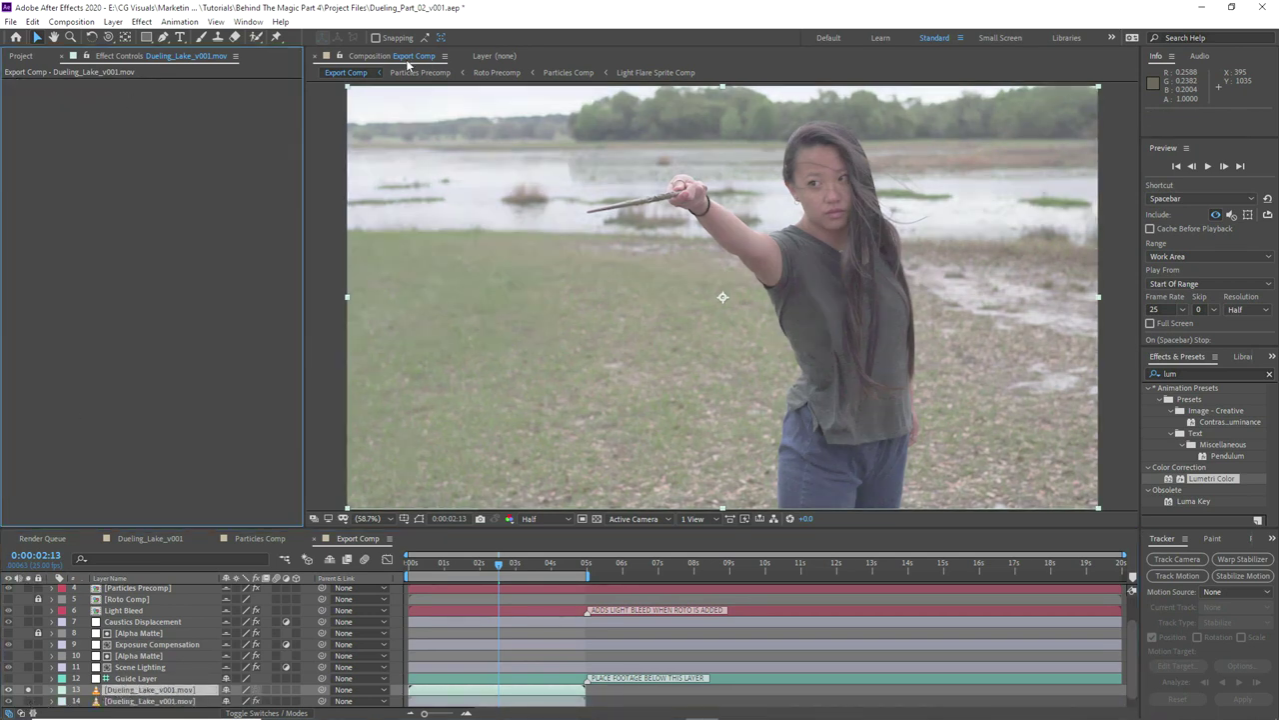
Step: Switch the preview to Full resolution and paint a Roto Brush stroke over the actor on the upper Dueling_Lake_v001.mov copy's first frame
{"action": "left_click", "coordinate": [528, 518]}
{"action": "left_click", "coordinate": [540, 545]}
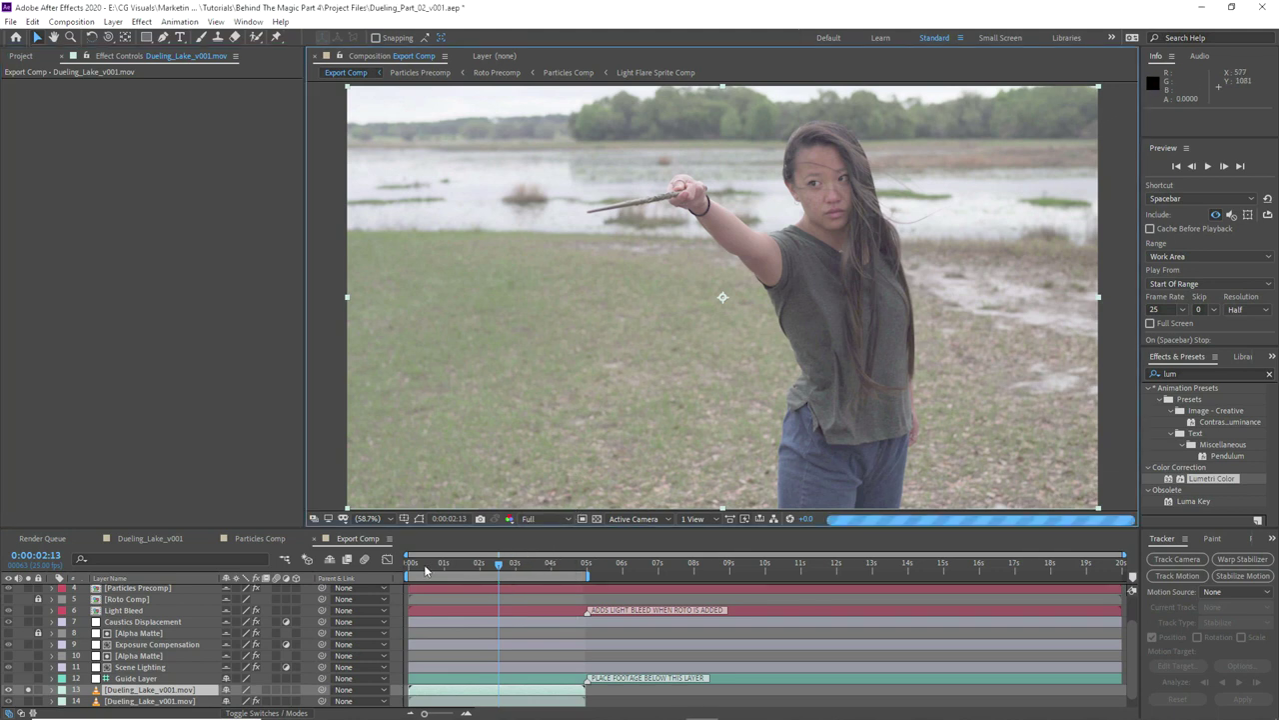
{"action": "left_click", "coordinate": [405, 565]}
{"action": "left_click", "coordinate": [256, 38]}
{"action": "double_click", "coordinate": [122, 690]}
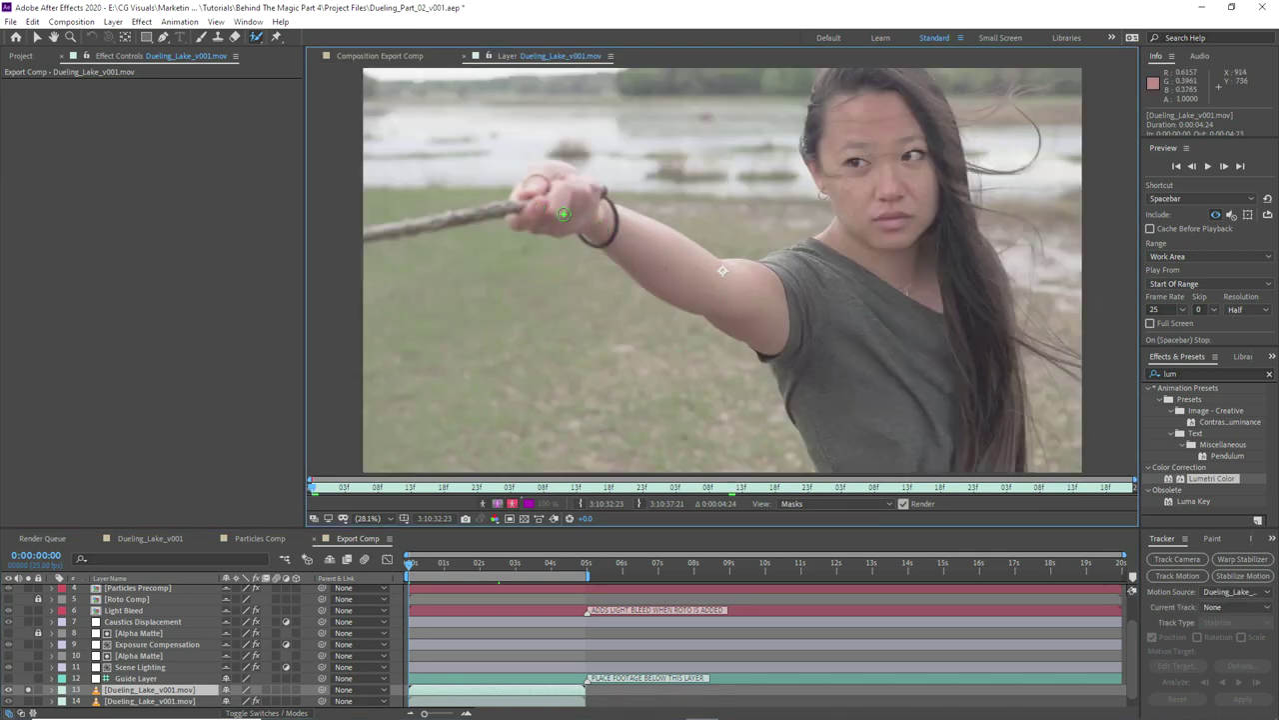
{"action": "mouse_move", "coordinate": [534, 205]}
{"action": "left_mouse_down"}
{"action": "mouse_move", "coordinate": [839, 281]}
{"action": "mouse_move", "coordinate": [844, 110]}
{"action": "mouse_move", "coordinate": [929, 215]}
{"action": "mouse_move", "coordinate": [937, 450]}
{"action": "mouse_move", "coordinate": [861, 421]}
{"action": "left_mouse_up"}
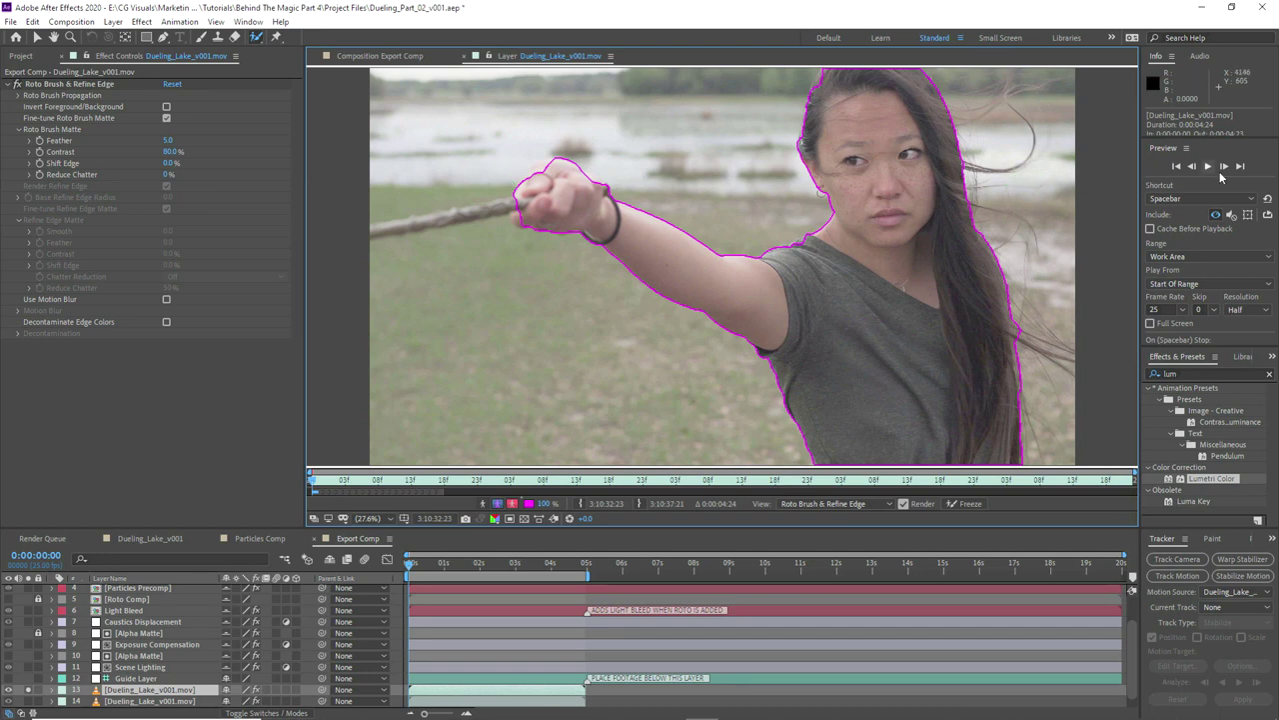
Step: Clear the effects search and advance the Roto Brush selection frame by frame from the start of the clip
{"action": "left_click", "coordinate": [1173, 374]}
{"action": "key", "text": "BackSpace"}
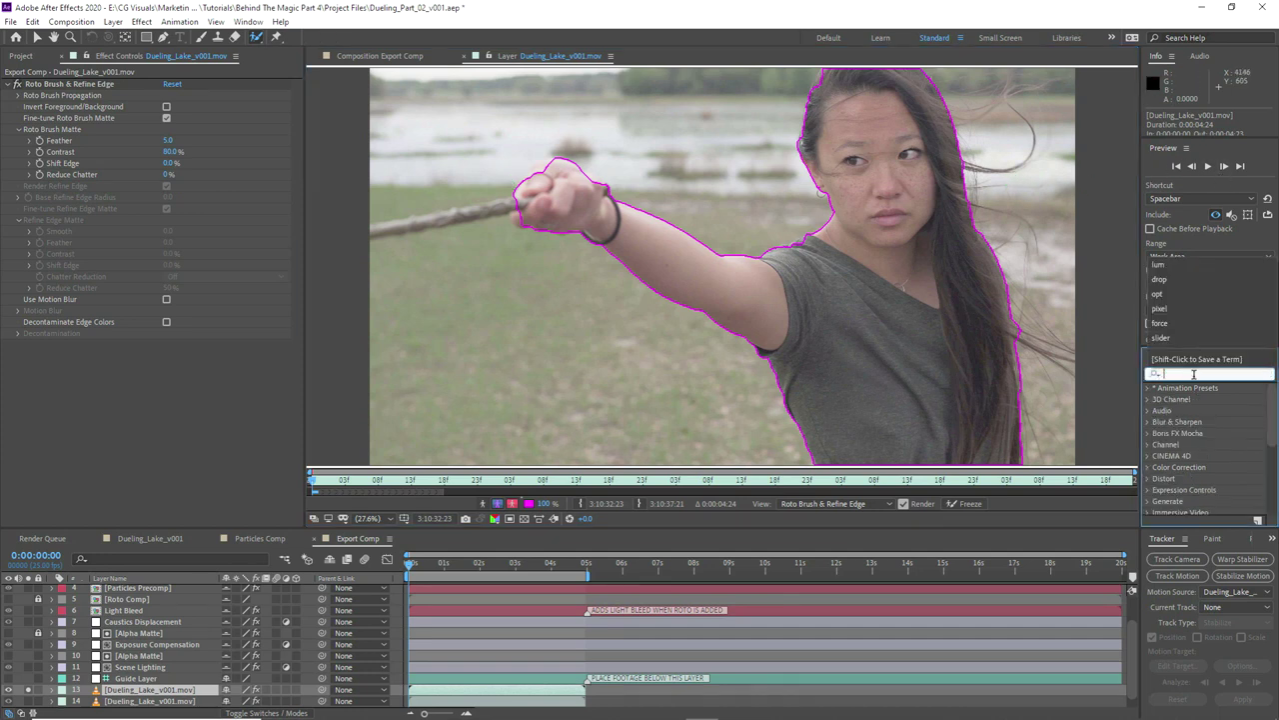
{"action": "left_click", "coordinate": [411, 566]}
{"action": "key", "text": "space"}
{"action": "key", "text": "space"}
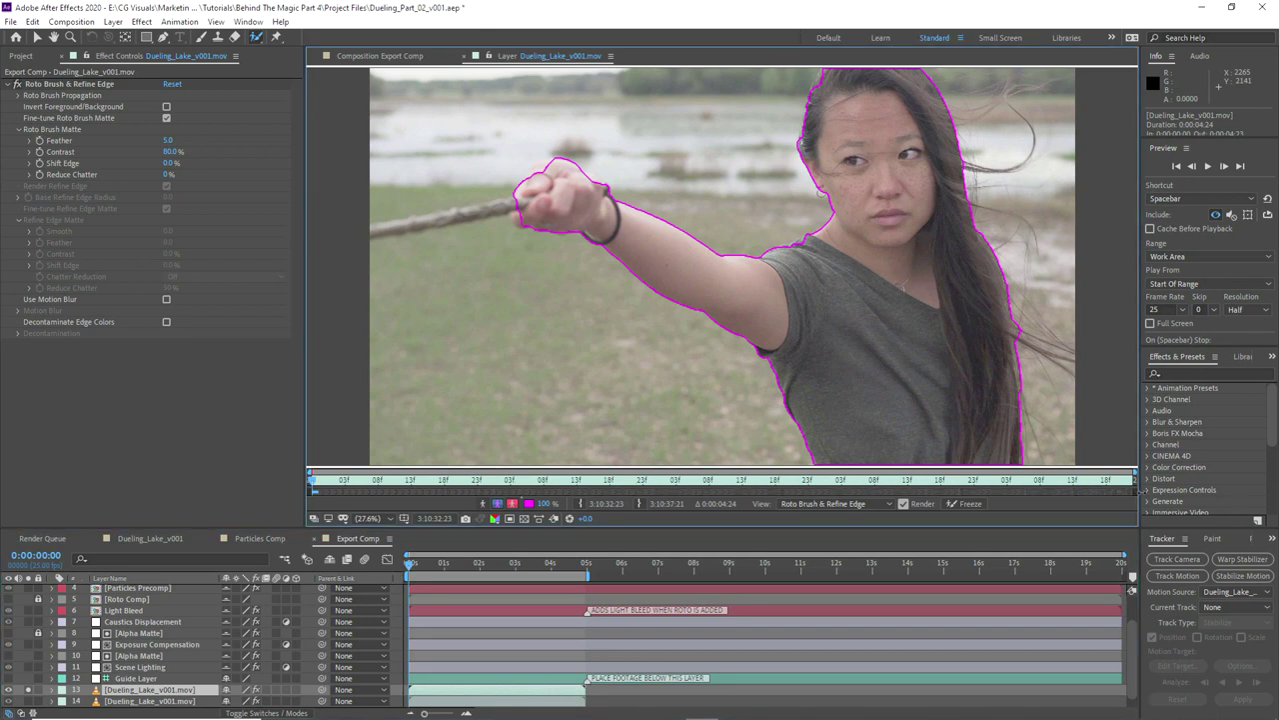
{"action": "left_click", "coordinate": [1225, 167]}
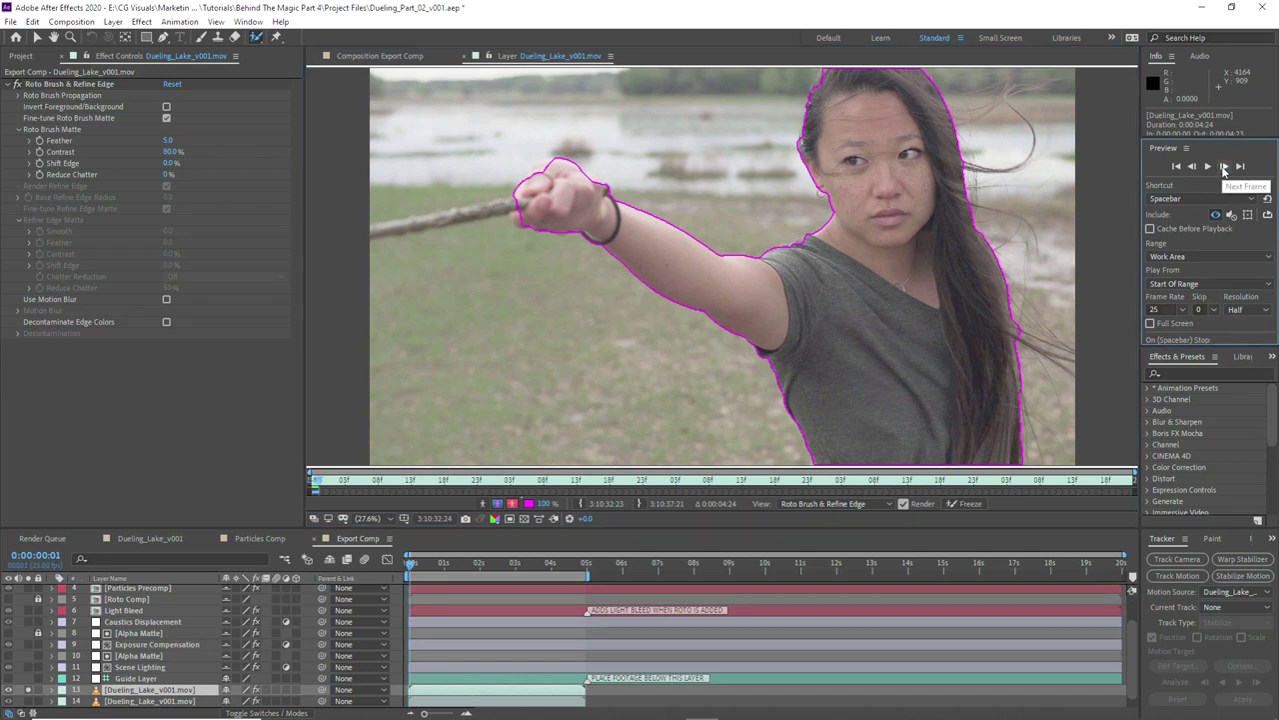
{"action": "left_click", "coordinate": [1224, 167]}
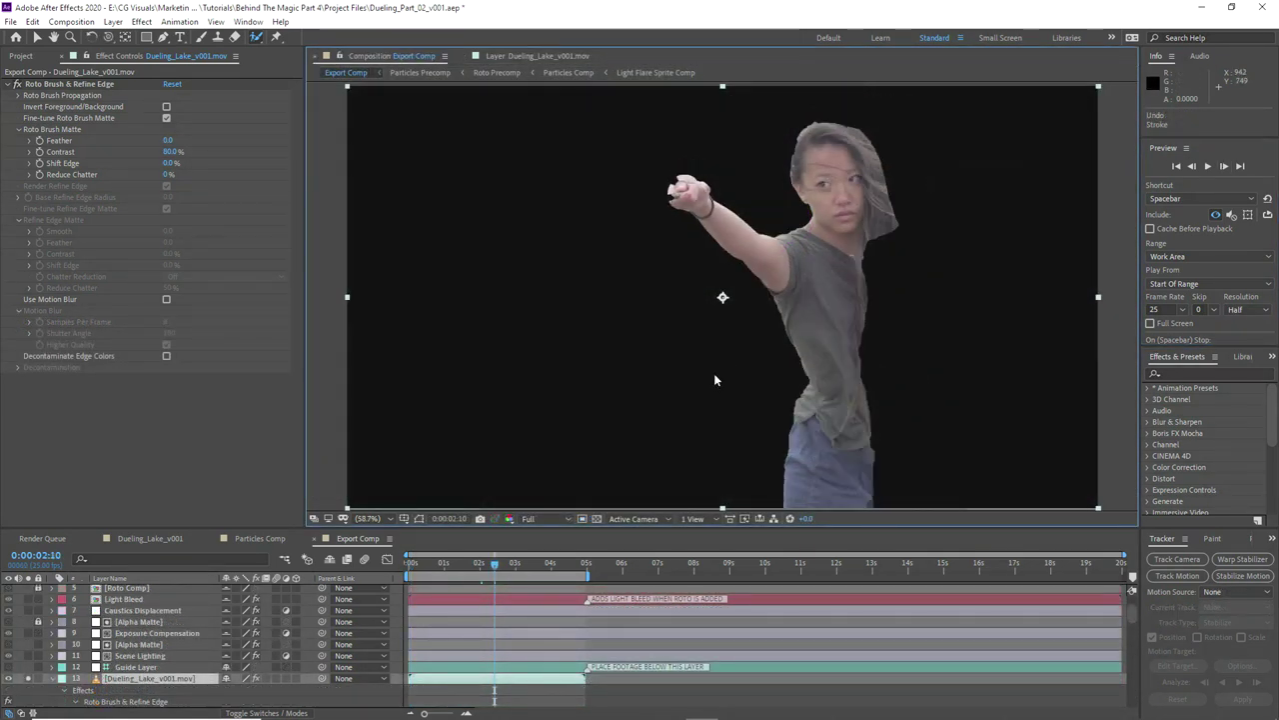
Step: Enable Roto Brush motion blur with a Shutter Angle of 360 and set the matte's Feather to 5
{"action": "left_click", "coordinate": [166, 299]}
{"action": "left_click", "coordinate": [172, 334]}
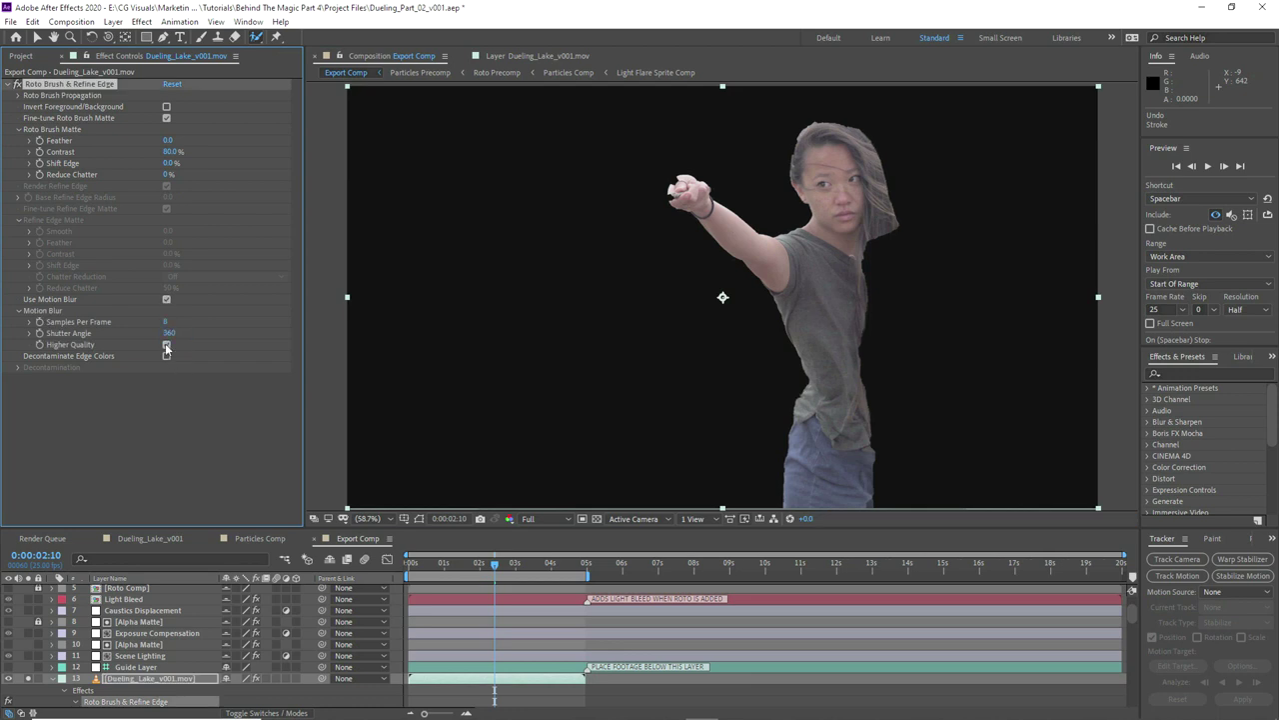
{"action": "key", "text": "Tab"}
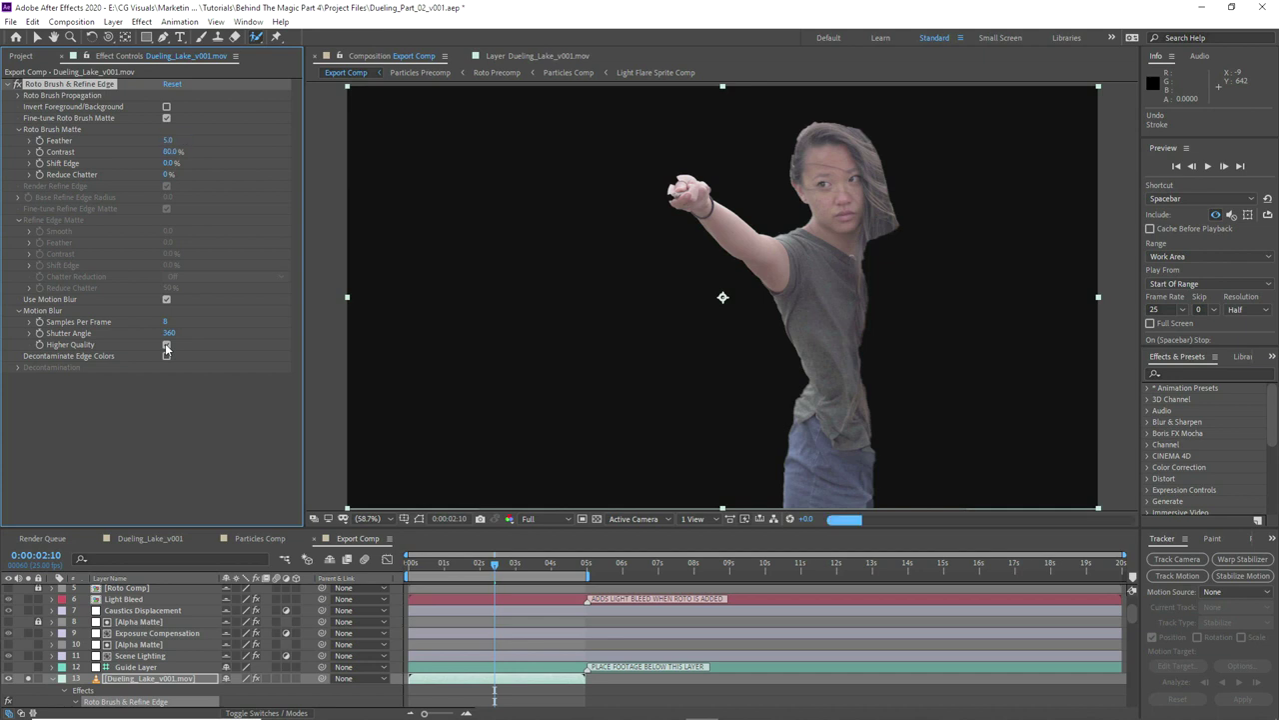
{"action": "key", "text": "Tab"}
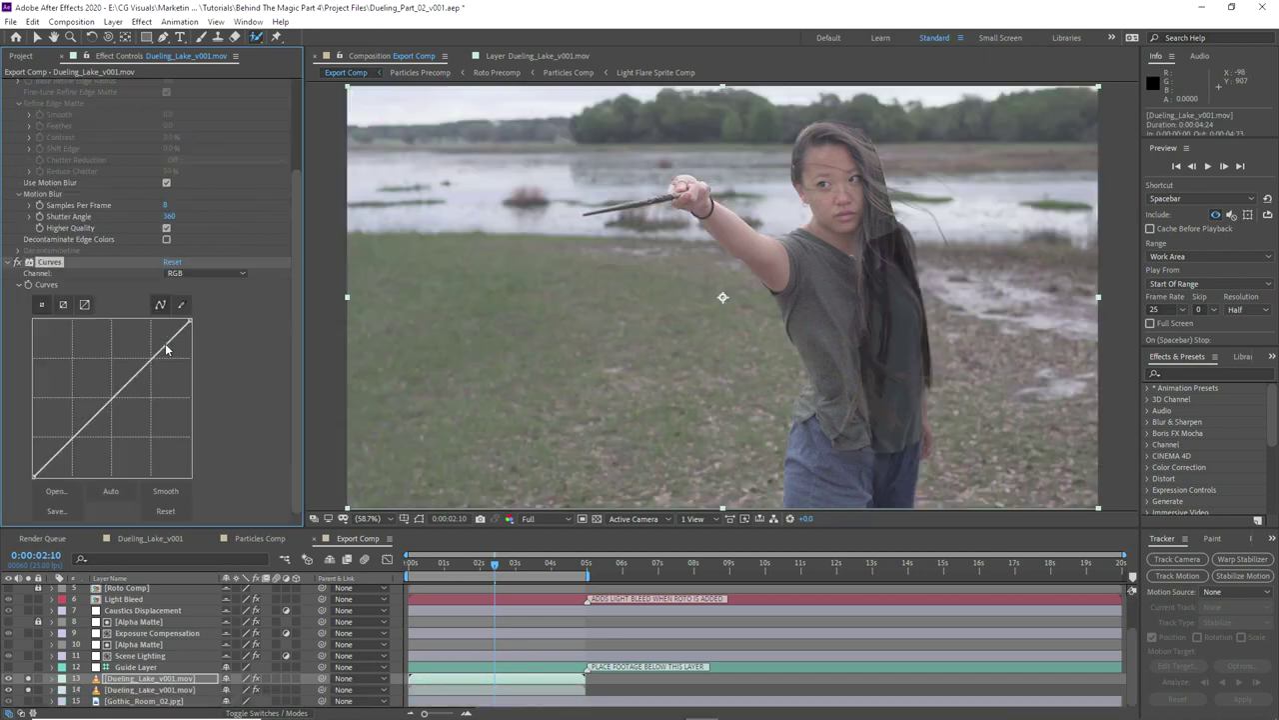
Step: Lift the Red channel curve slightly on the rotoscoped Dueling_Lake_v001.mov layer, then return Curves to the RGB channel
{"action": "left_click", "coordinate": [205, 273]}
{"action": "left_click", "coordinate": [185, 299]}
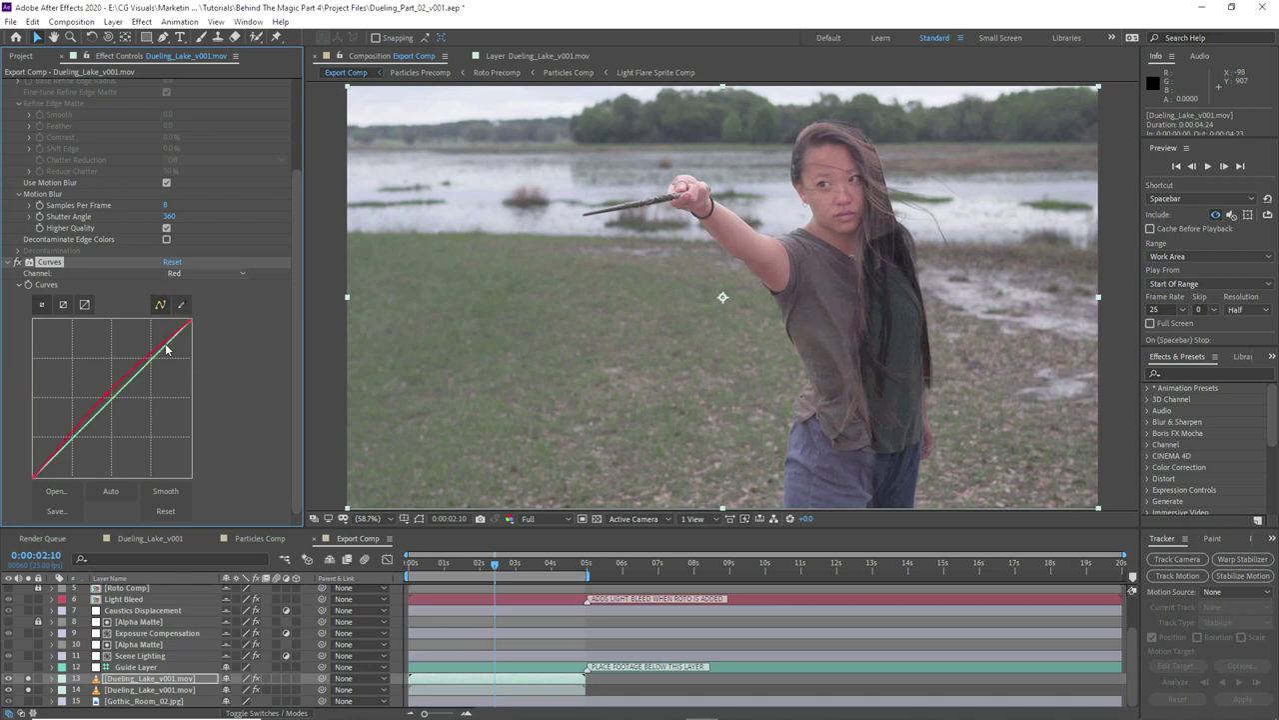
{"action": "left_click", "coordinate": [205, 273]}
{"action": "left_click", "coordinate": [185, 284]}
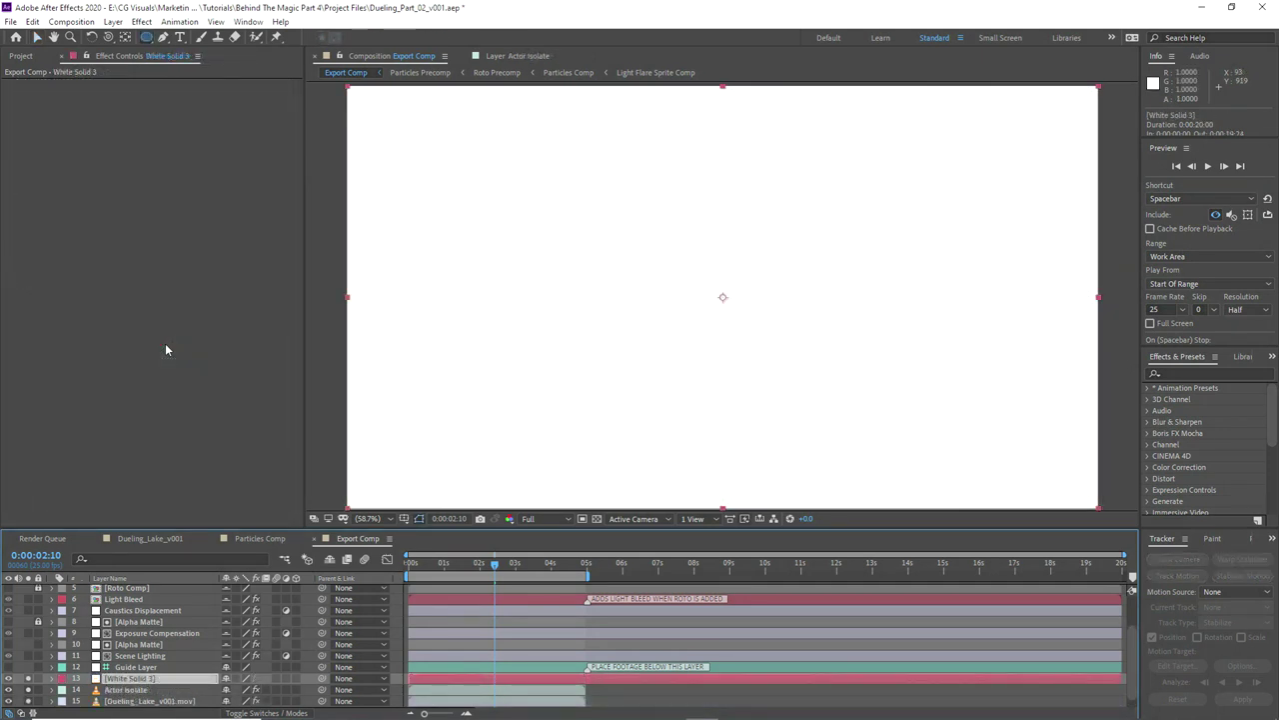
Step: Rename the white solid directly above the Actor Isolate layer as Alpha Matte
{"action": "key", "text": "Return"}
{"action": "type", "text": "Alpha"}
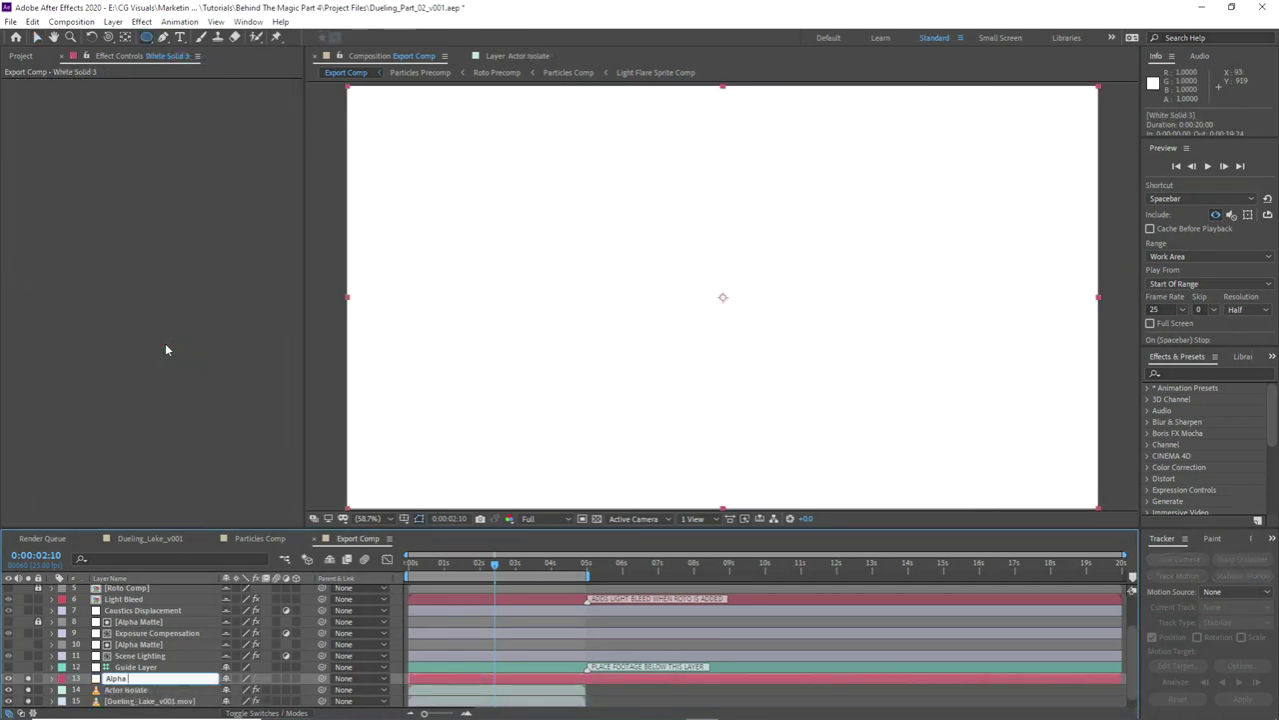
{"action": "type", "text": " Matte"}
{"action": "key", "text": "Return"}
{"action": "key", "text": "Up"}
{"action": "key", "text": "Return"}
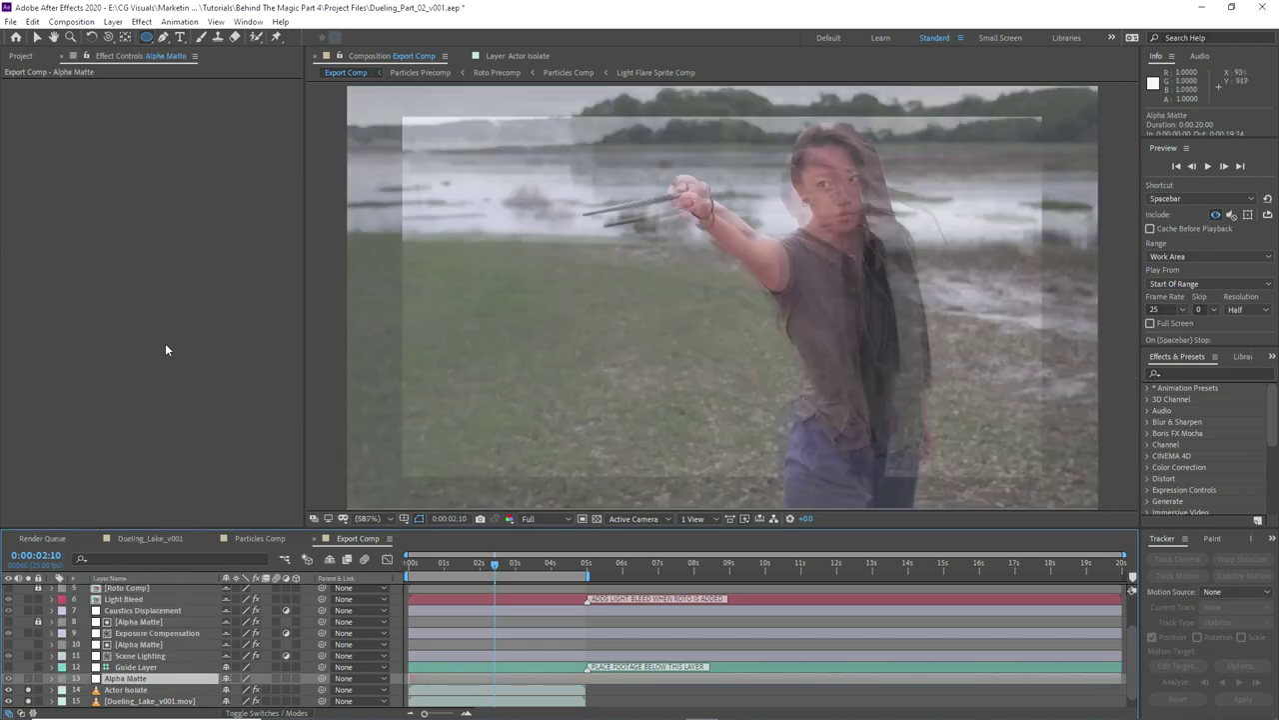
Step: Draw a large feathered ellipse mask on the Alpha Matte layer over the lake, covering the wand area up to the actor's face
{"action": "left_click_drag", "start_coordinate": [597, 230], "coordinate": [367, 455]}
{"action": "key", "text": "u"}
{"action": "key", "text": "f"}
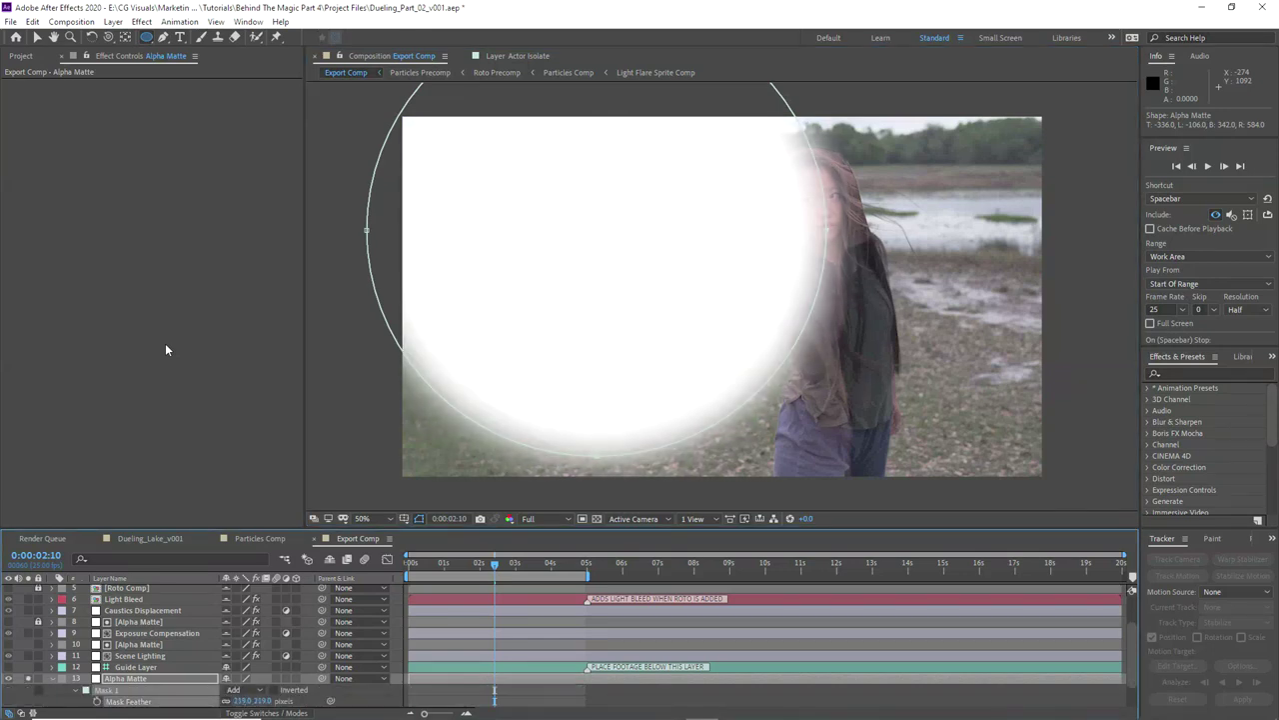
{"action": "scroll", "coordinate": [200, 650], "scroll_direction": "down", "scroll_amount": 1}
{"action": "key", "text": "f"}
Step: Keyframe the Alpha Matte layer's Mask Path at 0:00:02:10 and increase the mask's feather for a softer falloff
{"action": "key", "text": "m"}
{"action": "key", "text": "m"}
{"action": "key", "text": "v"}
{"action": "key", "text": "comma"}
{"action": "scroll", "coordinate": [200, 645], "scroll_direction": "down", "scroll_amount": 1}
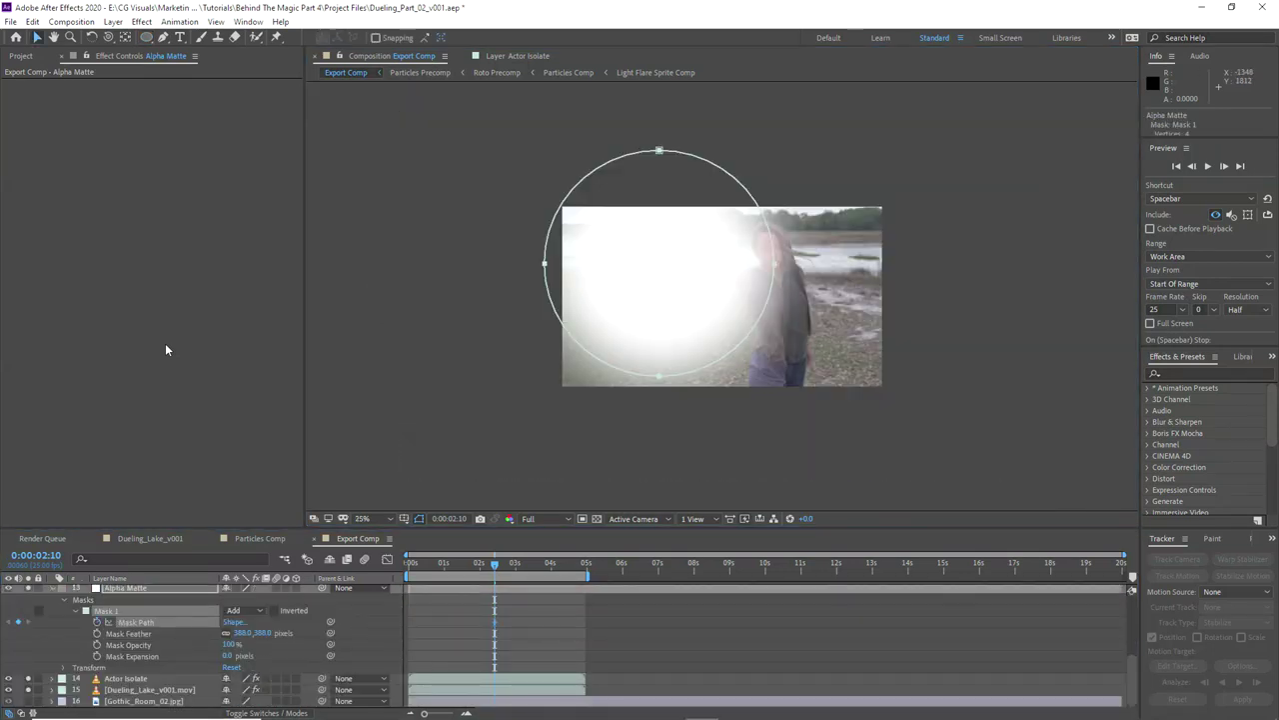
{"action": "scroll", "coordinate": [200, 645], "scroll_direction": "up", "scroll_amount": 1}
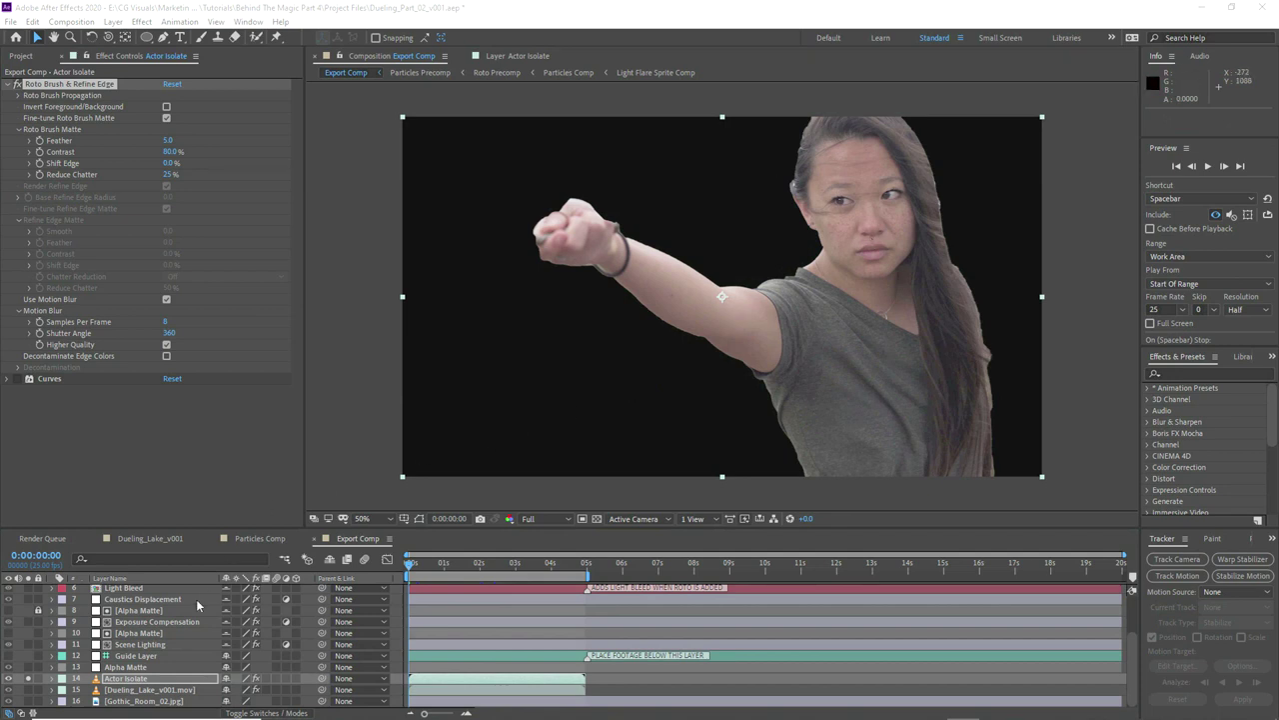
Step: Add Export Comp with the soloed Actor Isolate layer to the render queue and remove the old queue entry
{"action": "left_click", "coordinate": [117, 683]}
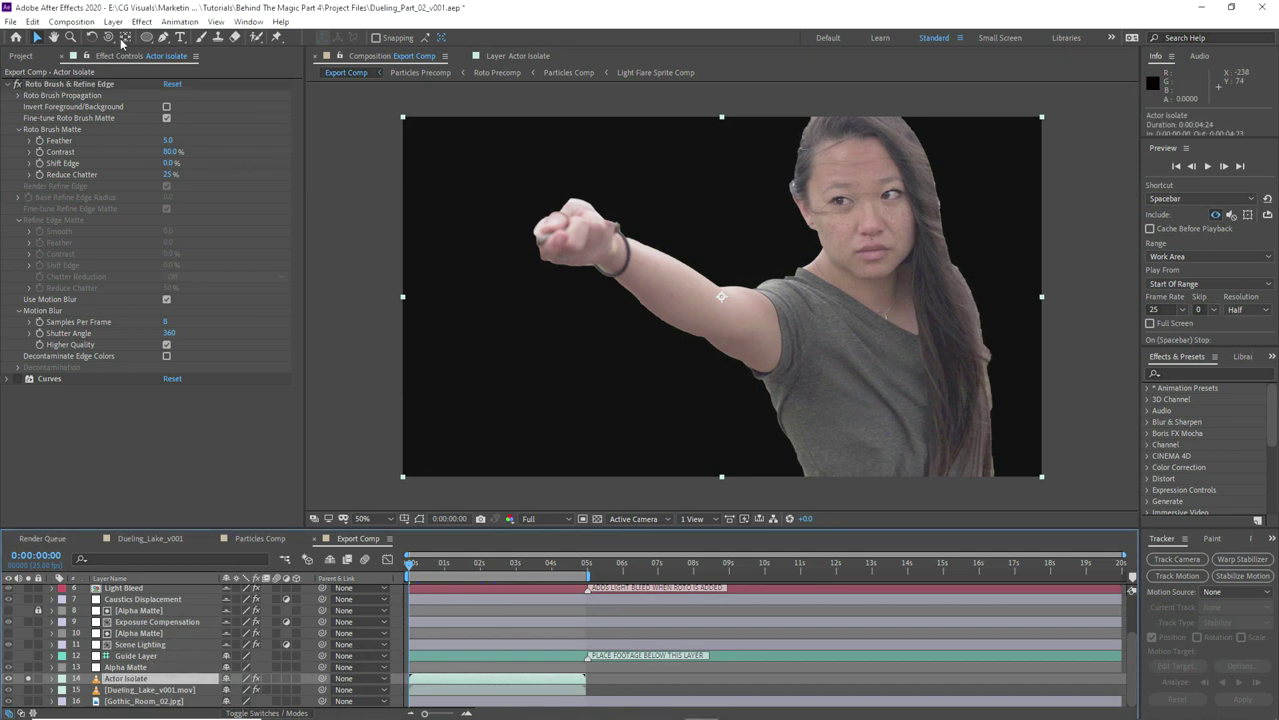
{"action": "left_click", "coordinate": [71, 21]}
{"action": "left_click", "coordinate": [149, 124]}
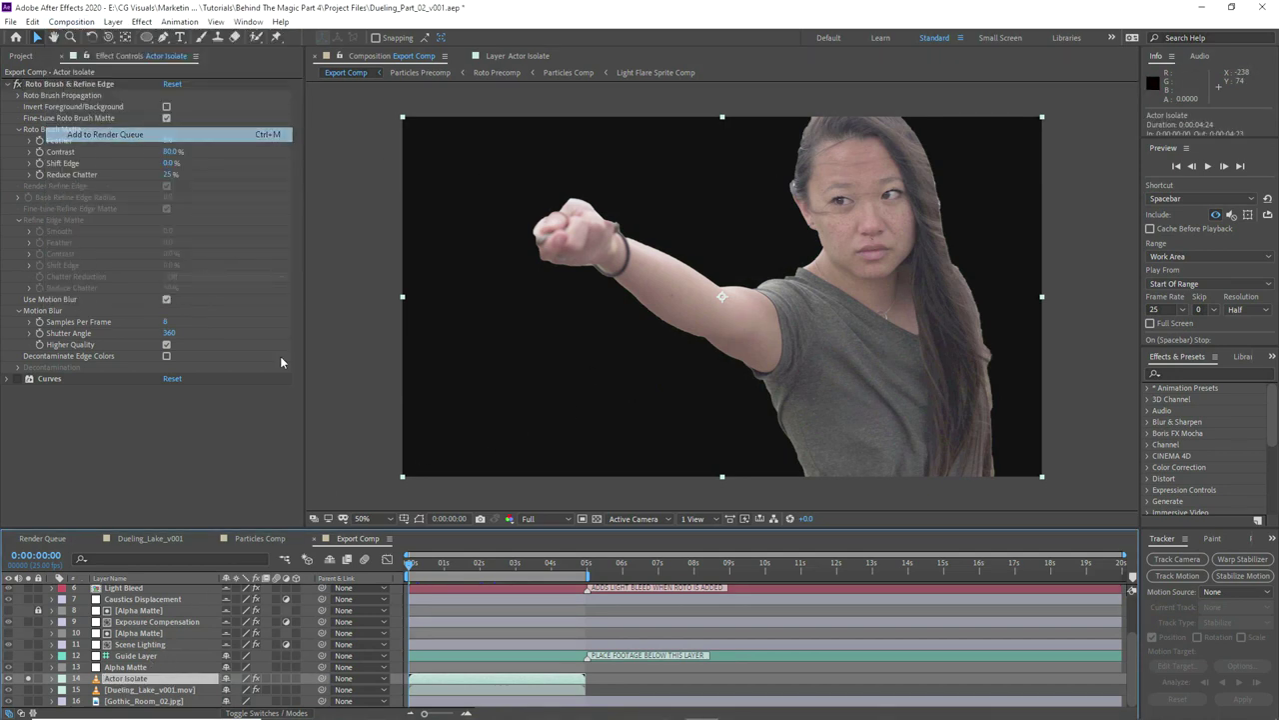
{"action": "left_click", "coordinate": [110, 607]}
{"action": "key", "text": "Delete"}
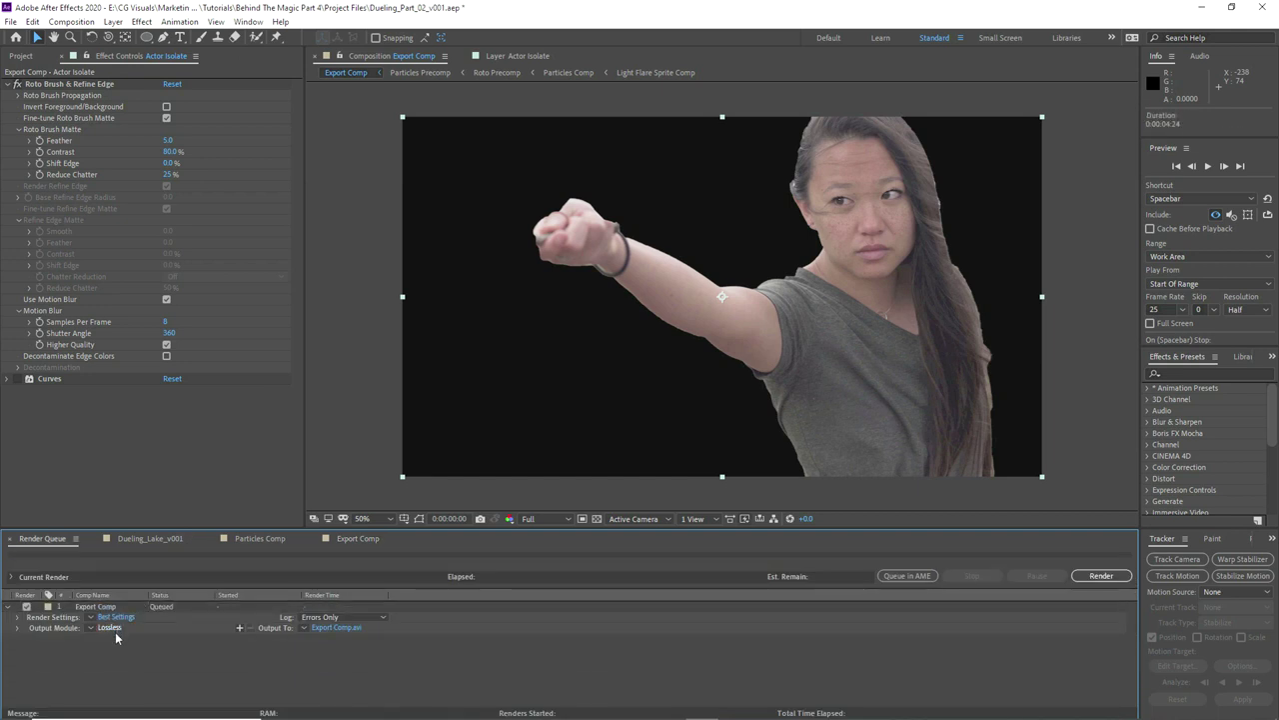
Step: Configure the output module as QuickTime with RGB + Alpha channels and audio output off
{"action": "left_click", "coordinate": [106, 627]}
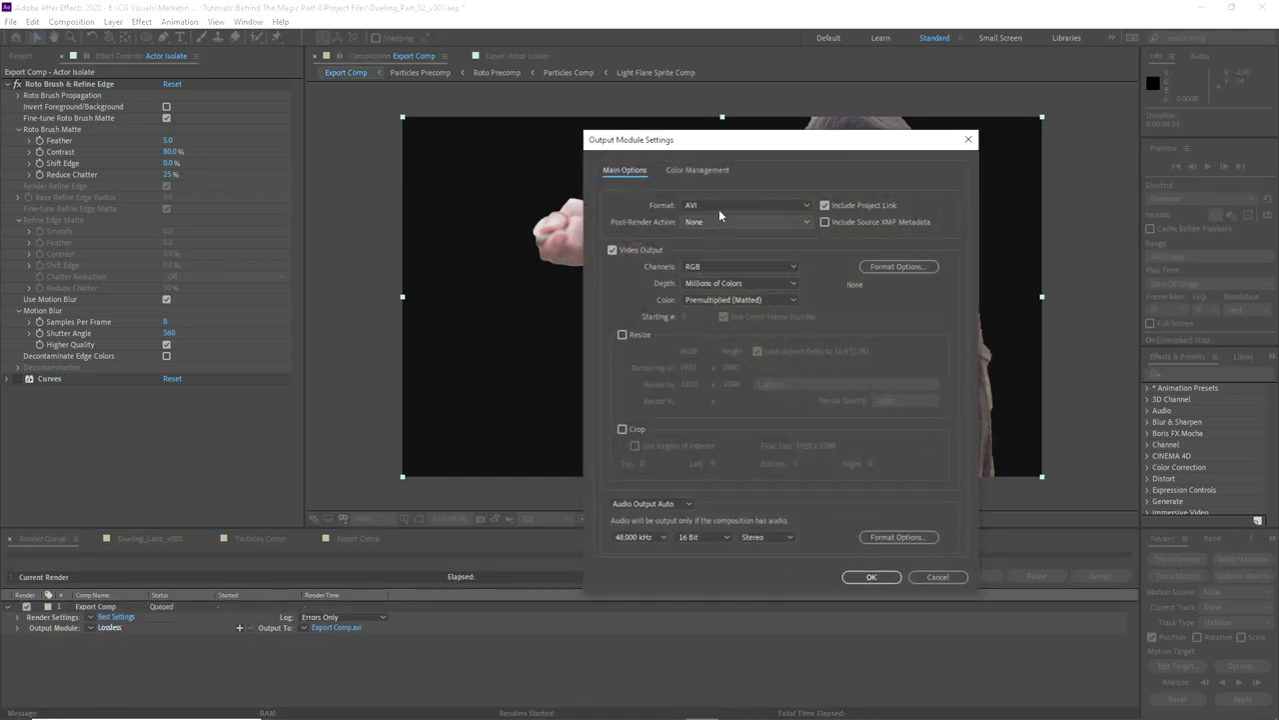
{"action": "left_click", "coordinate": [718, 206]}
{"action": "left_click", "coordinate": [714, 306]}
{"action": "left_click", "coordinate": [709, 262]}
{"action": "left_click", "coordinate": [705, 300]}
{"action": "left_click", "coordinate": [649, 503]}
{"action": "left_click", "coordinate": [650, 531]}
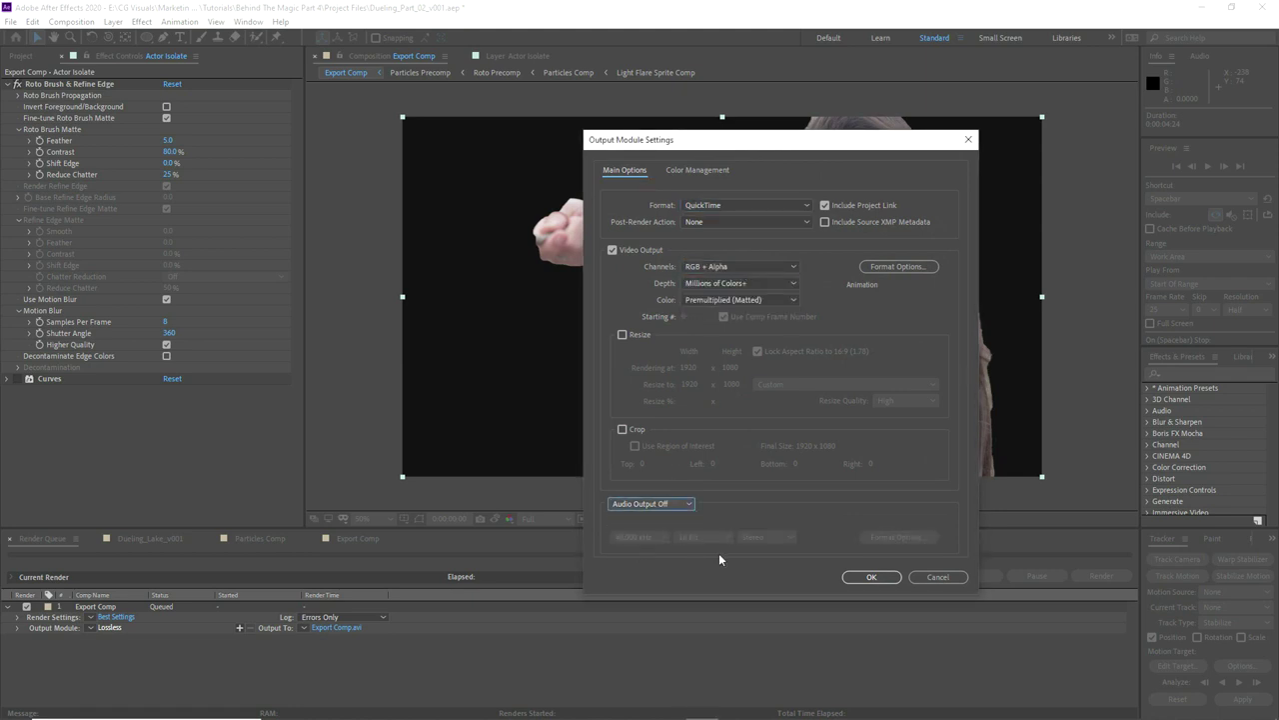
{"action": "left_click", "coordinate": [871, 576]}
Step: Save the output as Actor_Matte_v001.mov in the Renders folder and render the queue
{"action": "left_click_drag", "start_coordinate": [333, 590], "coordinate": [254, 586]}
{"action": "type", "text": "Actor_Matte_v001.mov"}
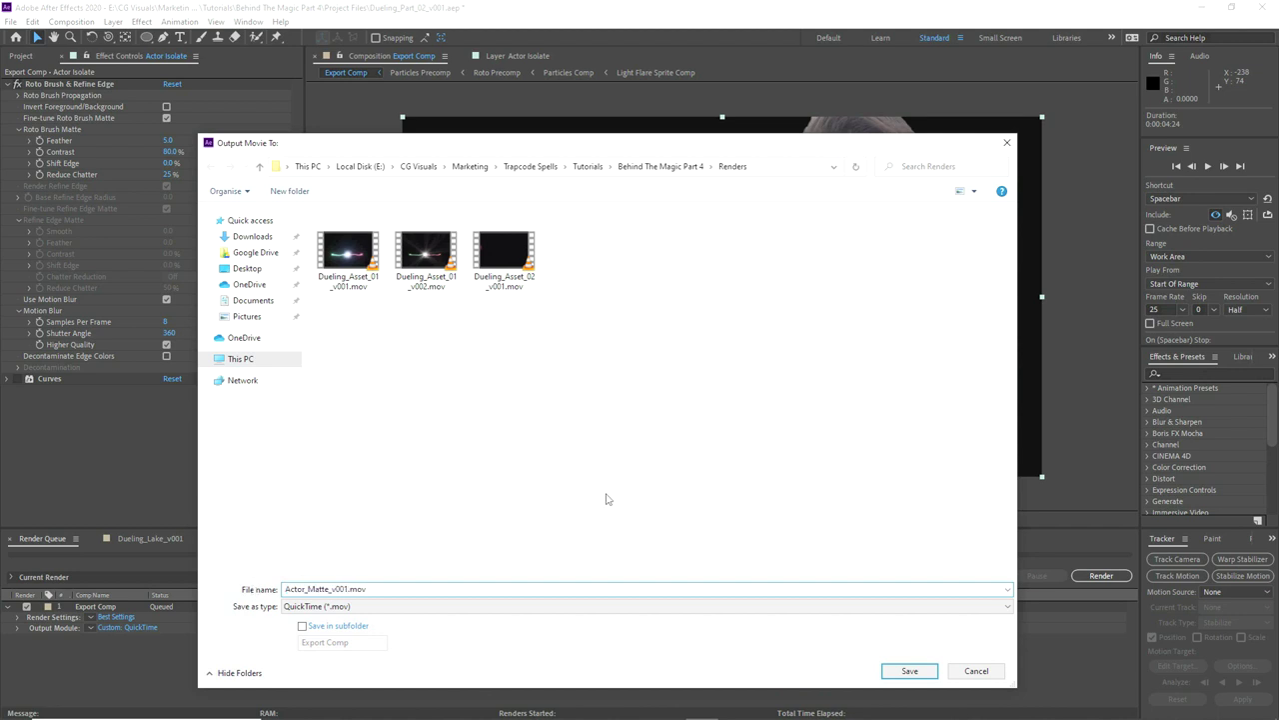
{"action": "left_click", "coordinate": [906, 671]}
{"action": "left_click", "coordinate": [1100, 575]}
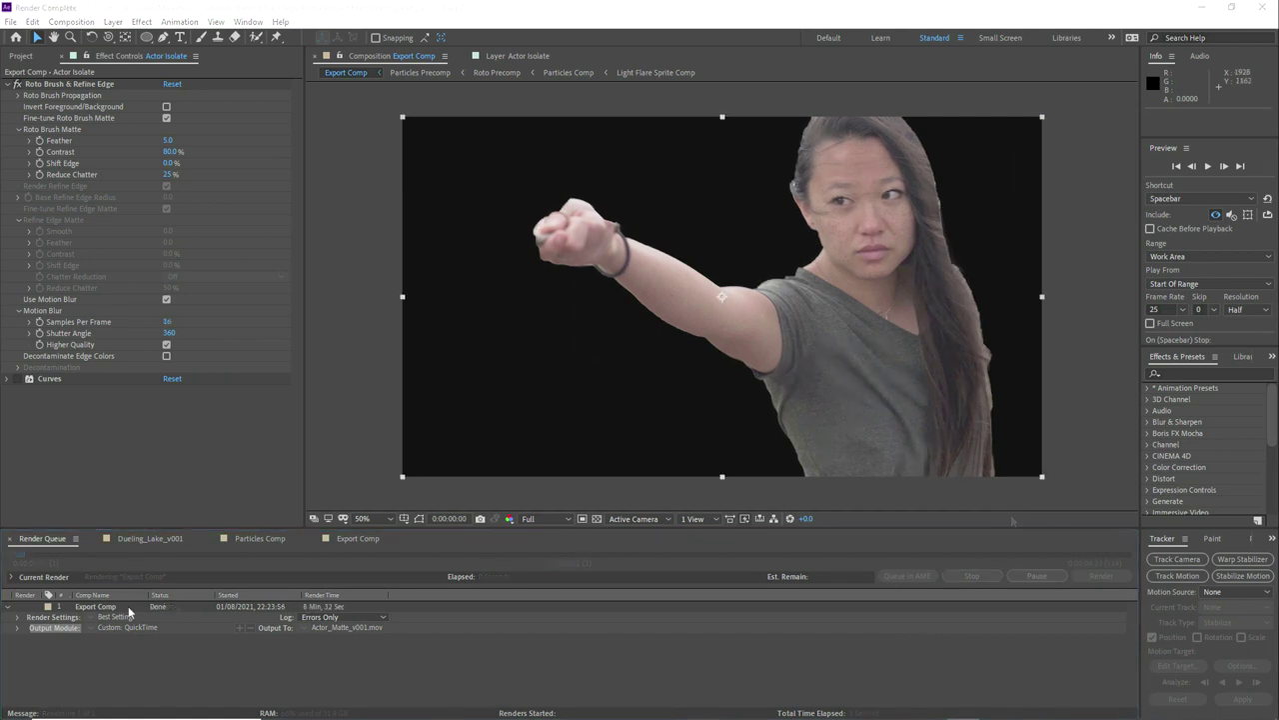
Step: Return to Export Comp and import the rendered Actor_Matte_v001.mov from the Renders folder into the project
{"action": "left_click", "coordinate": [115, 607]}
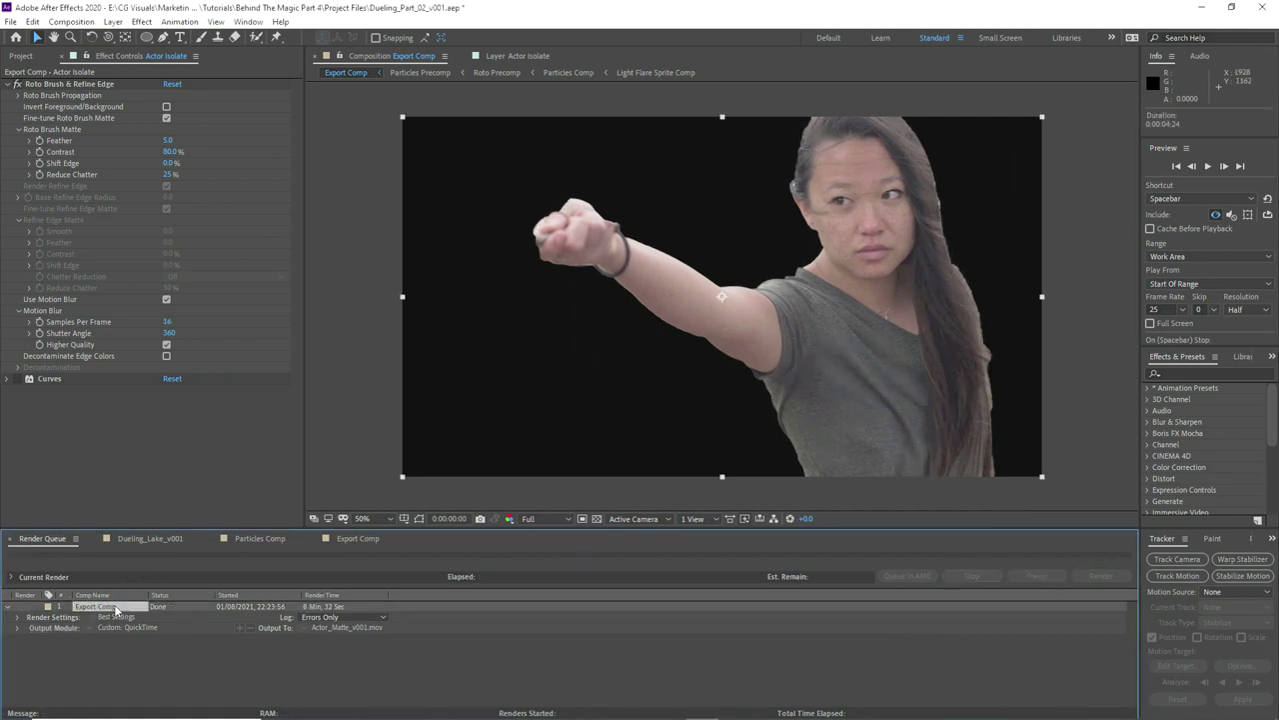
{"action": "left_click", "coordinate": [358, 539]}
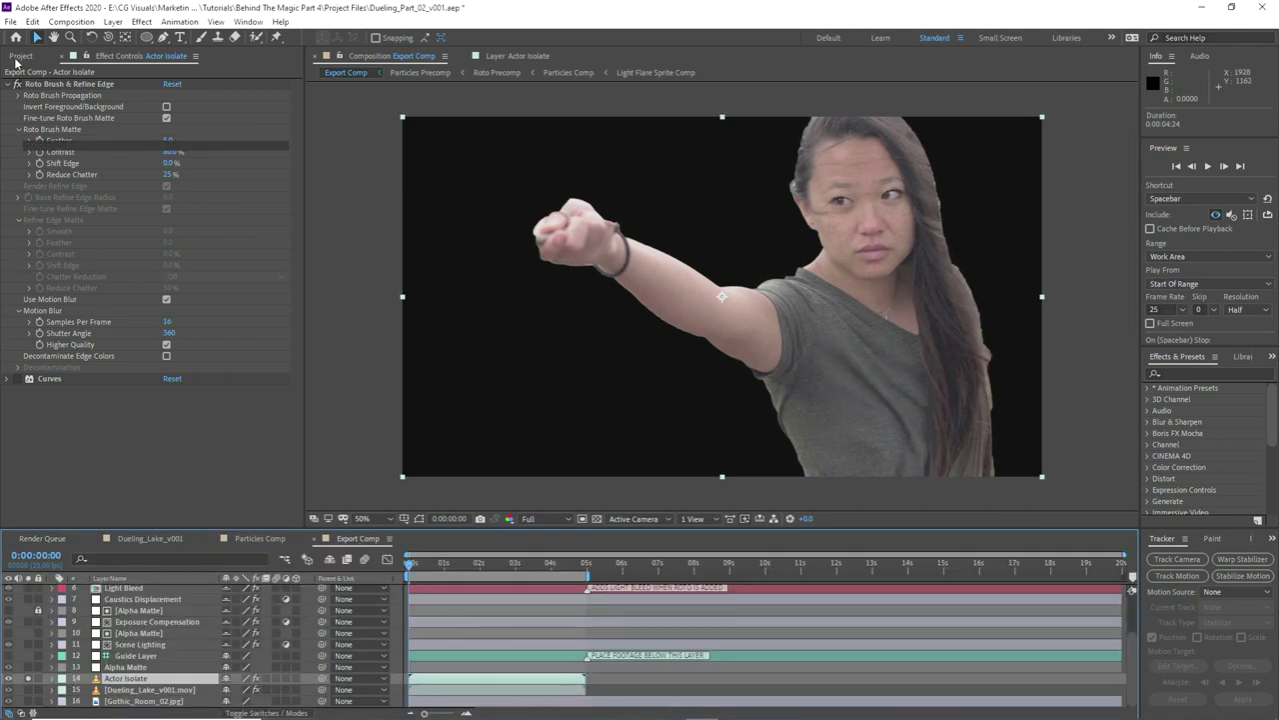
{"action": "left_click", "coordinate": [18, 57]}
{"action": "right_click", "coordinate": [87, 428]}
{"action": "mouse_move", "coordinate": [120, 493]}
{"action": "left_click", "coordinate": [285, 495]}
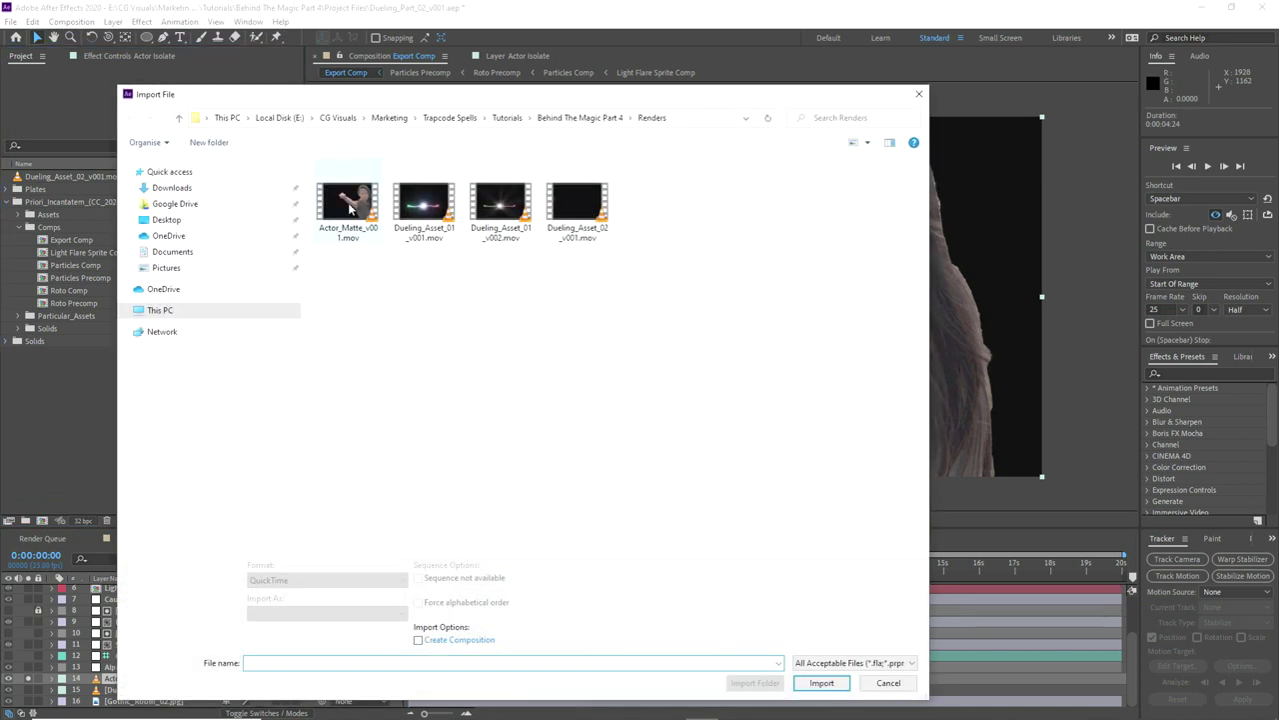
{"action": "left_click", "coordinate": [350, 207]}
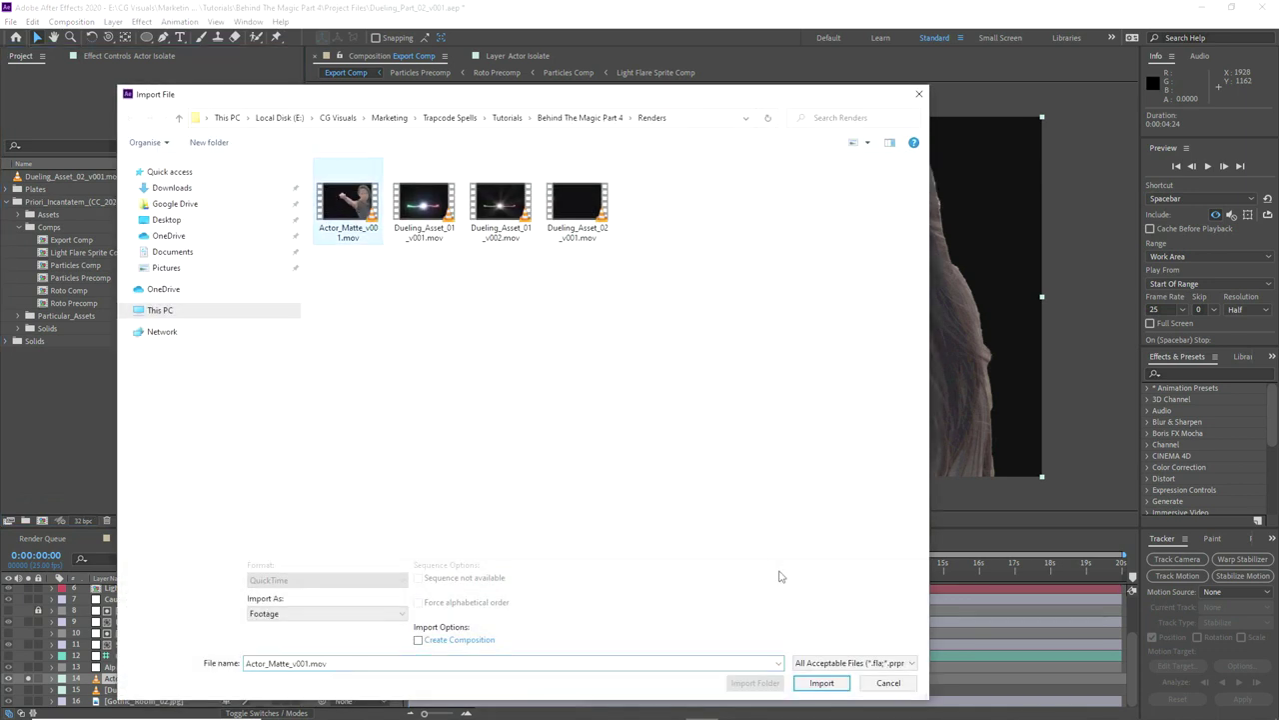
{"action": "left_click", "coordinate": [805, 688]}
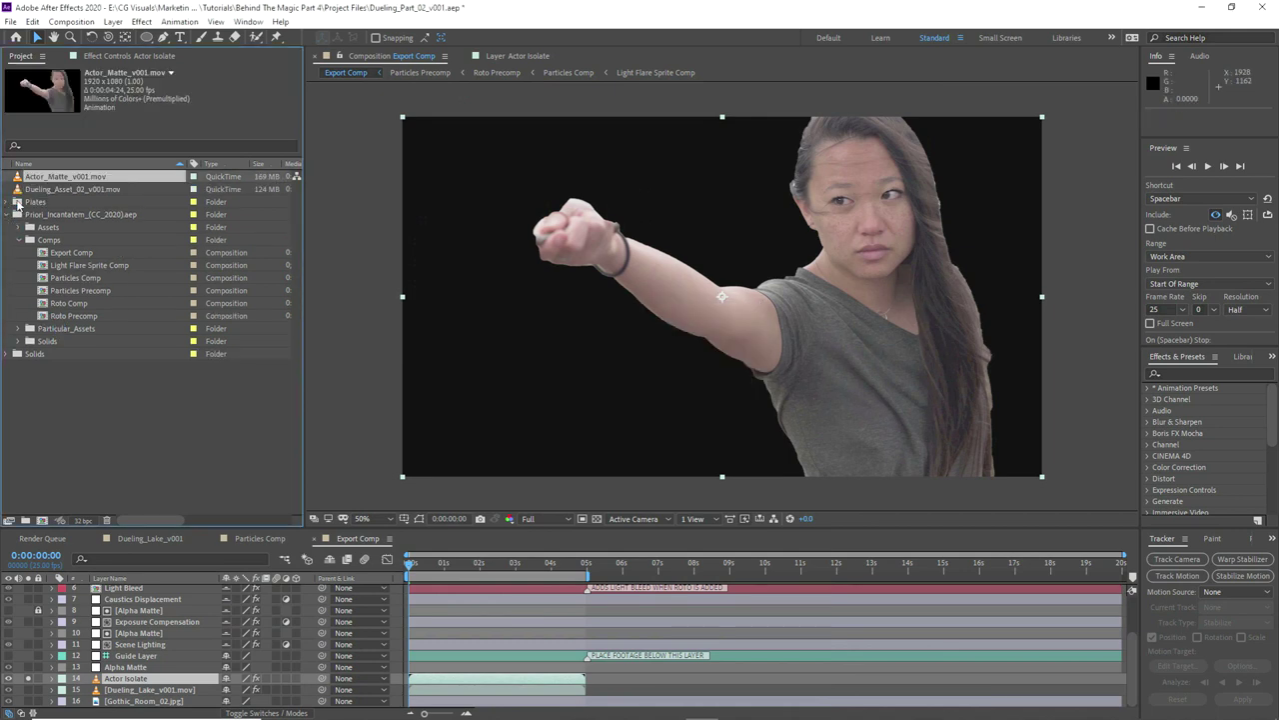
Step: Place Actor_Matte_v001.mov above the Dueling_Lake_v001.mov layer, delete the Actor Isolate layer, and scrub through the matte
{"action": "left_click", "coordinate": [8, 214]}
{"action": "left_click_drag", "start_coordinate": [36, 178], "coordinate": [140, 684]}
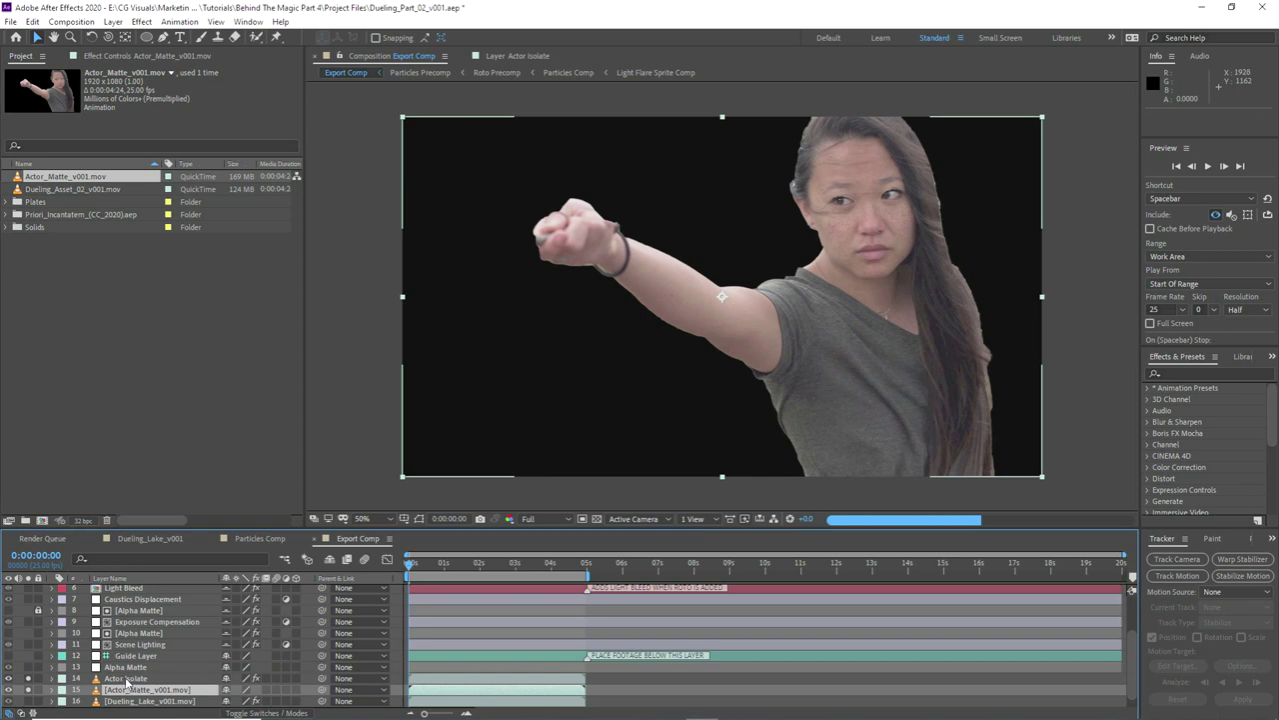
{"action": "left_click", "coordinate": [126, 680]}
{"action": "key", "text": "Delete"}
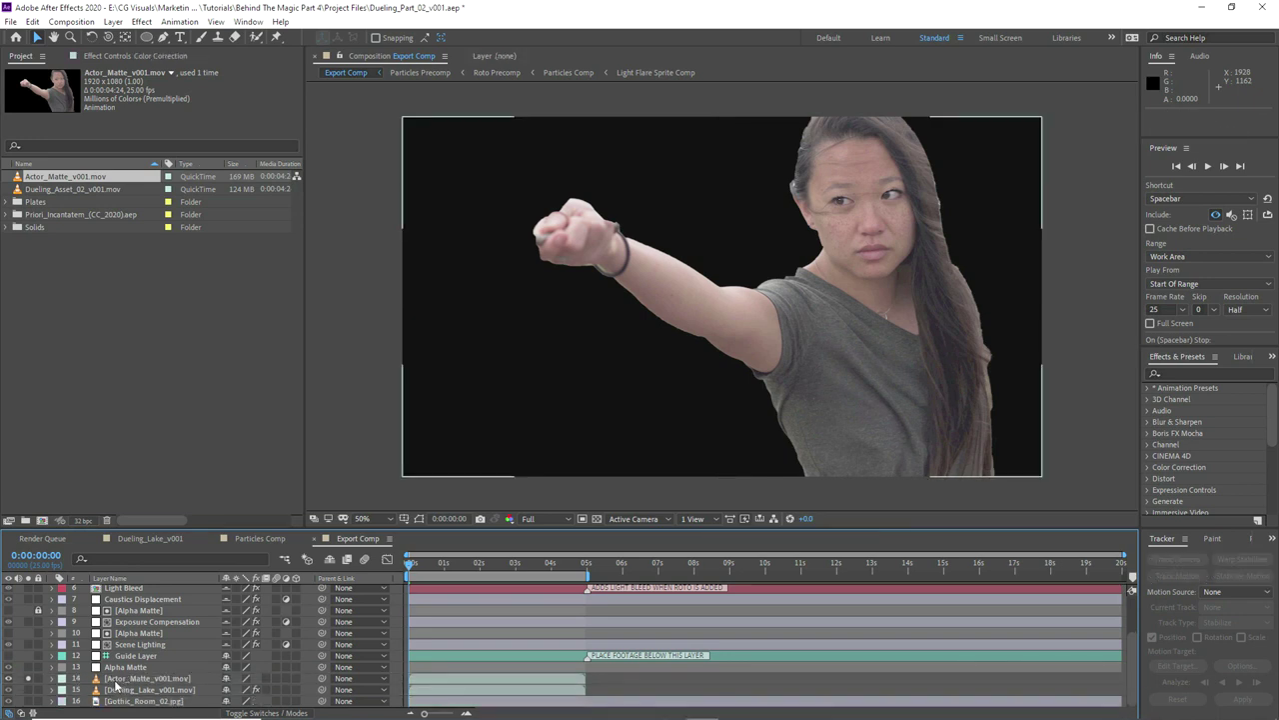
{"action": "left_click", "coordinate": [112, 683]}
{"action": "left_click_drag", "start_coordinate": [425, 565], "coordinate": [468, 566]}
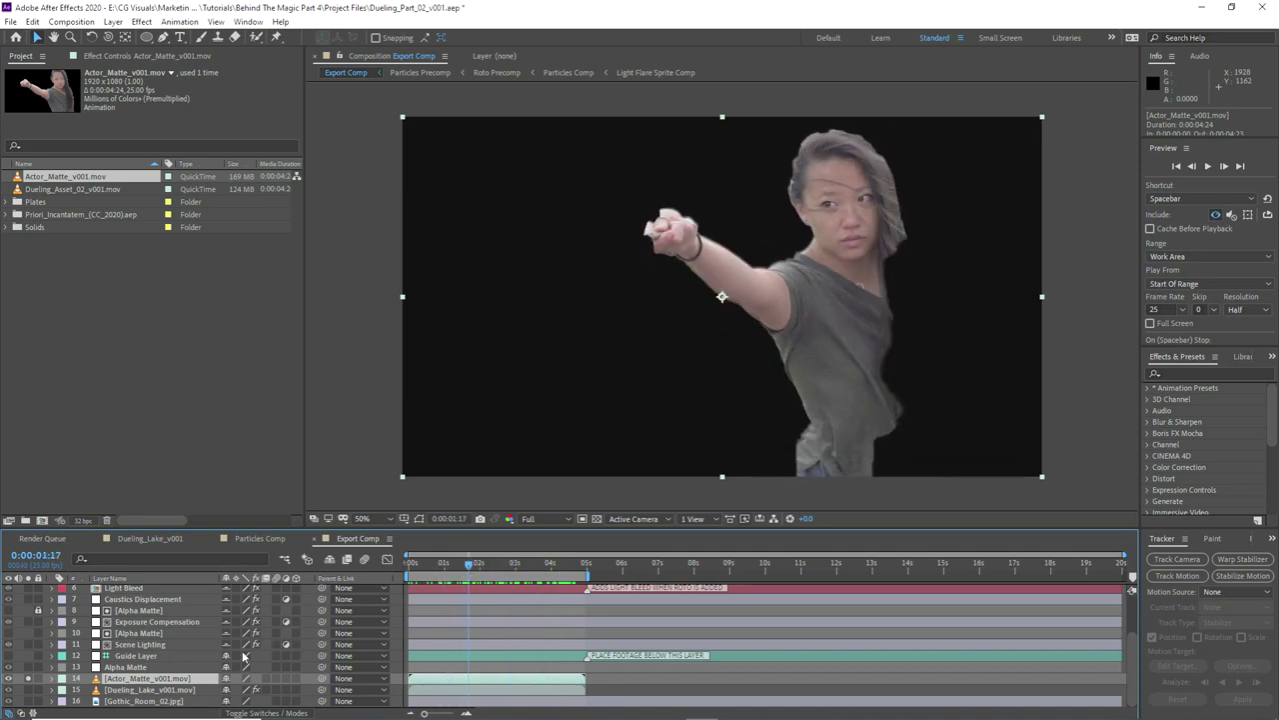
Step: Set the track matte of the Actor_Matte_v001.mov layer to Alpha Matte and scrub to 0:00:03:17
{"action": "left_click", "coordinate": [22, 712]}
{"action": "left_click", "coordinate": [300, 621]}
{"action": "left_click", "coordinate": [320, 621]}
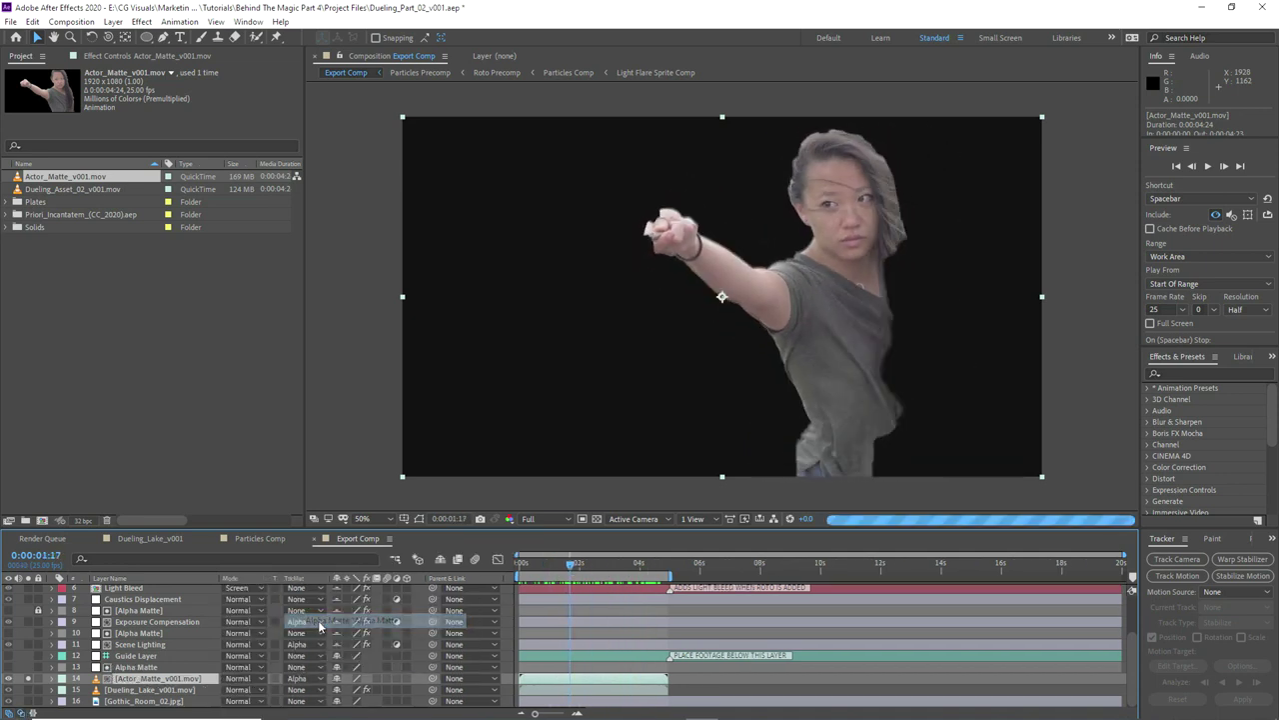
{"action": "left_click_drag", "start_coordinate": [536, 569], "coordinate": [631, 575]}
Step: Apply the Extract effect to Actor_Matte_v001.mov with a Black Point of 50 and Black Softness of 5
{"action": "right_click", "coordinate": [133, 669]}
{"action": "mouse_move", "coordinate": [173, 507]}
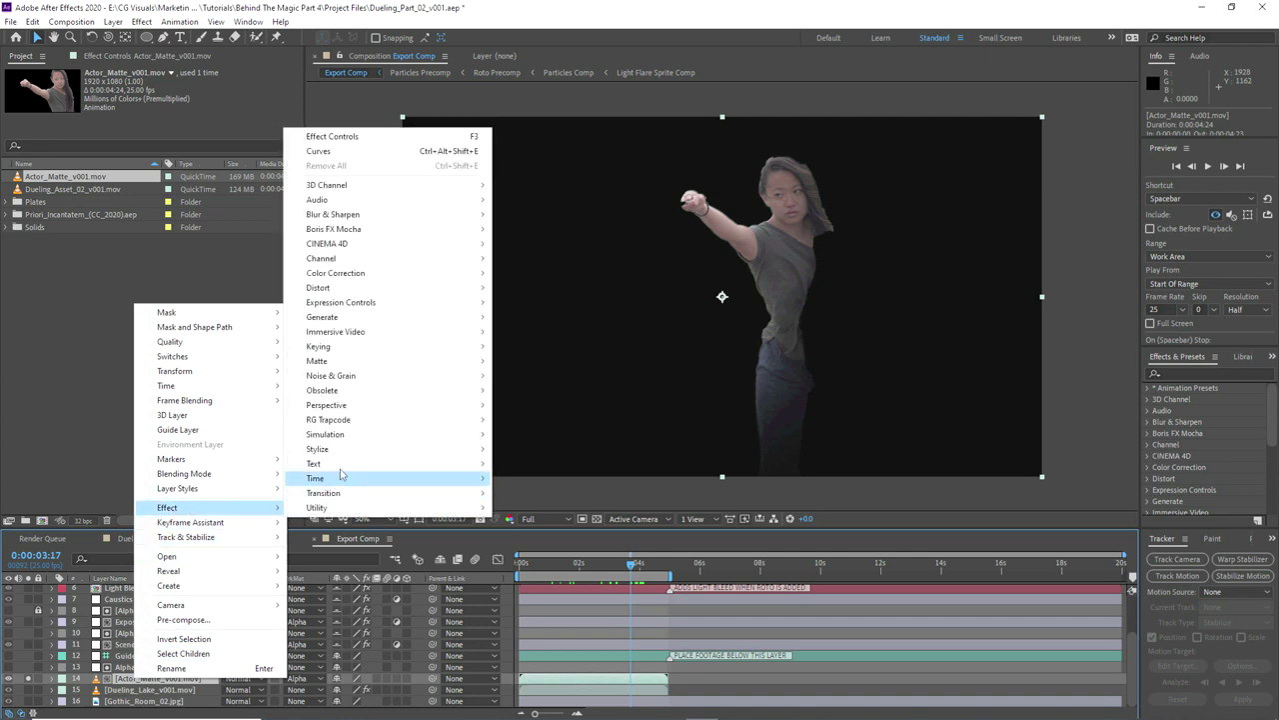
{"action": "mouse_move", "coordinate": [330, 347]}
{"action": "left_click", "coordinate": [532, 423]}
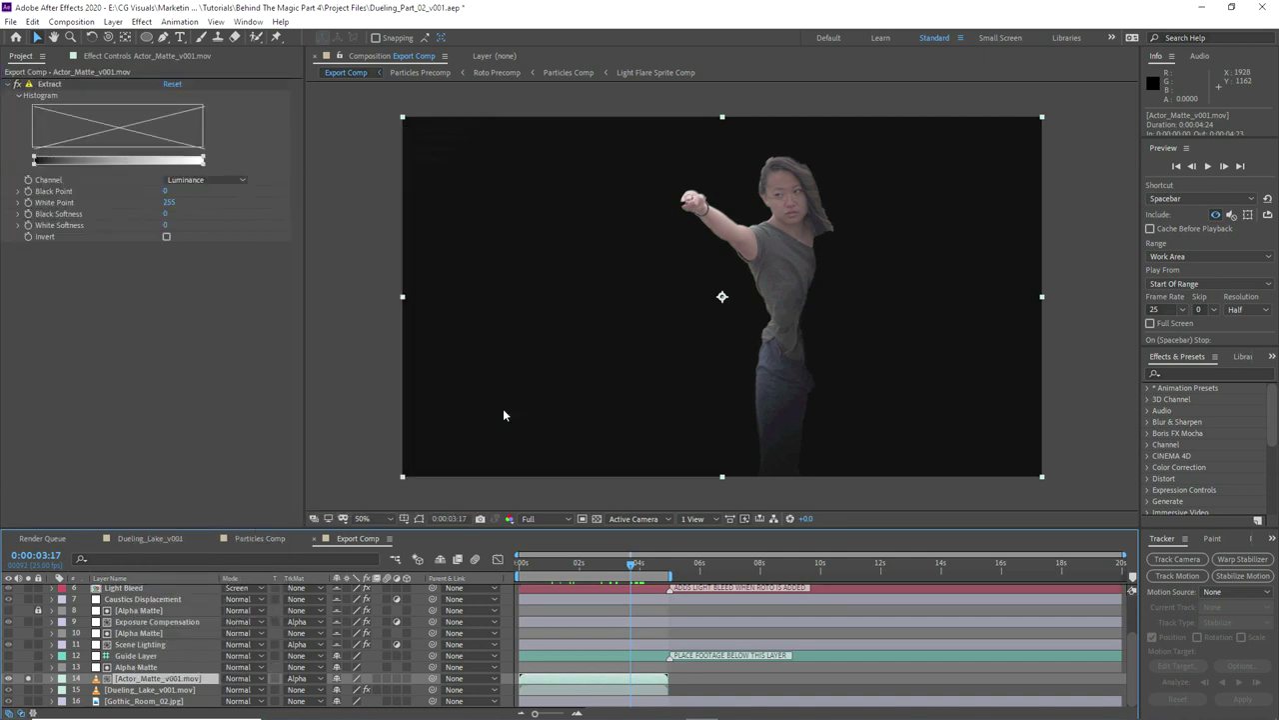
{"action": "left_click_drag", "start_coordinate": [55, 160], "coordinate": [63, 163]}
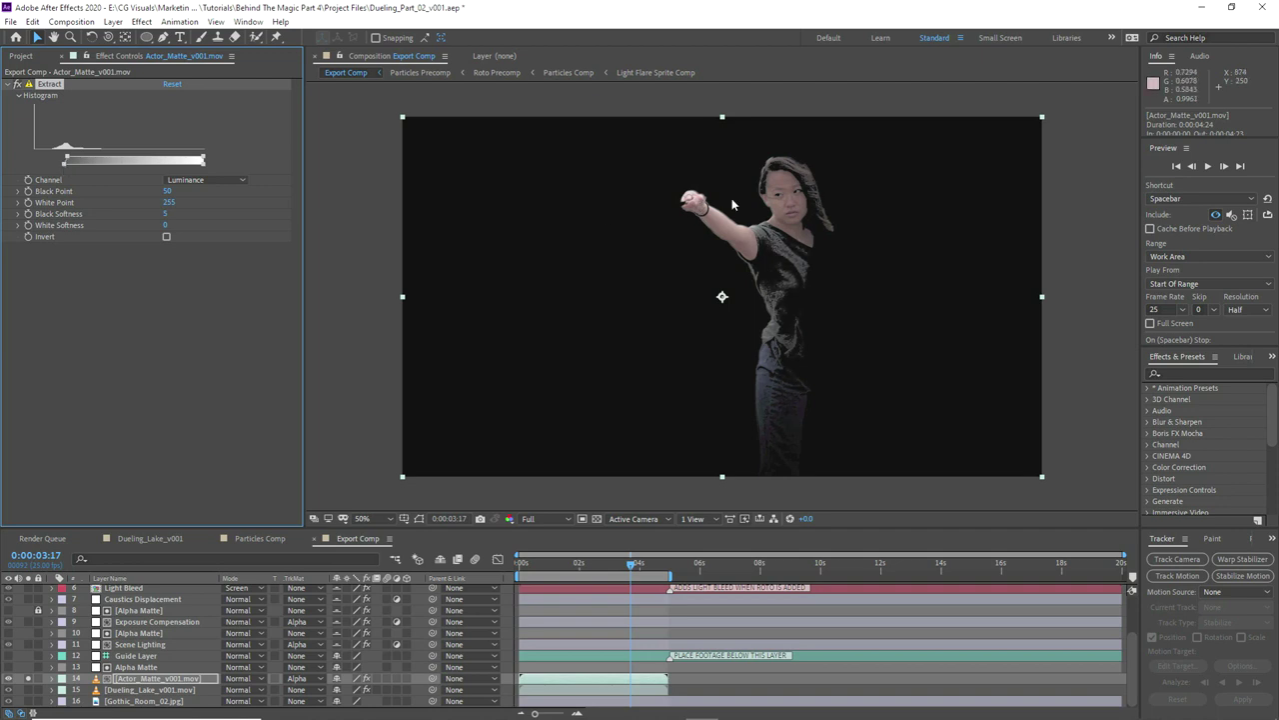
Step: Add Curves with a slightly lifted Red channel above Extract on Actor_Matte_v001.mov and compare the shot with the layer's solo toggled
{"action": "scroll", "coordinate": [774, 197], "scroll_direction": "up", "scroll_amount": 1}
{"action": "left_click_drag", "start_coordinate": [774, 195], "coordinate": [588, 285]}
{"action": "key", "text": "v"}
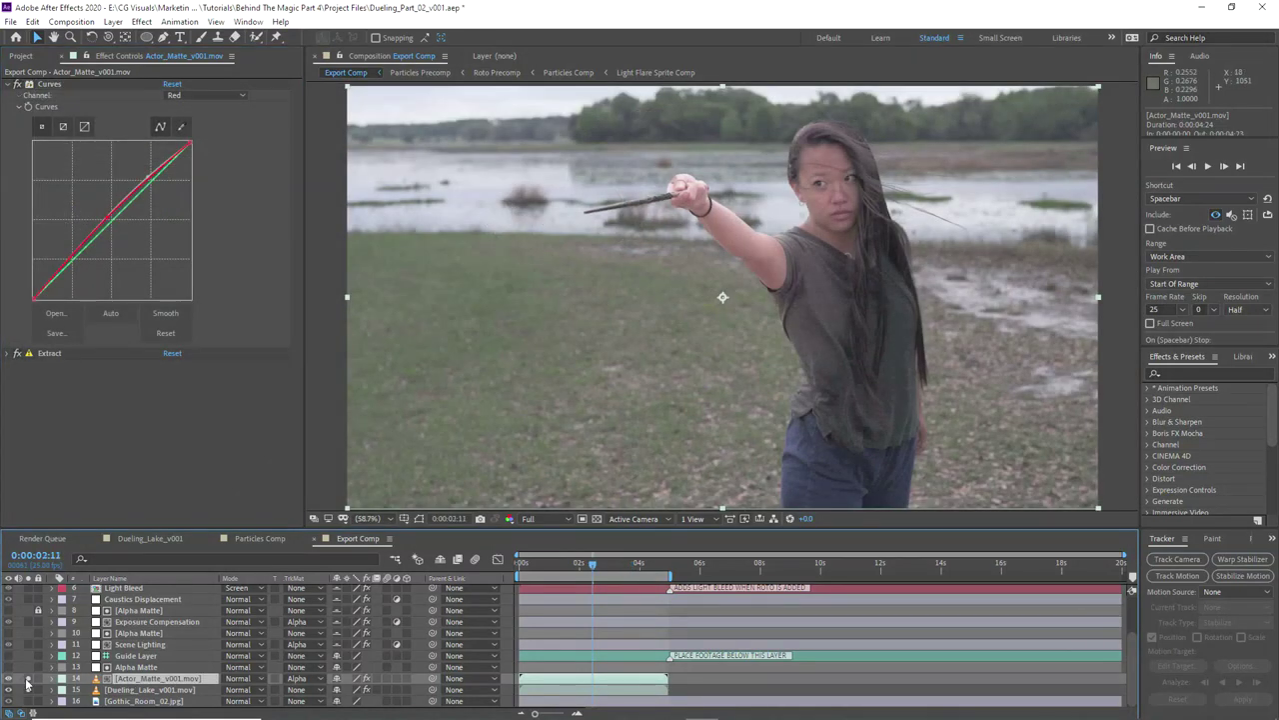
{"action": "left_click", "coordinate": [28, 678]}
{"action": "left_click", "coordinate": [28, 679]}
{"action": "left_click", "coordinate": [28, 679]}
{"action": "left_click", "coordinate": [28, 678]}
Step: Add the expression wiggle (10, 35) to the opacity of Actor_Matte_v001.mov and preview the flicker
{"action": "key", "text": "t"}
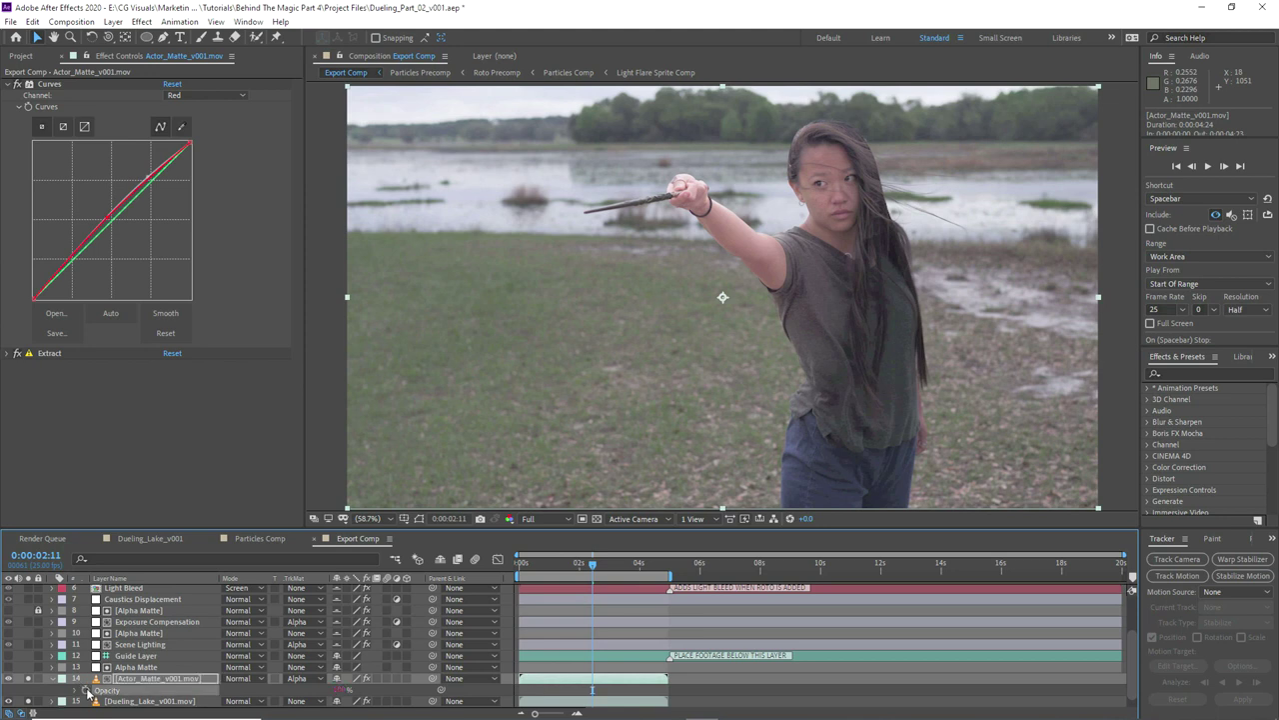
{"action": "left_click", "coordinate": [87, 691], "text": "alt"}
{"action": "type", "text": "wiggle("}
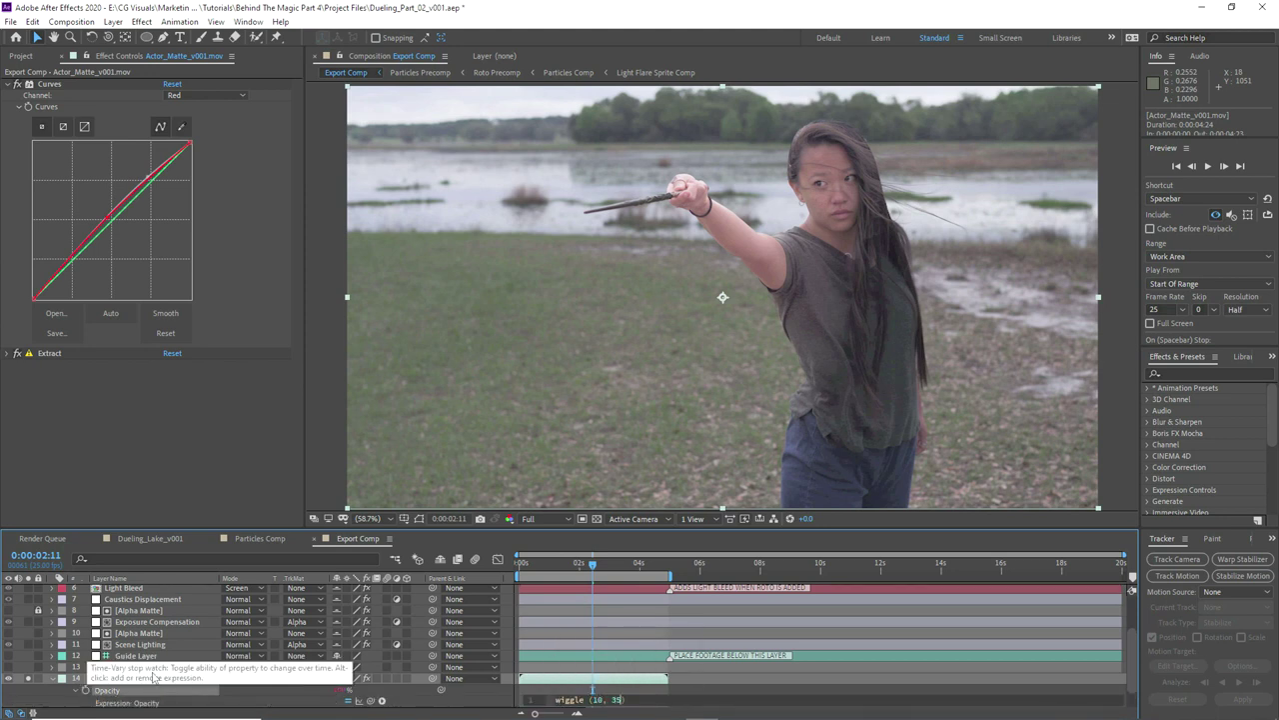
{"action": "left_click", "coordinate": [841, 399]}
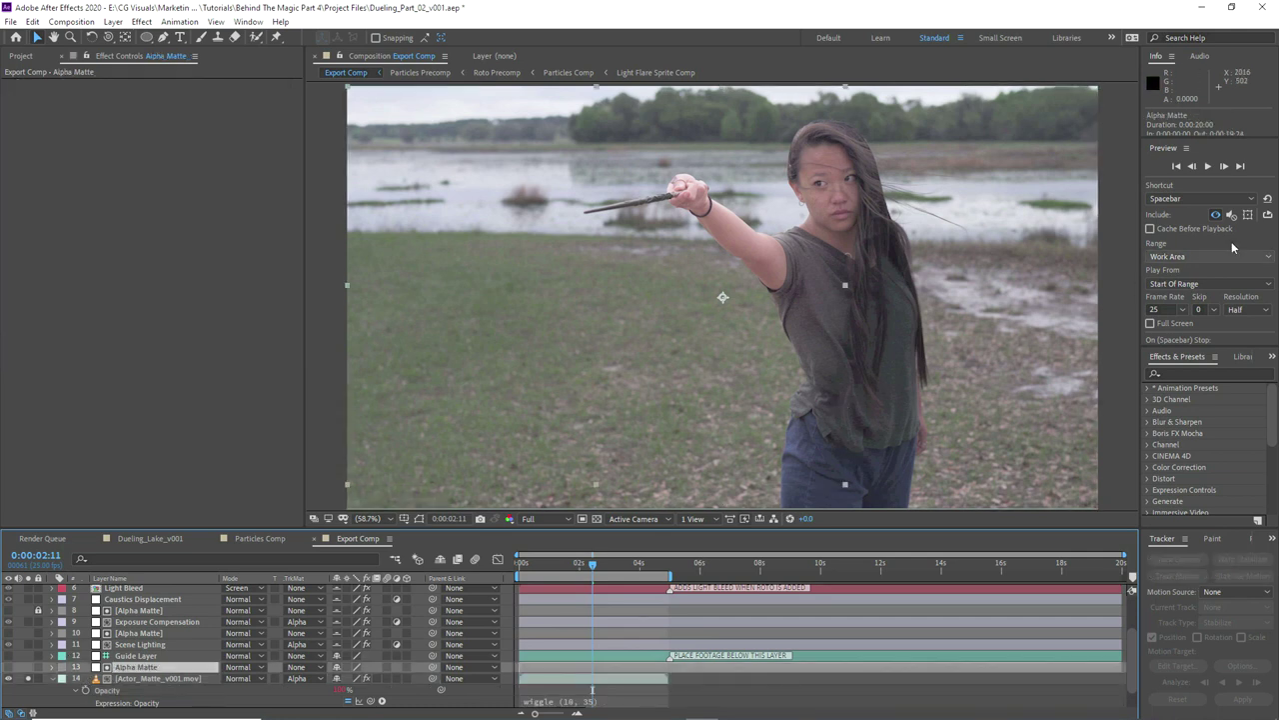
{"action": "left_click", "coordinate": [1208, 167]}
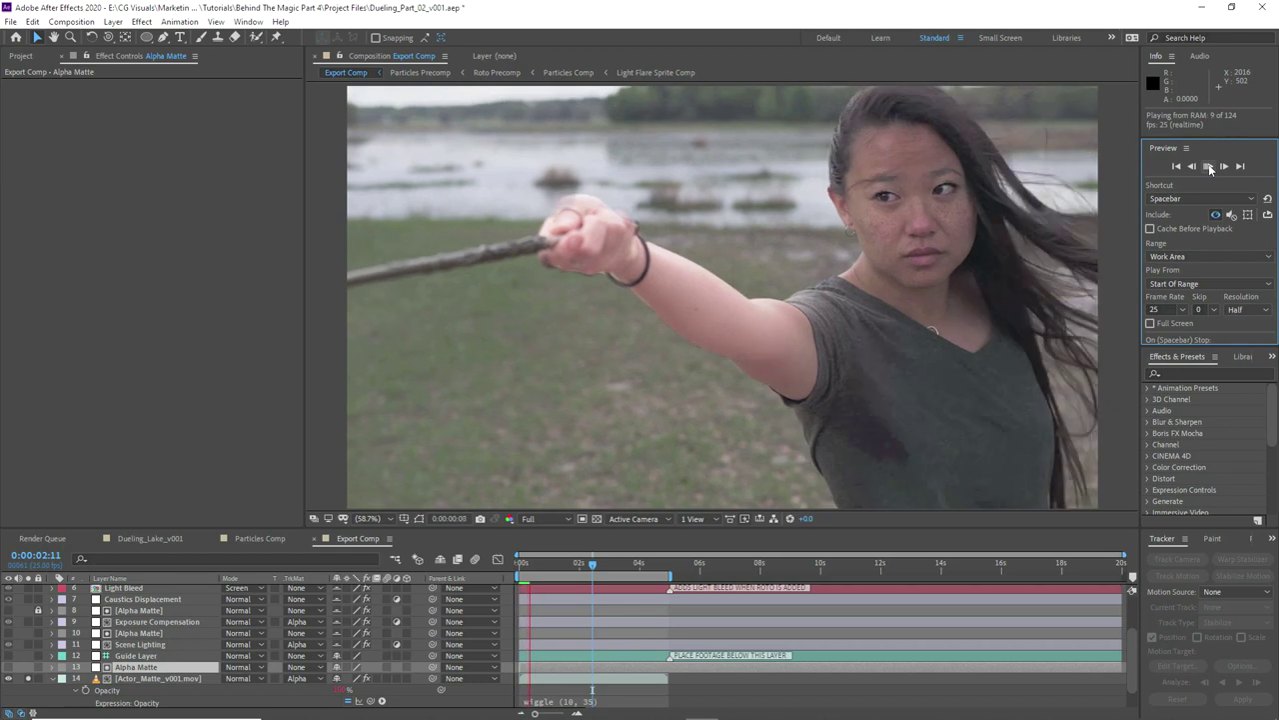
{"action": "left_click", "coordinate": [1208, 166]}
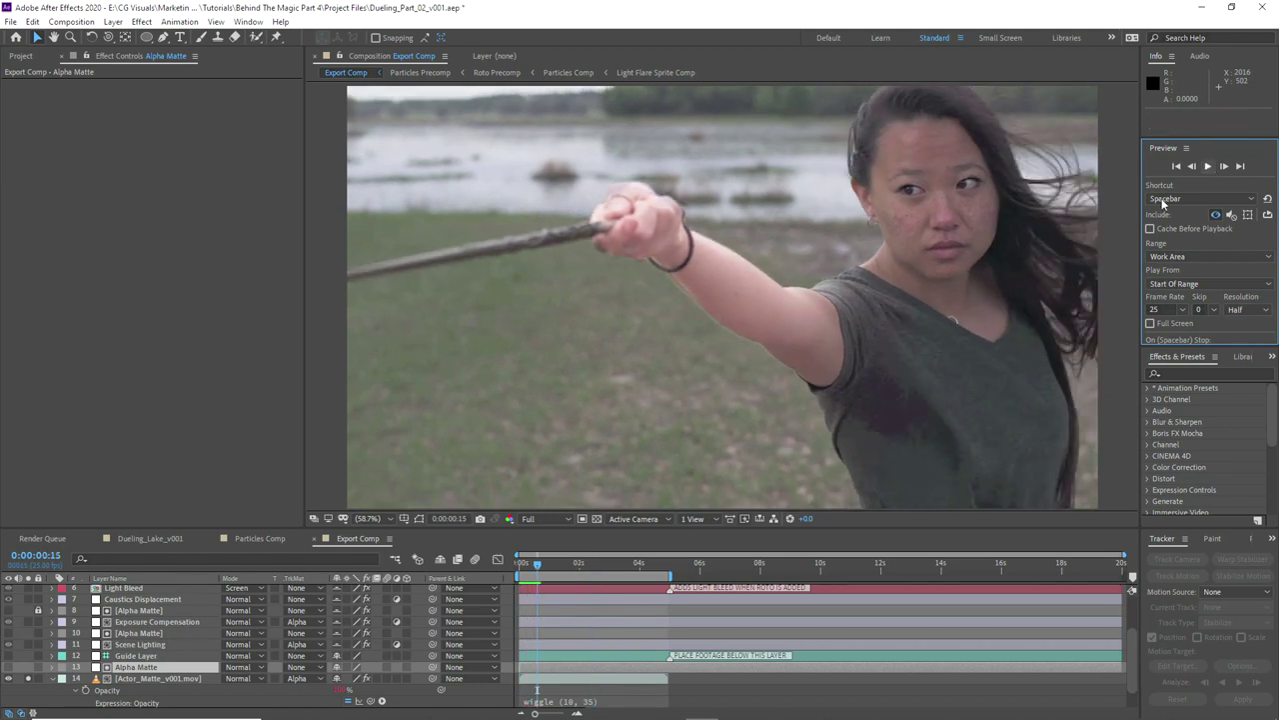
Step: Apply the Refine Soft Matte effect to Actor_Matte_v001.mov, collapsing its Curves settings first
{"action": "scroll", "coordinate": [766, 355], "scroll_direction": "up", "scroll_amount": 2}
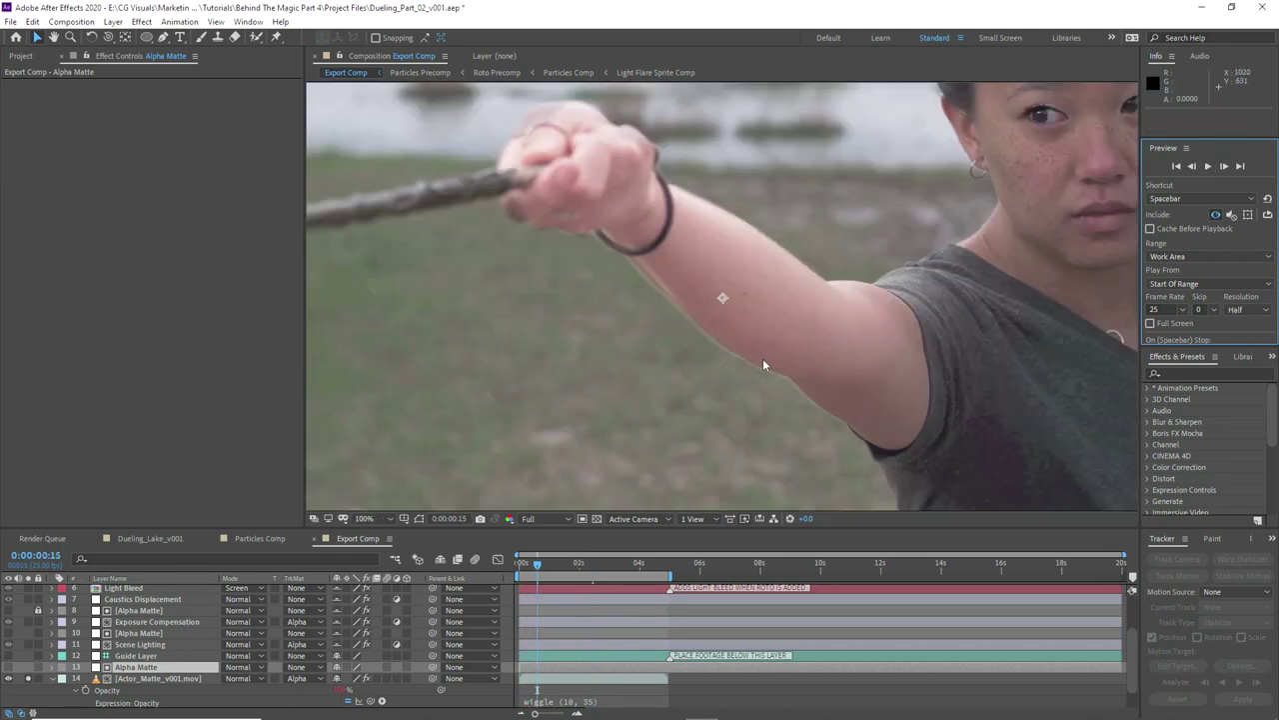
{"action": "left_click", "coordinate": [52, 677]}
{"action": "left_click", "coordinate": [130, 679]}
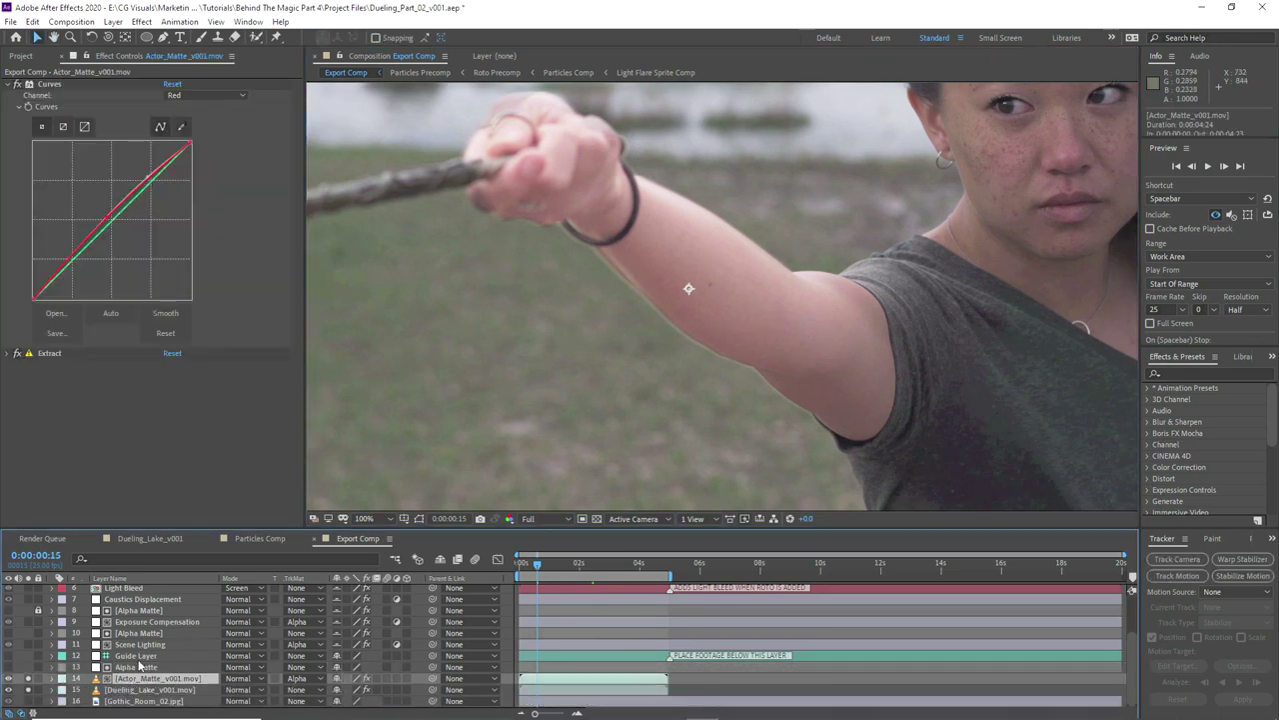
{"action": "left_click", "coordinate": [12, 86]}
{"action": "left_click", "coordinate": [140, 21]}
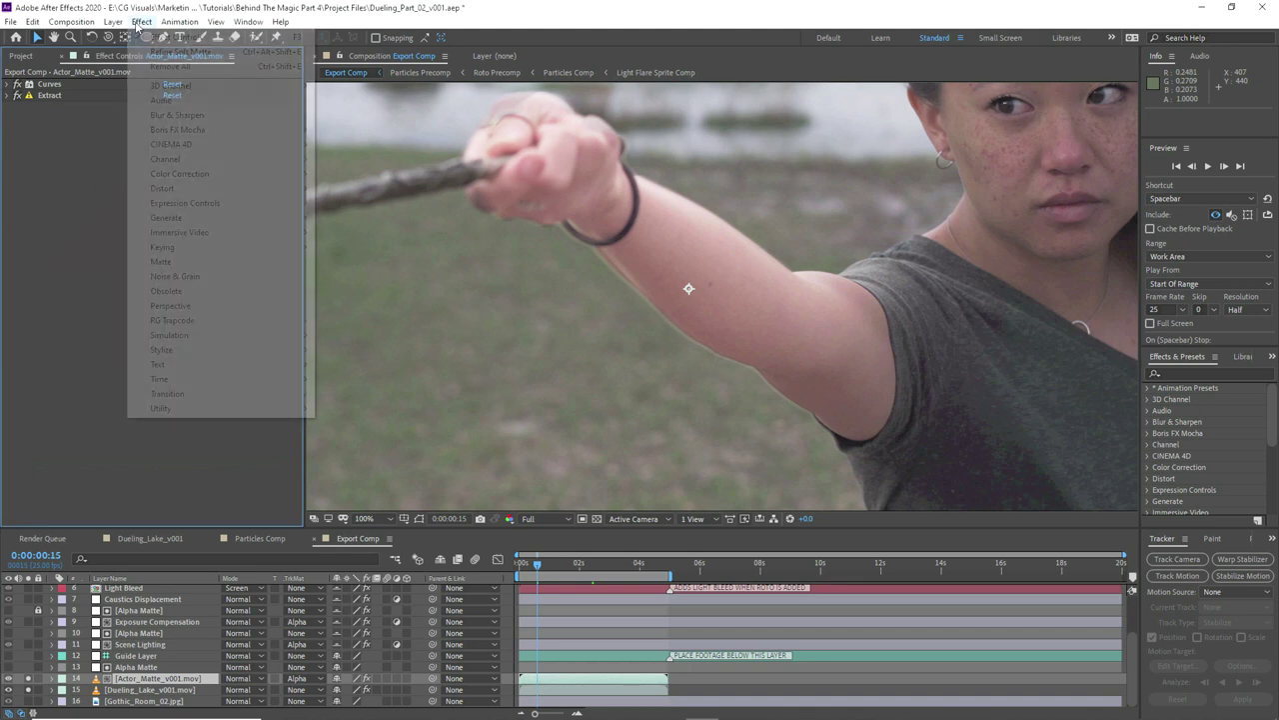
{"action": "mouse_move", "coordinate": [165, 248]}
{"action": "left_click", "coordinate": [365, 305]}
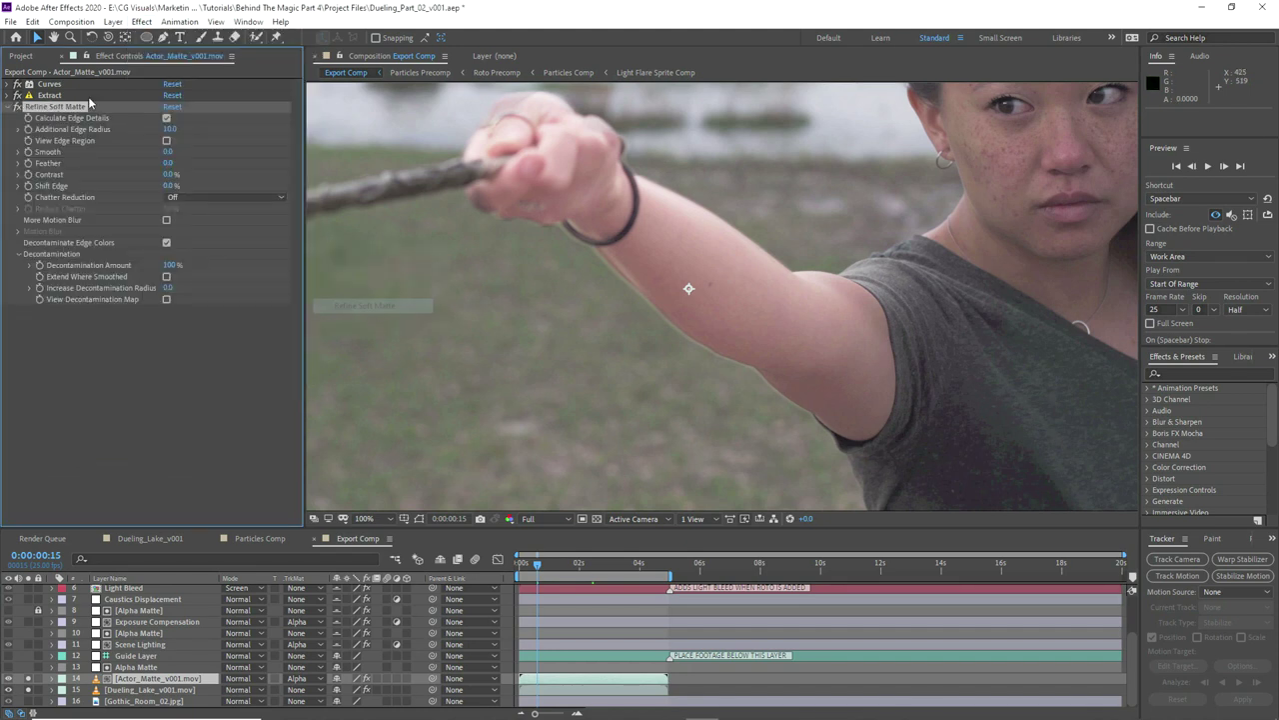
Step: Move Refine Soft Matte above Curves, turn off Calculate Edge Details, set Feather to 5, and fit the shot to the viewer
{"action": "left_click_drag", "start_coordinate": [60, 108], "coordinate": [50, 80]}
{"action": "left_click", "coordinate": [167, 95]}
{"action": "left_click", "coordinate": [166, 220]}
{"action": "left_click", "coordinate": [167, 220]}
{"action": "left_click_drag", "start_coordinate": [168, 140], "coordinate": [216, 139]}
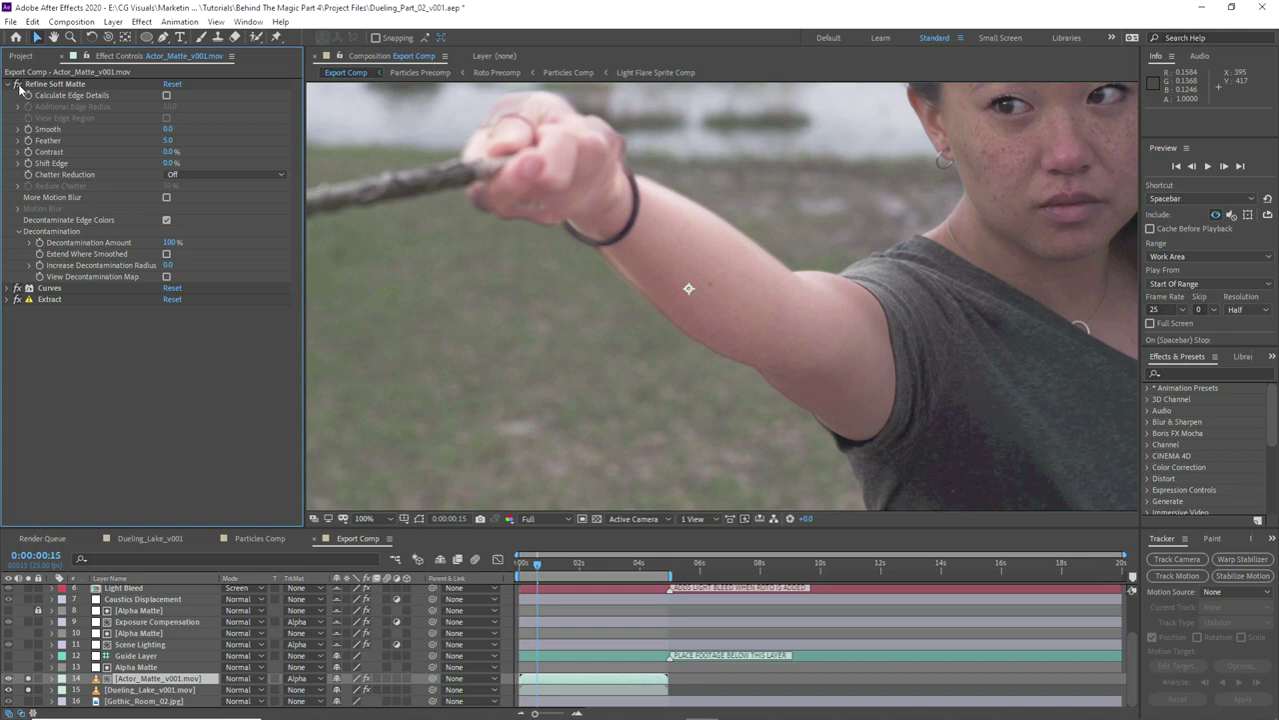
{"action": "left_click", "coordinate": [352, 520]}
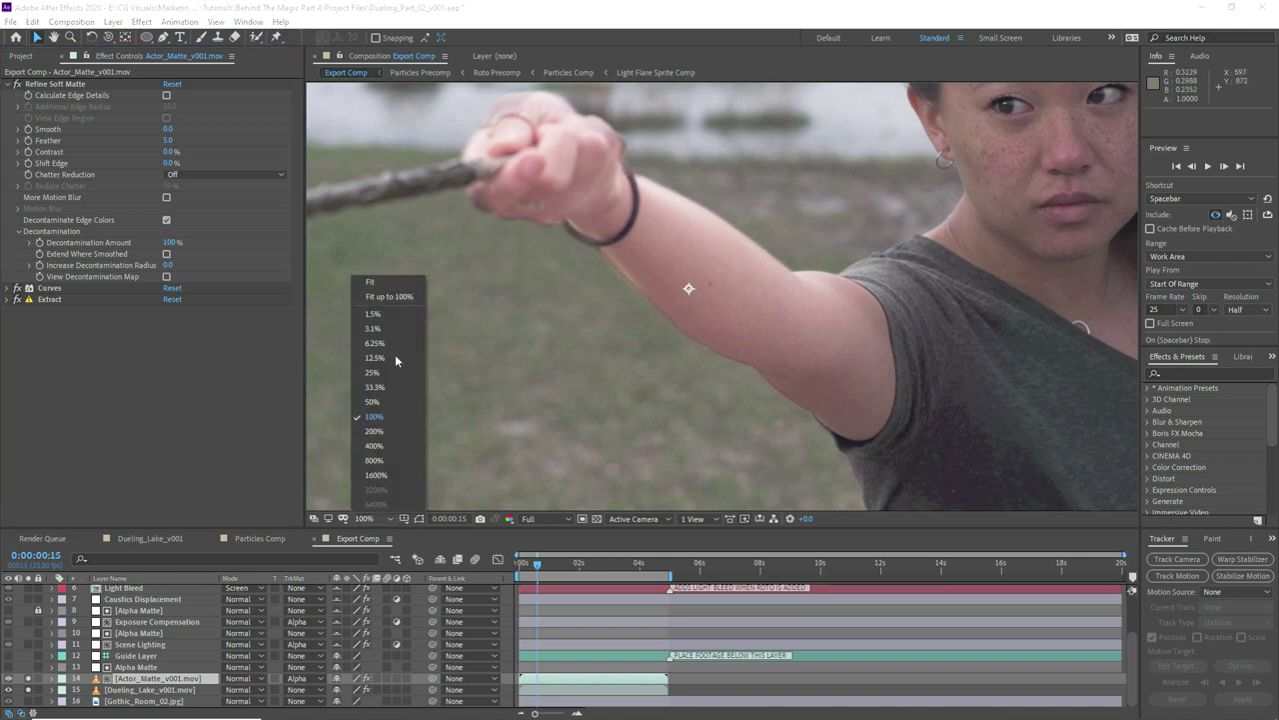
{"action": "left_click", "coordinate": [385, 283]}
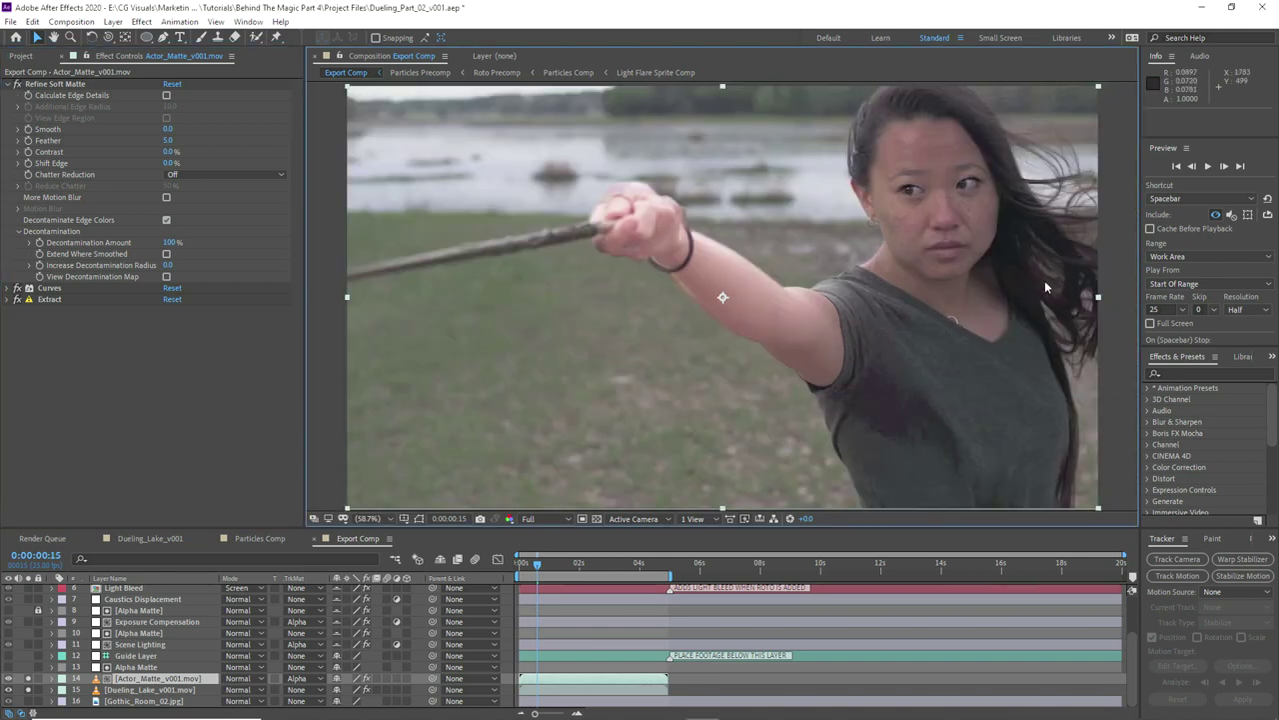
Step: Preview the softened actor matte over the shot and solo the Alpha Matte layer on its own
{"action": "left_click", "coordinate": [1207, 166]}
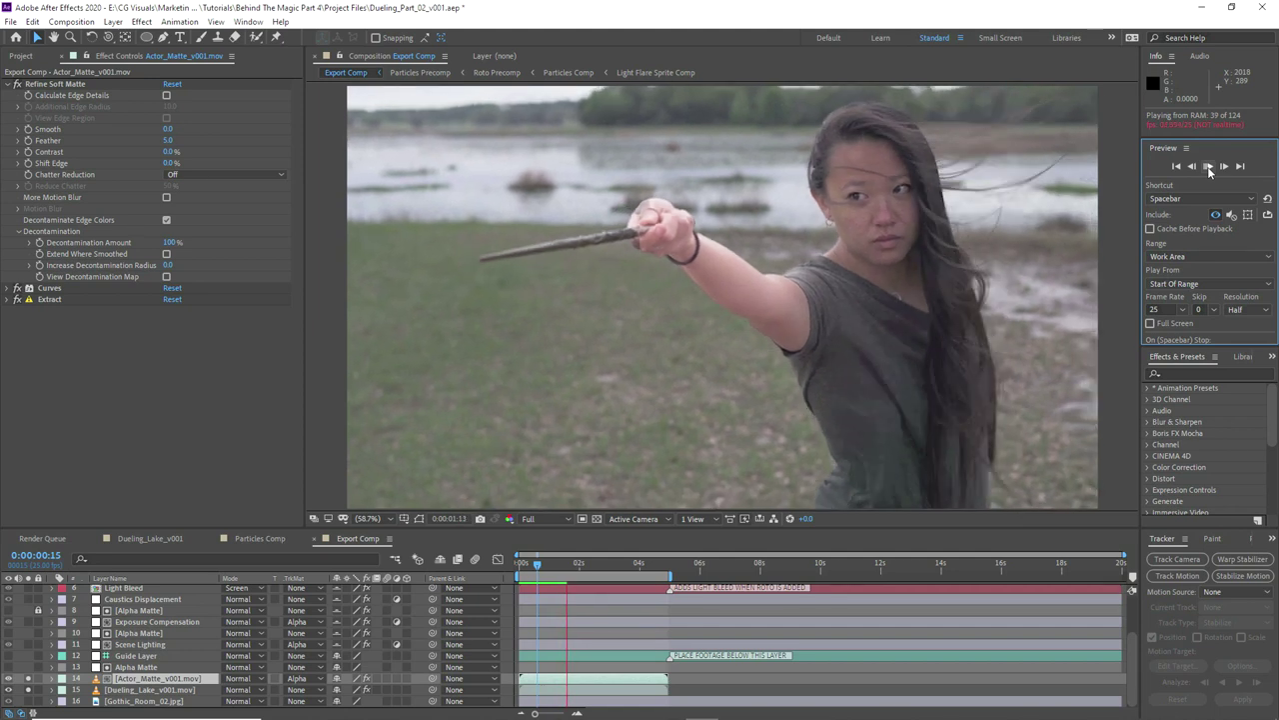
{"action": "left_click", "coordinate": [1210, 170]}
{"action": "left_click", "coordinate": [128, 667]}
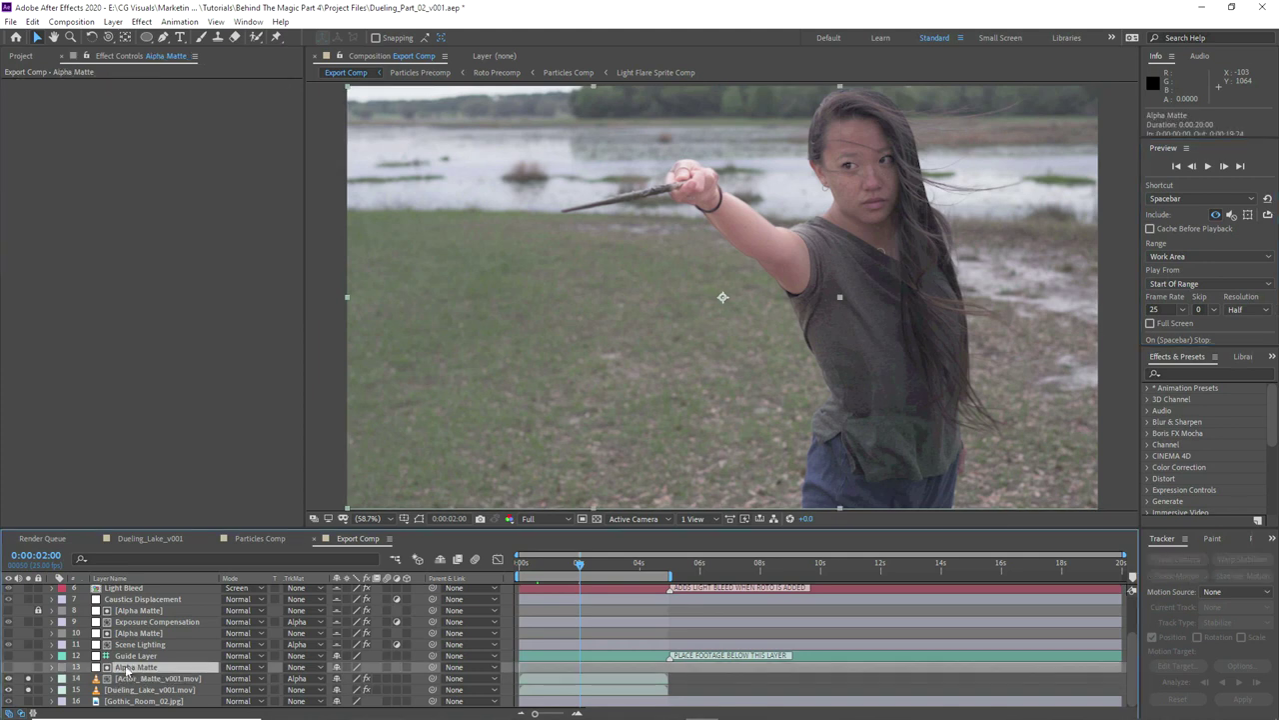
{"action": "left_click", "coordinate": [9, 666]}
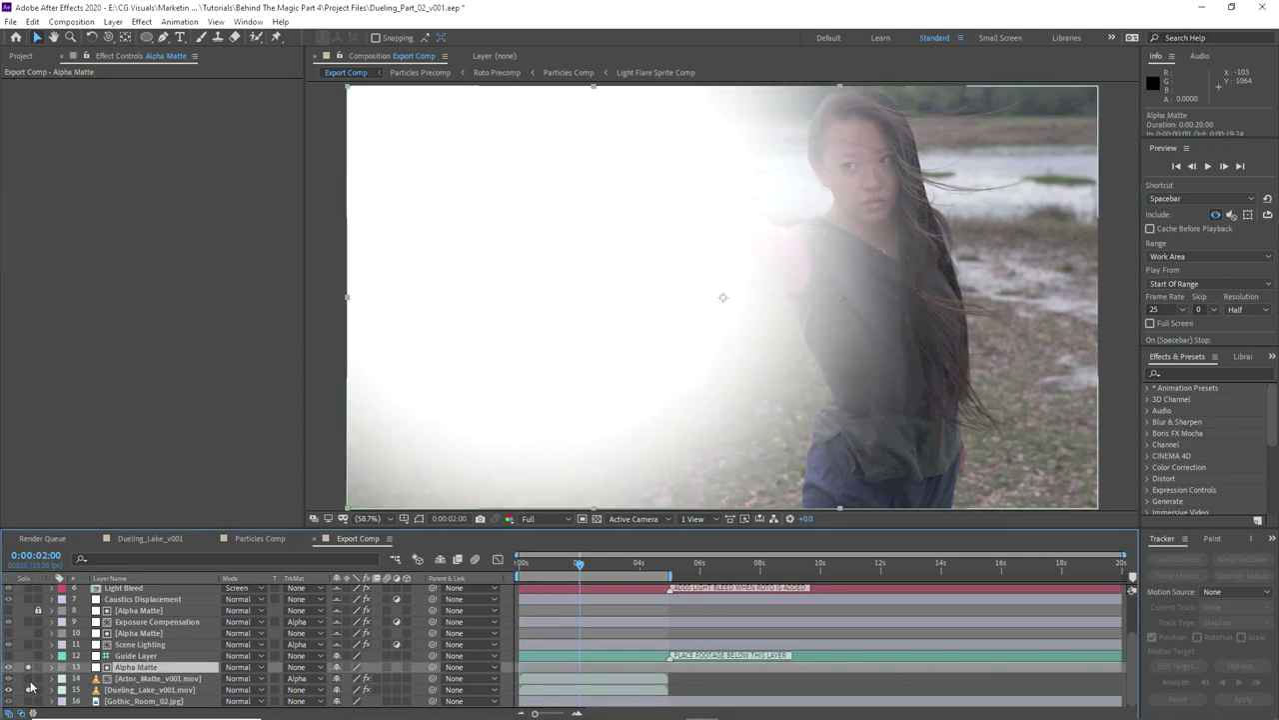
{"action": "left_click", "coordinate": [28, 666]}
Step: Add the expression wiggle (6, 50) to the Mask Expansion of Mask 1 on Alpha Matte and preview the flicker
{"action": "left_click", "coordinate": [53, 668]}
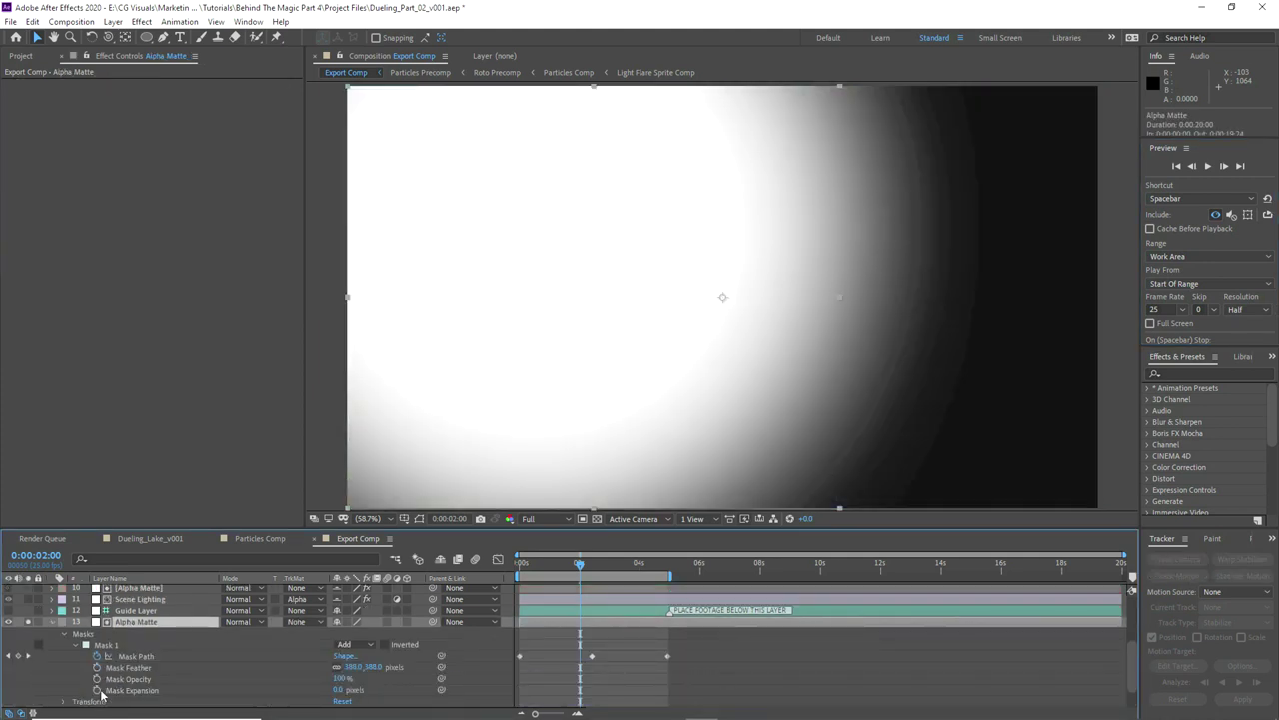
{"action": "left_click", "coordinate": [97, 690], "text": "alt"}
{"action": "type", "text": "wig"}
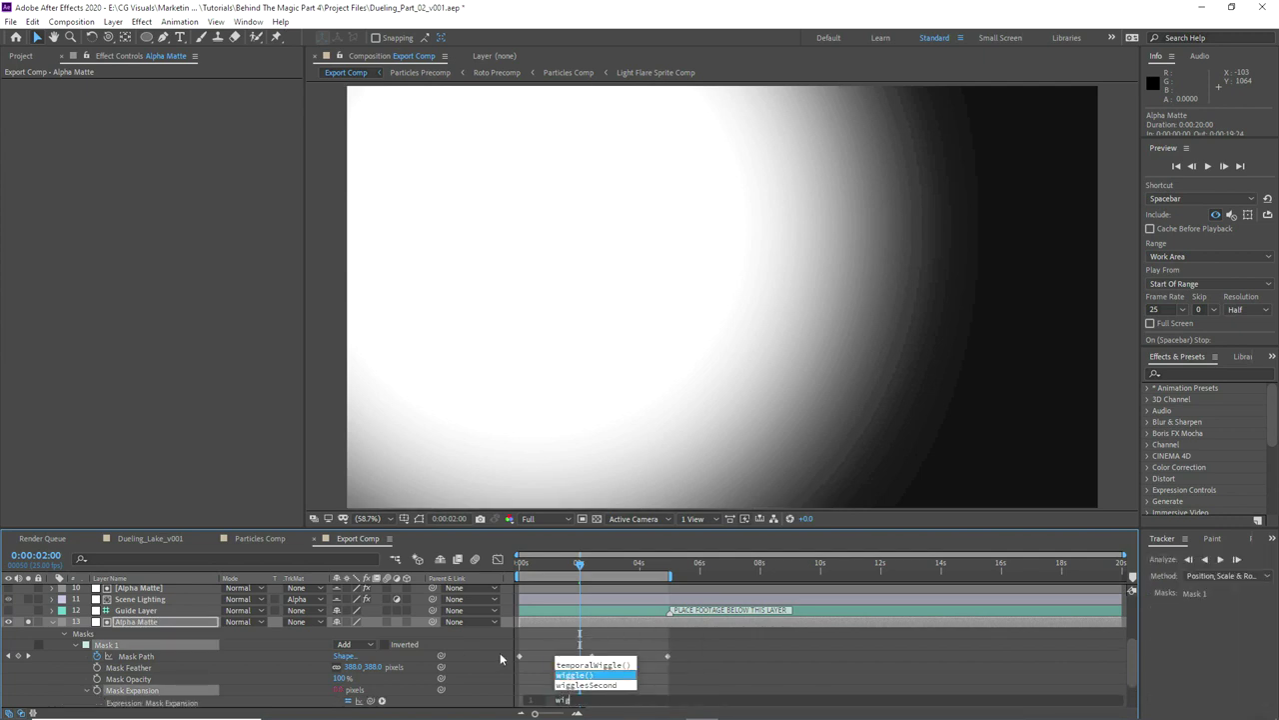
{"action": "type", "text": "gle (6, "}
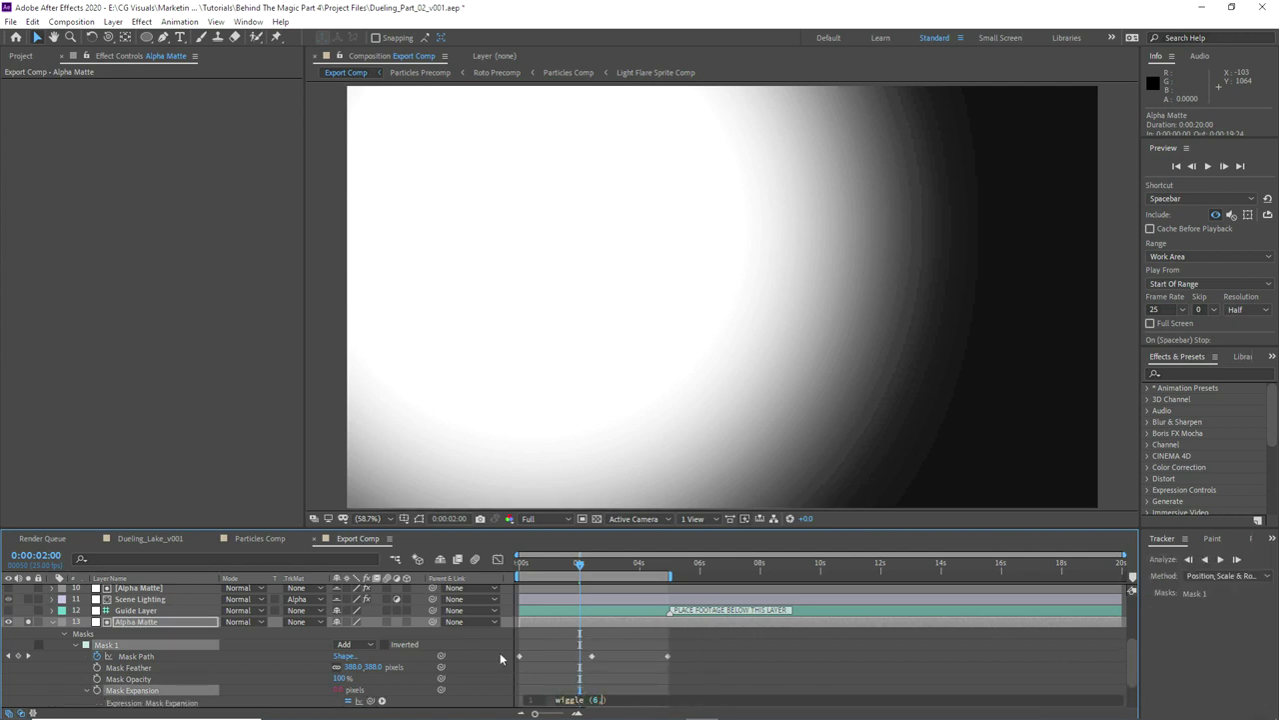
{"action": "type", "text": "50"}
{"action": "left_click_drag", "start_coordinate": [579, 566], "coordinate": [555, 570]}
{"action": "left_click_drag", "start_coordinate": [548, 572], "coordinate": [530, 573]}
{"action": "left_click", "coordinate": [1206, 170]}
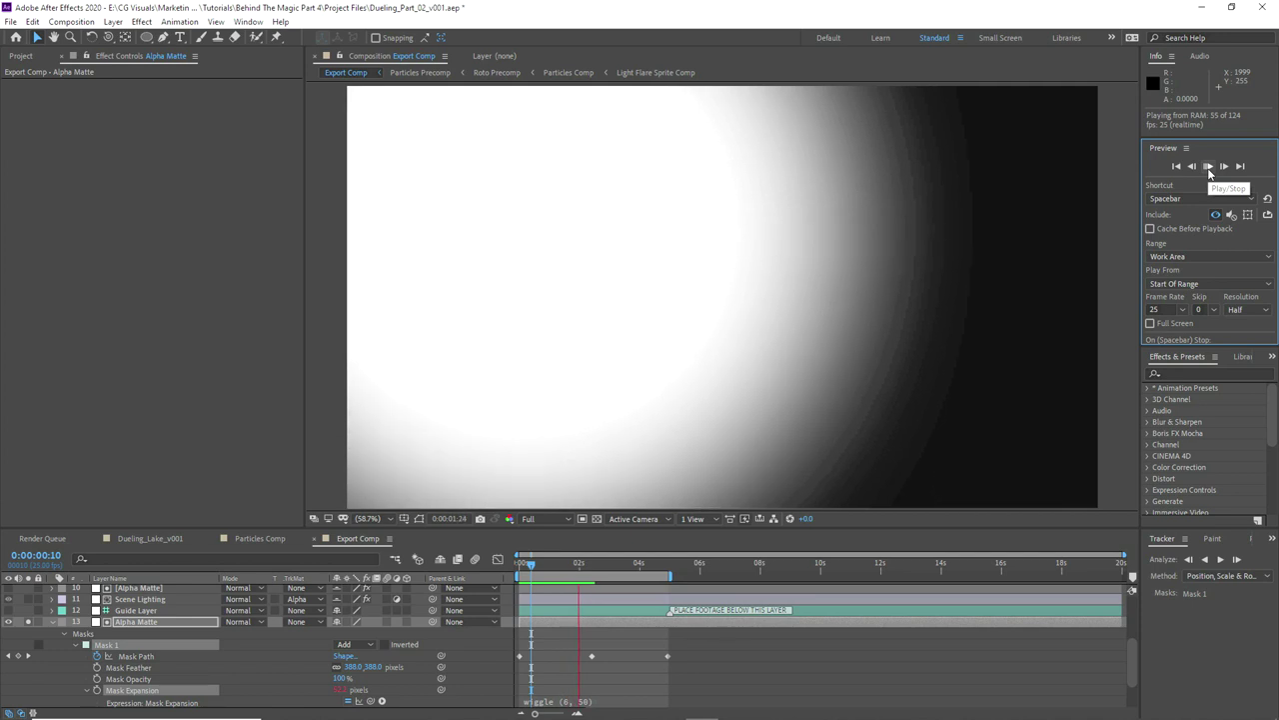
{"action": "left_click", "coordinate": [1209, 172]}
Step: Change Mask 1's Mask Expansion expression to wiggle (6, 80), preview it, and return to the start of the timeline
{"action": "left_click", "coordinate": [585, 696]}
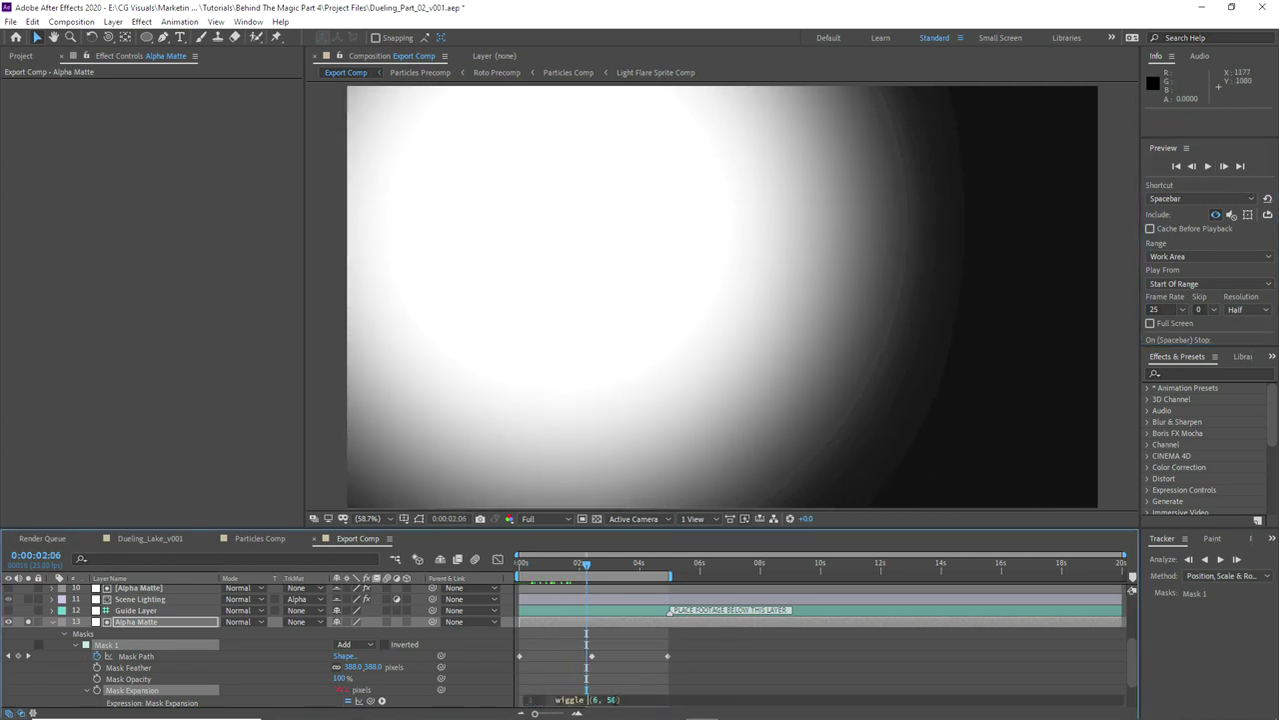
{"action": "type", "text": "80"}
{"action": "left_click", "coordinate": [759, 686]}
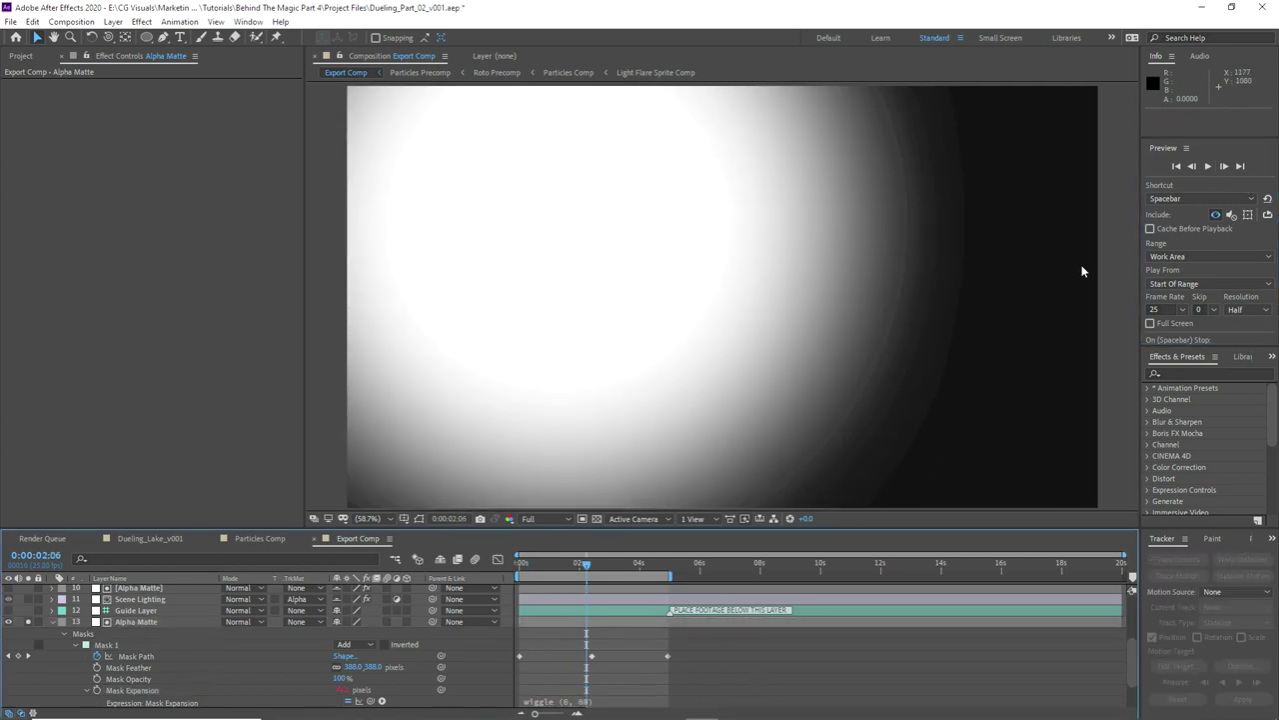
{"action": "left_click", "coordinate": [1207, 167]}
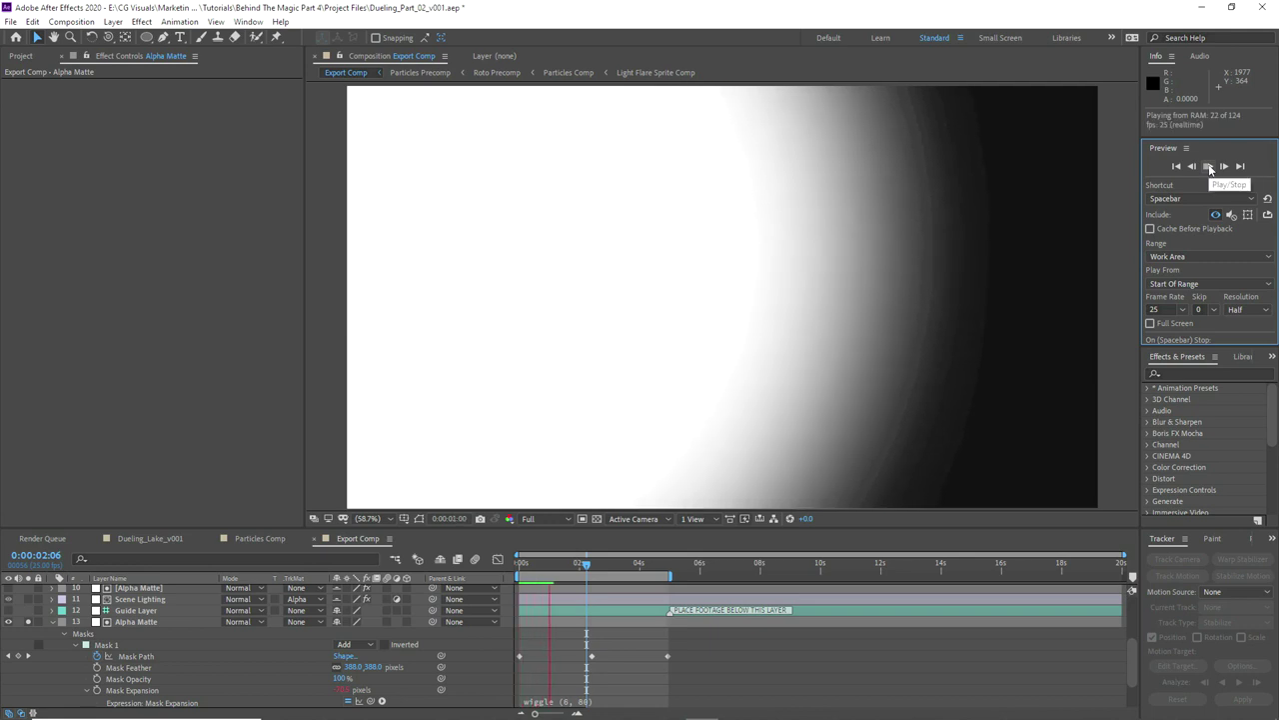
{"action": "key", "text": "space"}
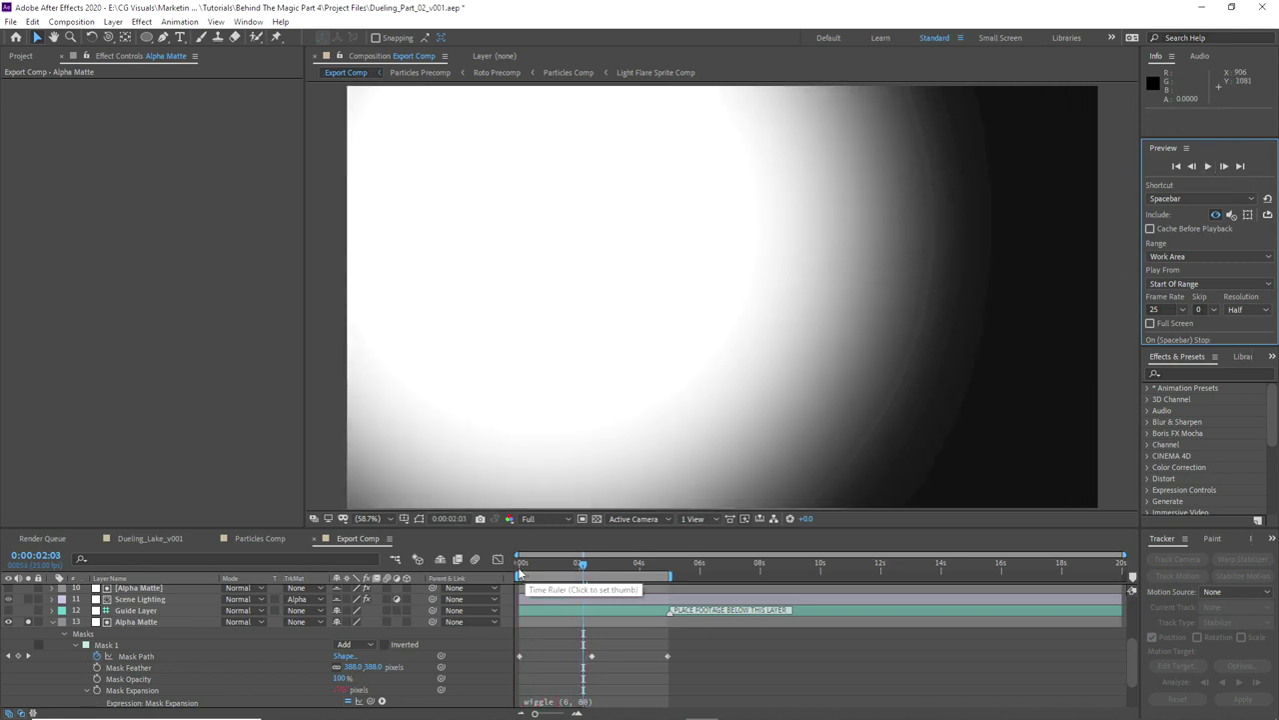
{"action": "key", "text": "Home"}
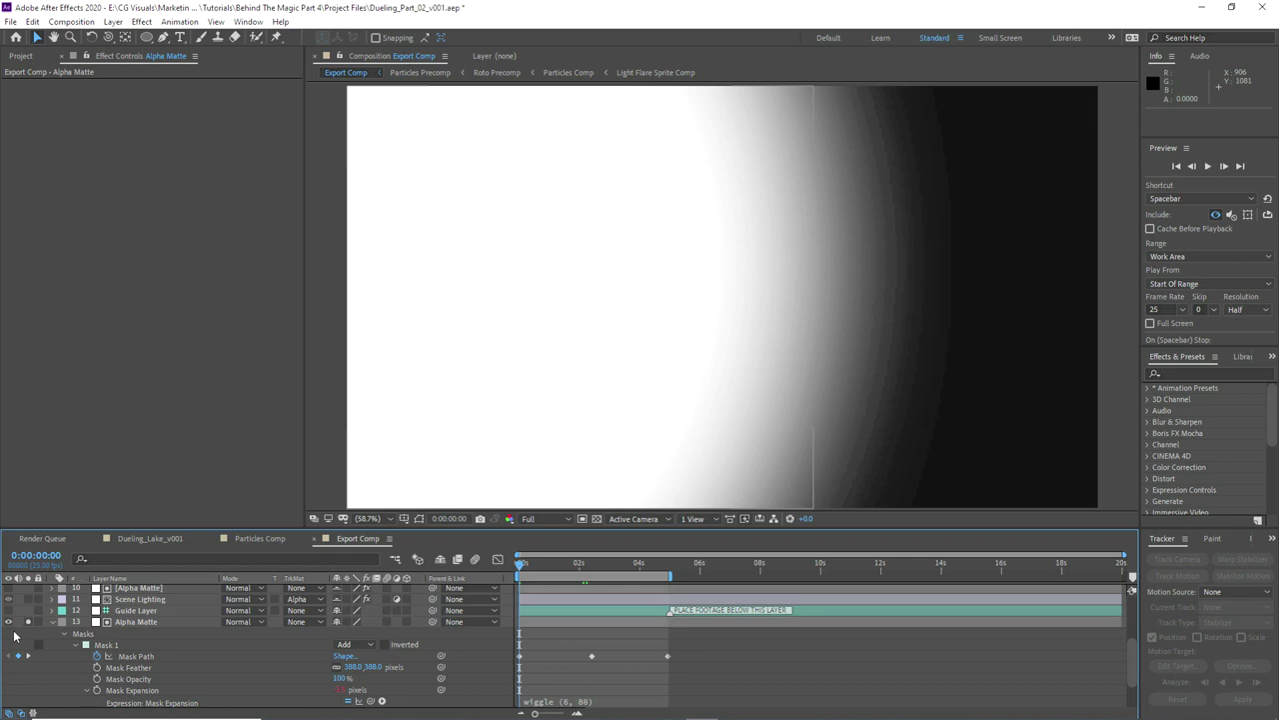
Step: Hide the shy layers and preview Actor_Matte_v001.mov and Dueling_Lake_v001.mov soloed together in place of Alpha Matte
{"action": "left_click", "coordinate": [53, 623]}
{"action": "left_click", "coordinate": [27, 667]}
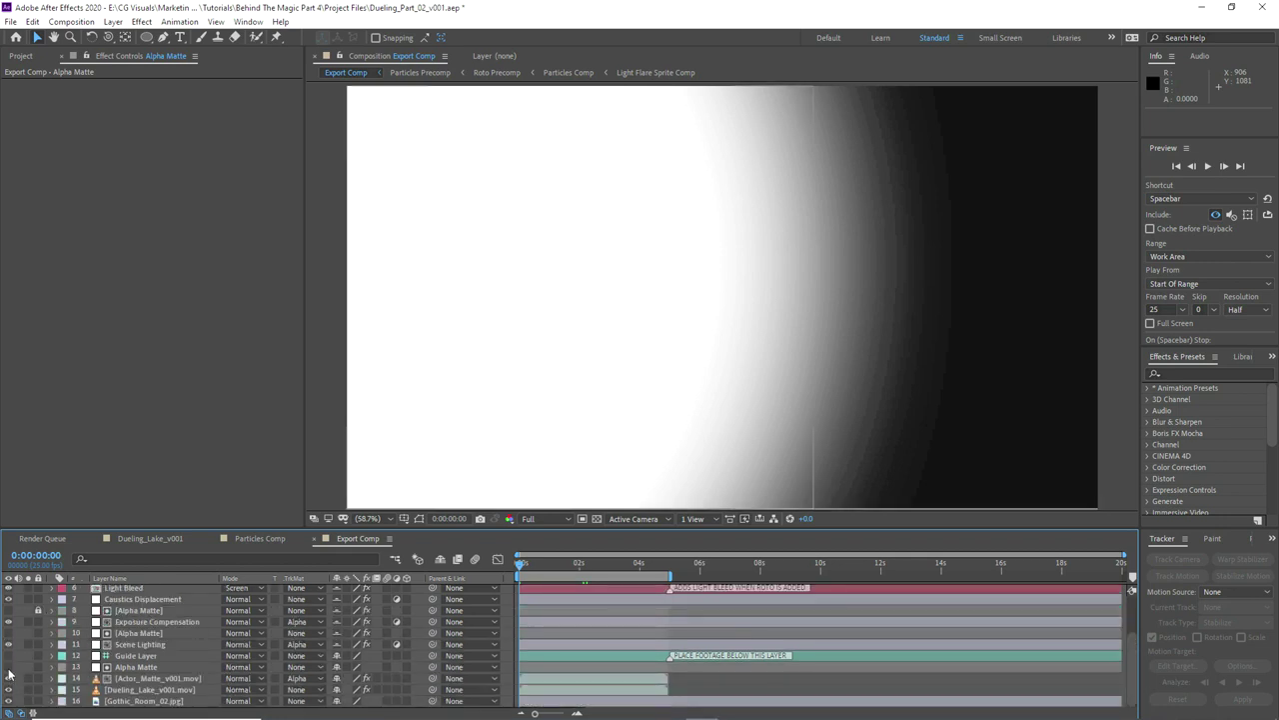
{"action": "left_click", "coordinate": [440, 562]}
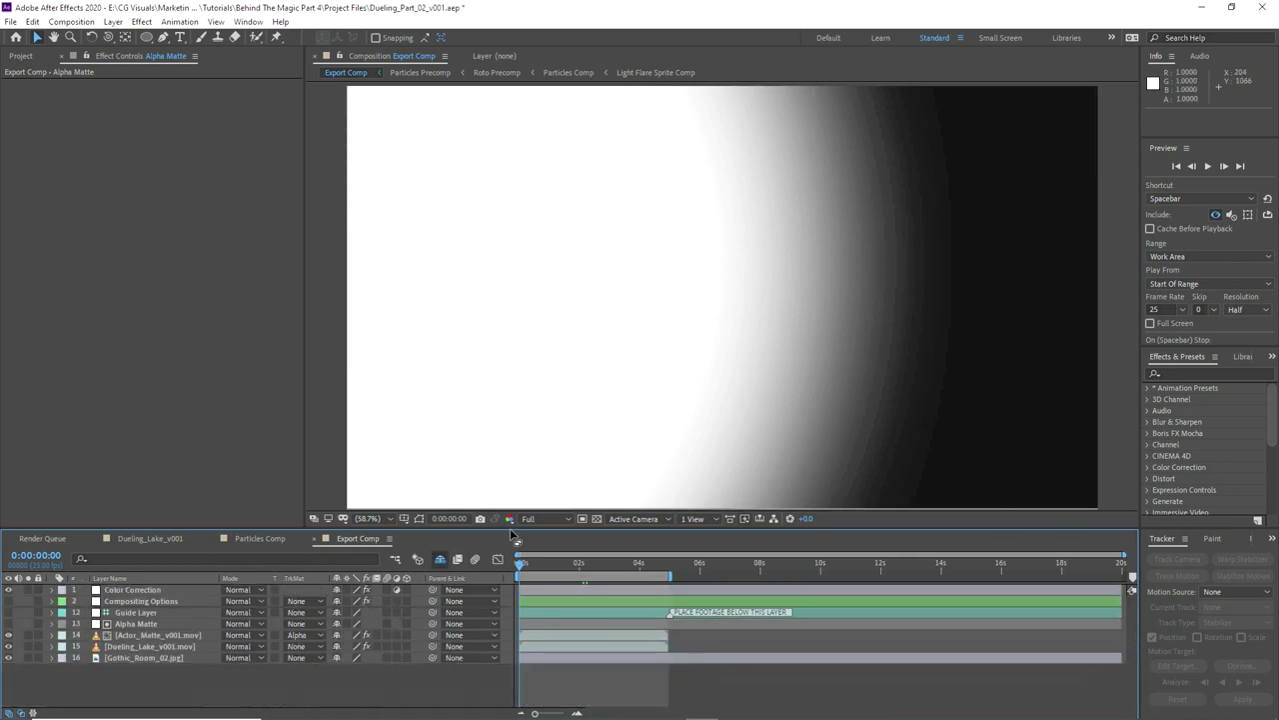
{"action": "left_click_drag", "start_coordinate": [27, 646], "coordinate": [27, 634]}
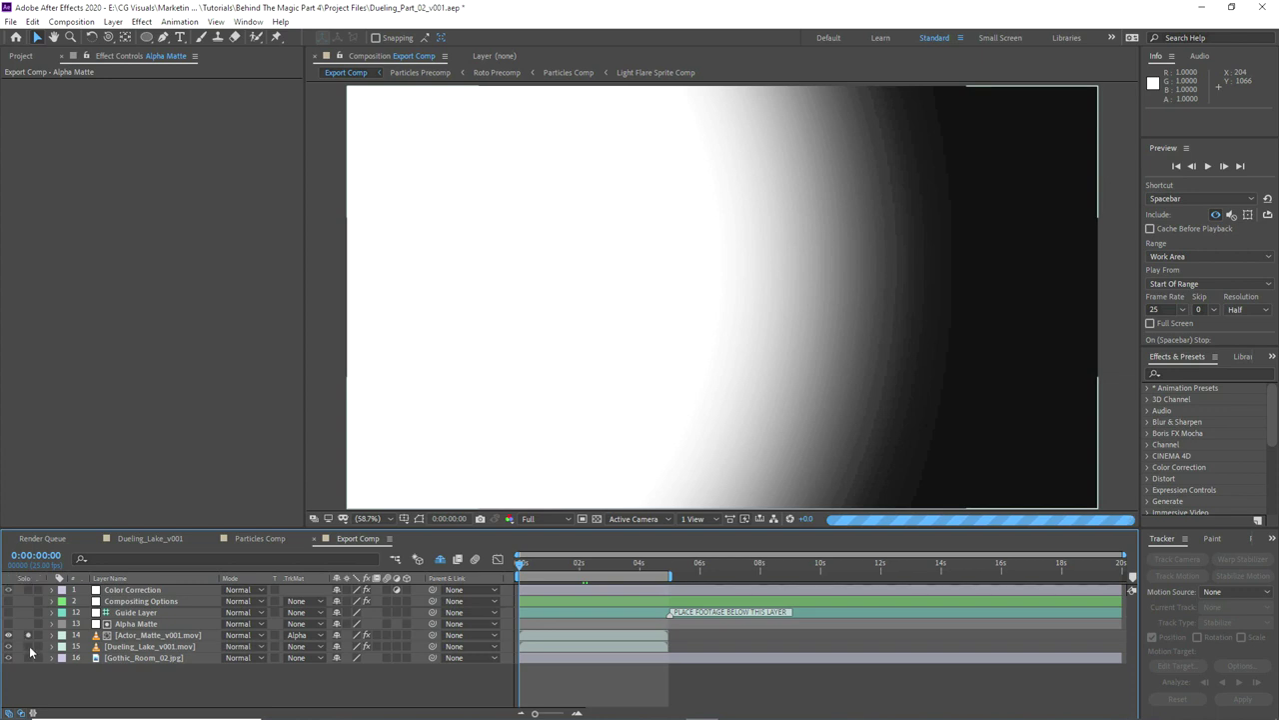
{"action": "left_click", "coordinate": [1209, 167]}
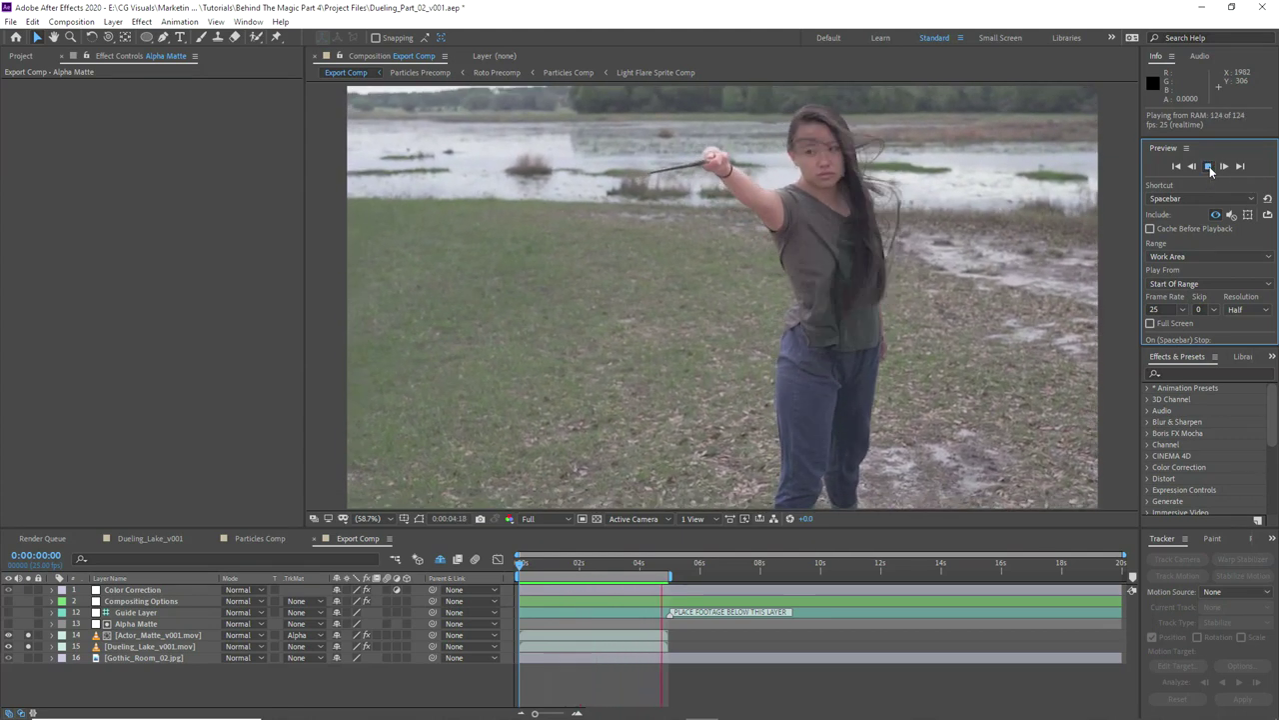
{"action": "key", "text": "space"}
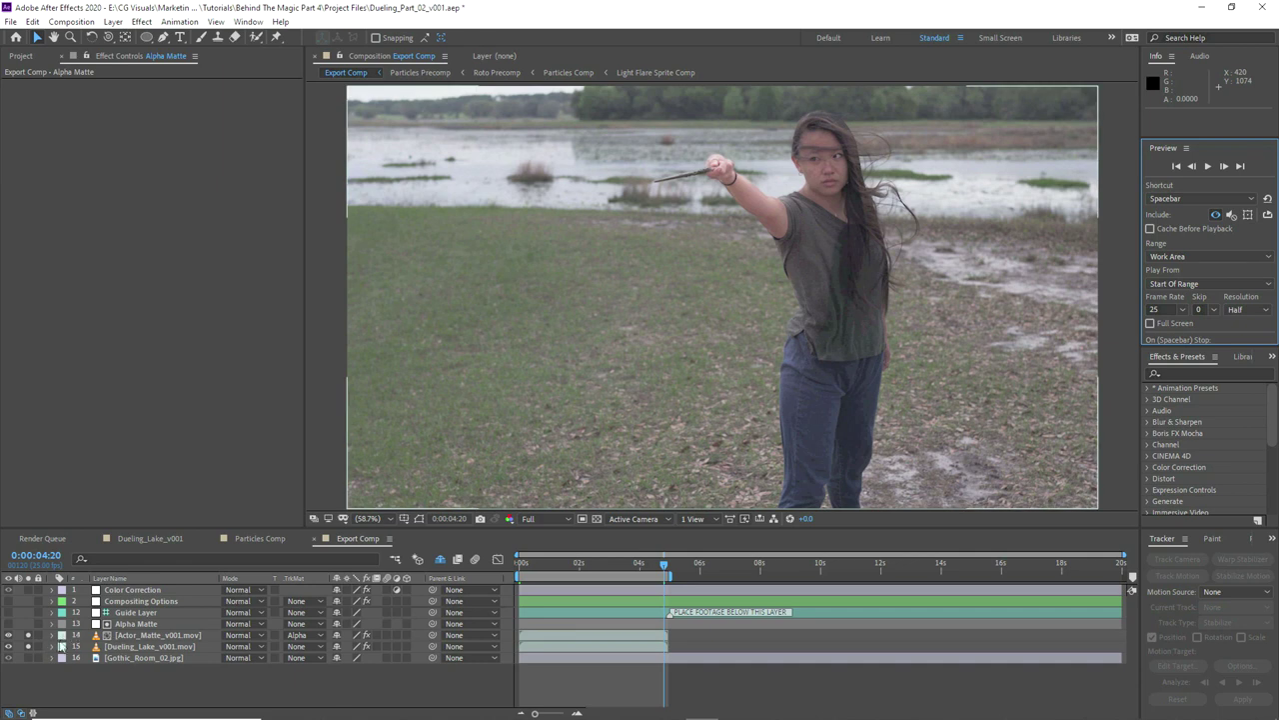
Step: Leave only Actor_Matte_v001.mov soloed at 0:00:04:07 and set the preview resolution to Half
{"action": "left_click", "coordinate": [28, 648]}
{"action": "left_click", "coordinate": [649, 568]}
{"action": "left_click", "coordinate": [547, 519]}
{"action": "left_click", "coordinate": [545, 566]}
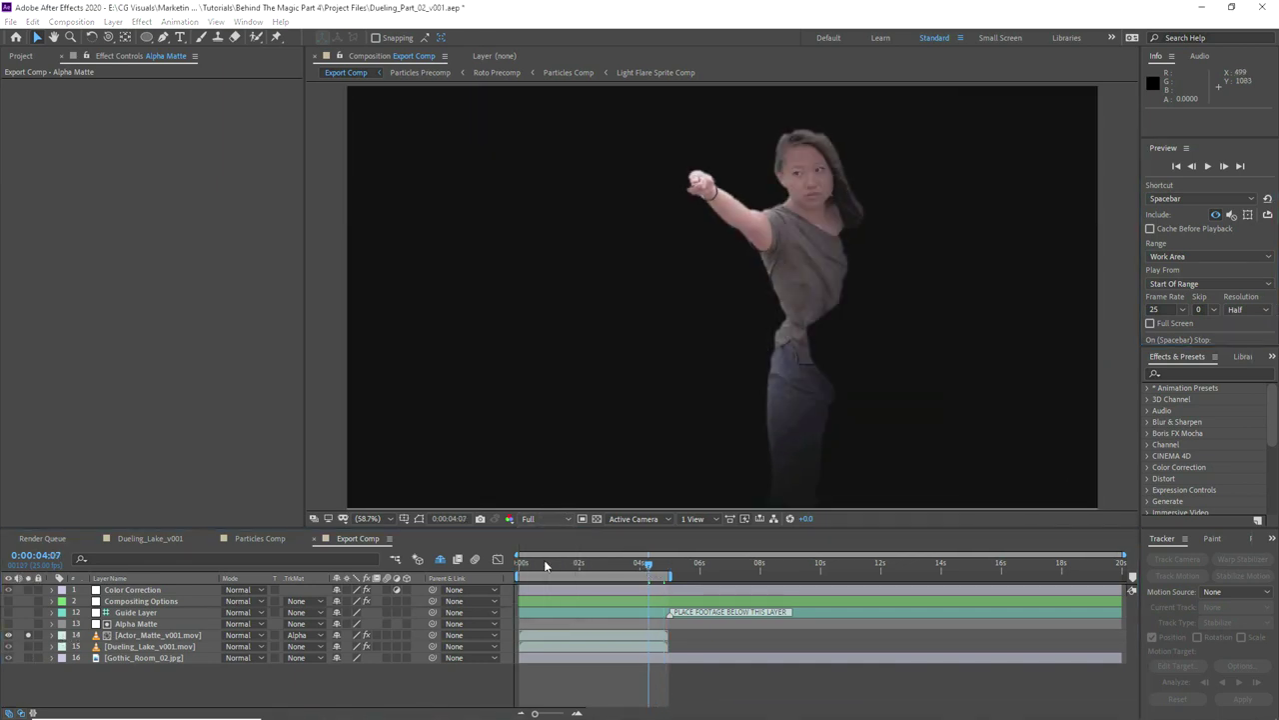
Step: Draw a closed Pen mask on Alpha Matte covering the actor's far side, from below the legs up to the shoulder
{"action": "left_click", "coordinate": [128, 624]}
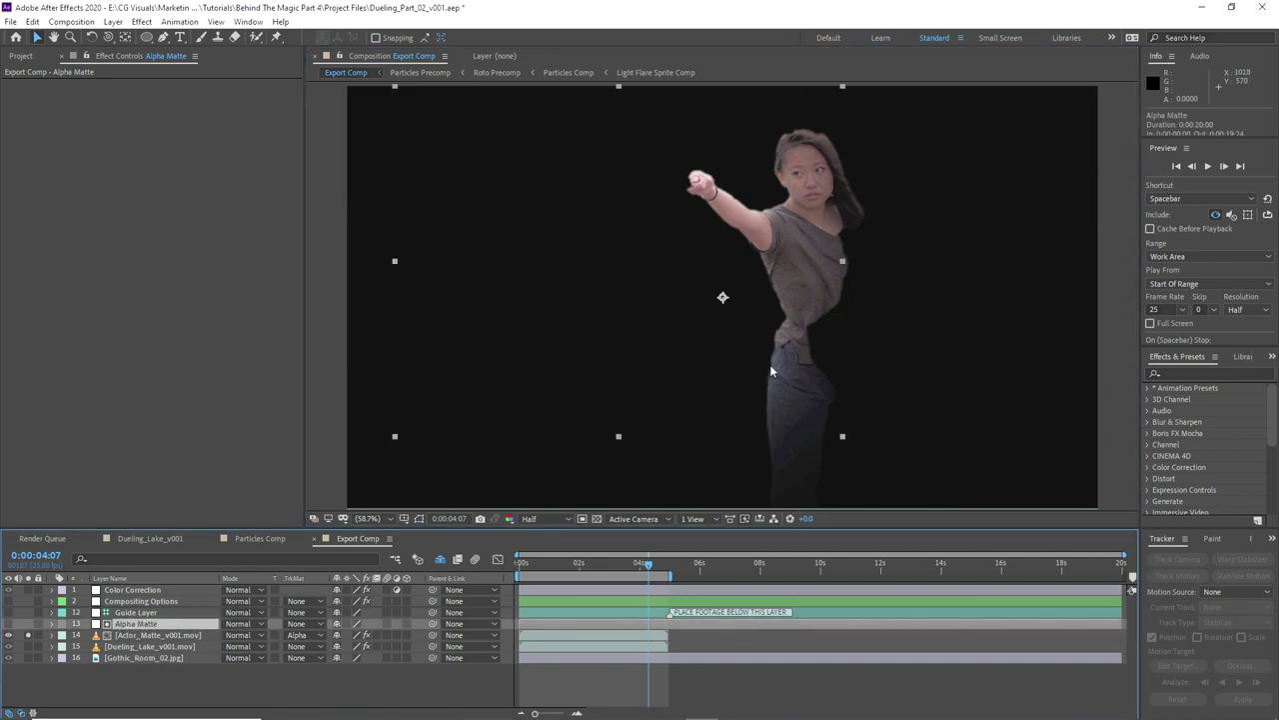
{"action": "left_click", "coordinate": [159, 40]}
{"action": "left_click_drag", "start_coordinate": [750, 384], "coordinate": [675, 332]}
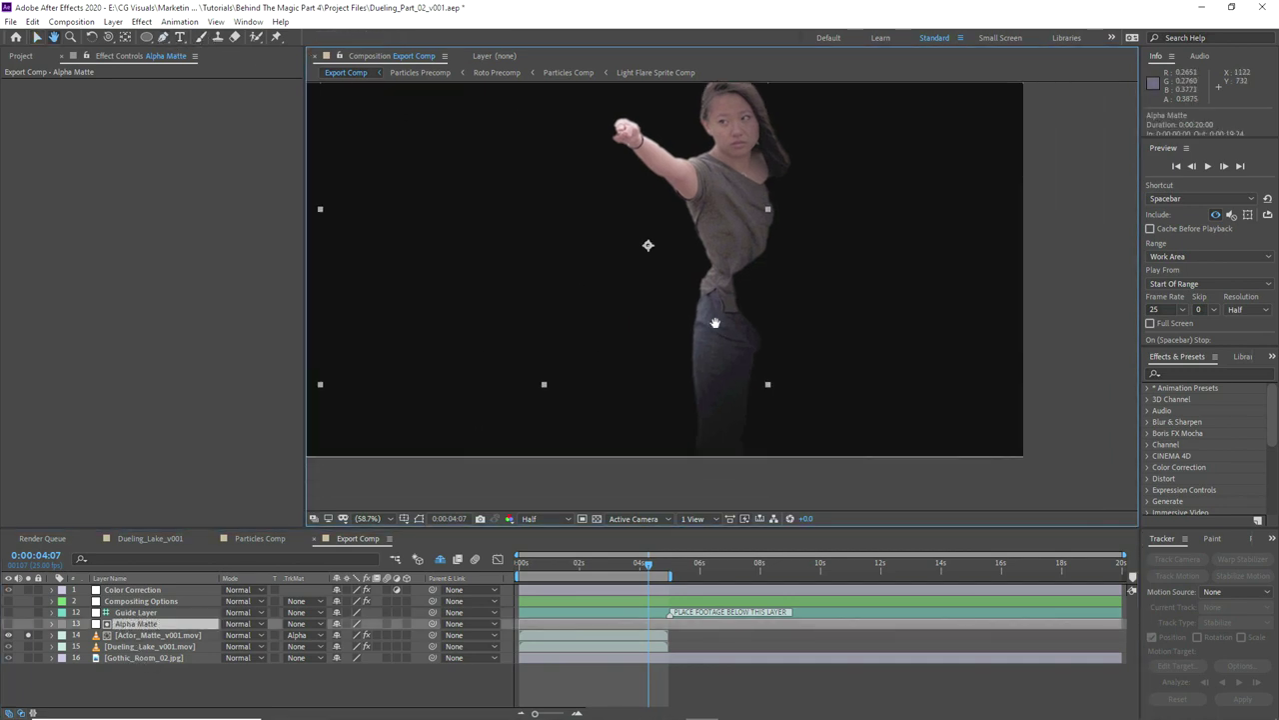
{"action": "left_click", "coordinate": [747, 472]}
{"action": "left_click", "coordinate": [735, 365]}
{"action": "left_click", "coordinate": [723, 290]}
{"action": "left_click", "coordinate": [734, 253]}
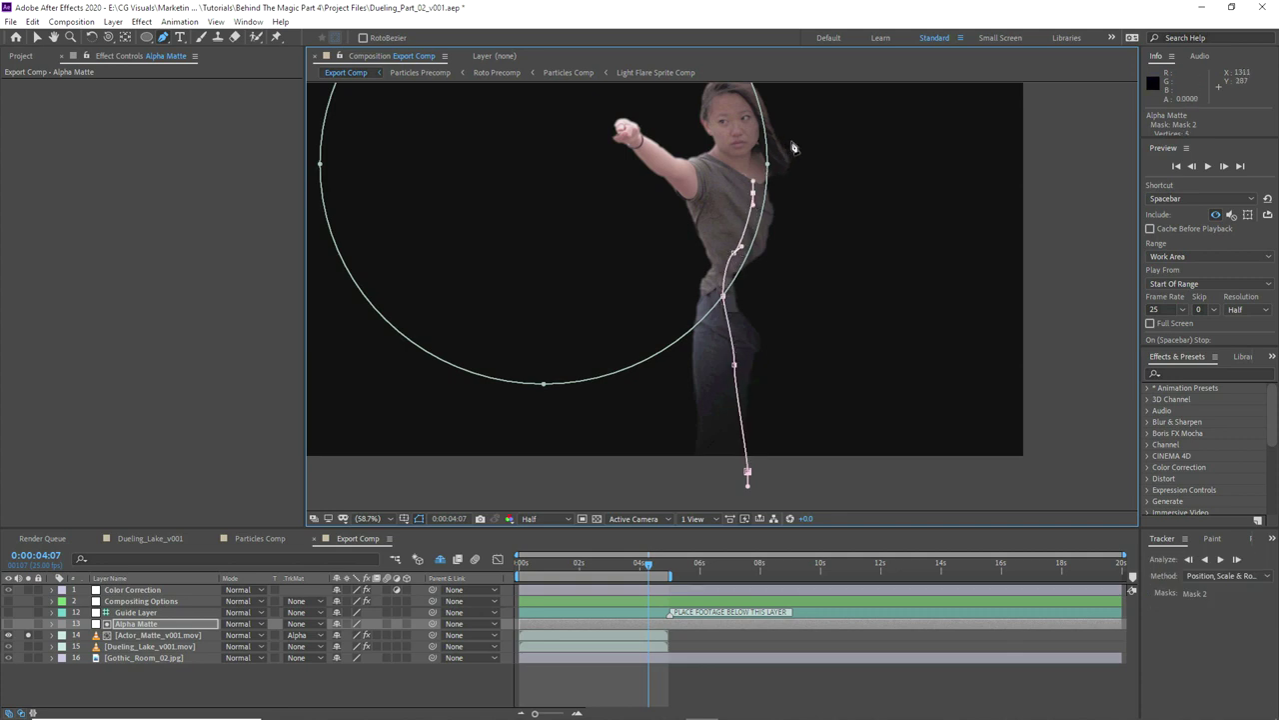
{"action": "left_click", "coordinate": [878, 479]}
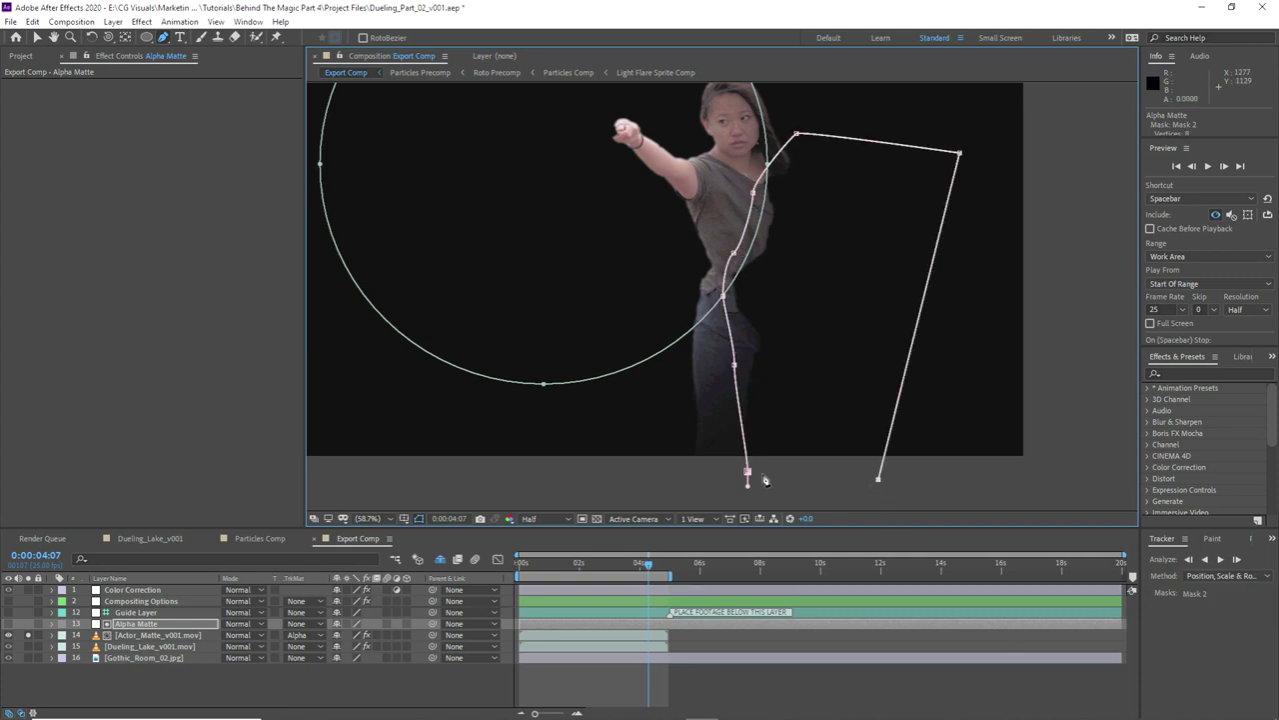
{"action": "left_click", "coordinate": [749, 472]}
Step: Set Mask 2 on Alpha Matte to Subtract with a feather of 64 pixels
{"action": "key", "text": "f"}
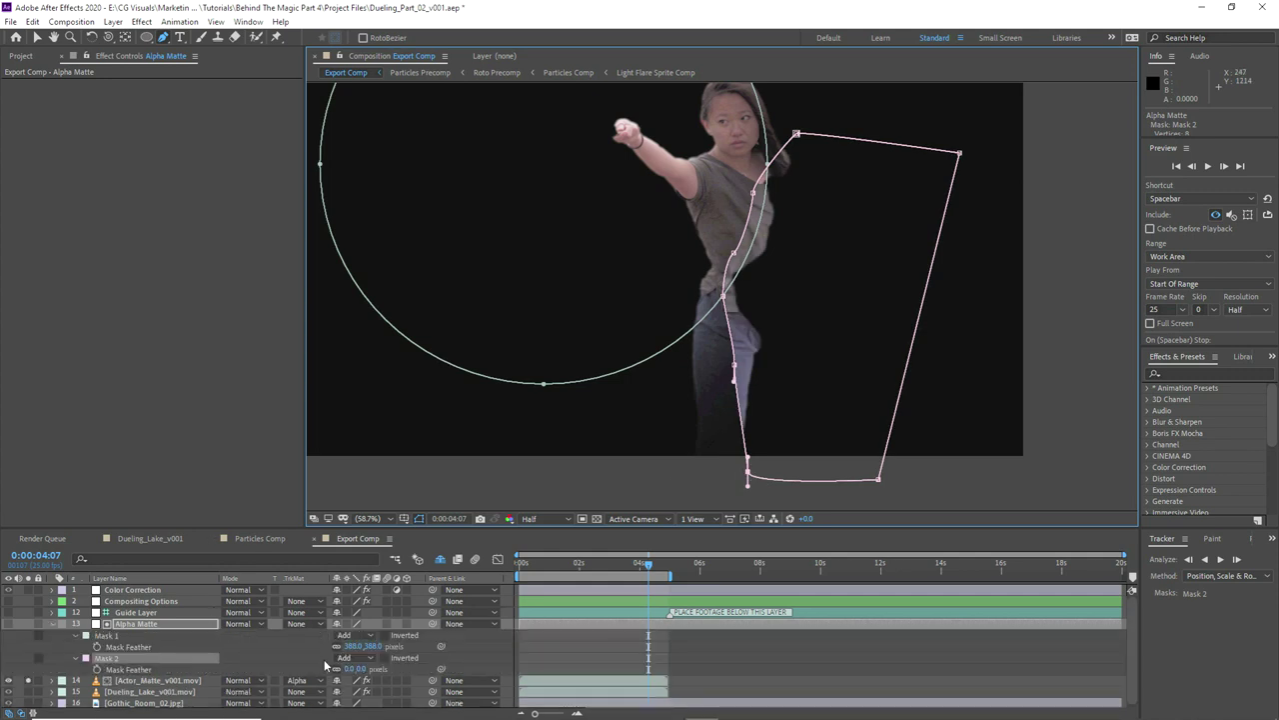
{"action": "left_click", "coordinate": [345, 658]}
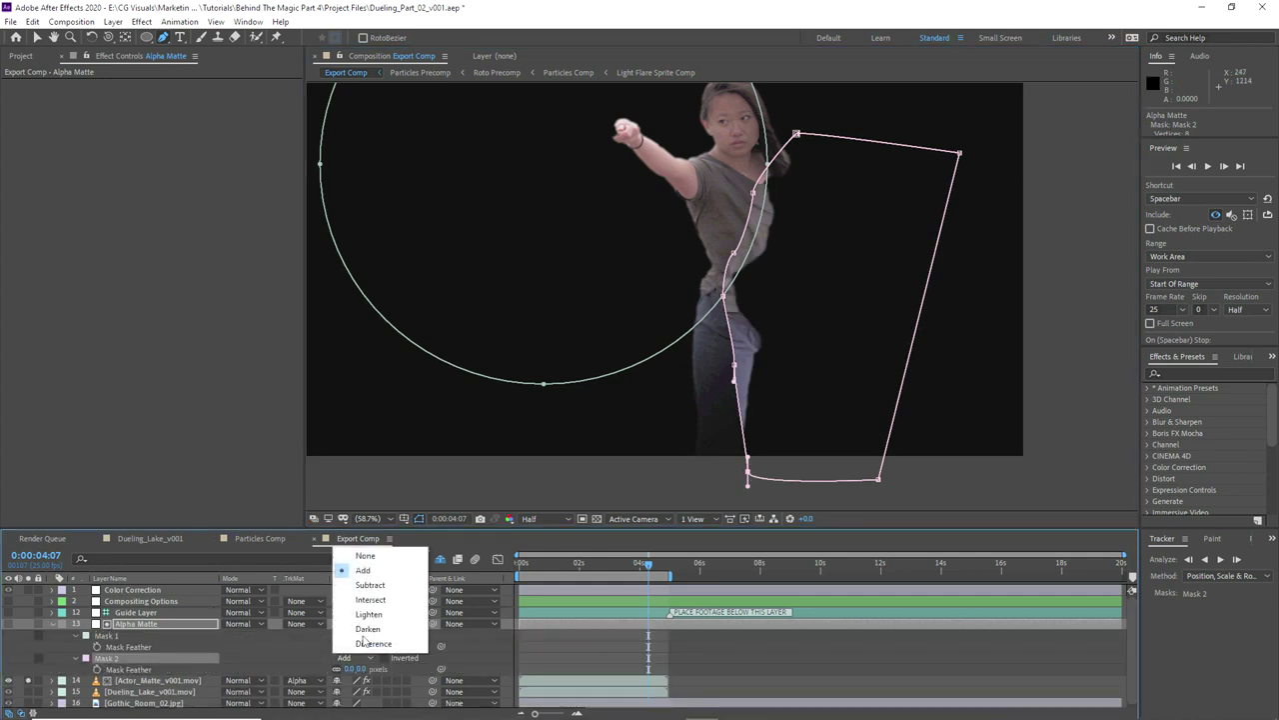
{"action": "left_click", "coordinate": [370, 585]}
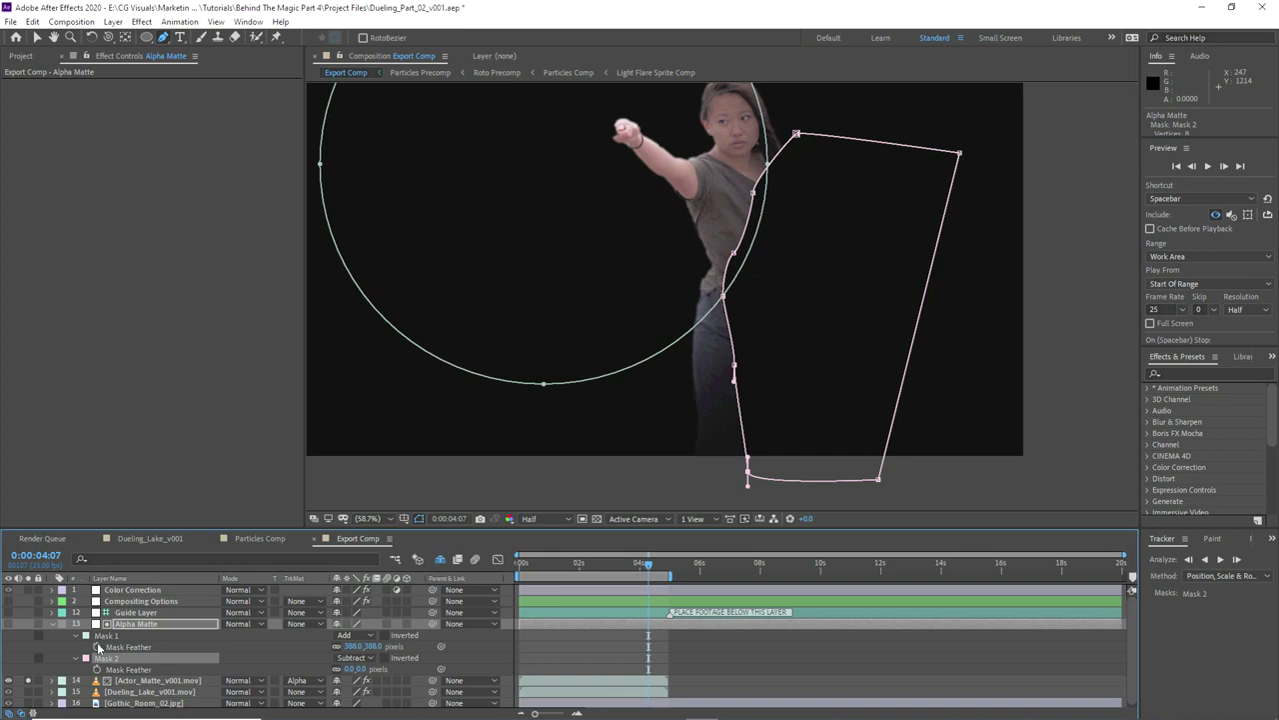
{"action": "left_click_drag", "start_coordinate": [350, 669], "coordinate": [387, 668]}
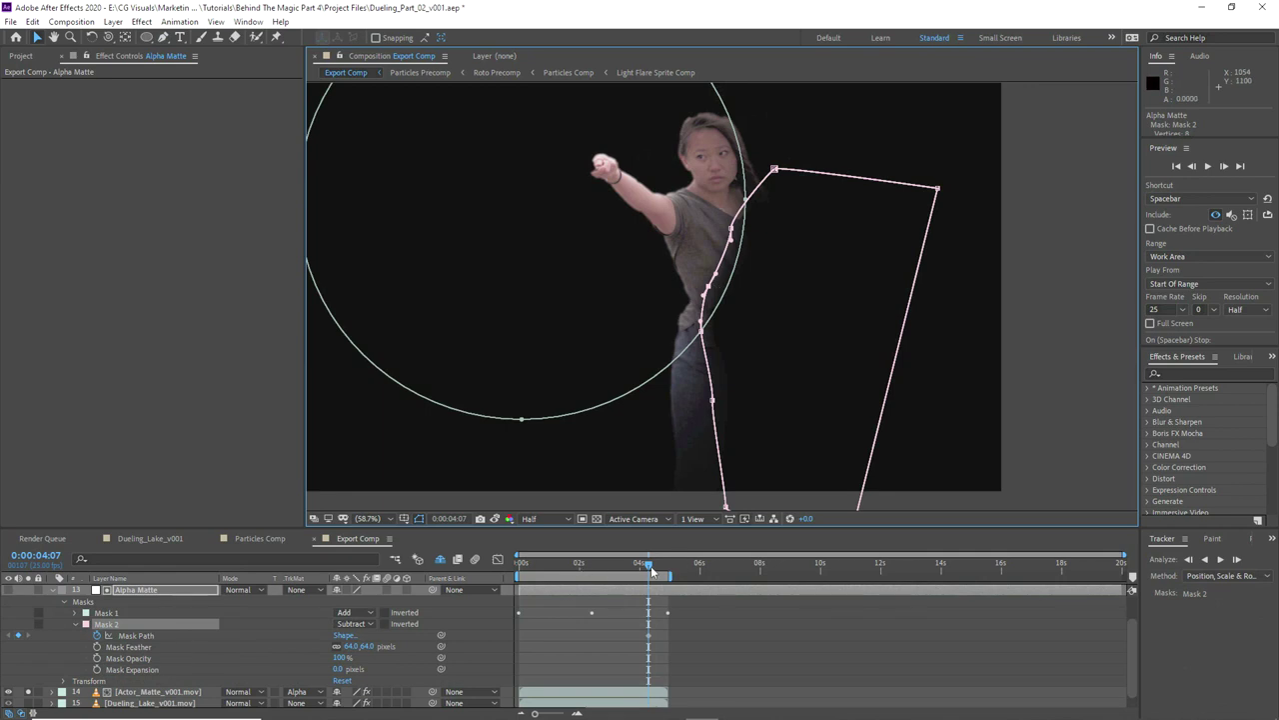
Step: Keyframe Mask 2's path every four frames from 0:00:04:07 to 0:00:04:15, following the actor's back
{"action": "left_click_drag", "start_coordinate": [647, 568], "coordinate": [648, 567]}
{"action": "double_click", "coordinate": [707, 287]}
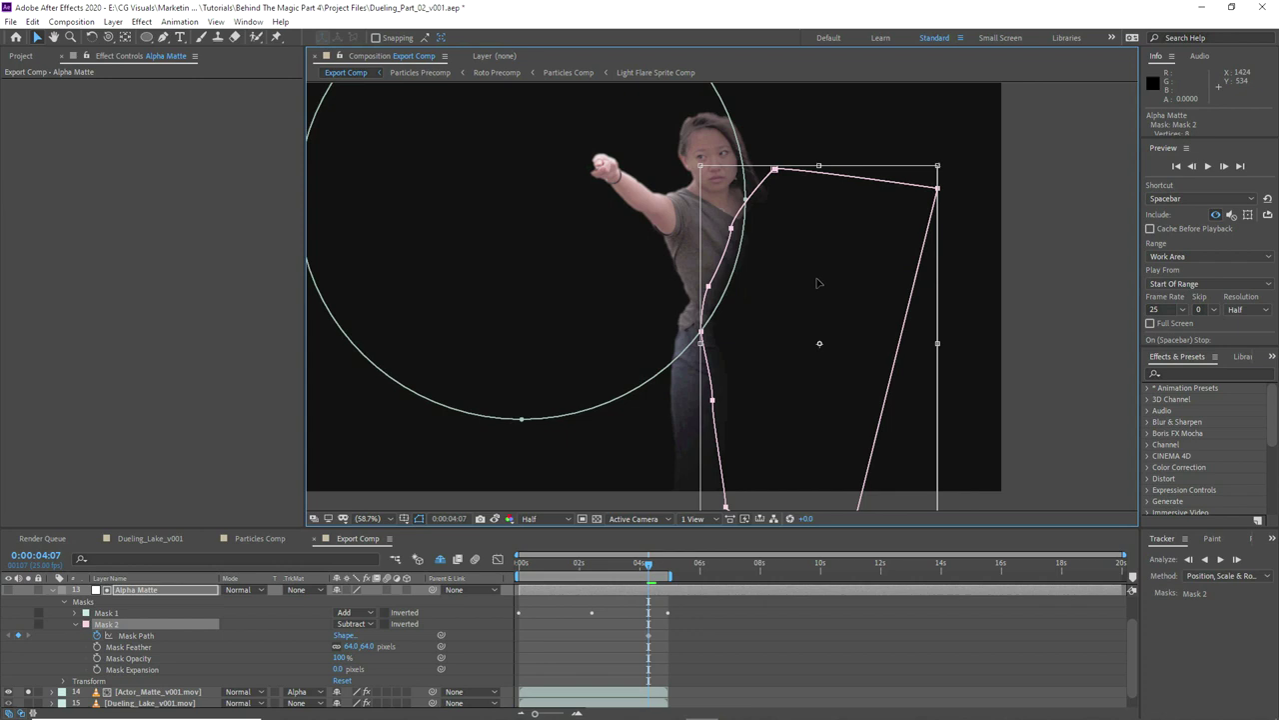
{"action": "key", "text": "Page_Down"}
{"action": "key", "text": "Page_Down"}
{"action": "key", "text": "Page_Down"}
{"action": "key", "text": "Page_Down"}
{"action": "double_click", "coordinate": [708, 286]}
{"action": "left_click_drag", "start_coordinate": [789, 286], "coordinate": [772, 283]}
{"action": "key", "text": "Page_Down"}
{"action": "key", "text": "Page_Down"}
{"action": "key", "text": "Page_Down"}
{"action": "key", "text": "Page_Down"}
{"action": "double_click", "coordinate": [705, 285]}
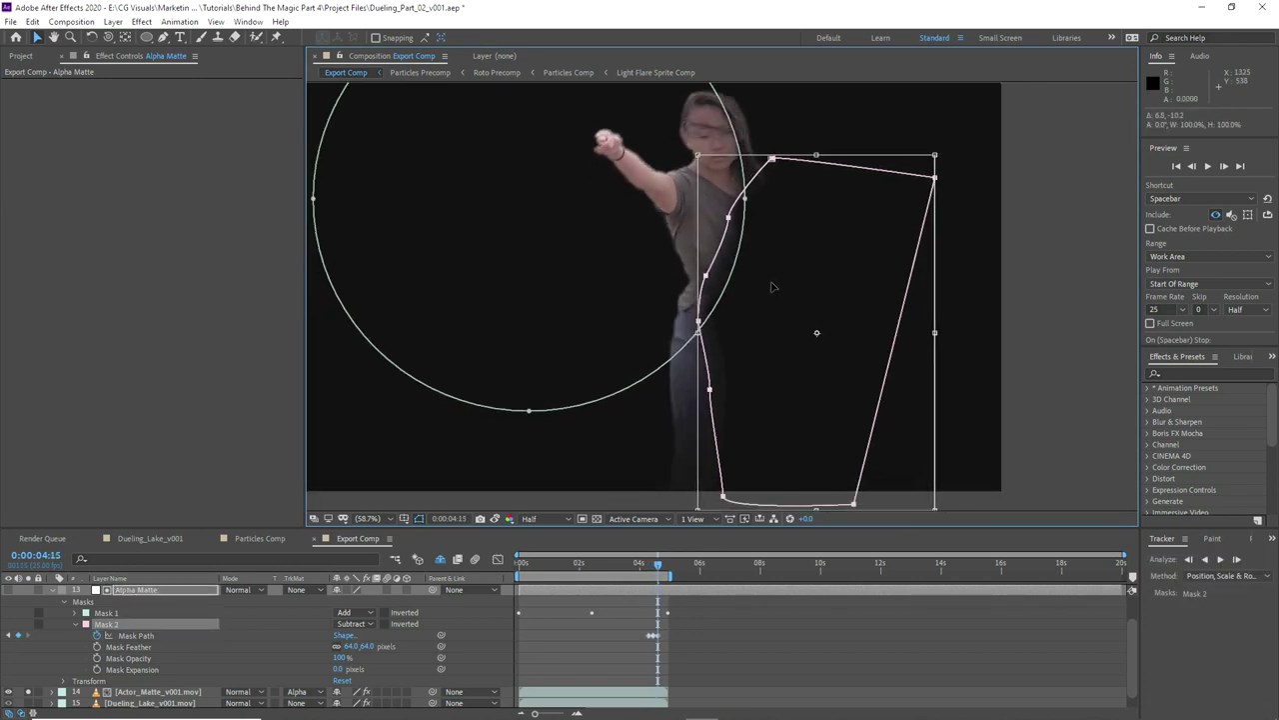
Step: Raise the viewer exposure to +4.5 and continue keyframing Mask 2's path along the actor's shaded side
{"action": "left_click_drag", "start_coordinate": [808, 519], "coordinate": [836, 518]}
{"action": "key", "text": "Page_Down"}
{"action": "key", "text": "ctrl+t"}
{"action": "left_click_drag", "start_coordinate": [809, 289], "coordinate": [828, 287]}
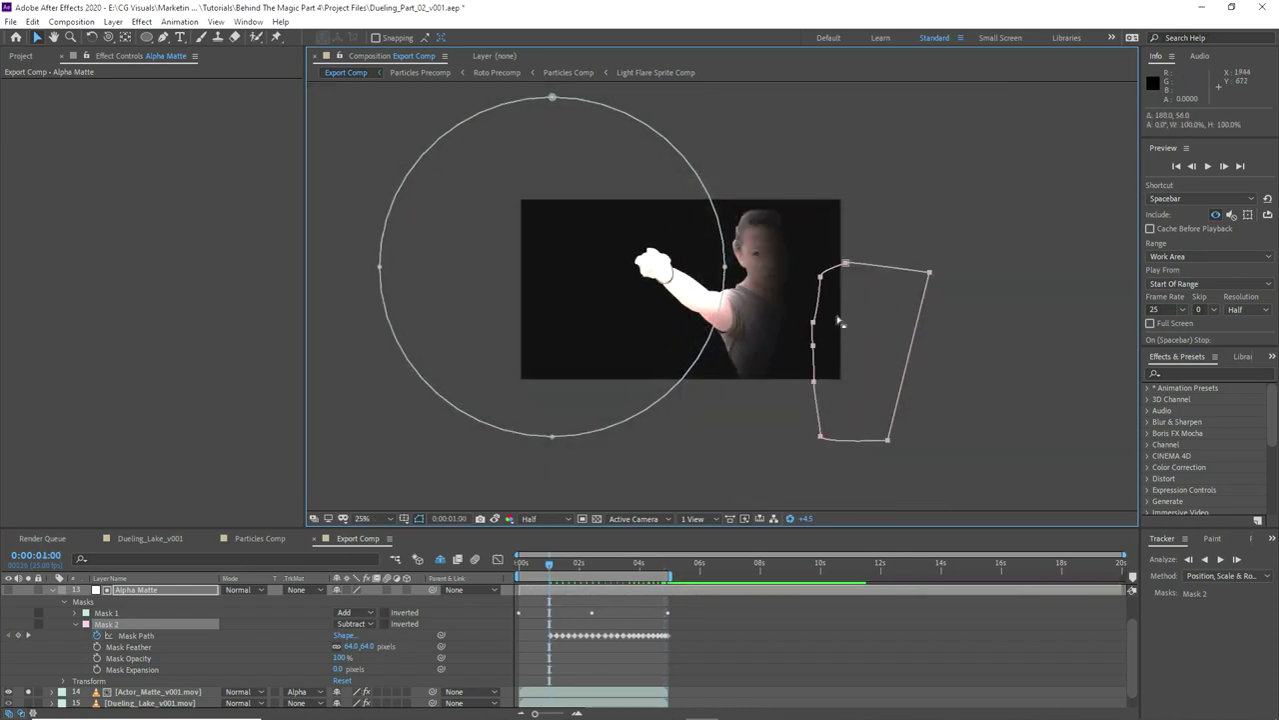
Step: Keyframe Mask 2's path backwards from 0:00:01:00 to 0:00:00:16, shifting the mask farther outside the frame
{"action": "key", "text": "Page_Up"}
{"action": "key", "text": "Page_Up"}
{"action": "key", "text": "Page_Up"}
{"action": "key", "text": "Page_Up"}
{"action": "left_click_drag", "start_coordinate": [845, 315], "coordinate": [920, 329]}
{"action": "key", "text": "Page_Up"}
{"action": "key", "text": "Page_Up"}
{"action": "key", "text": "Page_Up"}
{"action": "key", "text": "Page_Up"}
{"action": "key", "text": "Page_Up"}
Step: Reset the viewer exposure and fit the composition to the viewer
{"action": "left_click", "coordinate": [791, 521]}
{"action": "left_click", "coordinate": [403, 518]}
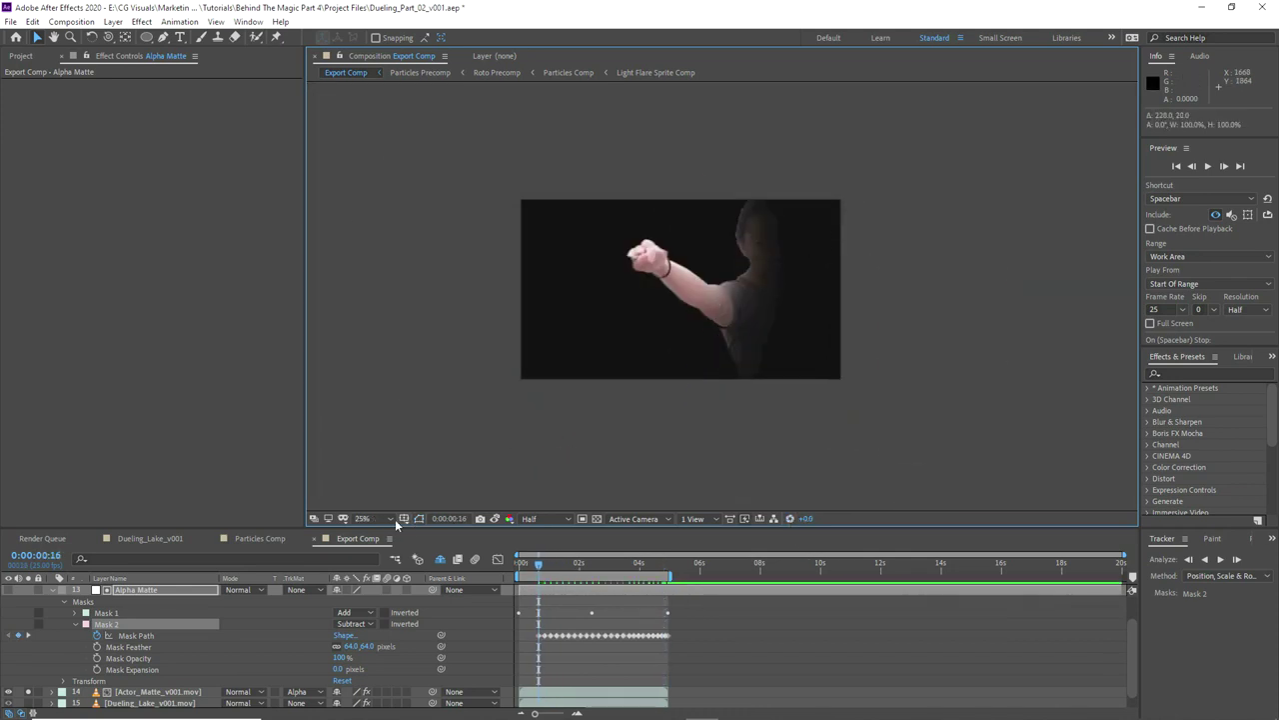
{"action": "left_click", "coordinate": [381, 519]}
{"action": "left_click", "coordinate": [385, 295]}
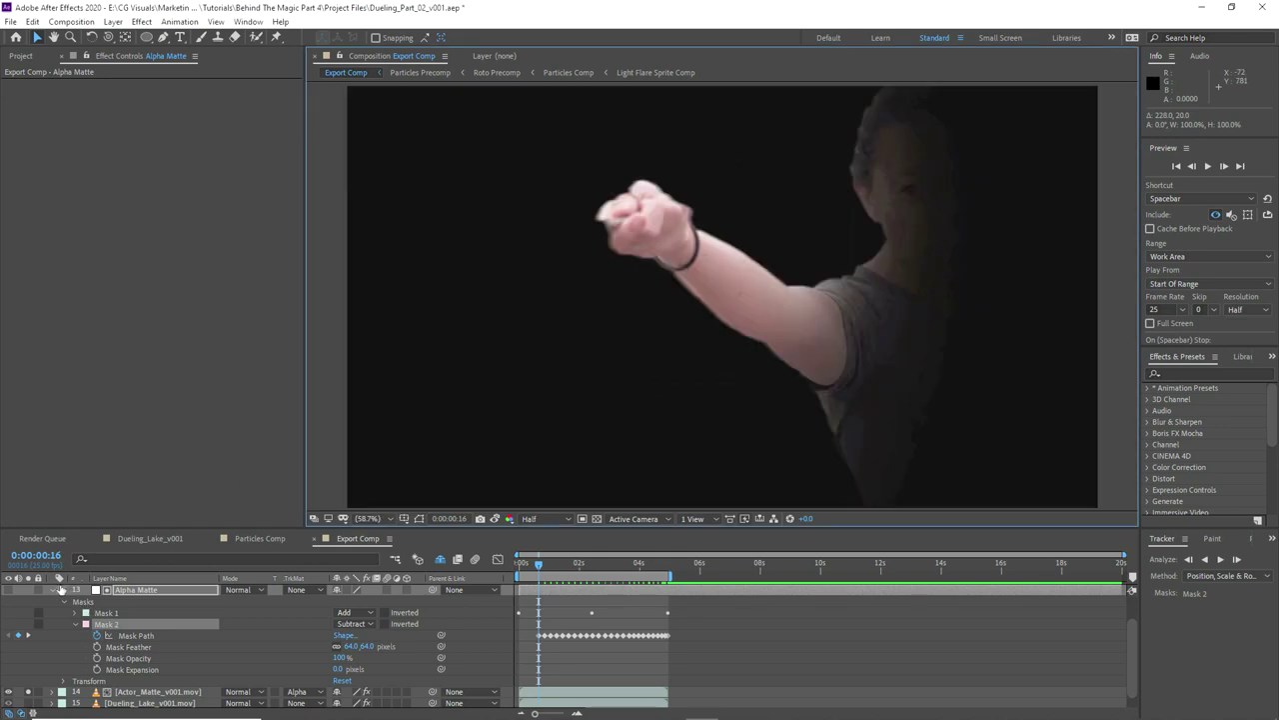
Step: Collapse Alpha Matte, turn off the solo on Actor_Matte_v001.mov, and hide the timeline's Mode and TrkMat columns
{"action": "left_click", "coordinate": [64, 589]}
{"action": "left_click", "coordinate": [28, 636]}
{"action": "left_click", "coordinate": [21, 712]}
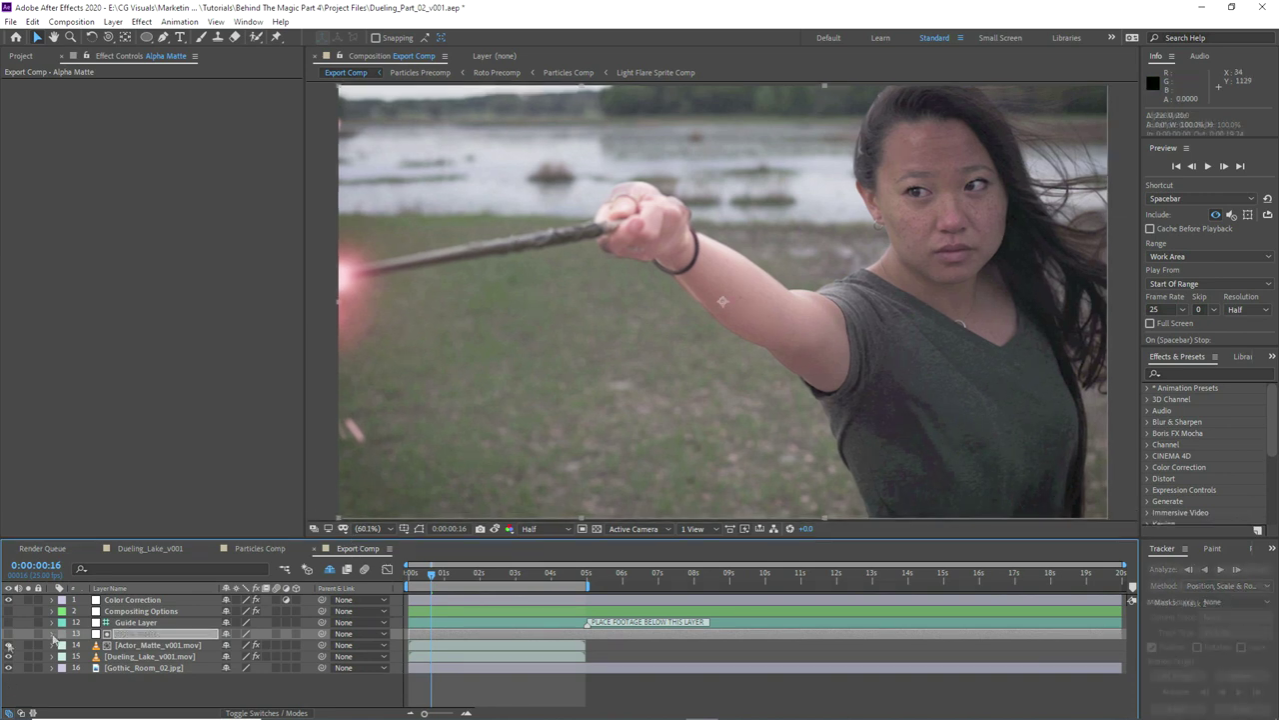
Step: Start keyframing Mask Expansion and Mask Feather for Alpha Matte's Mask 1 at 0:00:00:16, increasing the expansion
{"action": "left_click", "coordinate": [55, 639]}
{"action": "left_click", "coordinate": [75, 645]}
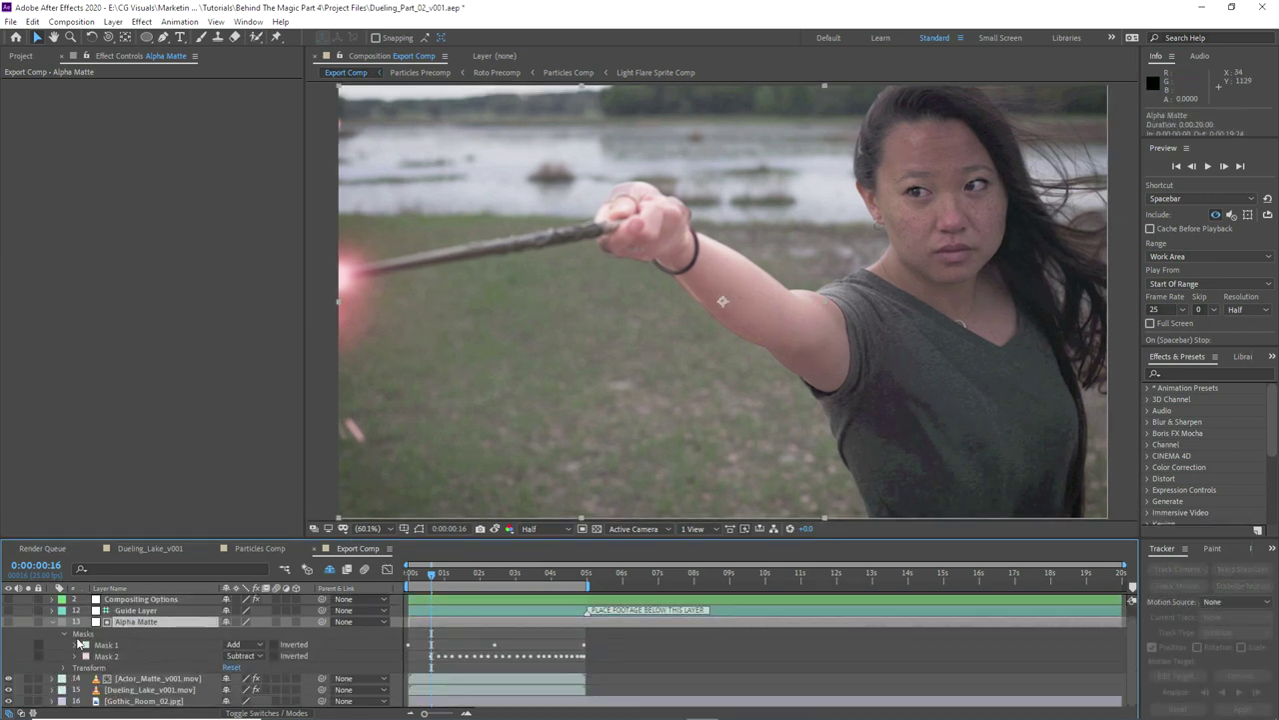
{"action": "left_click", "coordinate": [77, 645]}
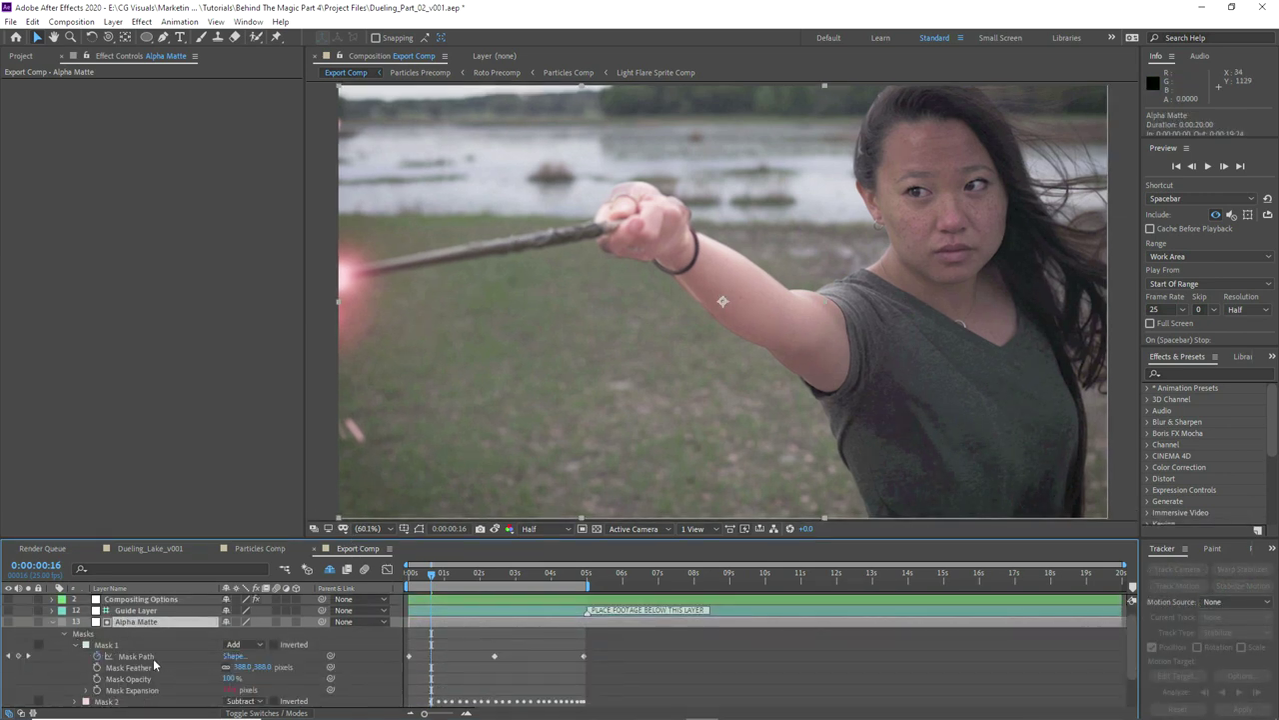
{"action": "left_click", "coordinate": [110, 691]}
{"action": "left_click_drag", "start_coordinate": [230, 689], "coordinate": [405, 681]}
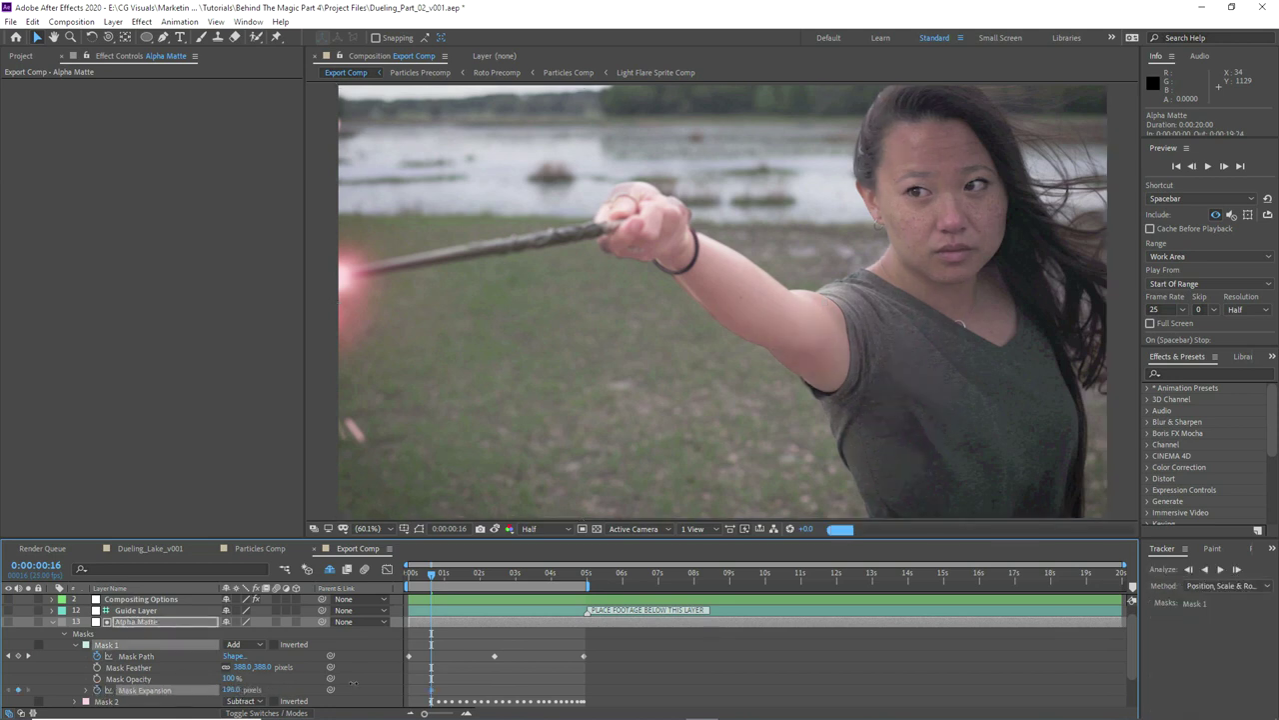
{"action": "left_click", "coordinate": [97, 666]}
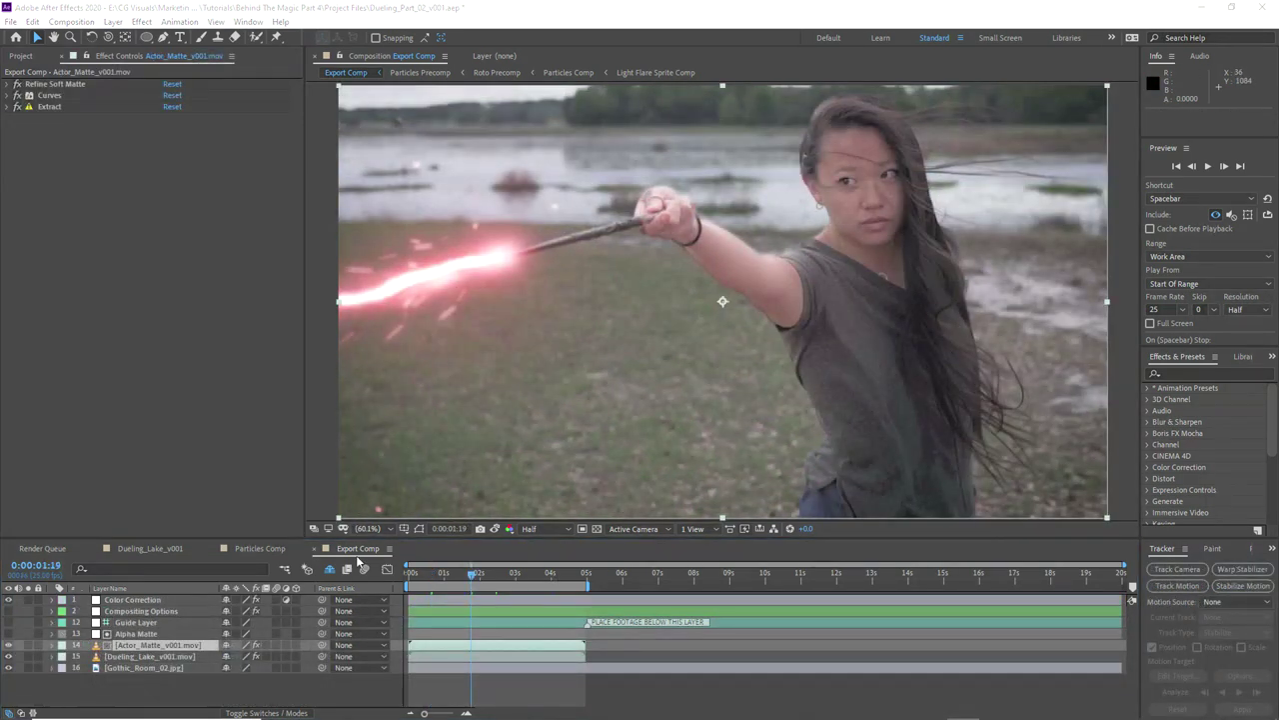
Step: Darken Dueling_Lake_v001.mov slightly with its RGB curve and set the Color Correction layer's Vignette Amount to -0.8
{"action": "left_click_drag", "start_coordinate": [356, 554], "coordinate": [240, 551]}
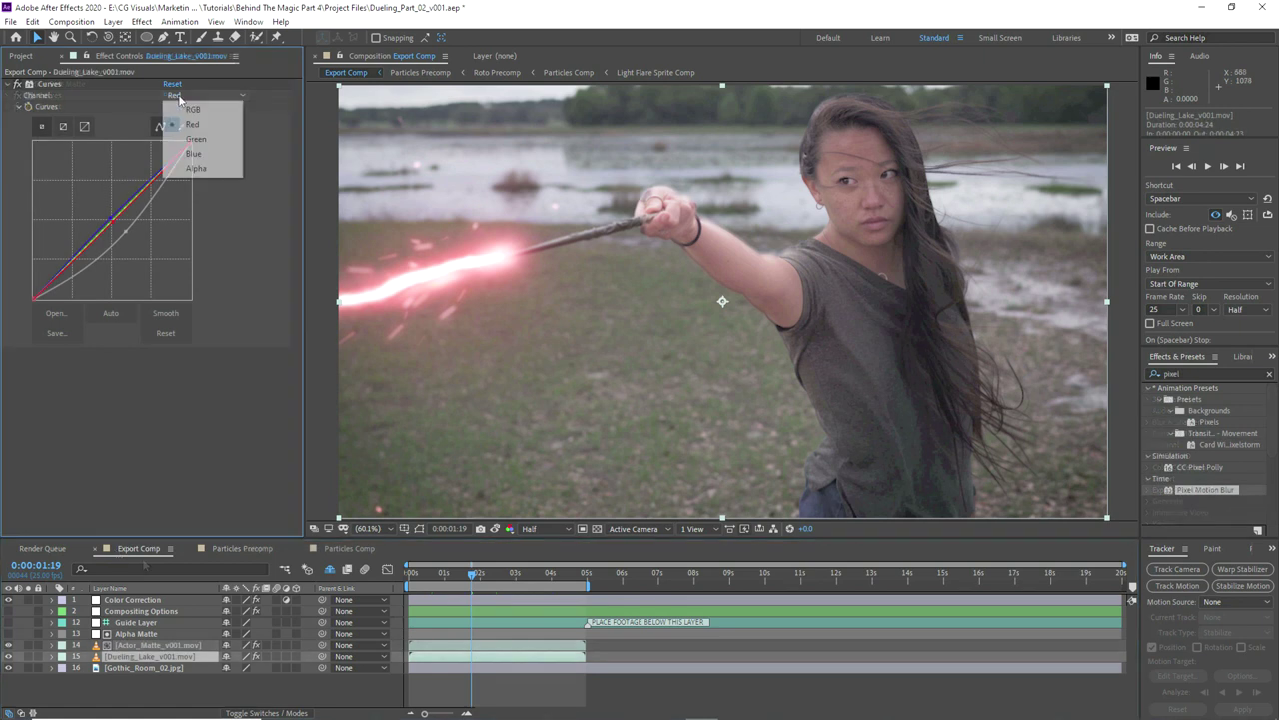
{"action": "left_click_drag", "start_coordinate": [125, 230], "coordinate": [127, 236]}
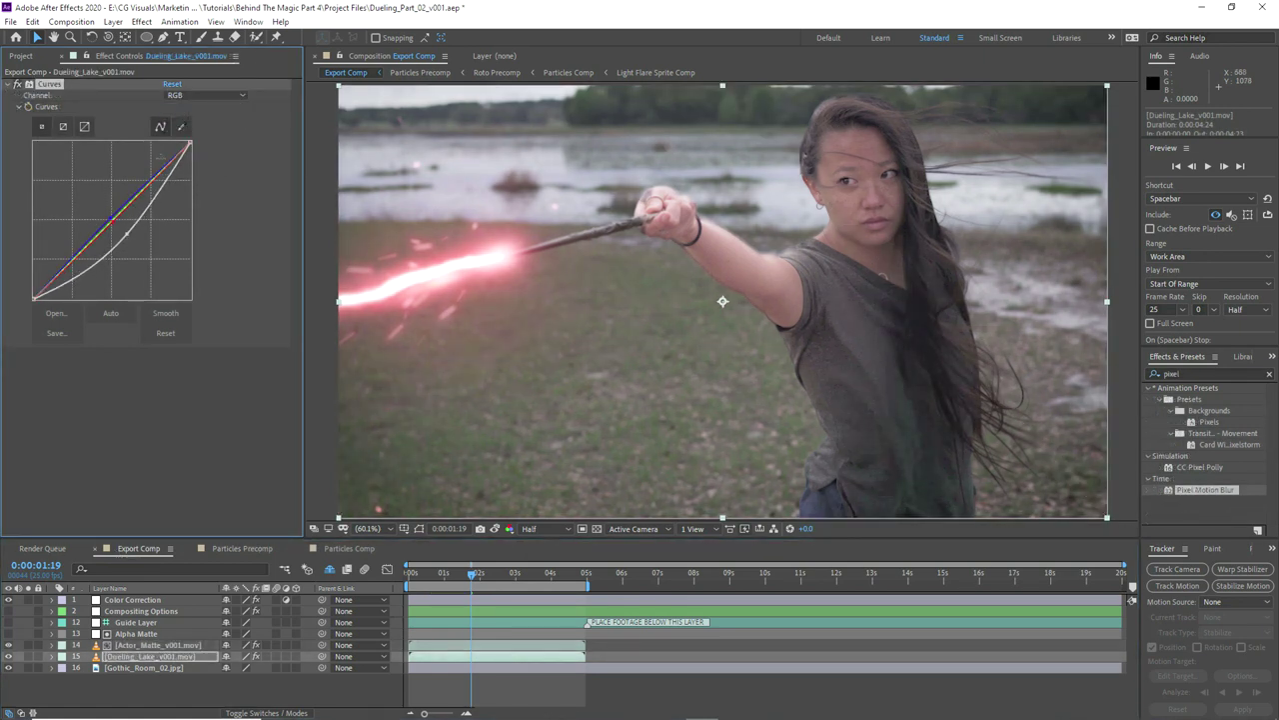
{"action": "left_click", "coordinate": [117, 600]}
{"action": "left_click", "coordinate": [170, 186]}
{"action": "key", "text": "Return"}
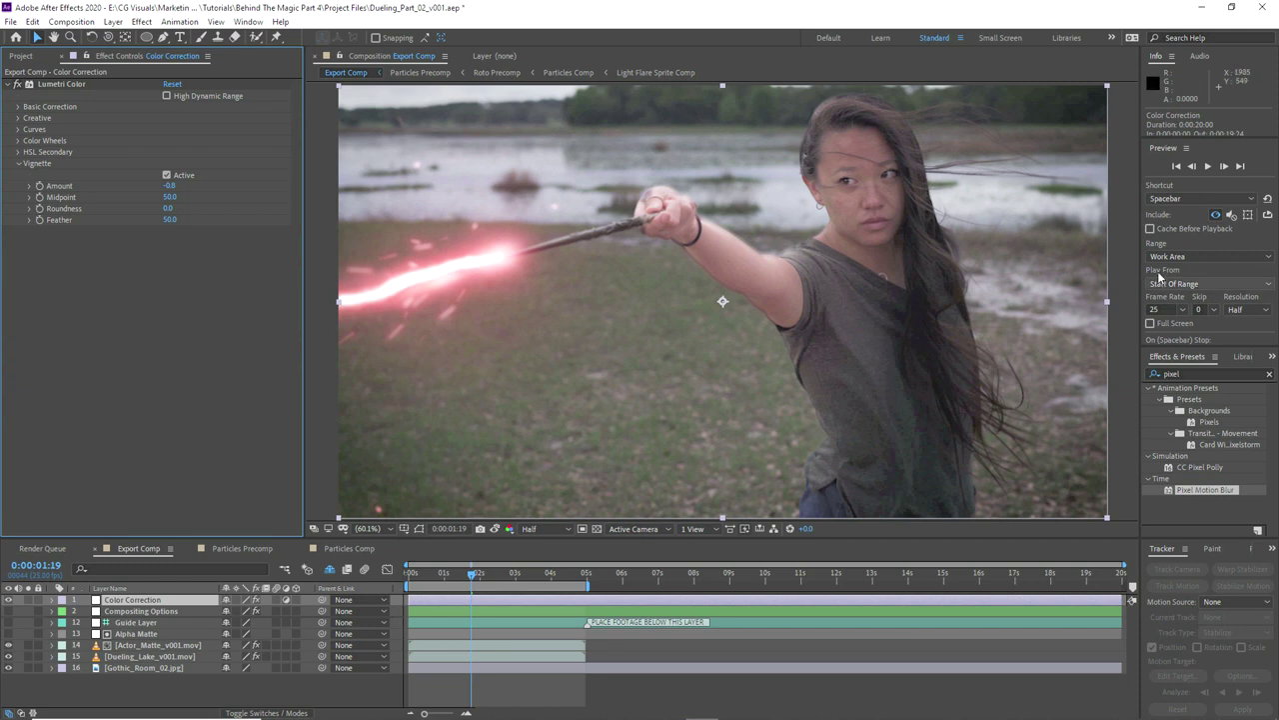
Step: Clear the effects search and preview the opening frames of Export Comp
{"action": "left_click_drag", "start_coordinate": [1194, 375], "coordinate": [1147, 369]}
{"action": "key", "text": "BackSpace"}
{"action": "left_click", "coordinate": [121, 602]}
{"action": "left_click", "coordinate": [1209, 168]}
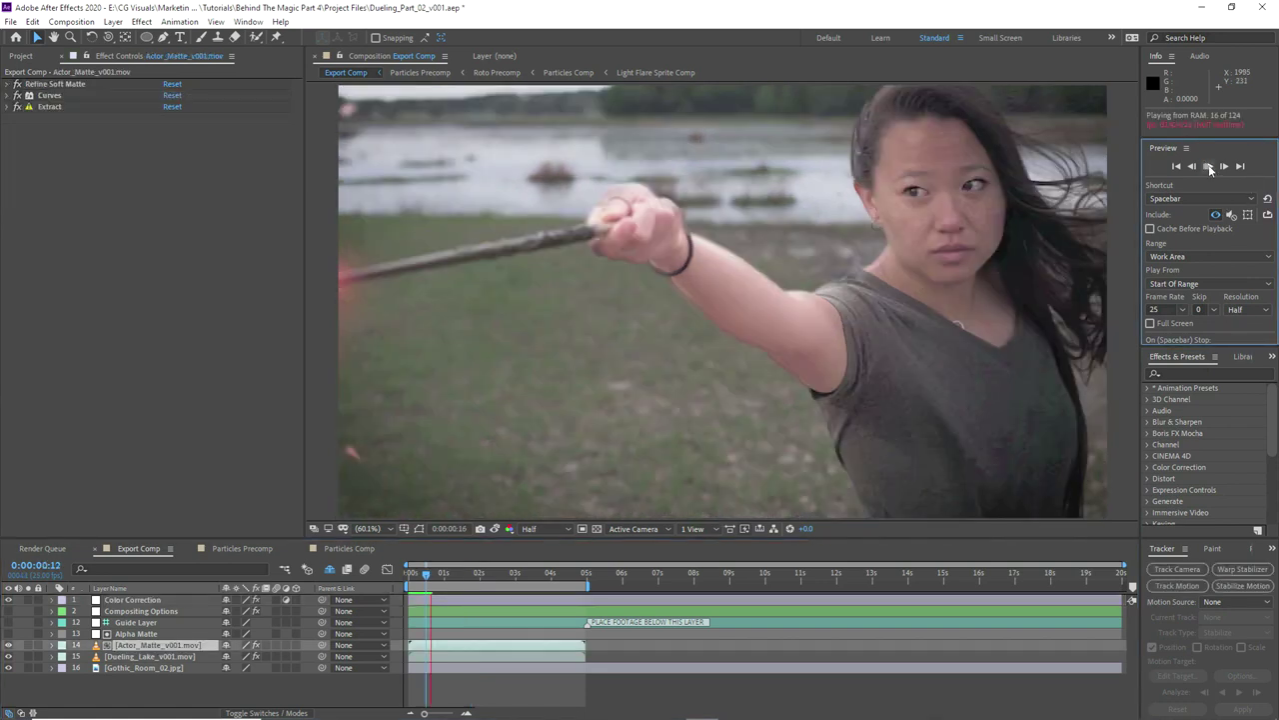
{"action": "key", "text": "space"}
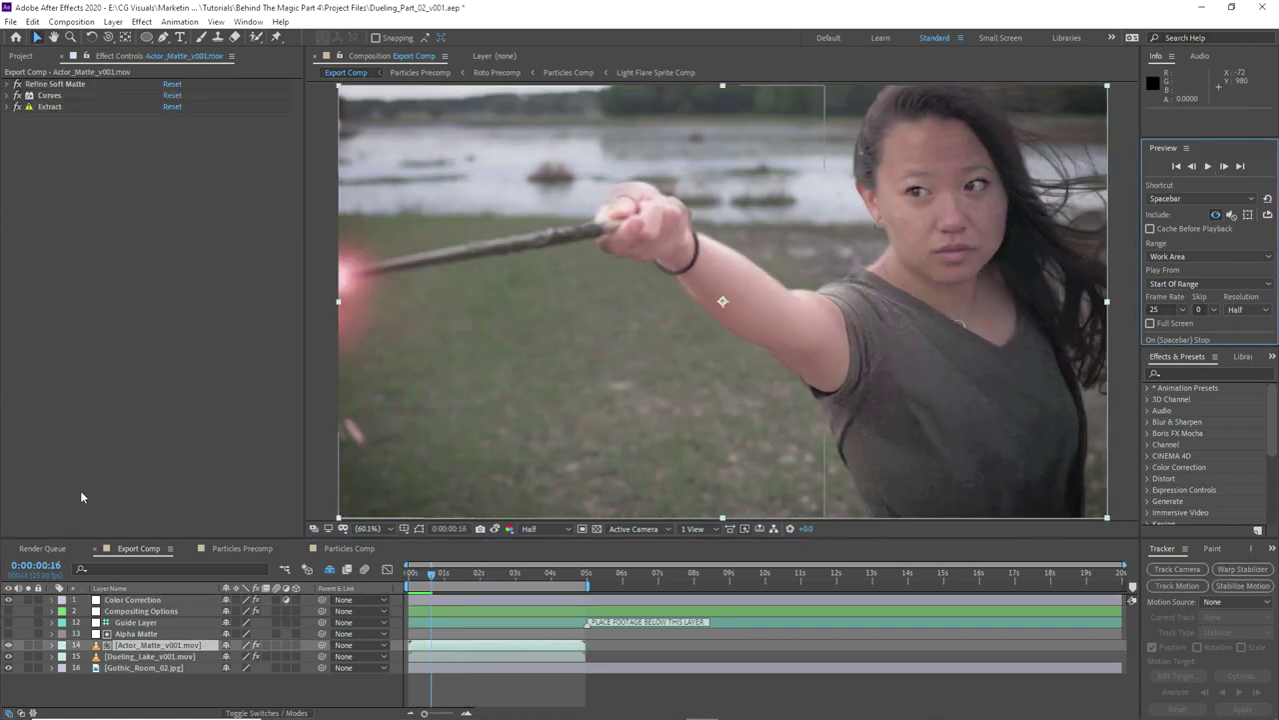
Step: Raise the red channel curve on Actor_Matte_v001.mov to strengthen the red light on the actor
{"action": "left_click", "coordinate": [17, 95]}
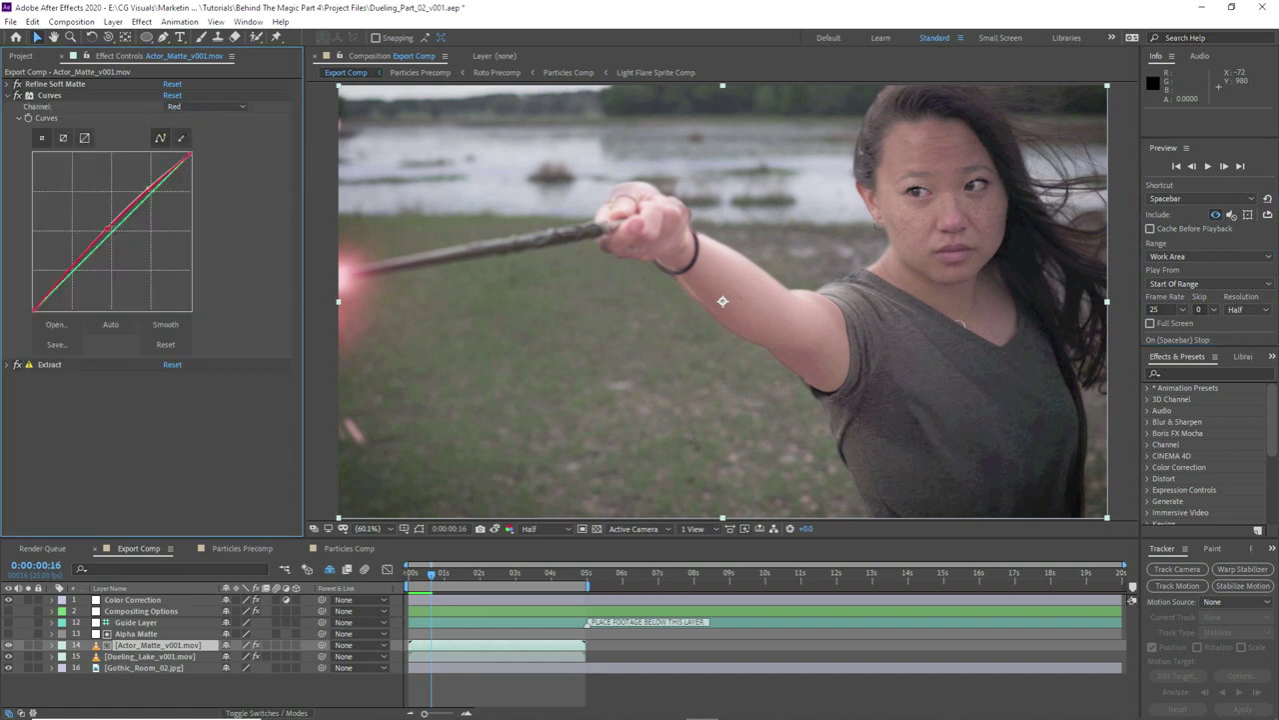
{"action": "left_click", "coordinate": [107, 229]}
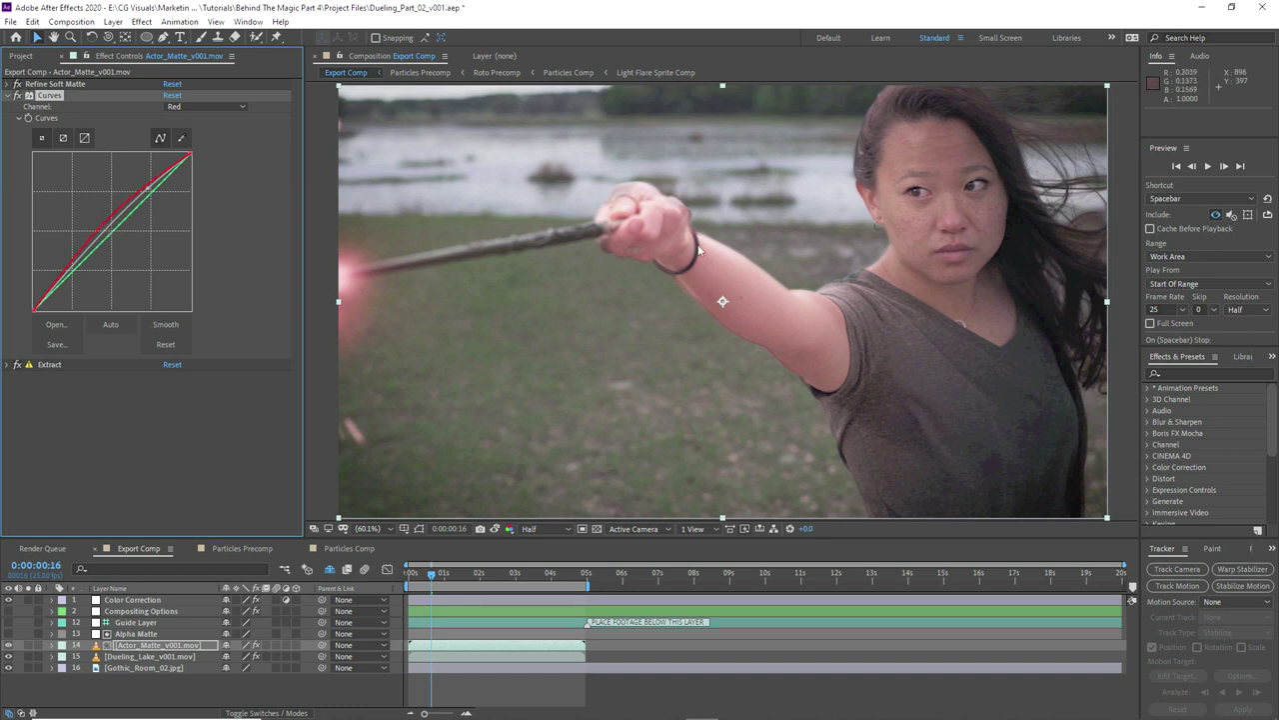
{"action": "scroll", "coordinate": [698, 250], "scroll_direction": "down", "scroll_amount": 1}
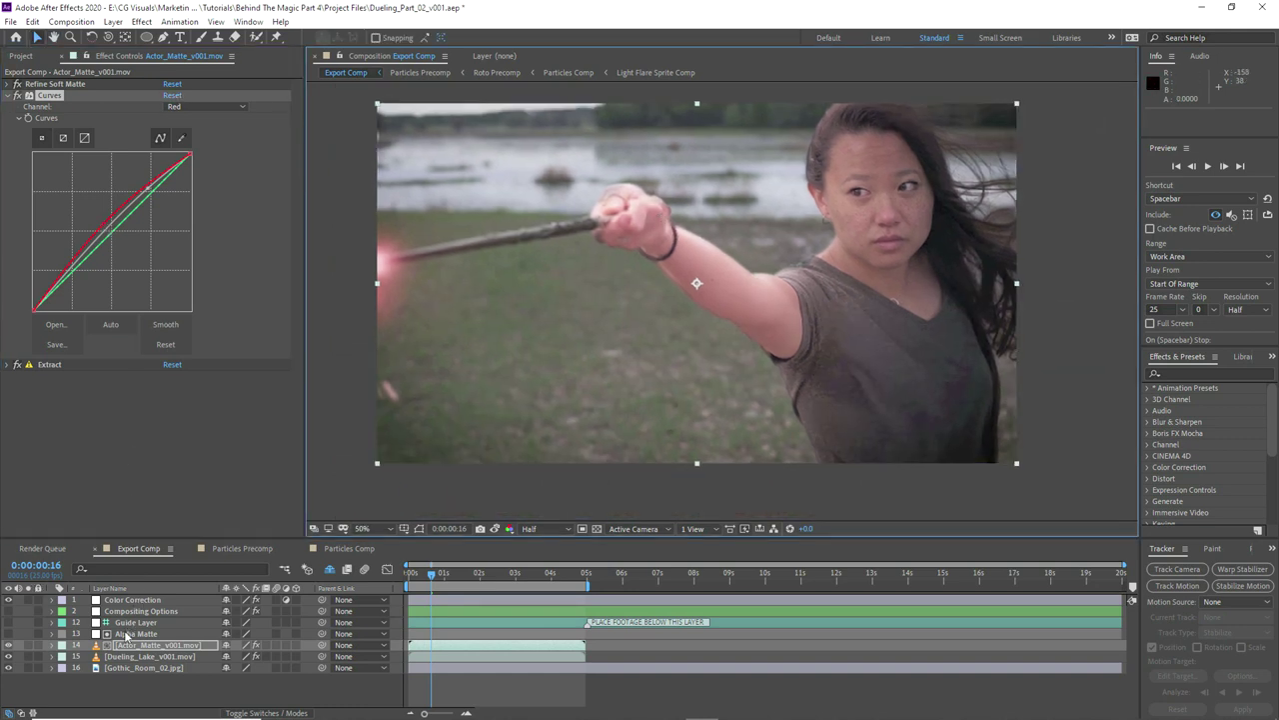
Step: Draw a rectangular mask about 1676 by 1972 pixels on Alpha Matte over the frame's left part, with its mode set to Subtract
{"action": "left_click", "coordinate": [127, 636]}
{"action": "left_click", "coordinate": [146, 37]}
{"action": "key", "text": "comma"}
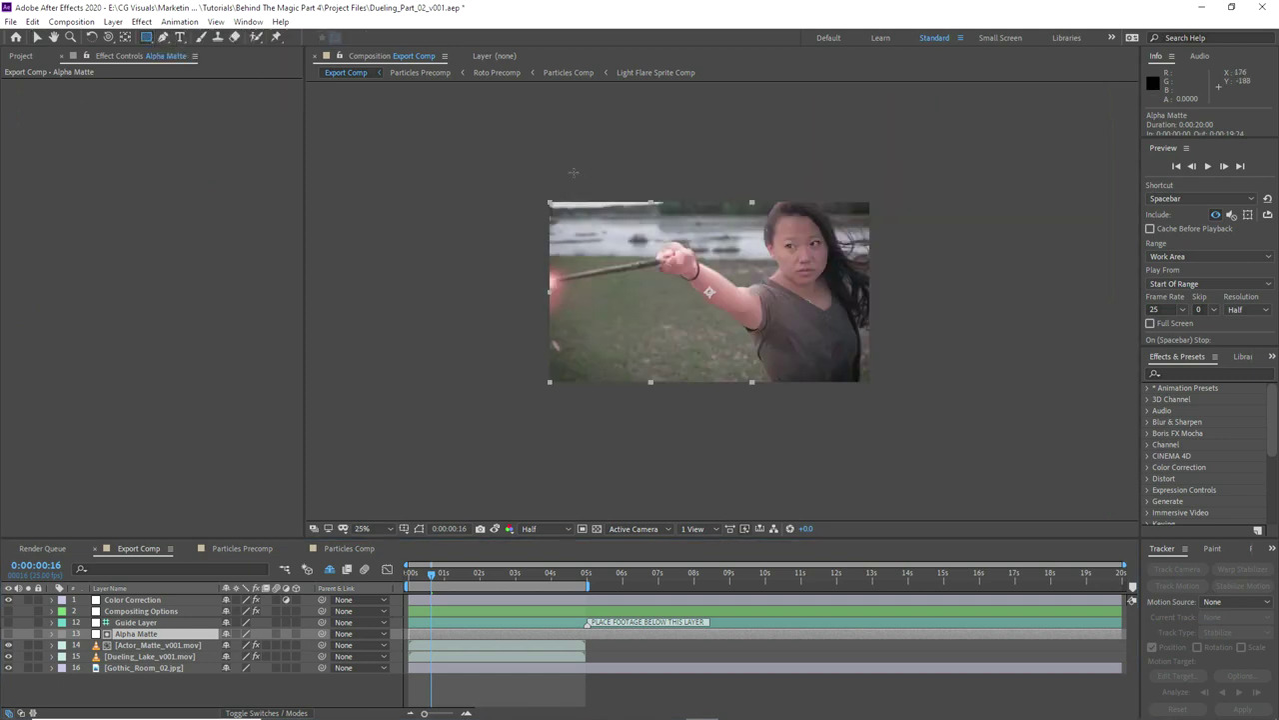
{"action": "left_click_drag", "start_coordinate": [410, 123], "coordinate": [689, 451]}
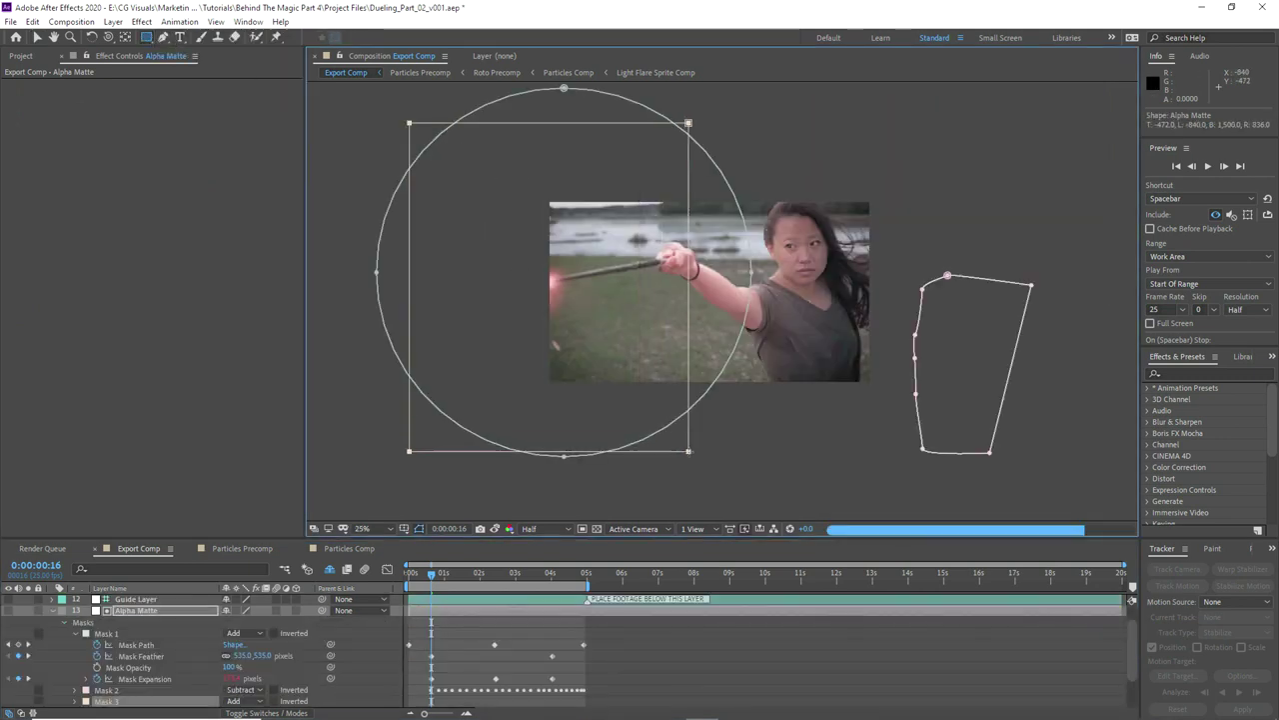
{"action": "left_click", "coordinate": [232, 701]}
{"action": "left_click", "coordinate": [262, 628]}
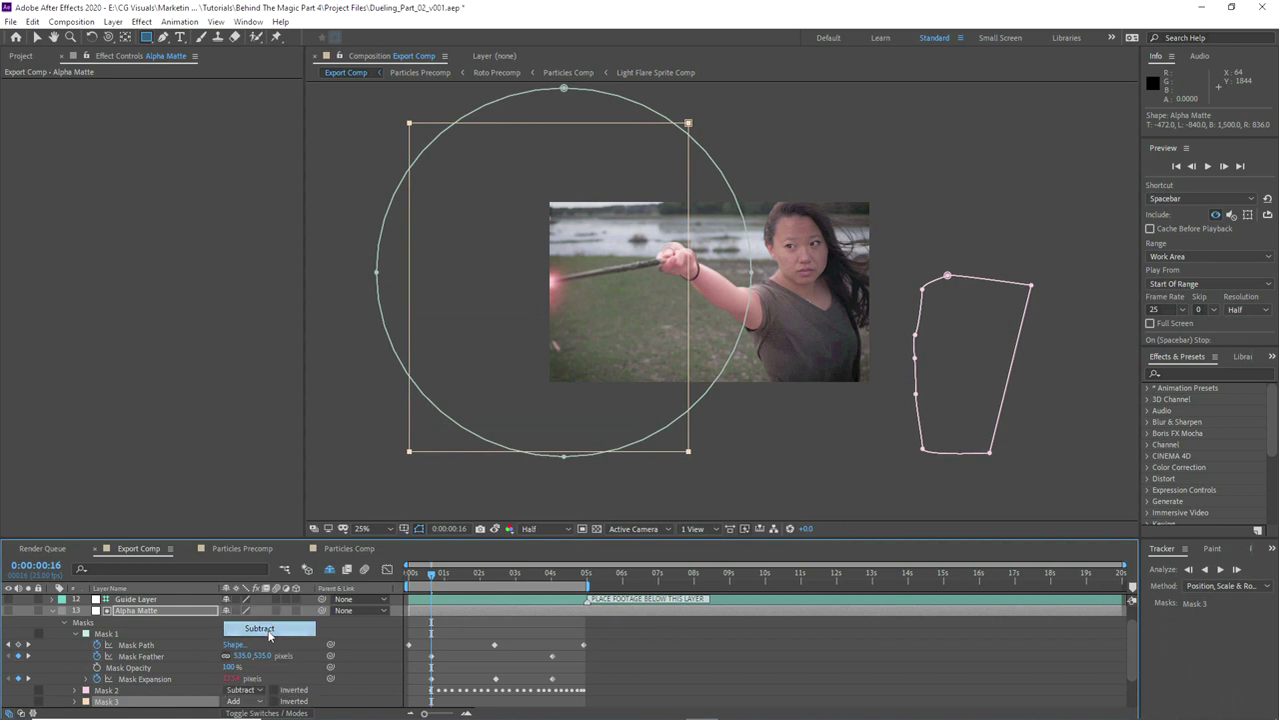
Step: Set Mask 3's feather to 732 pixels
{"action": "left_click", "coordinate": [37, 37]}
{"action": "key", "text": "f"}
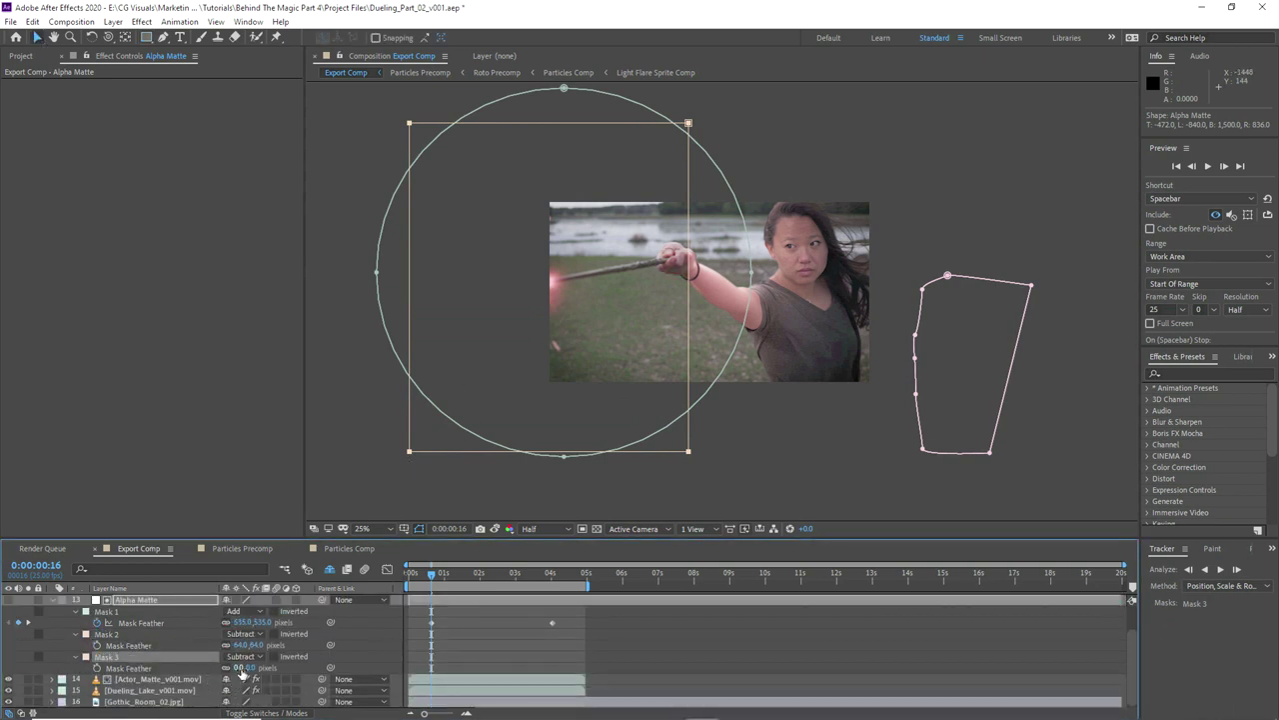
{"action": "left_click_drag", "start_coordinate": [236, 667], "coordinate": [299, 668]}
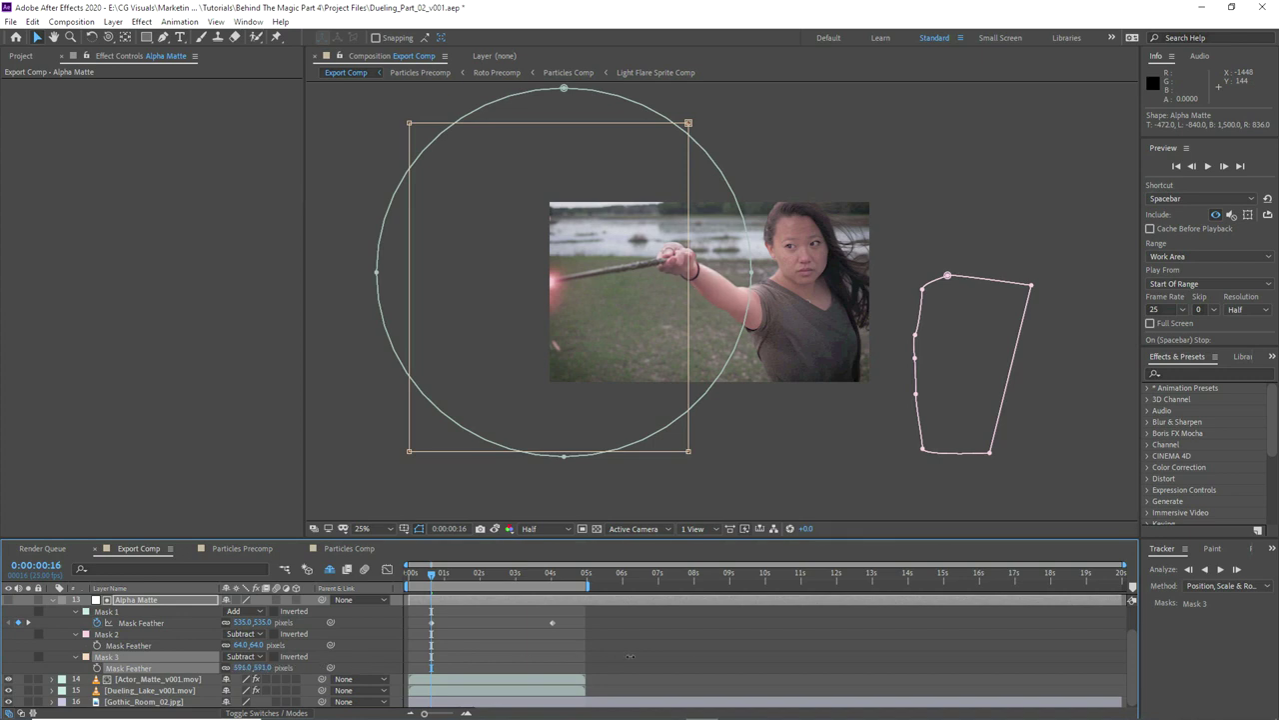
Step: Compare the actor's lighting with and without Mask 3 by switching its mode to None and back to Subtract
{"action": "key", "text": "period"}
{"action": "left_click", "coordinate": [241, 656]}
{"action": "left_click", "coordinate": [248, 556]}
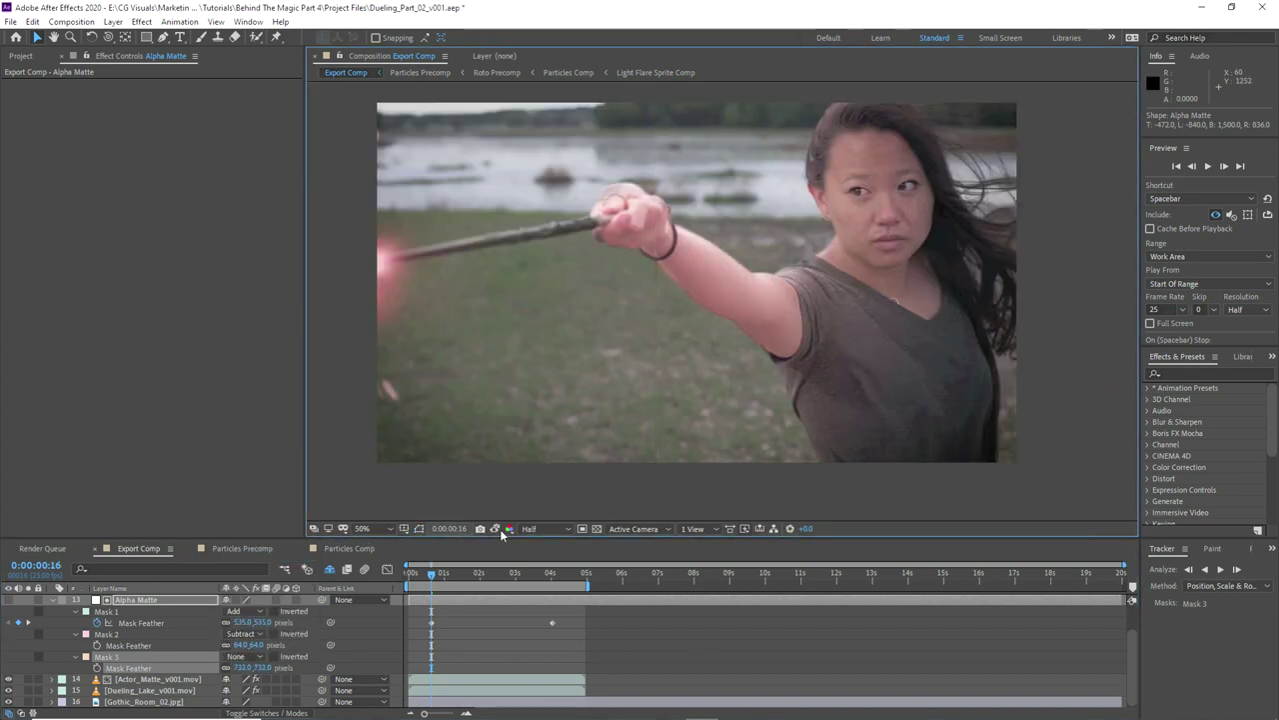
{"action": "left_click", "coordinate": [243, 657]}
{"action": "left_click", "coordinate": [248, 586]}
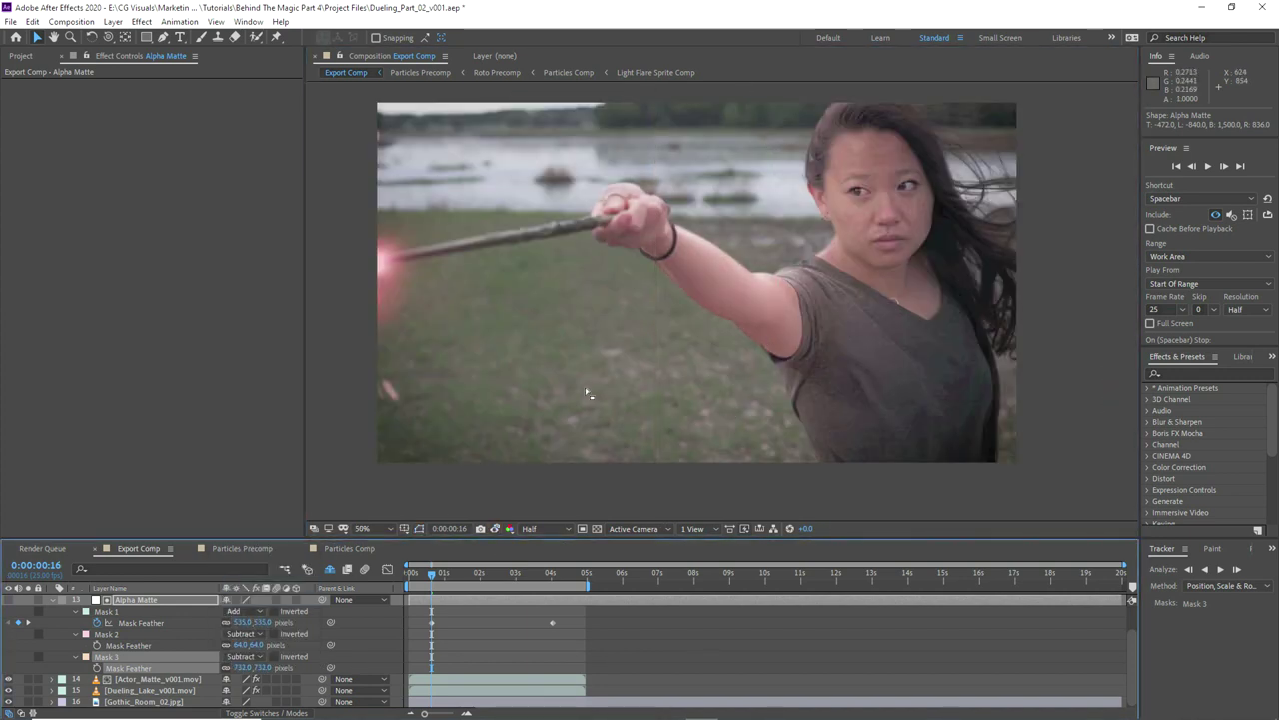
Step: Start keyframing Mask 3's path at 0:00:00:16, shifting the mask about 336 pixels to the left
{"action": "left_click", "coordinate": [75, 657]}
{"action": "left_click", "coordinate": [75, 656]}
{"action": "left_click", "coordinate": [97, 666]}
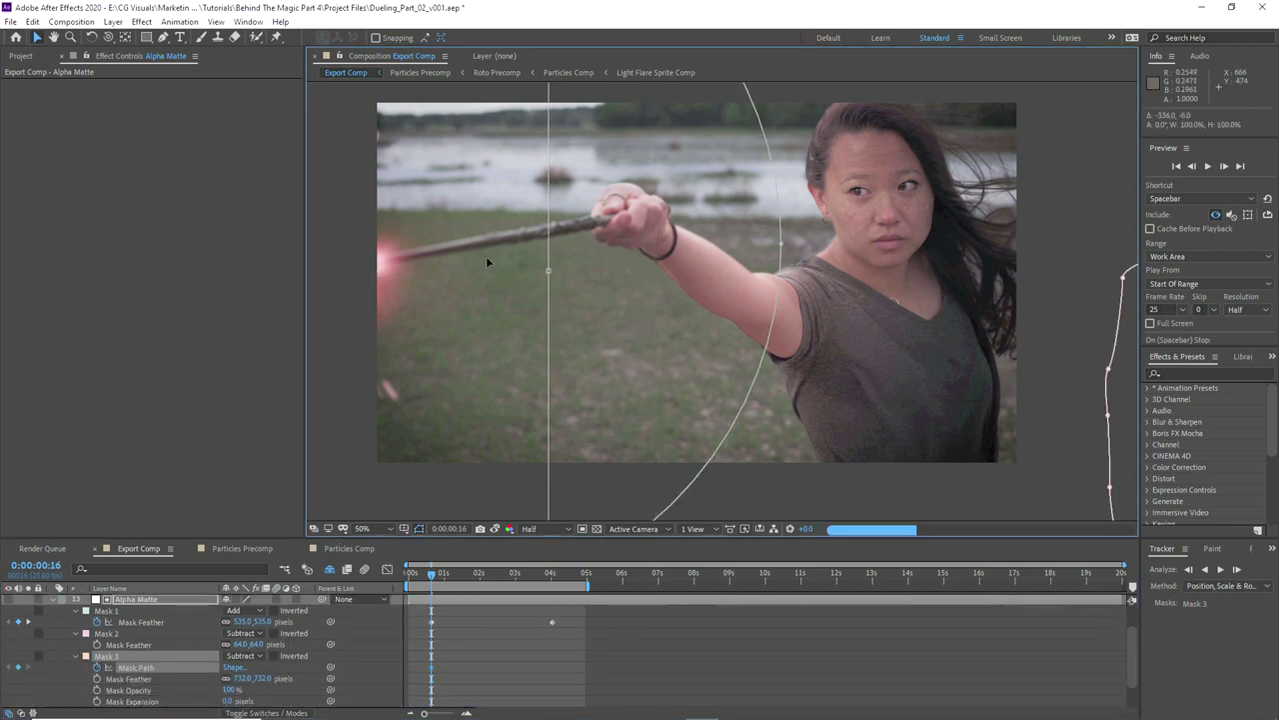
{"action": "left_click", "coordinate": [487, 574]}
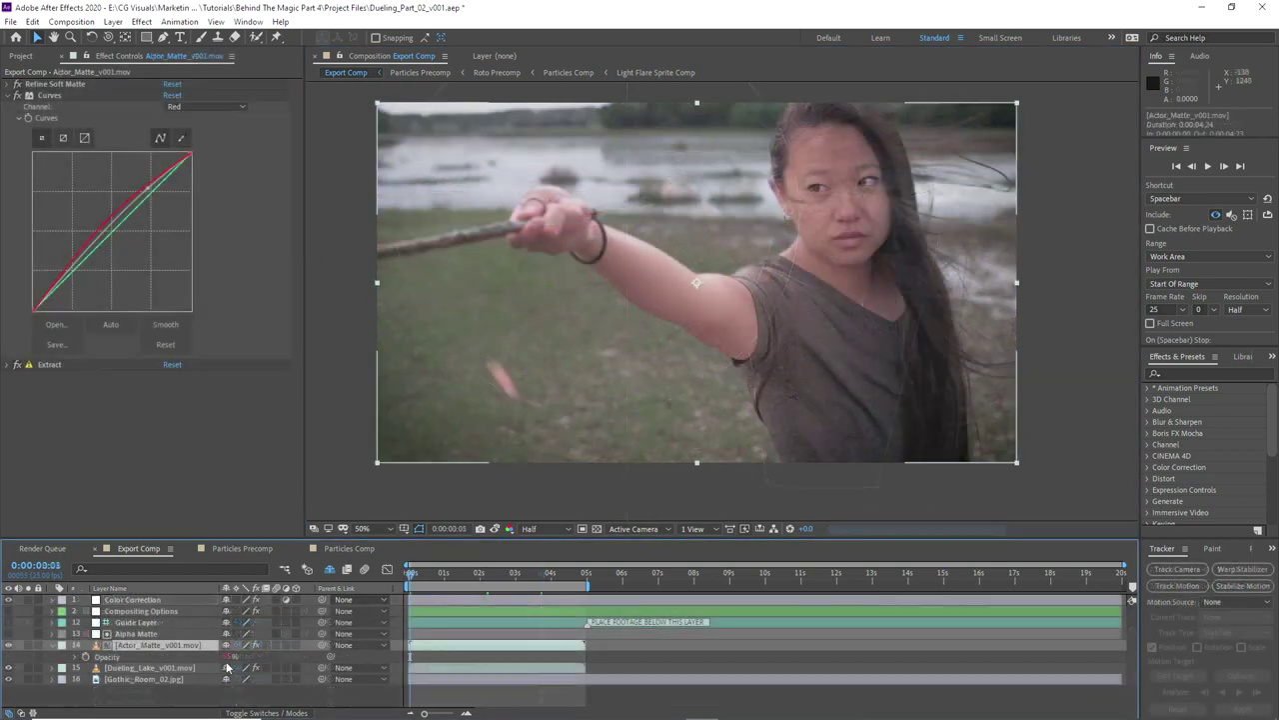
Step: Reduce the opacity of Actor_Matte_v001.mov and lower its RGB curve slightly
{"action": "left_click_drag", "start_coordinate": [229, 661], "coordinate": [217, 659]}
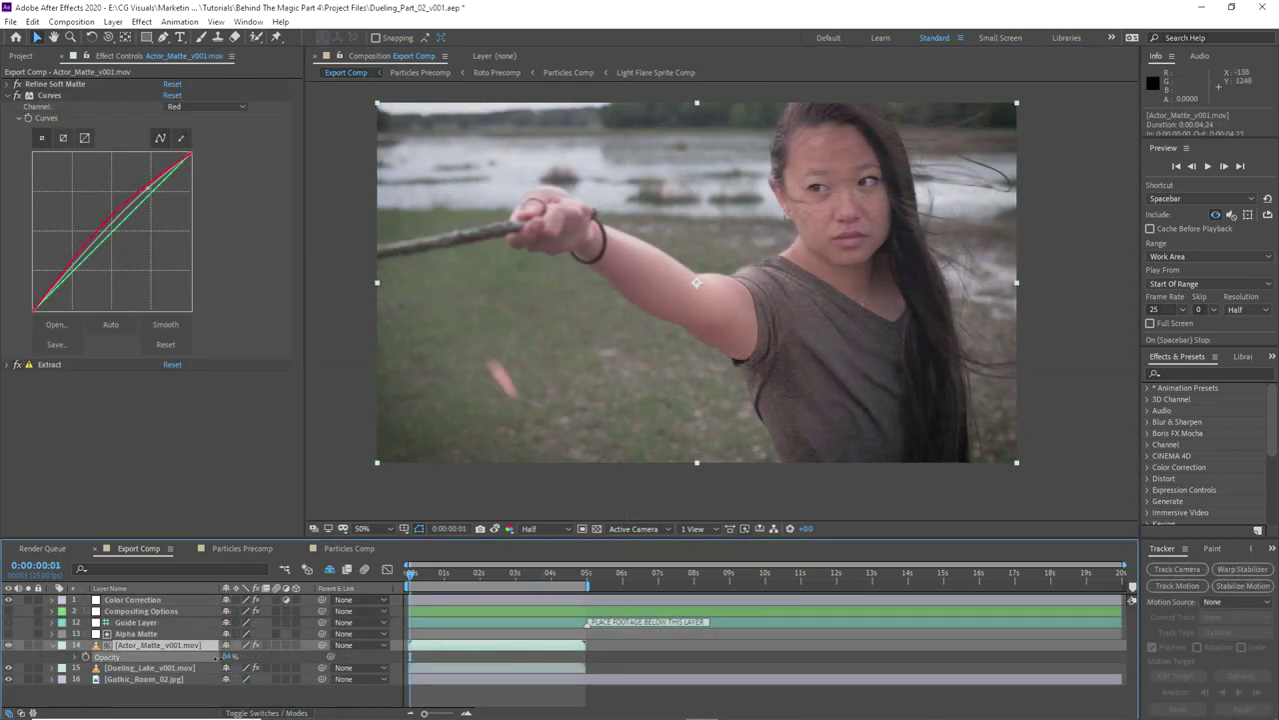
{"action": "left_click", "coordinate": [192, 364]}
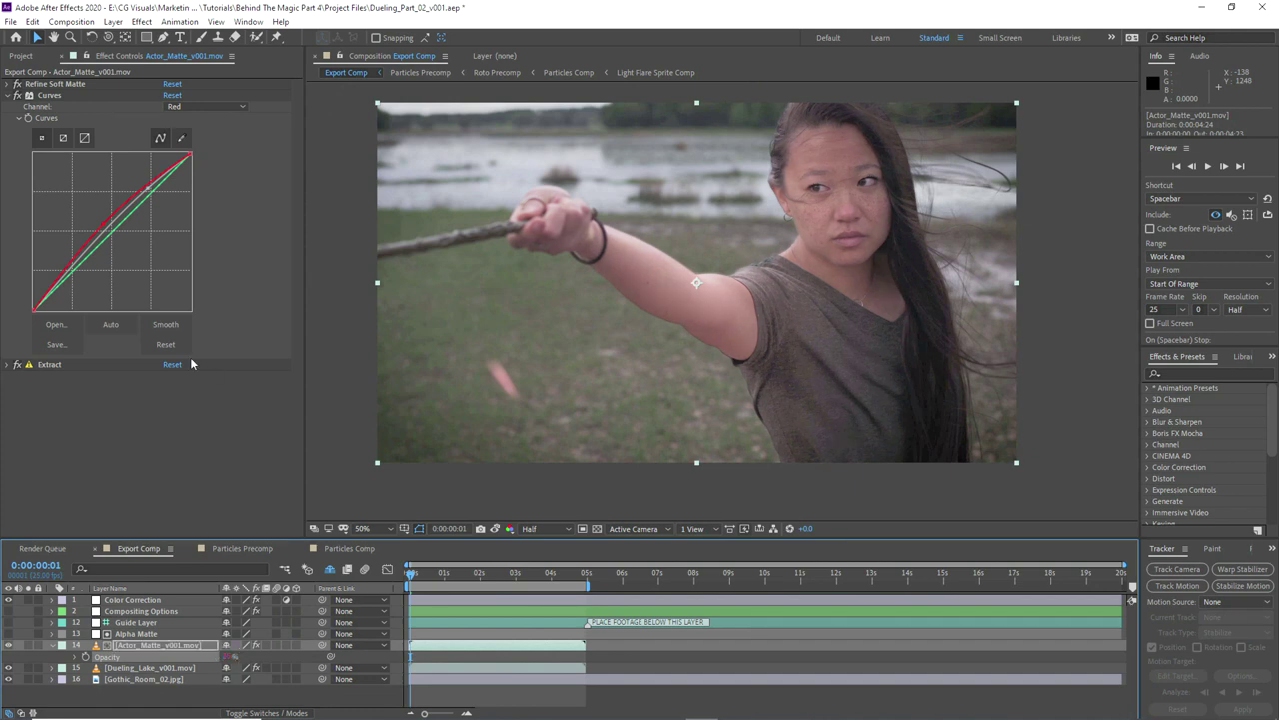
{"action": "left_click", "coordinate": [181, 107]}
{"action": "left_click", "coordinate": [185, 116]}
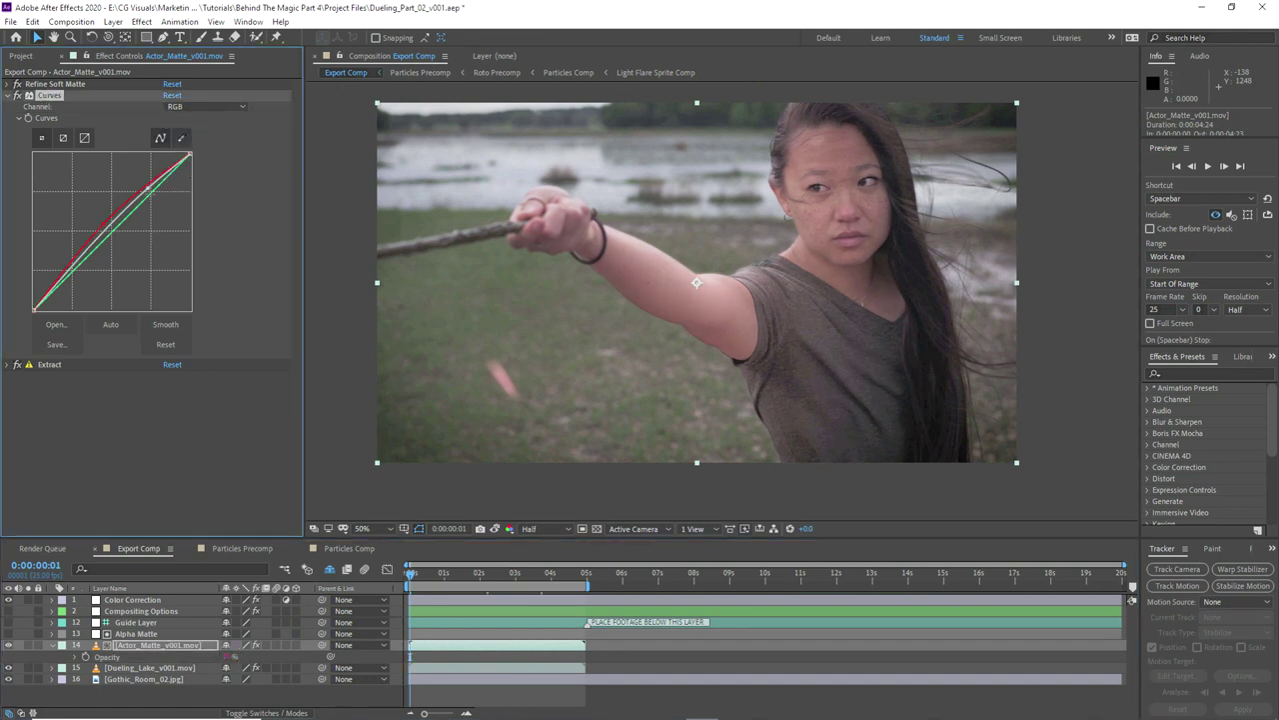
{"action": "left_click_drag", "start_coordinate": [147, 190], "coordinate": [149, 194]}
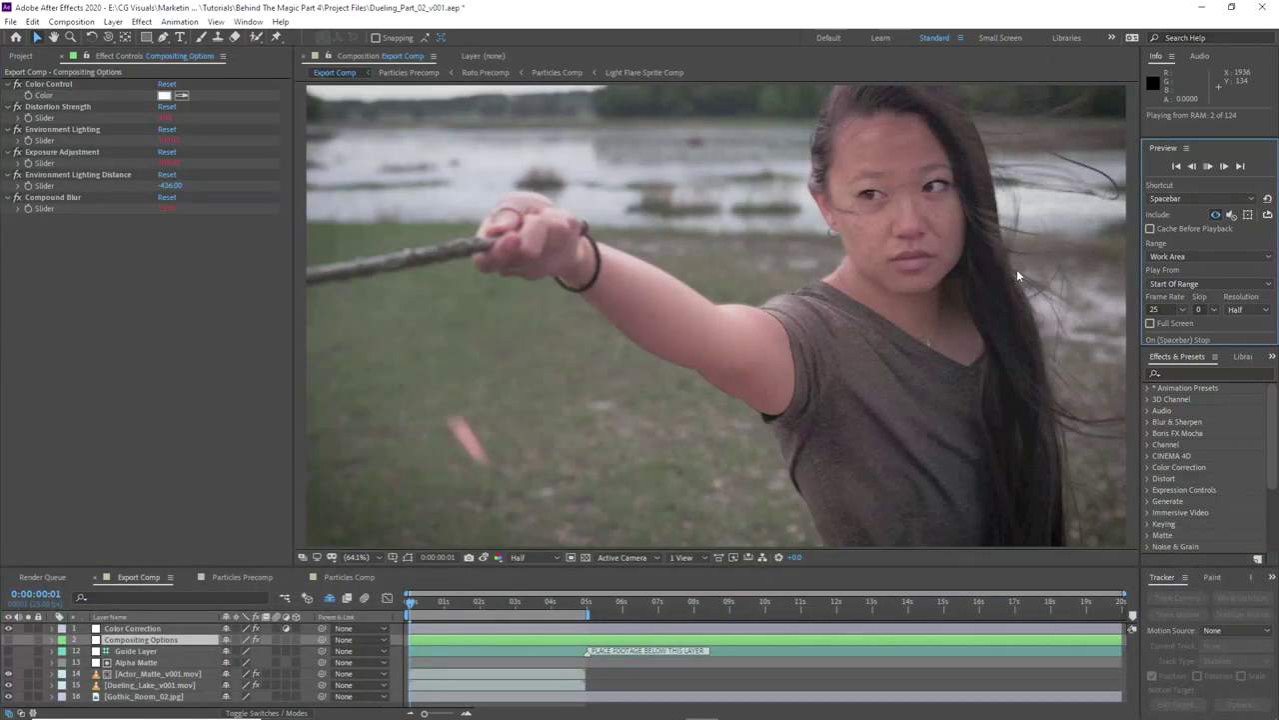
Step: Preview Export Comp and examine the beam's shape and the actor's lighting around 0:00:04:11
{"action": "key", "text": "space"}
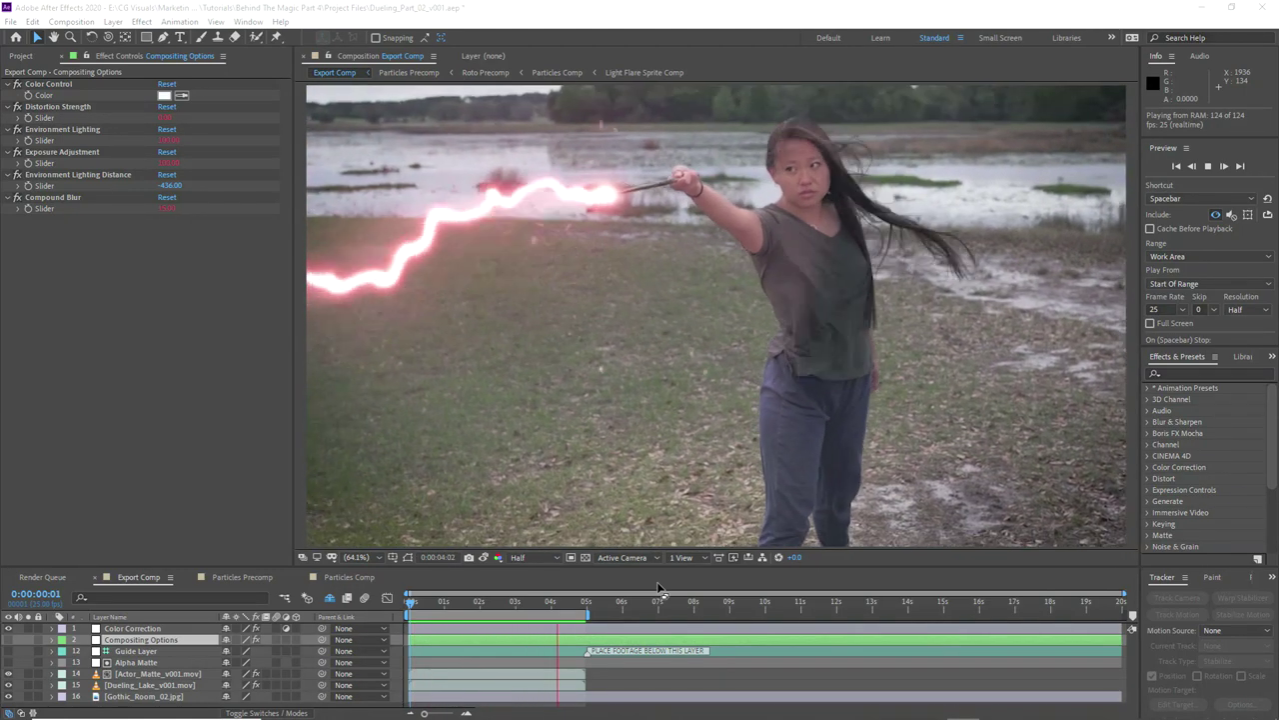
{"action": "left_click", "coordinate": [553, 602]}
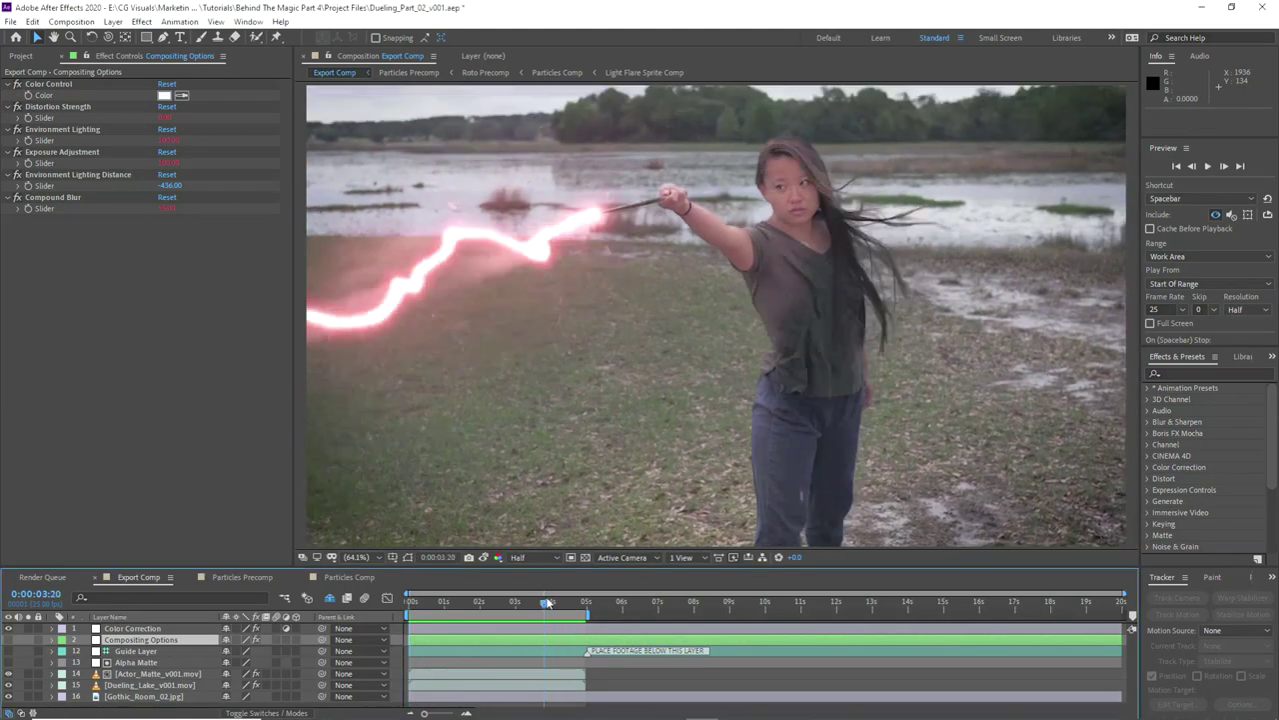
{"action": "left_click_drag", "start_coordinate": [558, 601], "coordinate": [566, 598]}
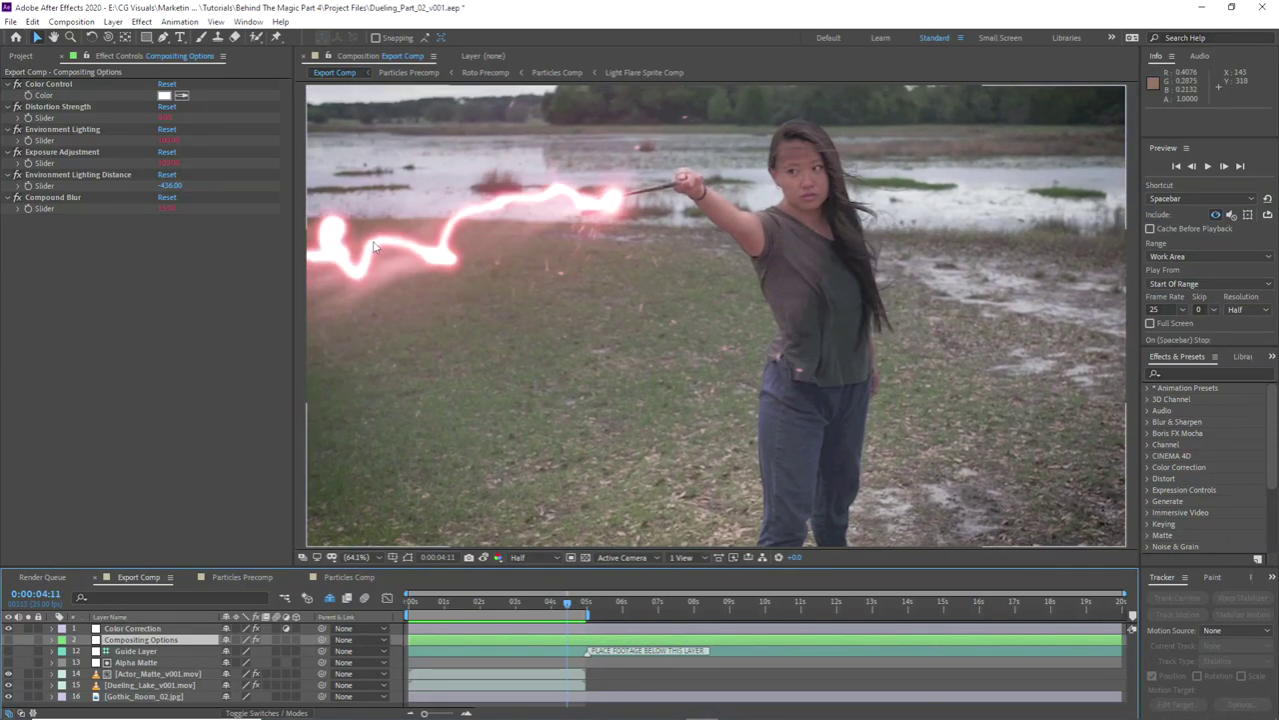
{"action": "left_click", "coordinate": [363, 299]}
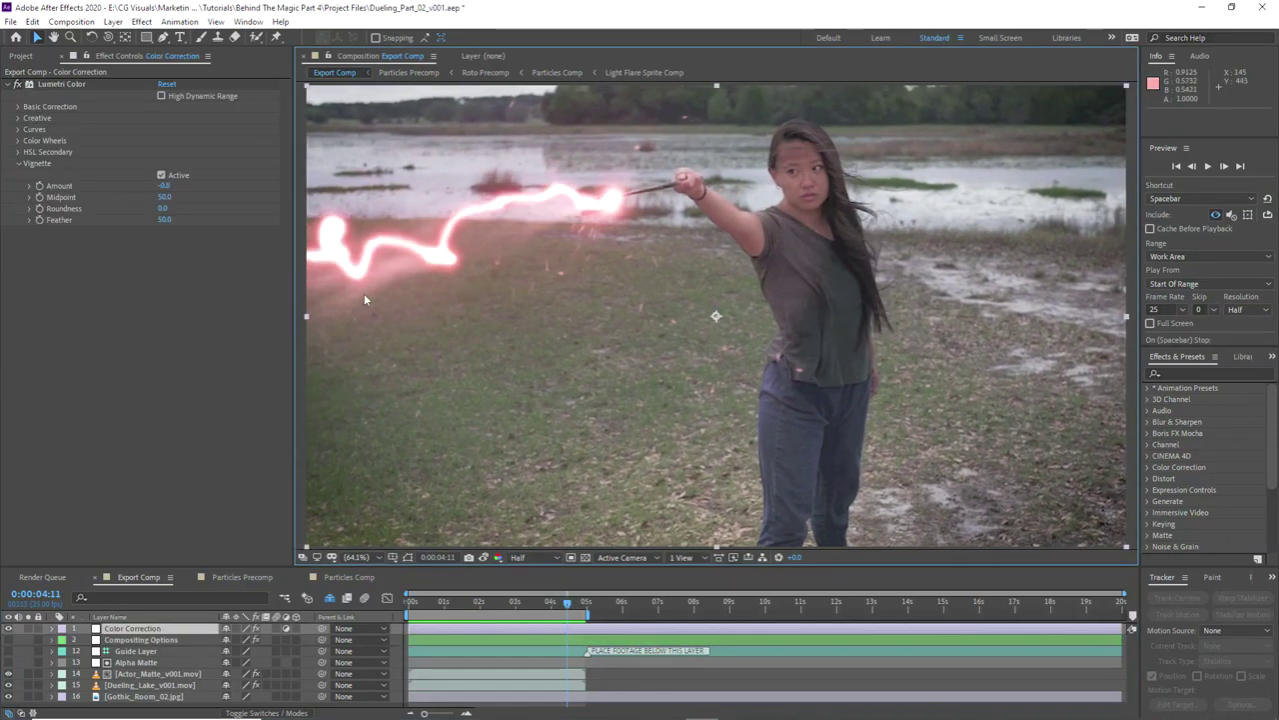
{"action": "left_click", "coordinate": [150, 674]}
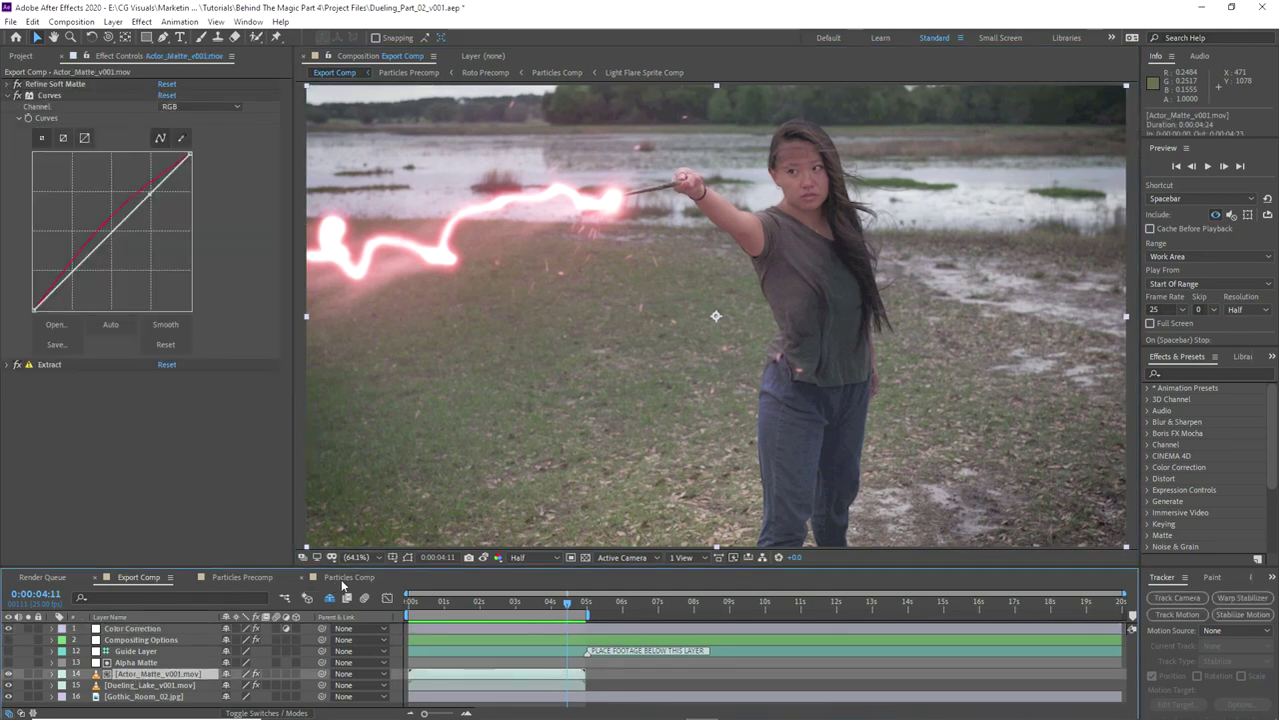
Step: In Particles Comp, replace the Casting Controls' Beam Turbulence keyframes with one of 350 at 0:00:04:17 and check the beam up to 0:00:05:19
{"action": "left_click", "coordinate": [348, 577]}
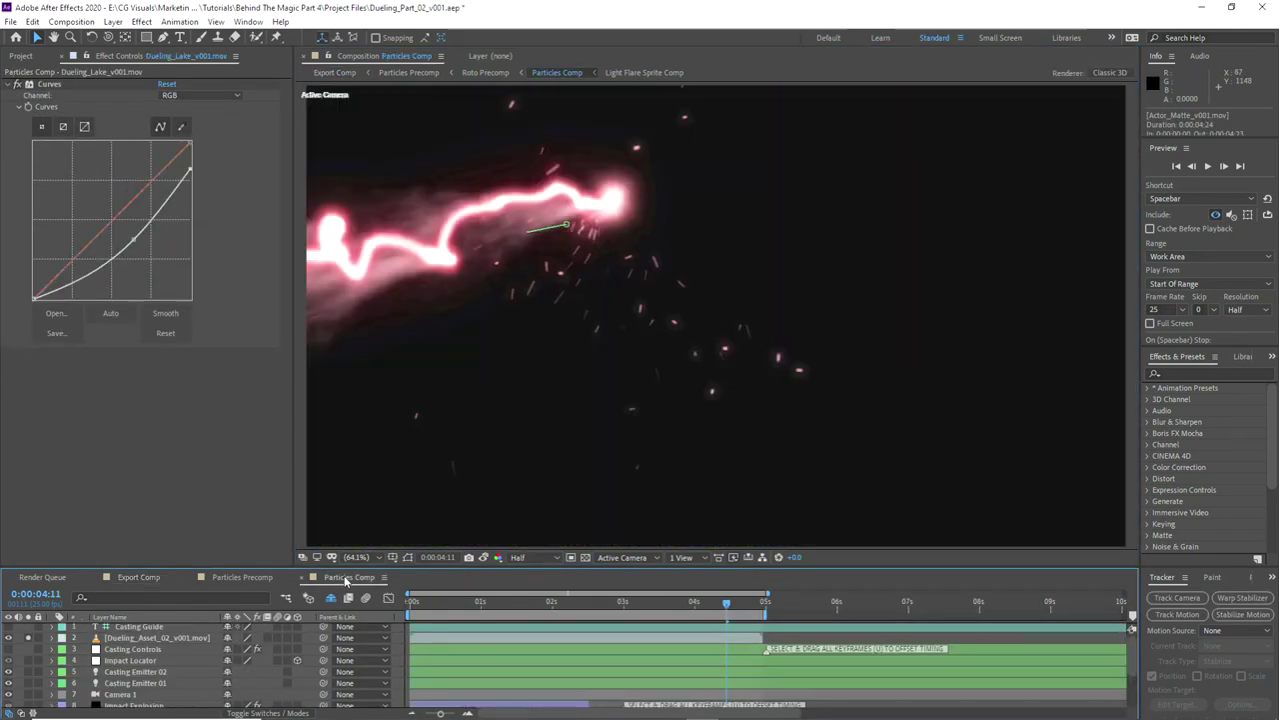
{"action": "left_click", "coordinate": [142, 652]}
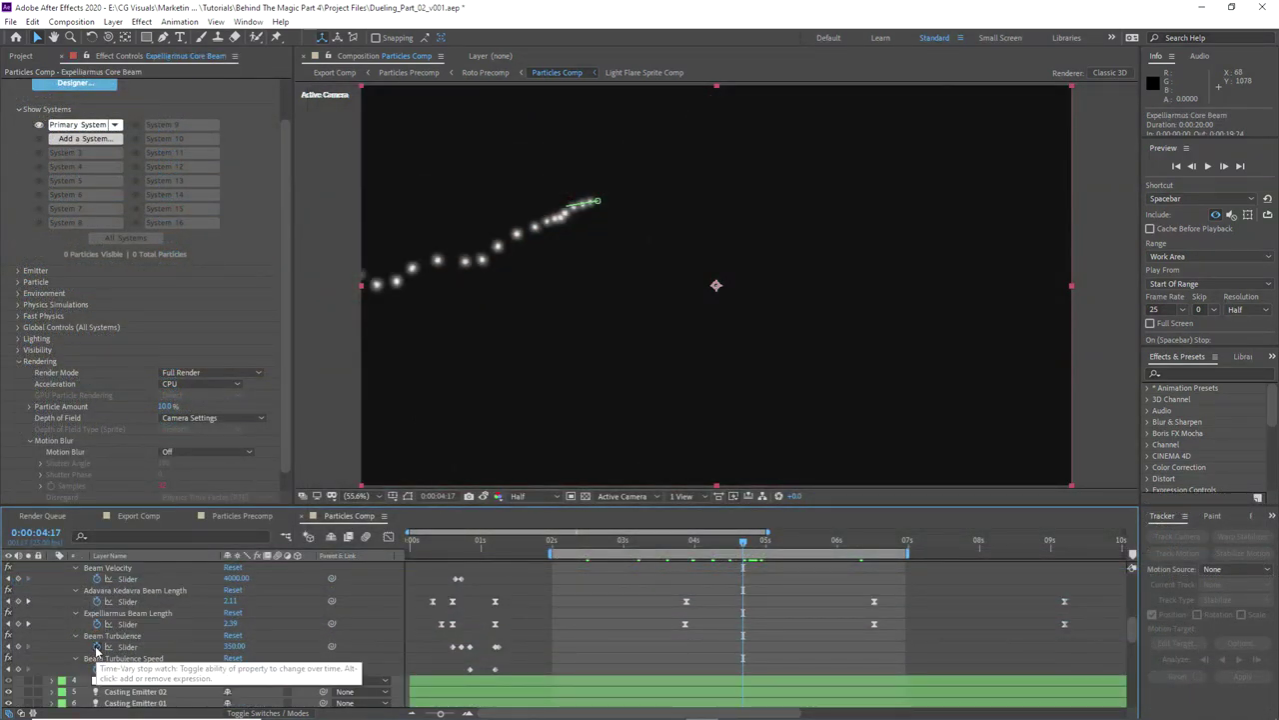
{"action": "left_click", "coordinate": [97, 647]}
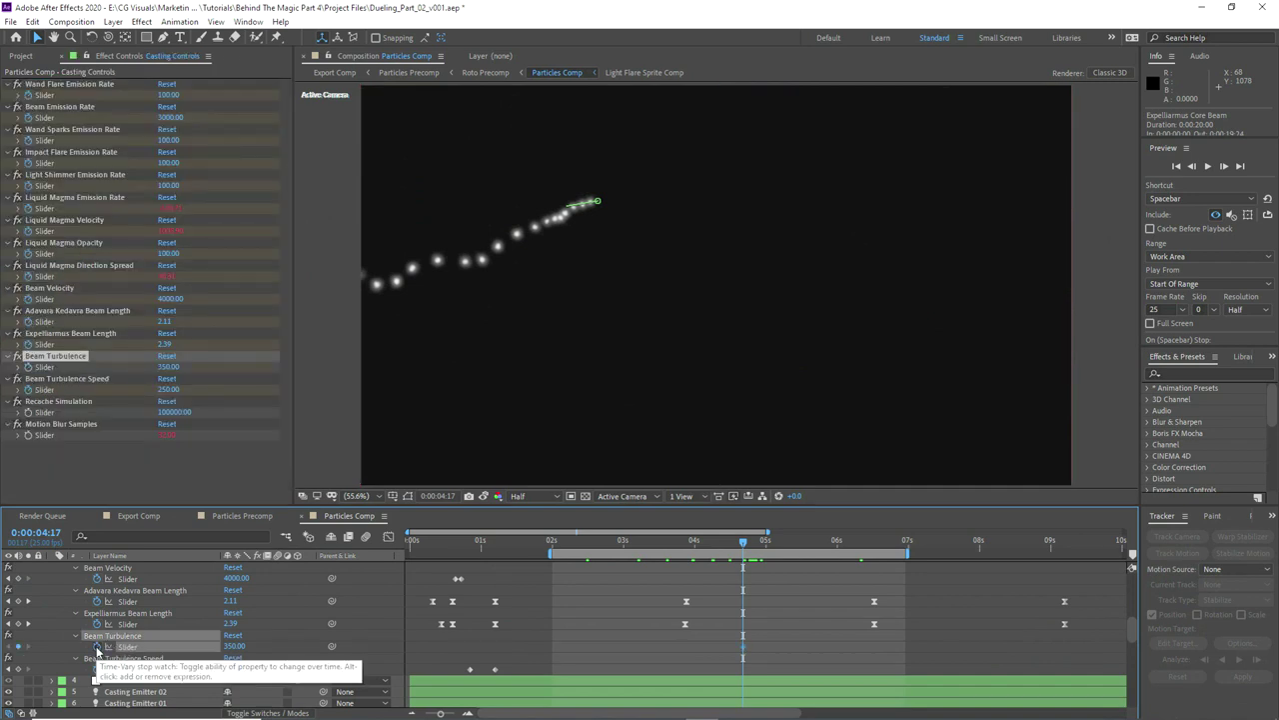
{"action": "left_click", "coordinate": [806, 545]}
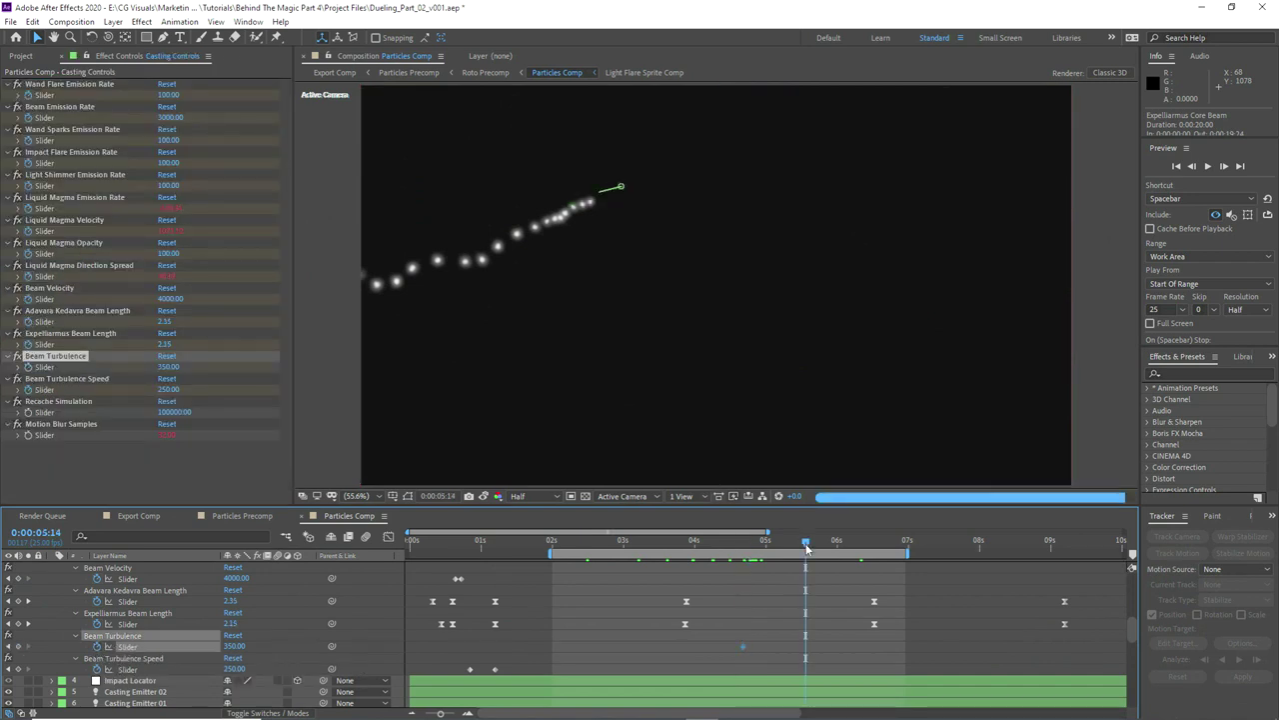
{"action": "left_click_drag", "start_coordinate": [805, 545], "coordinate": [819, 545]}
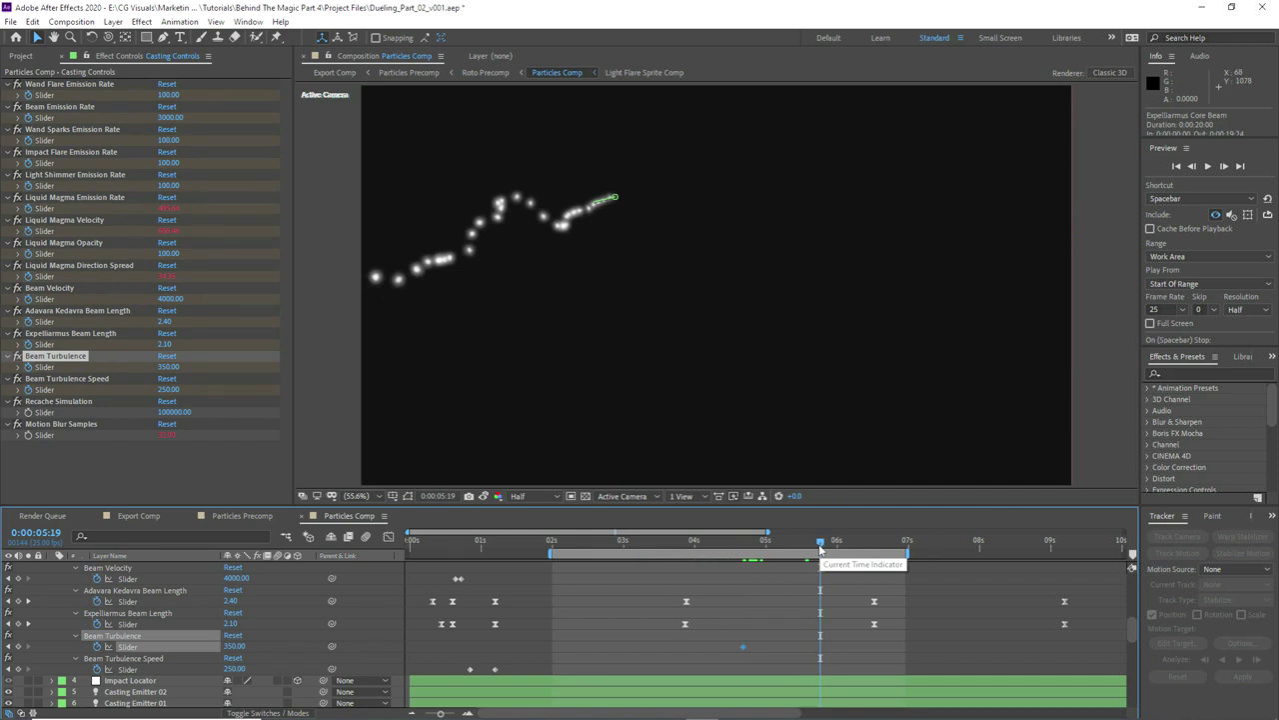
Step: Add a Beam Turbulence keyframe of 200 at 0:00:05:19 on the Casting Controls
{"action": "left_click_drag", "start_coordinate": [819, 548], "coordinate": [809, 548]}
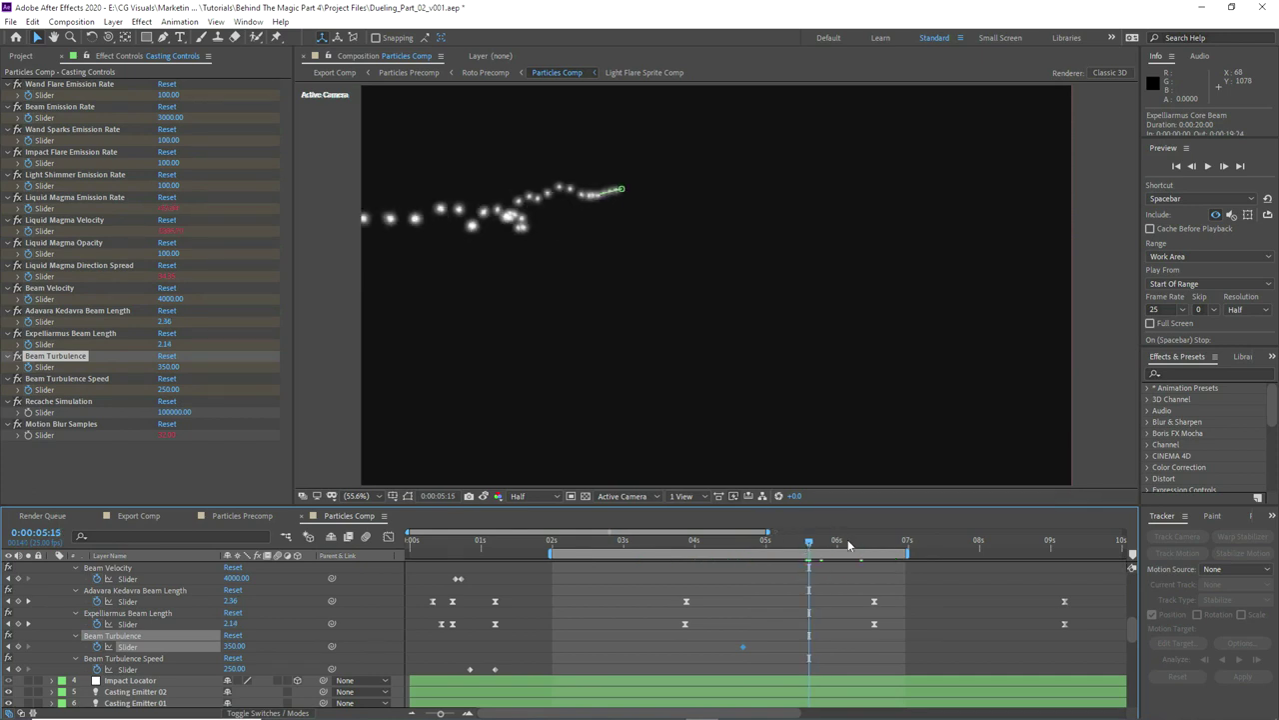
{"action": "left_click", "coordinate": [819, 545]}
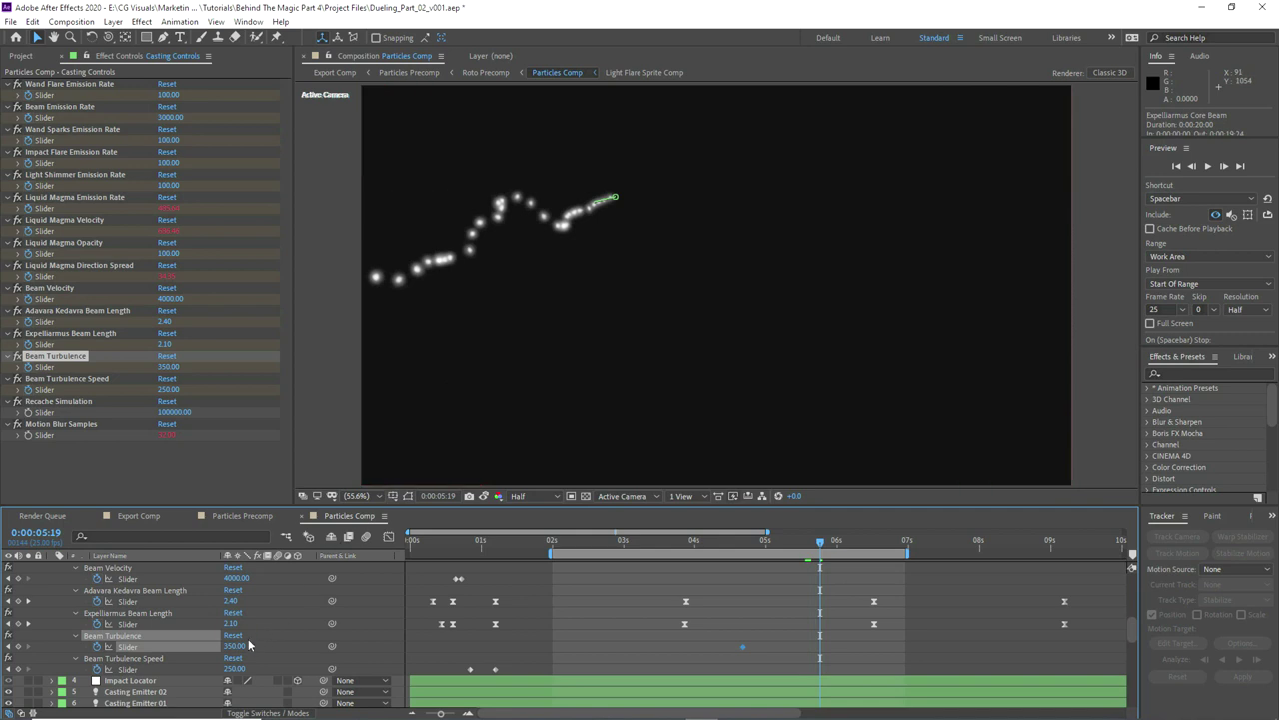
{"action": "type", "text": "200"}
{"action": "left_click", "coordinate": [769, 610]}
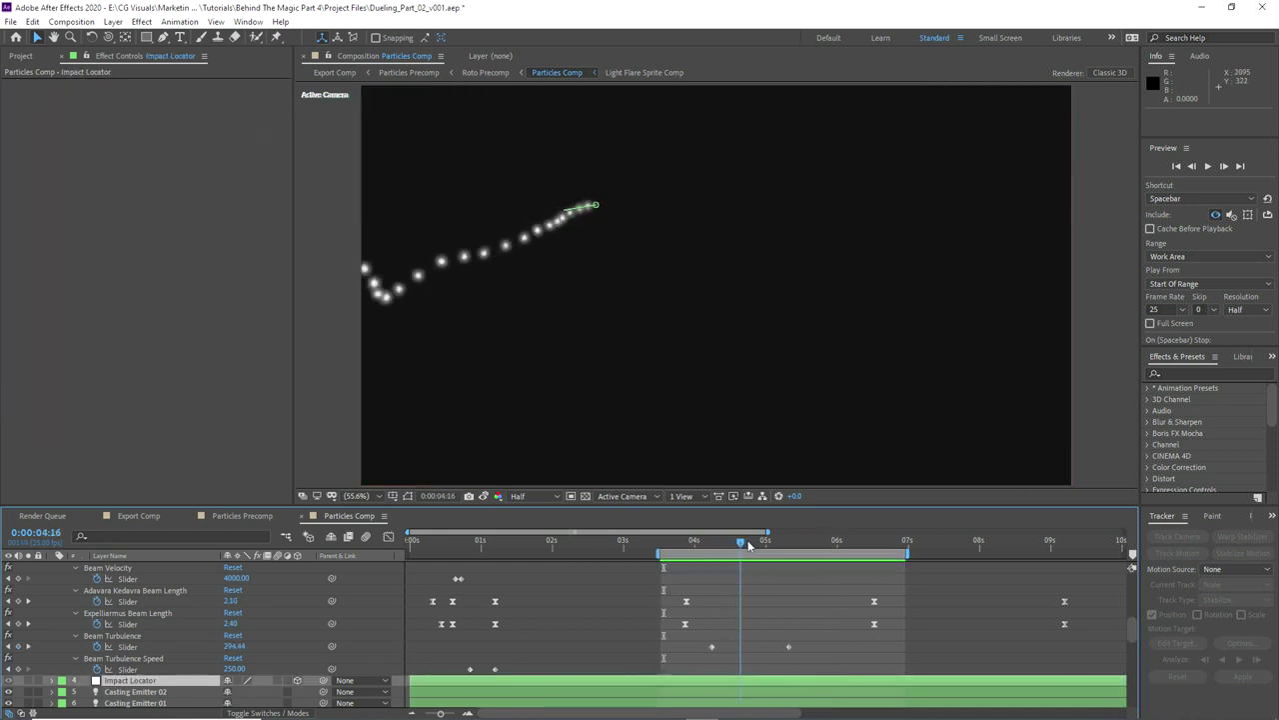
Step: Check the beam's motion from 0:00:04:16 onward and the position path of Casting Emitter 02
{"action": "left_click_drag", "start_coordinate": [742, 543], "coordinate": [780, 542]}
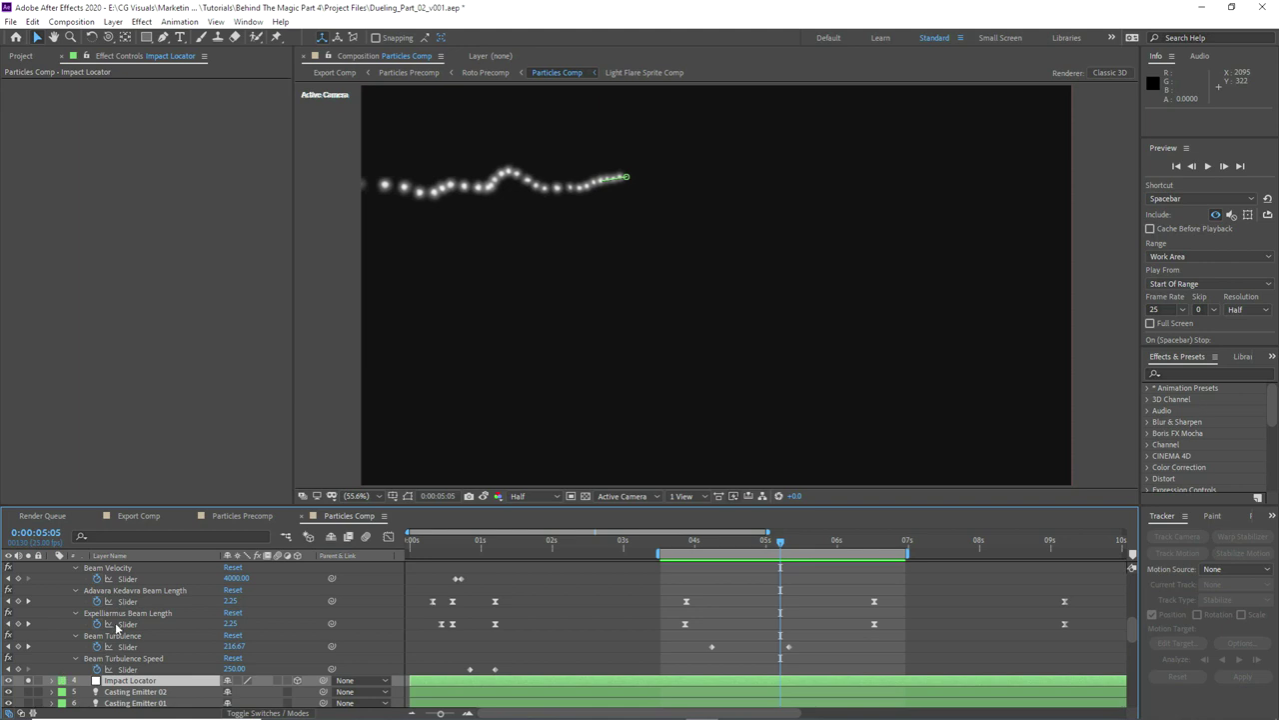
{"action": "scroll", "coordinate": [119, 660], "scroll_direction": "down", "scroll_amount": 1}
{"action": "left_click", "coordinate": [118, 658]}
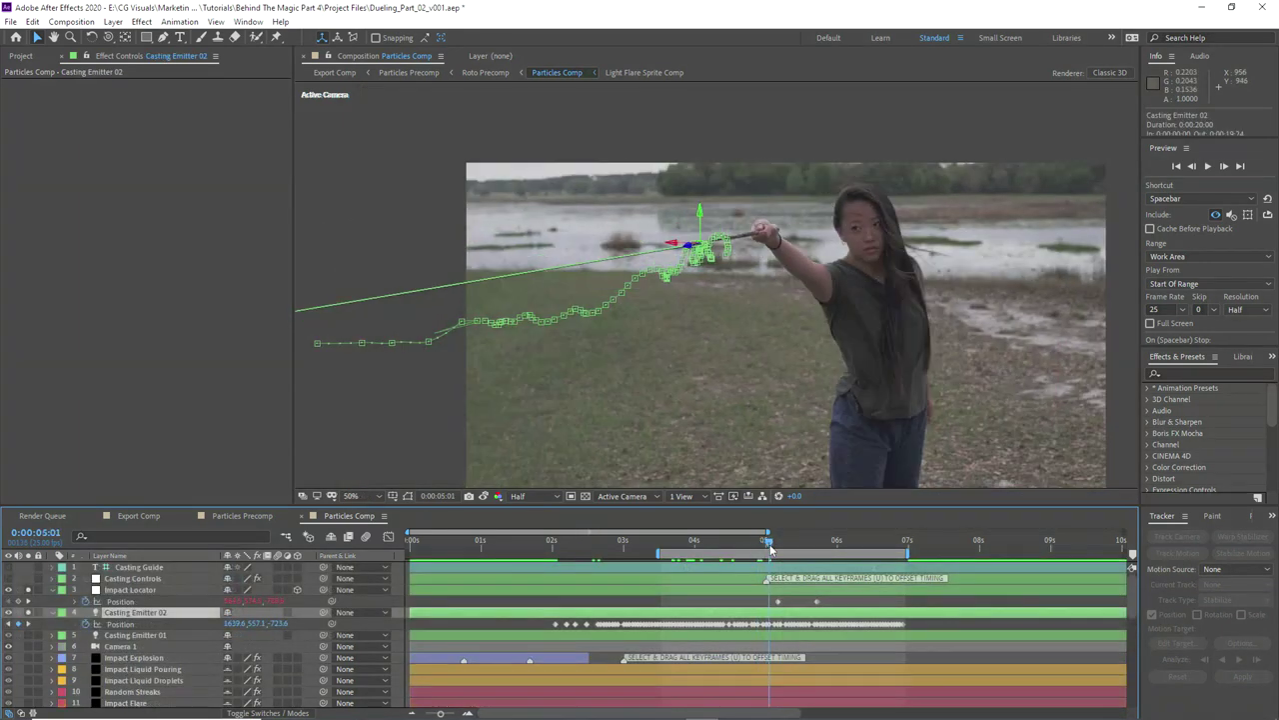
{"action": "left_click_drag", "start_coordinate": [775, 546], "coordinate": [856, 545]}
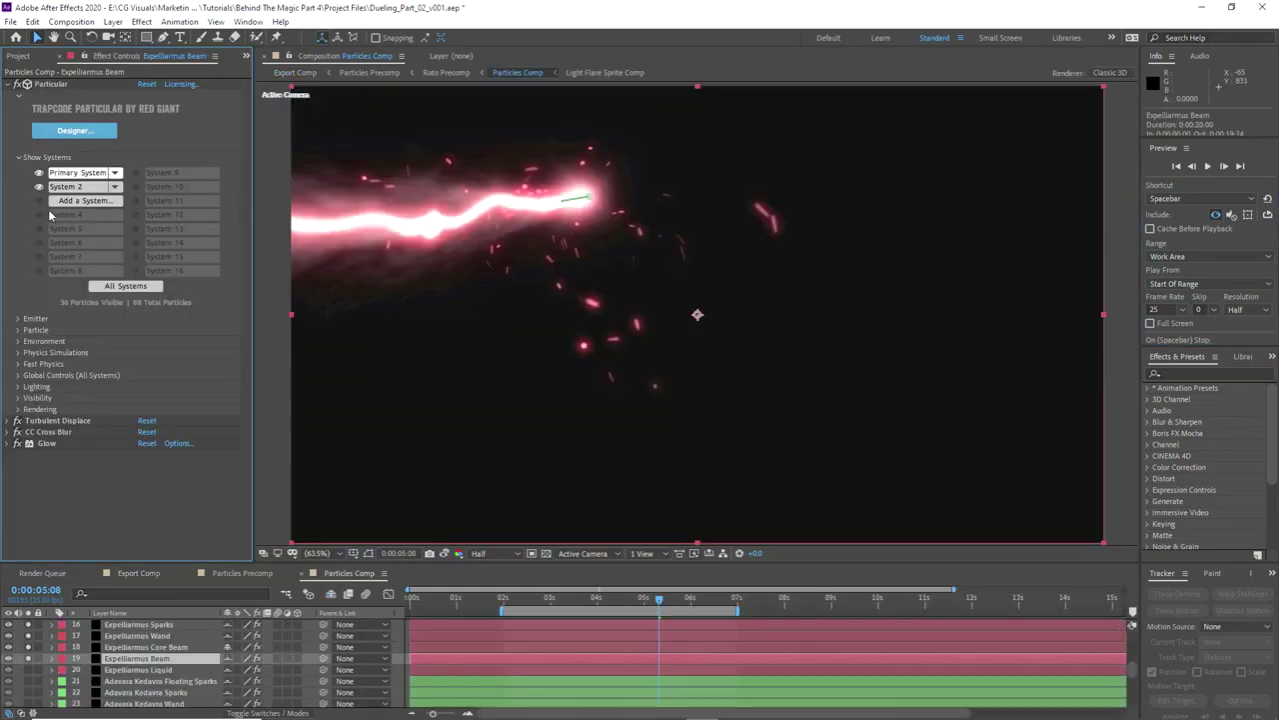
Step: Lower the start of the Expelliarmus Beam's particle Size over Life curve so the particles begin smaller
{"action": "left_click", "coordinate": [18, 330]}
{"action": "scroll", "coordinate": [85, 355], "scroll_direction": "down", "scroll_amount": 4}
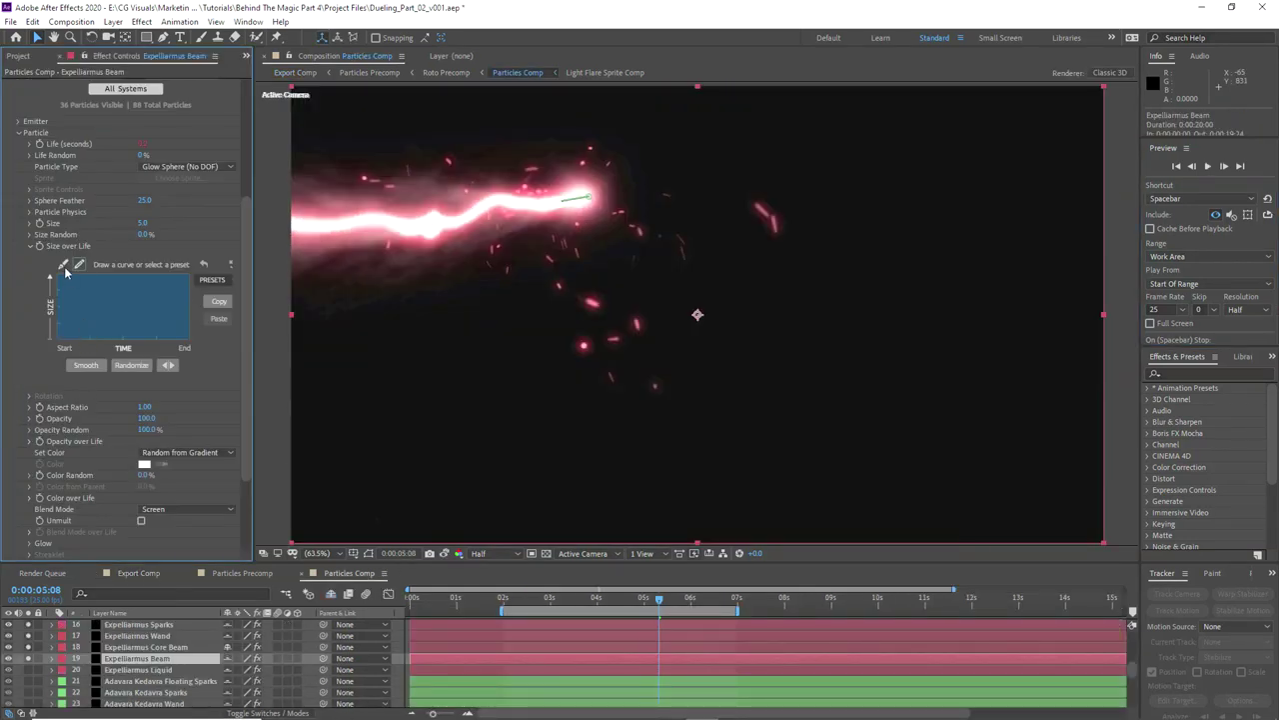
{"action": "left_click", "coordinate": [63, 266]}
{"action": "left_click_drag", "start_coordinate": [58, 276], "coordinate": [53, 306]}
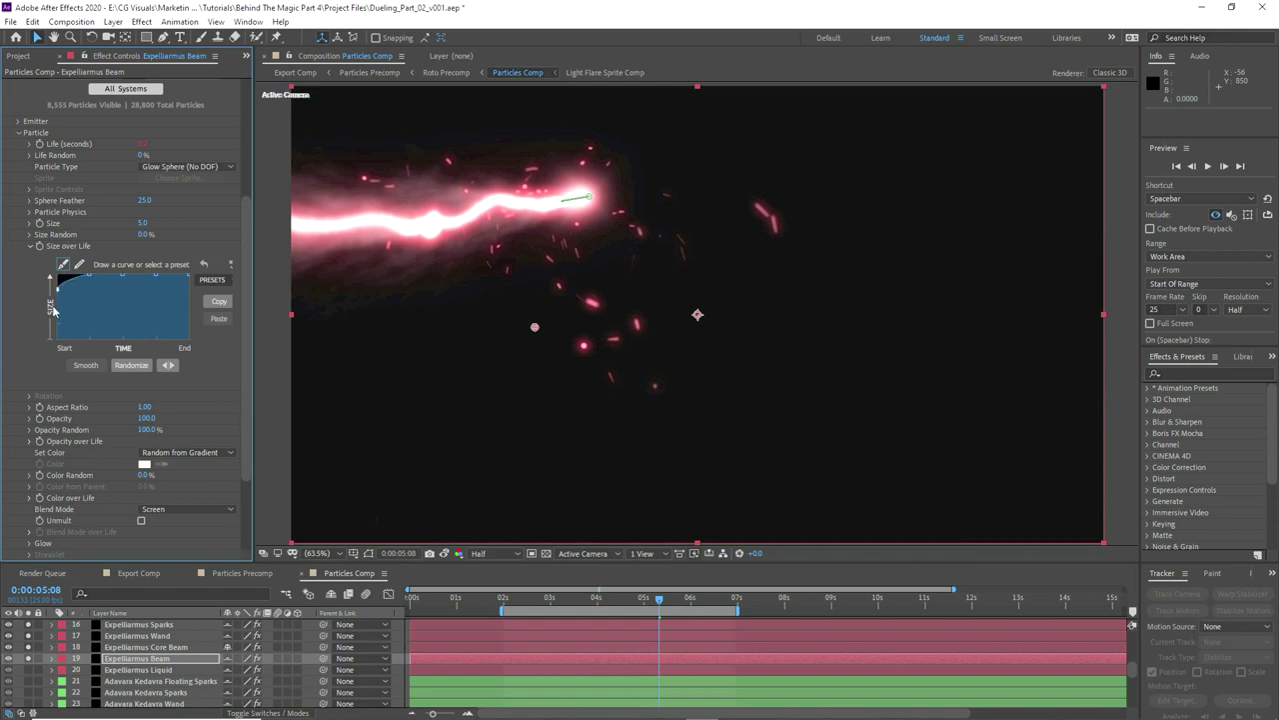
Step: Reshape the Expelliarmus Core Beam's Size over Life curve to start at about half size and rise to full
{"action": "left_click", "coordinate": [153, 647]}
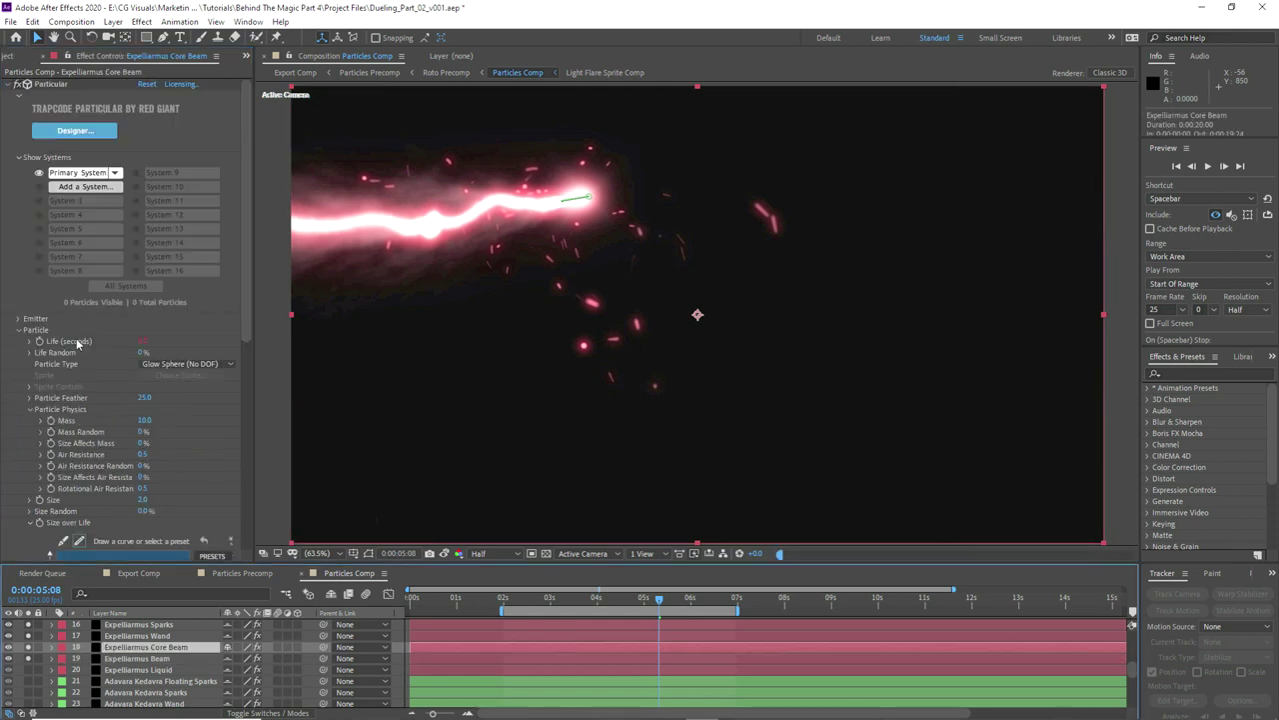
{"action": "left_click", "coordinate": [28, 522]}
{"action": "scroll", "coordinate": [50, 409], "scroll_direction": "down", "scroll_amount": 3}
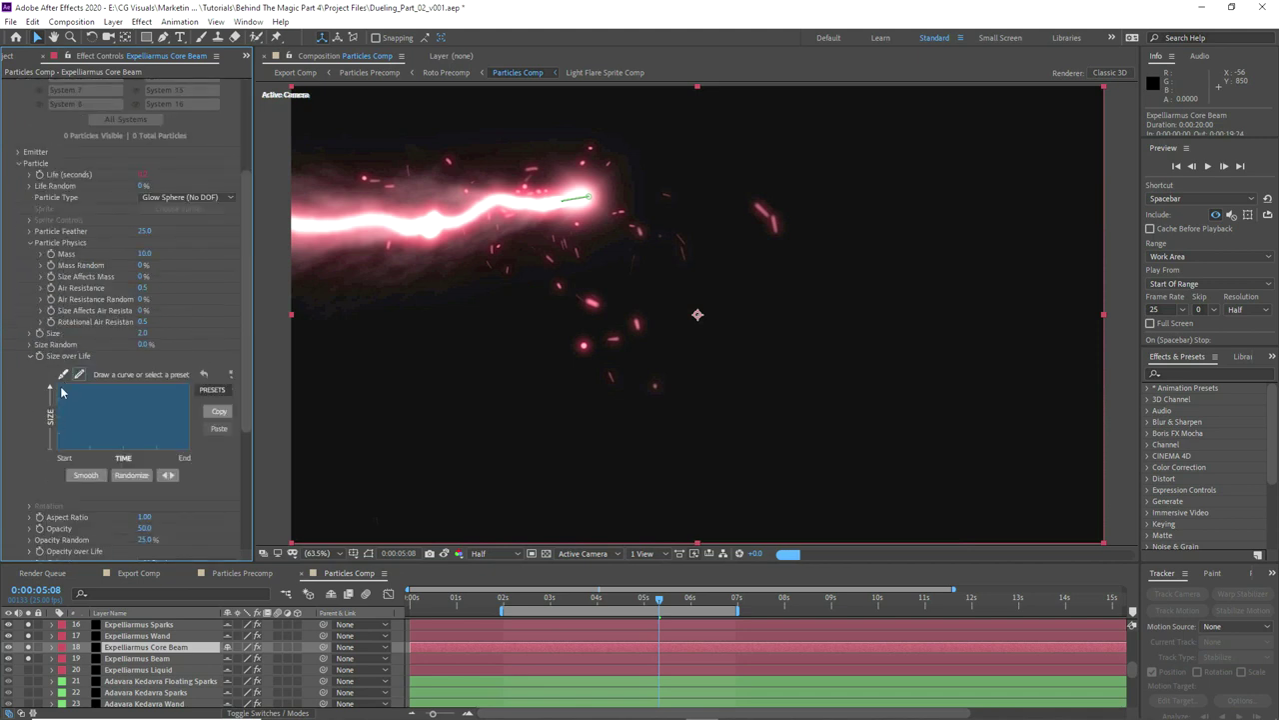
{"action": "left_click", "coordinate": [58, 384]}
{"action": "left_click_drag", "start_coordinate": [54, 417], "coordinate": [54, 420]}
Step: Remove the Casting Controls' Beam Turbulence Speed and Beam Velocity keyframes, setting them to 300 and 5000
{"action": "scroll", "coordinate": [137, 629], "scroll_direction": "up", "scroll_amount": 5}
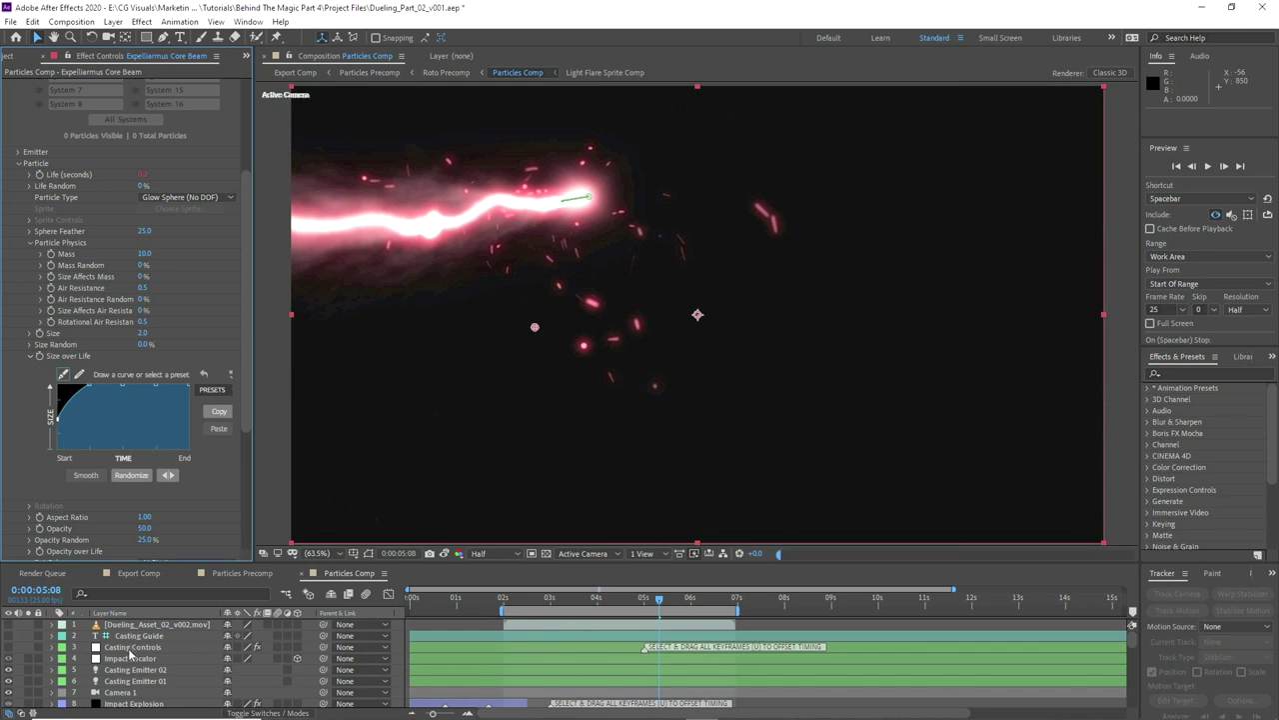
{"action": "left_click", "coordinate": [130, 649]}
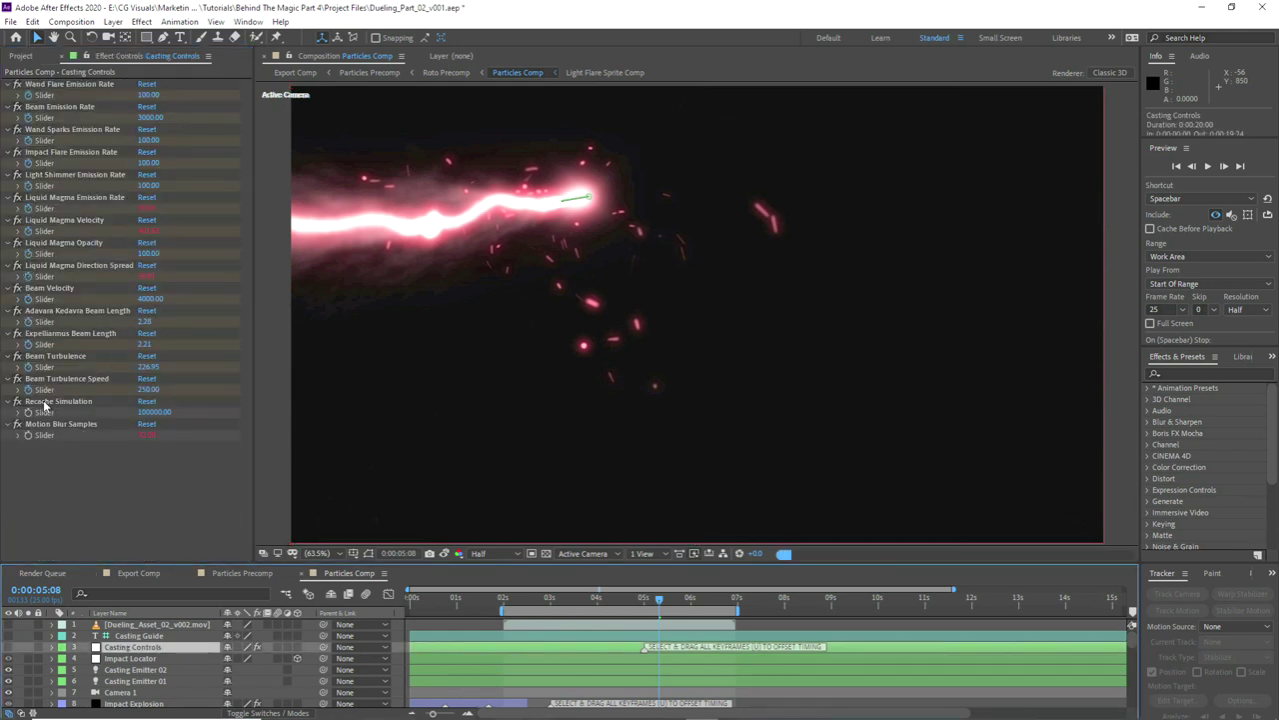
{"action": "left_click", "coordinate": [30, 389]}
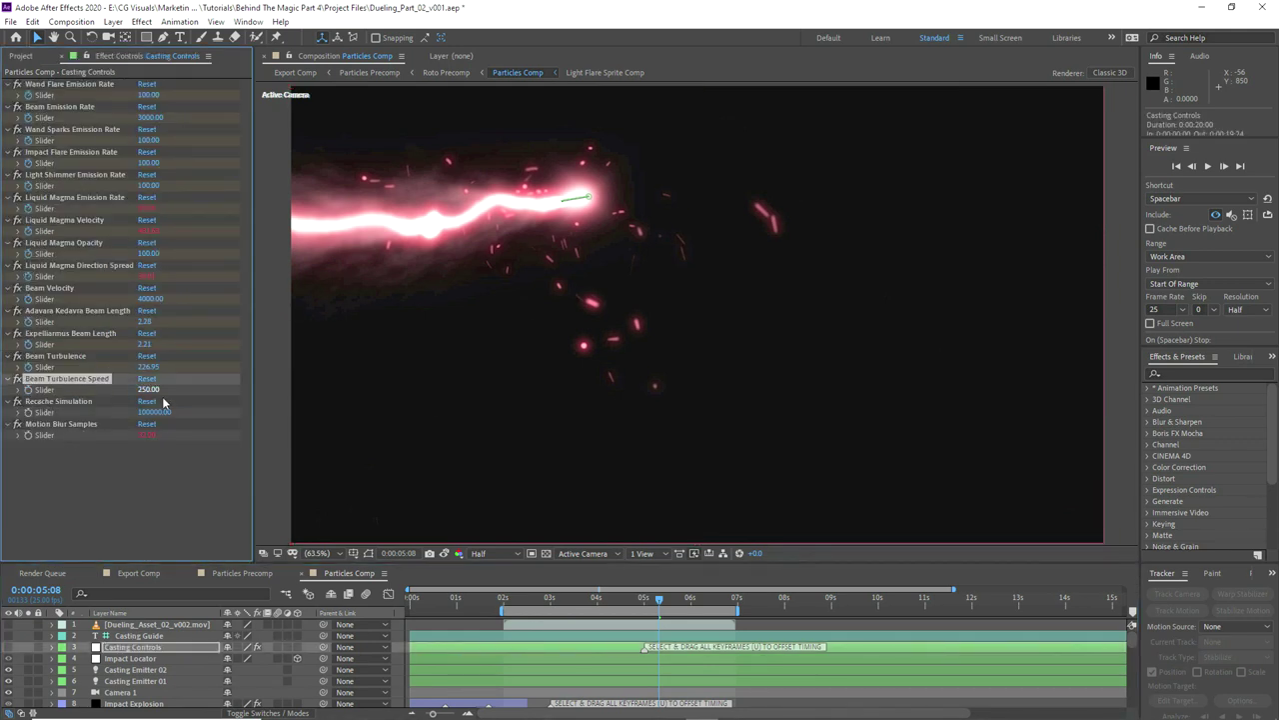
{"action": "left_click", "coordinate": [147, 389]}
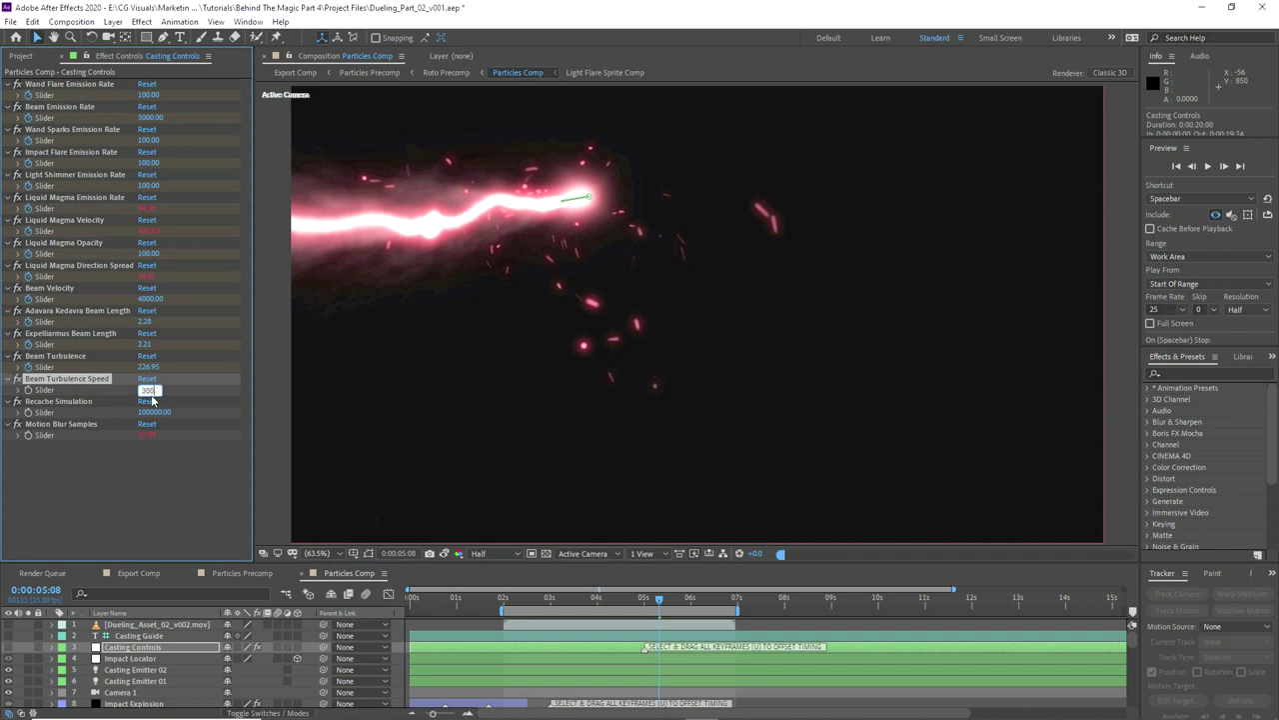
{"action": "left_click", "coordinate": [32, 289]}
{"action": "left_click", "coordinate": [150, 298]}
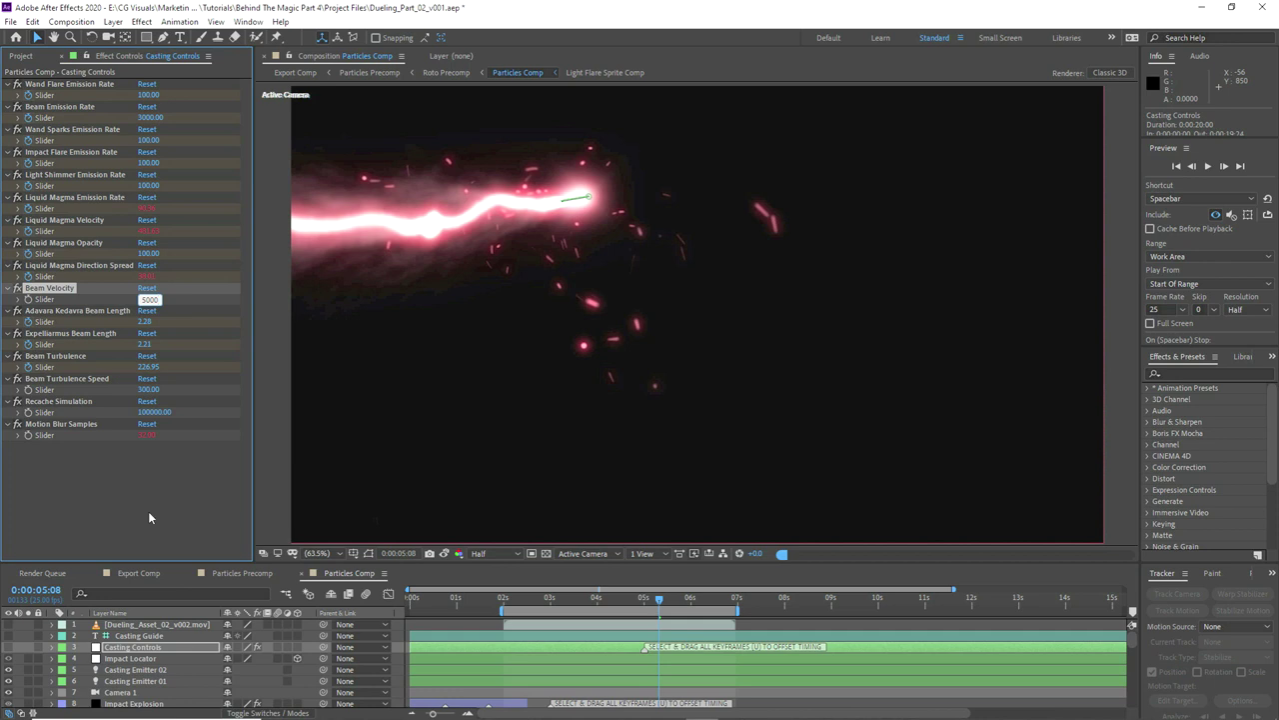
{"action": "key", "text": "Return"}
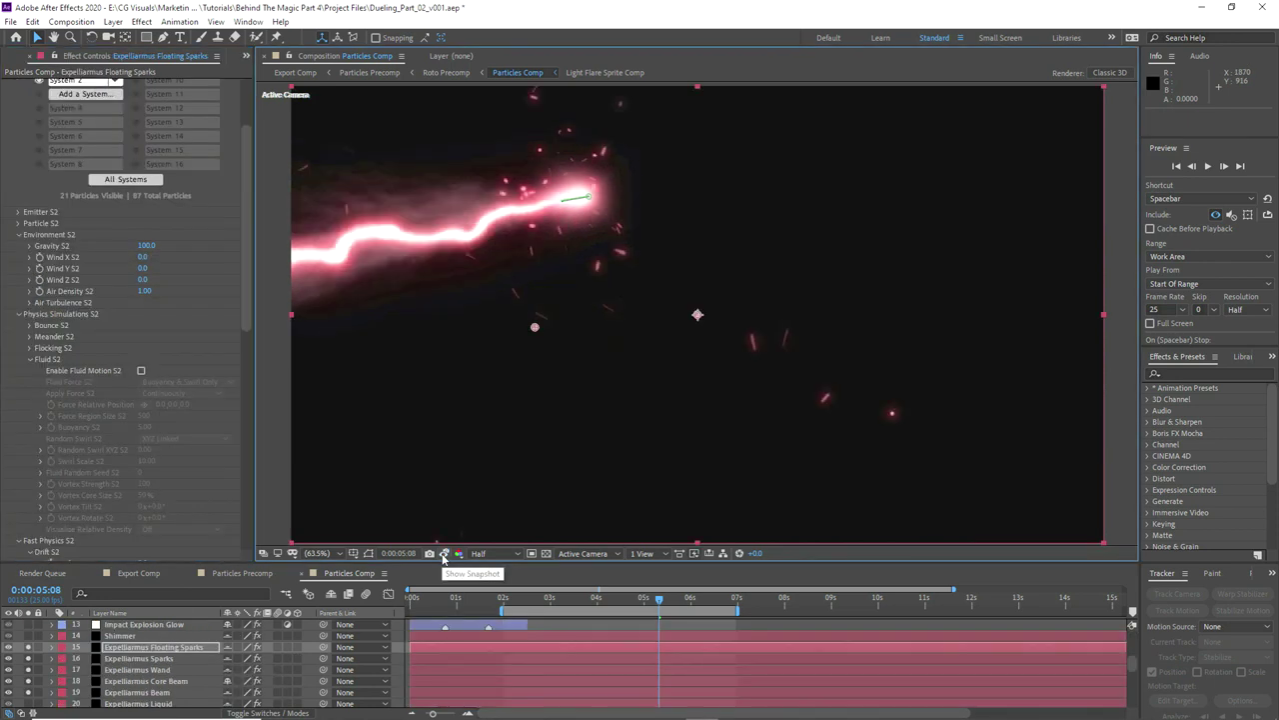
Step: Compare the beam at 0:00:05:08 with the stored snapshot and inspect the wand tip up close
{"action": "left_click", "coordinate": [444, 558]}
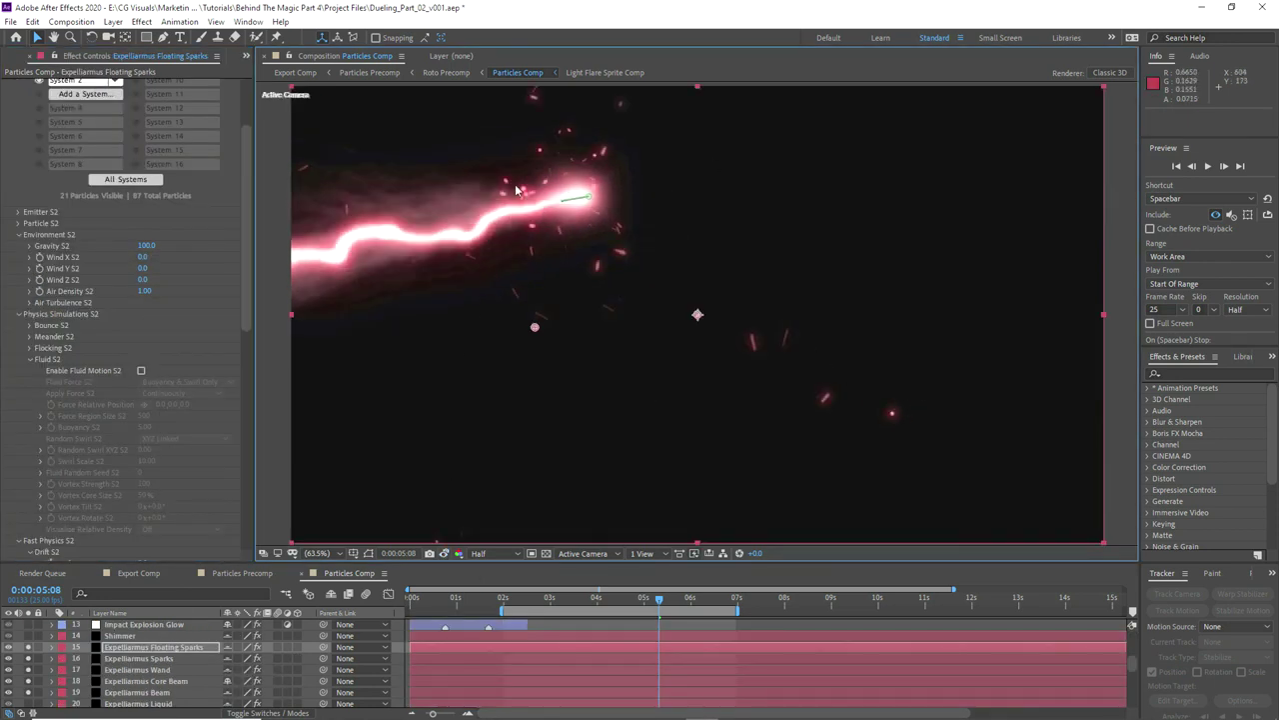
{"action": "scroll", "coordinate": [509, 212], "scroll_direction": "up", "scroll_amount": 2}
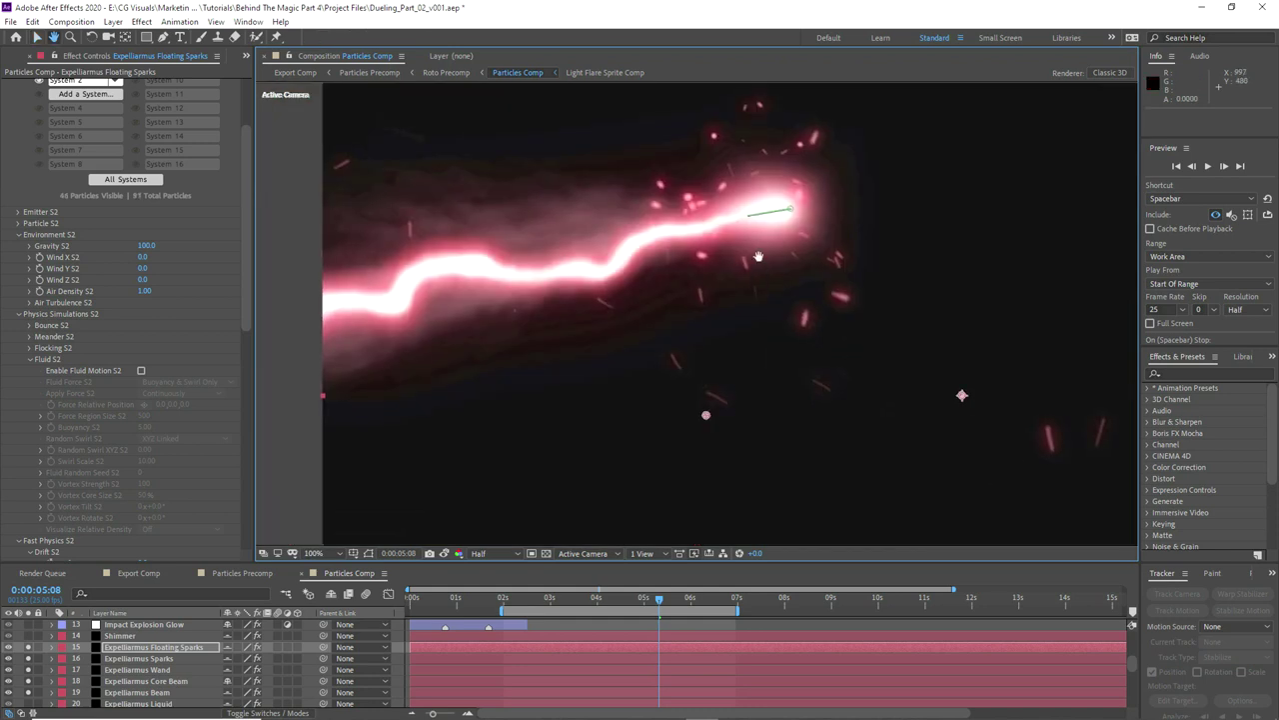
{"action": "left_click", "coordinate": [333, 552]}
{"action": "left_click", "coordinate": [335, 314]}
Step: Queue Particles Comp for rendering with the comp view at Full resolution, and remove the finished render item from the queue
{"action": "left_click", "coordinate": [497, 557]}
{"action": "left_click", "coordinate": [480, 590]}
{"action": "left_click", "coordinate": [71, 21]}
{"action": "left_click", "coordinate": [105, 134]}
{"action": "left_click", "coordinate": [105, 640]}
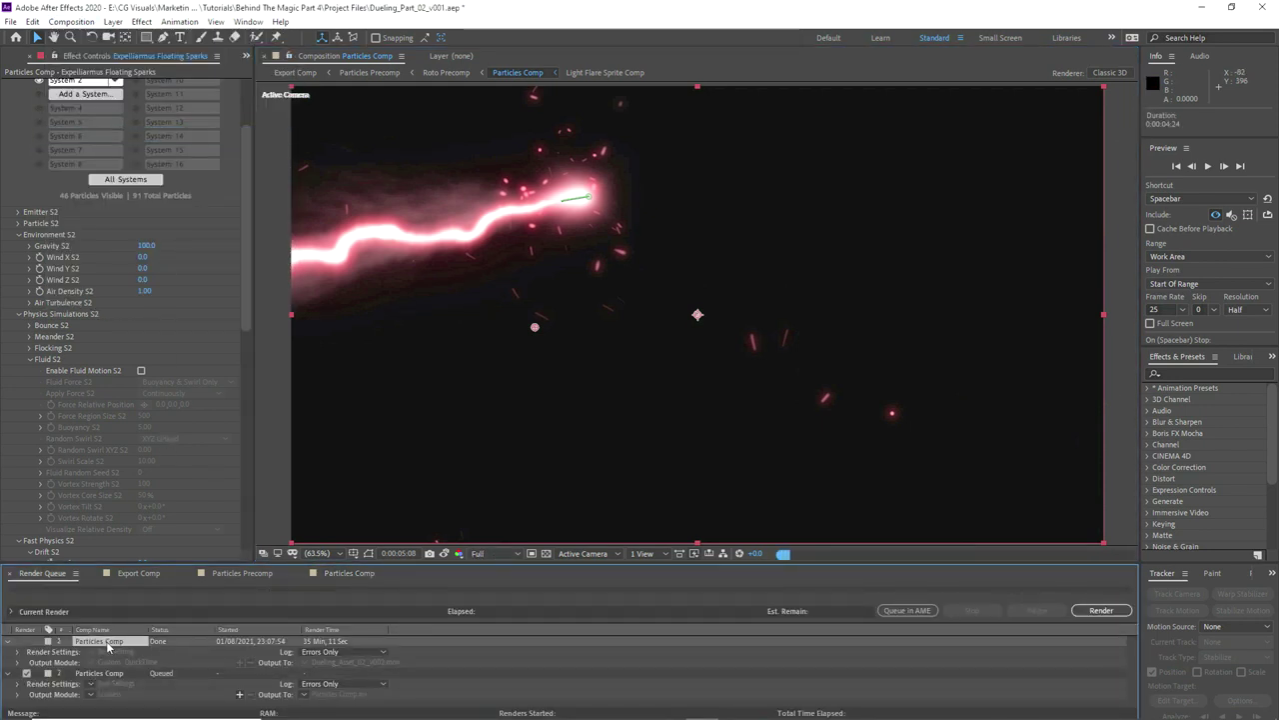
{"action": "key", "text": "Delete"}
Step: Configure the queued Particles Comp's output module as a custom QuickTime format
{"action": "left_click", "coordinate": [108, 662]}
{"action": "left_click", "coordinate": [745, 205]}
{"action": "left_click", "coordinate": [745, 356]}
{"action": "left_click", "coordinate": [740, 266]}
{"action": "left_click", "coordinate": [719, 309]}
{"action": "left_click", "coordinate": [869, 577]}
Step: Save the output as Dueling_Asset_02_v003.mov in the Renders folder and start the render
{"action": "left_click", "coordinate": [327, 662]}
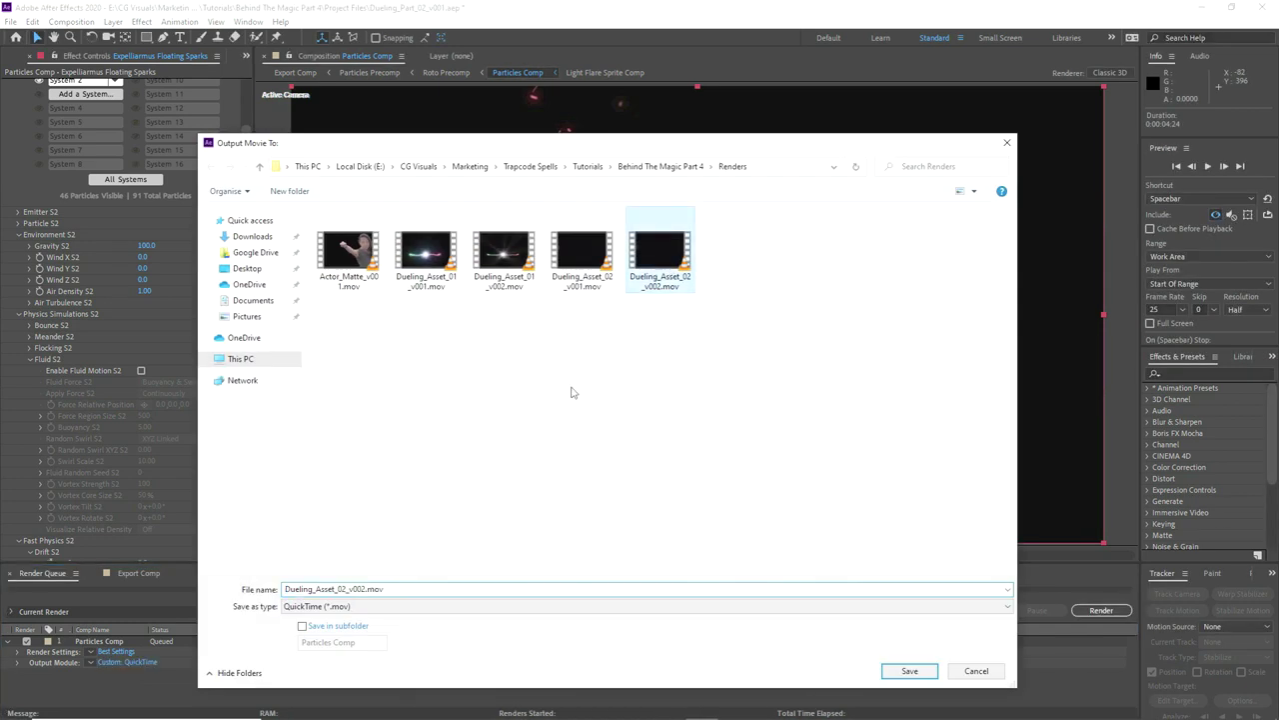
{"action": "left_click", "coordinate": [899, 668]}
{"action": "left_click", "coordinate": [1090, 612]}
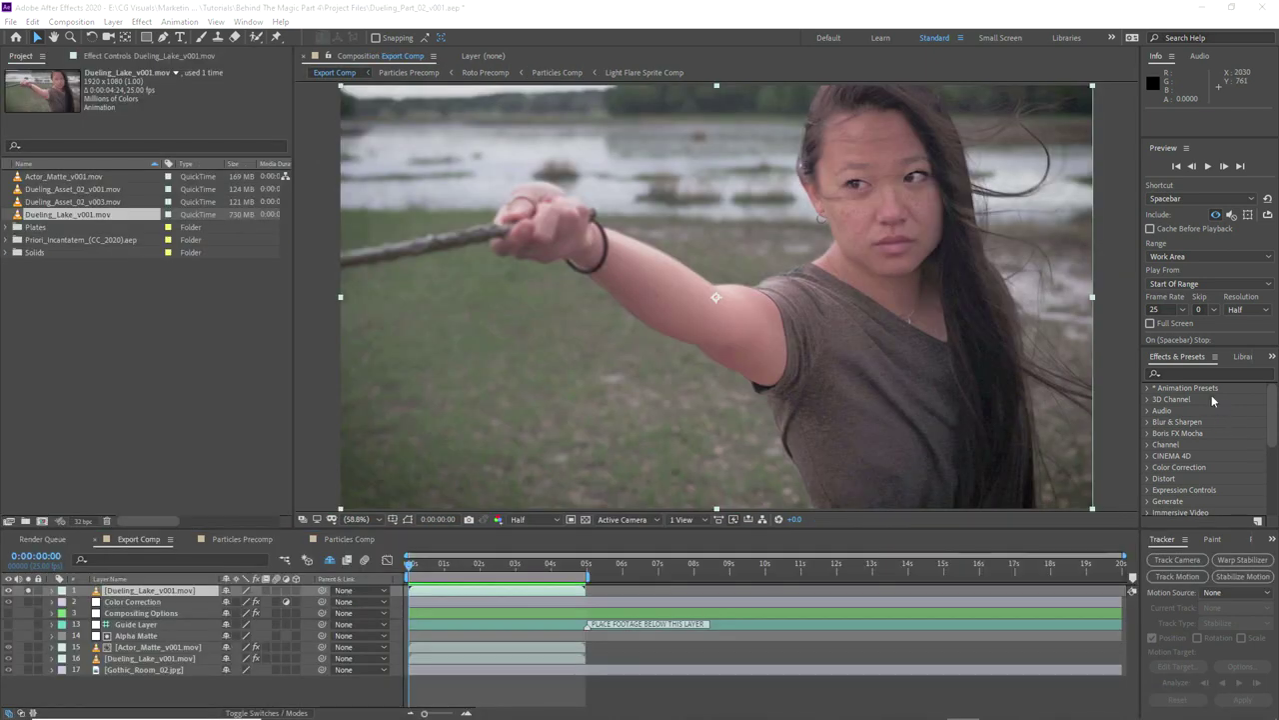
Step: Preview the soloed Dueling_Lake_v001.mov layer in Export Comp
{"action": "left_click", "coordinate": [1208, 167]}
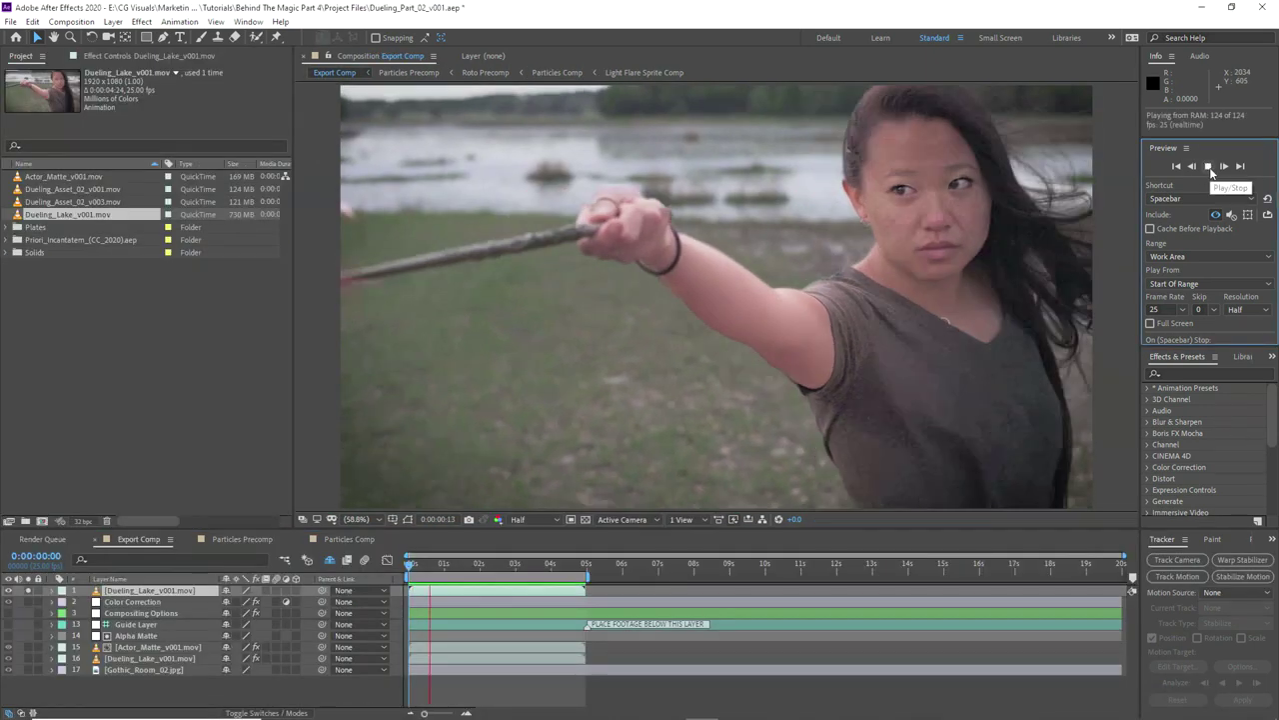